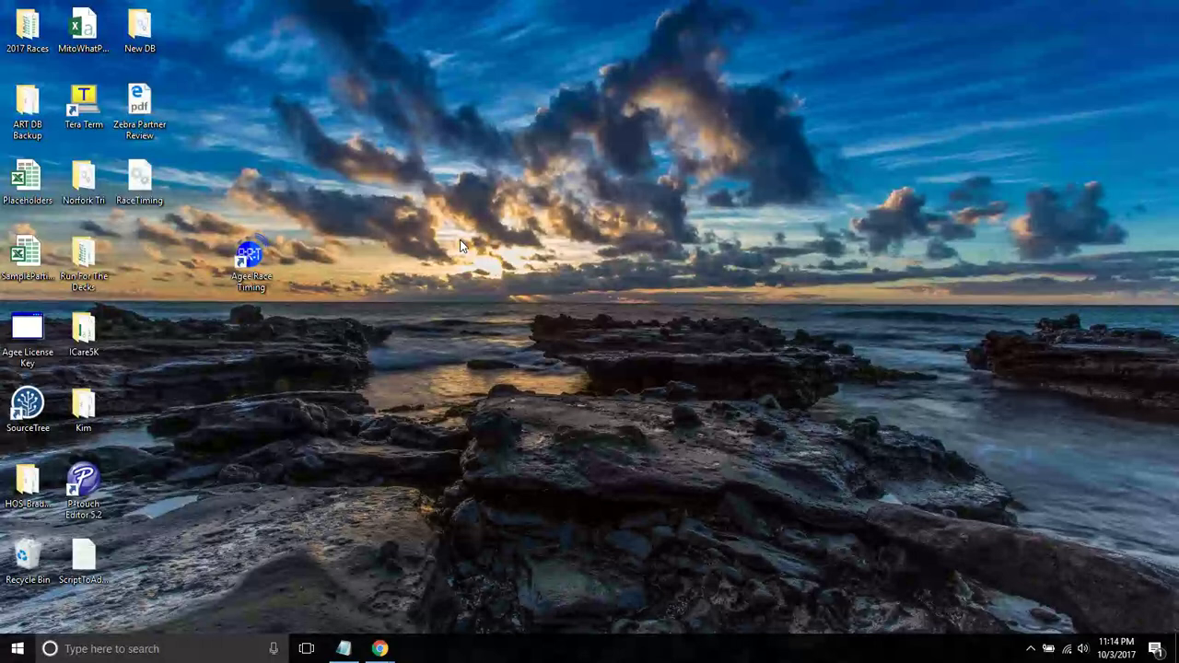
- Launch Agee Race Timing and show the Create Race choices: New Race, From File, From Account
{"action": "double_click", "coordinate": [248, 259]}
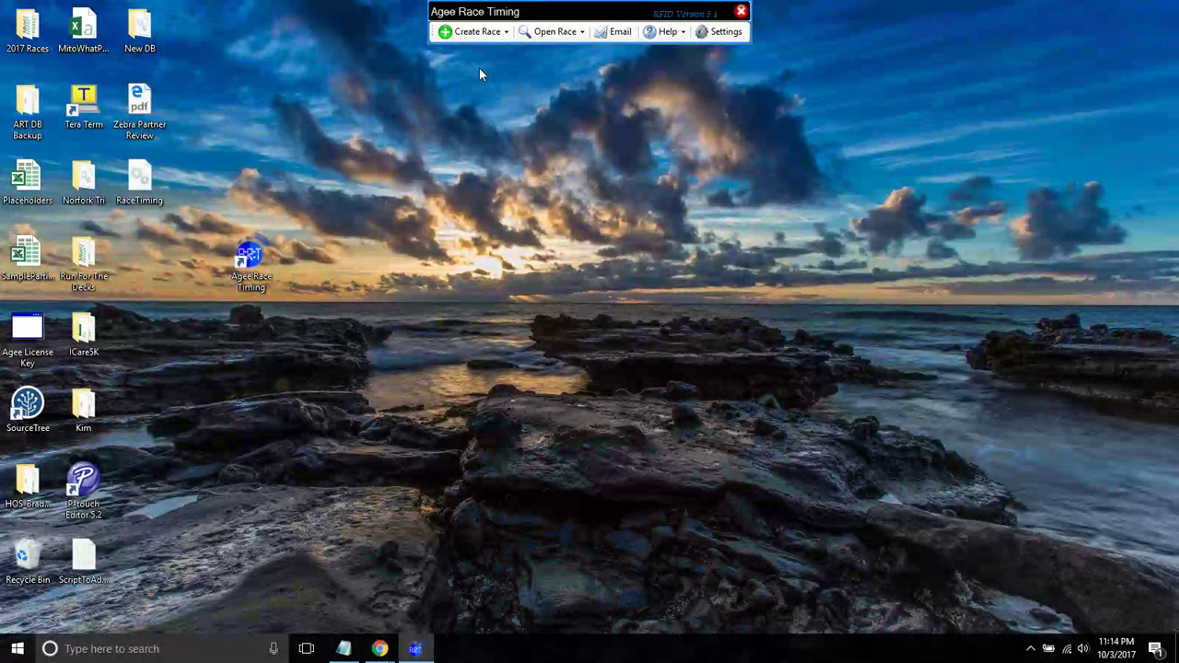
{"action": "left_click", "coordinate": [490, 39]}
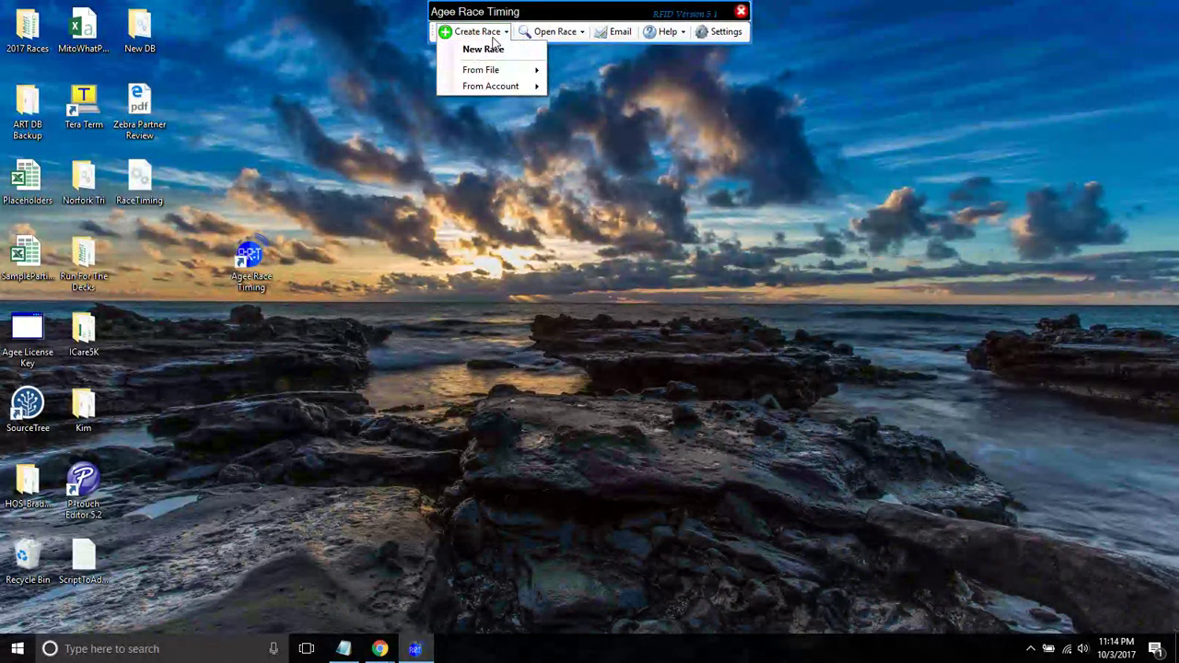
{"action": "mouse_move", "coordinate": [495, 71]}
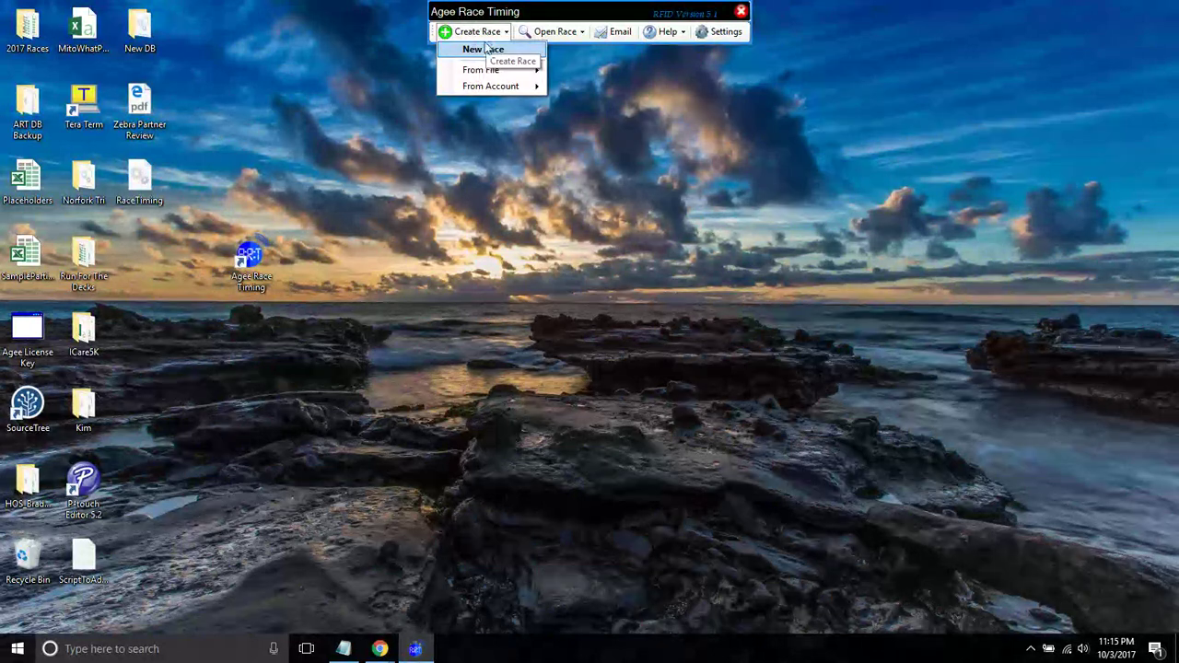
- Close the Create Race menu and review the eight existing races in the Open Race list
{"action": "left_click", "coordinate": [477, 31]}
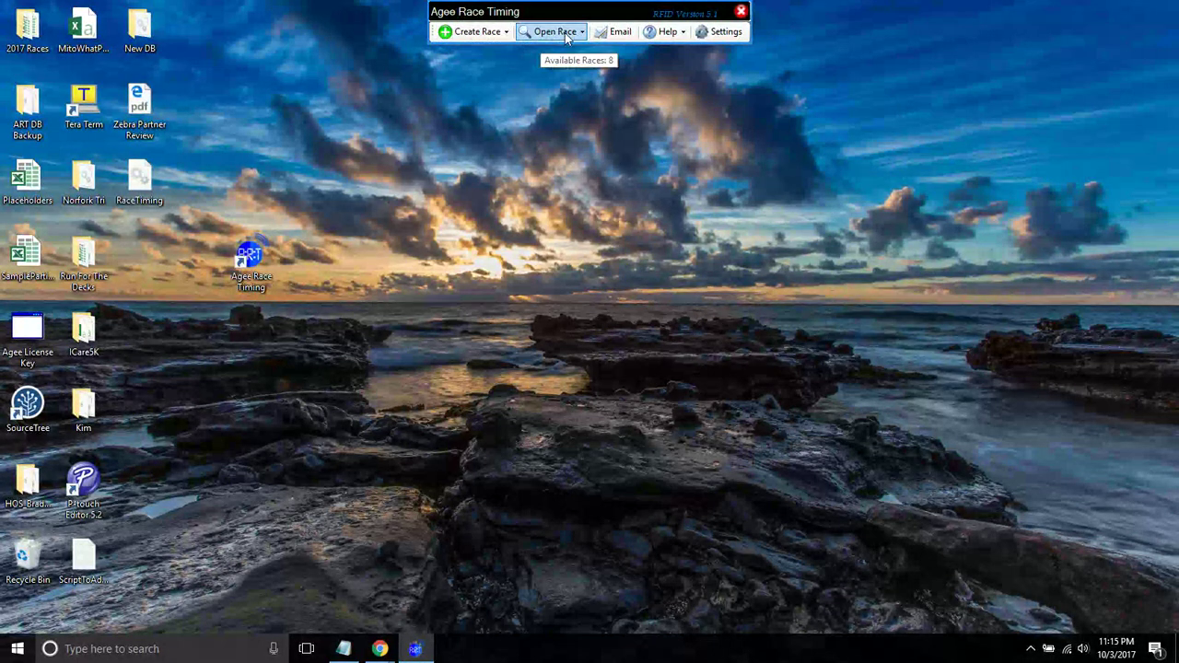
{"action": "left_click", "coordinate": [551, 32]}
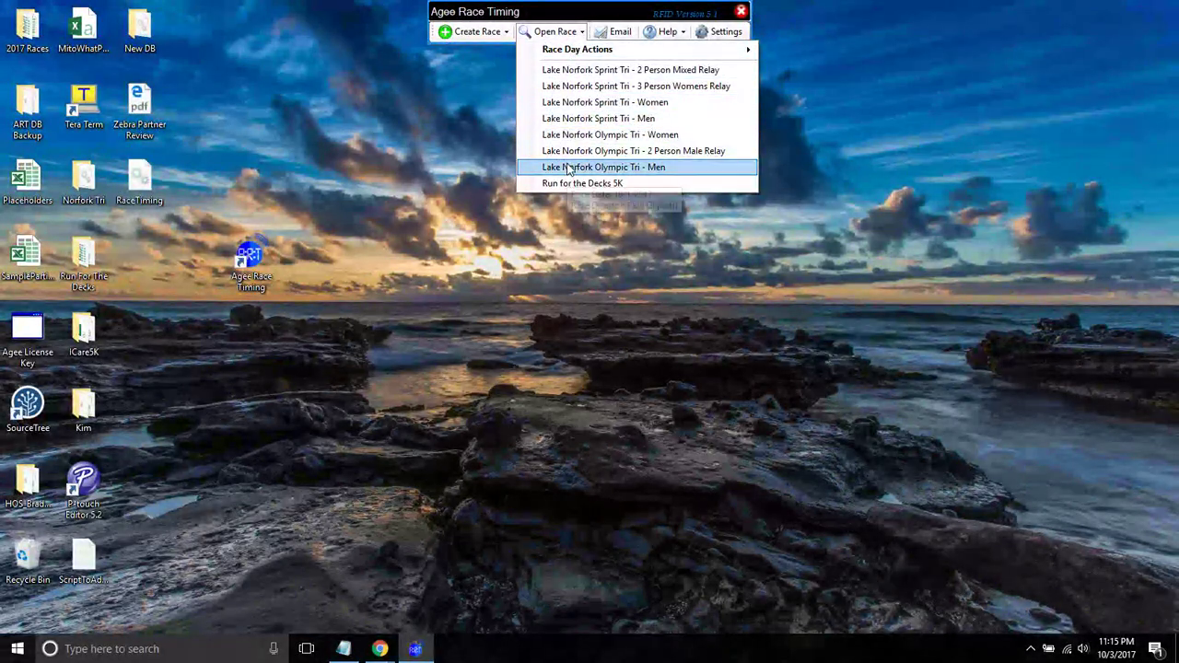
{"action": "left_click", "coordinate": [623, 34]}
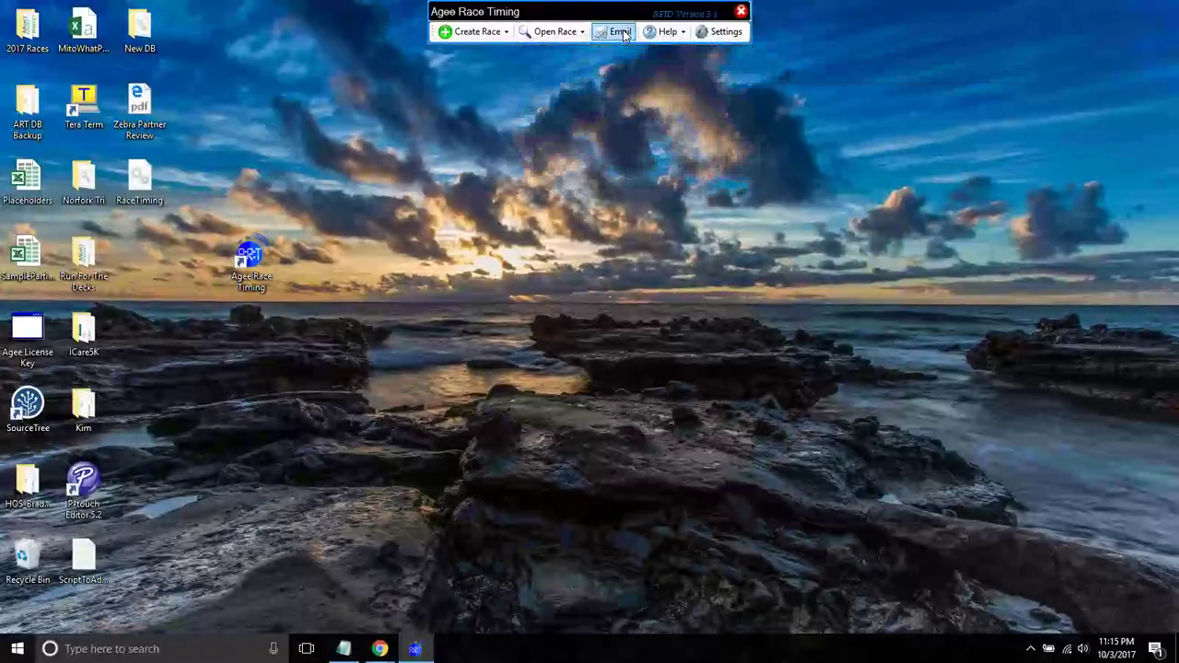
{"action": "left_click", "coordinate": [623, 34]}
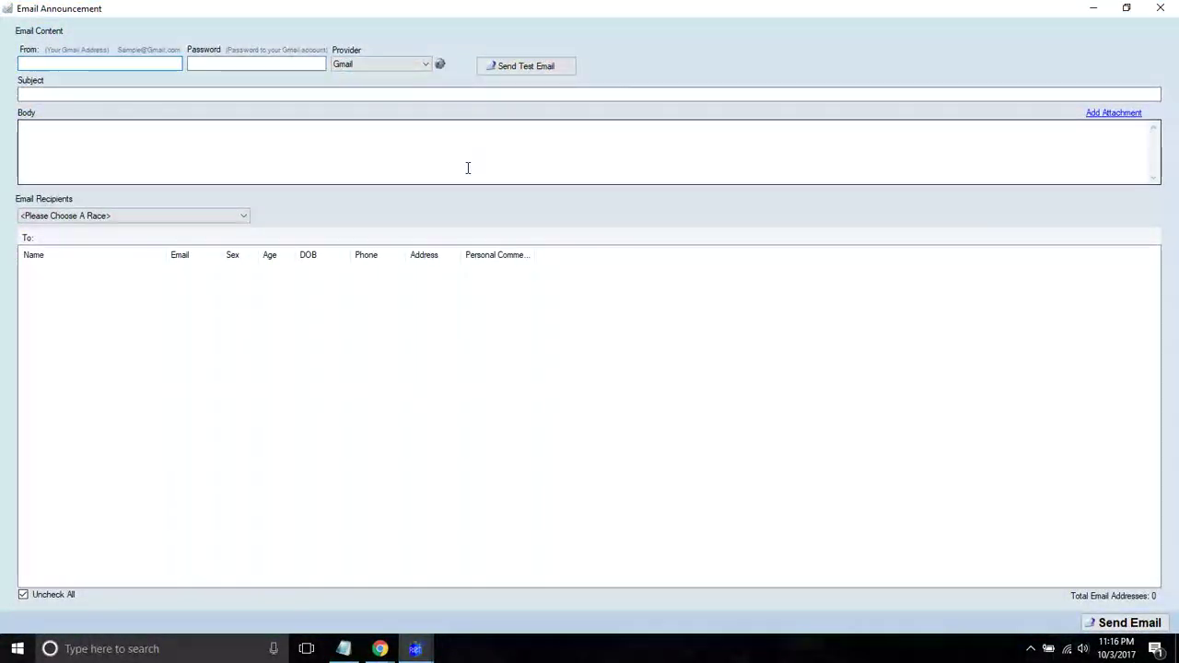
{"action": "left_click", "coordinate": [166, 216]}
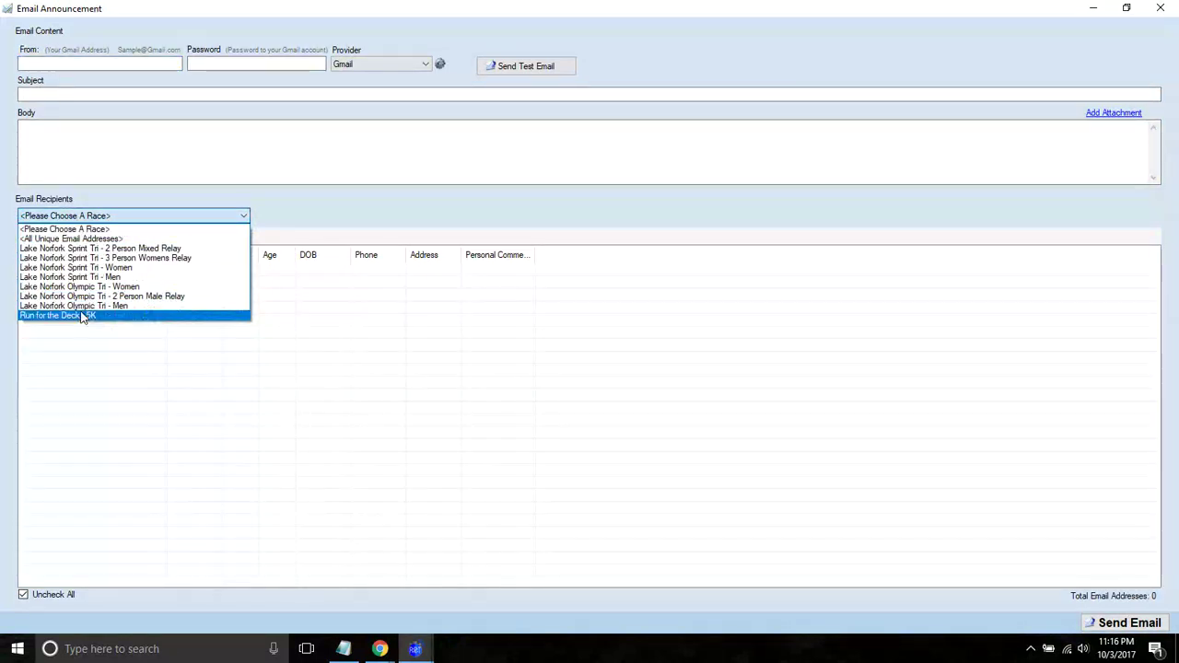
{"action": "left_click", "coordinate": [83, 316]}
{"action": "left_click", "coordinate": [164, 154]}
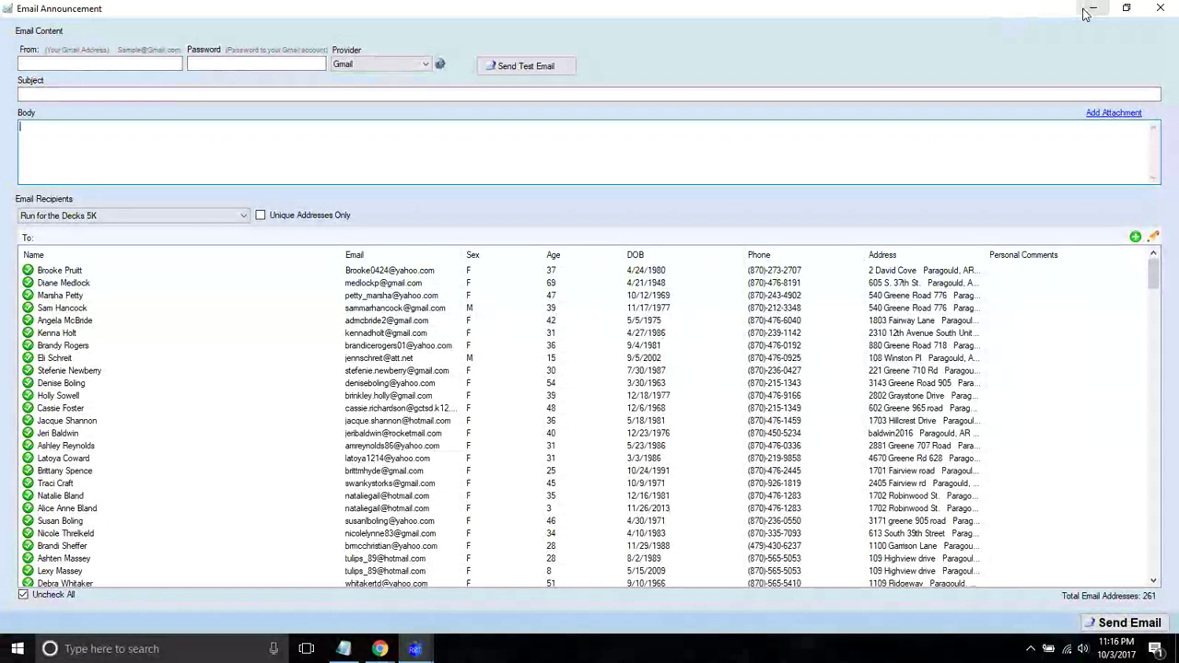
{"action": "left_click", "coordinate": [1160, 8]}
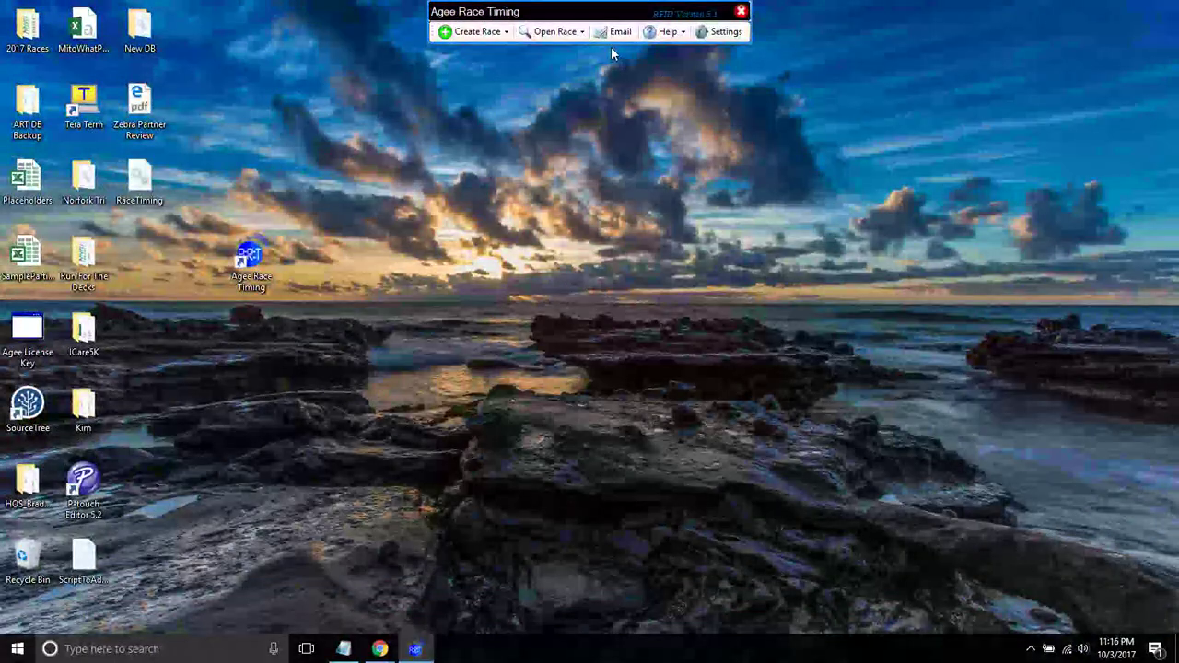
- Review the Help resources (Users Guide, Users Forum, Suggestions, FAQ), then open Settings
{"action": "left_click", "coordinate": [671, 33]}
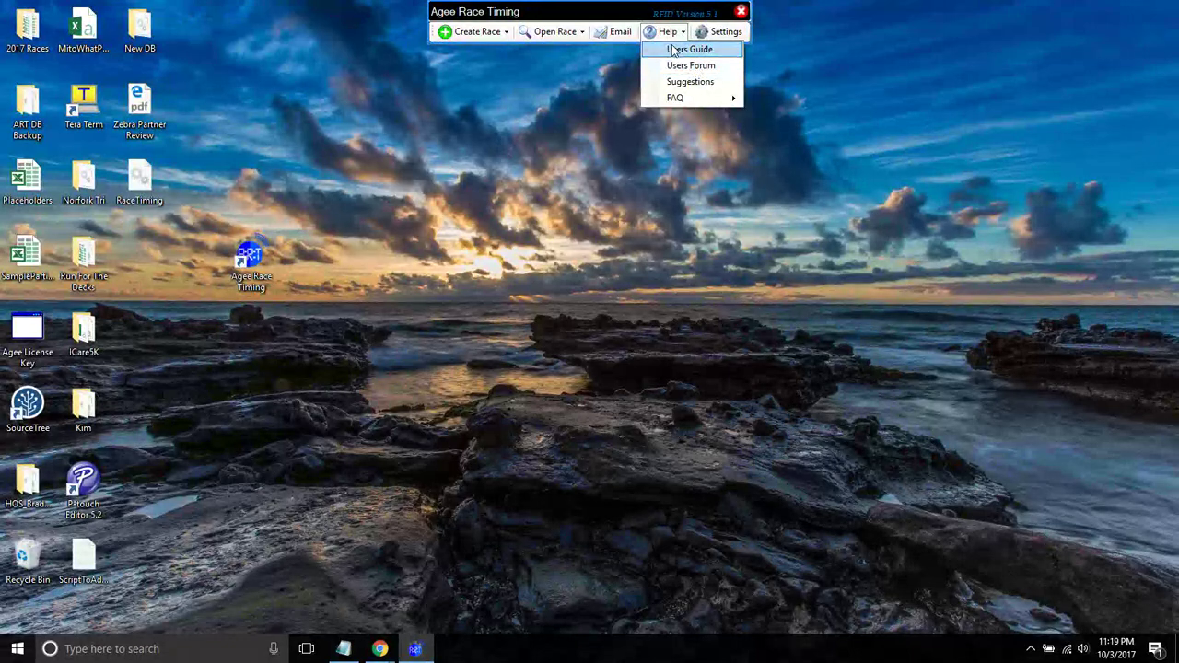
{"action": "left_click", "coordinate": [724, 33]}
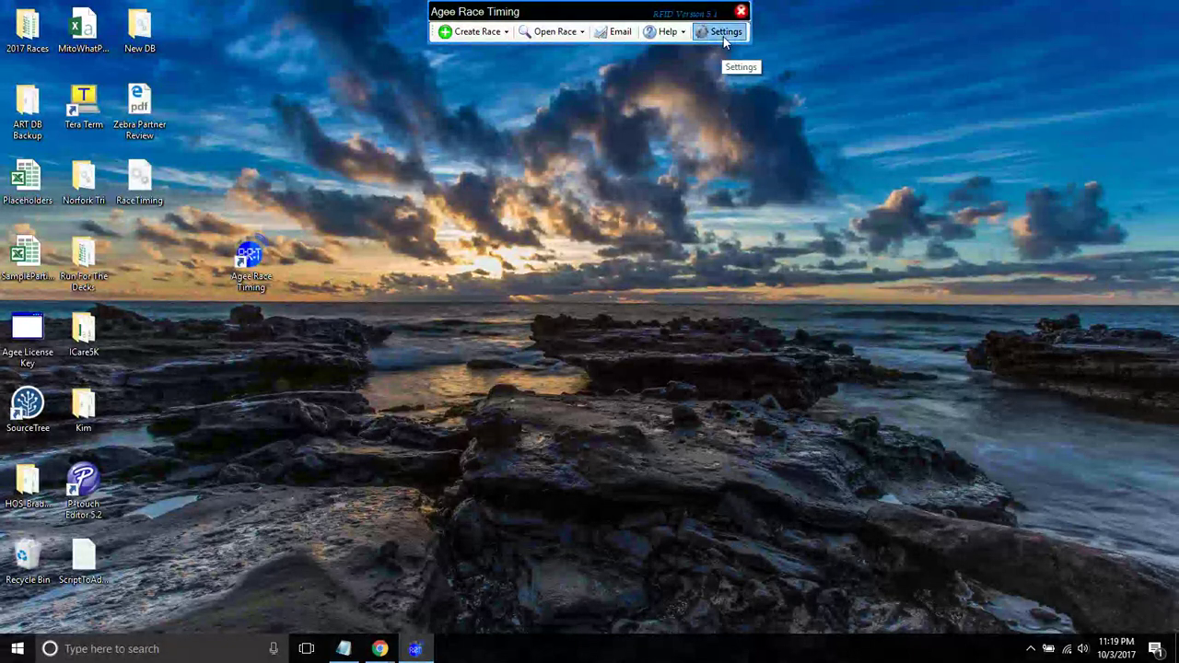
{"action": "left_click", "coordinate": [725, 35]}
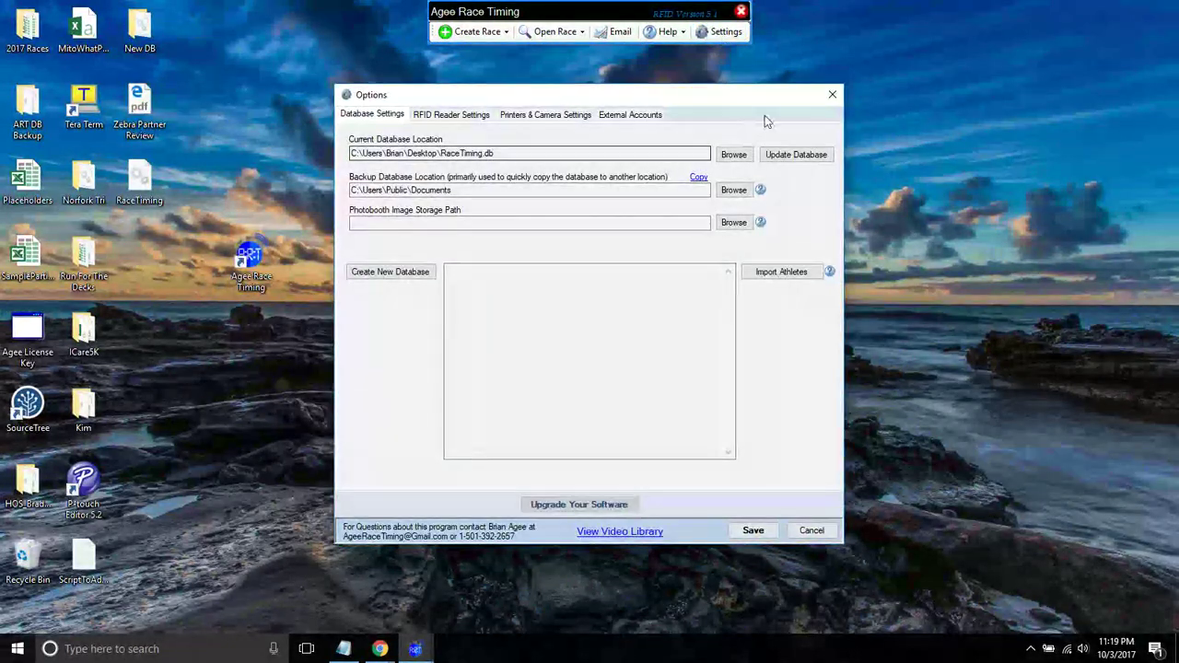
- Close the Options dialog showing the RaceTiming.db database
{"action": "left_click", "coordinate": [833, 95]}
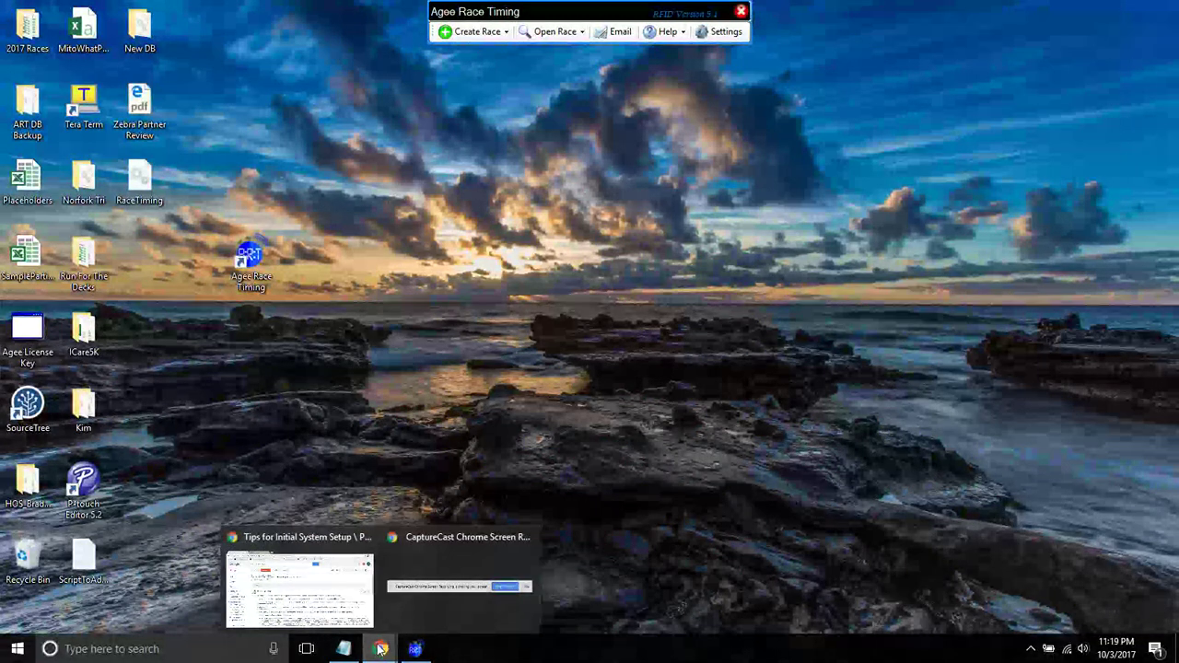
- Check the Help menu's Users Forum entry, then bring back Chrome's Tips for Initial System Setup thread
{"action": "left_click", "coordinate": [670, 34]}
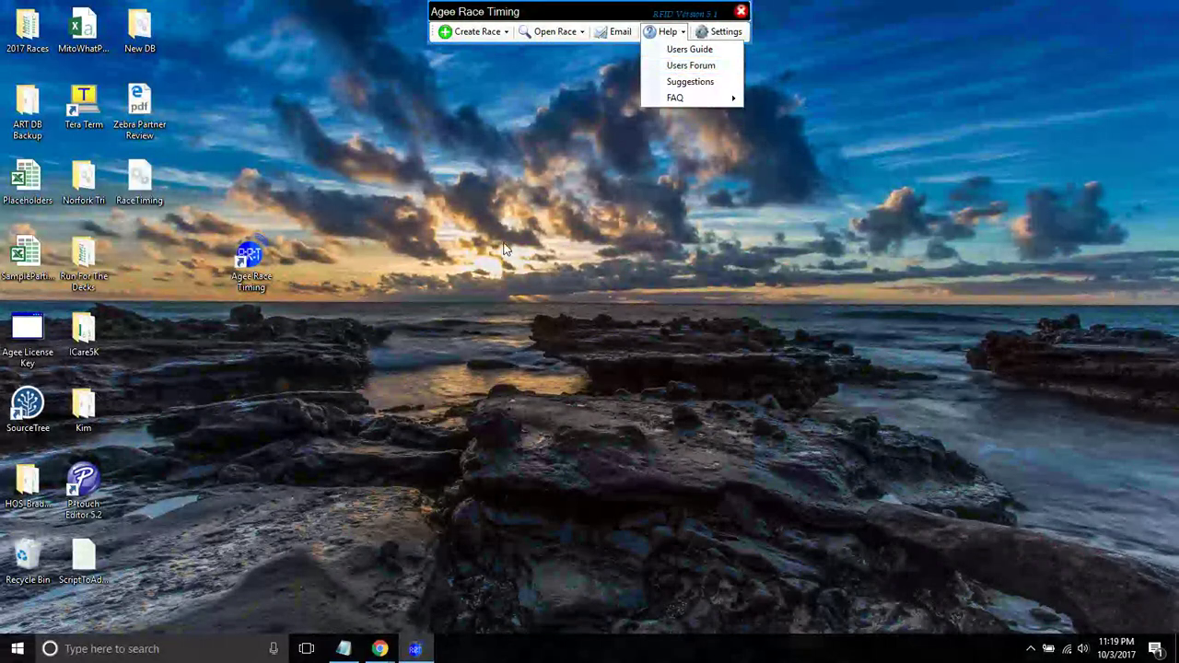
{"action": "left_click", "coordinate": [380, 649]}
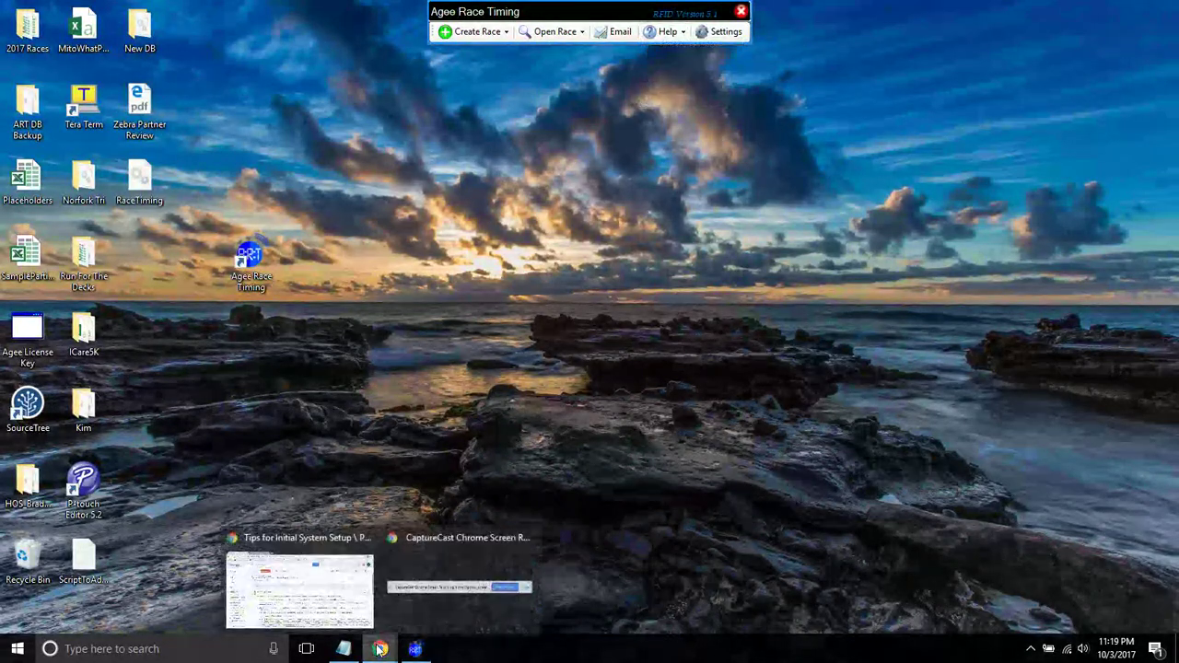
{"action": "left_click", "coordinate": [309, 553]}
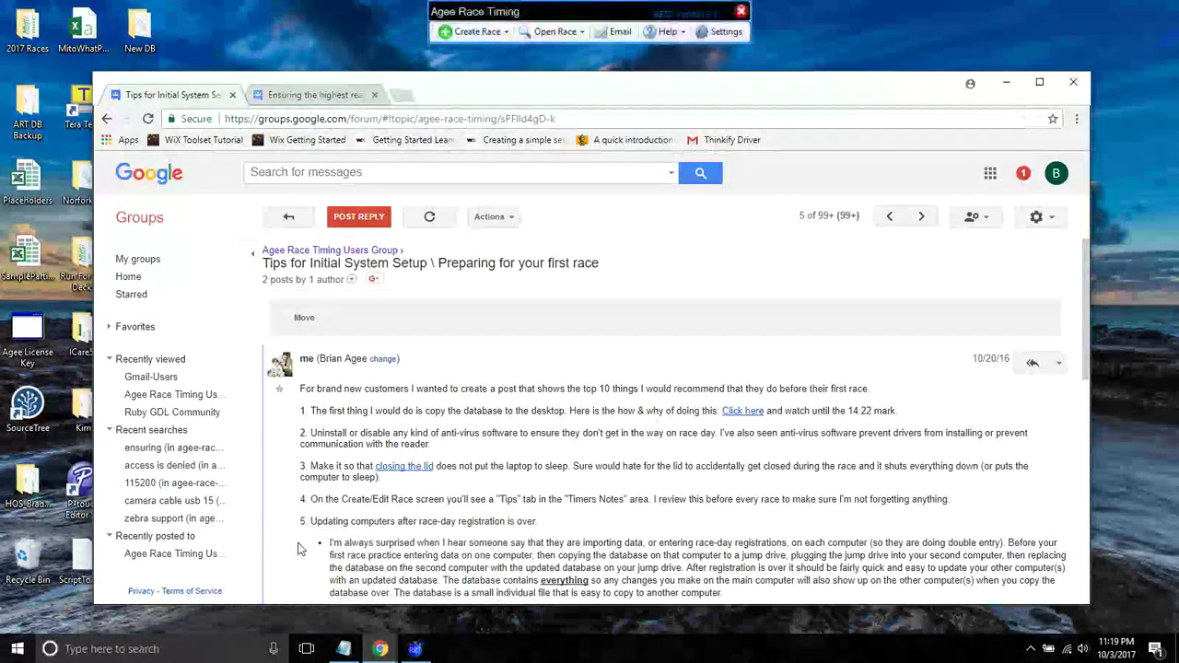
- Maximize Chrome and read through the ten first-race setup tips, returning to the top
{"action": "double_click", "coordinate": [592, 90]}
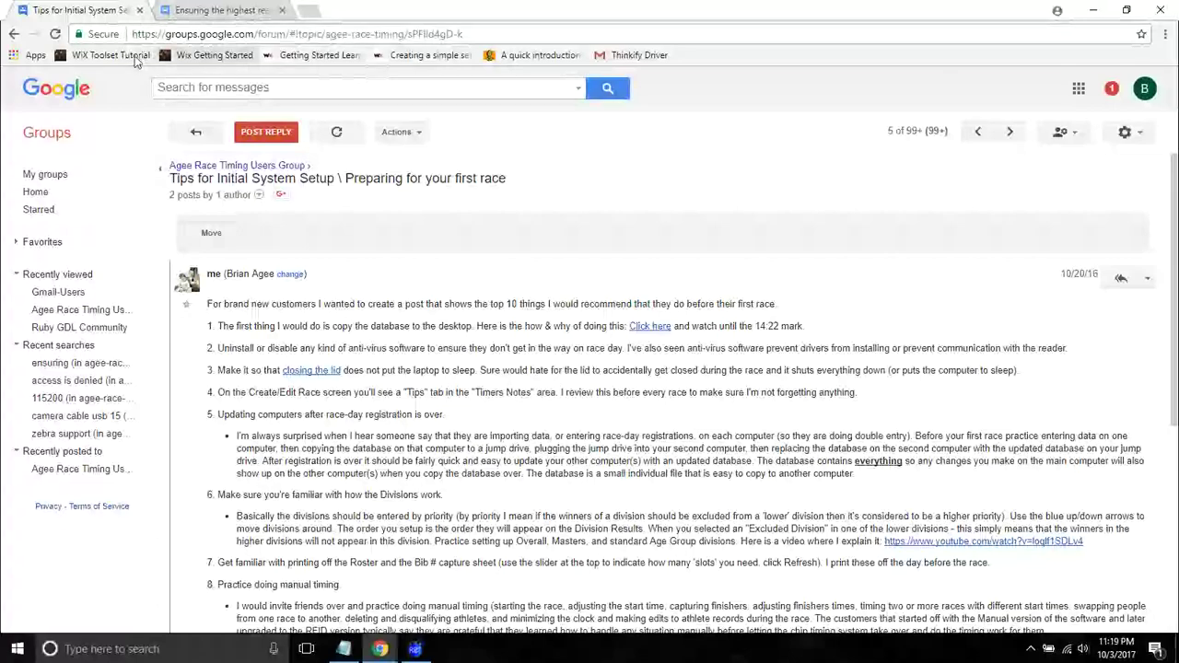
{"action": "left_click_drag", "start_coordinate": [189, 180], "coordinate": [358, 180]}
{"action": "left_click", "coordinate": [347, 309]}
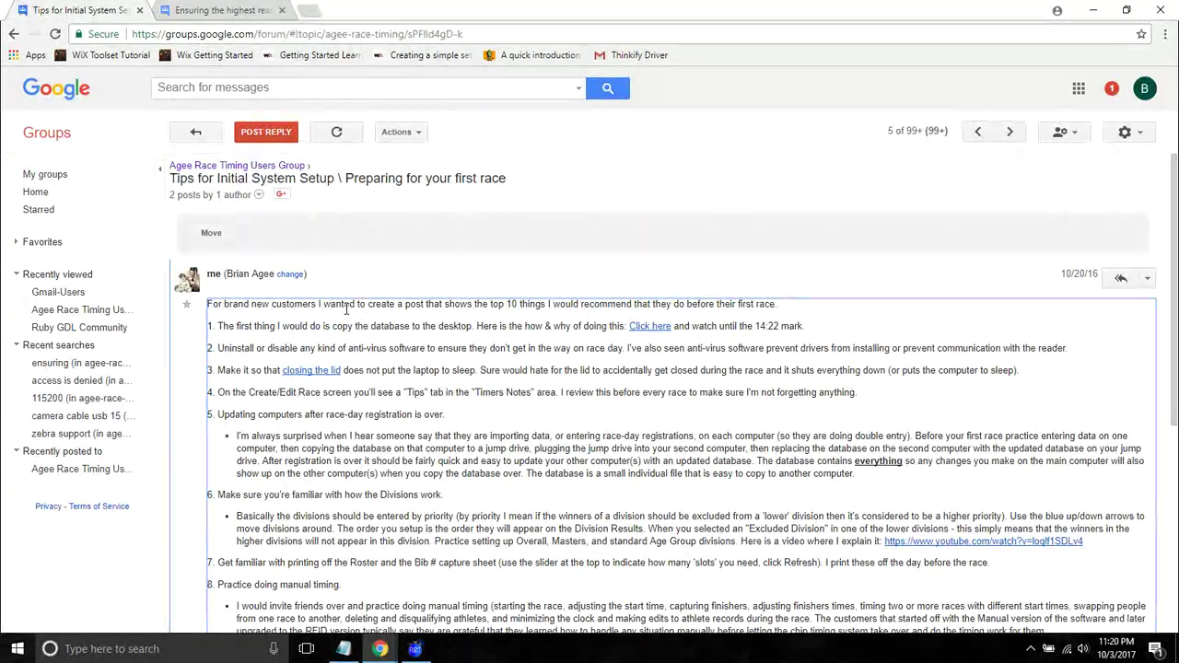
{"action": "scroll", "coordinate": [346, 310], "scroll_direction": "down", "scroll_amount": 2}
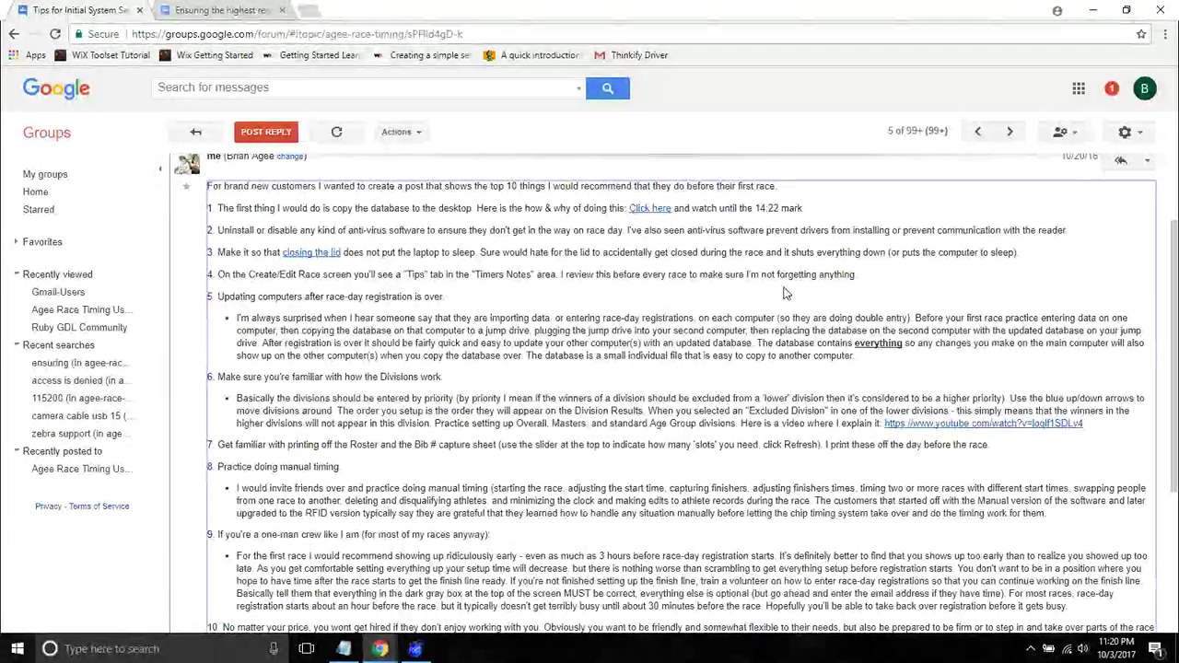
{"action": "left_click_drag", "start_coordinate": [1176, 260], "coordinate": [1173, 320]}
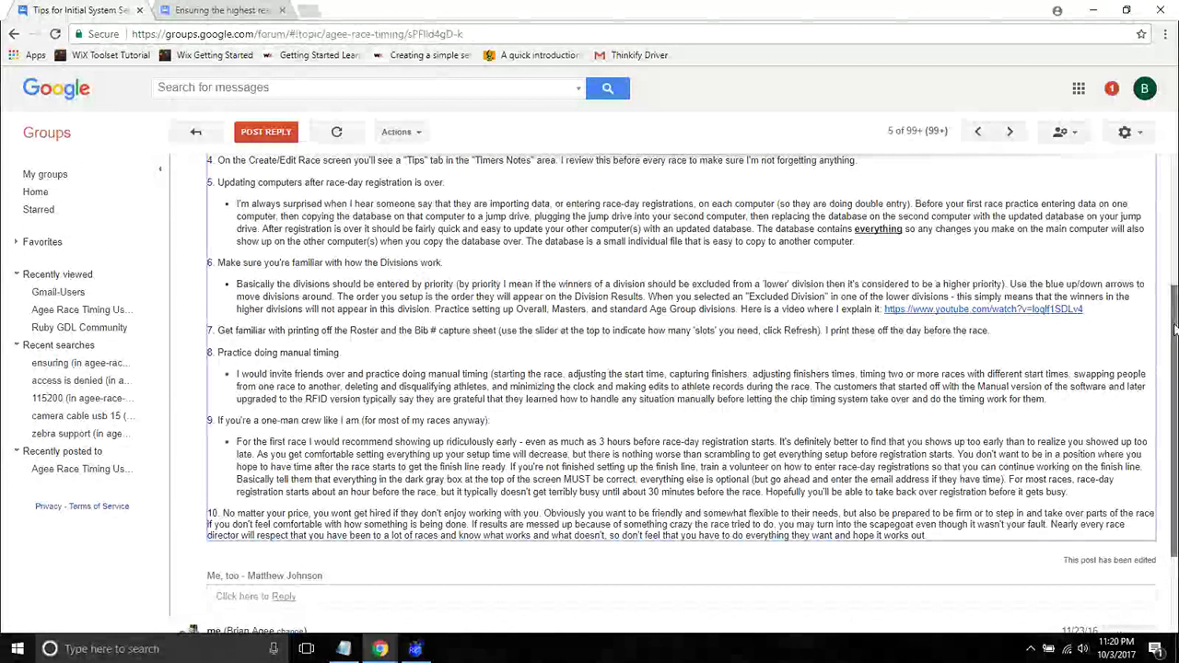
{"action": "left_click_drag", "start_coordinate": [1173, 320], "coordinate": [1172, 184]}
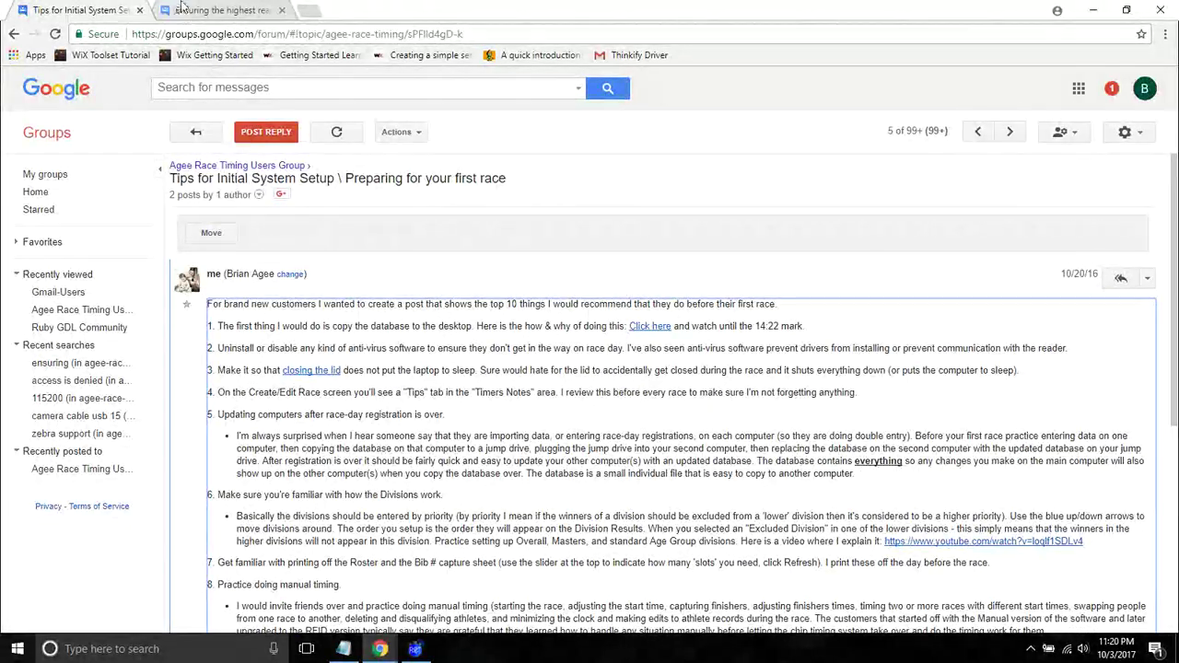
- Switch to the Ensuring the highest read rates thread and view its tag-angle diagrams
{"action": "left_click", "coordinate": [218, 10]}
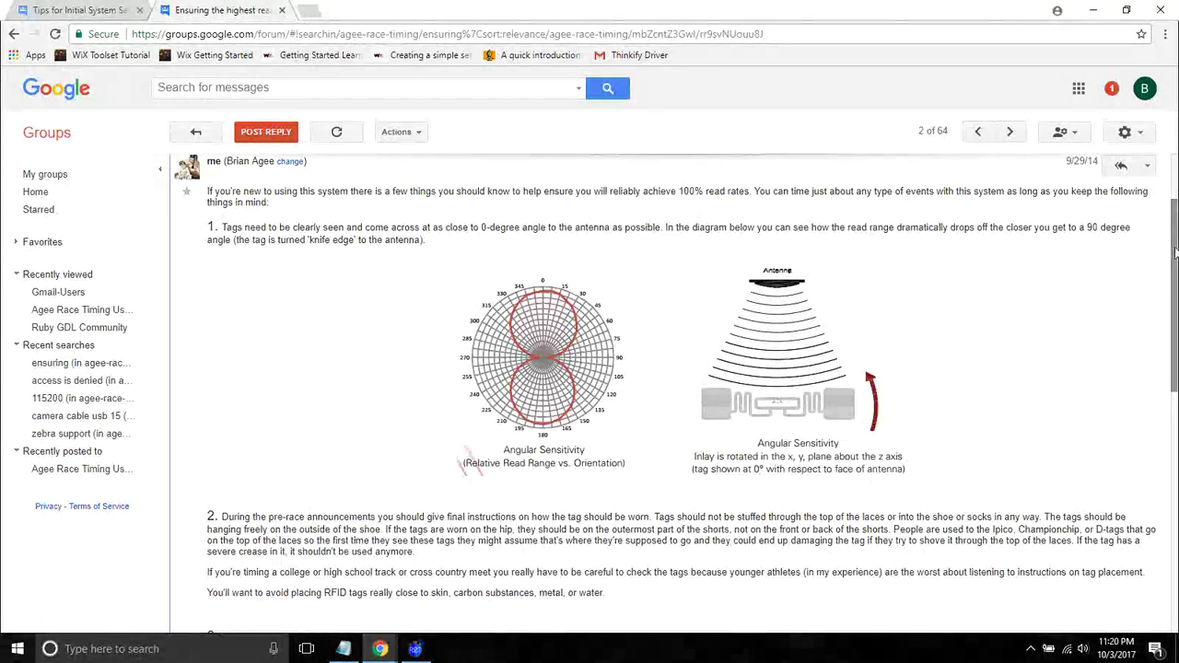
{"action": "scroll", "coordinate": [1175, 235], "scroll_direction": "up", "scroll_amount": 1}
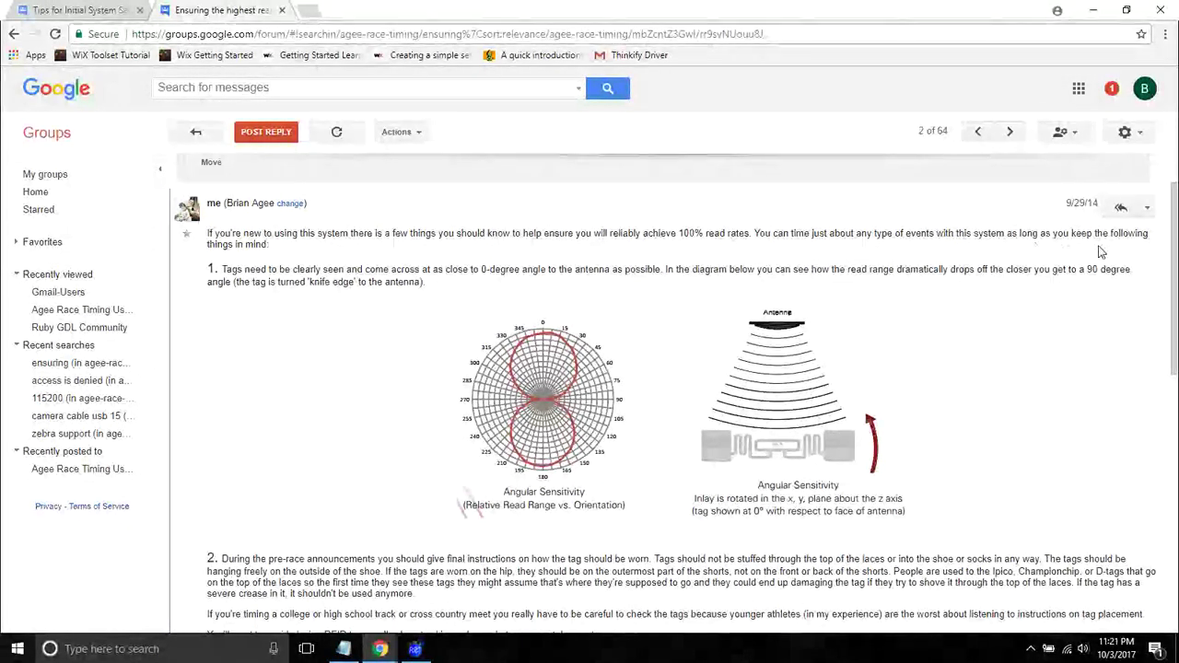
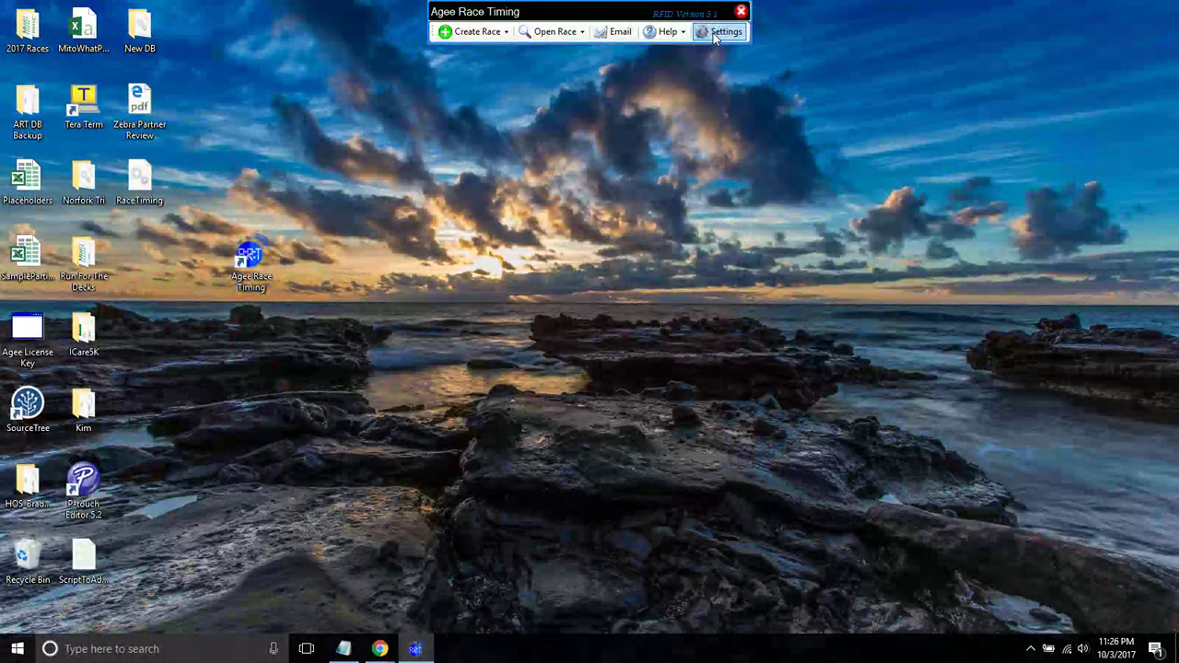
- Look at the database and hardware options without changes, then return to the Google Groups browser window
{"action": "left_click", "coordinate": [715, 37]}
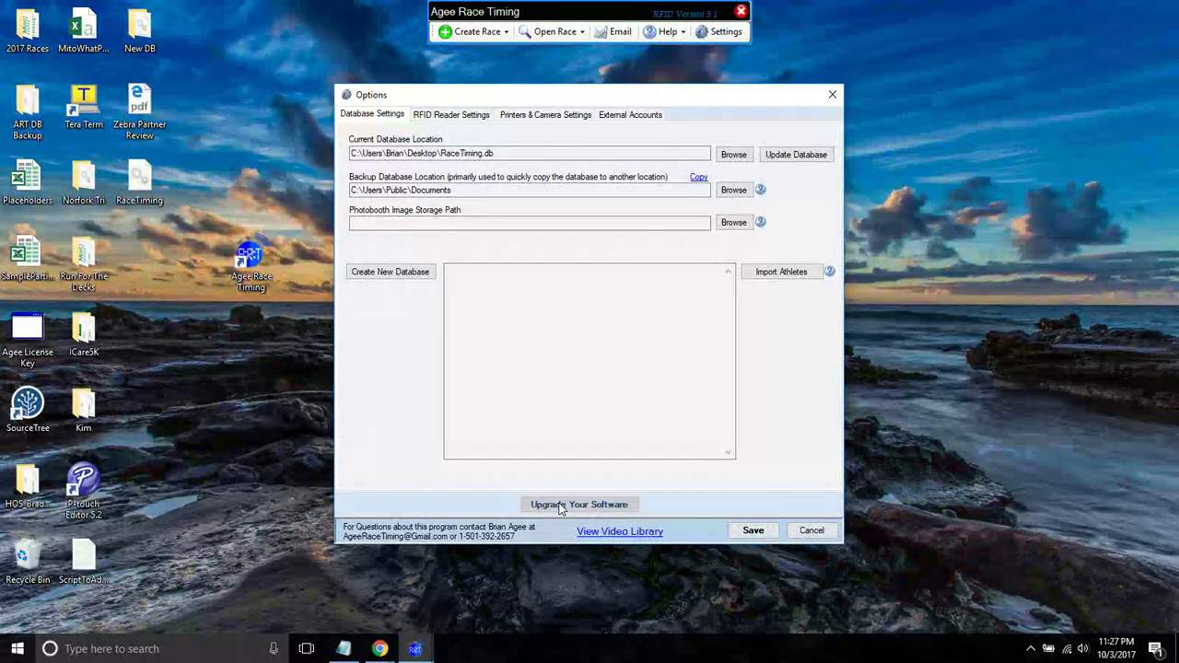
{"action": "left_click", "coordinate": [831, 94]}
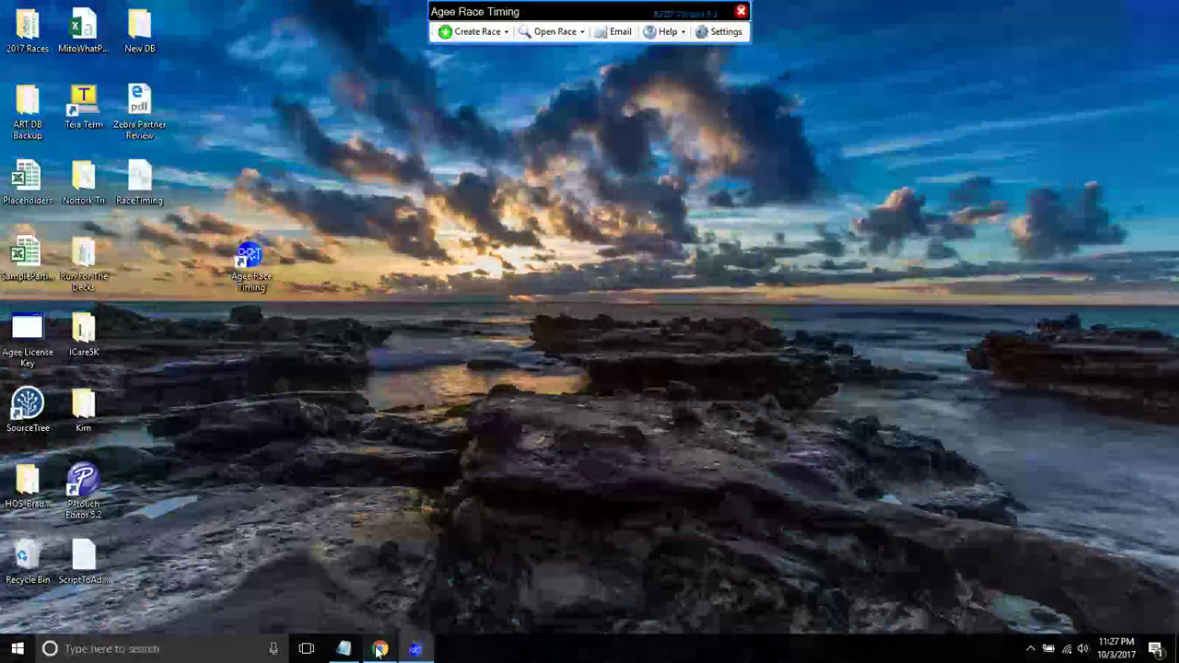
{"action": "mouse_move", "coordinate": [388, 636]}
{"action": "left_click", "coordinate": [304, 571]}
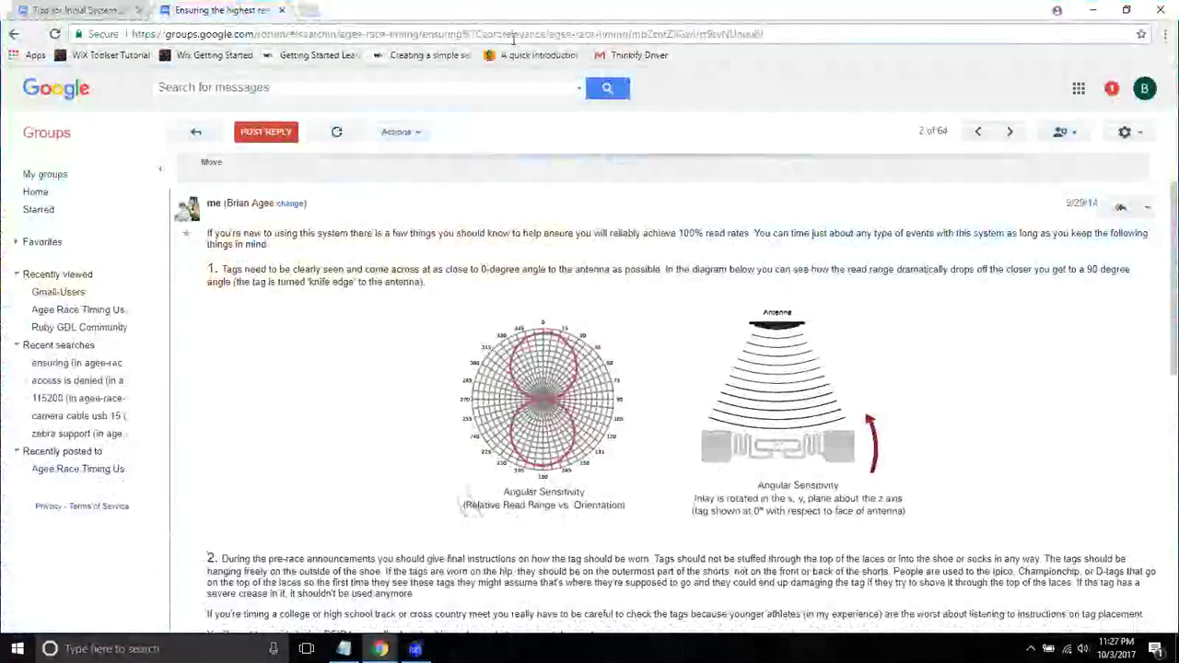
{"action": "left_click", "coordinate": [306, 10]}
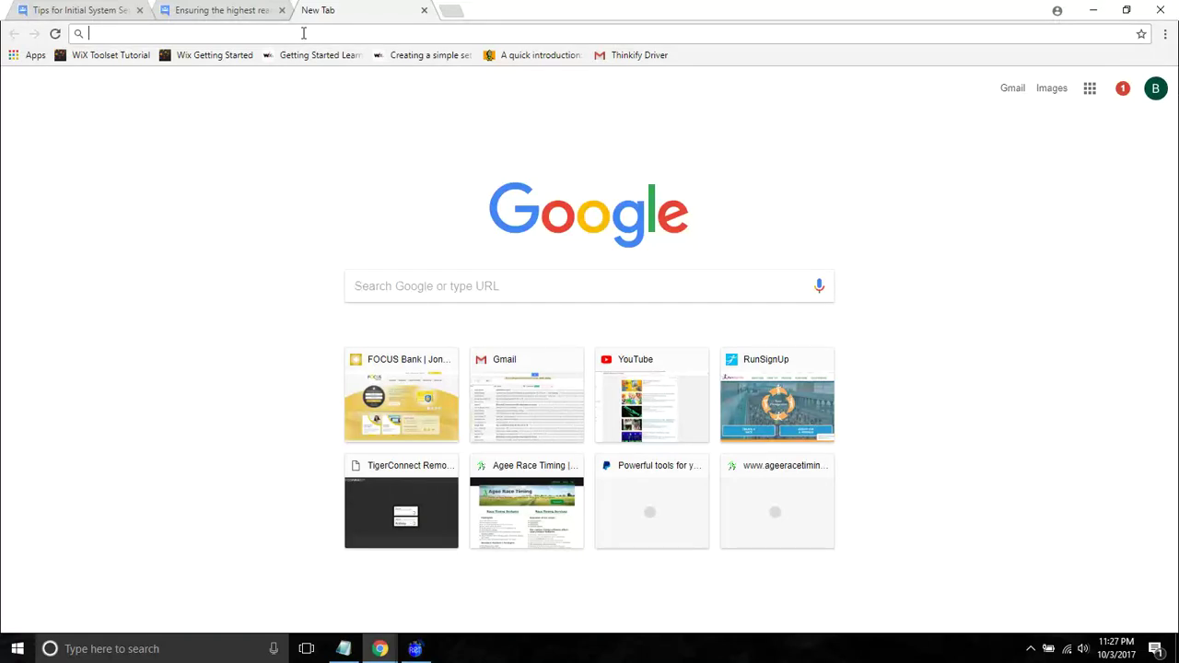
{"action": "type", "text": "ww"}
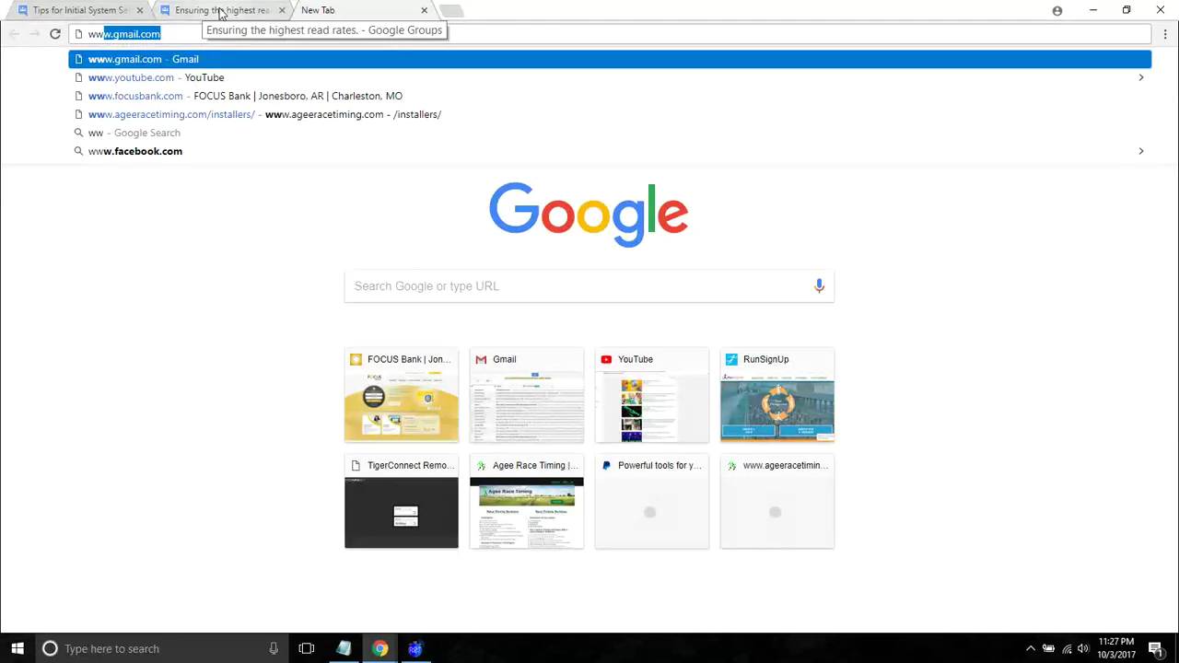
{"action": "type", "text": "w.a"}
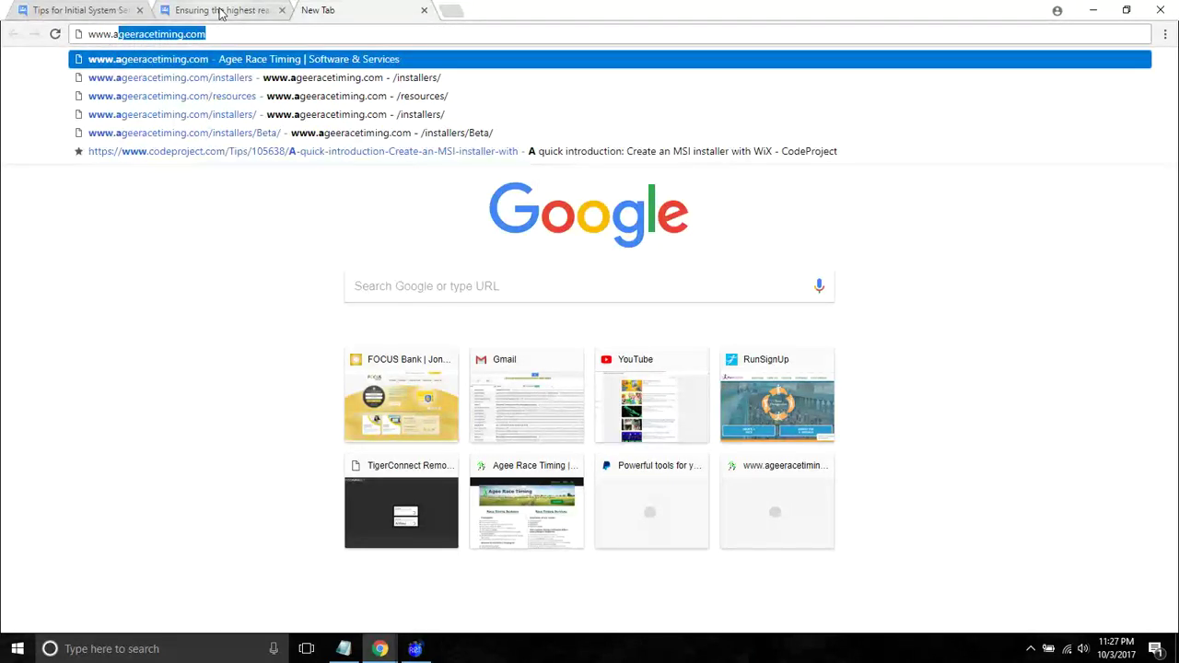
{"action": "key", "text": "Return"}
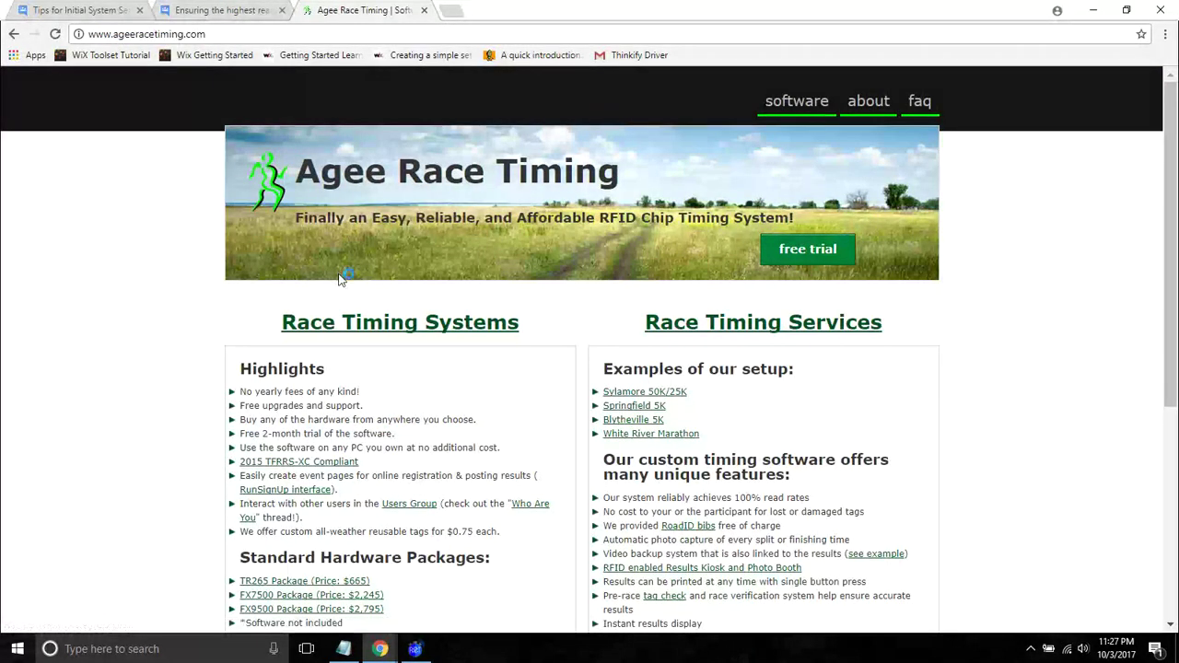
- Download the free trial installer from Race Timing Systems, then close the tab and minimize Chrome
{"action": "left_click", "coordinate": [358, 321]}
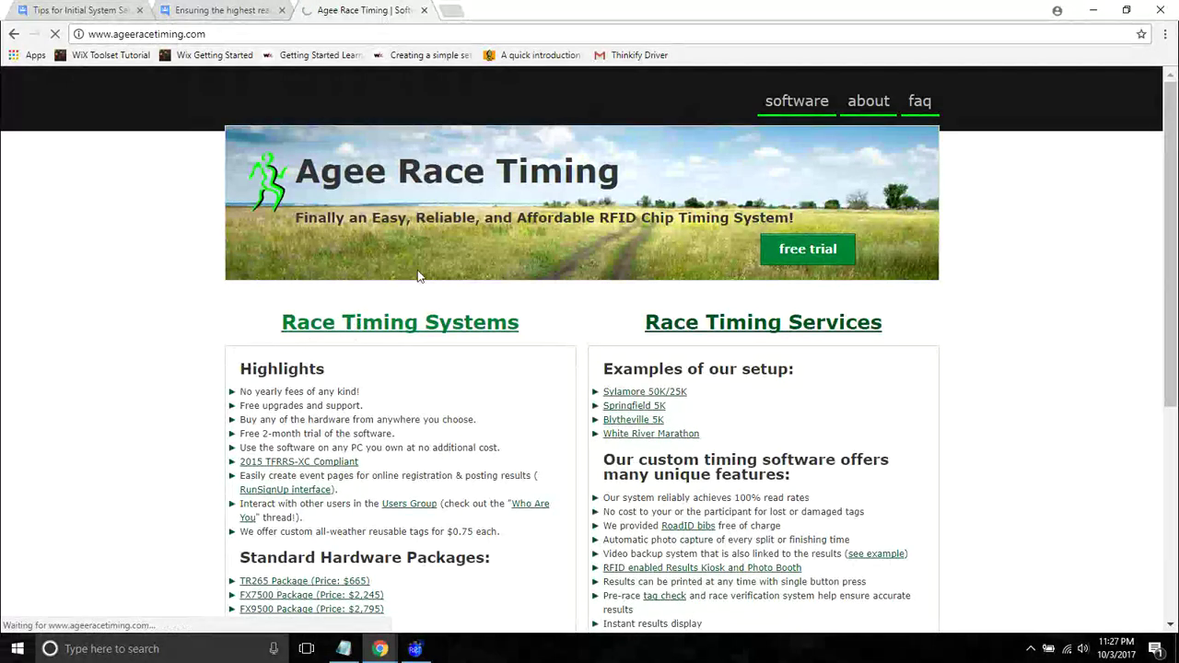
{"action": "scroll", "coordinate": [223, 336], "scroll_direction": "down", "scroll_amount": 1}
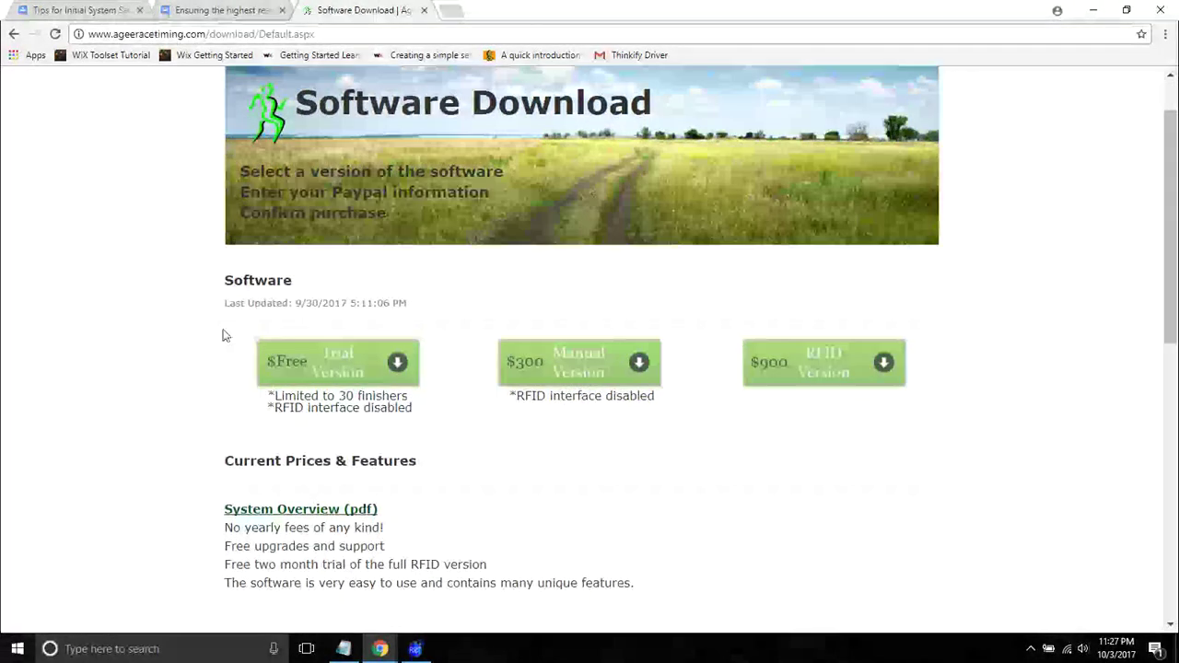
{"action": "left_click_drag", "start_coordinate": [224, 313], "coordinate": [356, 321]}
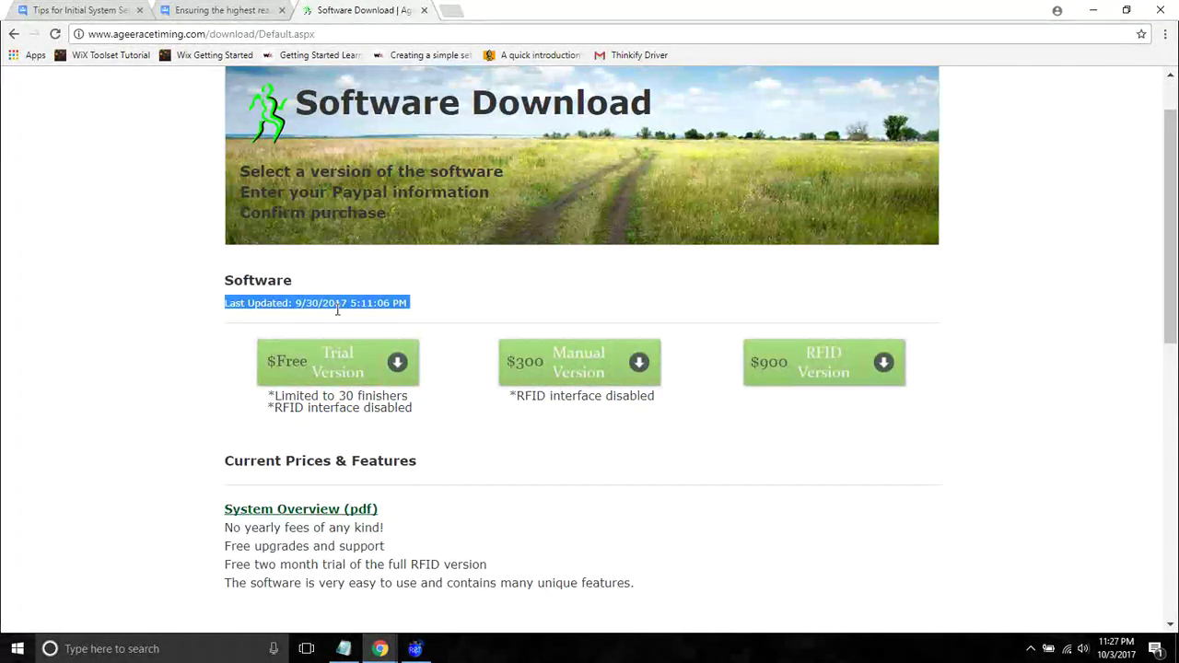
{"action": "left_click", "coordinate": [337, 311]}
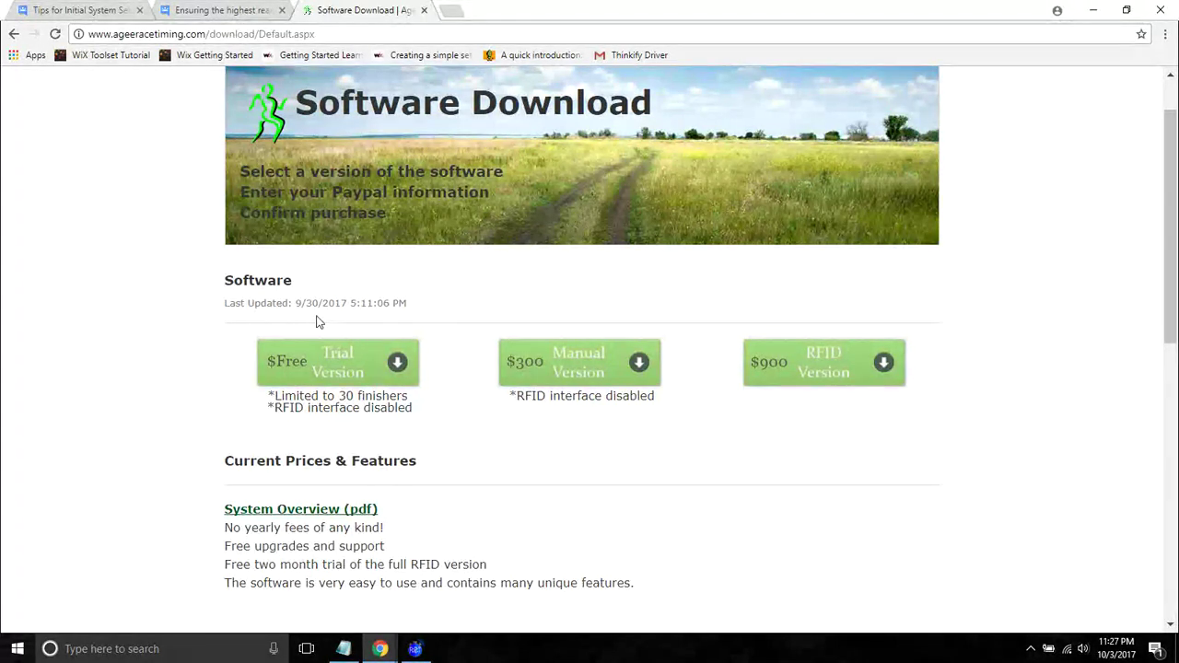
{"action": "left_click", "coordinate": [325, 360]}
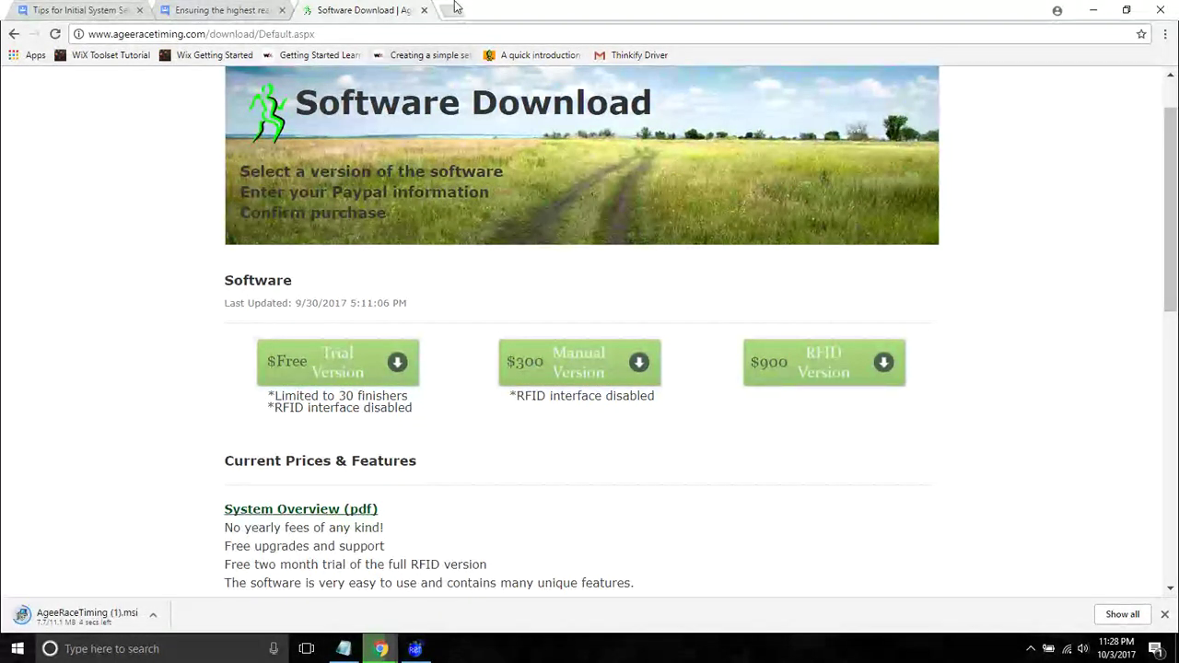
{"action": "left_click", "coordinate": [424, 10]}
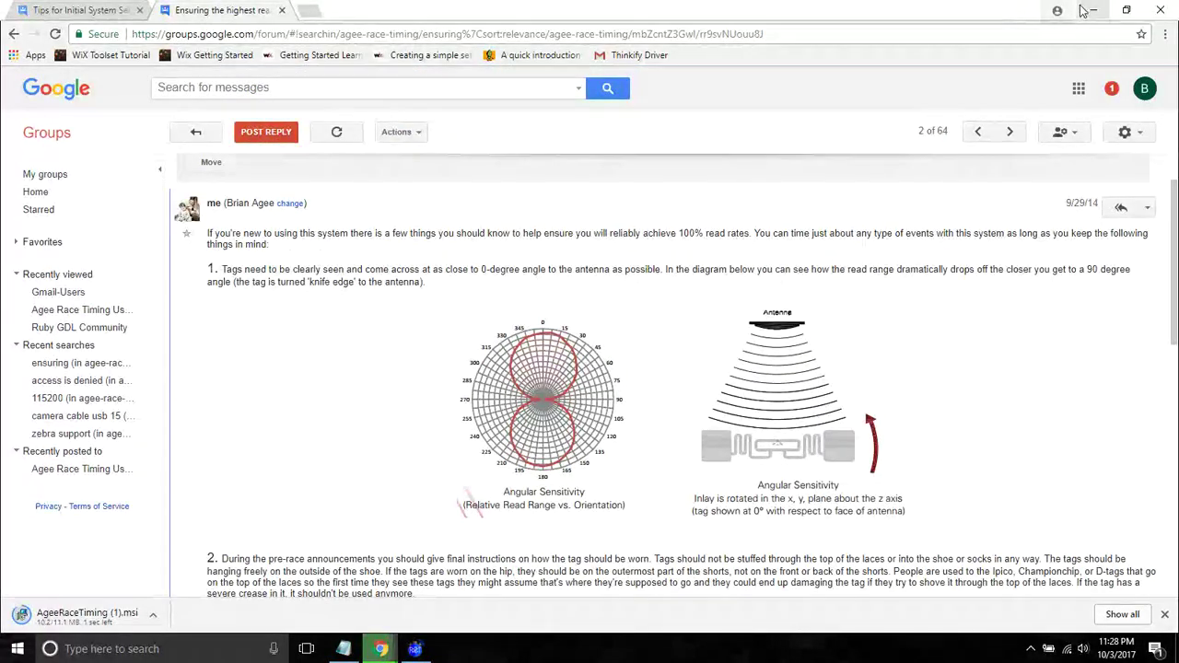
{"action": "left_click", "coordinate": [1086, 10]}
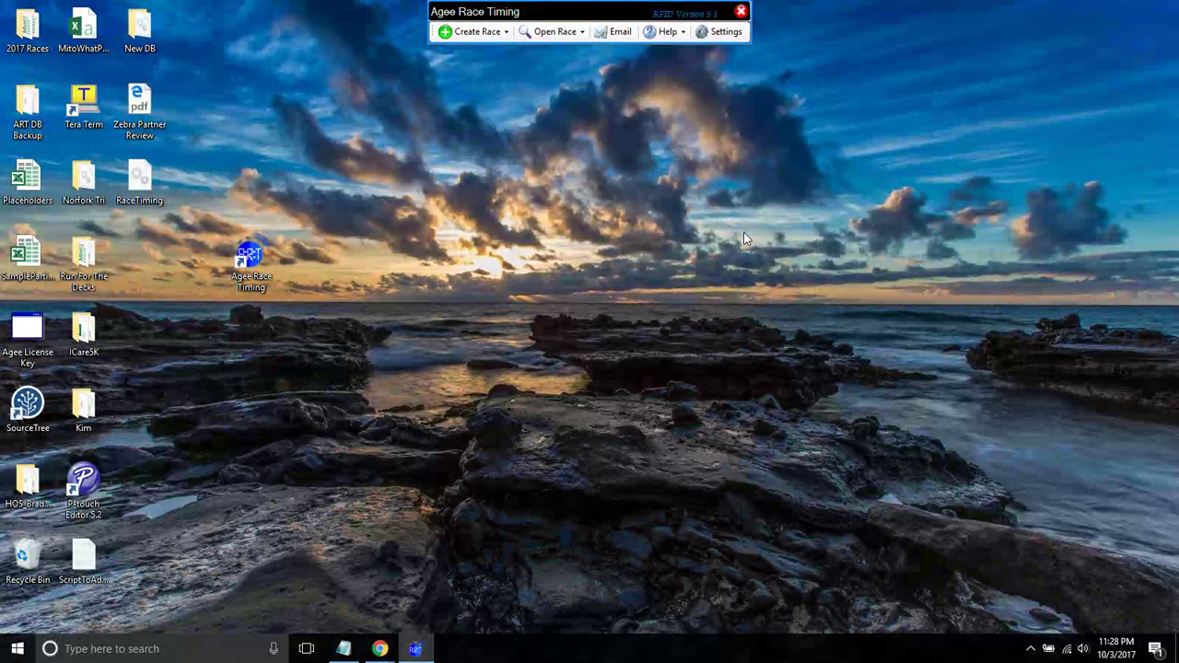
- Open the Lake Norfork Sprint Tri - Men race from the Open Race list
{"action": "left_click", "coordinate": [552, 39]}
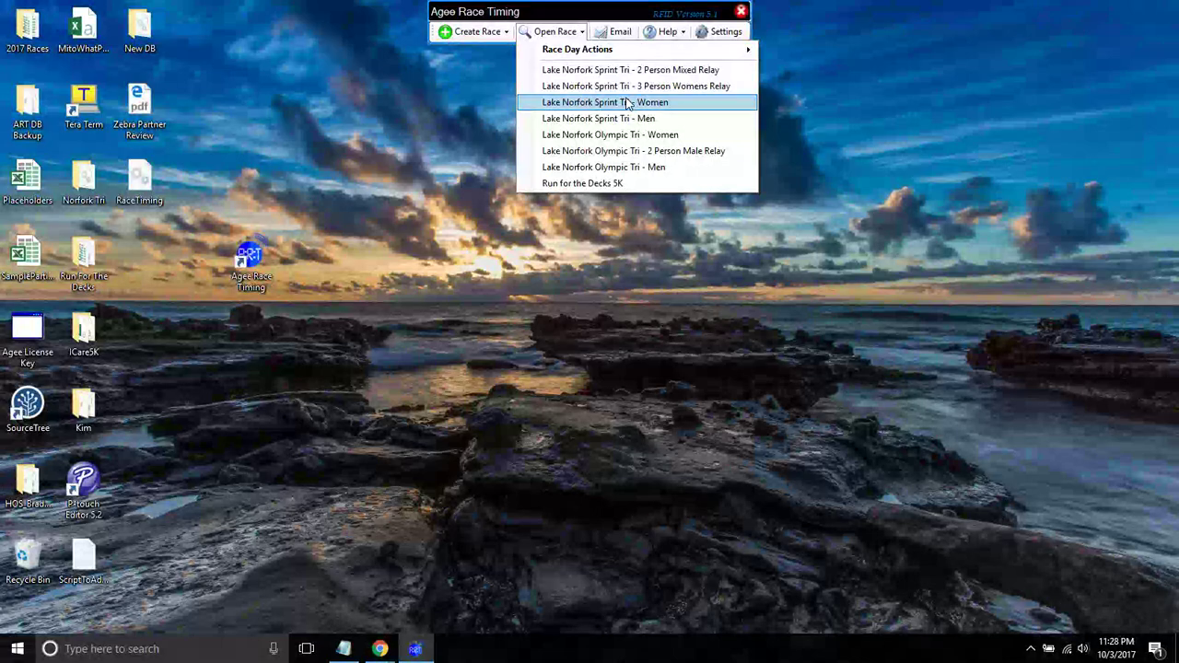
{"action": "left_click", "coordinate": [628, 125]}
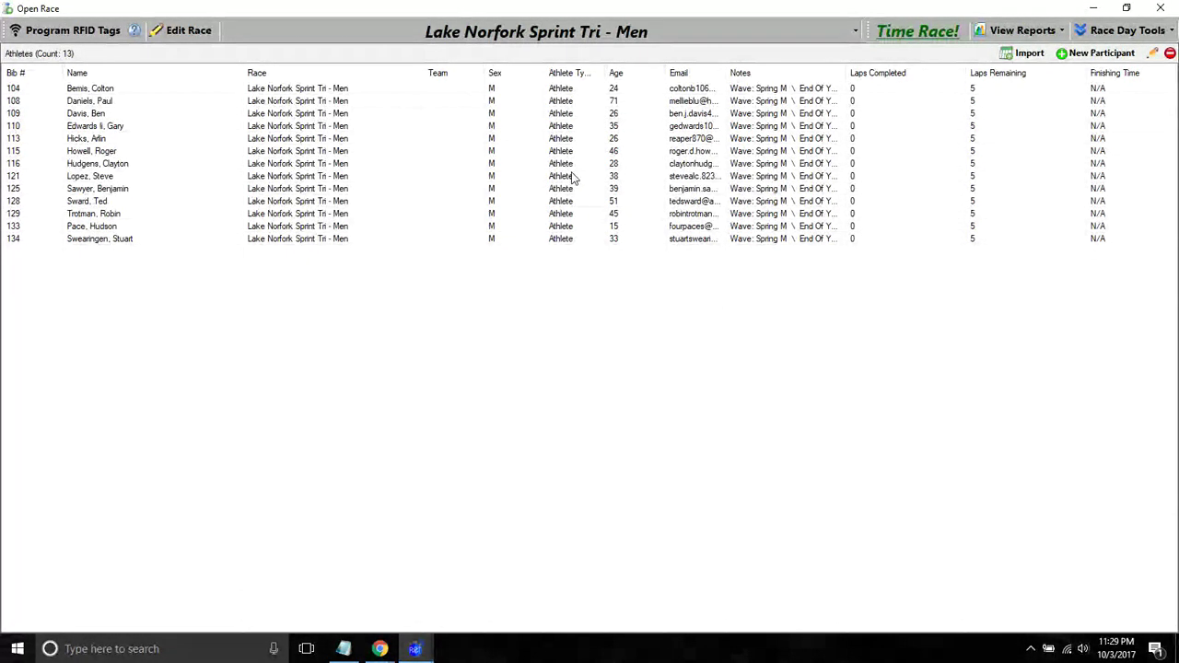
- Inspect bib 115's participant record and race choices, closing it without saving
{"action": "double_click", "coordinate": [502, 152]}
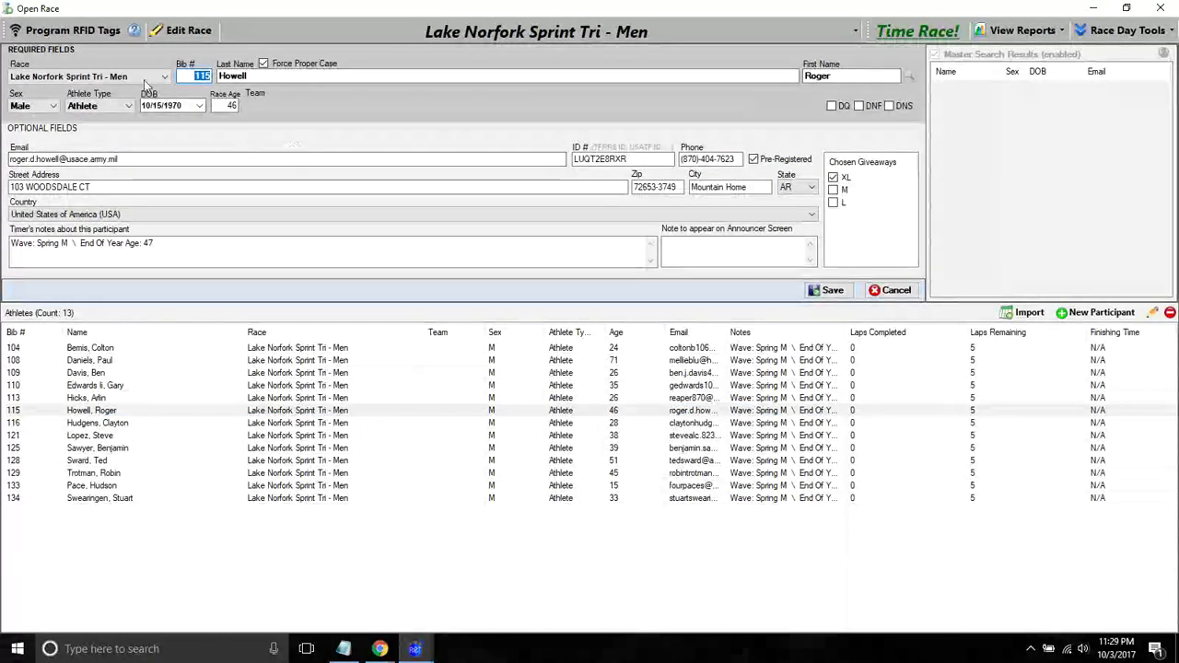
{"action": "left_click", "coordinate": [158, 78]}
{"action": "left_click", "coordinate": [165, 80]}
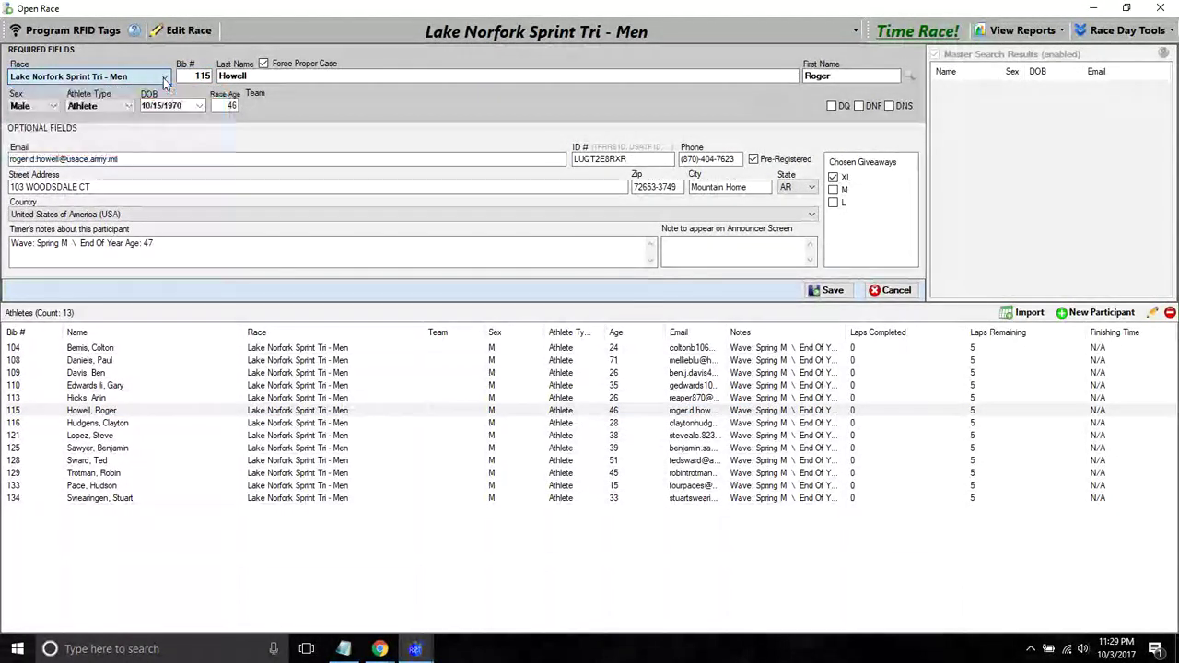
{"action": "left_click", "coordinate": [890, 290]}
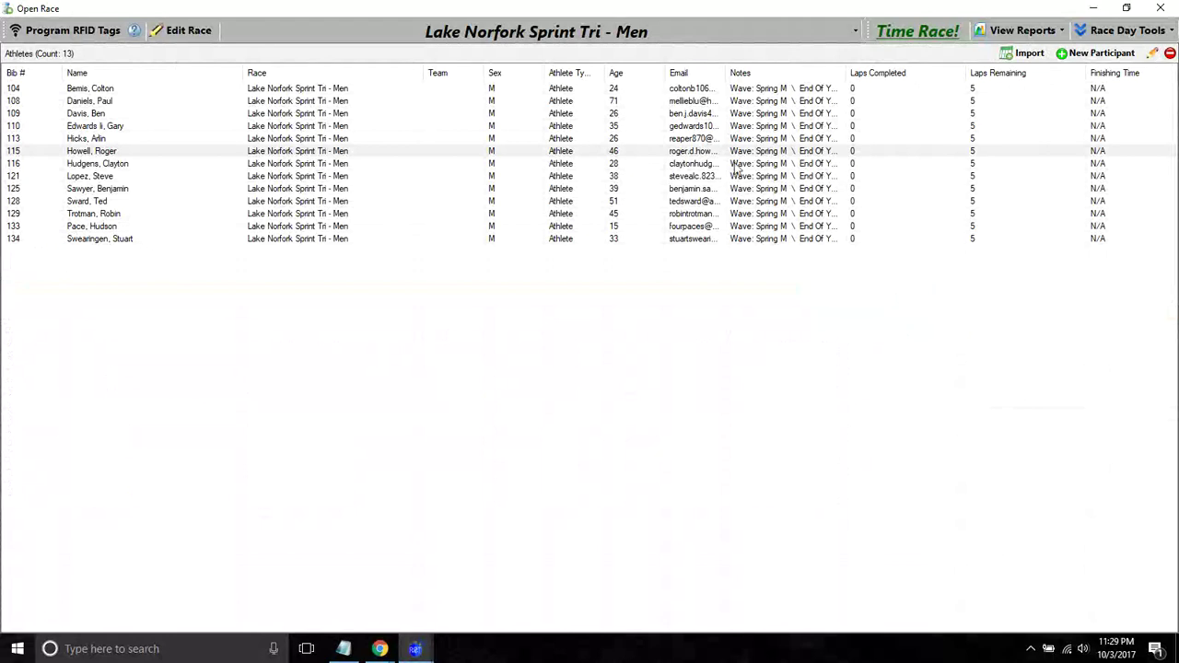
- Choose today's races under Time Race! with Sprint Tri - Men unchecked, then bring up the race-switch list
{"action": "left_click", "coordinate": [917, 35]}
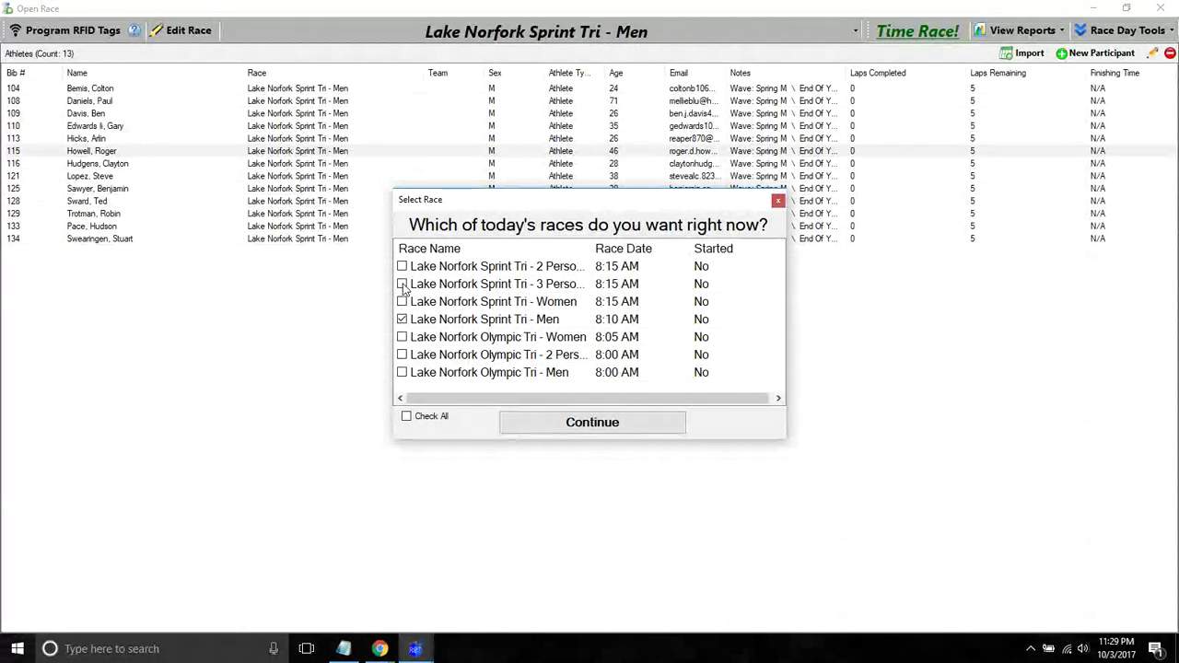
{"action": "left_click", "coordinate": [401, 319]}
{"action": "left_click", "coordinate": [645, 426]}
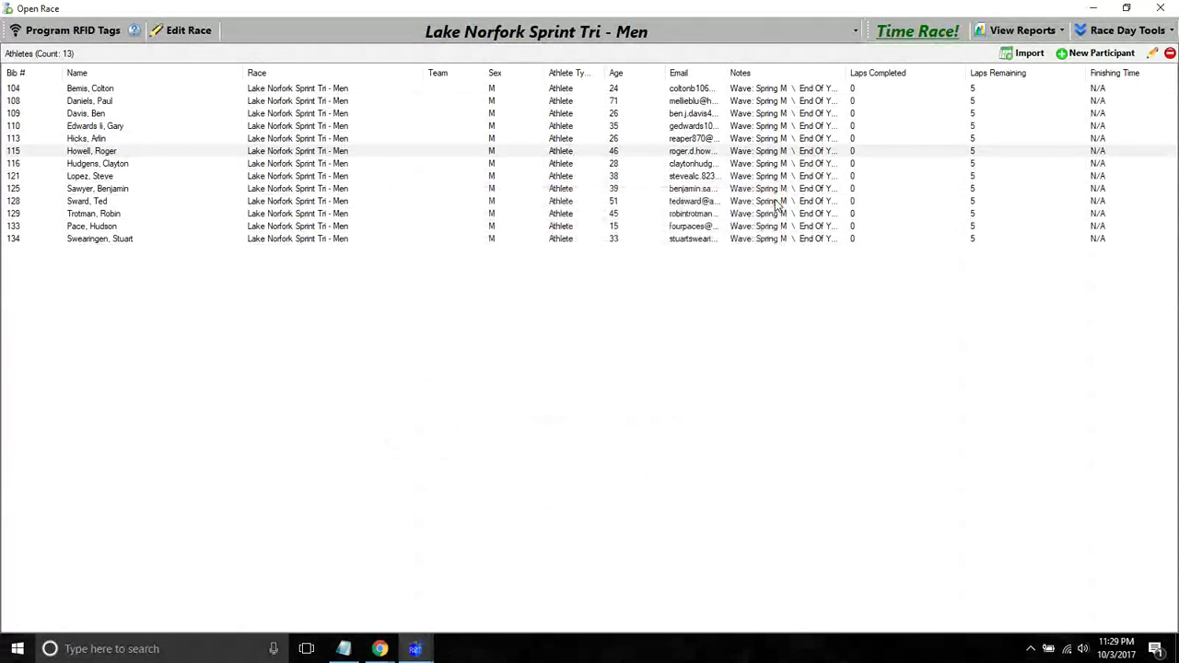
{"action": "left_click", "coordinate": [512, 28]}
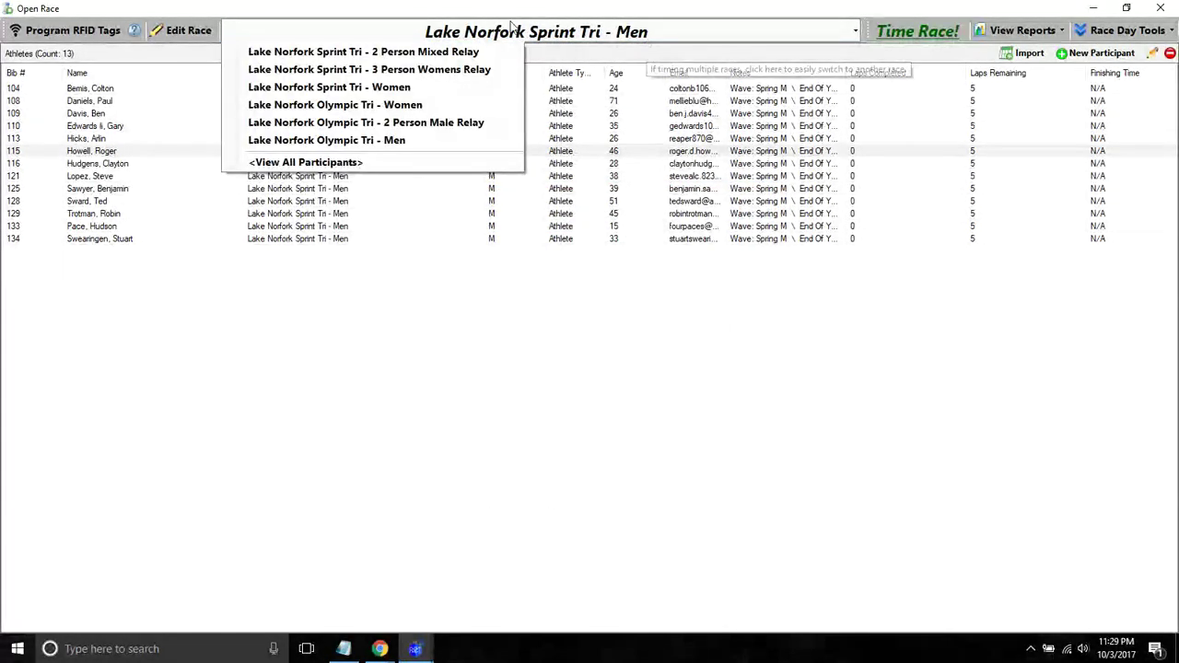
- Switch to Olympic Tri - Women, then start timing with Sprint Tri - Men checked instead
{"action": "left_click", "coordinate": [364, 105]}
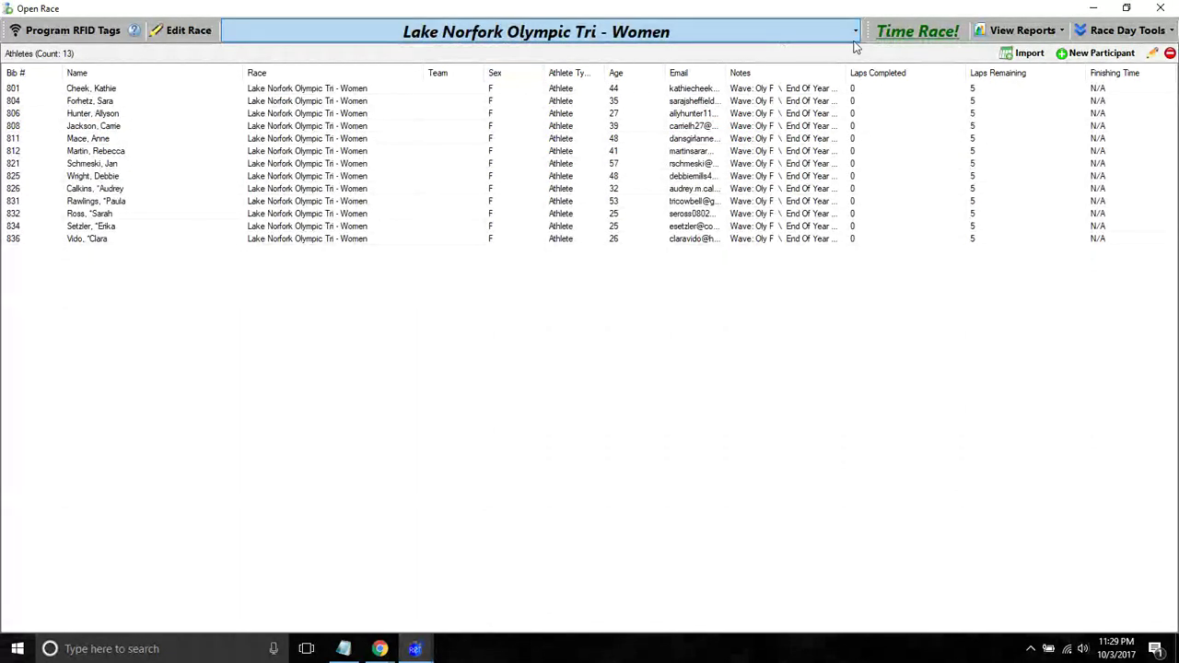
{"action": "left_click", "coordinate": [899, 35]}
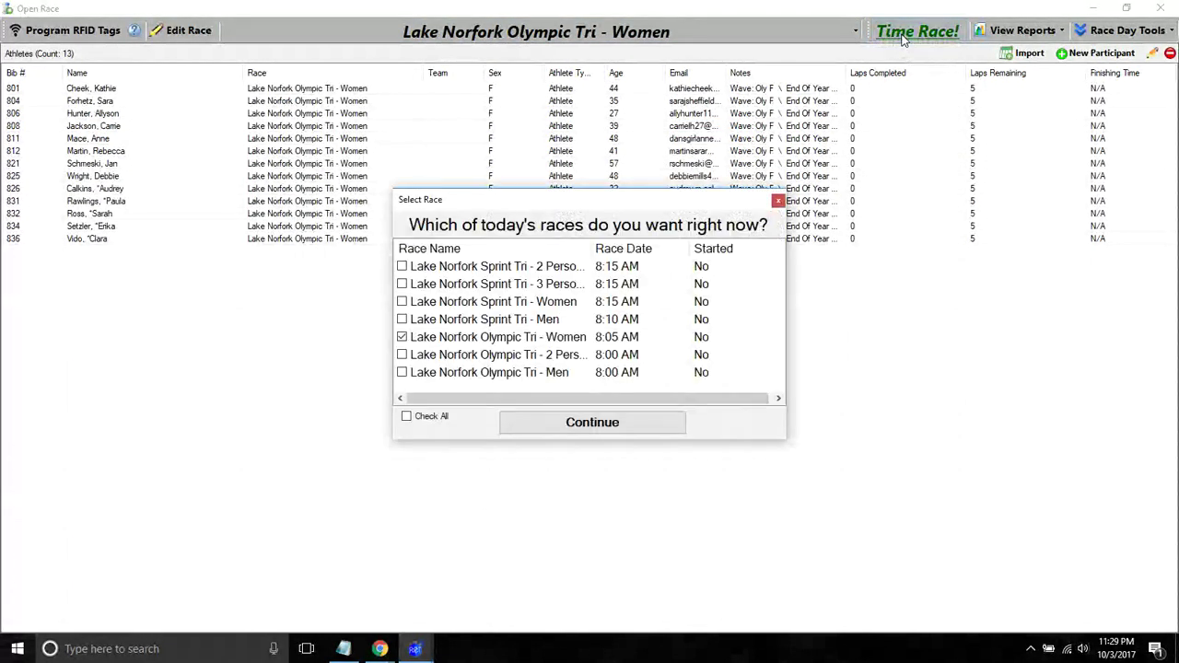
{"action": "left_click", "coordinate": [402, 337]}
{"action": "left_click", "coordinate": [401, 319]}
{"action": "left_click", "coordinate": [534, 428]}
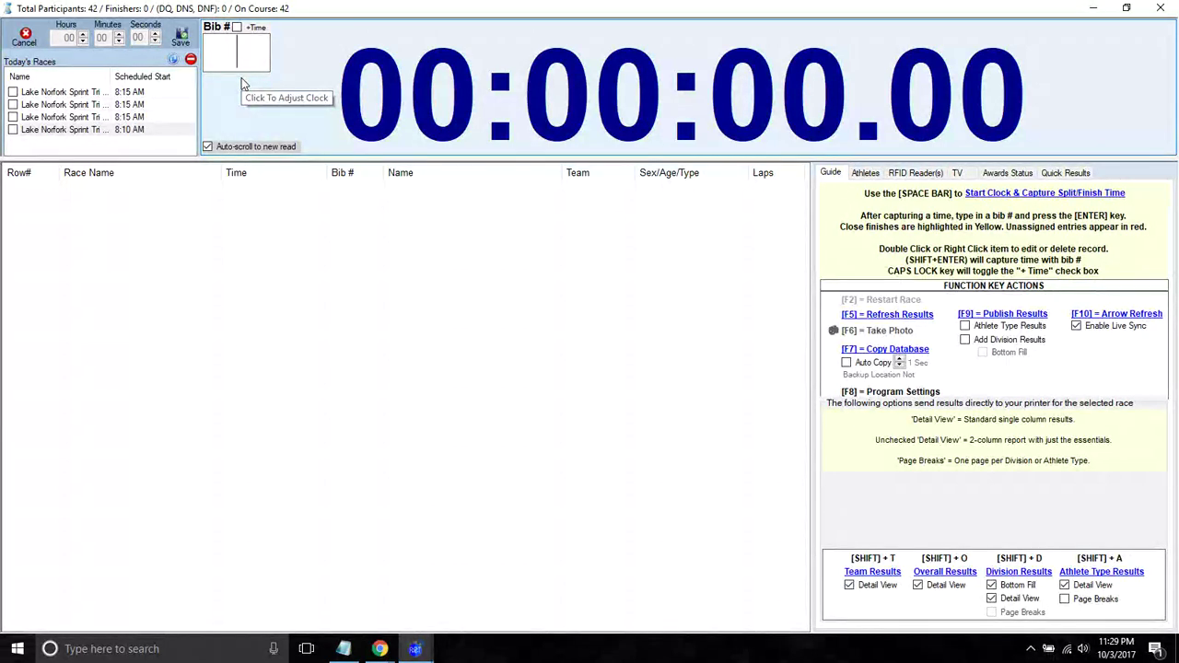
- Tick the two 8:15 AM Sprint Tri races, start the clock, and reset the third race
{"action": "left_click", "coordinate": [13, 92]}
{"action": "left_click", "coordinate": [13, 104]}
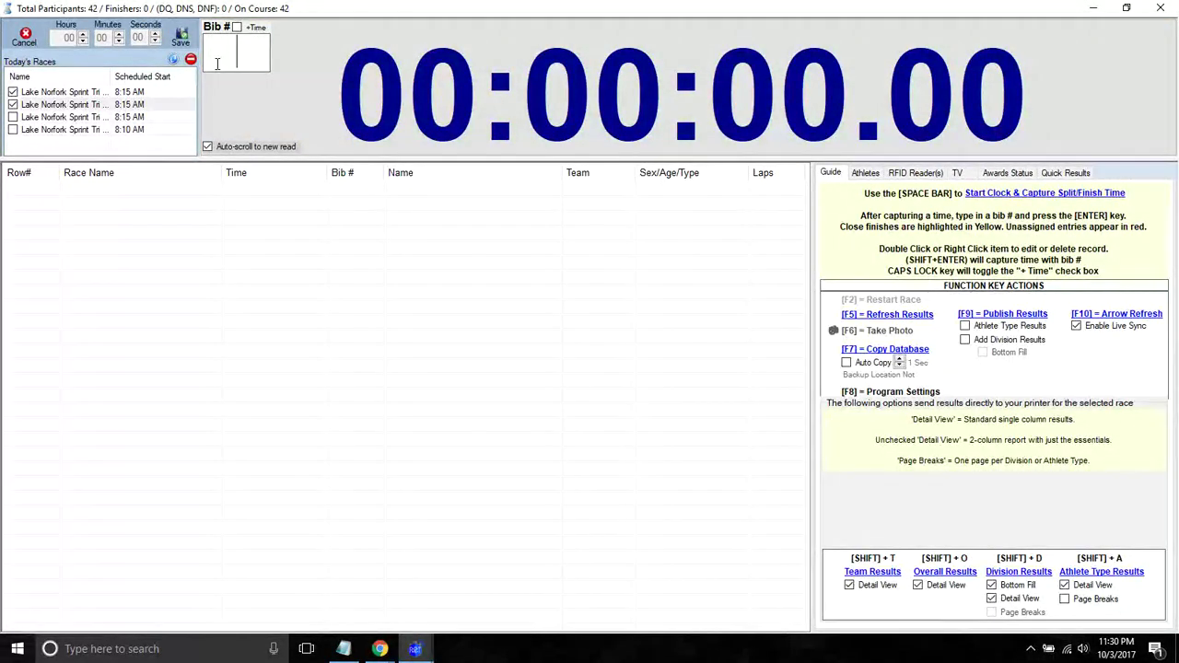
{"action": "key", "text": "space"}
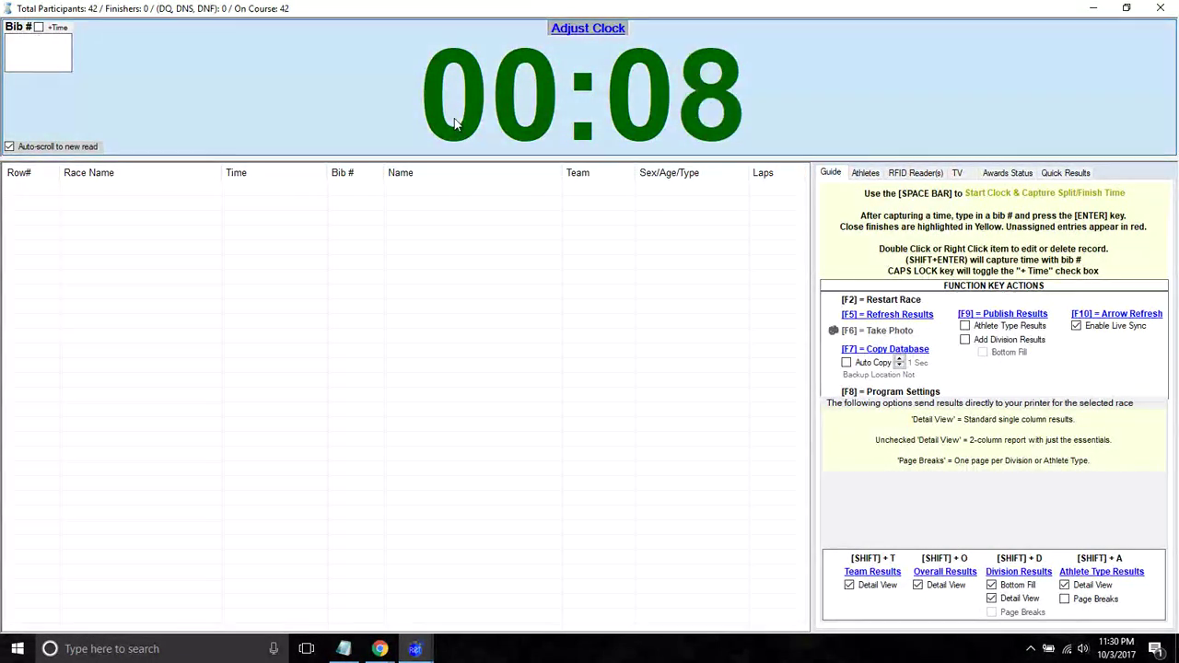
{"action": "left_click", "coordinate": [442, 124]}
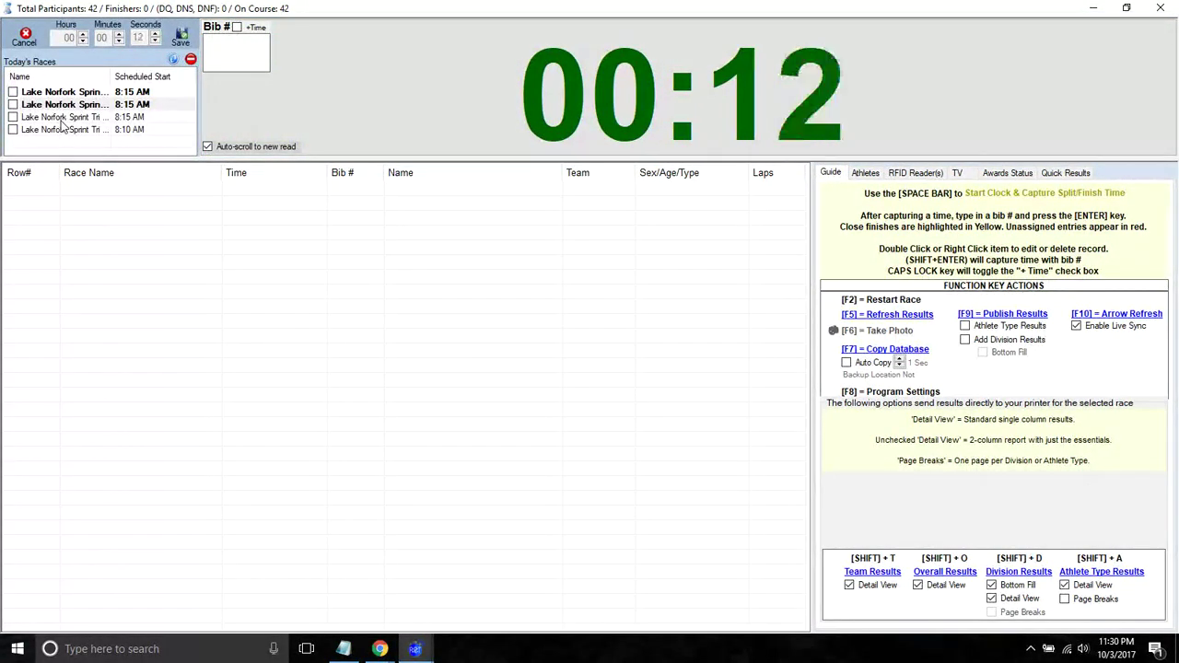
{"action": "left_click", "coordinate": [62, 120]}
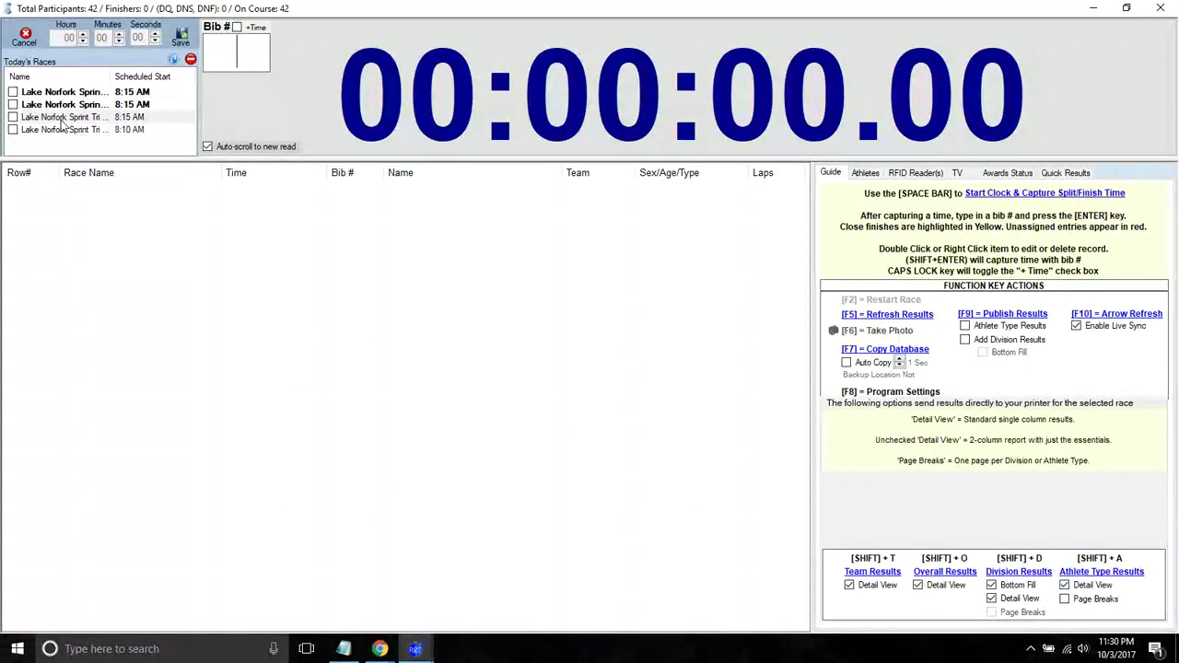
{"action": "key", "text": "space"}
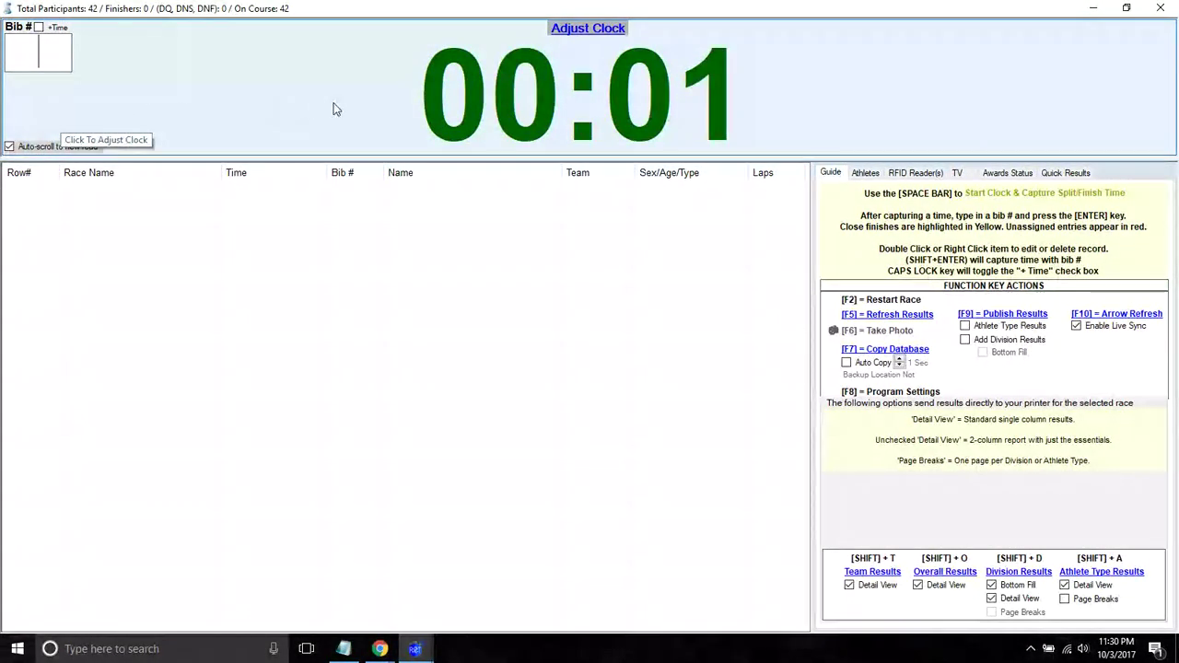
- Restart the first Sprint Tri race with F2, bringing its clock back to 00:00:00.00
{"action": "left_click", "coordinate": [334, 109]}
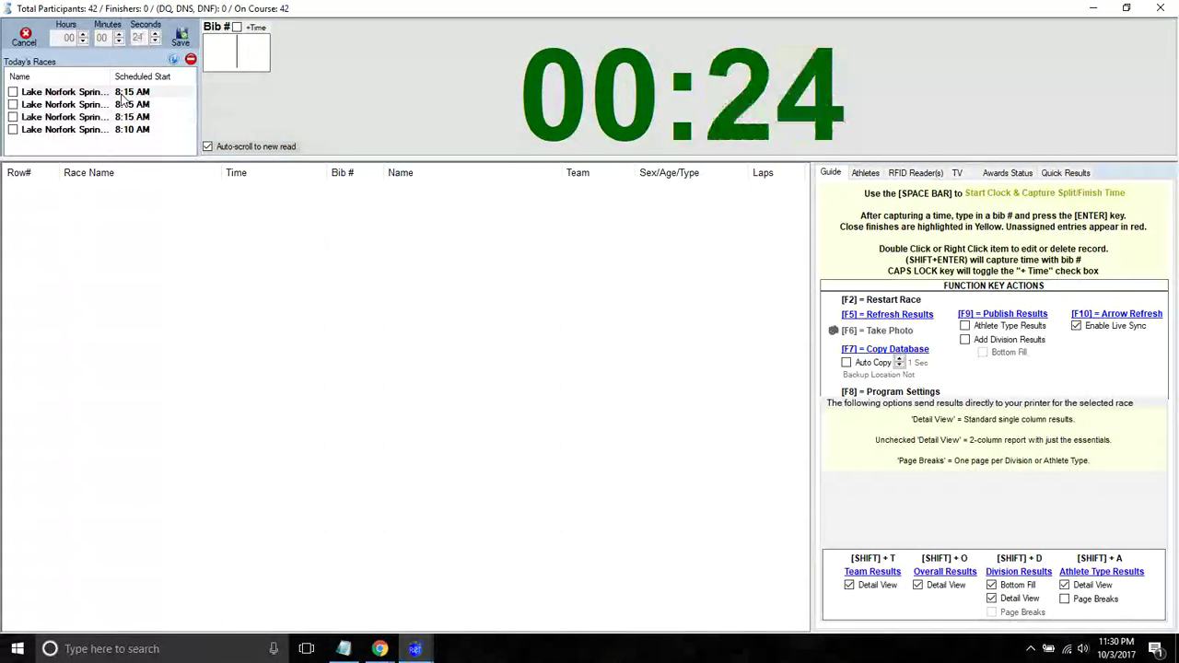
{"action": "double_click", "coordinate": [119, 94]}
{"action": "key", "text": "Return"}
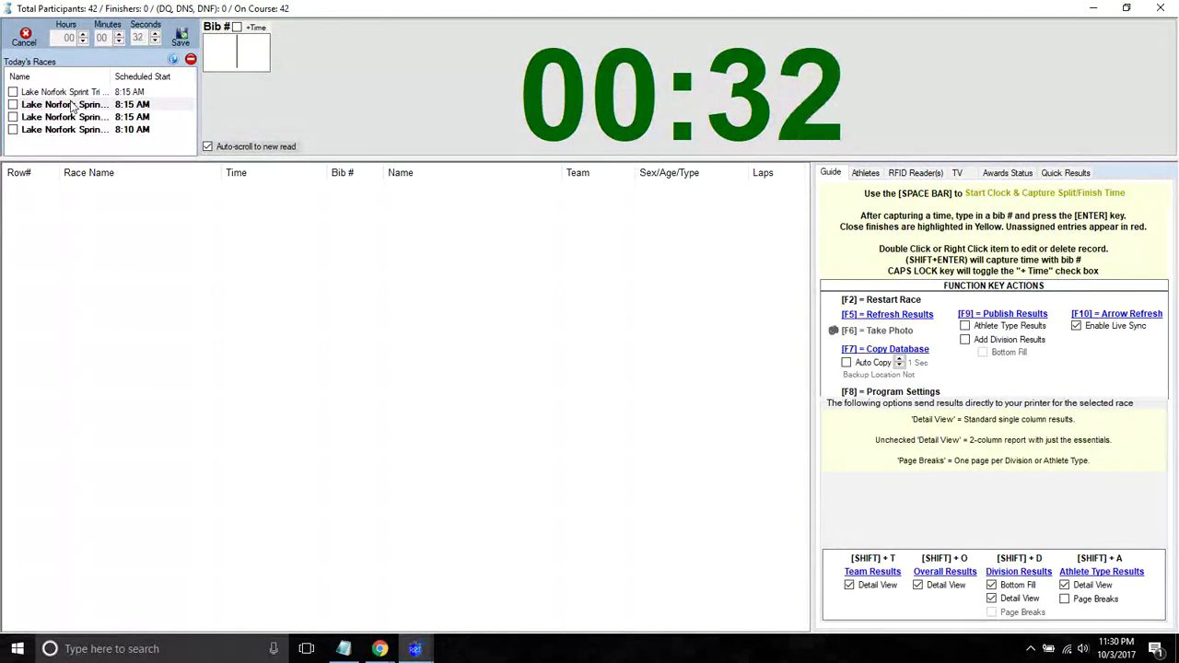
{"action": "key", "text": "F2"}
{"action": "key", "text": "Return"}
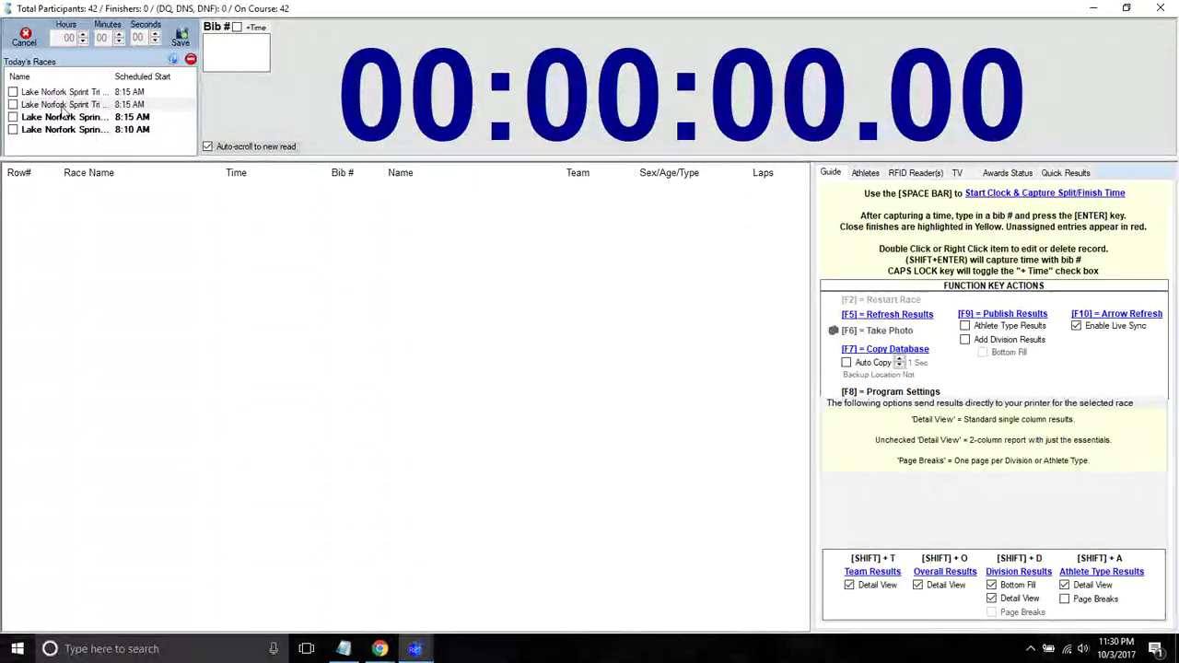
- Restart the Sprint Tri - Women and Sprint Tri - Men race clocks with F2
{"action": "left_click", "coordinate": [61, 118]}
{"action": "key", "text": "F2"}
{"action": "key", "text": "Return"}
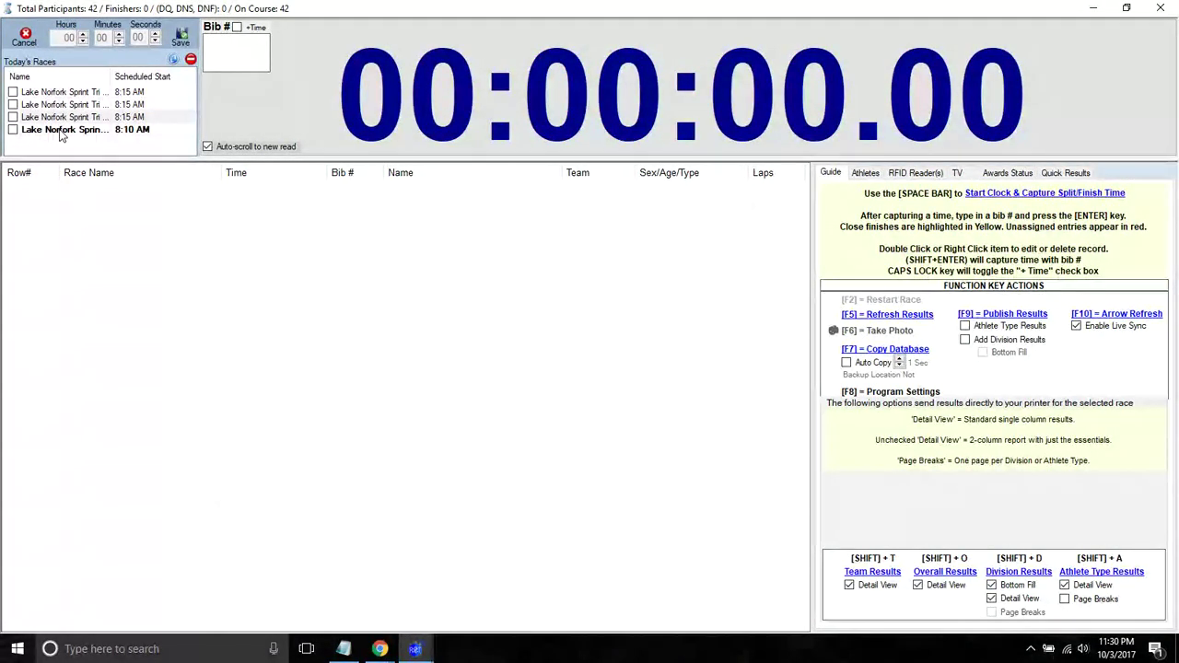
{"action": "left_click", "coordinate": [62, 132]}
{"action": "key", "text": "F2"}
{"action": "key", "text": "Return"}
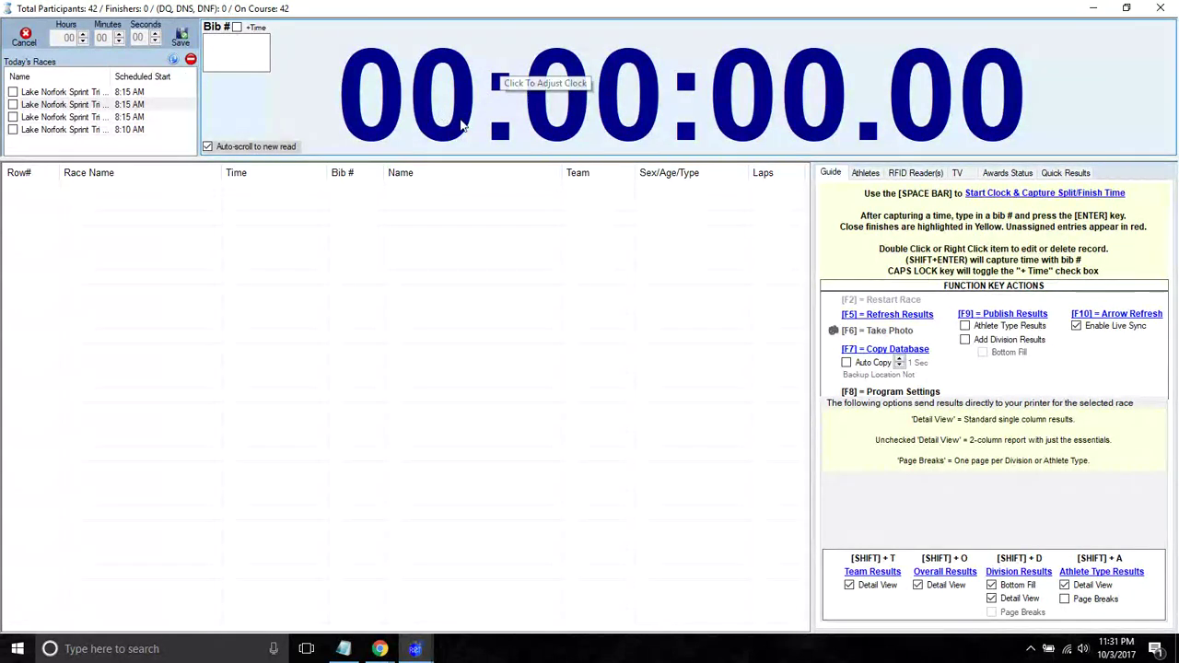
- Start the clock for only the first Sprint Tri race from the Bib # box, then check the computer time
{"action": "left_click", "coordinate": [13, 93]}
{"action": "left_click", "coordinate": [221, 61]}
{"action": "key", "text": "space"}
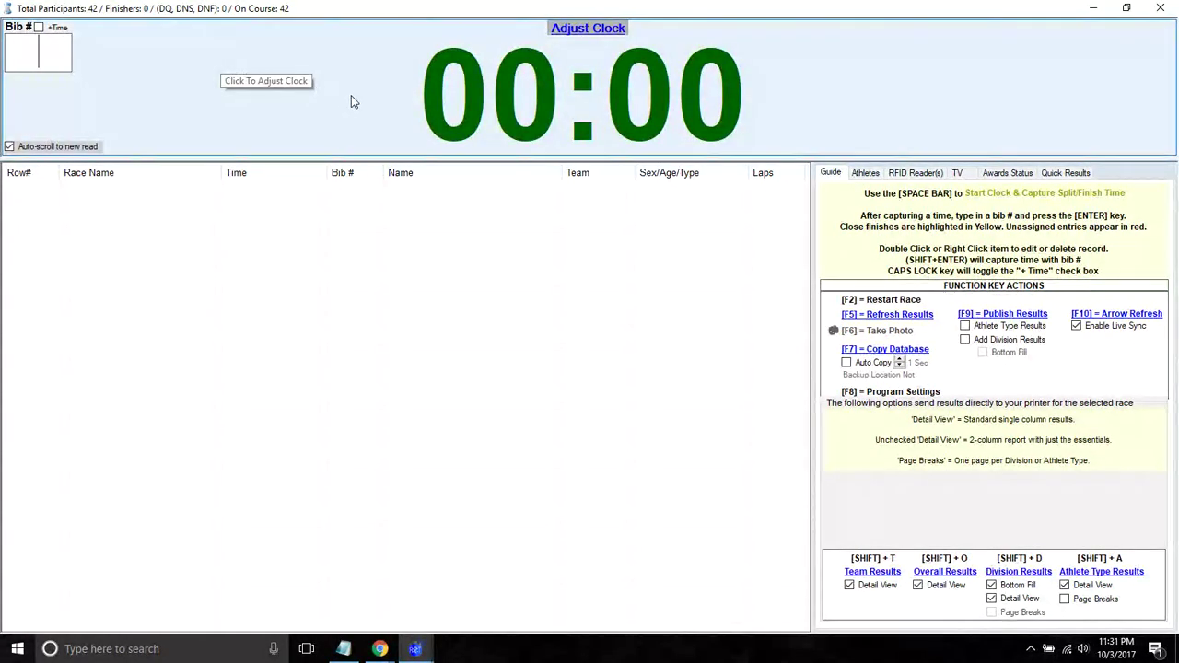
{"action": "left_click", "coordinate": [461, 99]}
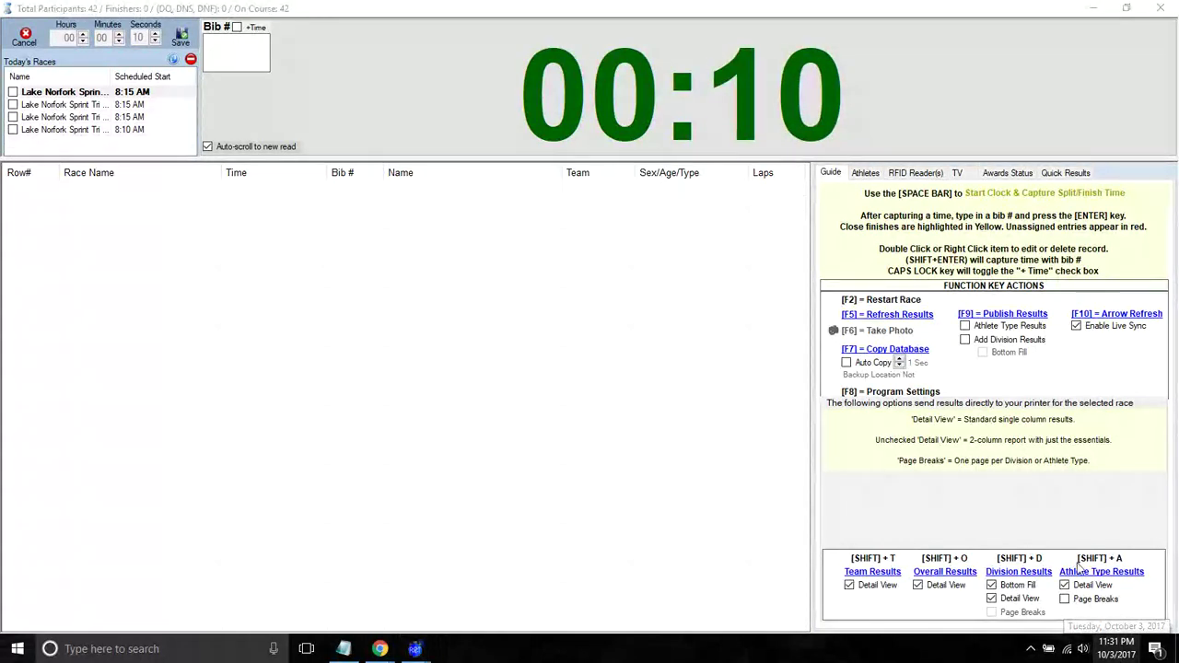
{"action": "left_click", "coordinate": [1115, 648]}
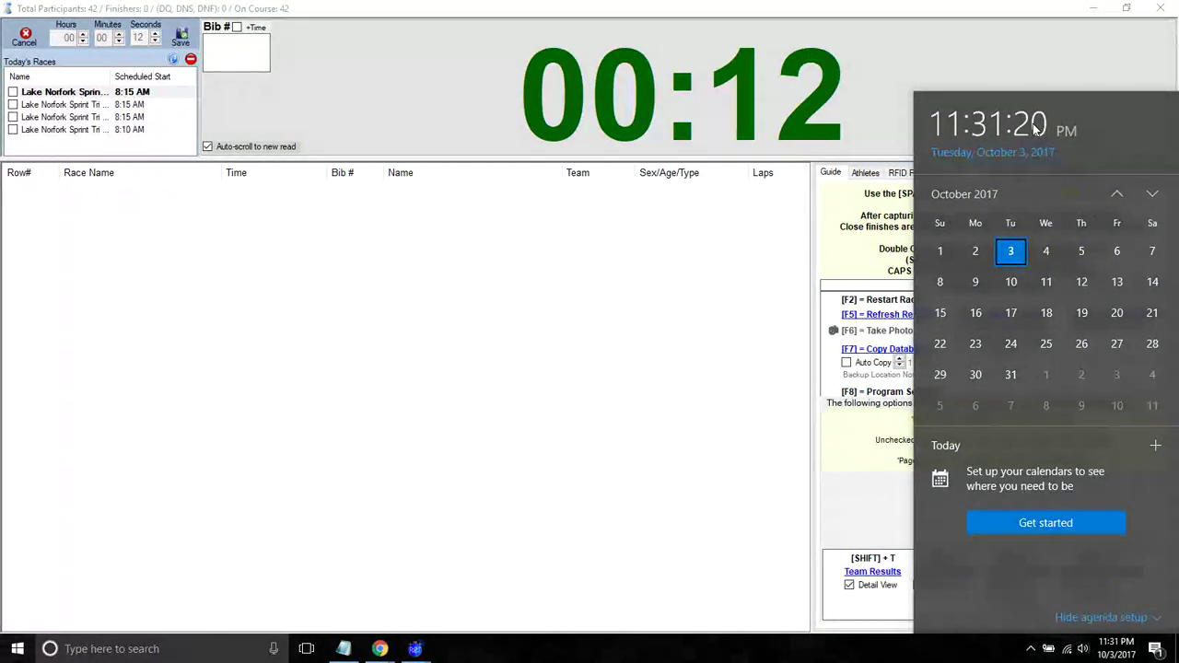
- Close the clock screen confirming timing is finished, then reopen Time Race! with Olympic Tri - Women included
{"action": "left_click", "coordinate": [590, 17]}
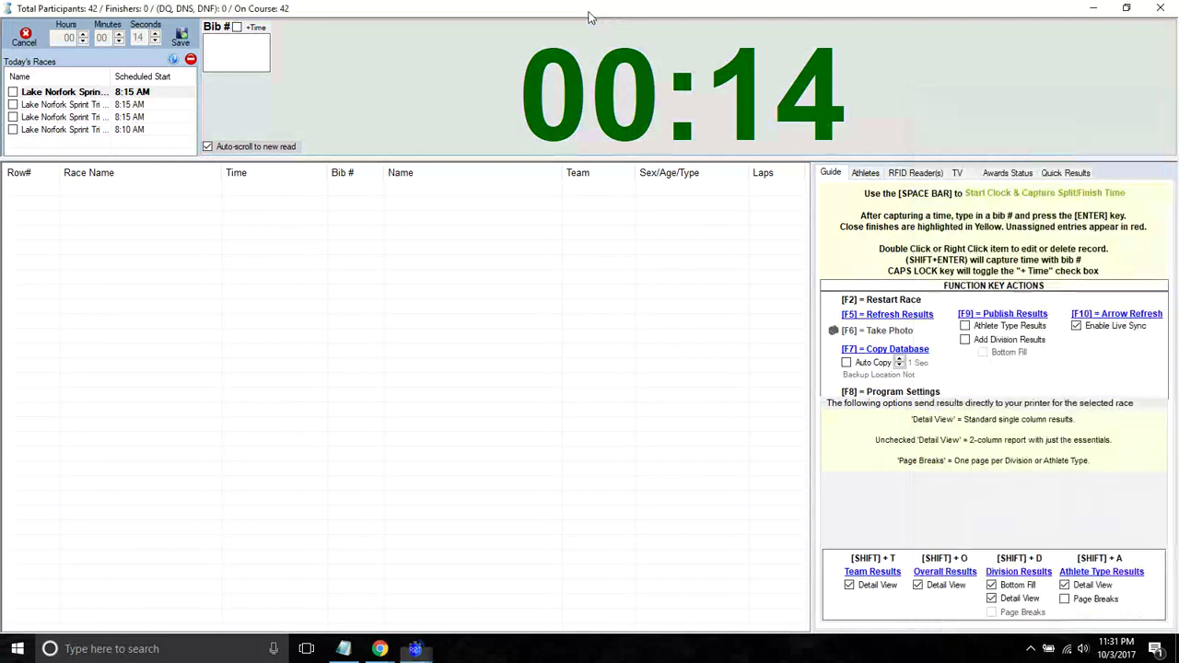
{"action": "left_click", "coordinate": [1160, 8]}
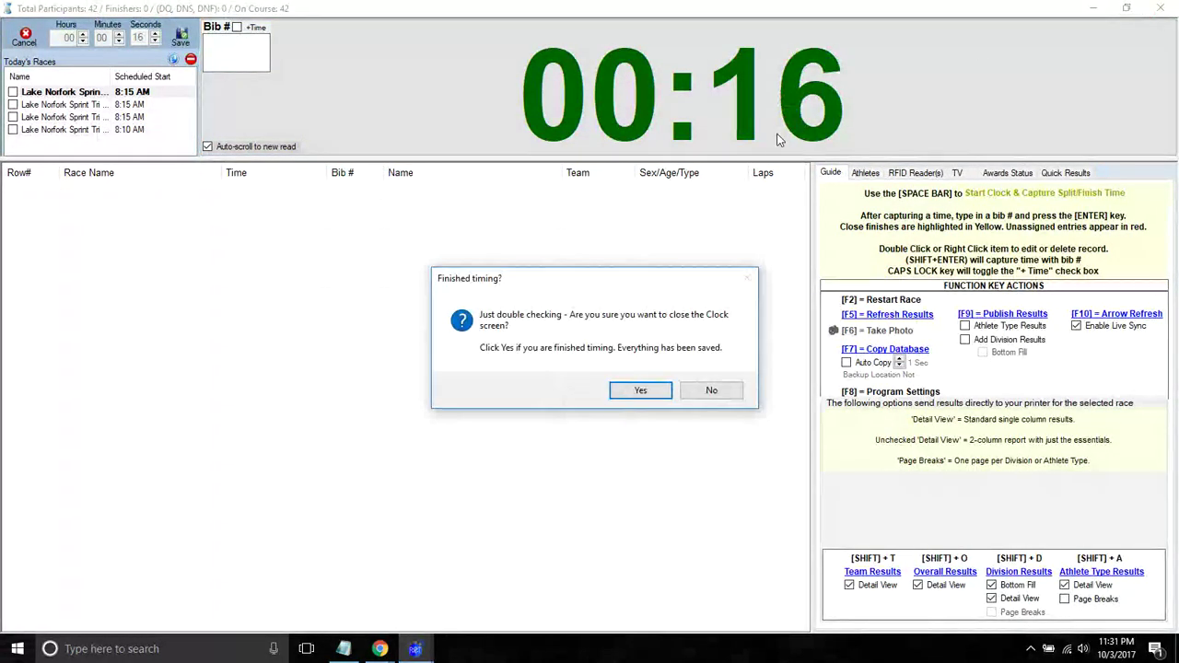
{"action": "left_click", "coordinate": [638, 390]}
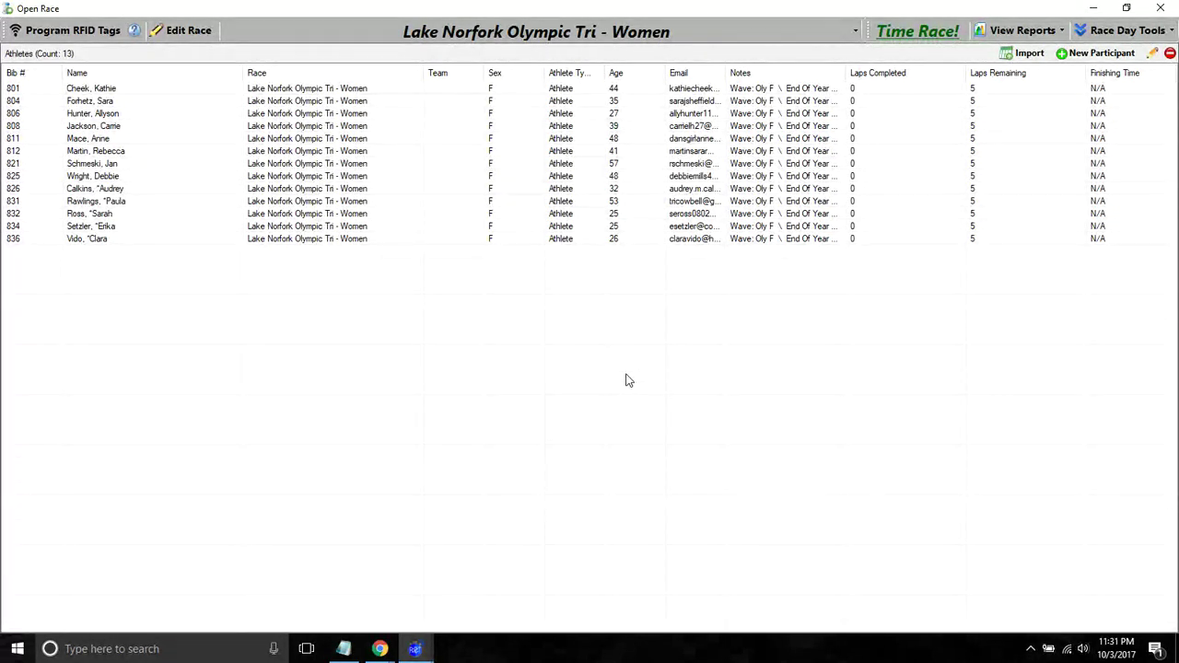
{"action": "left_click", "coordinate": [917, 31]}
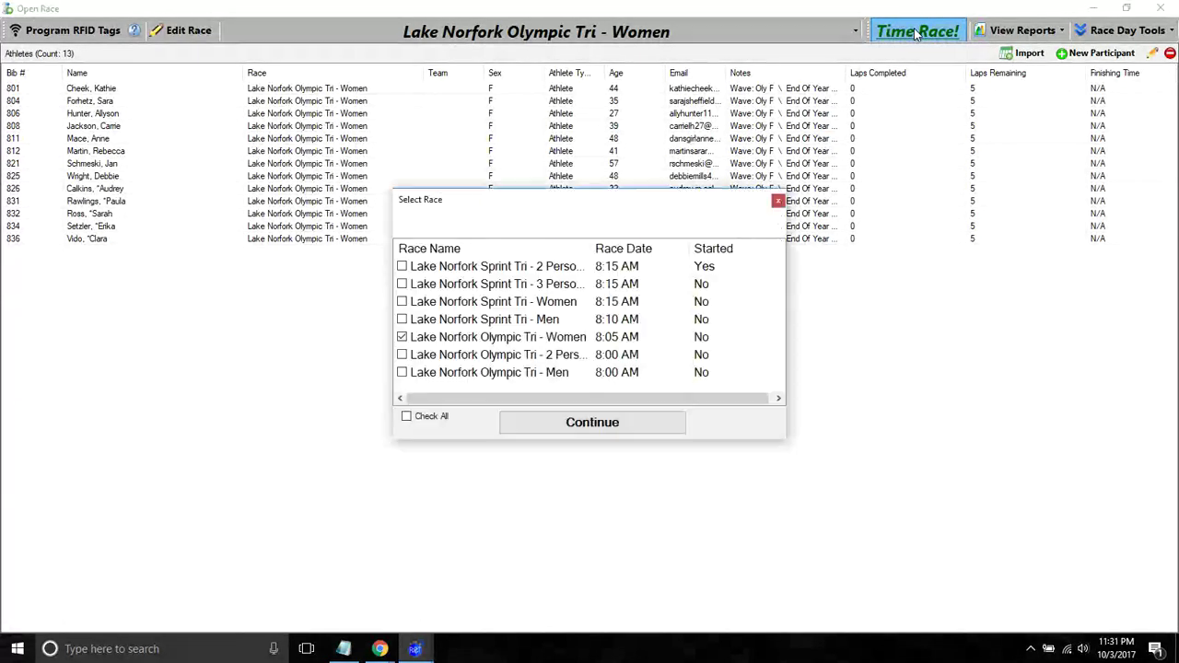
{"action": "left_click", "coordinate": [545, 422]}
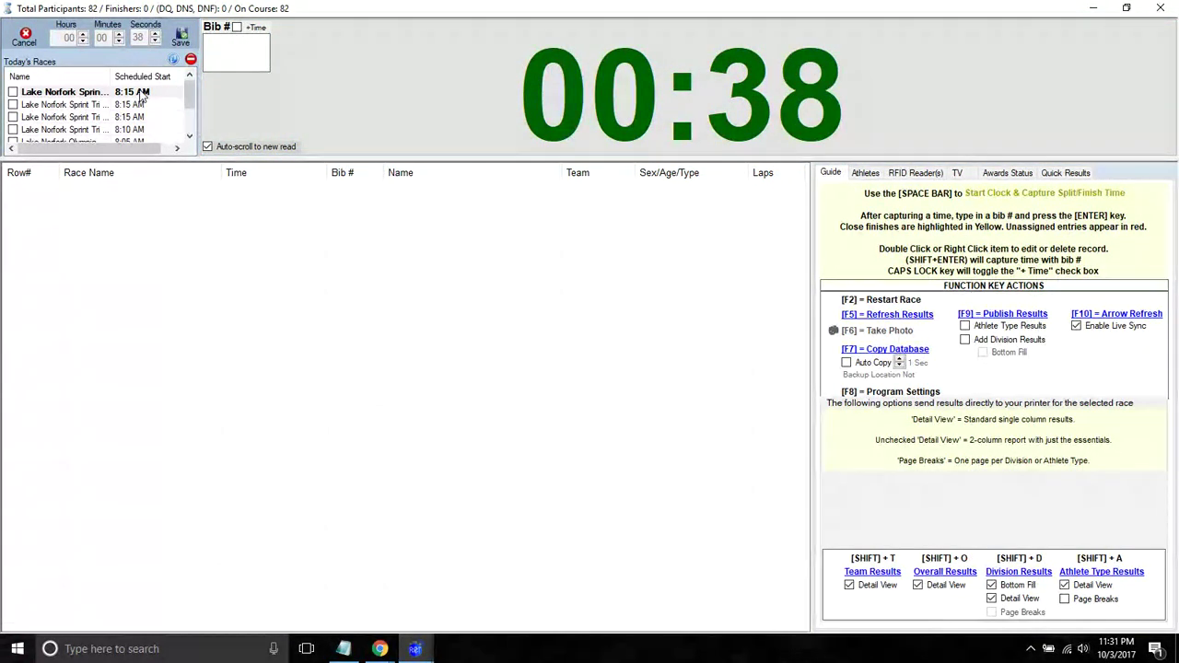
- Check the computer clock, then drag the splitter down so all seven races are visible
{"action": "left_click", "coordinate": [1117, 648]}
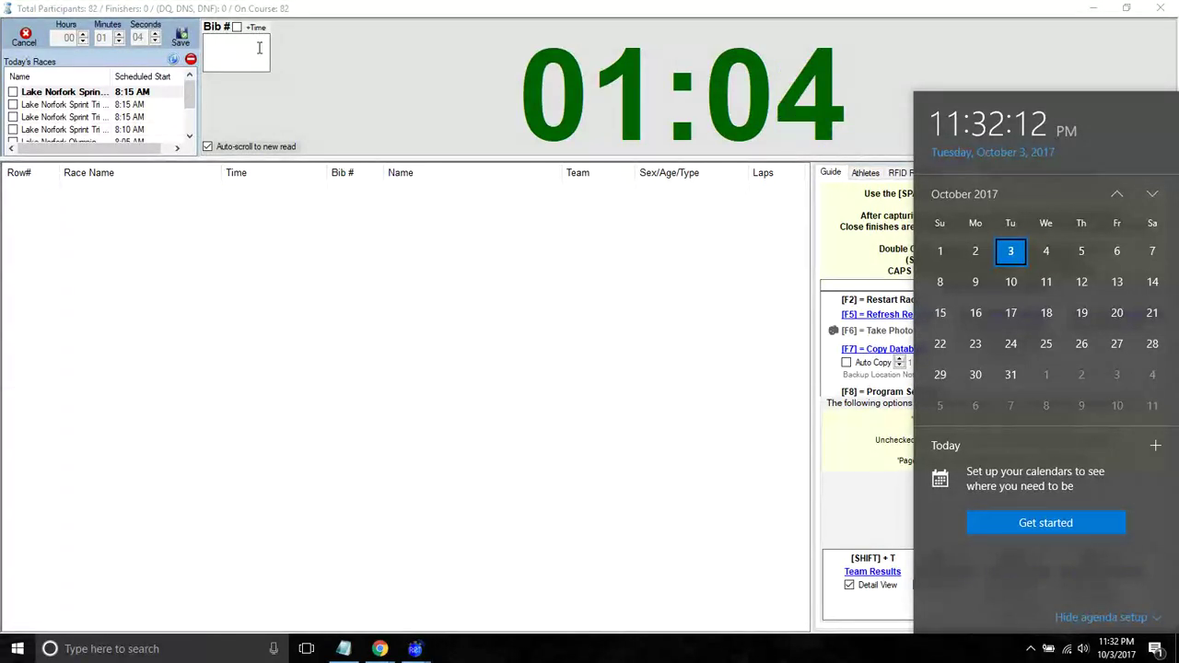
{"action": "left_click", "coordinate": [242, 53]}
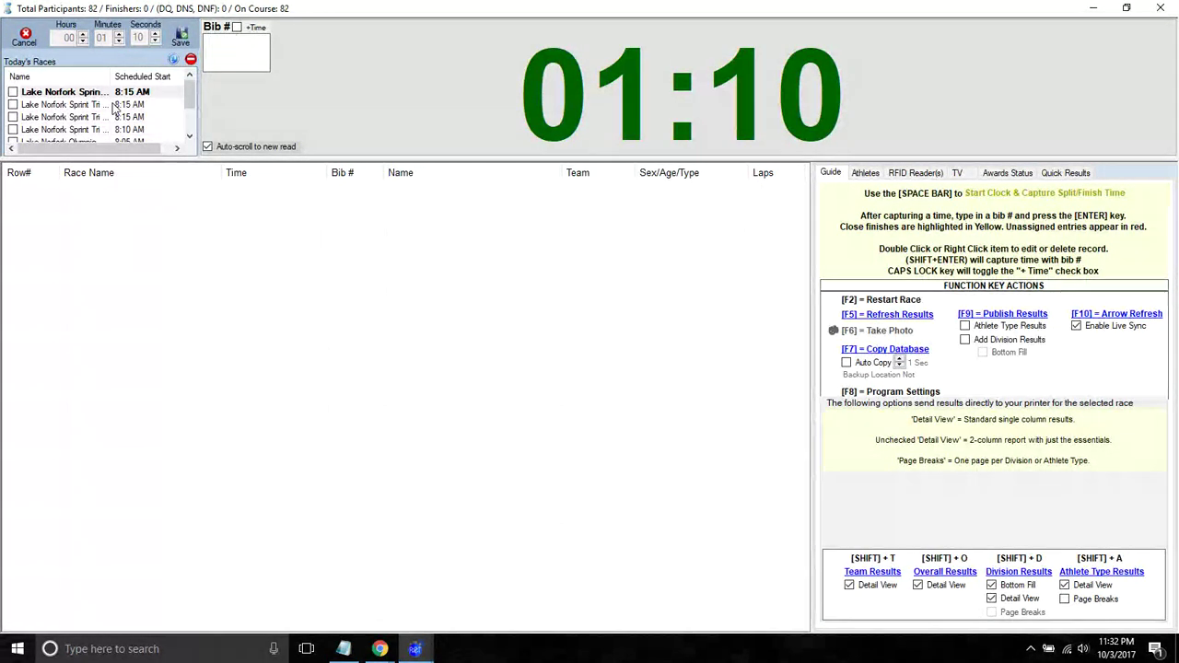
{"action": "left_click_drag", "start_coordinate": [120, 161], "coordinate": [127, 221]}
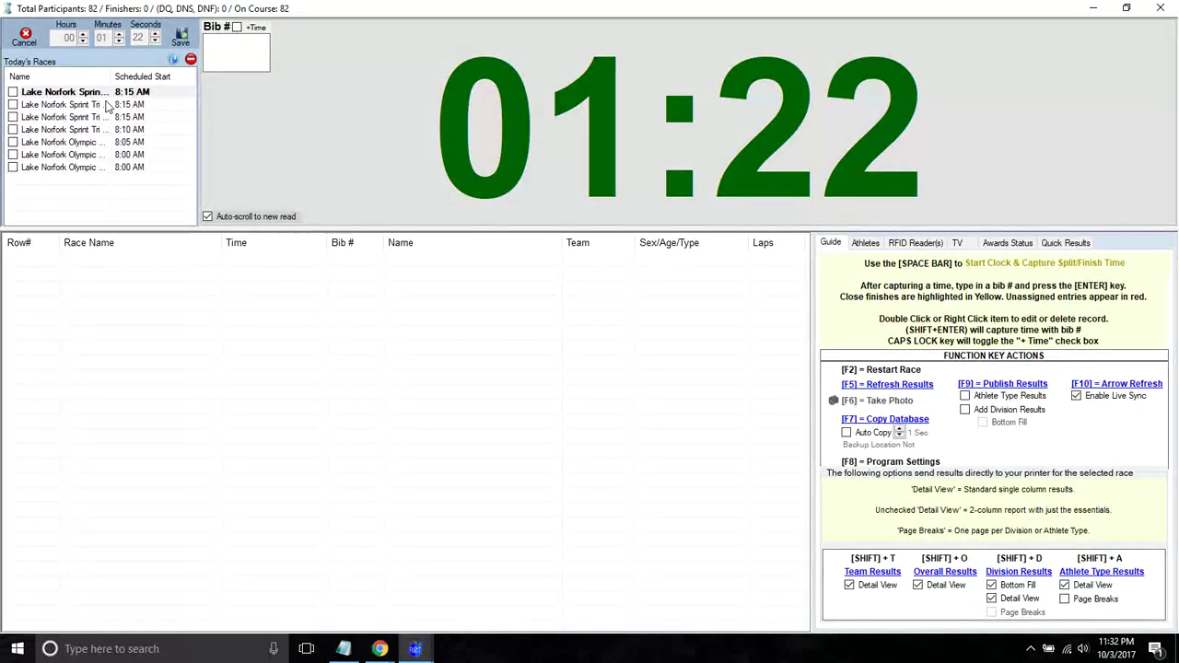
- Widen the Name column, tick the 3 Person, Women and Men Sprint Tri races, then start and reset the clock
{"action": "left_click_drag", "start_coordinate": [113, 76], "coordinate": [138, 96]}
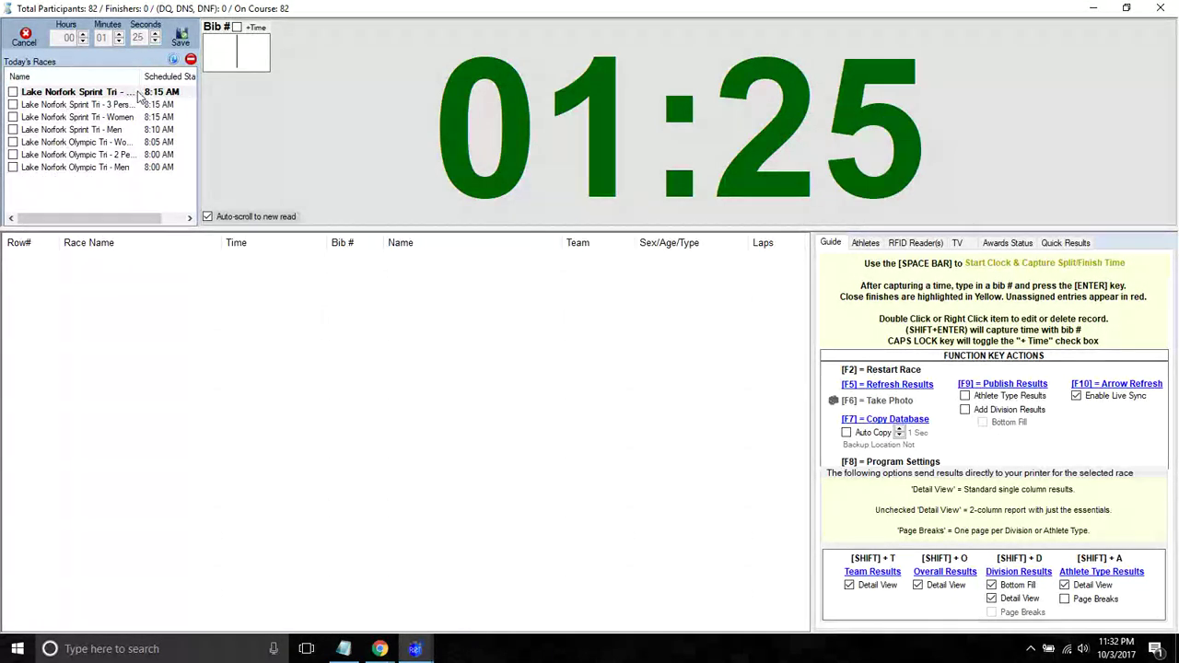
{"action": "left_click", "coordinate": [13, 118]}
{"action": "left_click", "coordinate": [13, 105]}
{"action": "left_click", "coordinate": [13, 130]}
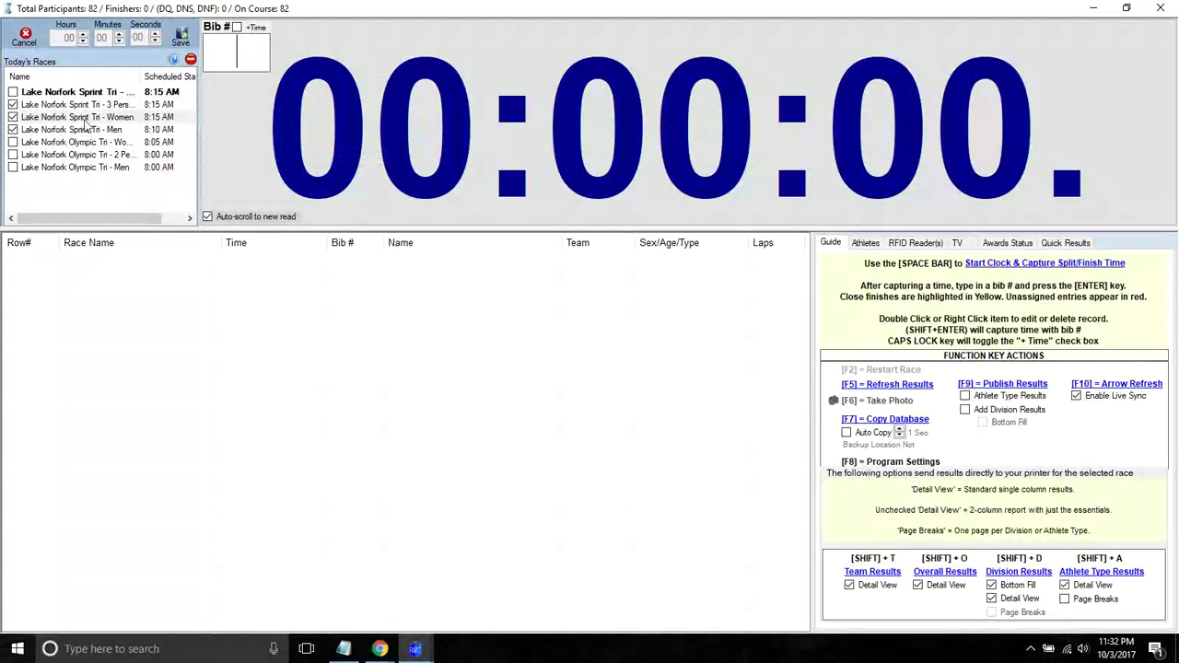
{"action": "key", "text": "space"}
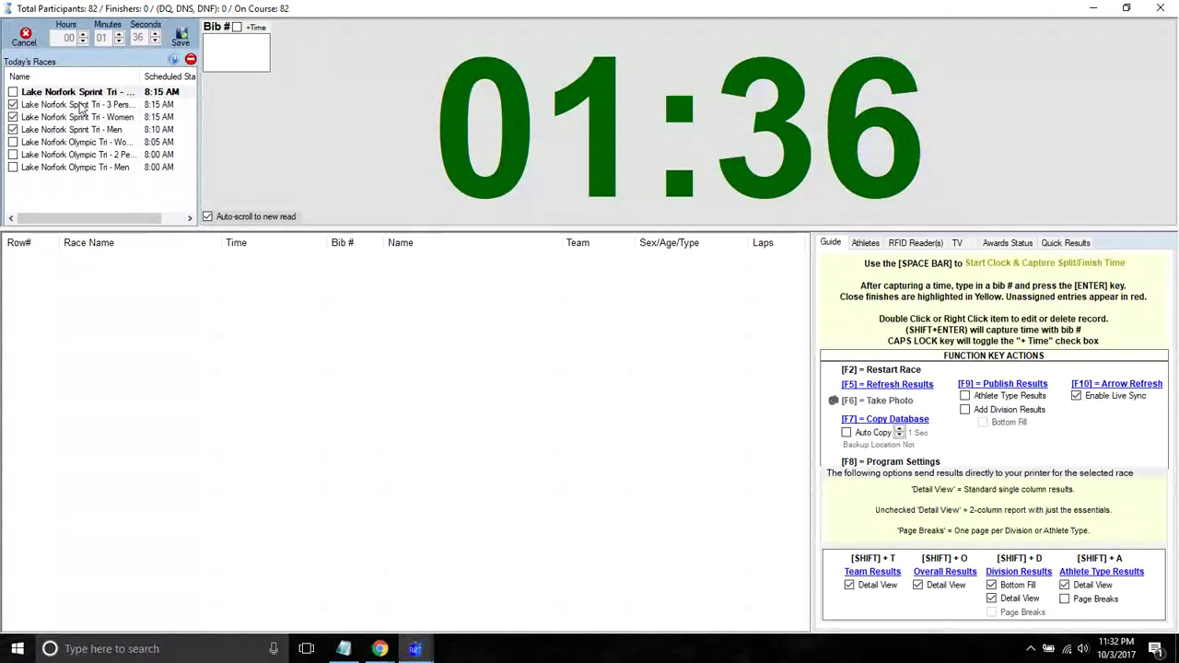
{"action": "key", "text": "Escape"}
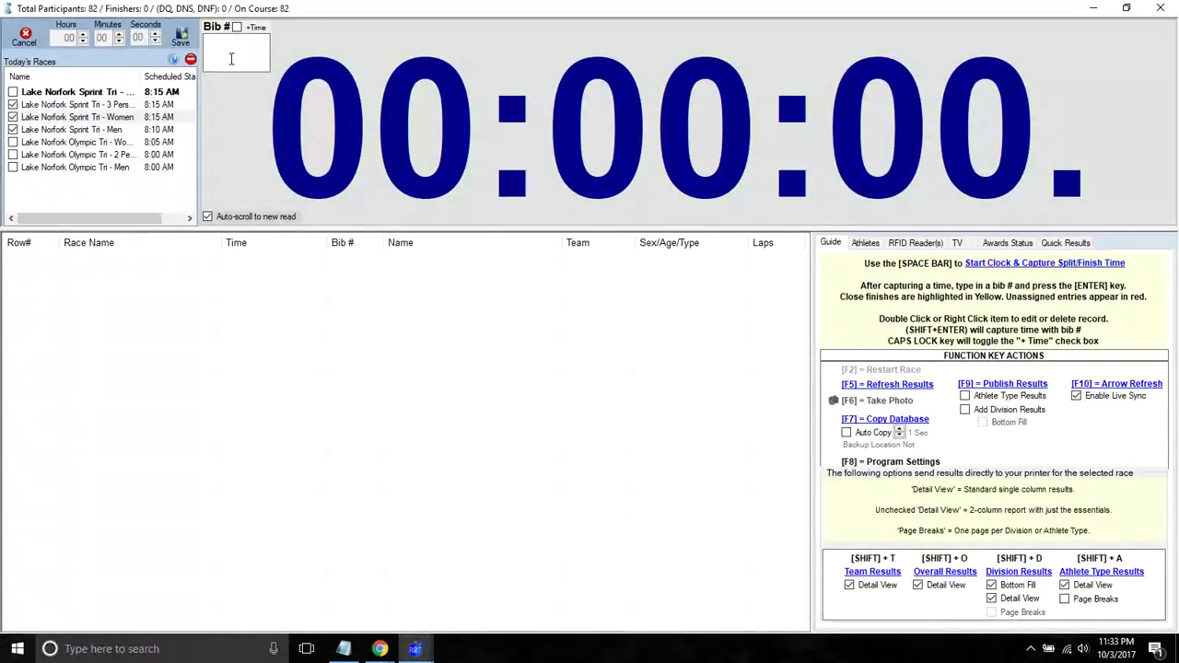
- Start the clock and enter a 00:03:19 clock adjustment in the adjustment panel
{"action": "key", "text": "space"}
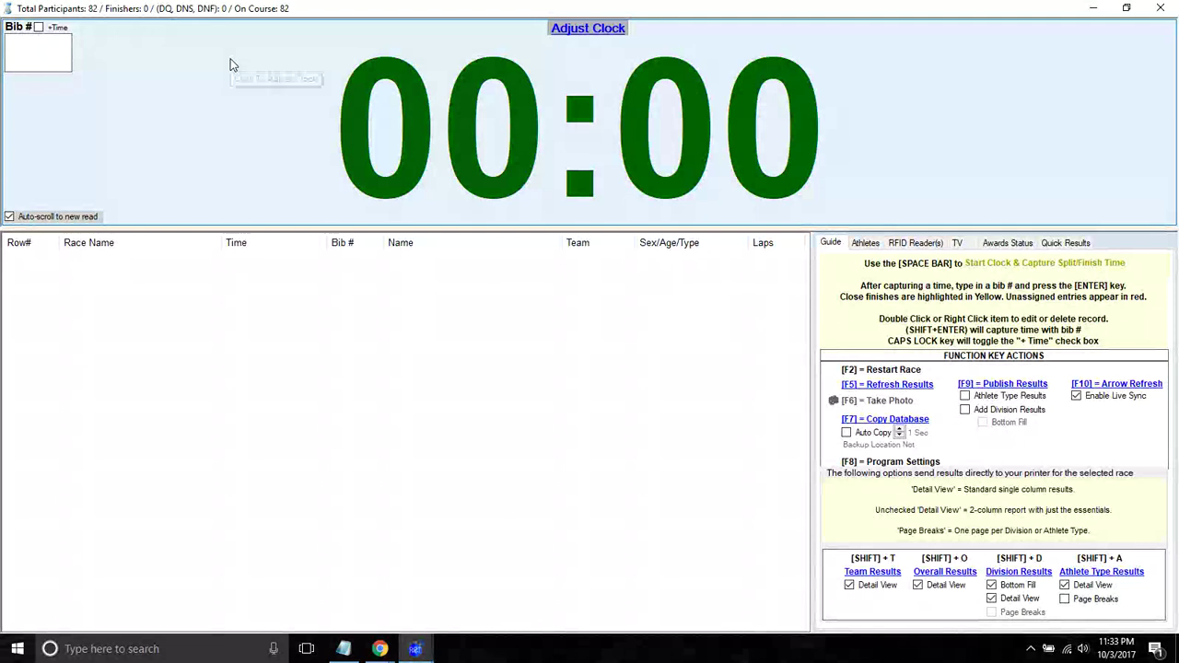
{"action": "left_click", "coordinate": [236, 70]}
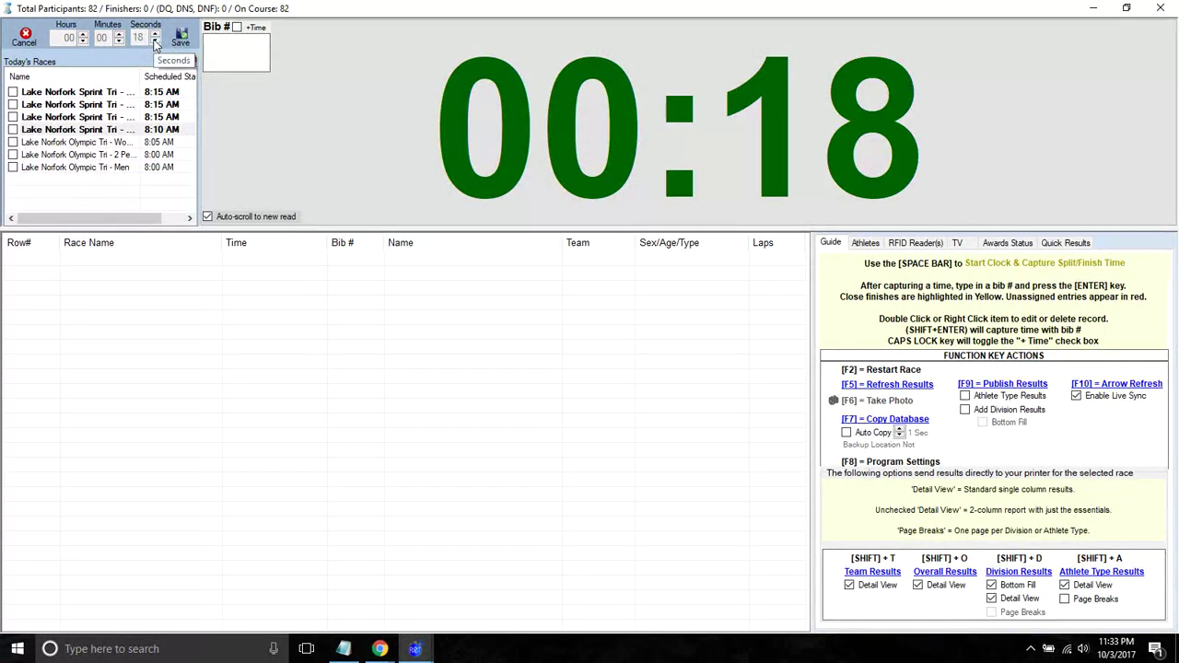
{"action": "left_click", "coordinate": [155, 35]}
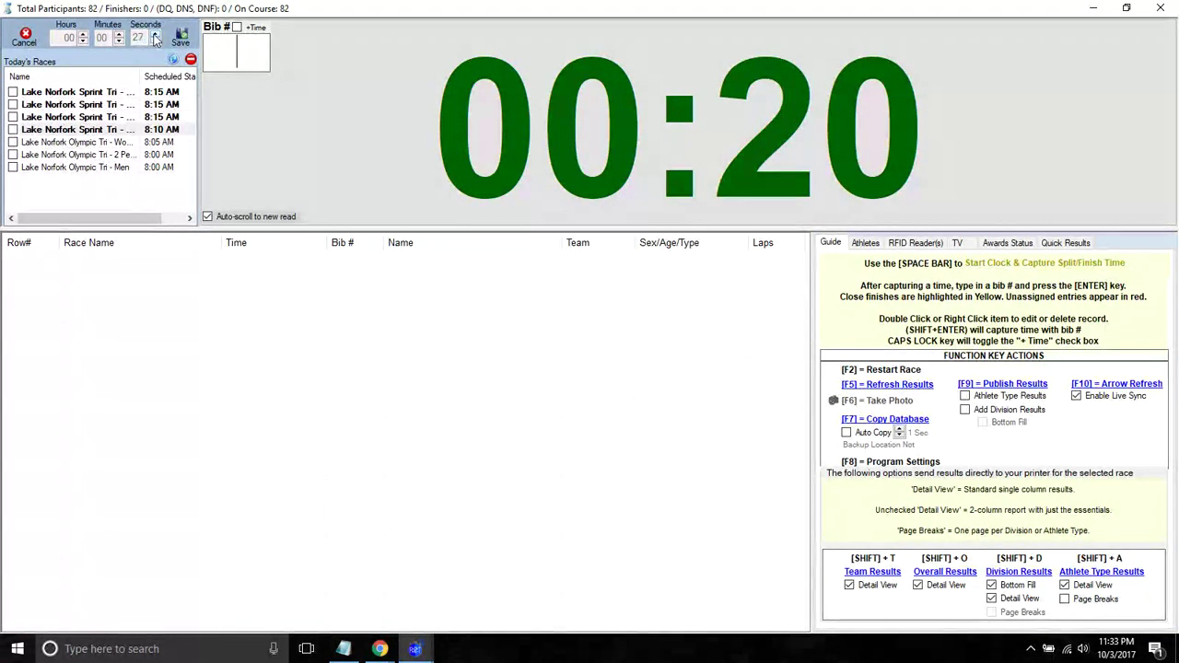
{"action": "left_click", "coordinate": [178, 36]}
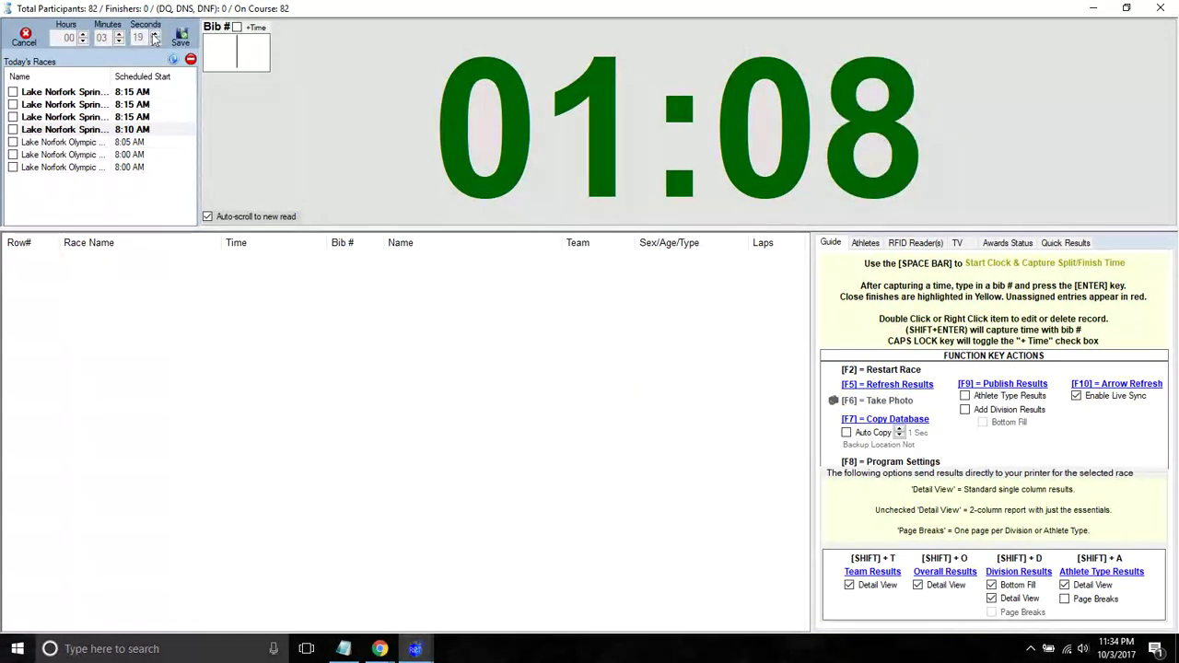
{"action": "left_click", "coordinate": [180, 37]}
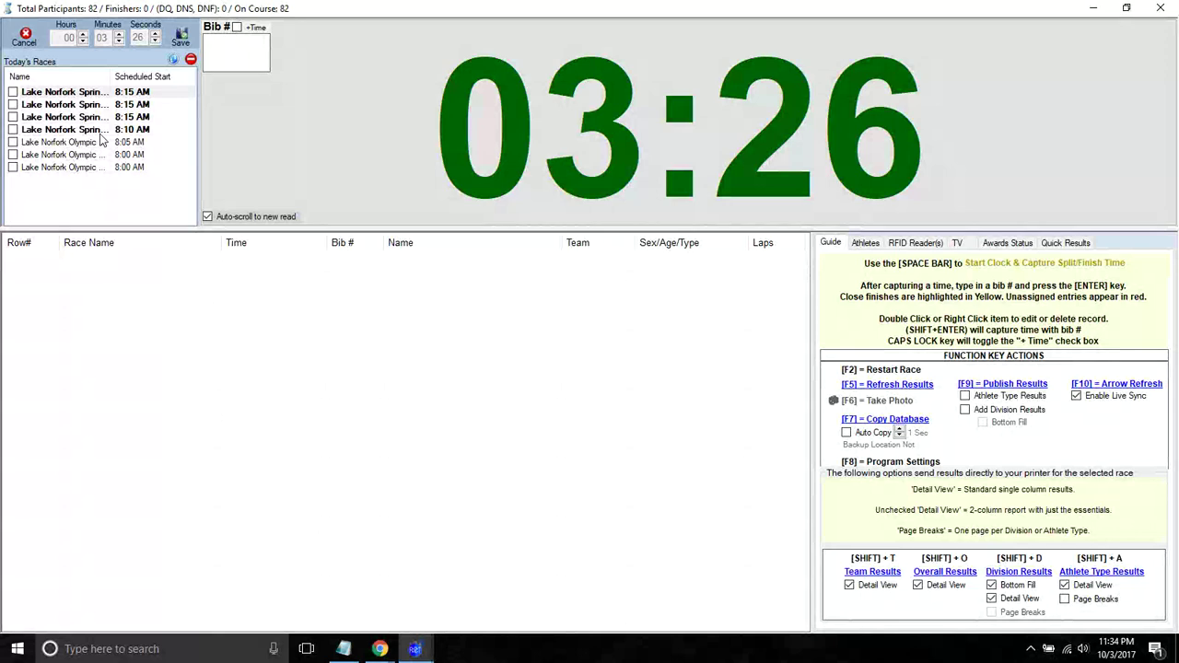
- Reset the clock to zero, tick only the 8:05 AM Lake Norfolk Olympic race, and start it
{"action": "key", "text": "F2"}
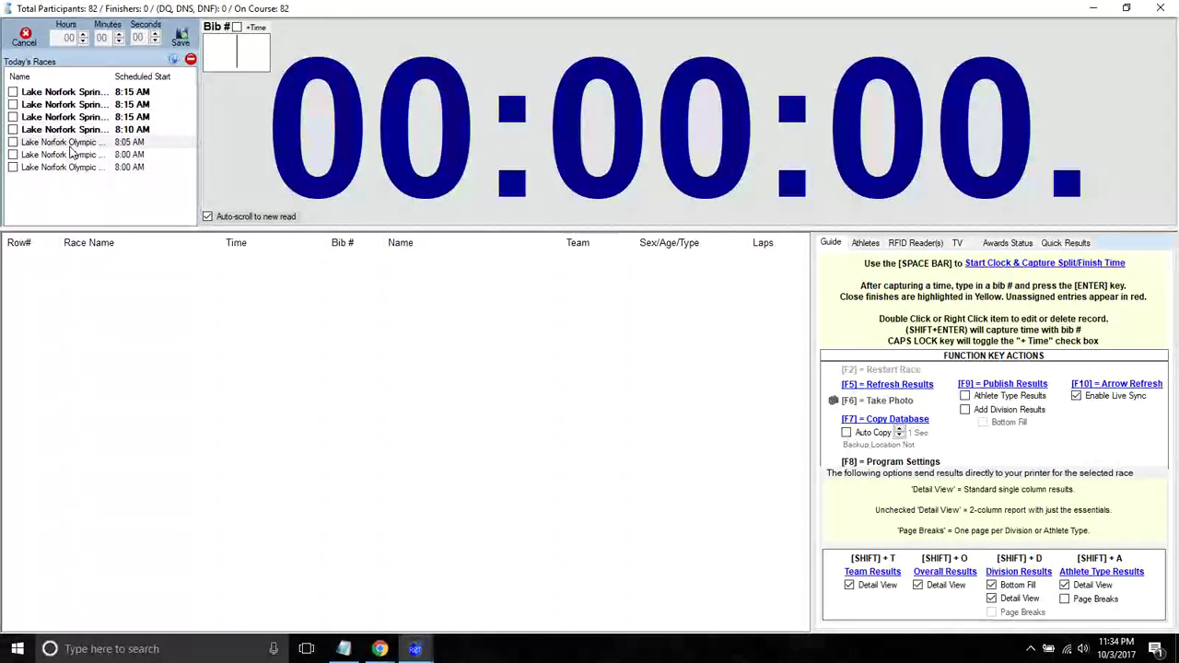
{"action": "left_click", "coordinate": [13, 143]}
{"action": "left_click", "coordinate": [12, 155]}
{"action": "left_click", "coordinate": [13, 155]}
{"action": "left_click", "coordinate": [13, 142]}
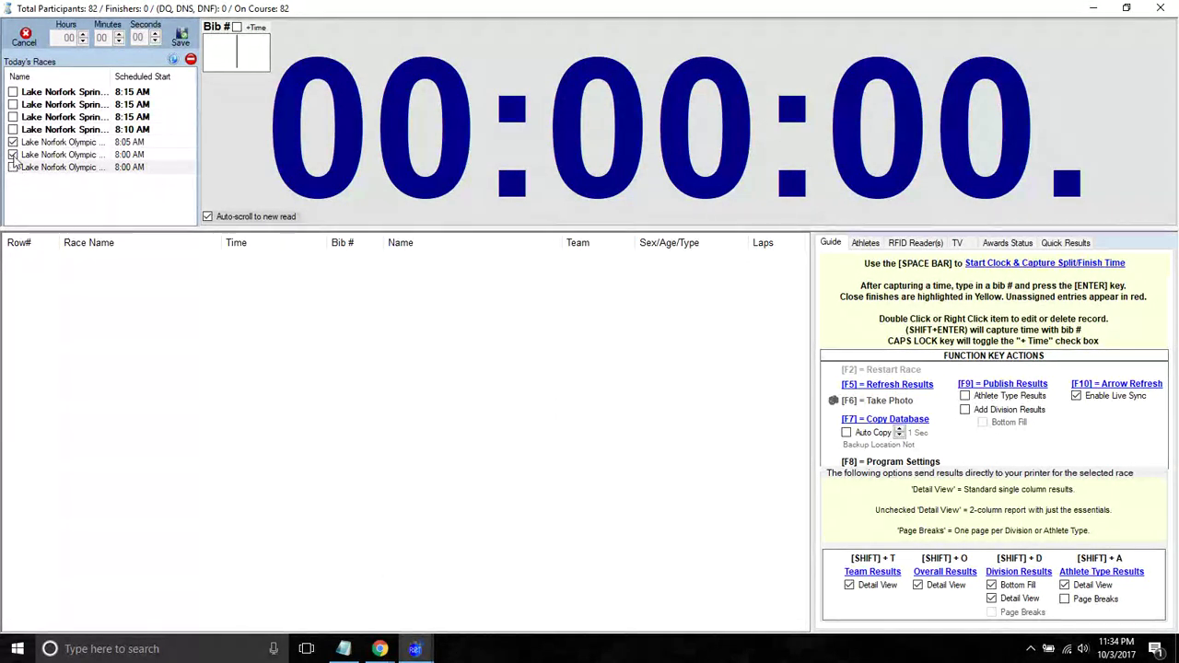
{"action": "left_click", "coordinate": [13, 142]}
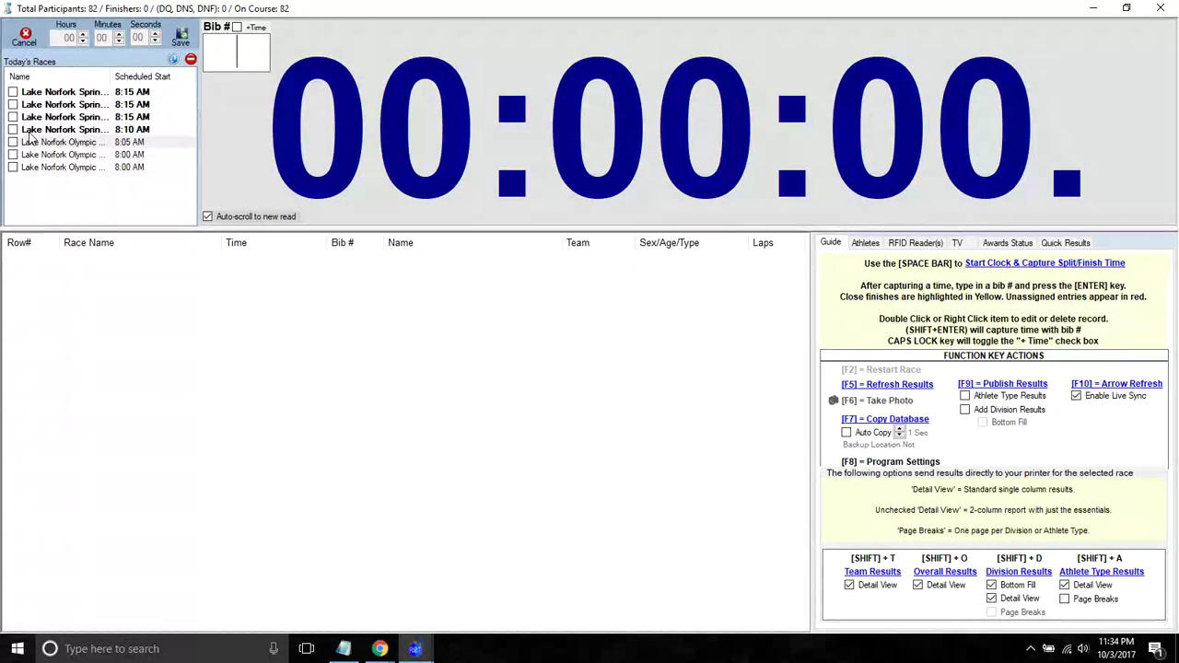
{"action": "left_click", "coordinate": [13, 142]}
{"action": "left_click", "coordinate": [13, 154]}
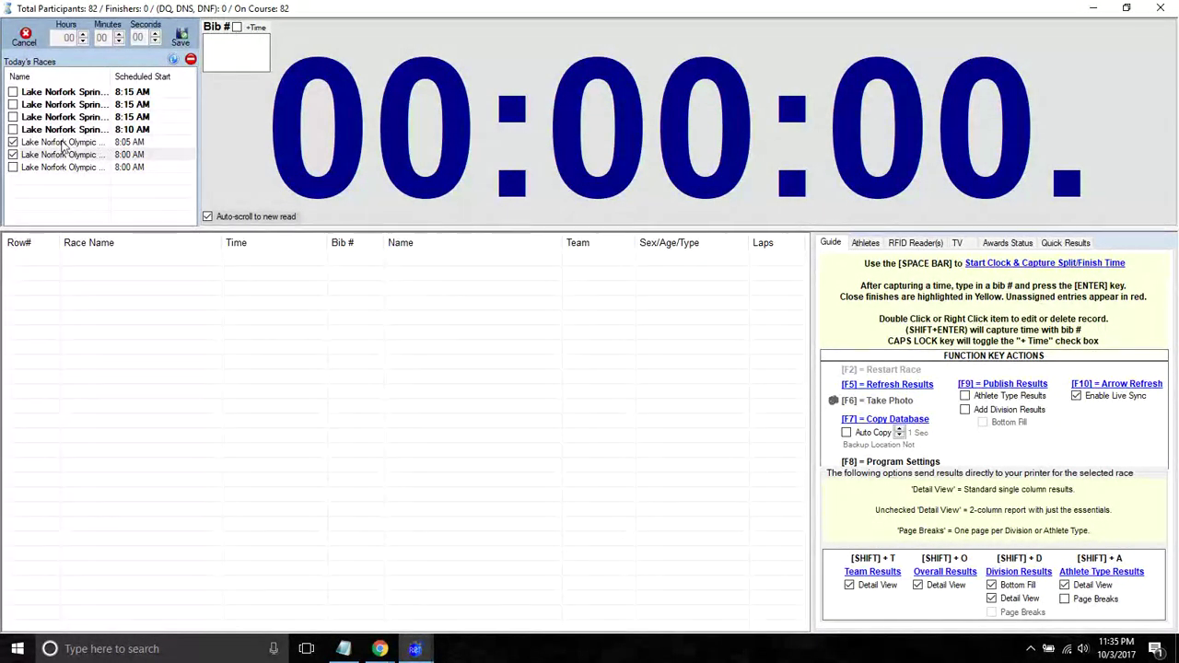
{"action": "left_click", "coordinate": [13, 154]}
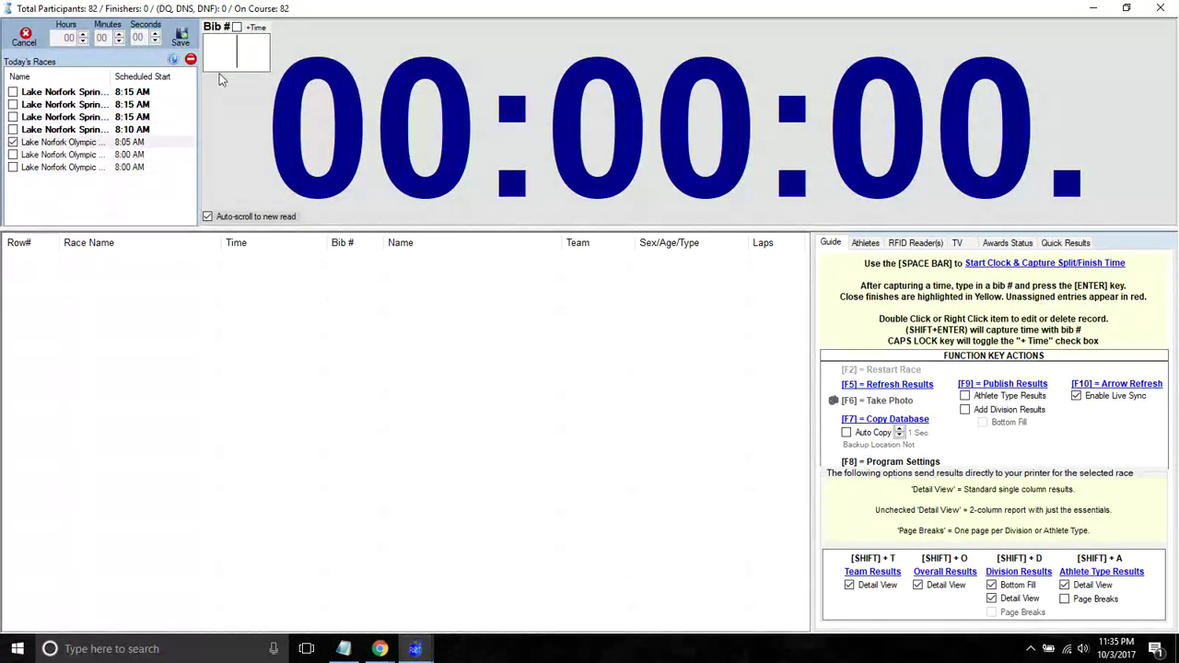
{"action": "key", "text": "space"}
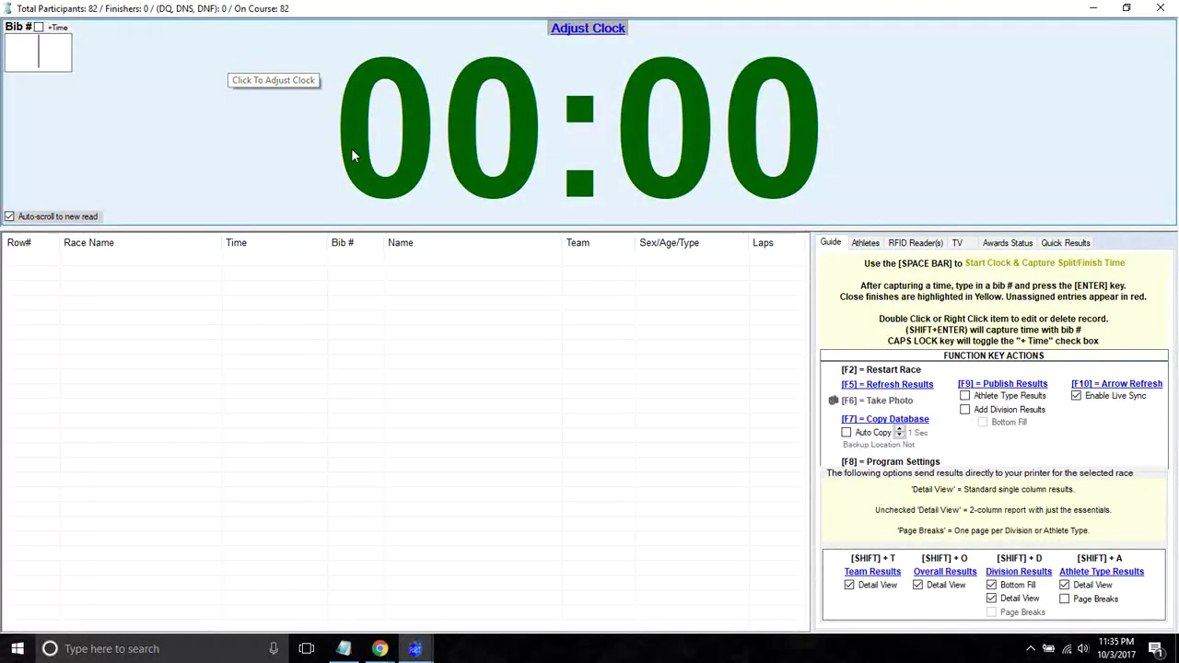
- Widen the Name column in the clock adjustment view and reset the race clock to 00:00:00.00
{"action": "left_click", "coordinate": [351, 148]}
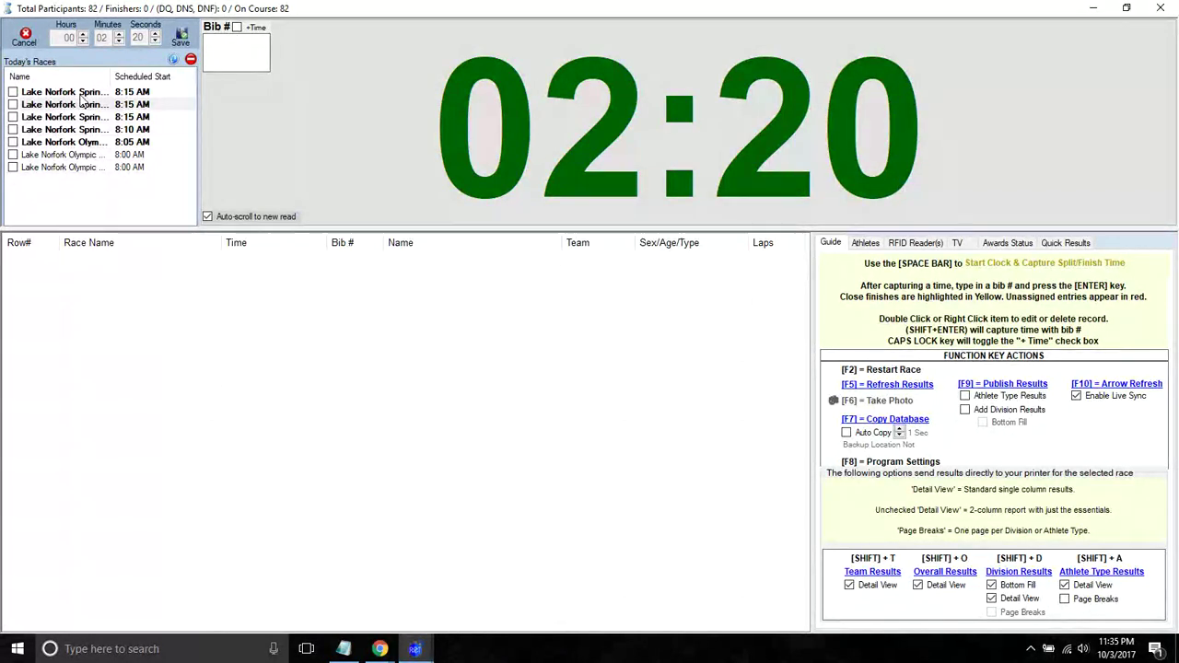
{"action": "left_click_drag", "start_coordinate": [111, 77], "coordinate": [120, 79]}
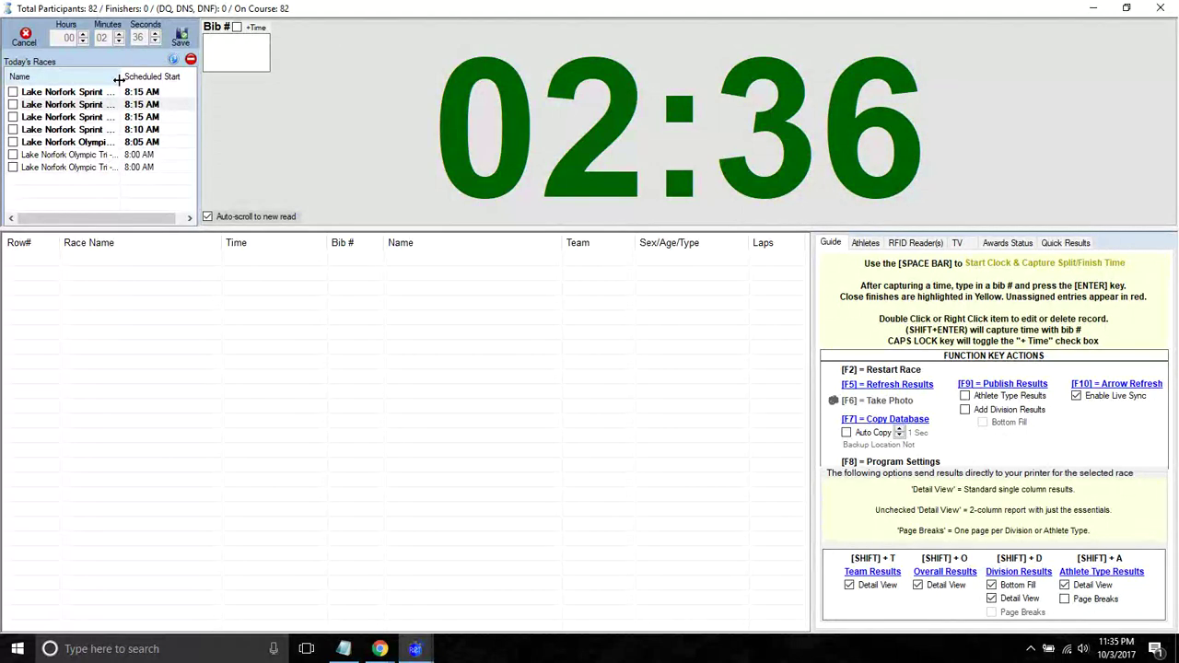
{"action": "key", "text": "F2"}
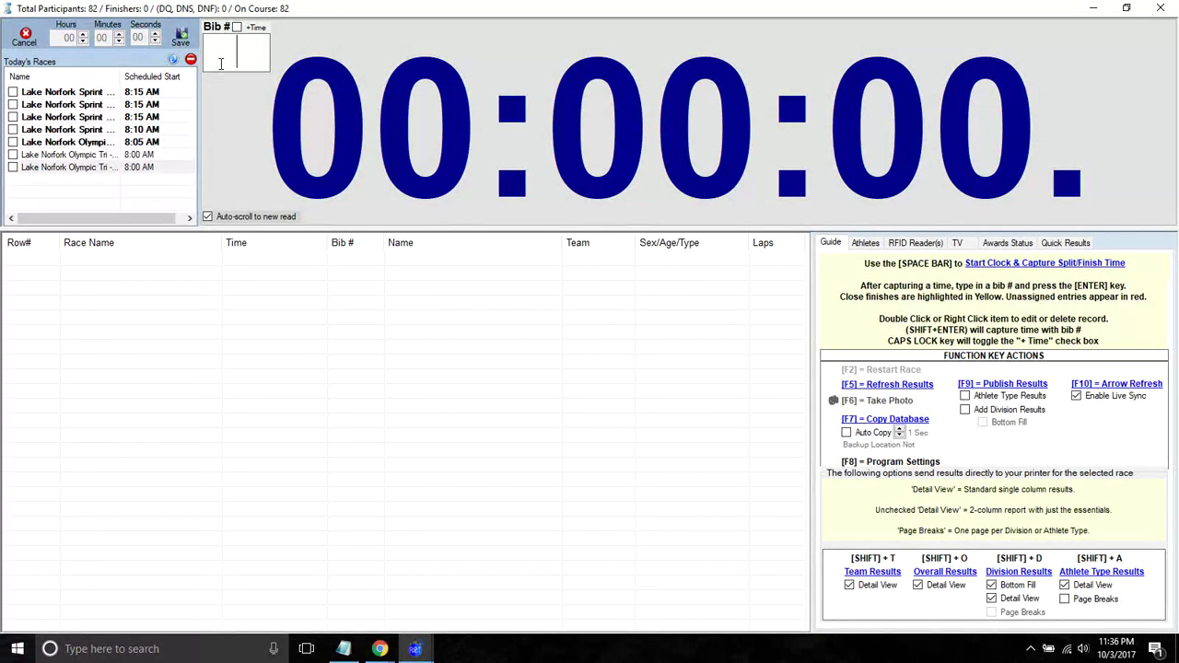
- Start the clock for all of today's races, save the clock adjustment, and show the RFID Reader(s) settings
{"action": "key", "text": "space"}
{"action": "left_click", "coordinate": [221, 106]}
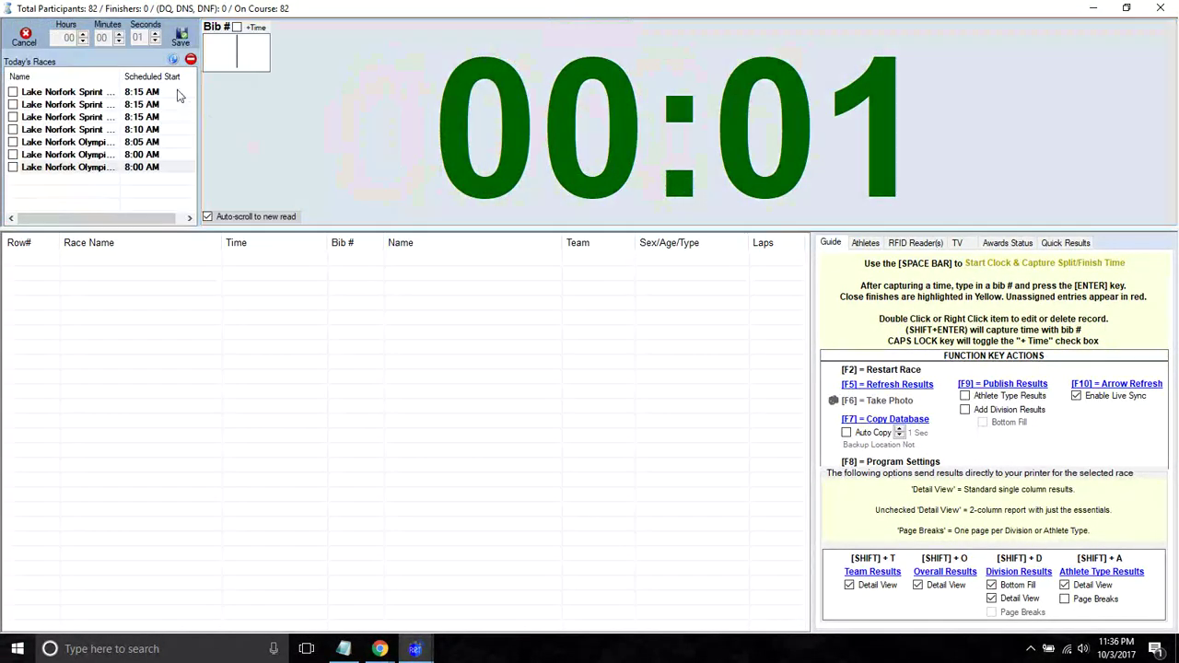
{"action": "left_click", "coordinate": [175, 40]}
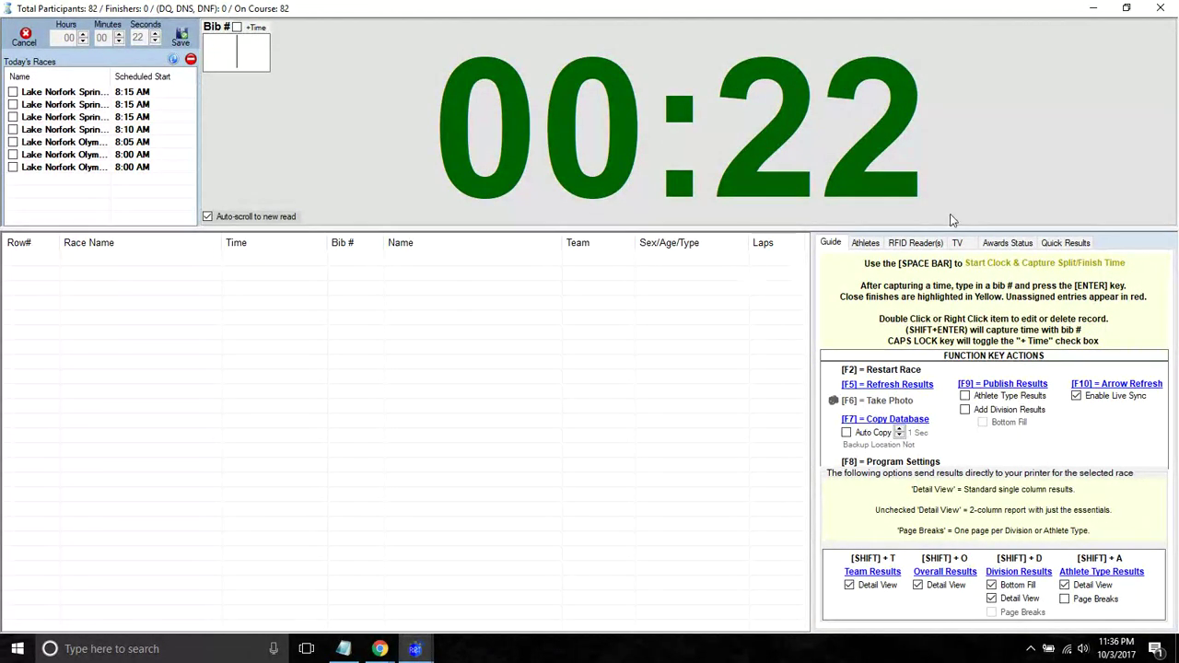
{"action": "left_click", "coordinate": [916, 243]}
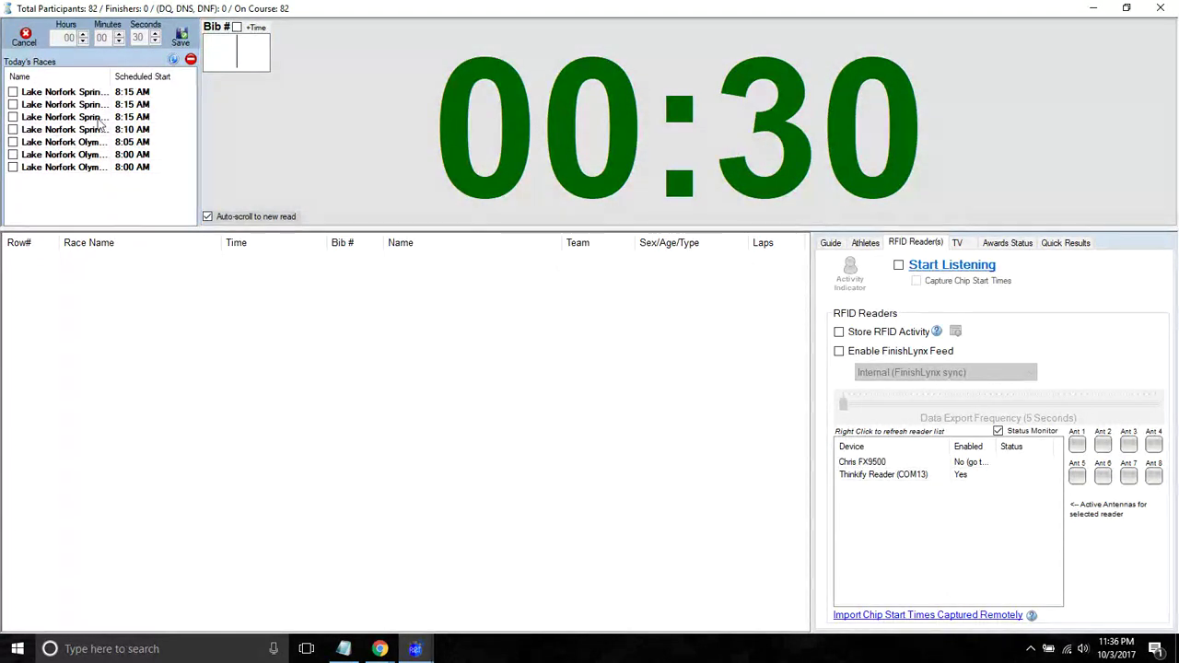
- Close the clock screen, confirm the Lake Norfolk timing is finished, and close its athlete list
{"action": "left_click", "coordinate": [1160, 8]}
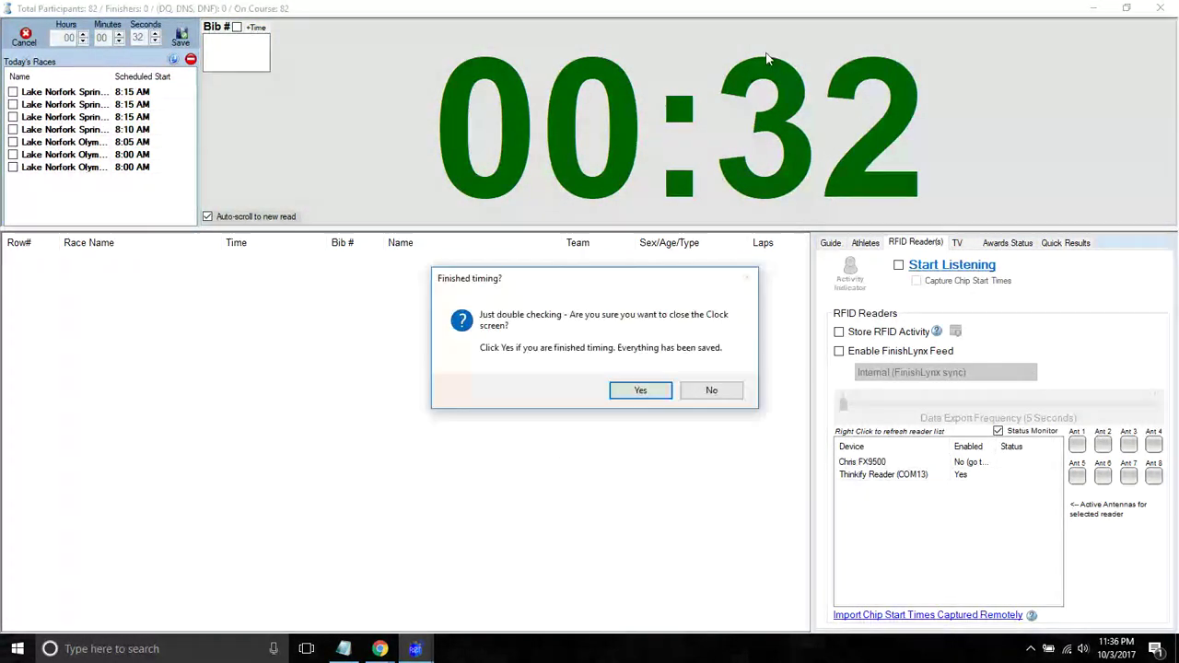
{"action": "left_click", "coordinate": [641, 391]}
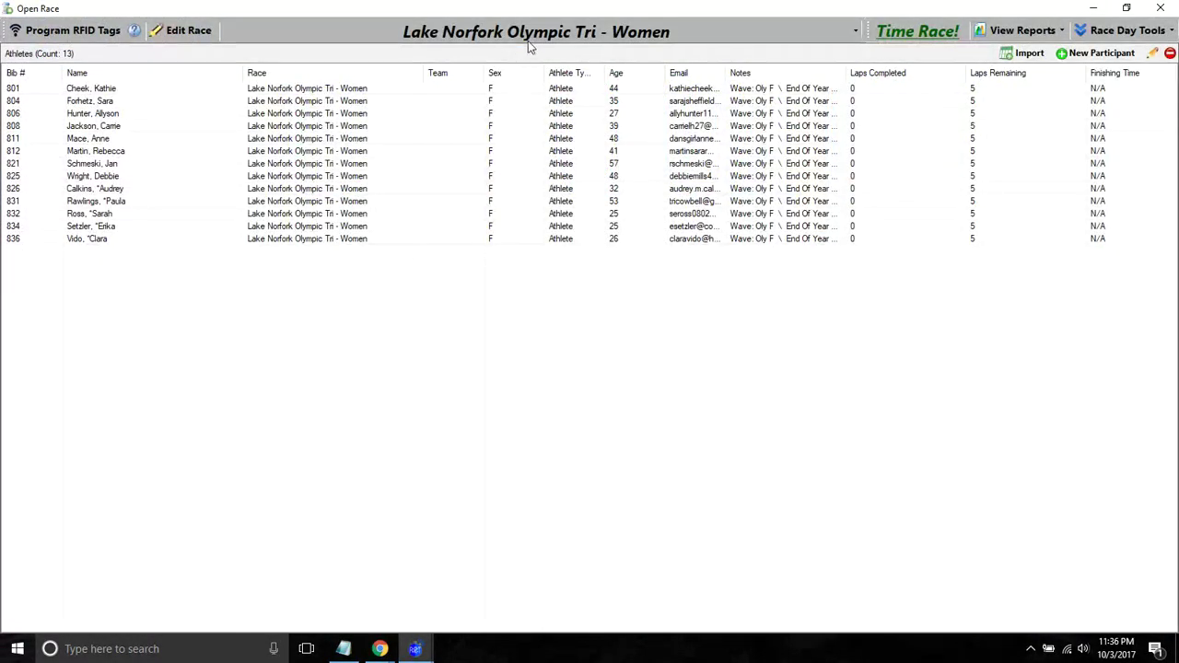
{"action": "left_click", "coordinate": [1160, 9]}
- Open the Run for the Decks 5K race in the timing screen and start its clock
{"action": "left_click", "coordinate": [543, 31]}
{"action": "left_click", "coordinate": [590, 183]}
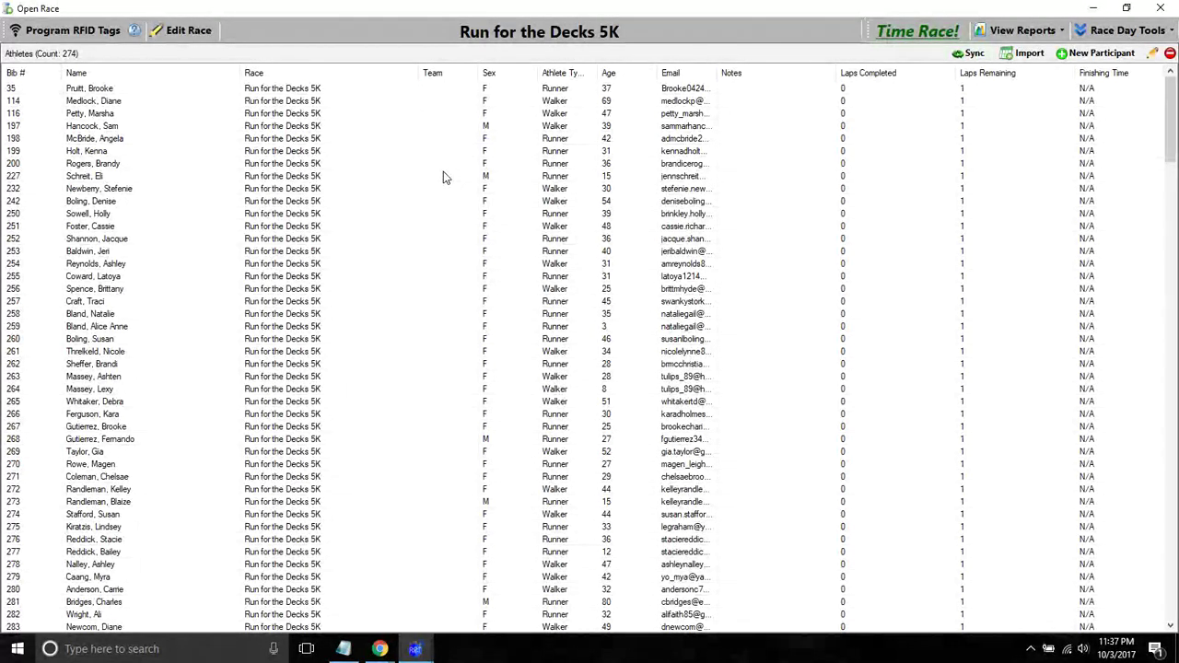
{"action": "left_click", "coordinate": [919, 31]}
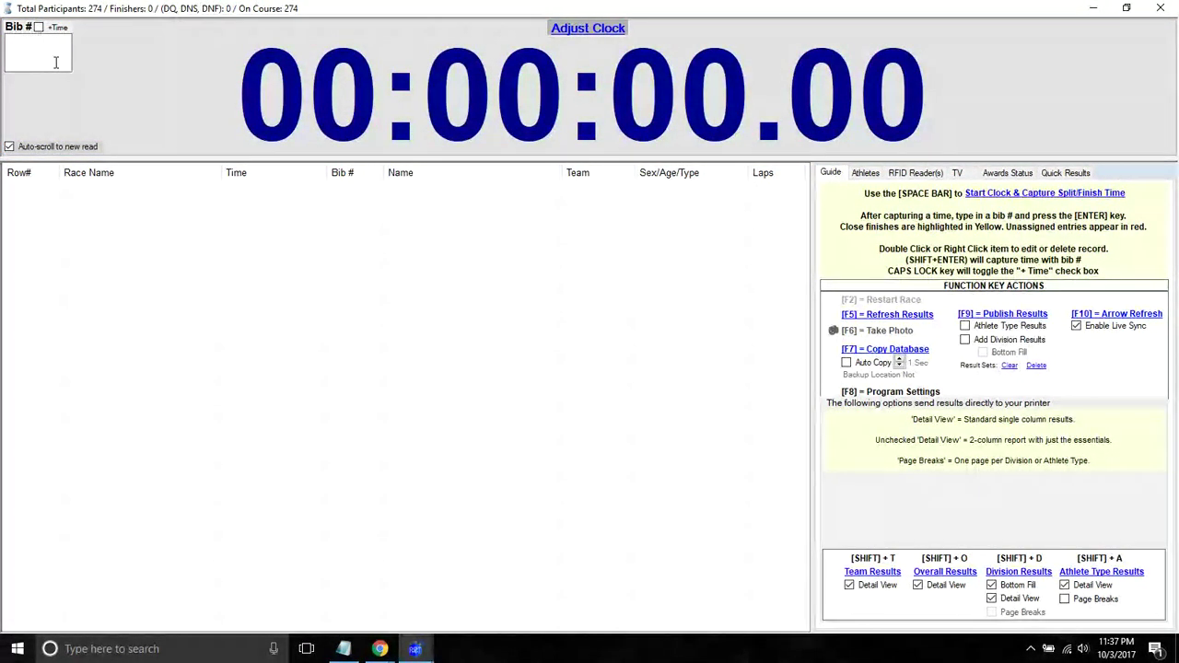
{"action": "key", "text": "space"}
- Start RFID listening so chip reads record the first twelve finishers, then select the row 5 finish
{"action": "left_click", "coordinate": [915, 172]}
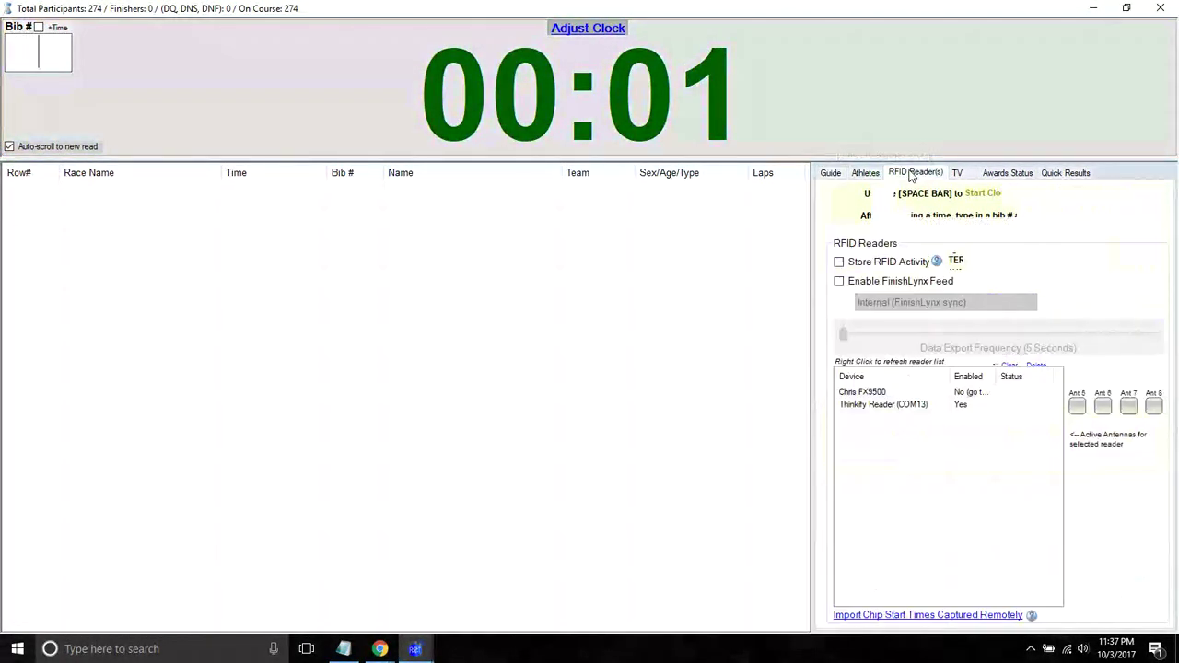
{"action": "left_click", "coordinate": [912, 196]}
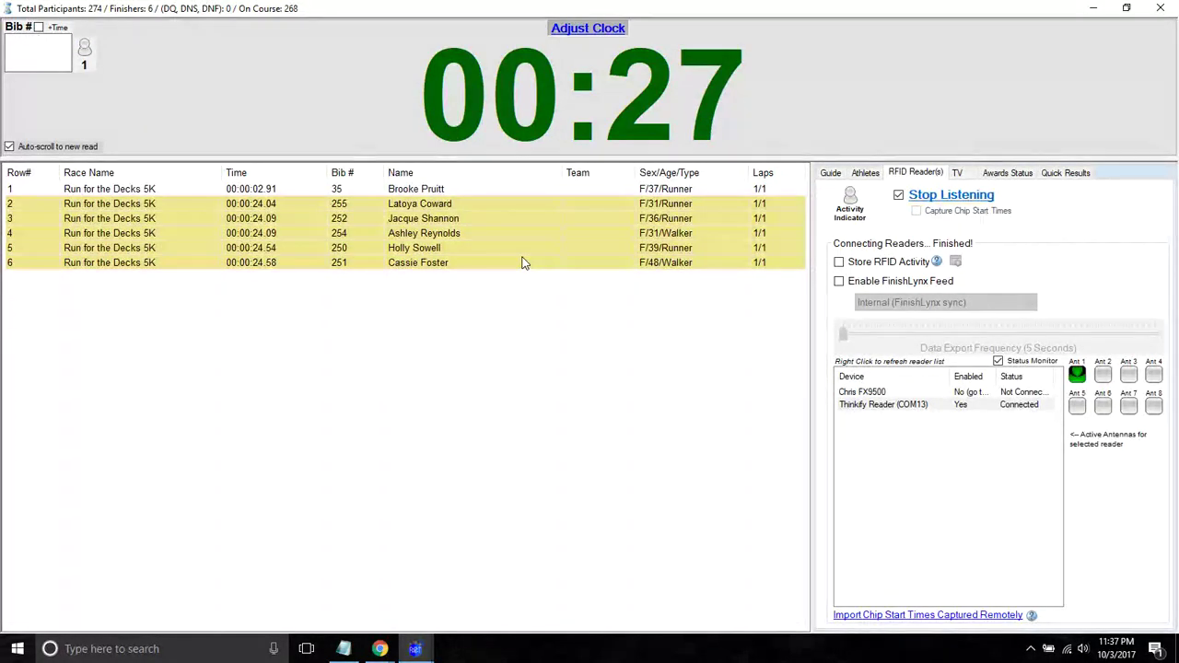
{"action": "left_click", "coordinate": [416, 250]}
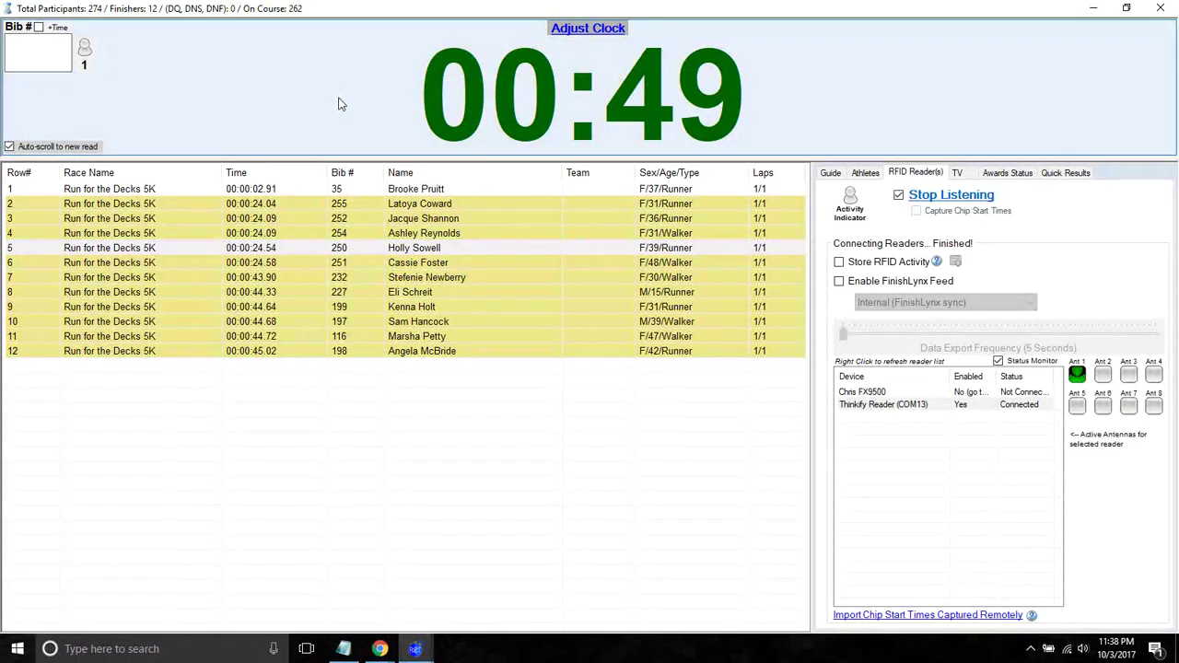
- Raise the race clock's minutes to 18 and save the adjustment
{"action": "left_click", "coordinate": [340, 105]}
{"action": "left_click", "coordinate": [117, 38]}
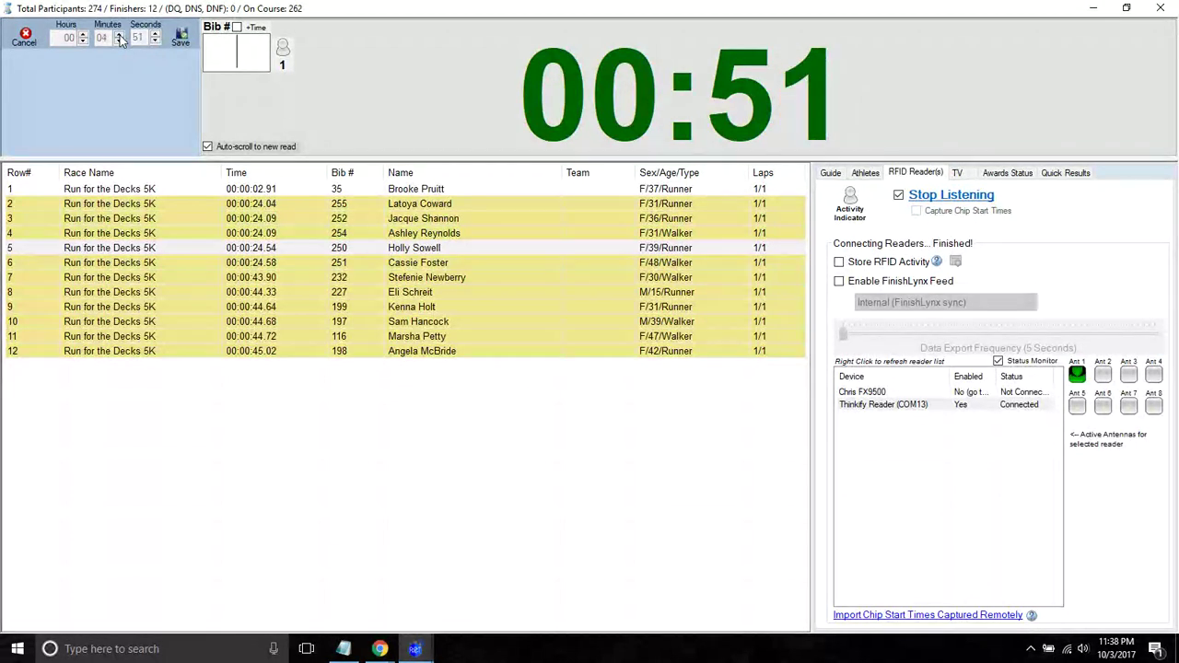
{"action": "left_click", "coordinate": [119, 38]}
{"action": "left_click", "coordinate": [119, 37]}
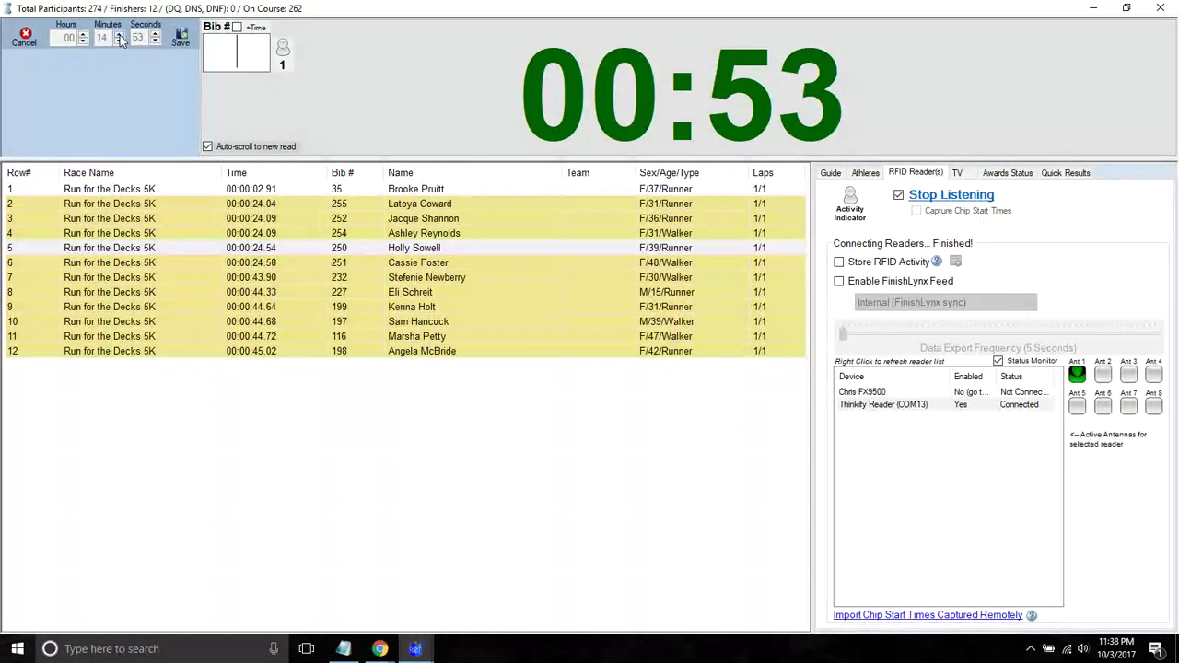
{"action": "left_click", "coordinate": [119, 37]}
{"action": "left_click", "coordinate": [118, 38]}
{"action": "left_click", "coordinate": [119, 38]}
{"action": "left_click", "coordinate": [119, 38]}
{"action": "left_click", "coordinate": [180, 37]}
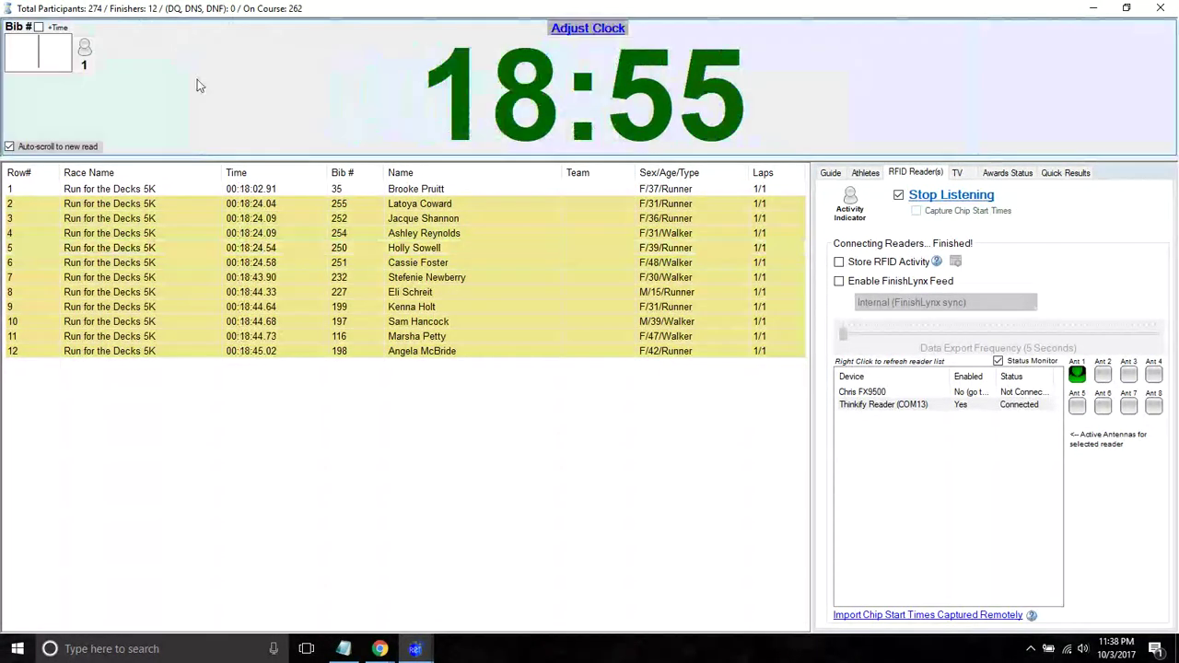
- Fine-tune the clock back by eight, three, then one second, saving each change
{"action": "mouse_move", "coordinate": [138, 43]}
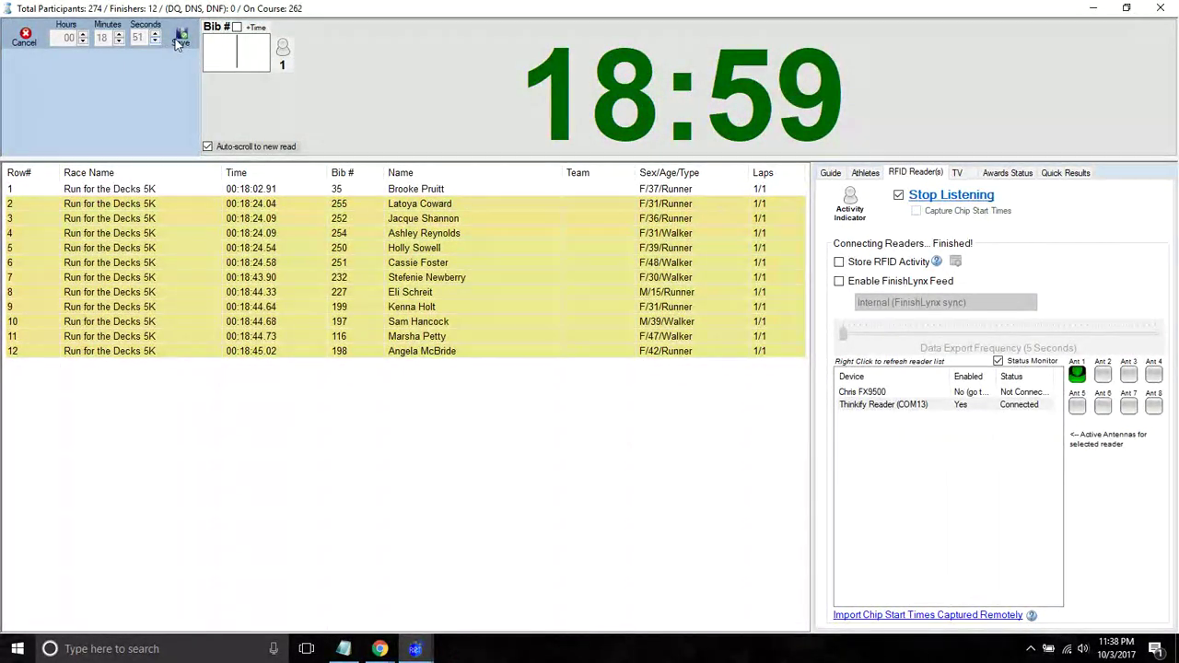
{"action": "left_click", "coordinate": [180, 37]}
{"action": "mouse_move", "coordinate": [152, 47]}
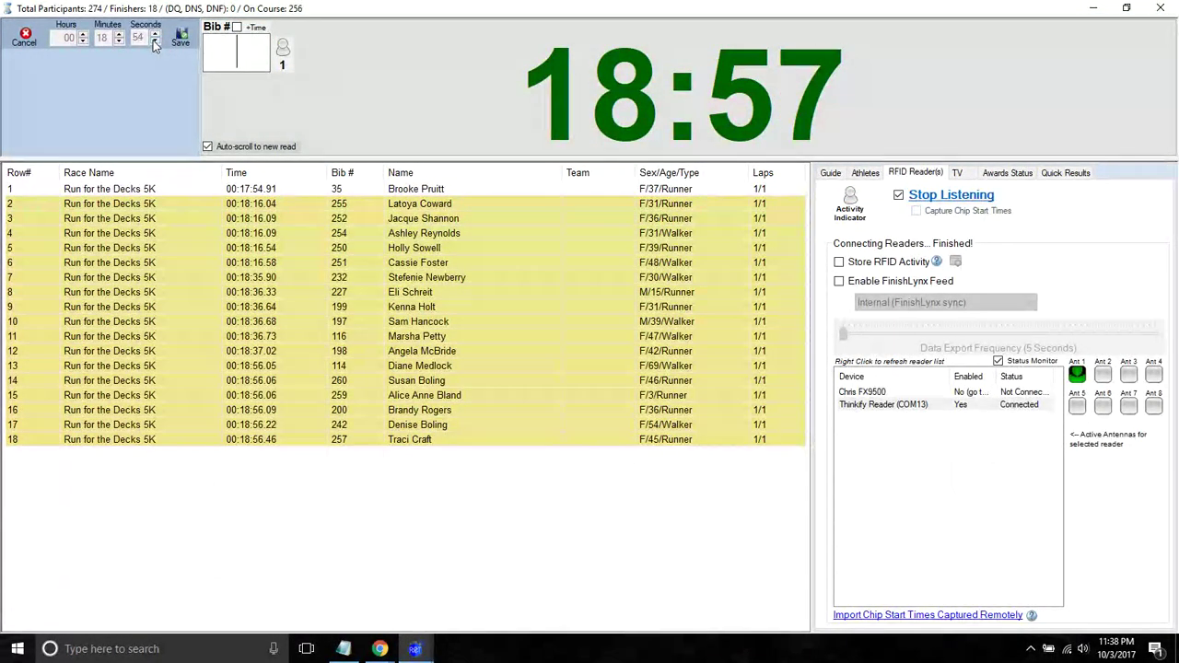
{"action": "left_click", "coordinate": [180, 37]}
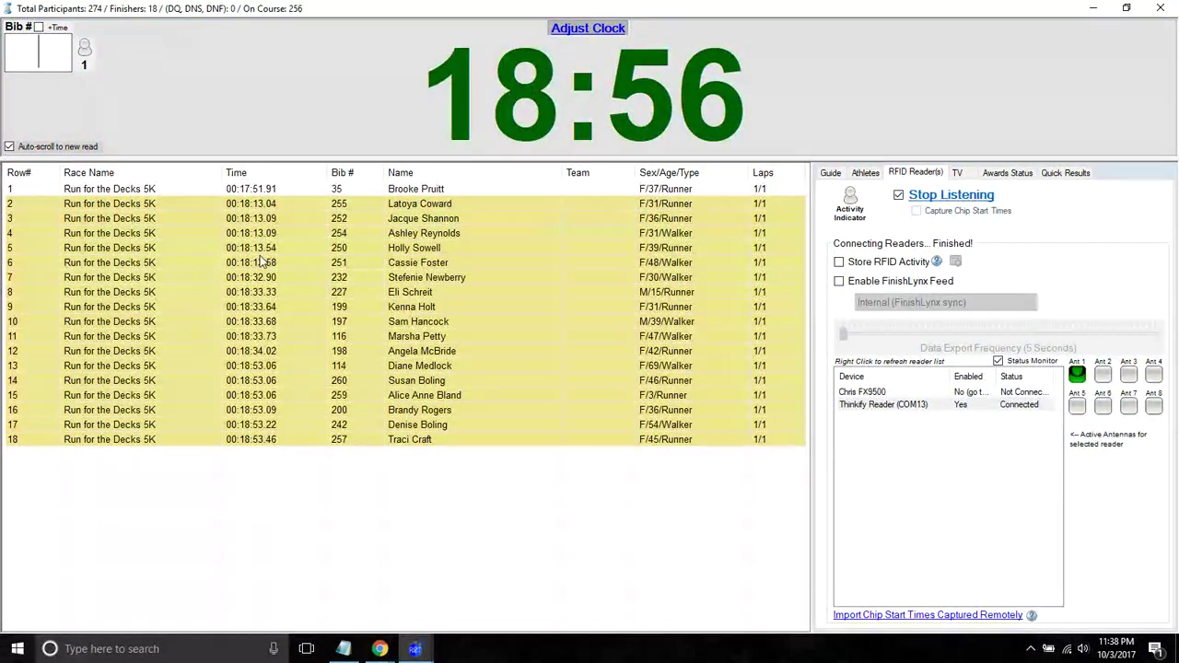
{"action": "left_click", "coordinate": [171, 83]}
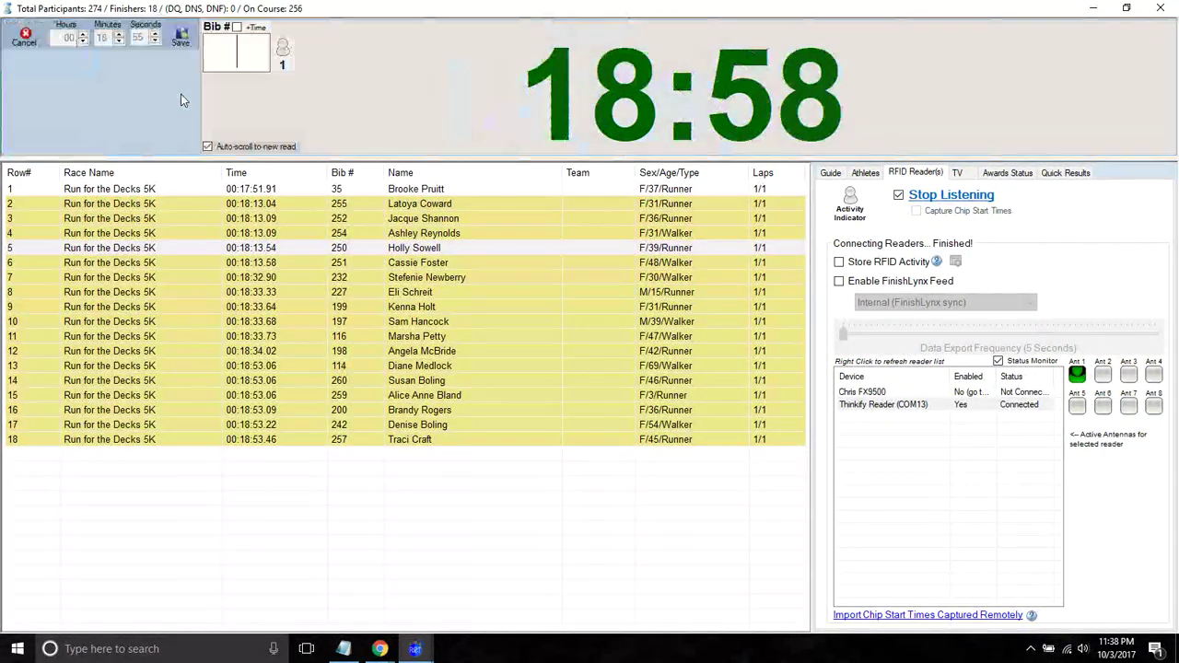
{"action": "left_click", "coordinate": [180, 37]}
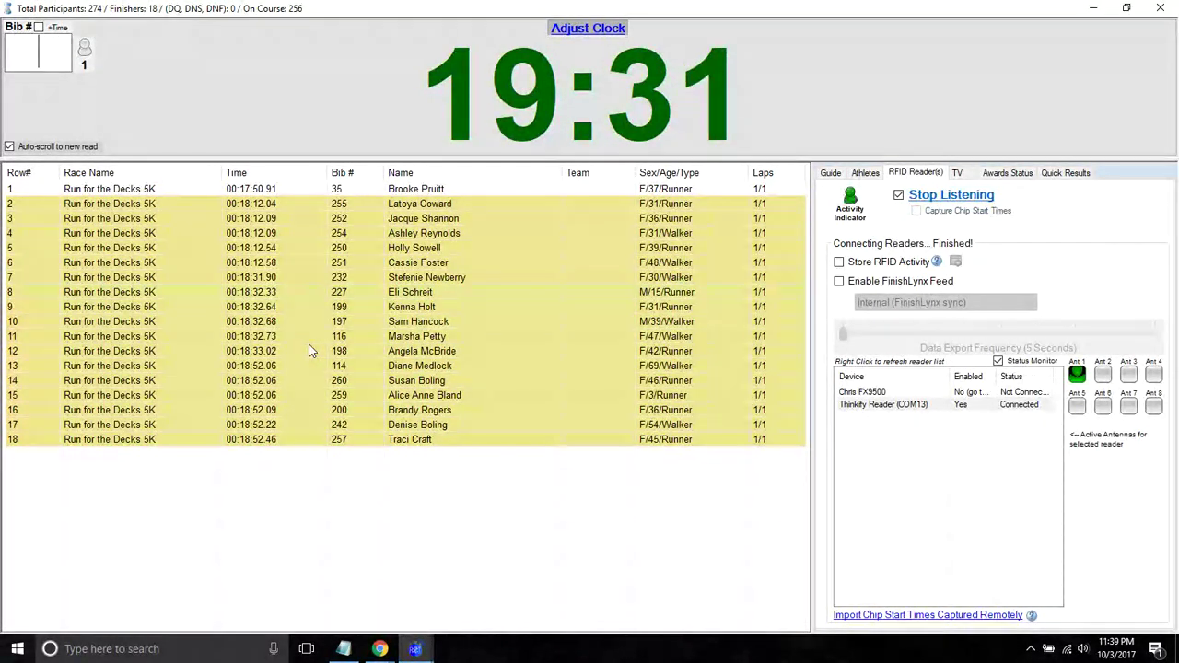
{"action": "left_click", "coordinate": [382, 325]}
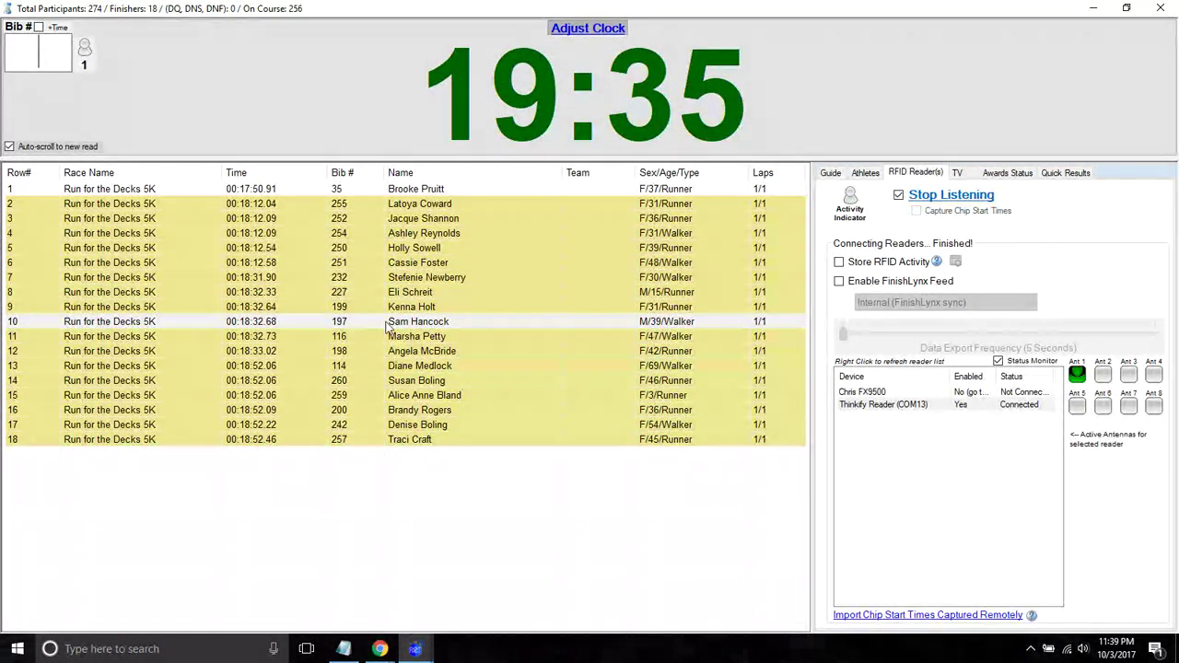
{"action": "left_click", "coordinate": [354, 439]}
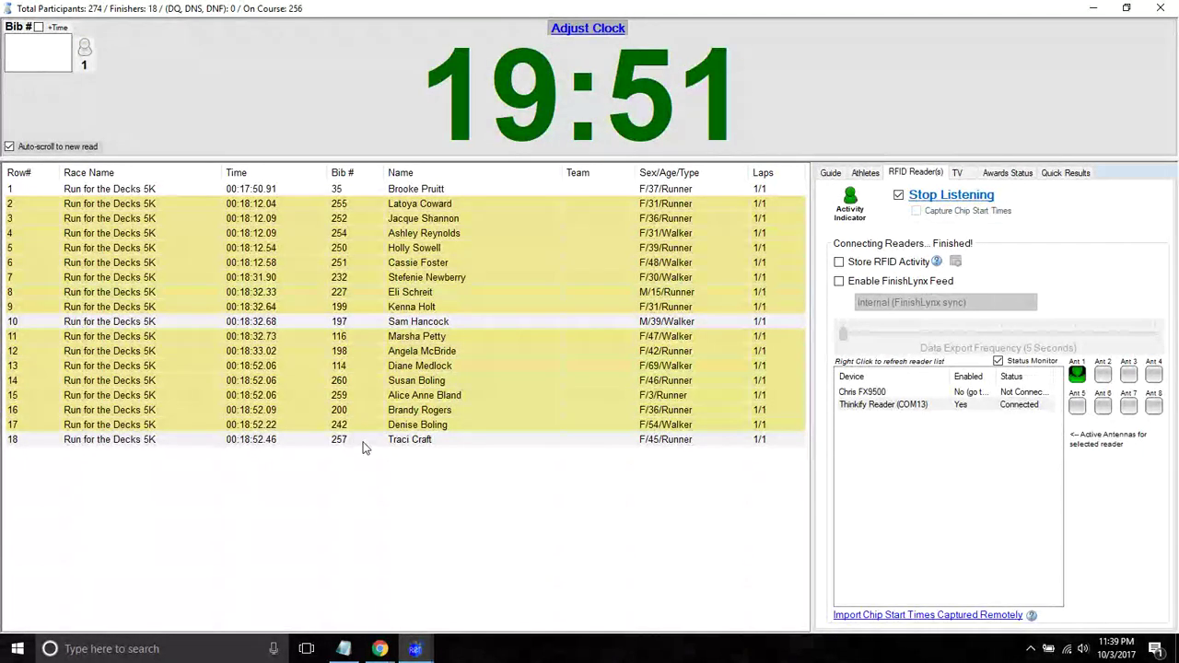
- Swap bibs 257 and 197 between finish rows 10 and 18, then check both rows
{"action": "right_click", "coordinate": [365, 446]}
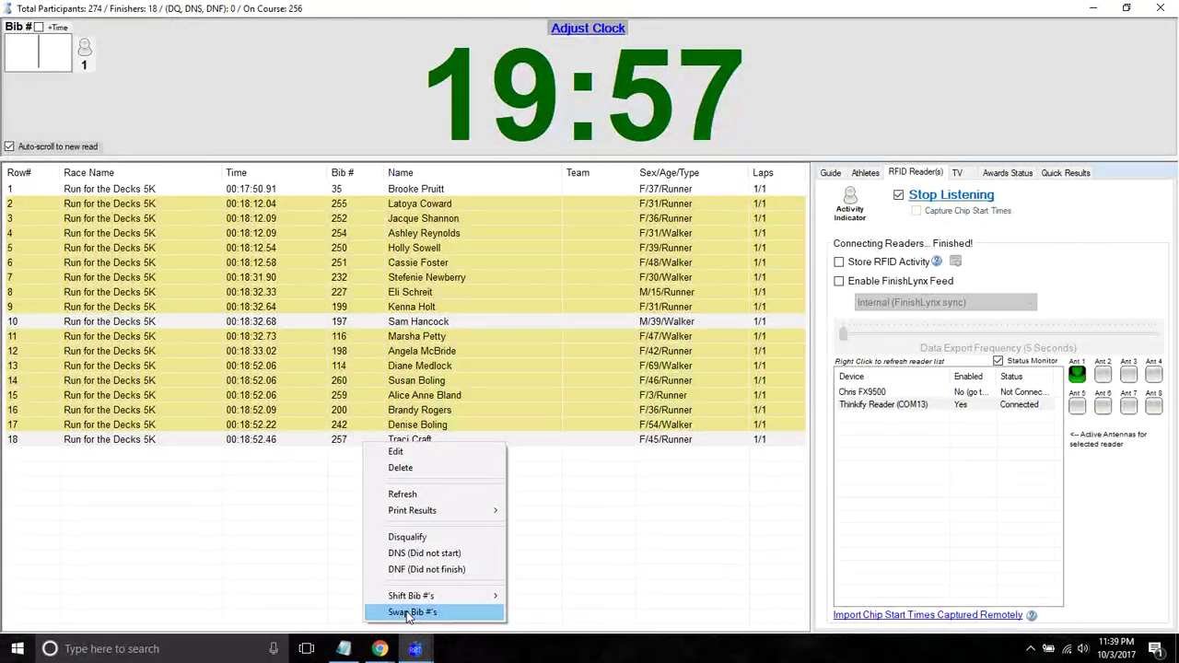
{"action": "left_click", "coordinate": [406, 610]}
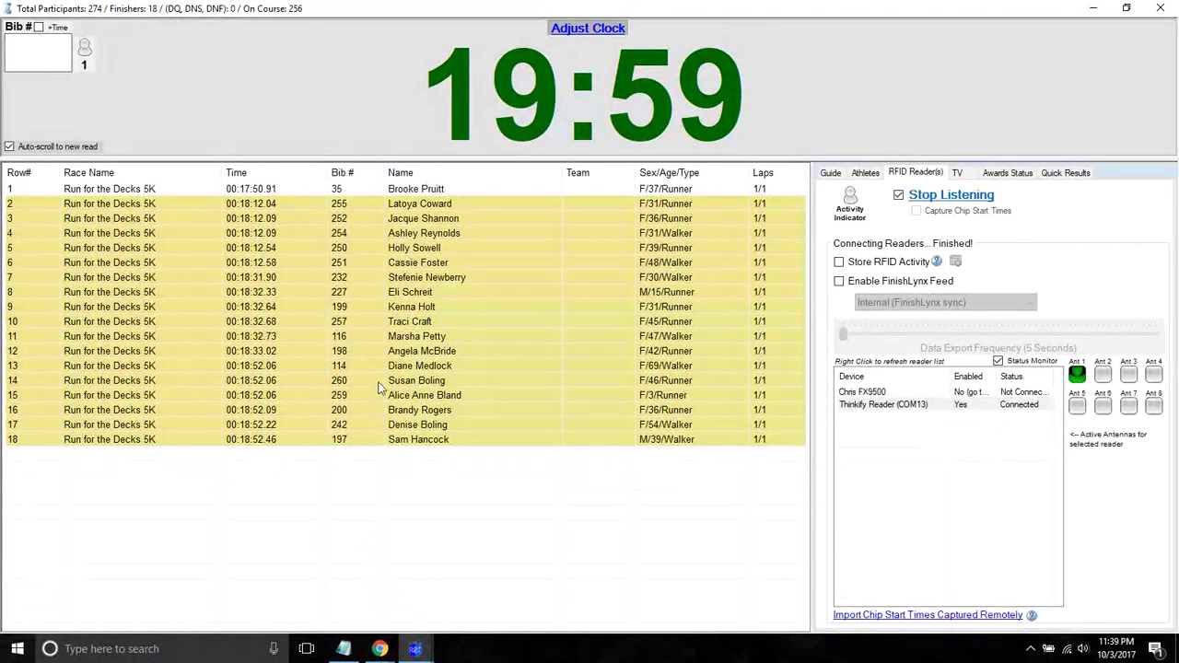
{"action": "left_click", "coordinate": [392, 321]}
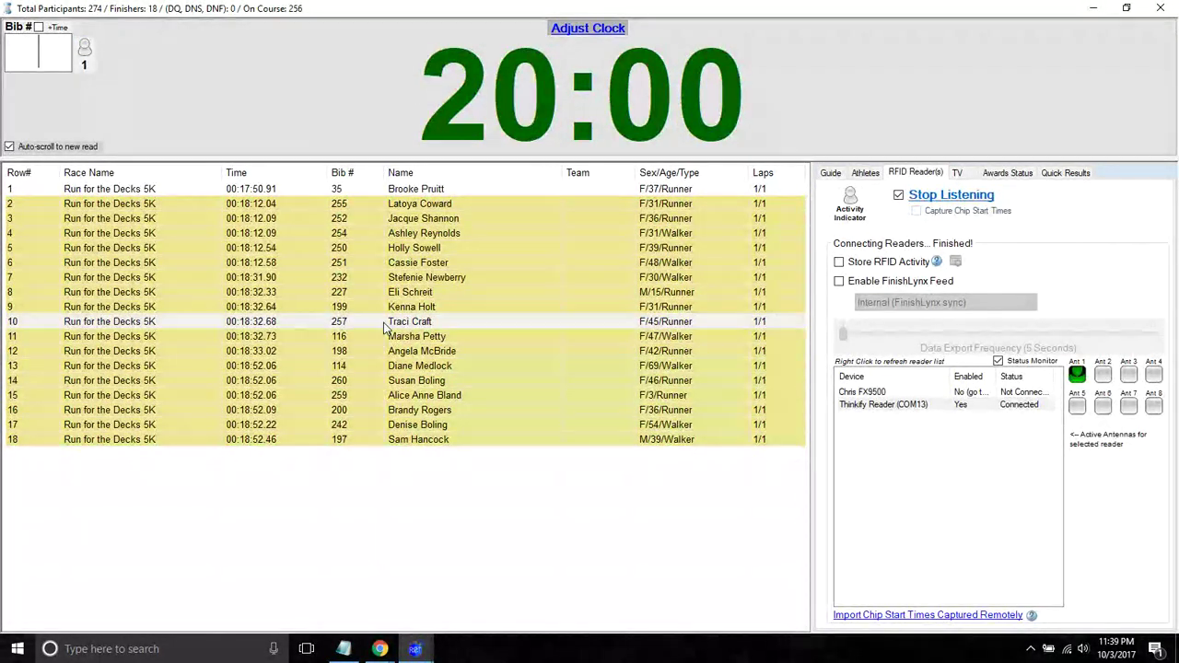
{"action": "left_click", "coordinate": [287, 441]}
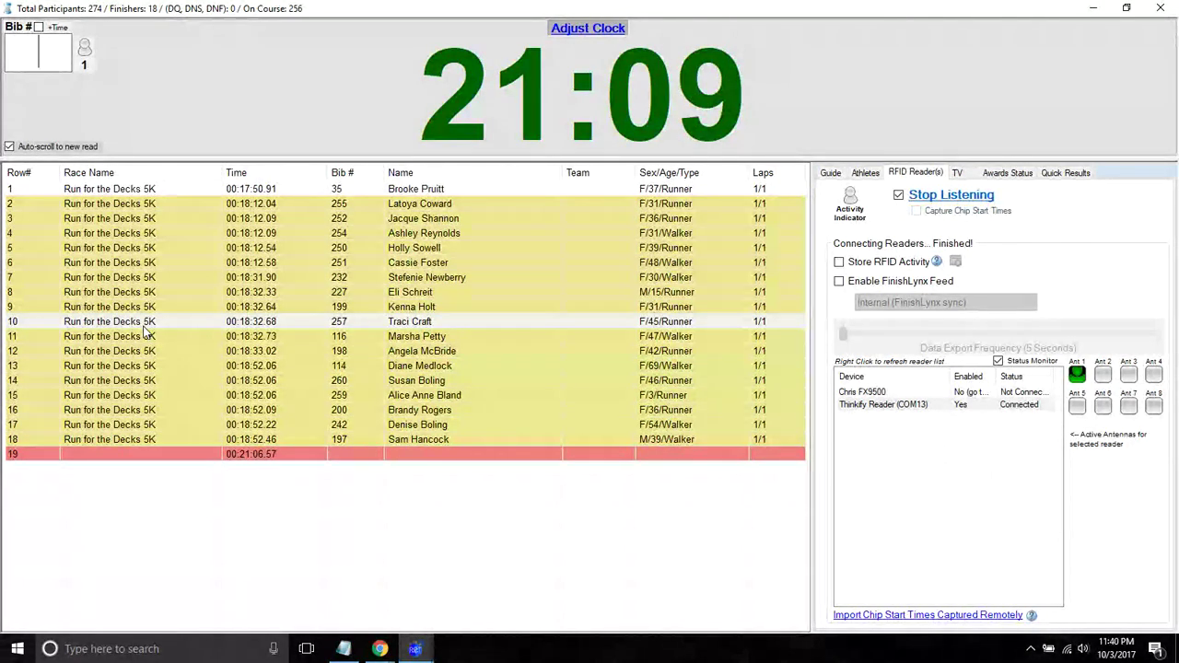
- Record a manual finish for bib 66 and show the Athletes list sorted by bib number
{"action": "type", "text": "66"}
{"action": "key", "text": "Return"}
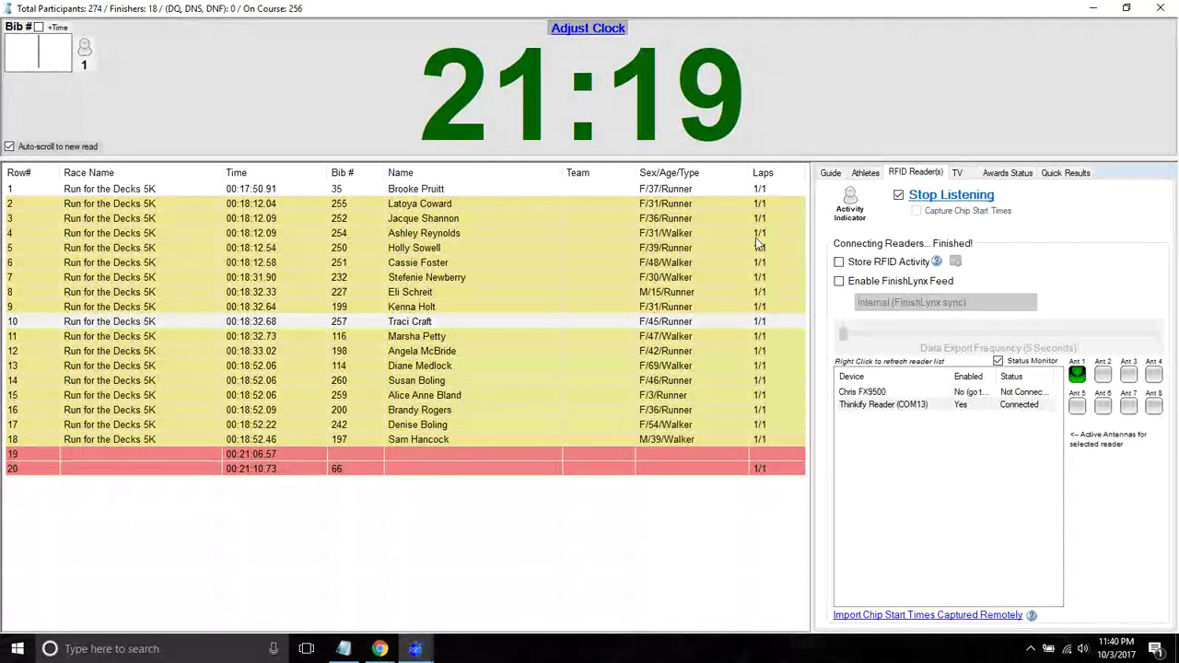
{"action": "left_click", "coordinate": [865, 172]}
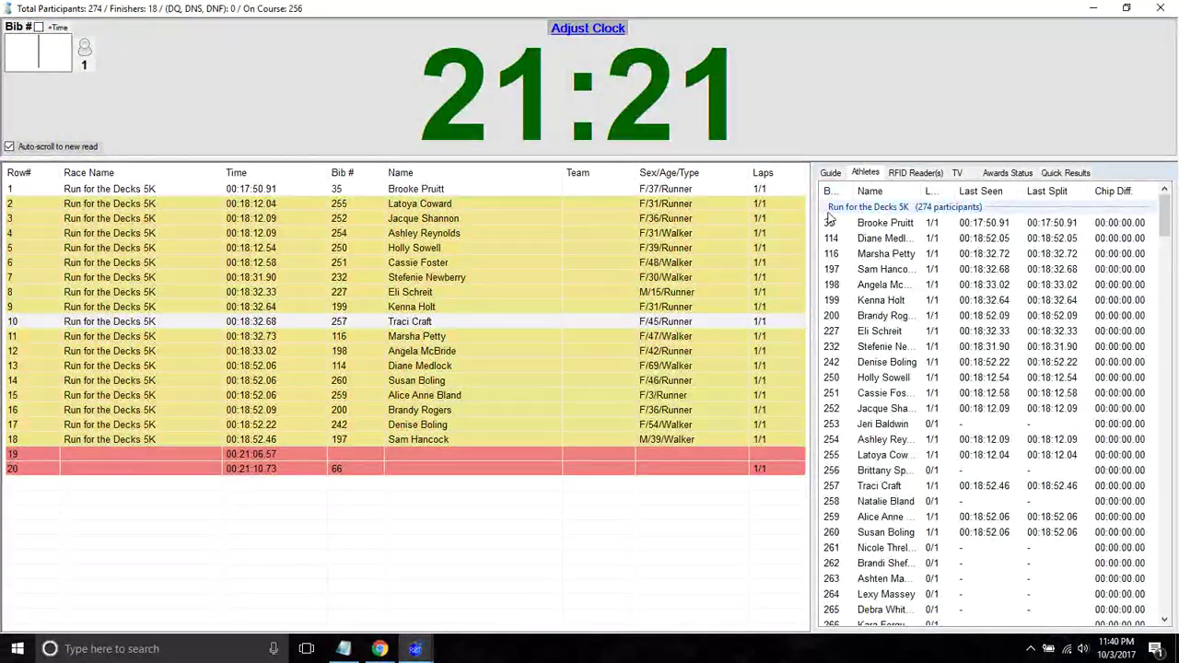
{"action": "left_click", "coordinate": [827, 191]}
{"action": "left_click", "coordinate": [827, 191]}
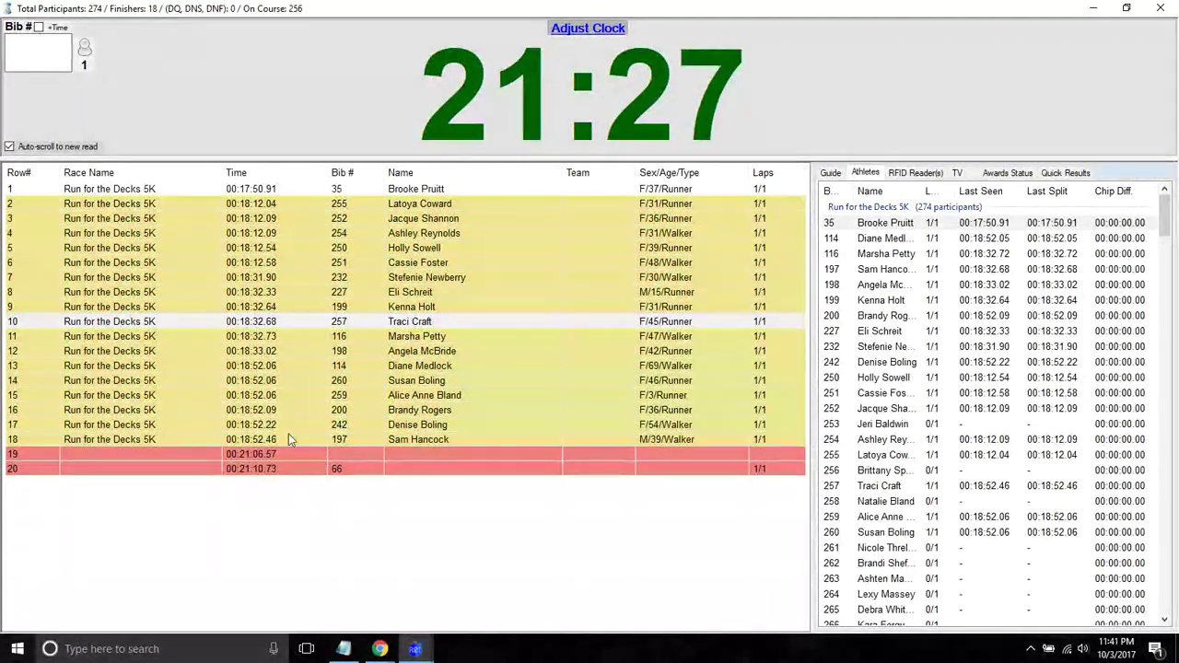
- Change finish row 20's bib from 66 to 263, then select another finish entry
{"action": "double_click", "coordinate": [338, 469]}
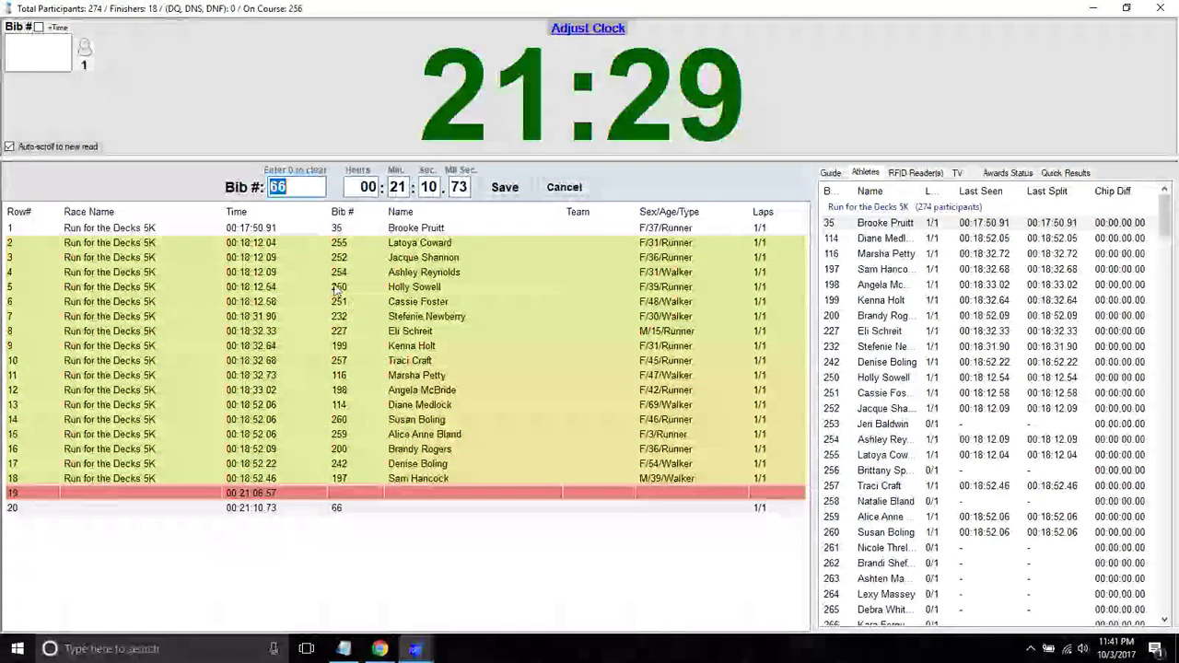
{"action": "type", "text": "263"}
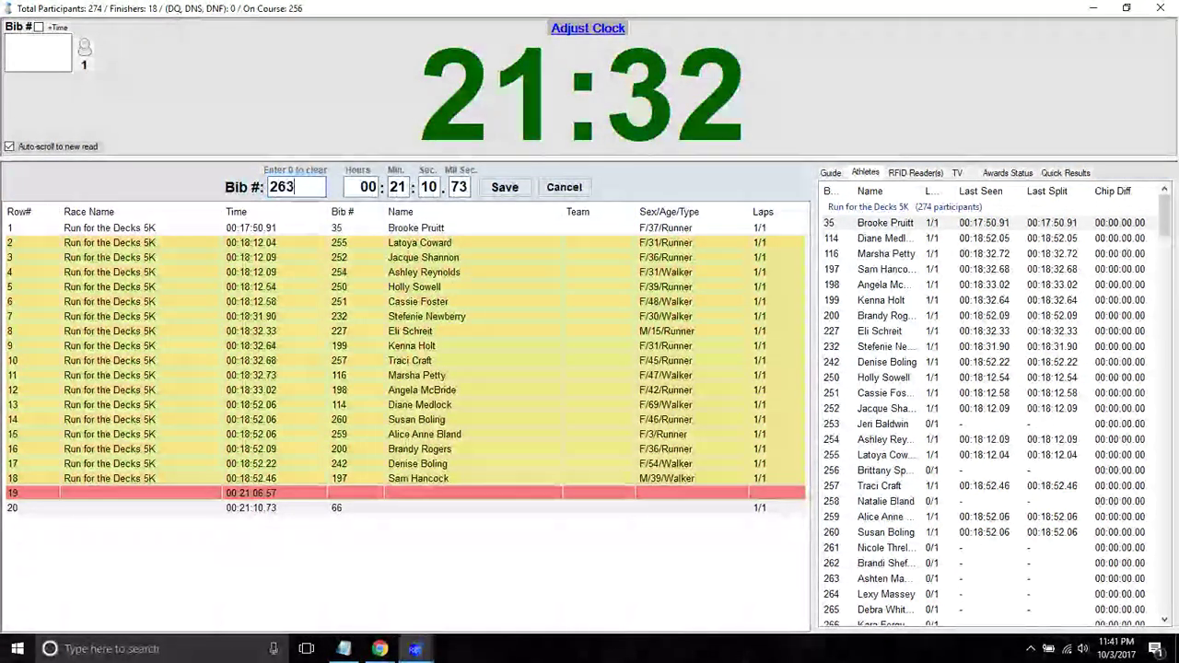
{"action": "key", "text": "Return"}
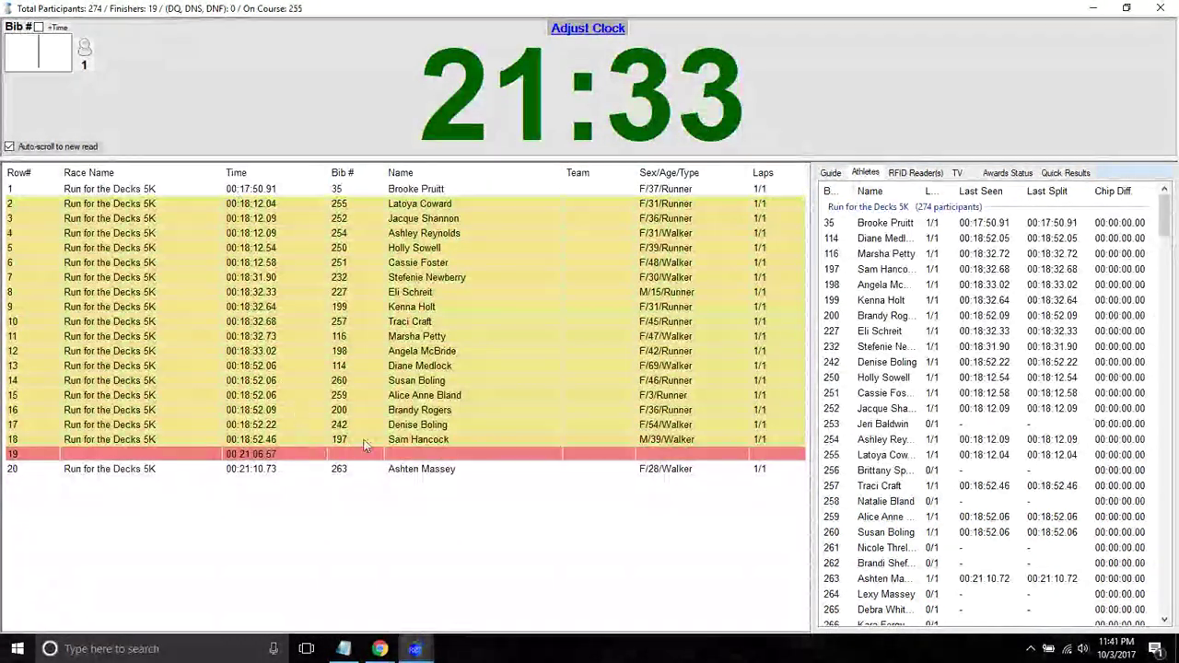
{"action": "left_click", "coordinate": [340, 414]}
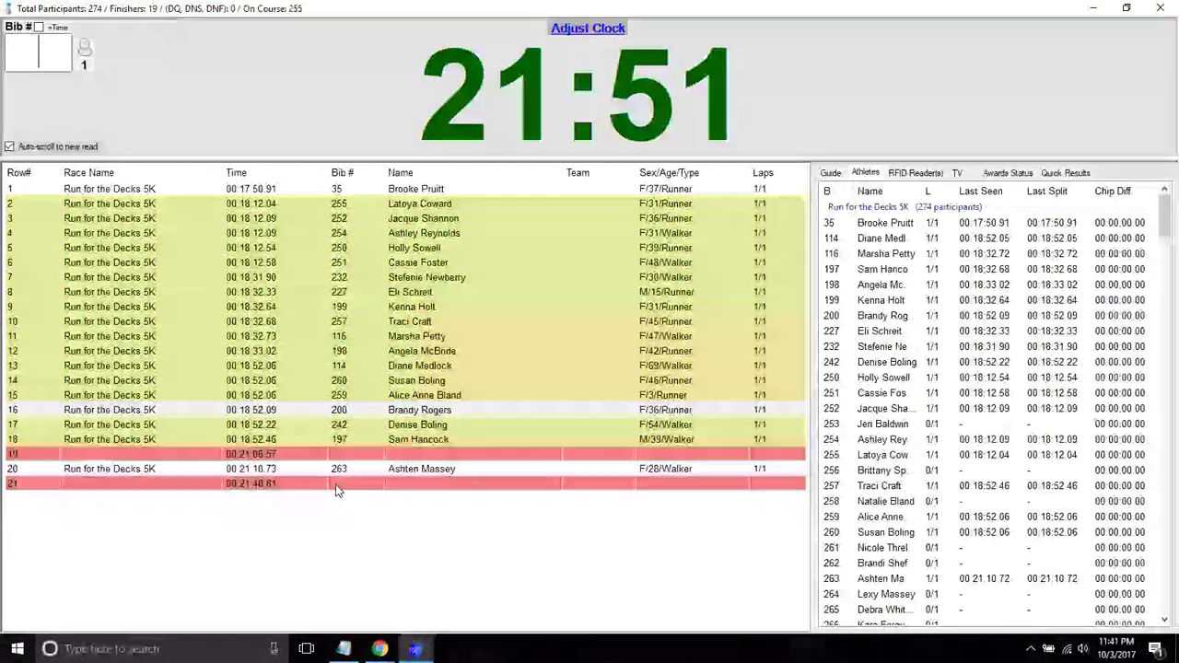
- Edit finish row 21 to time 00:21:33.81 and assign it bib 265
{"action": "left_click", "coordinate": [336, 487]}
{"action": "double_click", "coordinate": [336, 487]}
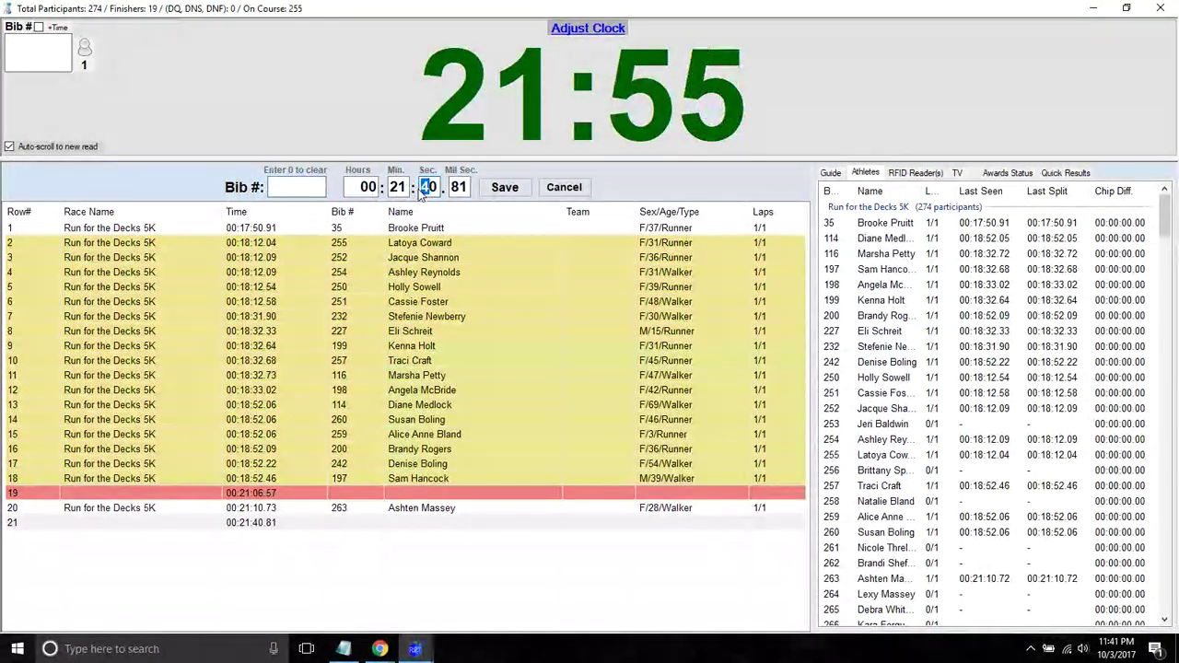
{"action": "key", "text": "BackSpace"}
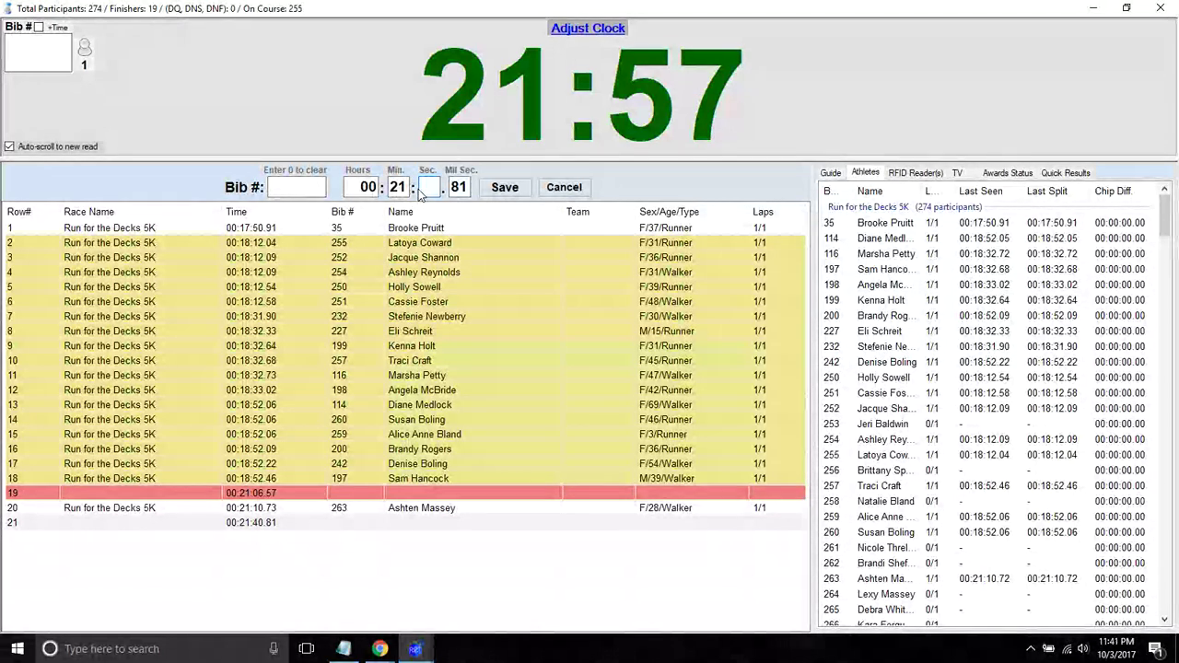
{"action": "type", "text": "33"}
{"action": "left_click", "coordinate": [298, 188]}
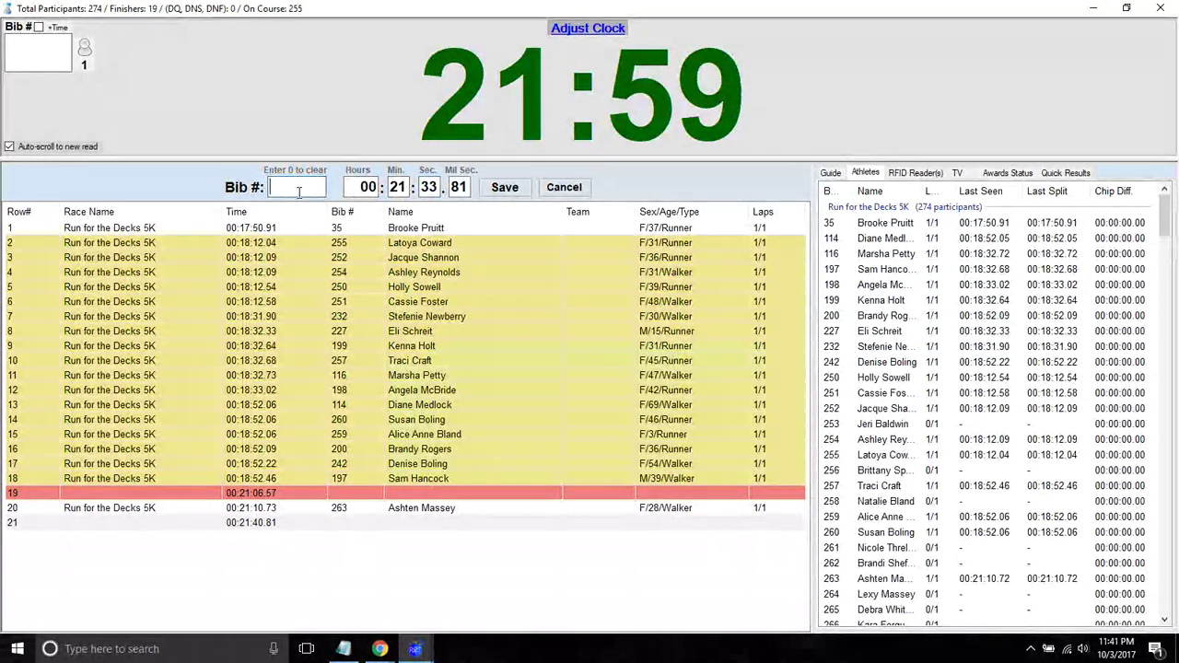
{"action": "type", "text": "265"}
{"action": "key", "text": "Return"}
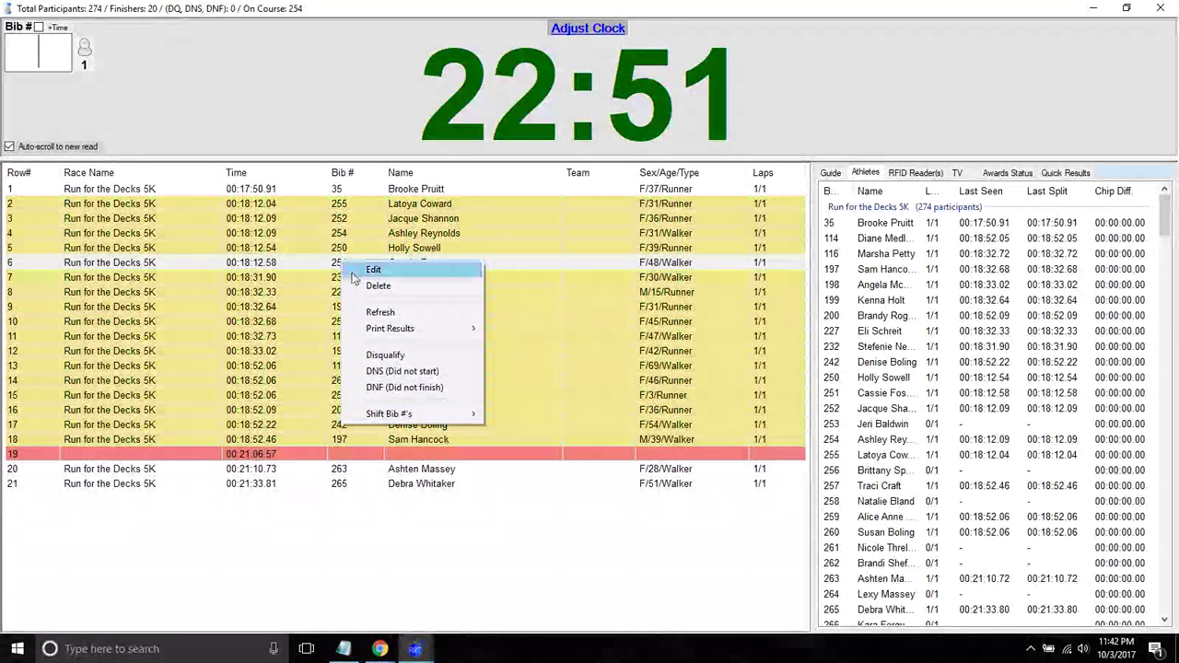
- Change bib 251's athlete type from Walker to Runner and save the registration
{"action": "left_click", "coordinate": [297, 281]}
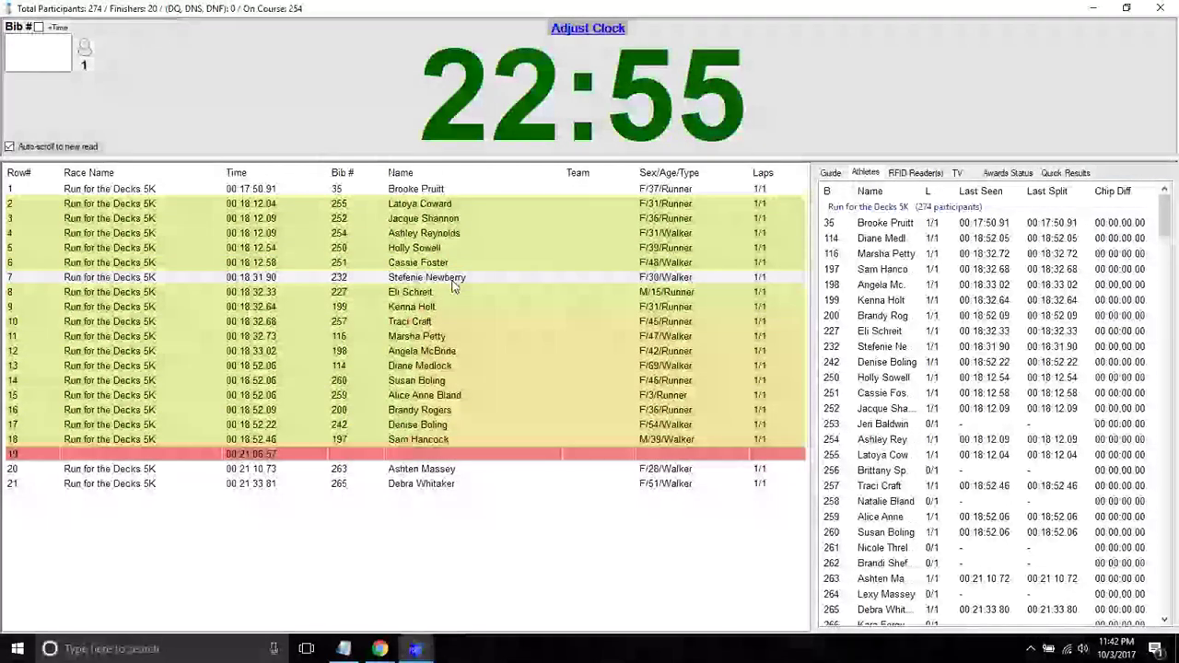
{"action": "right_click", "coordinate": [670, 284]}
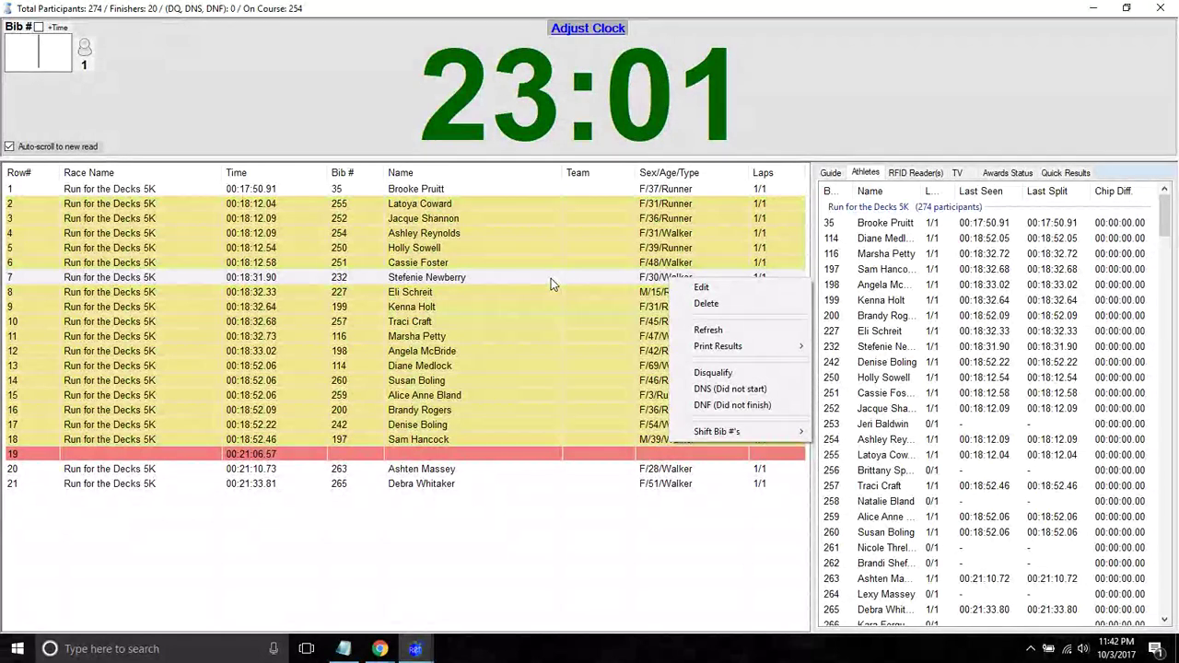
{"action": "left_click", "coordinate": [992, 92]}
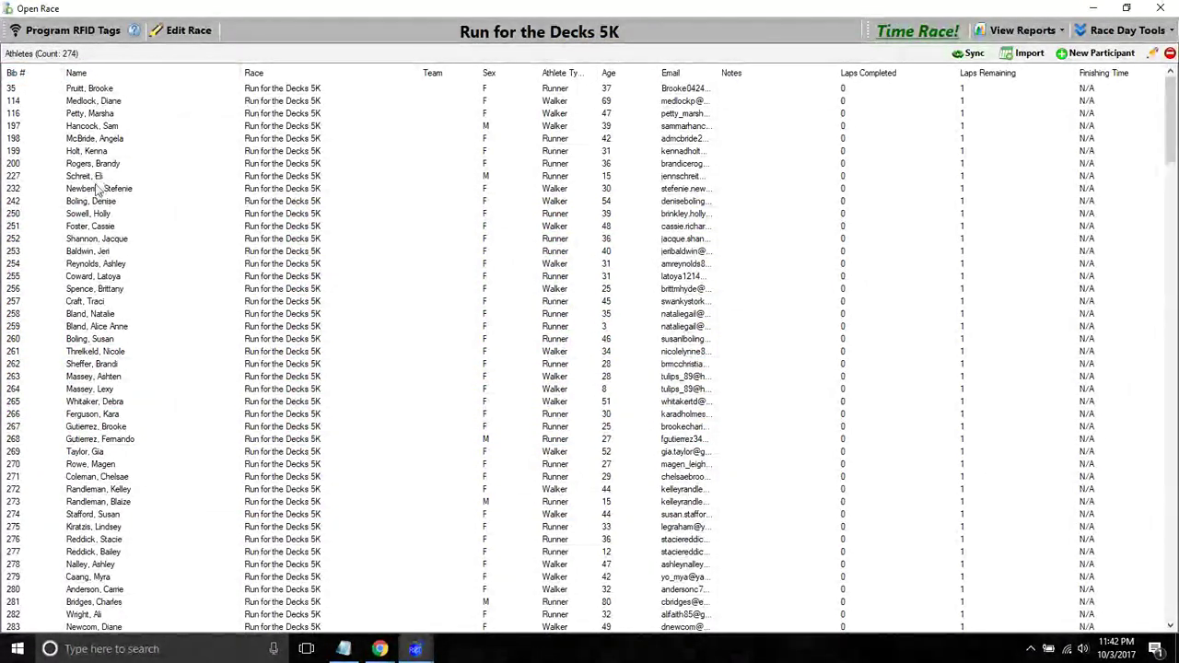
{"action": "double_click", "coordinate": [92, 227]}
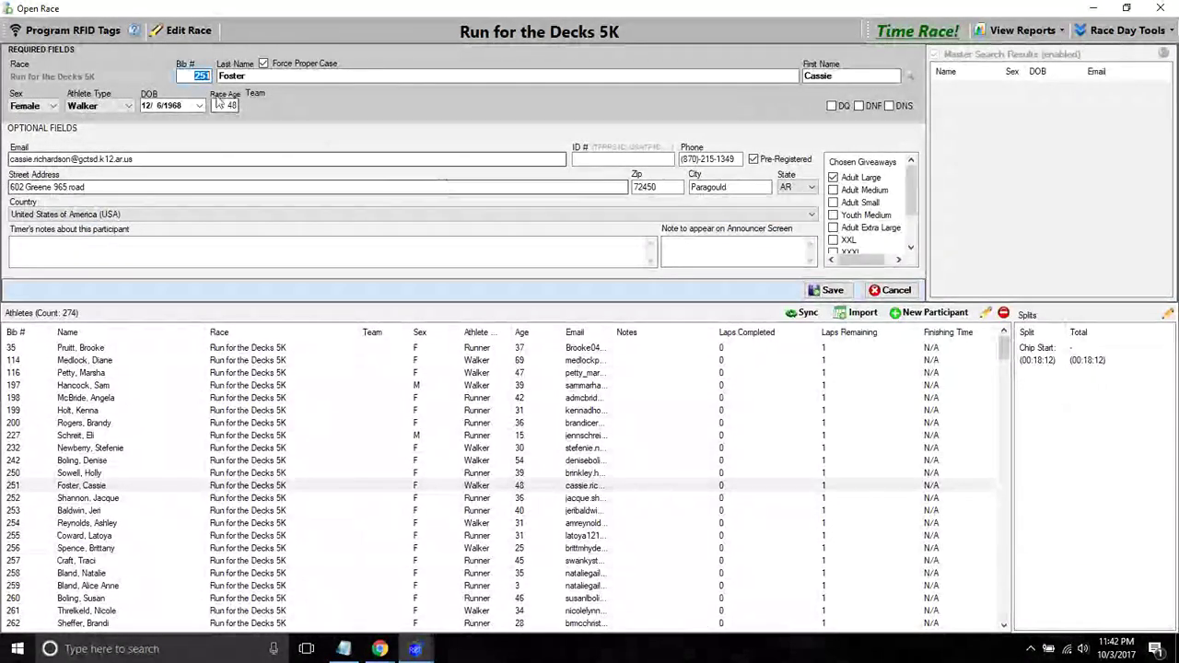
{"action": "left_click", "coordinate": [97, 105]}
{"action": "left_click", "coordinate": [86, 118]}
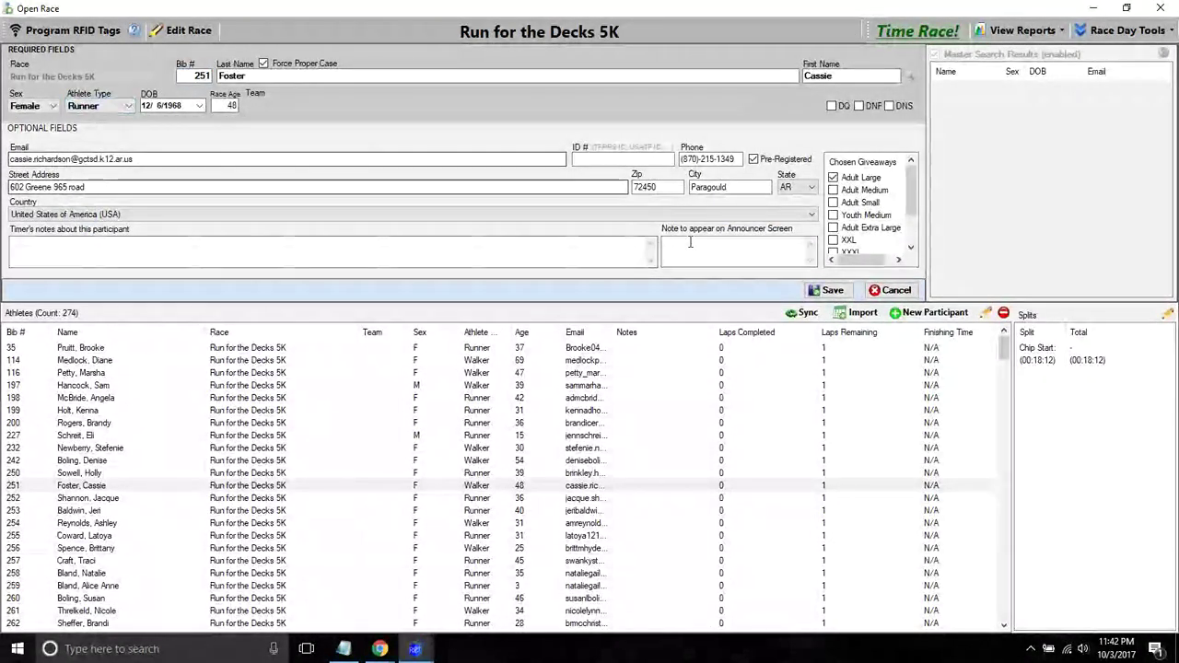
{"action": "left_click", "coordinate": [827, 290]}
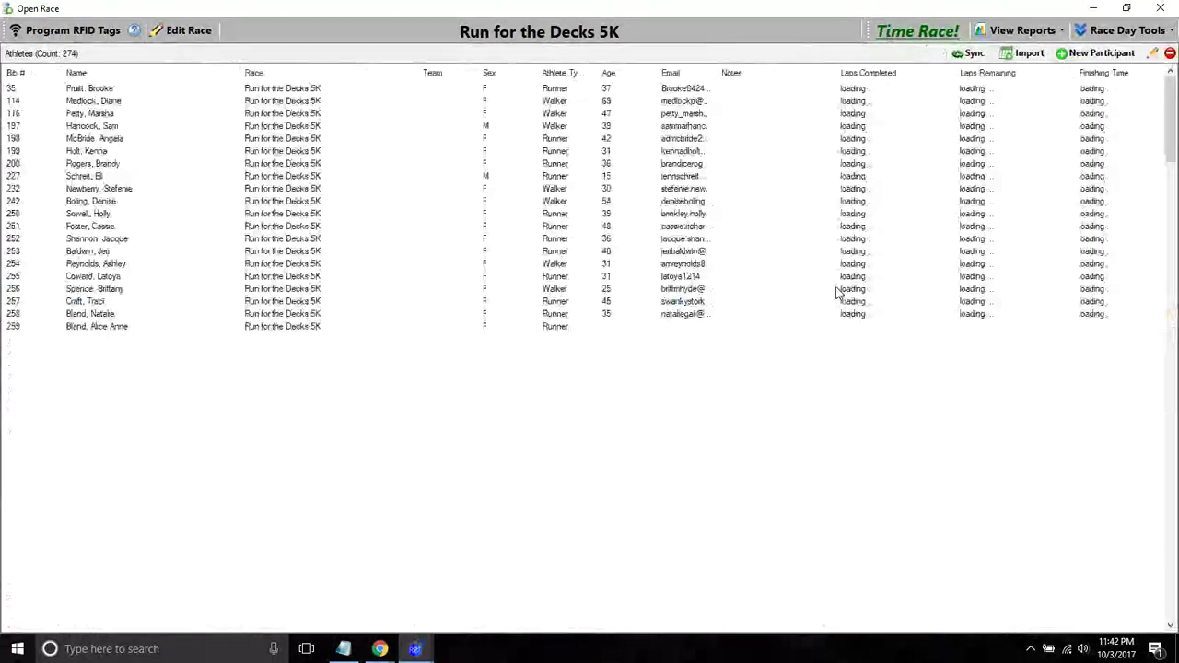
- Reopen the Time Race! screen, with bib 251 now listed as a Runner
{"action": "left_click", "coordinate": [912, 35]}
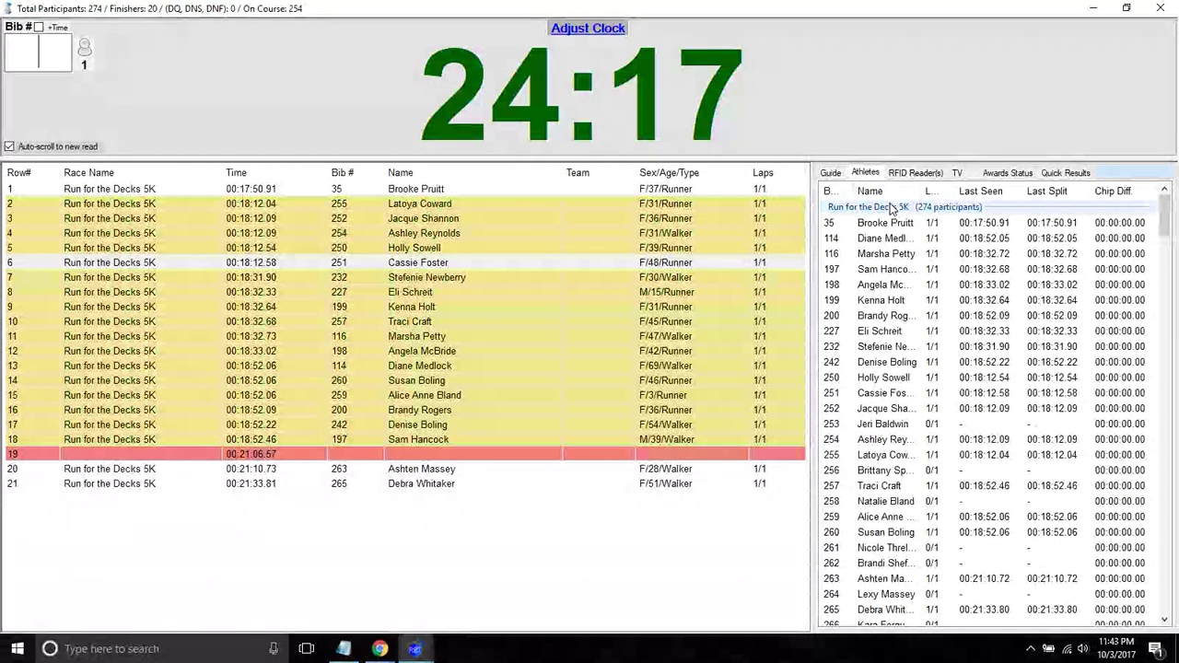
- In Quick Results, look up bib 200, then search names containing 'hol' and show a finishing status
{"action": "left_click", "coordinate": [1062, 173]}
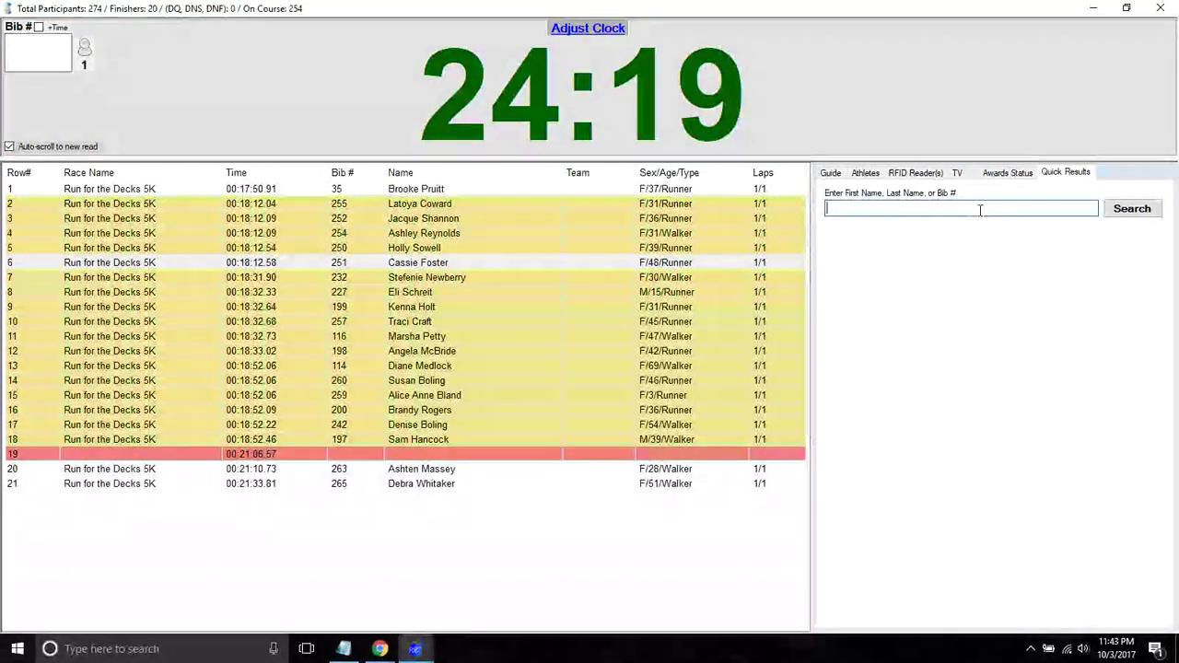
{"action": "type", "text": "200"}
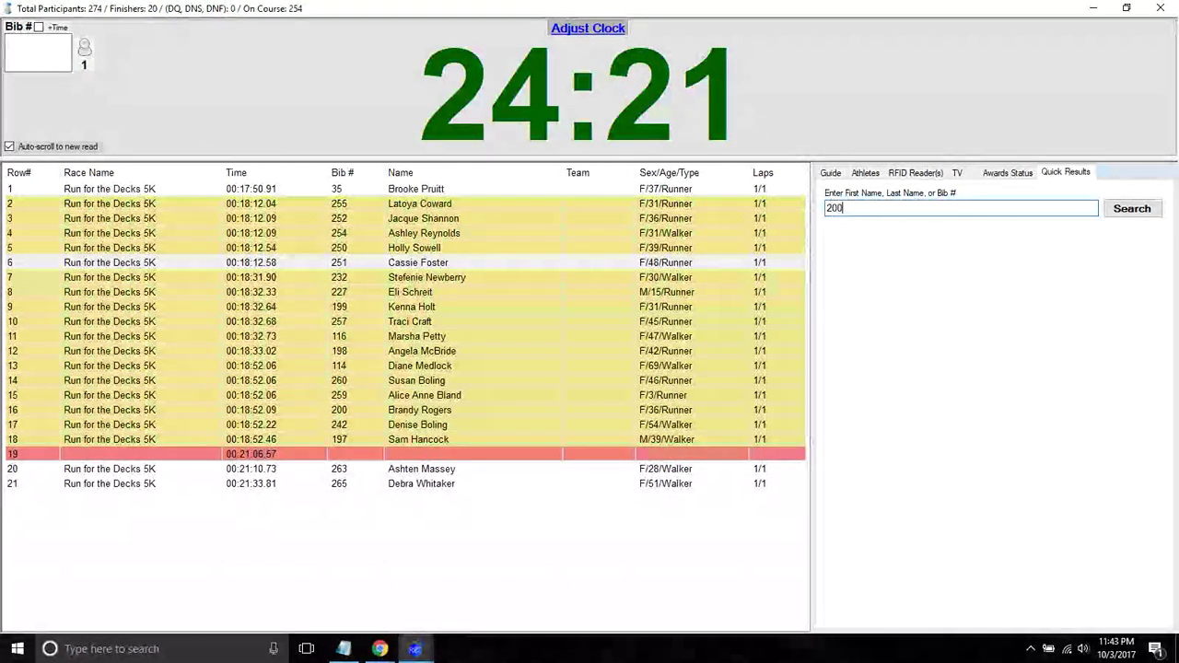
{"action": "key", "text": "Return"}
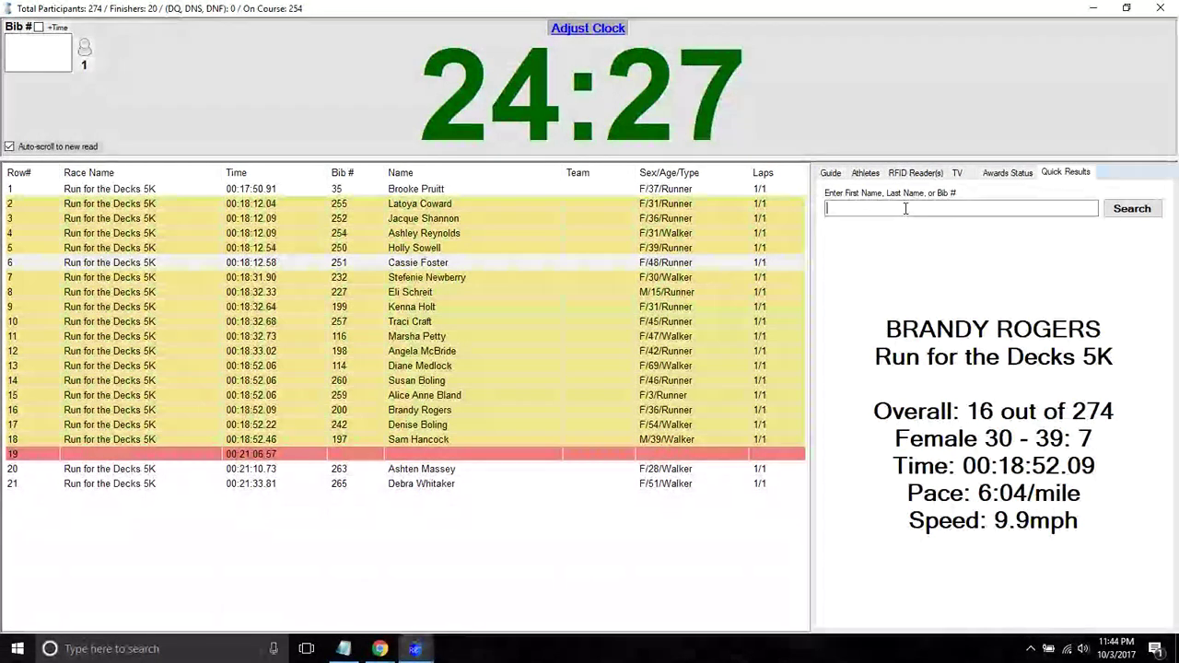
{"action": "type", "text": "ol"}
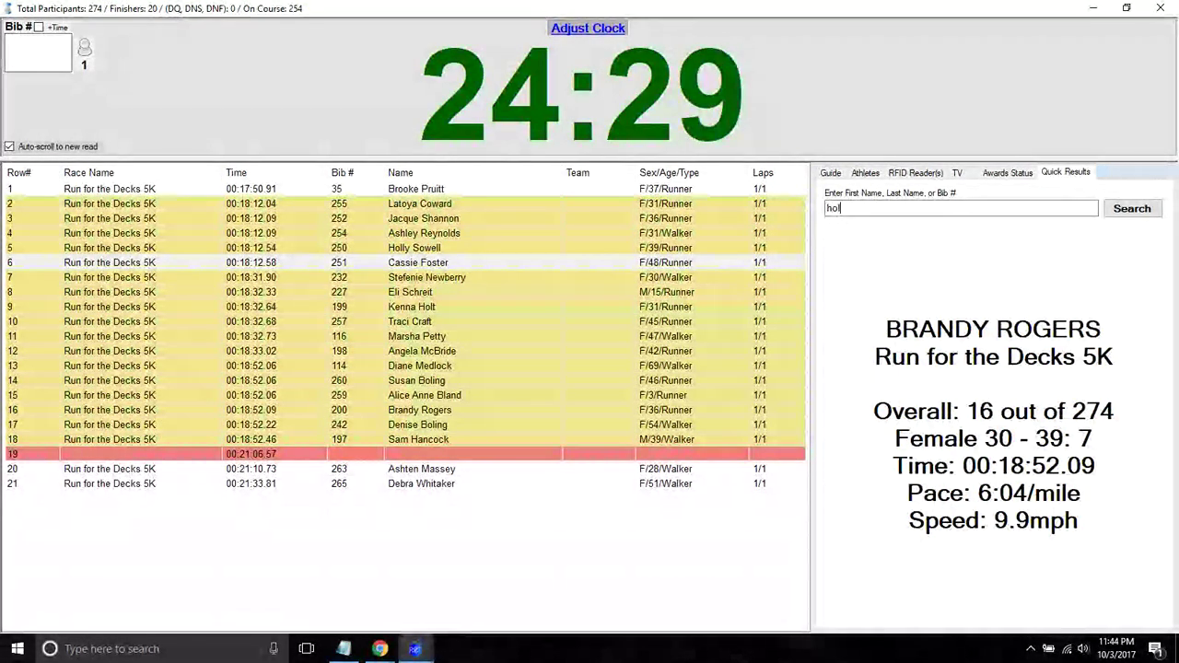
{"action": "key", "text": "Return"}
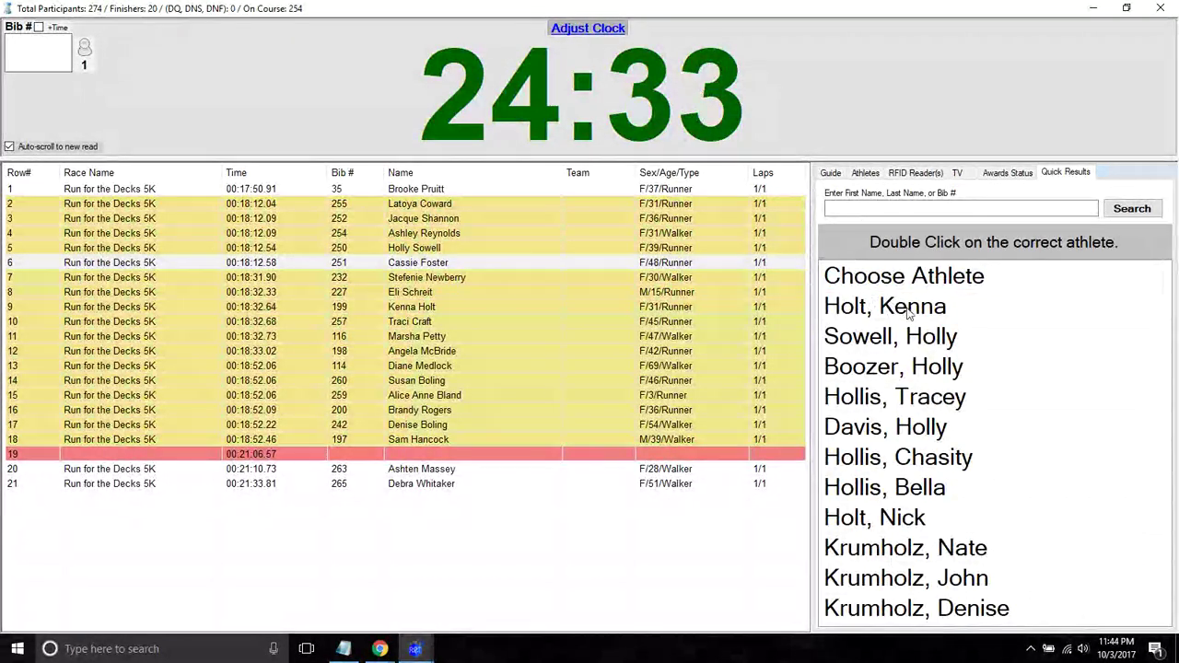
{"action": "left_click", "coordinate": [873, 210]}
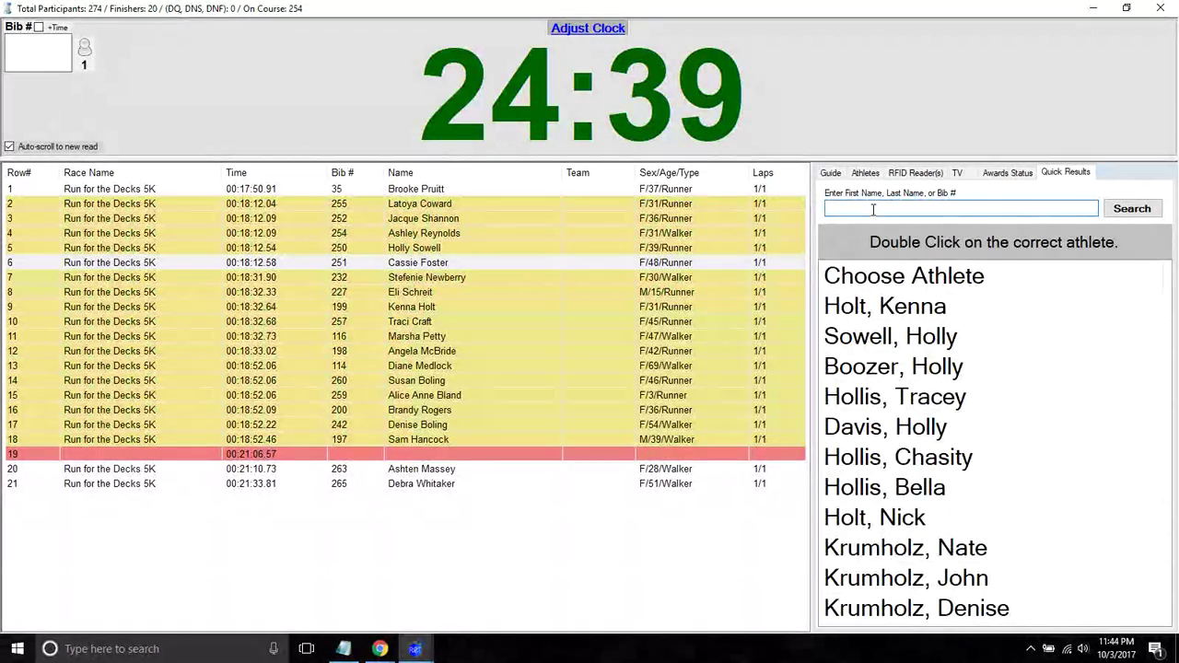
{"action": "key", "text": "Return"}
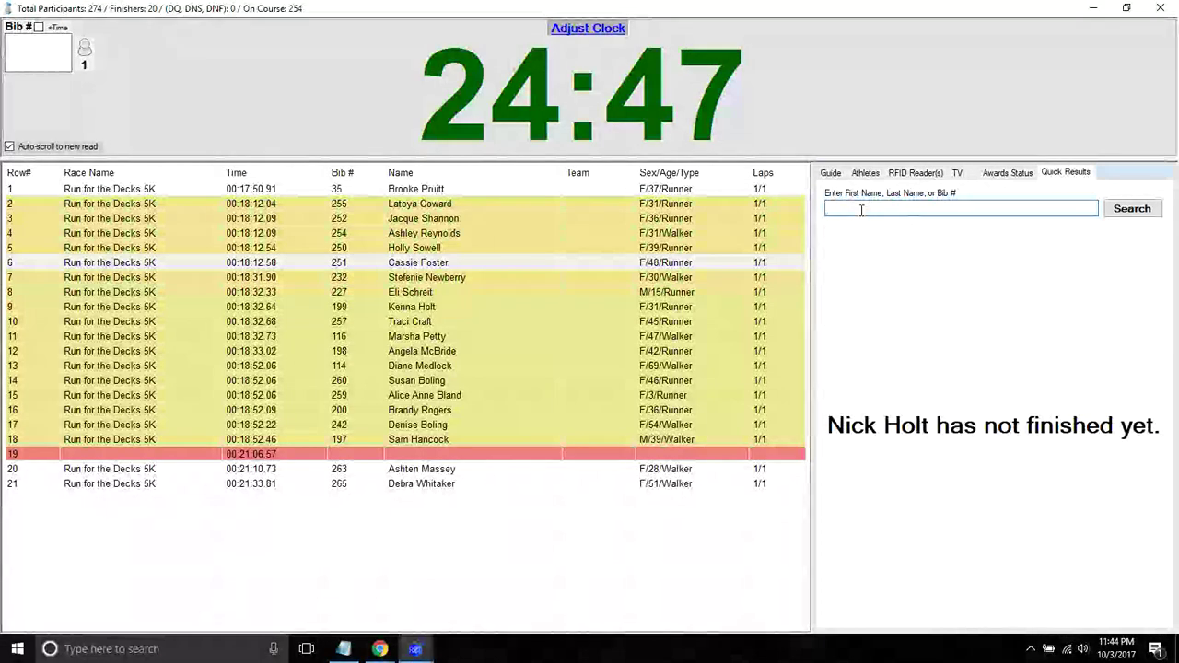
- Search for 'sam', then 'holly', and check the second match's finish status
{"action": "type", "text": "sam"}
{"action": "key", "text": "Return"}
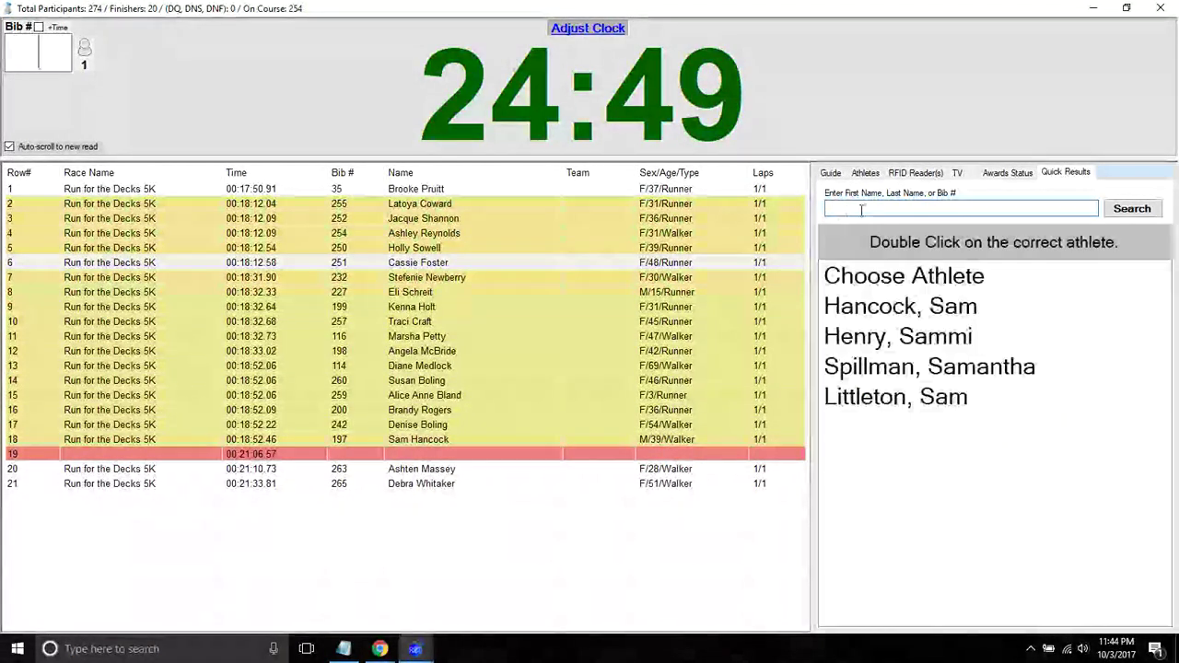
{"action": "left_click", "coordinate": [866, 208]}
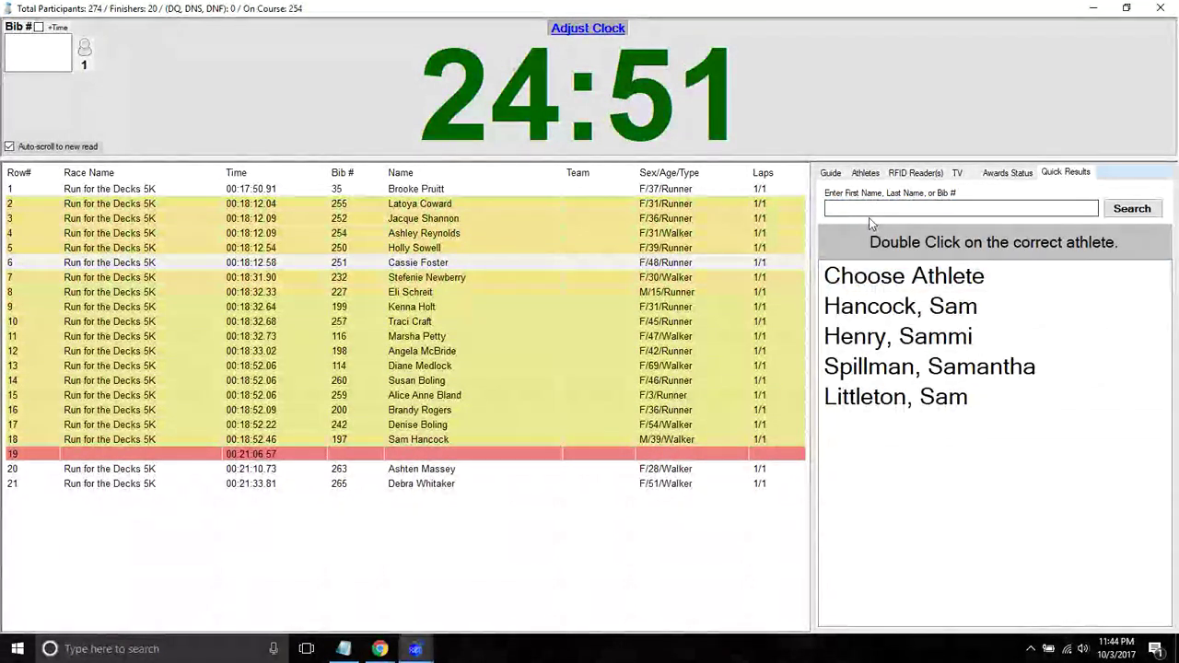
{"action": "type", "text": "holly"}
{"action": "key", "text": "Return"}
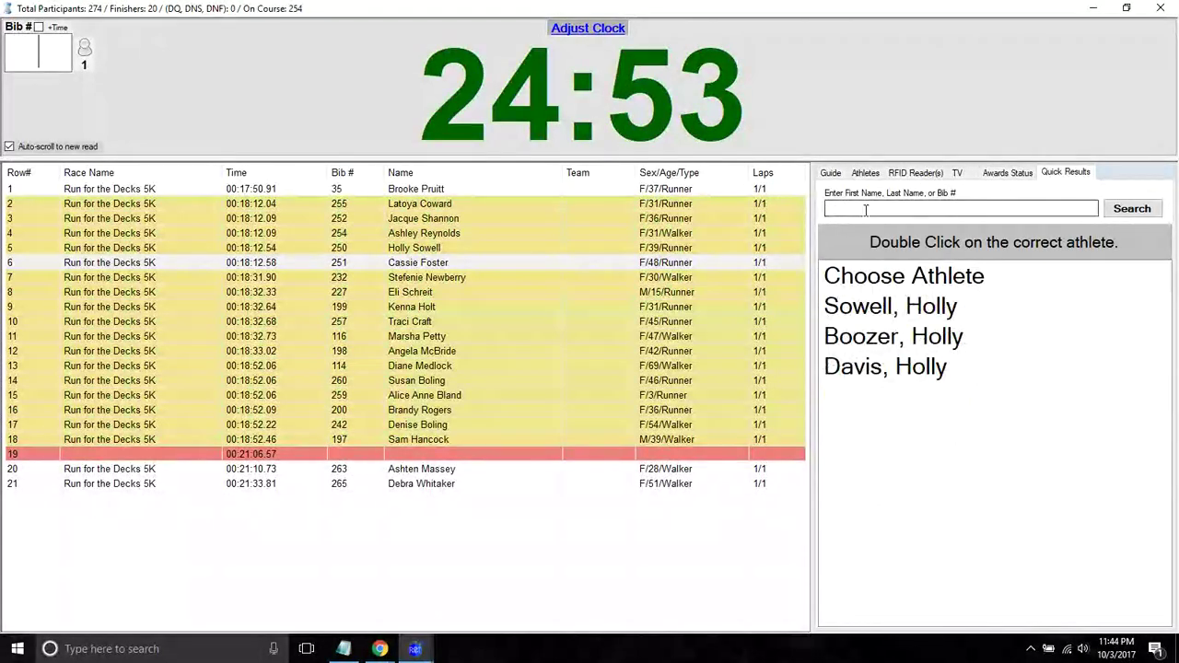
{"action": "double_click", "coordinate": [881, 337]}
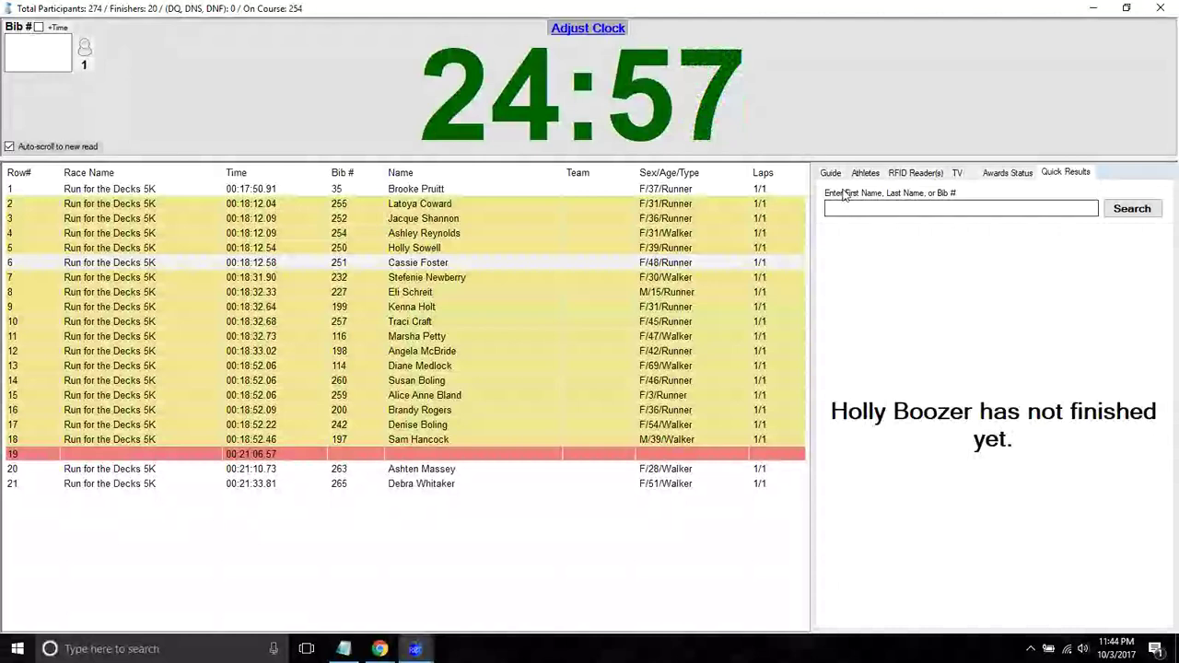
- Search 'holly' again, open the first match's result card, then show the full athlete list
{"action": "left_click", "coordinate": [853, 208]}
{"action": "type", "text": "h"}
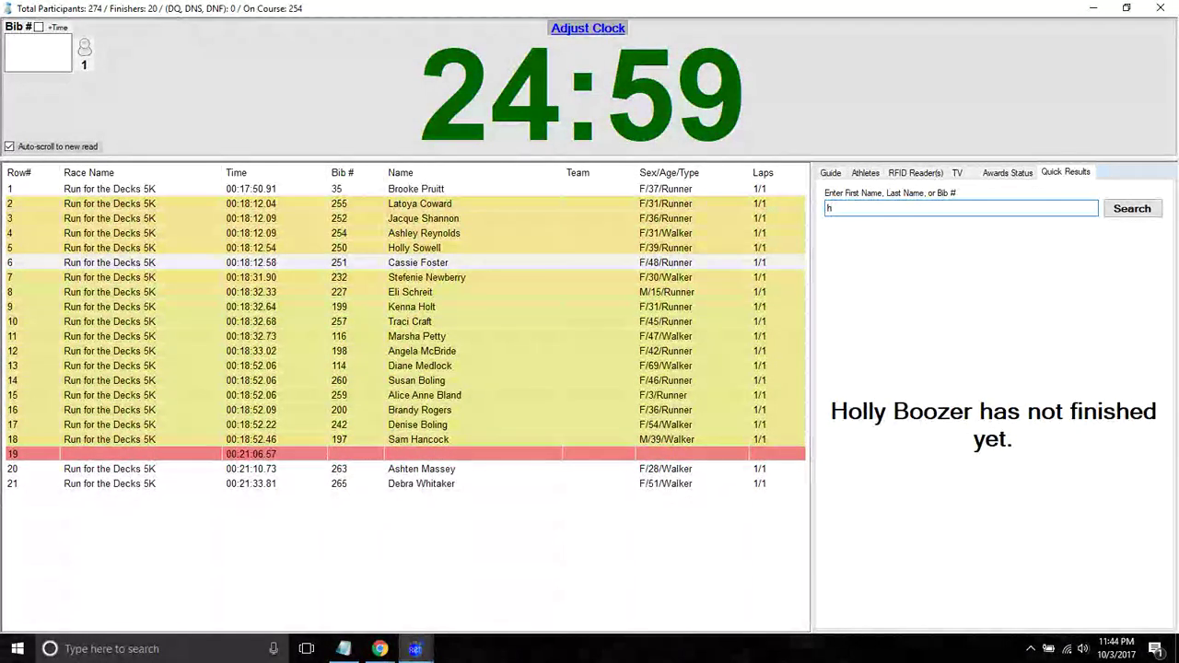
{"action": "type", "text": "olly"}
{"action": "key", "text": "Return"}
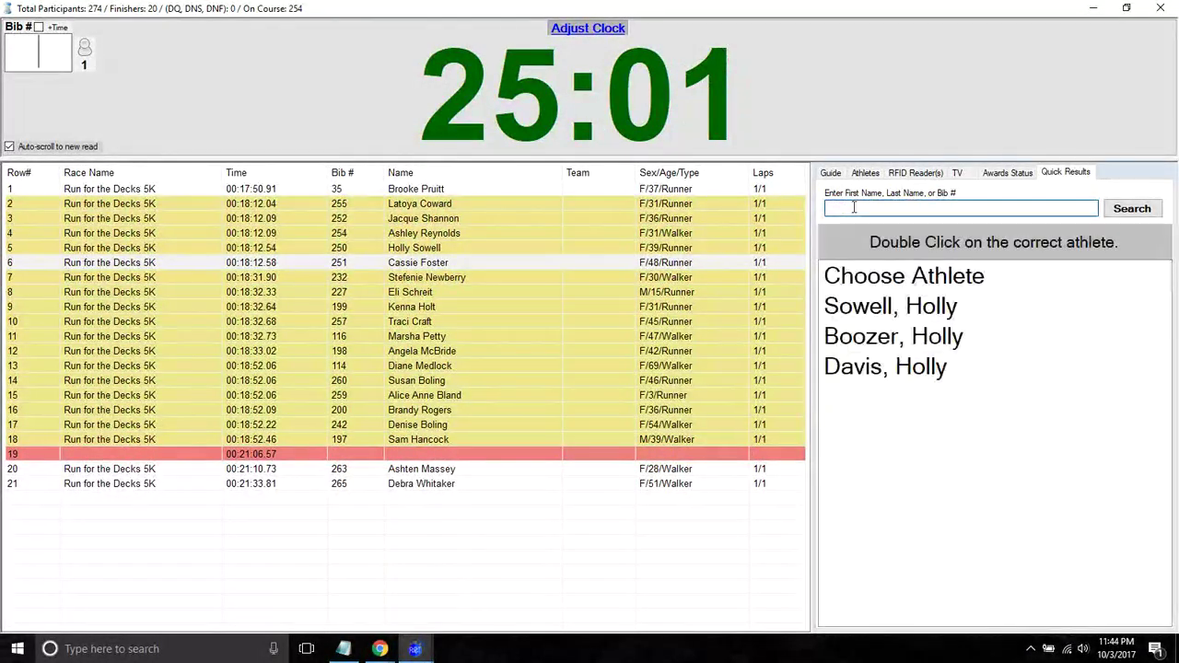
{"action": "double_click", "coordinate": [859, 304]}
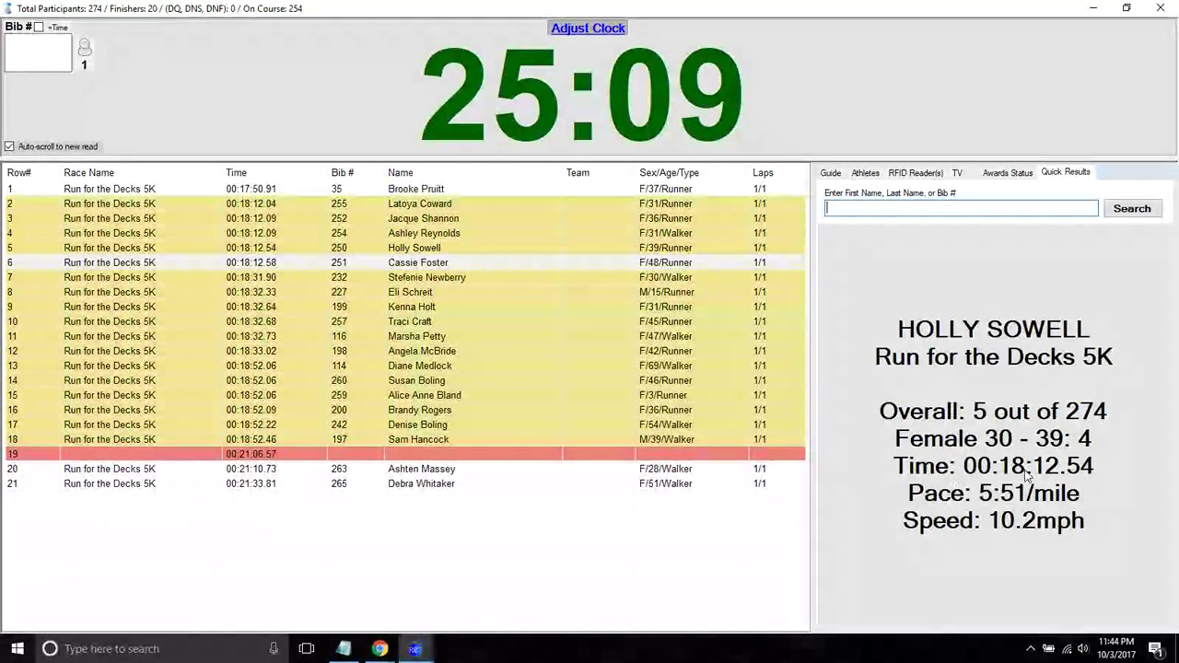
{"action": "left_click", "coordinate": [912, 209]}
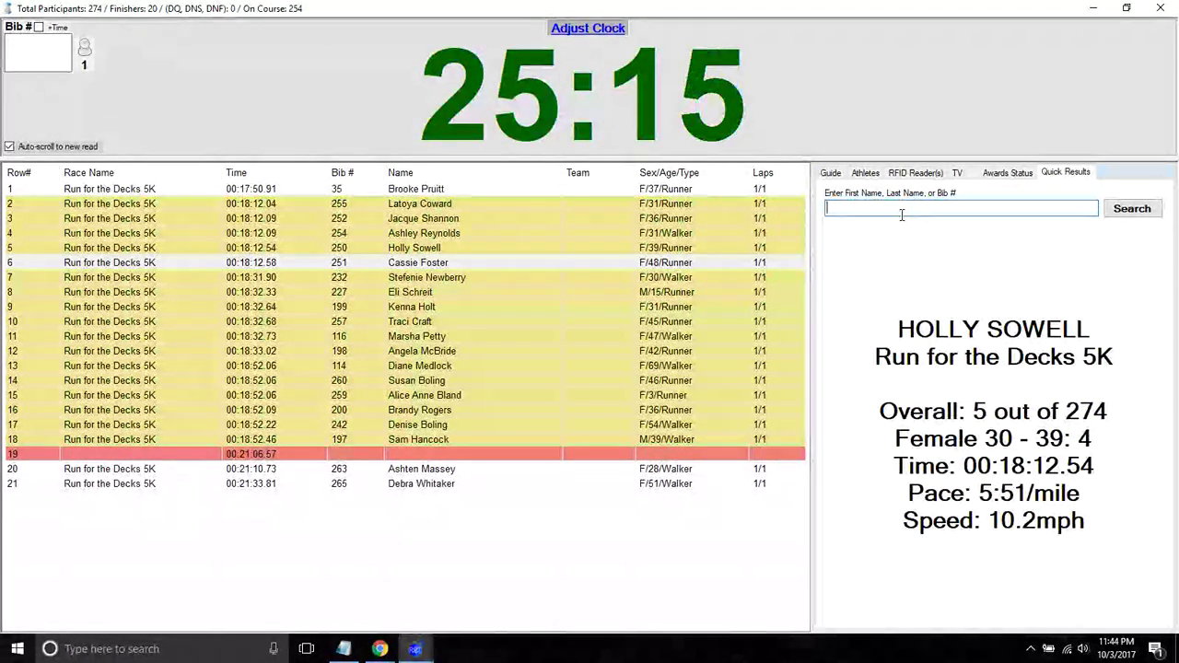
{"action": "left_click", "coordinate": [865, 174]}
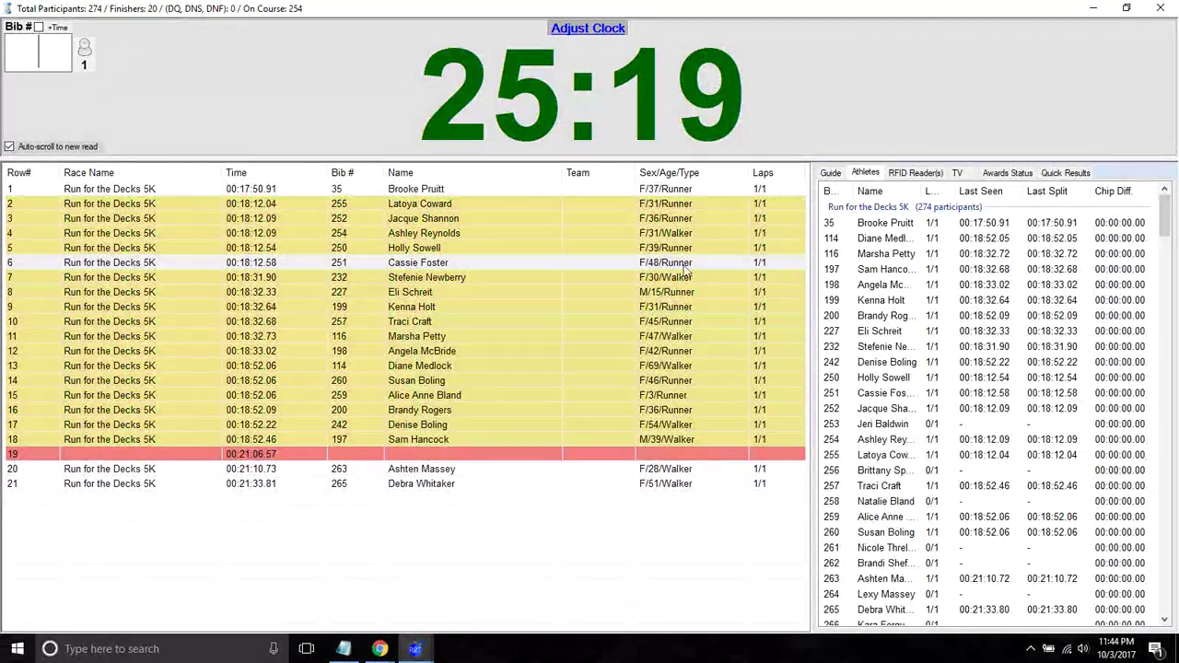
- Sort the athlete list by name both ways, by last seen, by bib, then by name again
{"action": "left_click", "coordinate": [875, 193]}
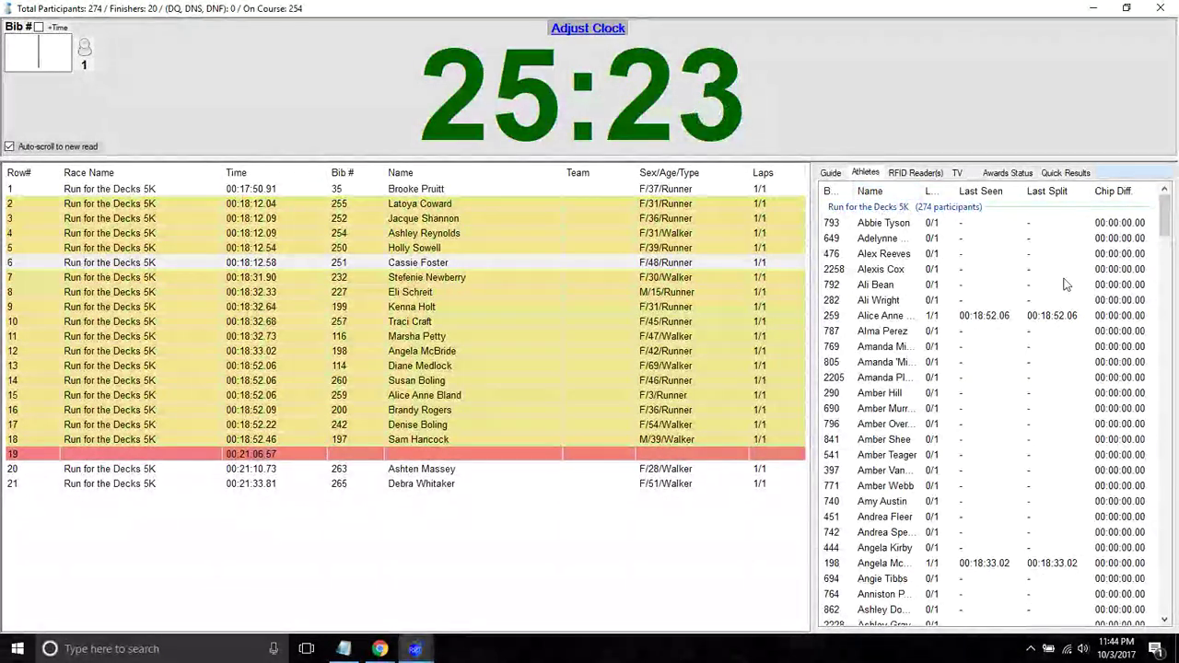
{"action": "left_click", "coordinate": [881, 194]}
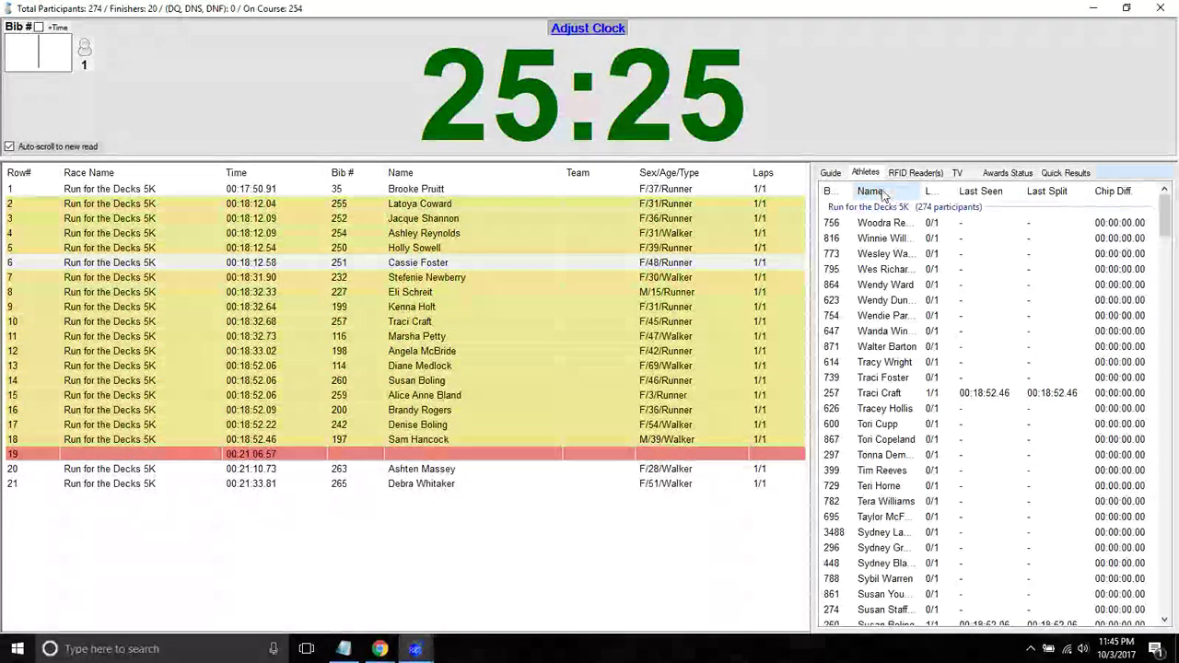
{"action": "left_click", "coordinate": [881, 191]}
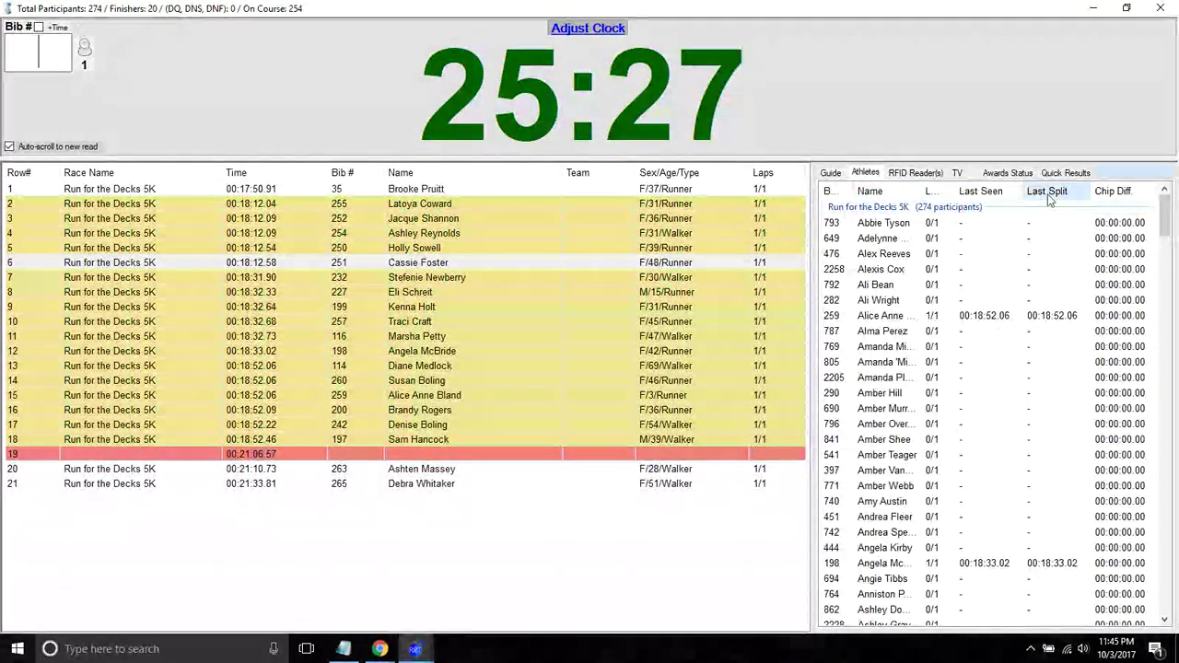
{"action": "left_click", "coordinate": [979, 192]}
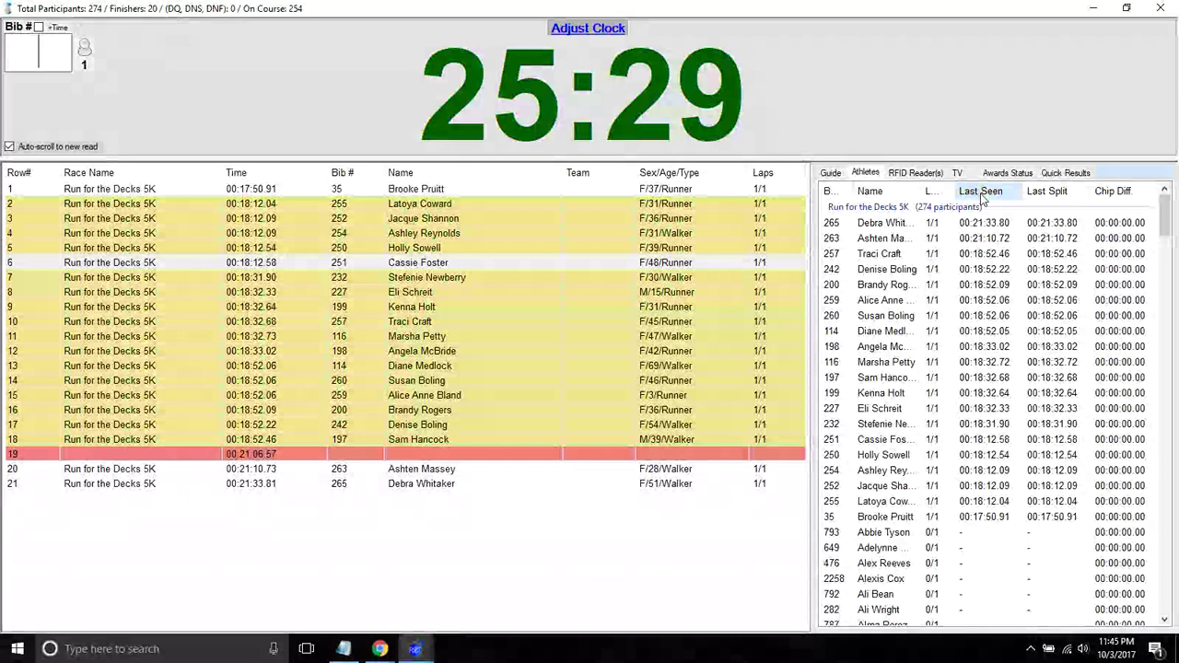
{"action": "left_click", "coordinate": [828, 191]}
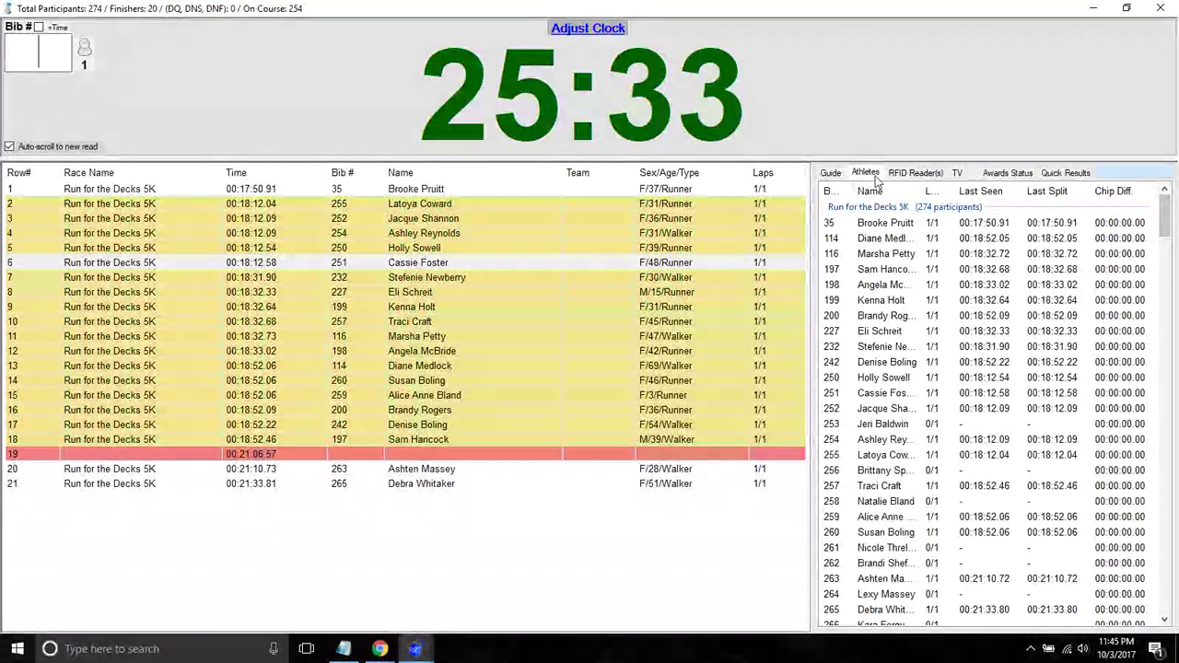
{"action": "left_click", "coordinate": [877, 192]}
- Look up another finisher's result card by first name in Quick Results, then show the Guide page
{"action": "left_click", "coordinate": [1066, 173]}
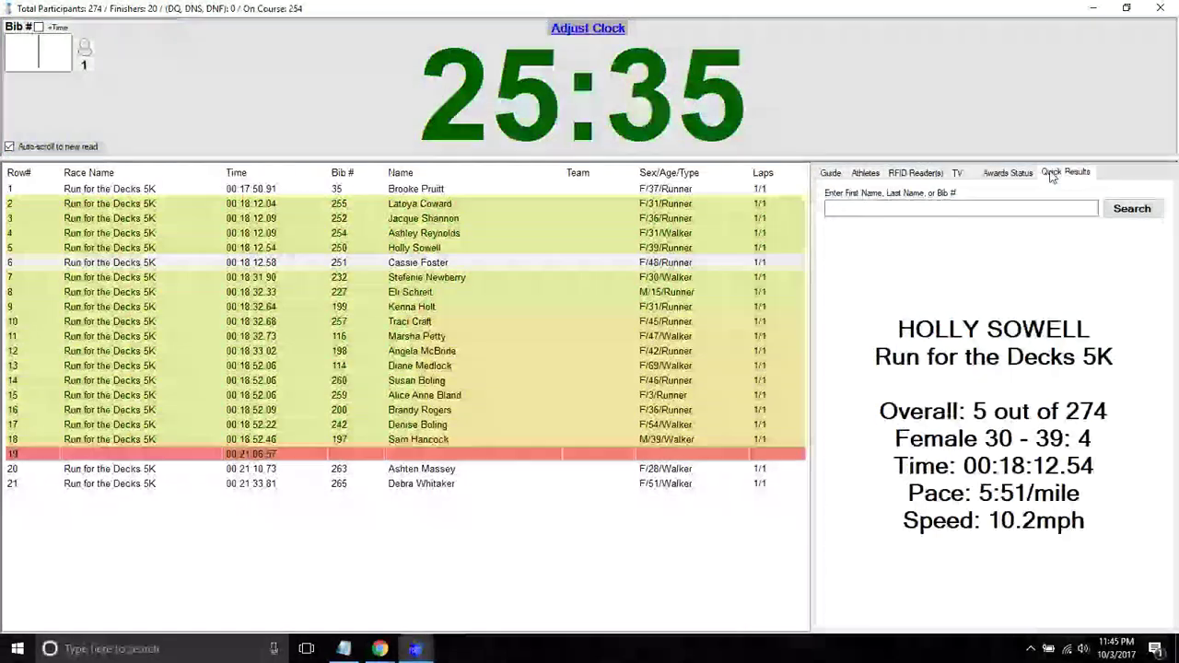
{"action": "left_click", "coordinate": [977, 210]}
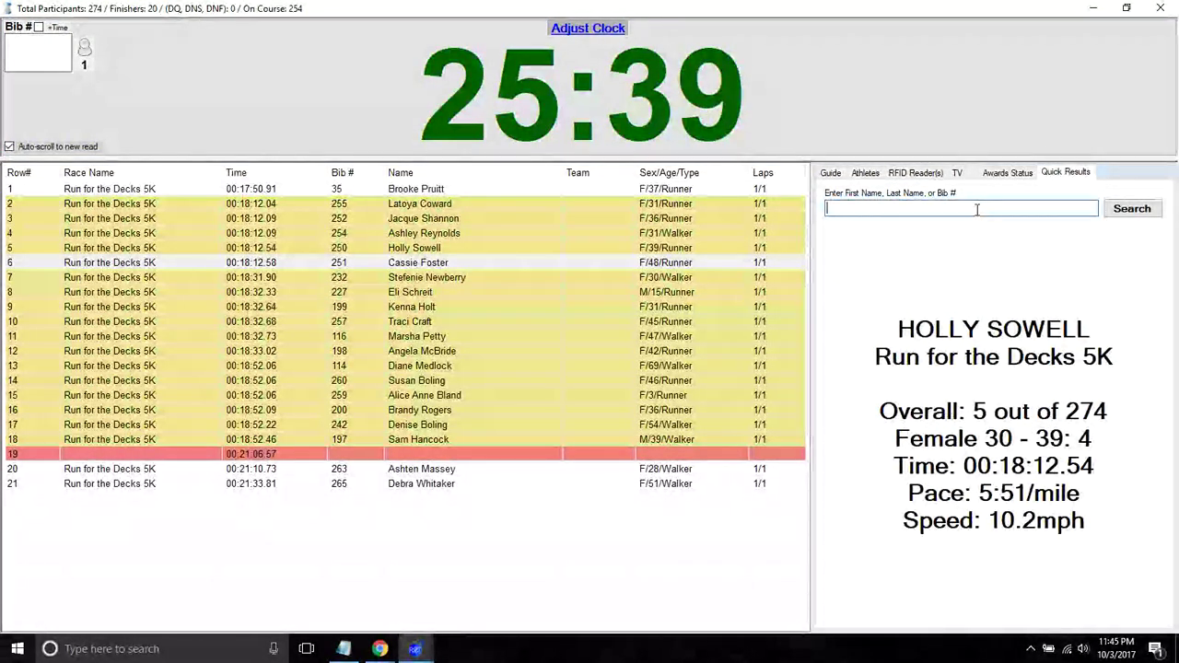
{"action": "type", "text": "cassie"}
{"action": "key", "text": "Return"}
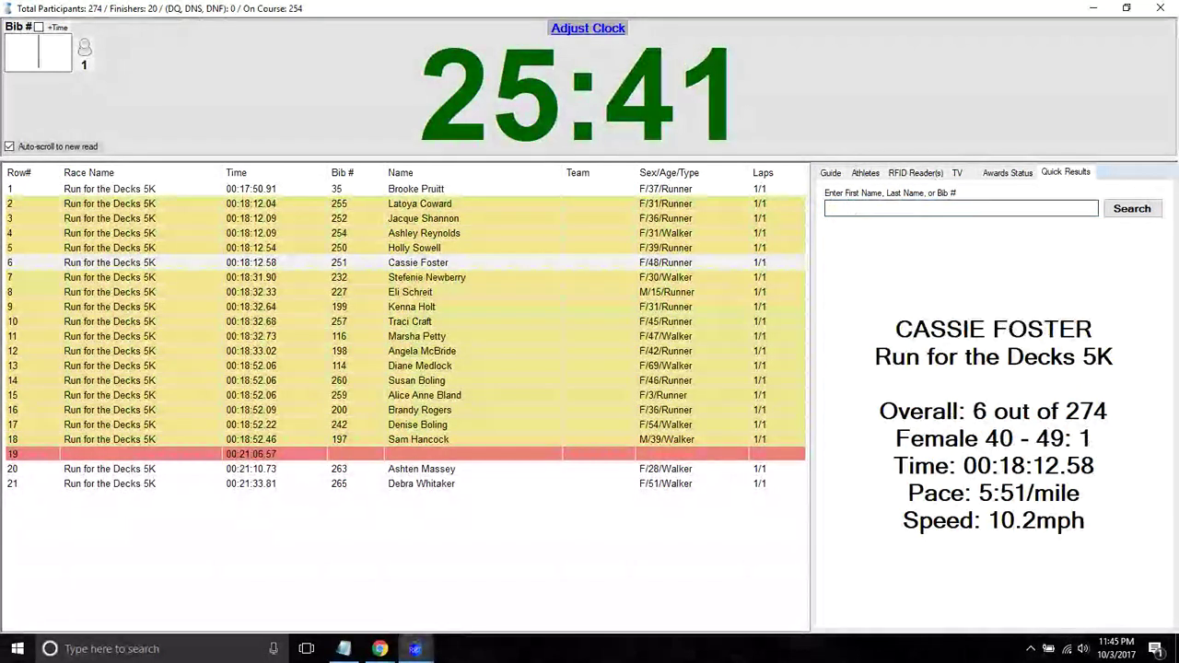
{"action": "left_click", "coordinate": [830, 172]}
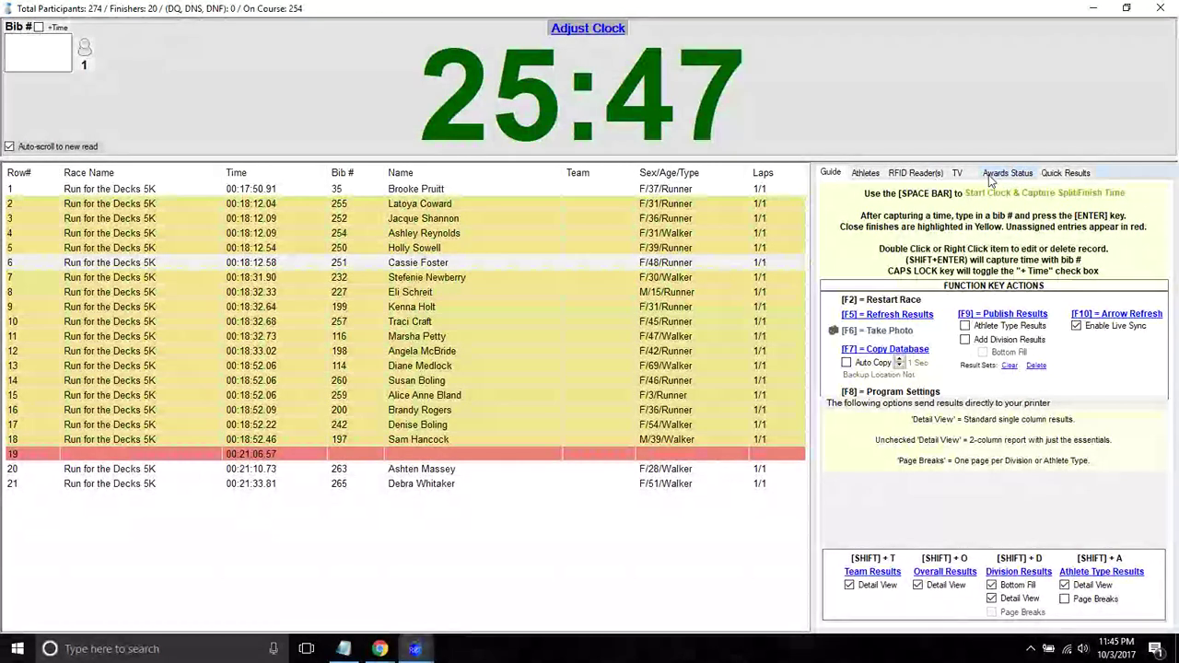
- Show the RFID Reader(s) page while the connected Thinkify Reader records chip reads
{"action": "left_click", "coordinate": [926, 173]}
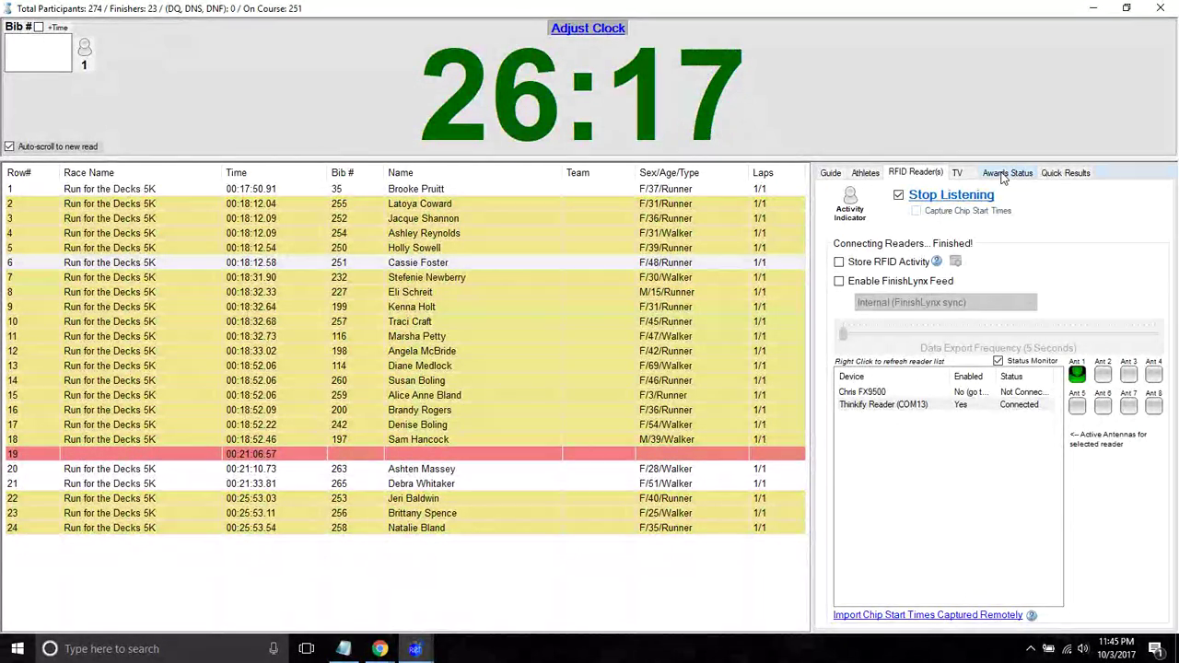
- Check remaining awards per division, then restart the race with Ctrl+R, clearing all results
{"action": "left_click", "coordinate": [1016, 172]}
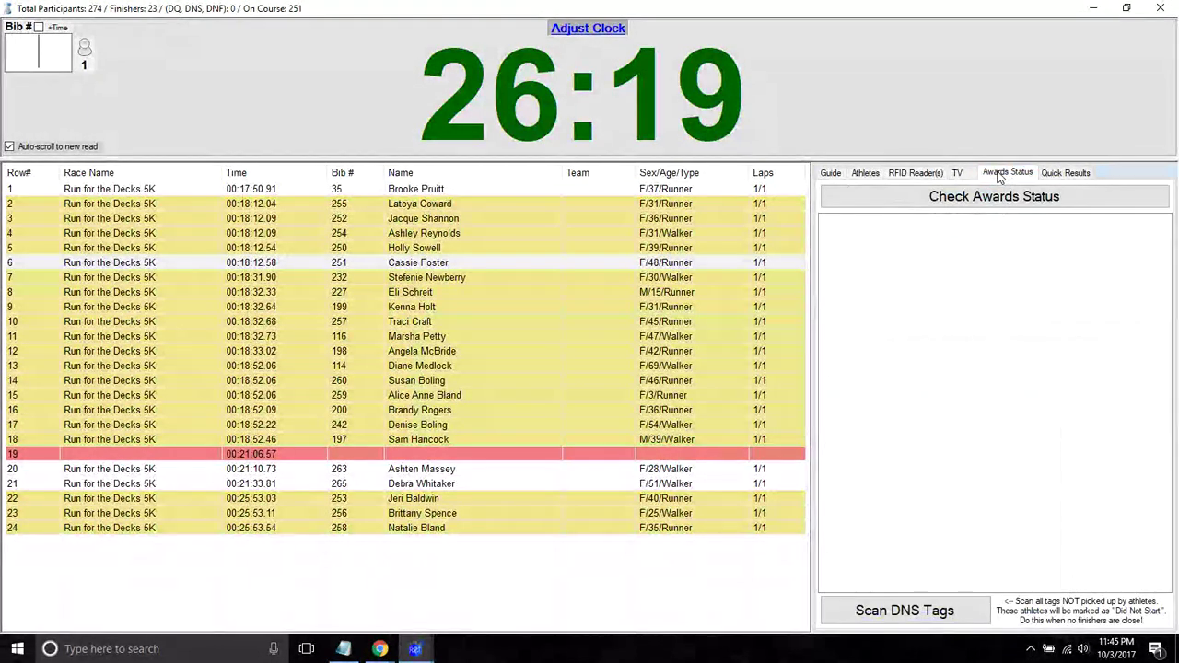
{"action": "left_click", "coordinate": [961, 198]}
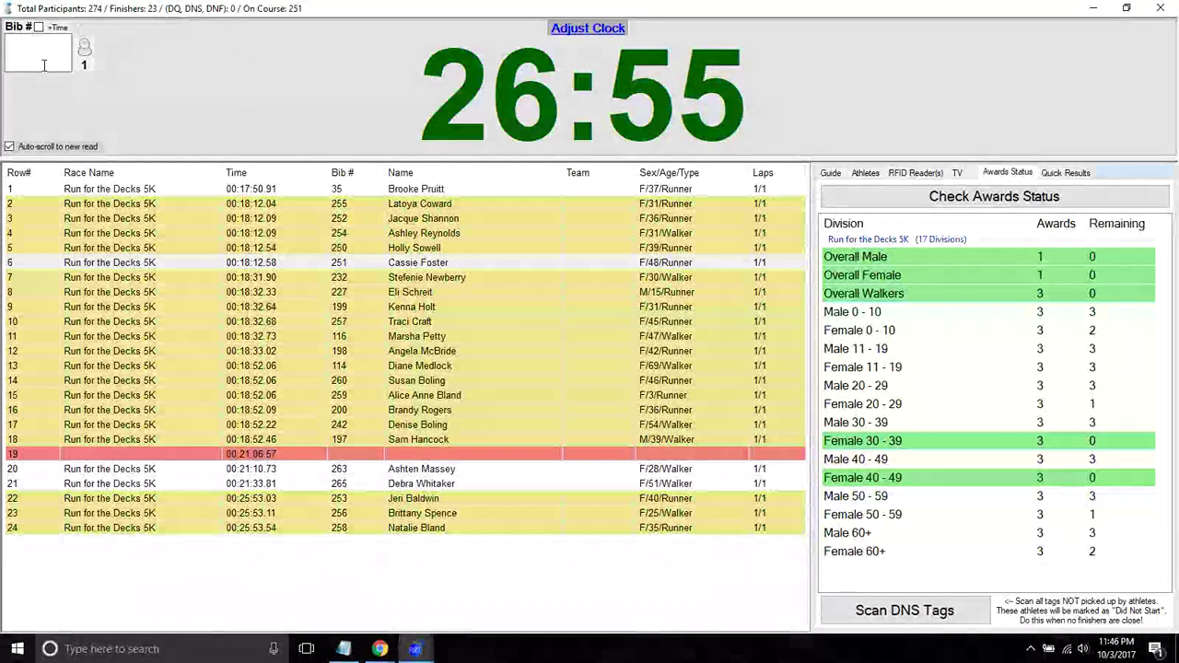
{"action": "key", "text": "ctrl+r"}
{"action": "key", "text": "Return"}
{"action": "key", "text": "Return"}
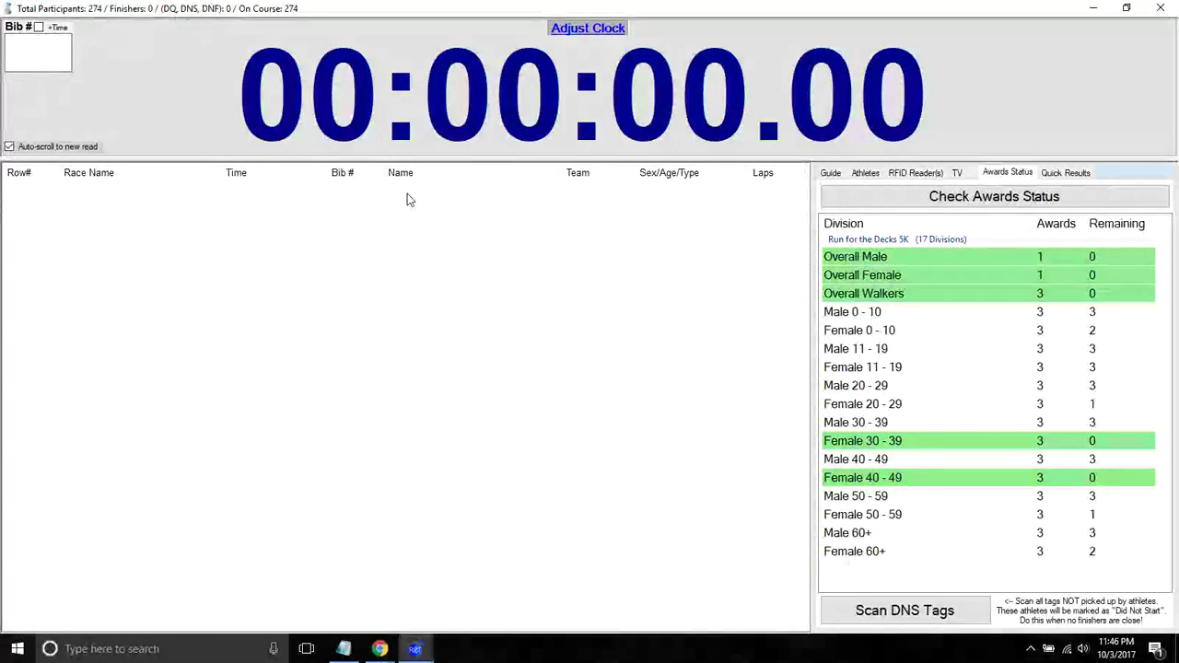
- Recheck the awards status after the restart and start the race clock from 00:00
{"action": "left_click", "coordinate": [889, 199]}
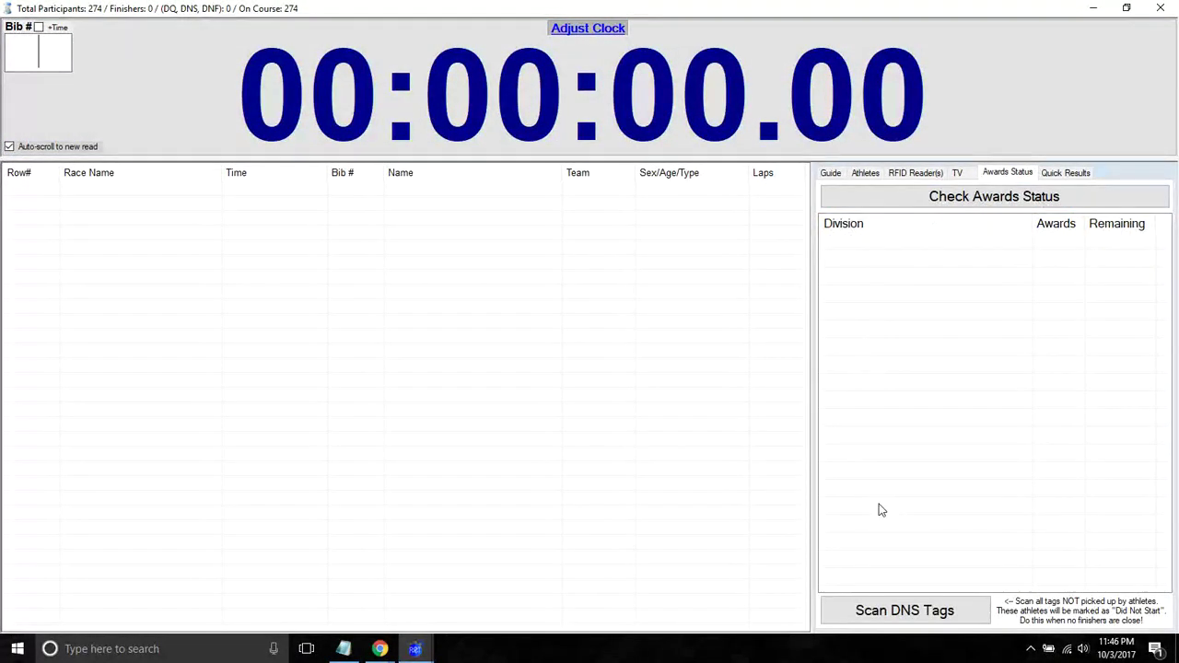
{"action": "left_click", "coordinate": [304, 140]}
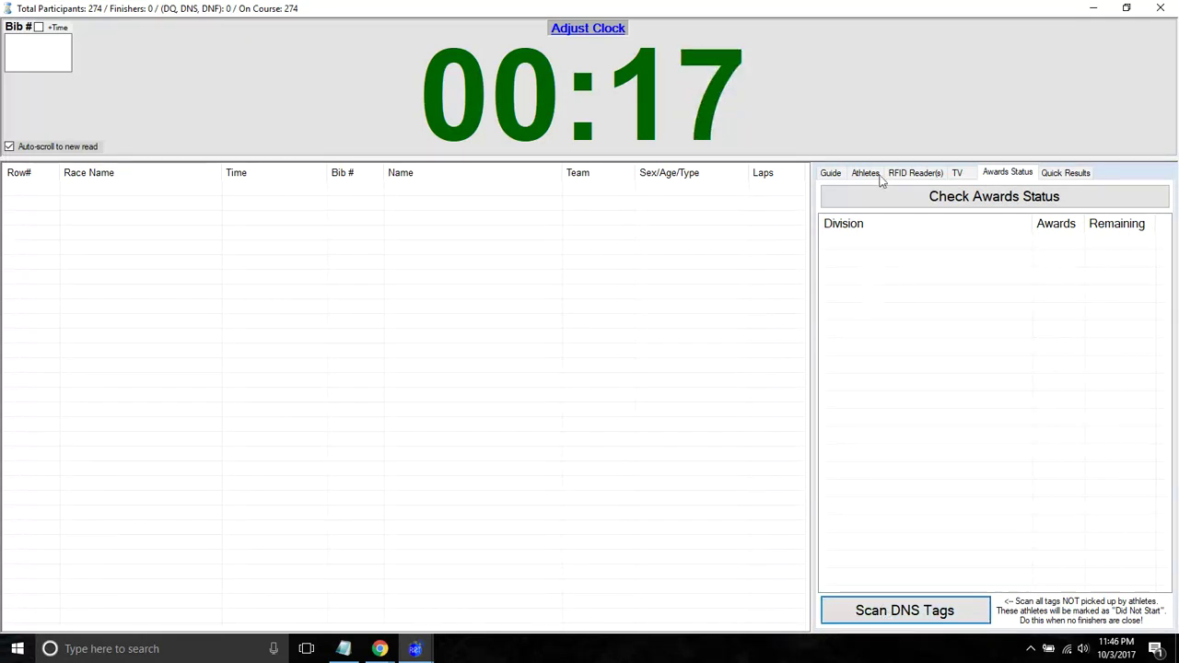
- Set the RFID reader listening, then start scanning Did Not Start tags from Awards Status
{"action": "left_click", "coordinate": [908, 175]}
{"action": "left_click", "coordinate": [902, 198]}
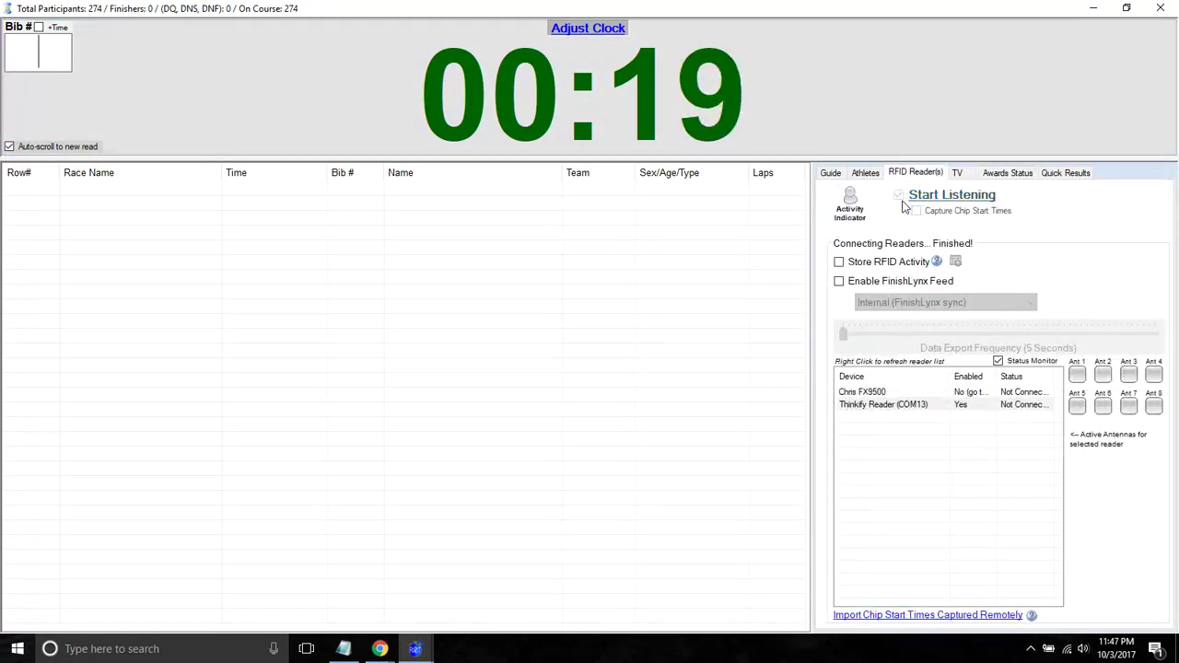
{"action": "left_click", "coordinate": [1006, 174]}
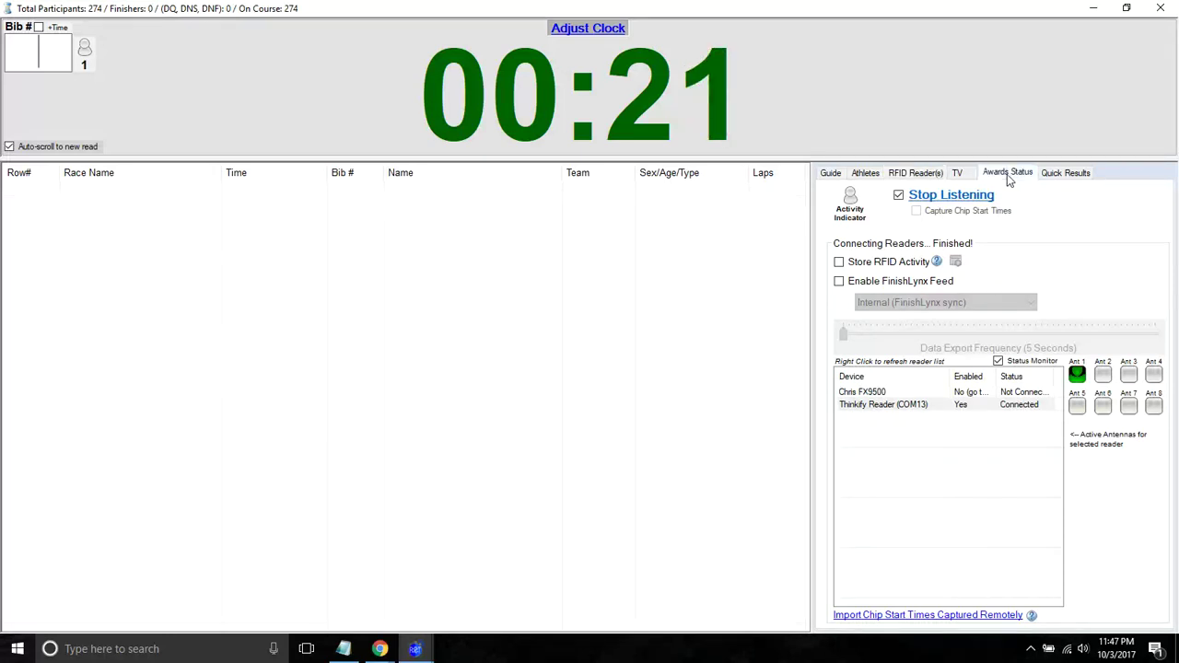
{"action": "left_click", "coordinate": [898, 614]}
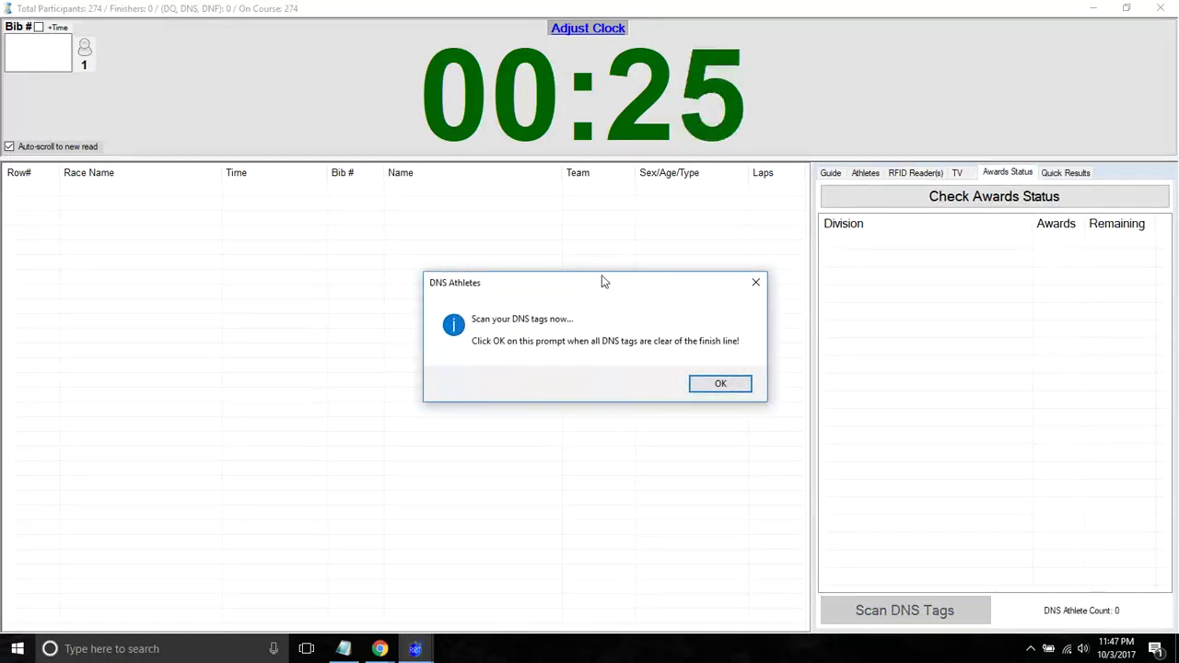
{"action": "left_click_drag", "start_coordinate": [603, 281], "coordinate": [589, 281]}
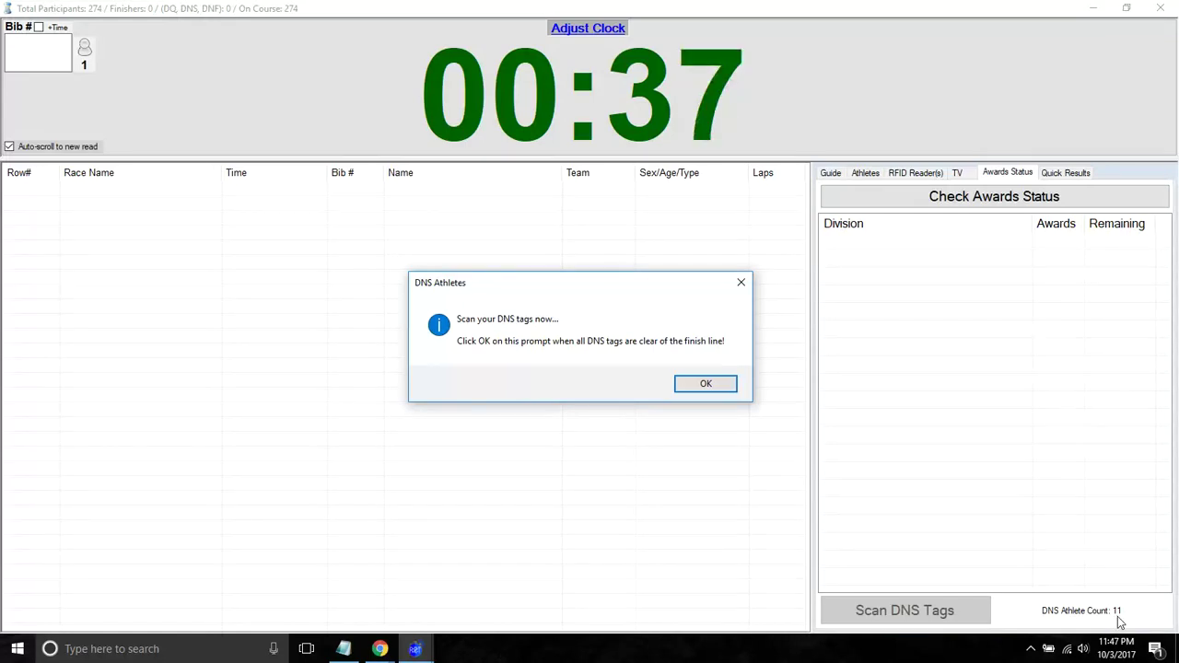
- Finish the DNS tag scan and clear the Did Not Start mark on bib 255
{"action": "left_click", "coordinate": [719, 390]}
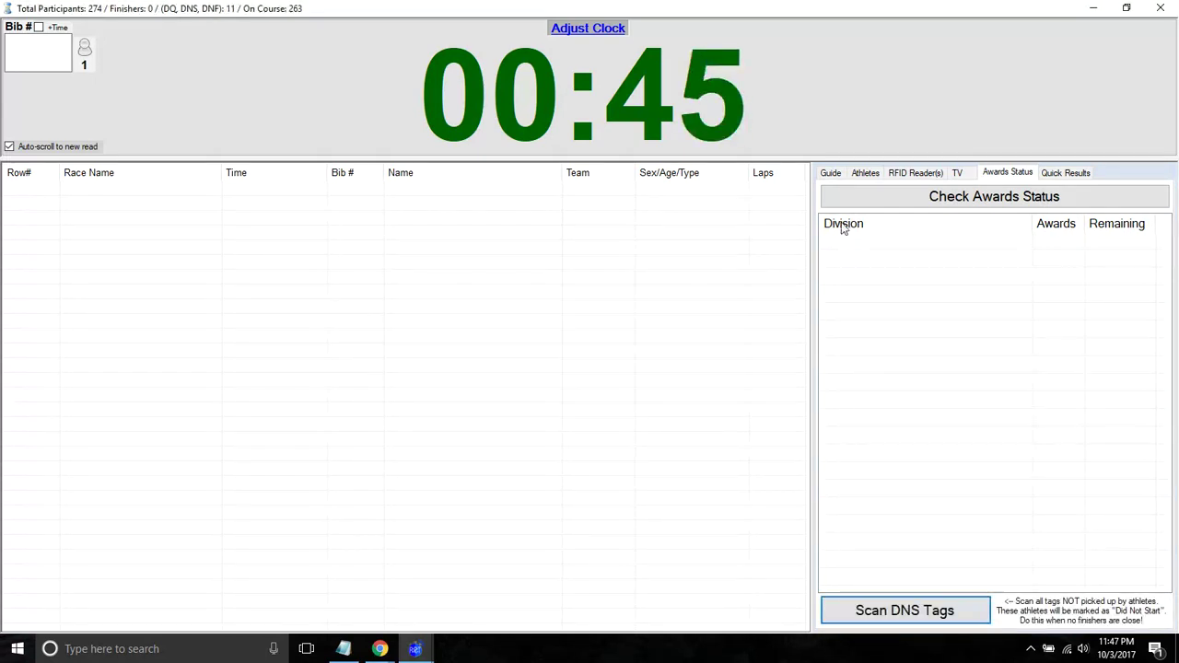
{"action": "left_click", "coordinate": [868, 175]}
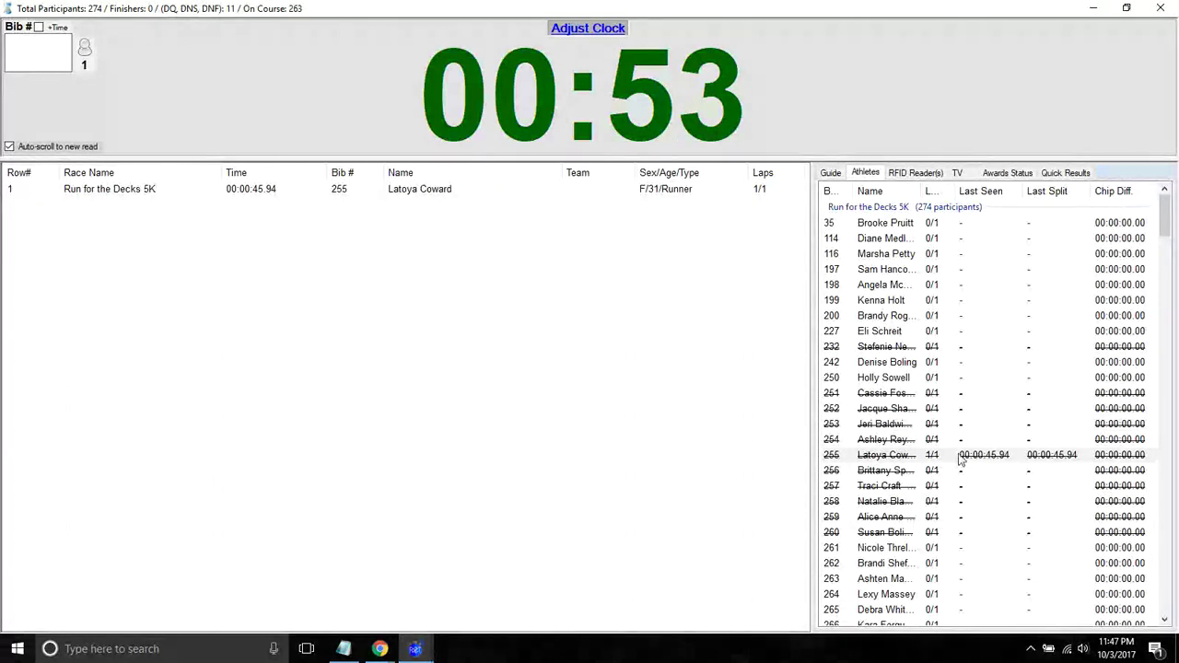
{"action": "right_click", "coordinate": [880, 456]}
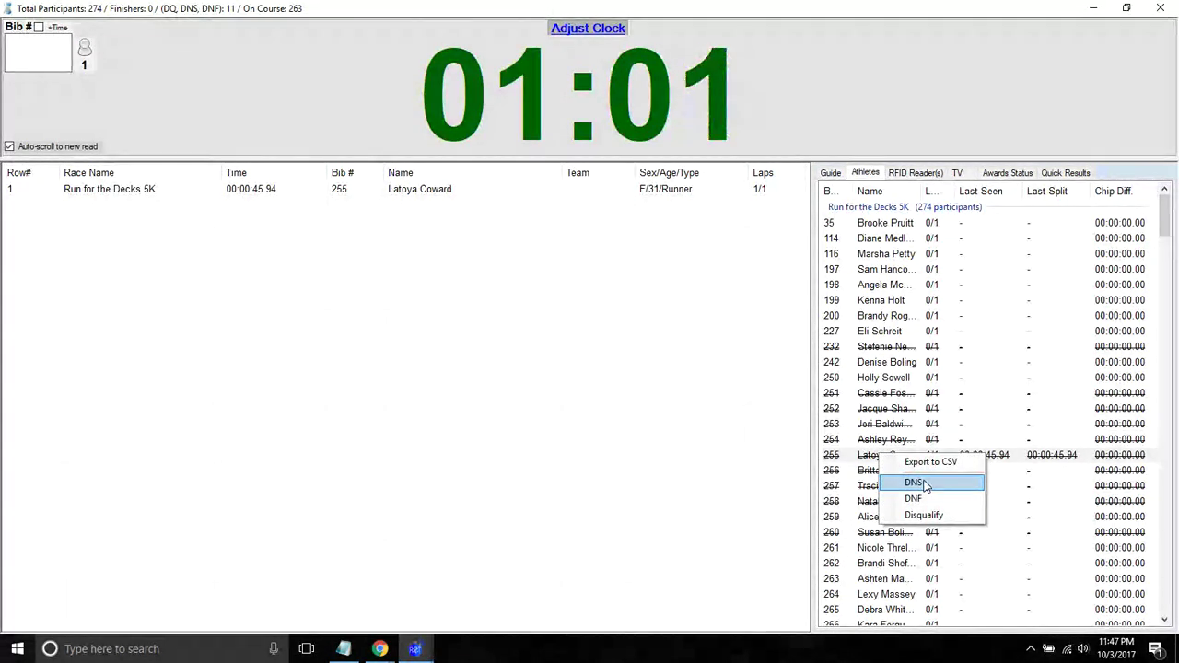
{"action": "left_click", "coordinate": [926, 485]}
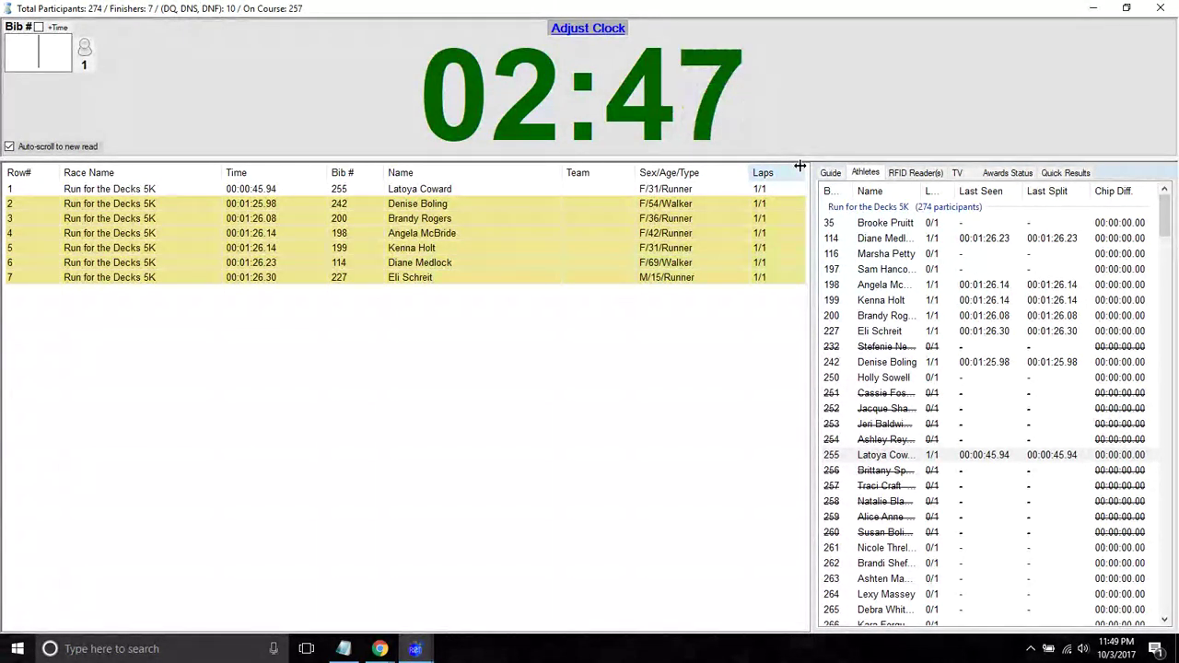
- Restart Run for the Decks 5K with Ctrl+R, then close the clock screen, confirming timing is finished
{"action": "key", "text": "ctrl+r"}
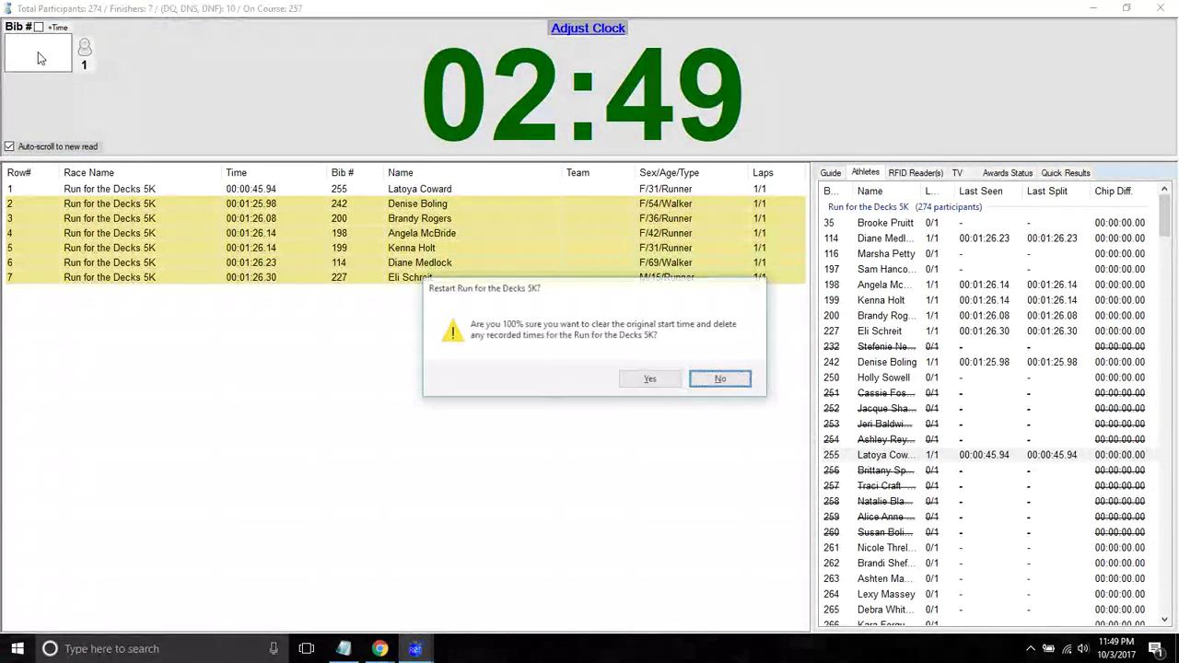
{"action": "key", "text": "Return"}
{"action": "key", "text": "Return"}
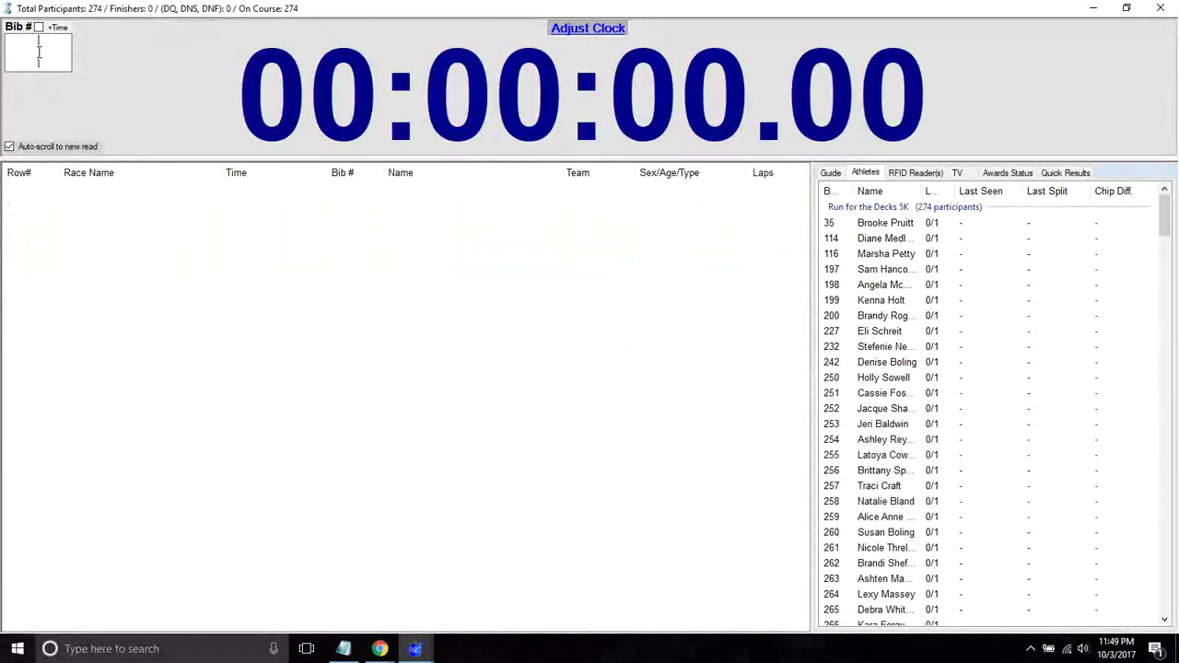
{"action": "left_click", "coordinate": [1160, 8]}
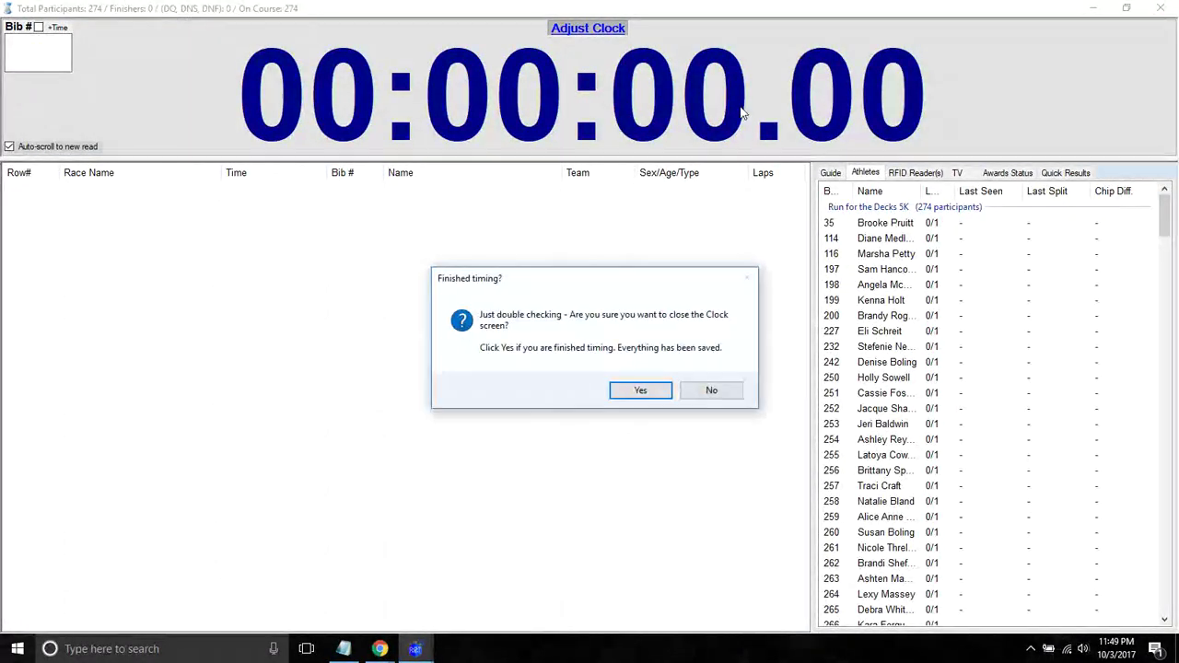
{"action": "left_click", "coordinate": [617, 387]}
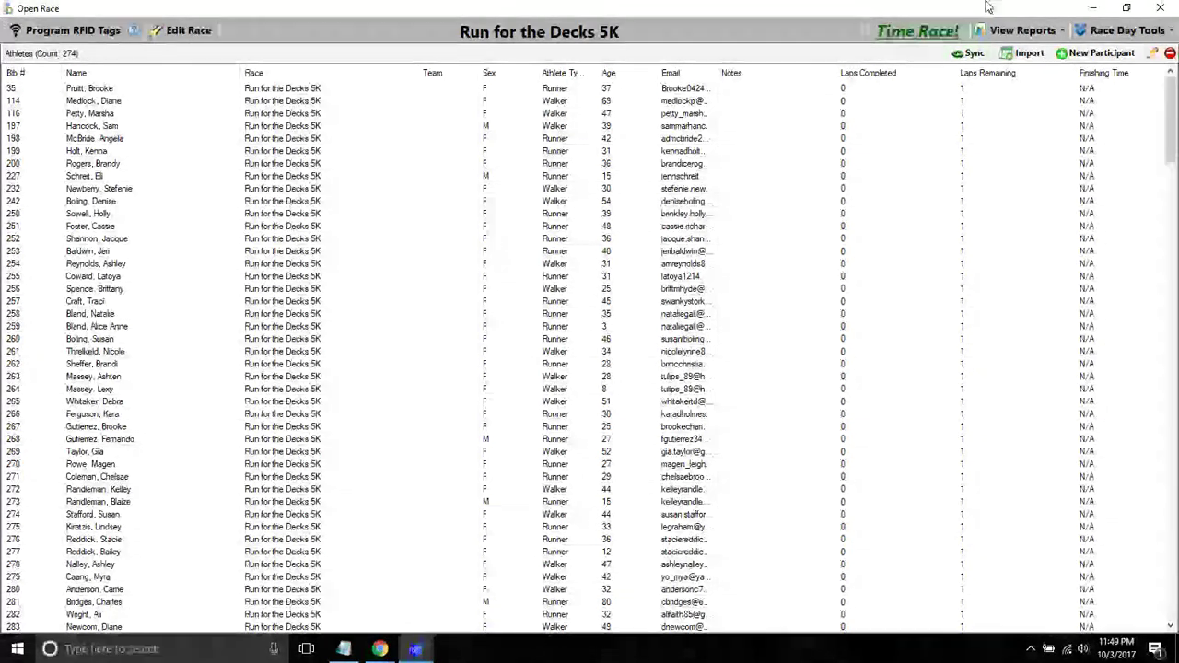
- Close the race list, check the Current Database Location path in Settings, and open Run For The Decks
{"action": "left_click", "coordinate": [1160, 8]}
{"action": "left_click", "coordinate": [723, 32]}
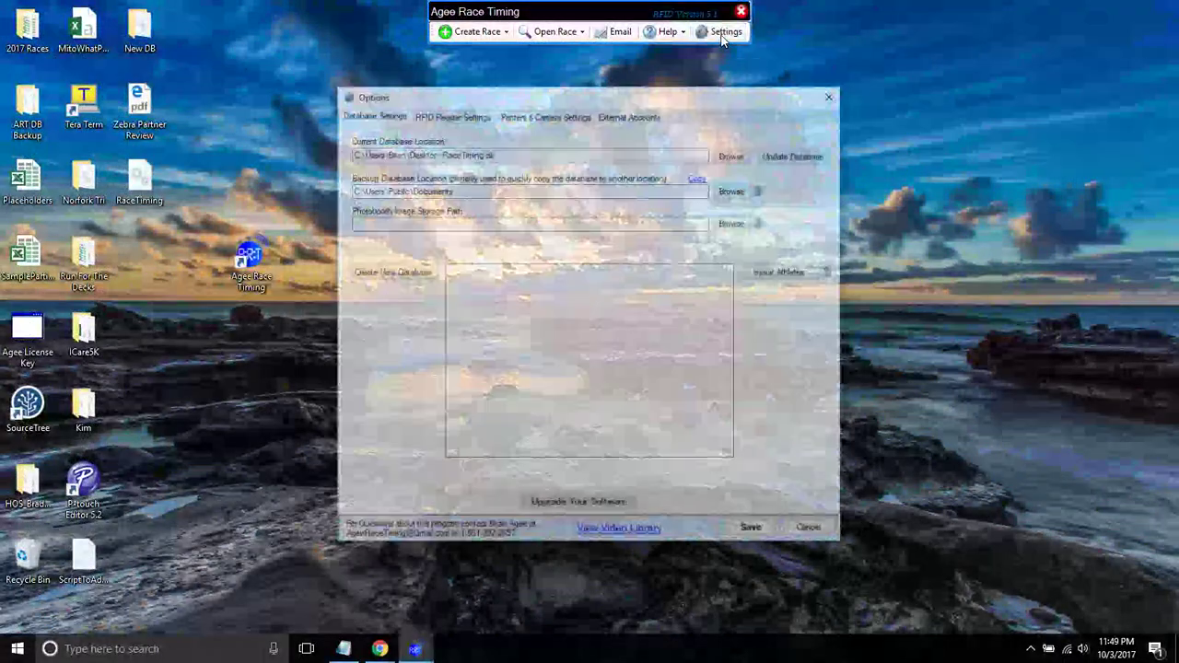
{"action": "left_click_drag", "start_coordinate": [447, 154], "coordinate": [458, 154]}
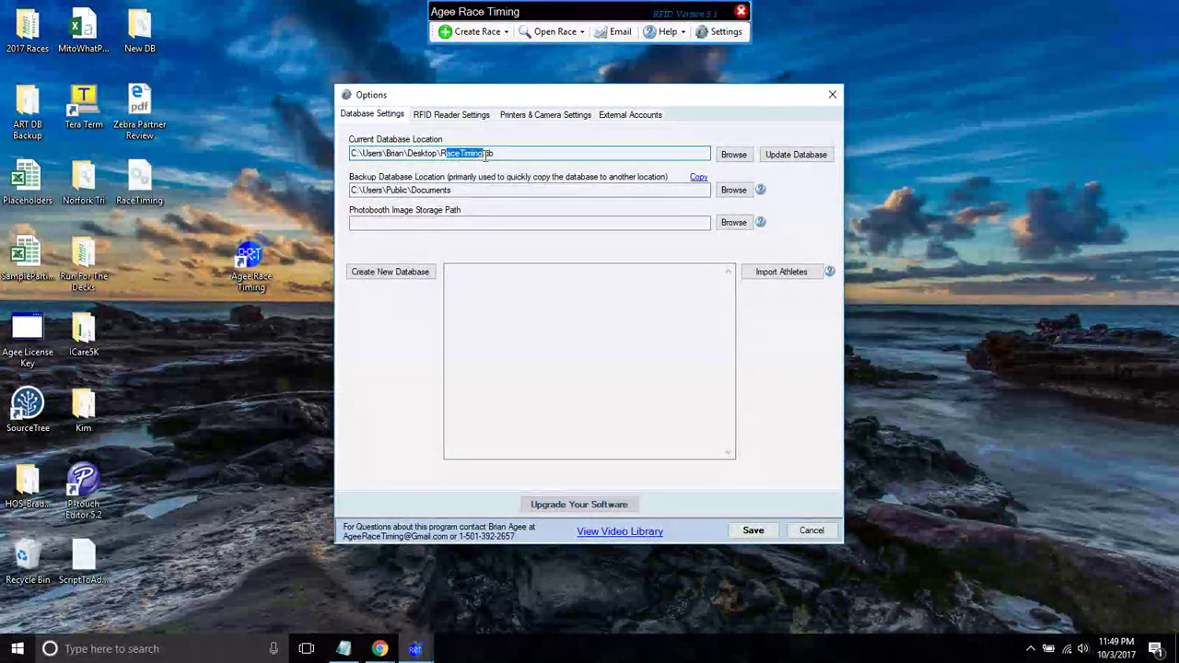
{"action": "left_click", "coordinate": [499, 155]}
{"action": "left_click_drag", "start_coordinate": [388, 154], "coordinate": [482, 153]}
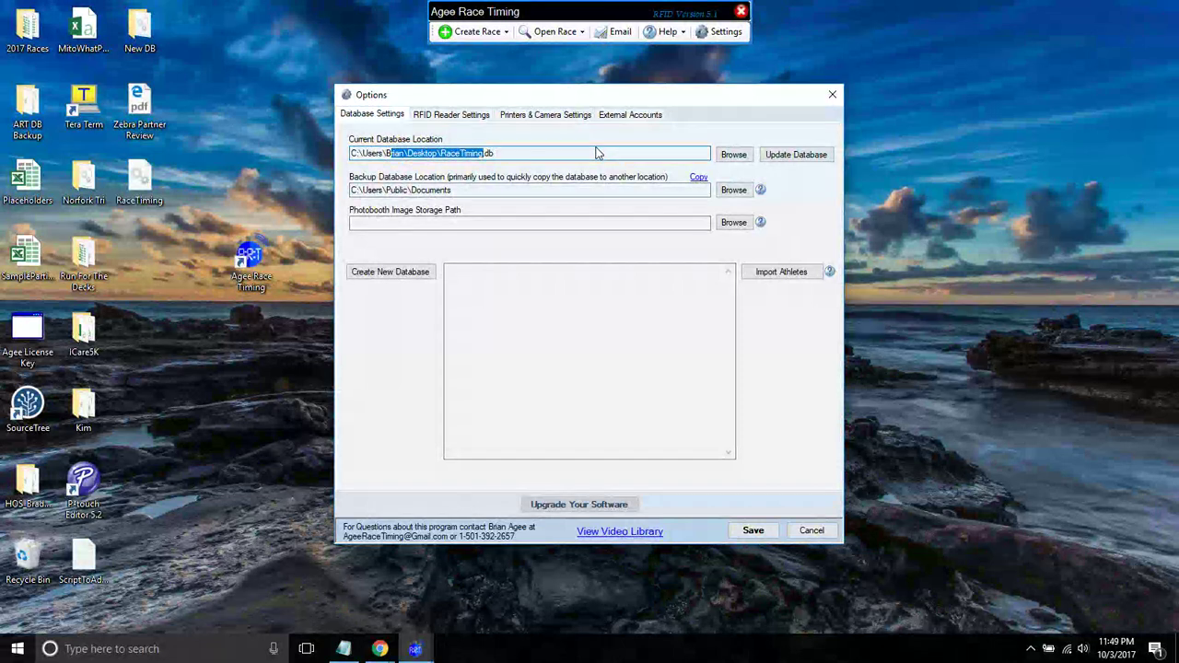
{"action": "left_click", "coordinate": [143, 187]}
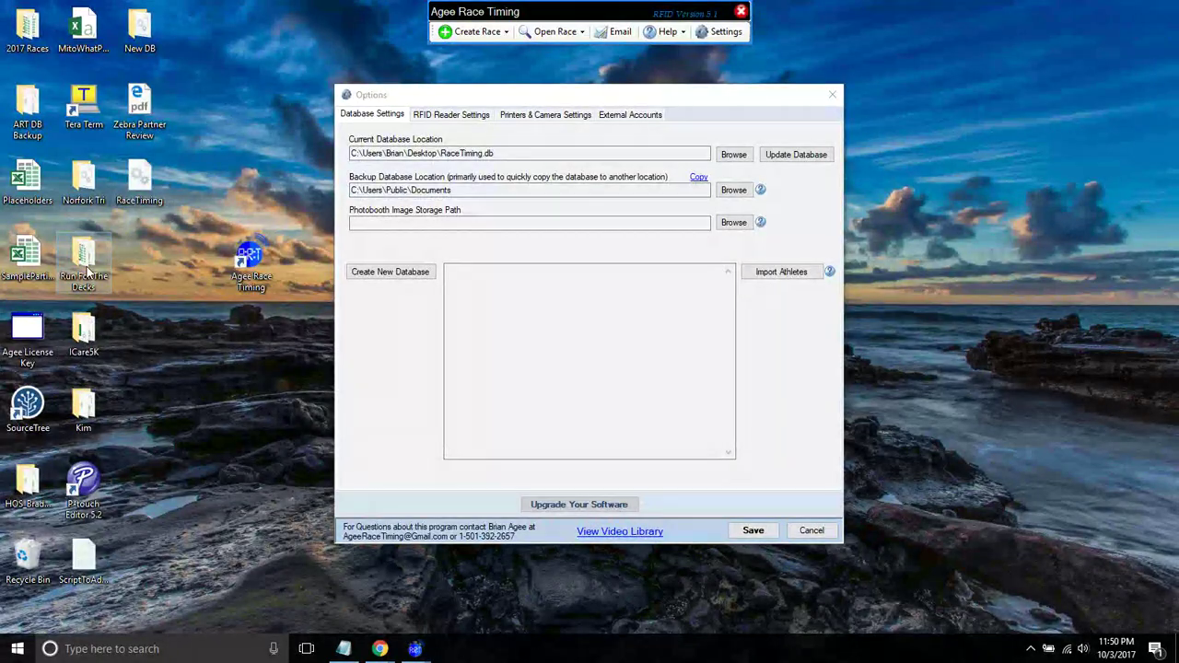
{"action": "double_click", "coordinate": [83, 263]}
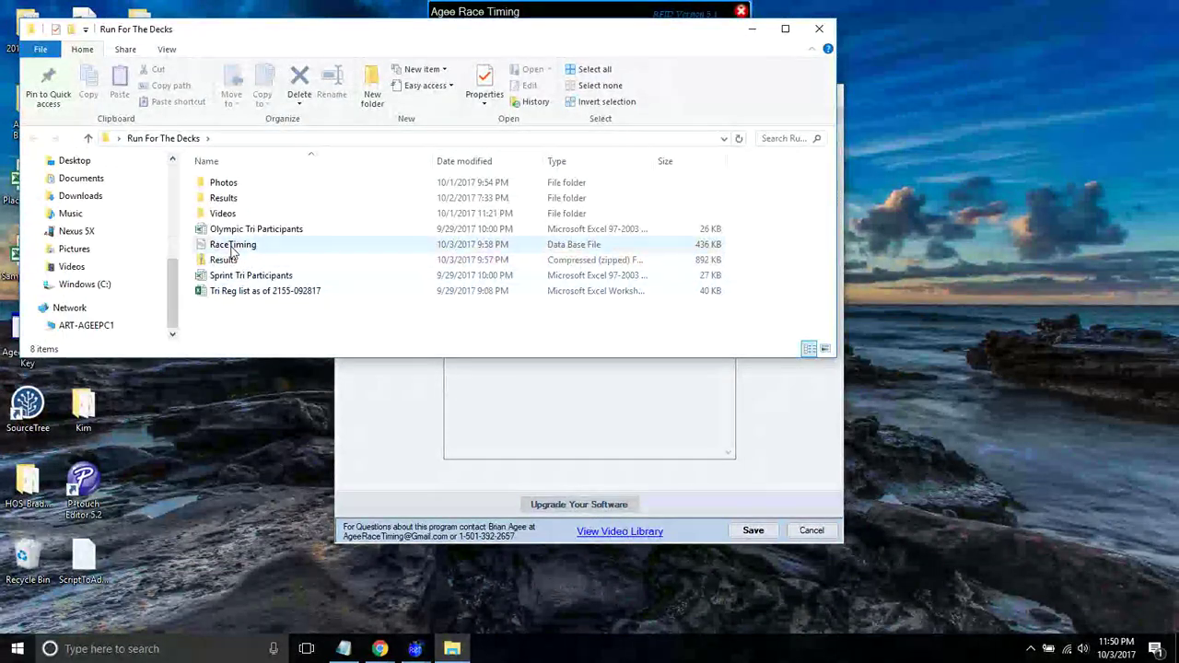
- Select the RaceTiming file, close that folder, then browse Norfork Tri > Results and close it
{"action": "left_click", "coordinate": [235, 245]}
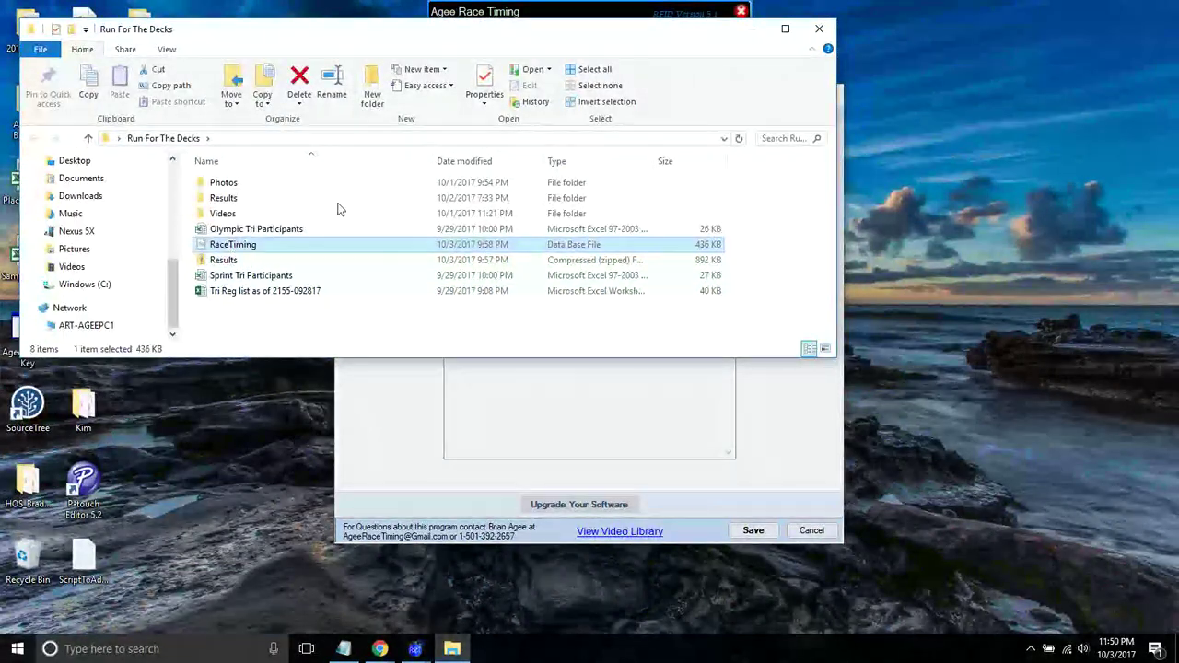
{"action": "left_click", "coordinate": [820, 31]}
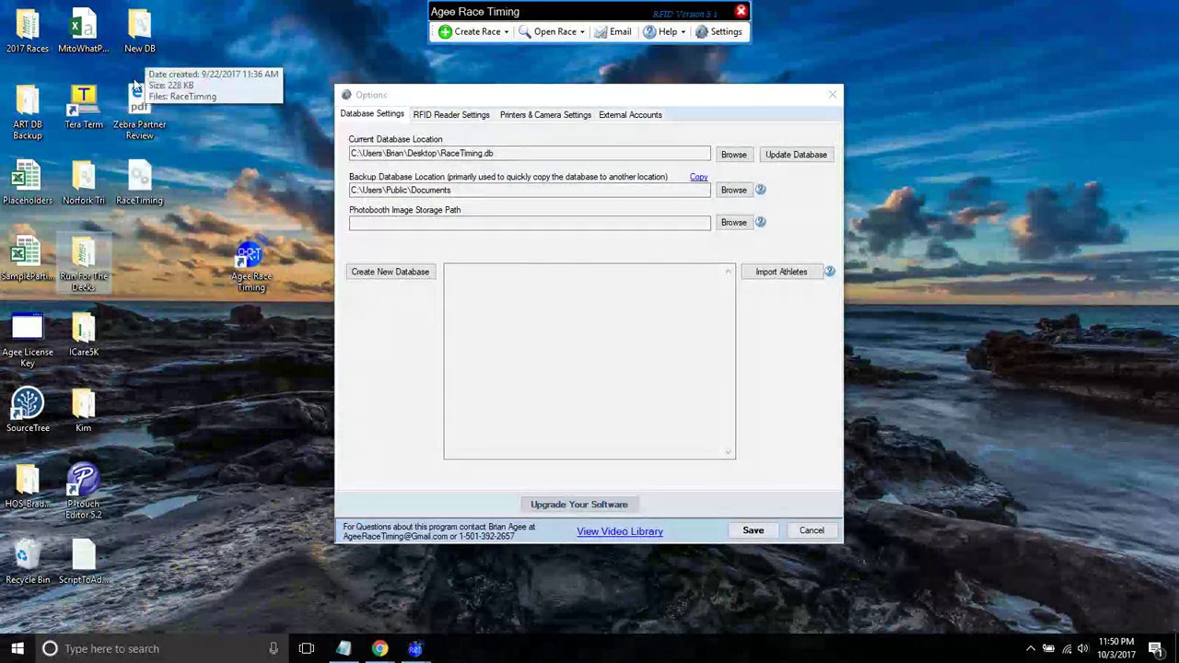
{"action": "double_click", "coordinate": [83, 180]}
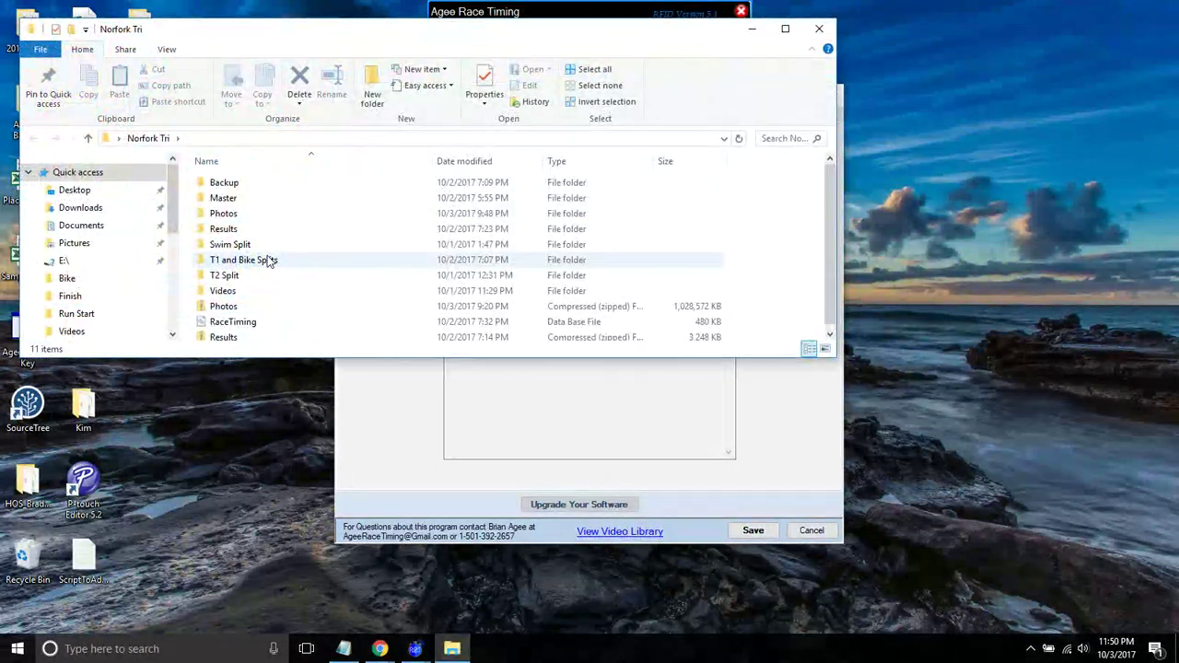
{"action": "left_click_drag", "start_coordinate": [260, 359], "coordinate": [260, 426]}
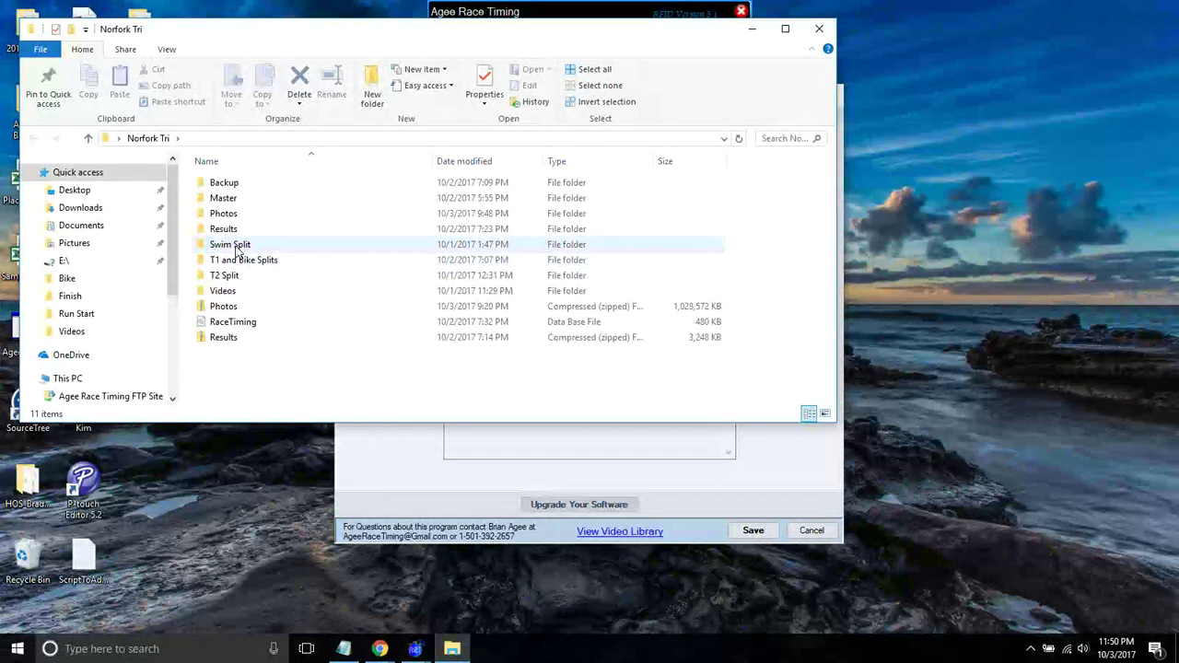
{"action": "double_click", "coordinate": [225, 229]}
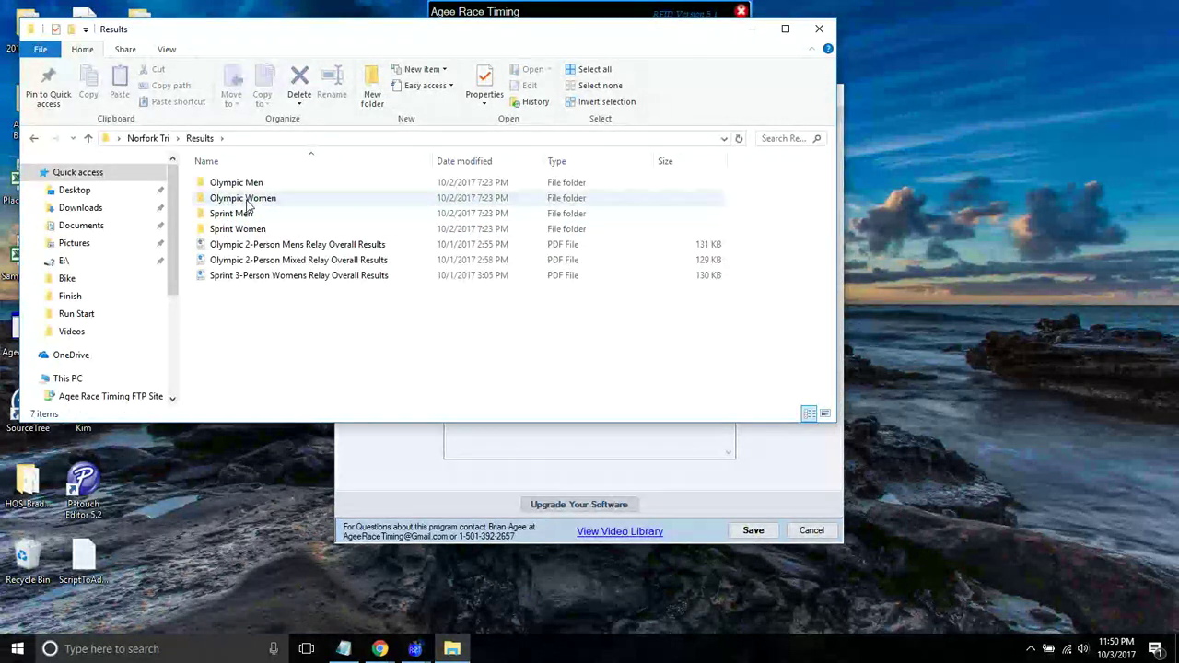
{"action": "left_click", "coordinate": [819, 28]}
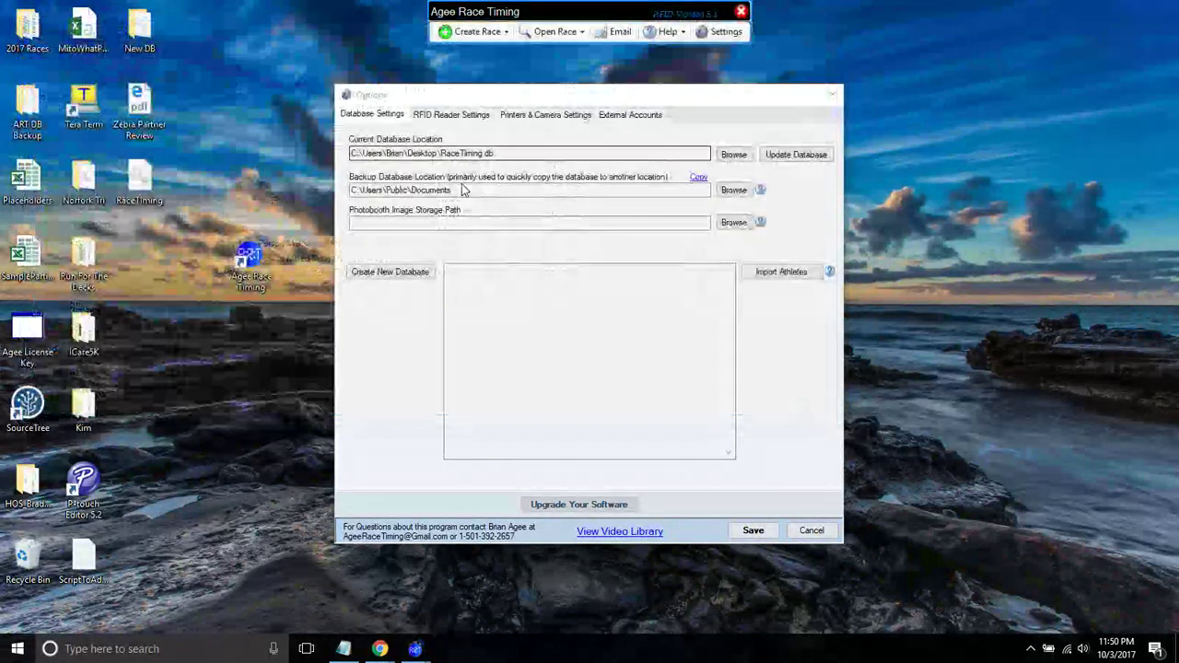
- Close the database Options dialog and bring up the list of saved races
{"action": "left_click_drag", "start_coordinate": [437, 153], "coordinate": [516, 152]}
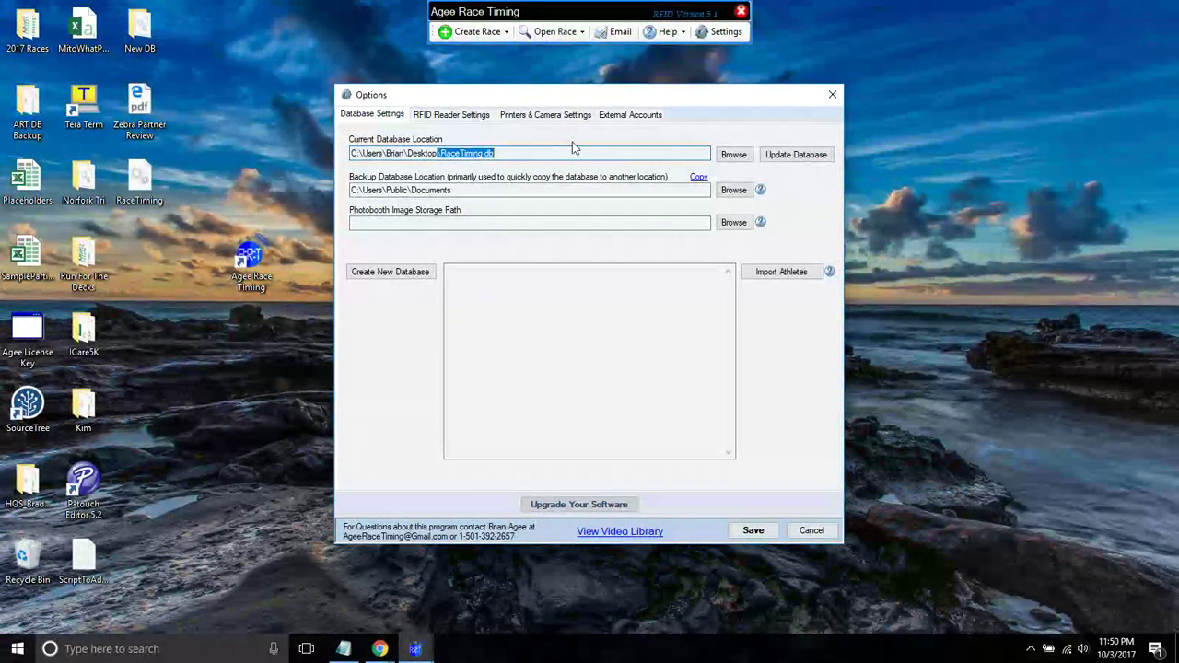
{"action": "left_click", "coordinate": [830, 92]}
{"action": "left_click", "coordinate": [557, 33]}
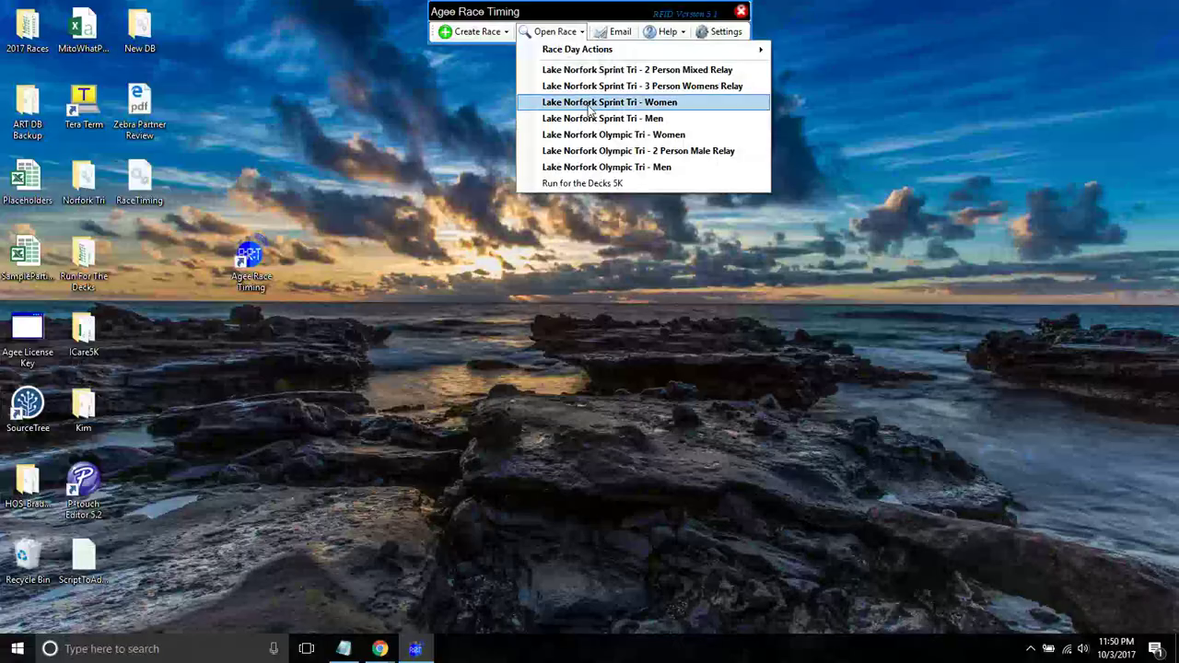
- Open the Run for the Decks 5K race, minimize it, and check the RaceTiming file's context options
{"action": "left_click", "coordinate": [614, 184]}
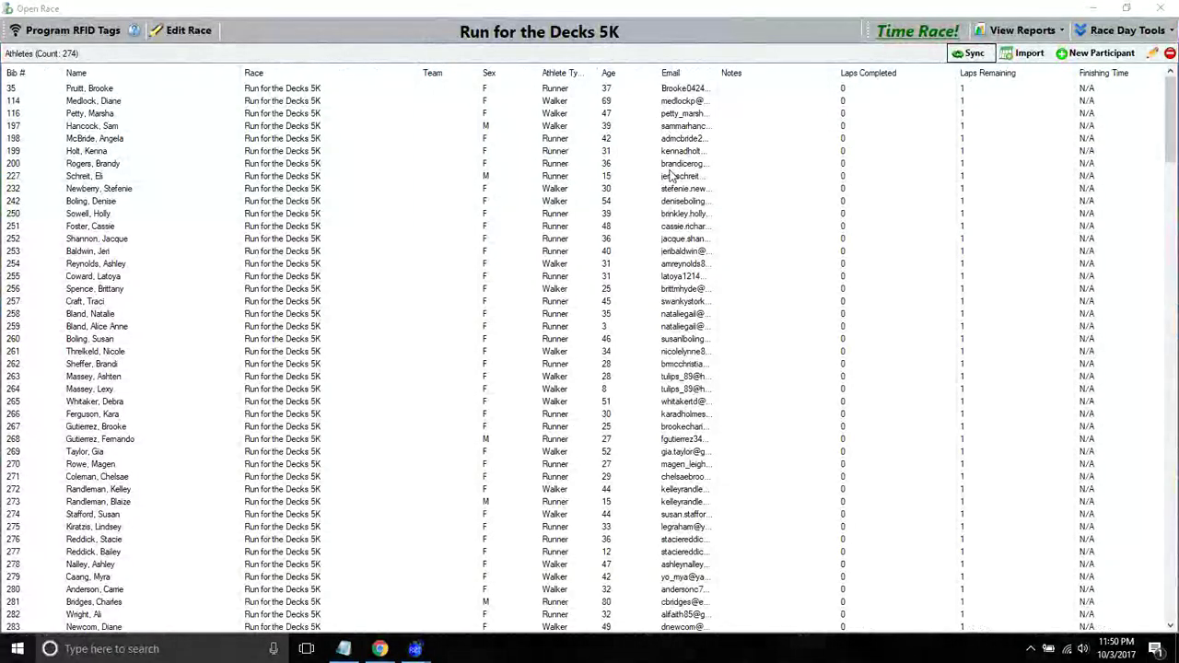
{"action": "left_click", "coordinate": [1094, 8]}
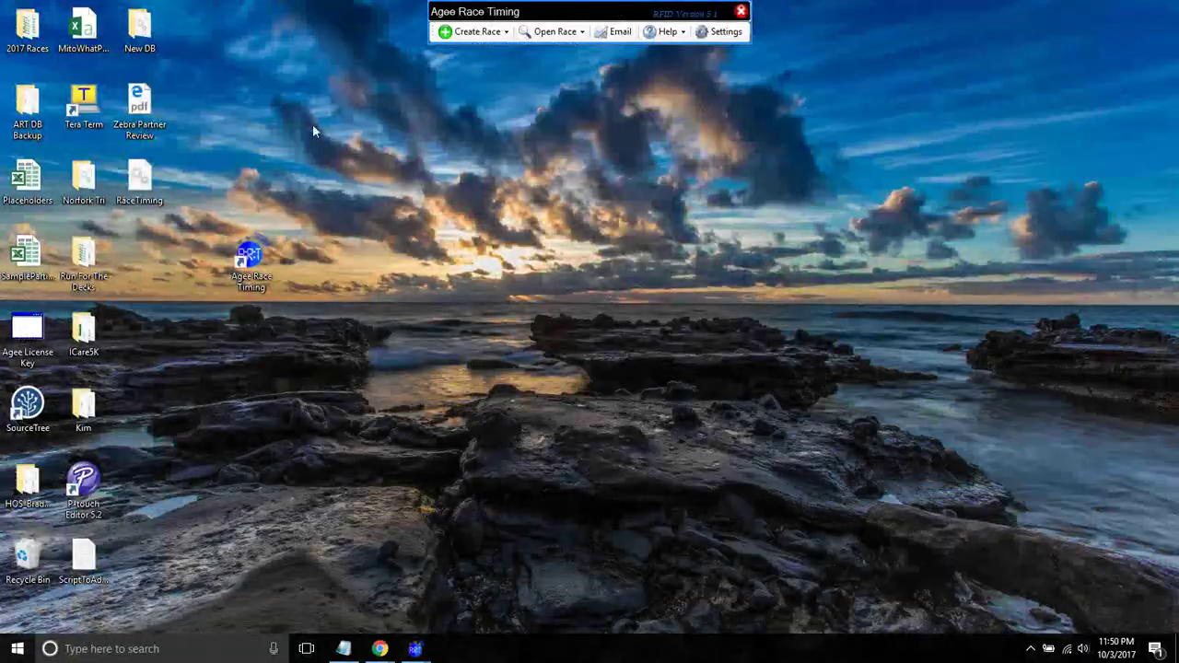
{"action": "right_click", "coordinate": [141, 180]}
{"action": "left_click", "coordinate": [324, 88]}
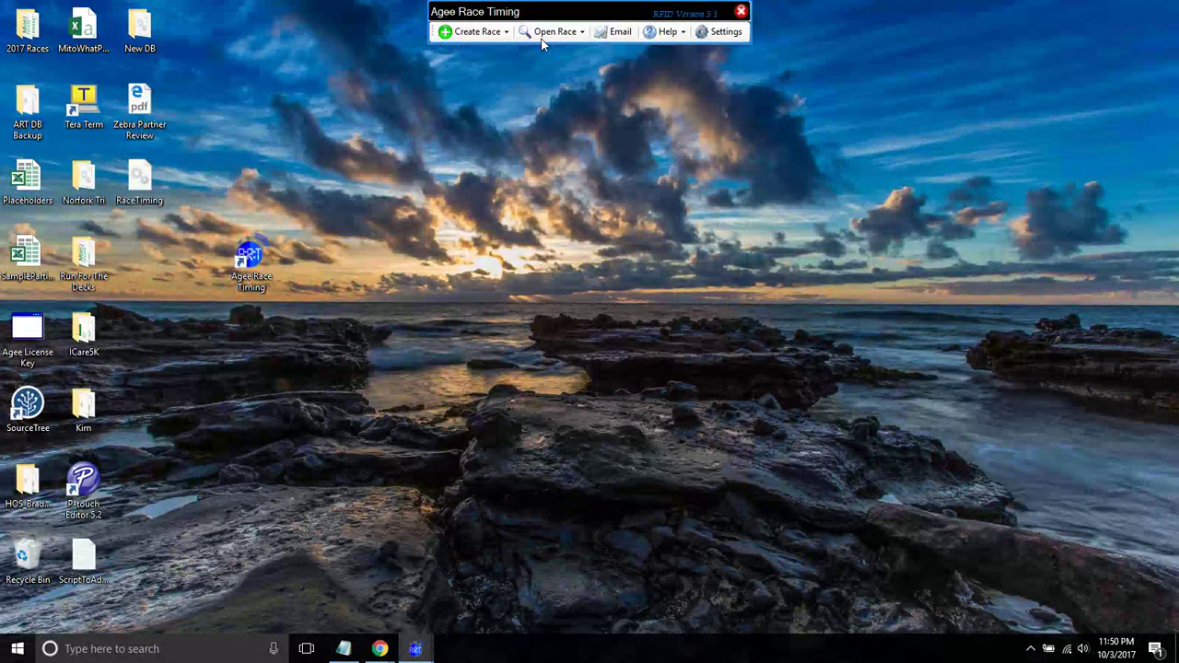
- Restore the athlete list and reveal Race Day Tools' Copy This Database > From This PC To A Memory Stick
{"action": "mouse_move", "coordinate": [415, 648]}
{"action": "left_click", "coordinate": [495, 574]}
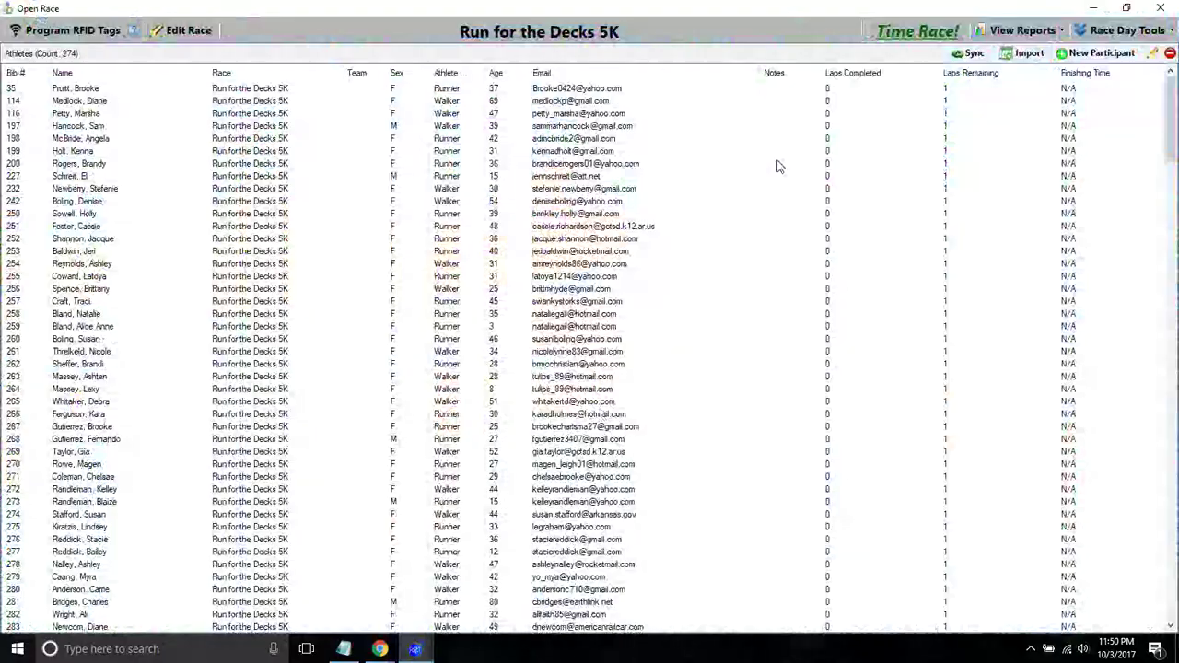
{"action": "left_click", "coordinate": [1126, 31]}
{"action": "mouse_move", "coordinate": [1112, 61]}
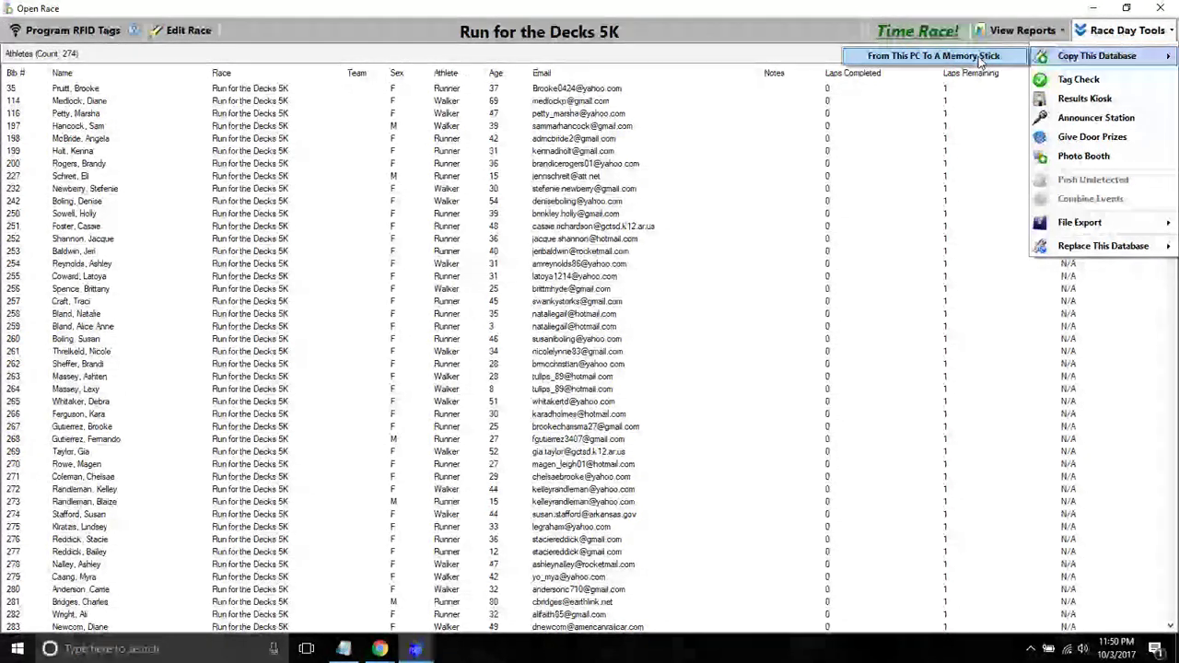
- Start copying the database to a memory stick, expand This PC > Windows (C:), then cancel
{"action": "left_click", "coordinate": [925, 58]}
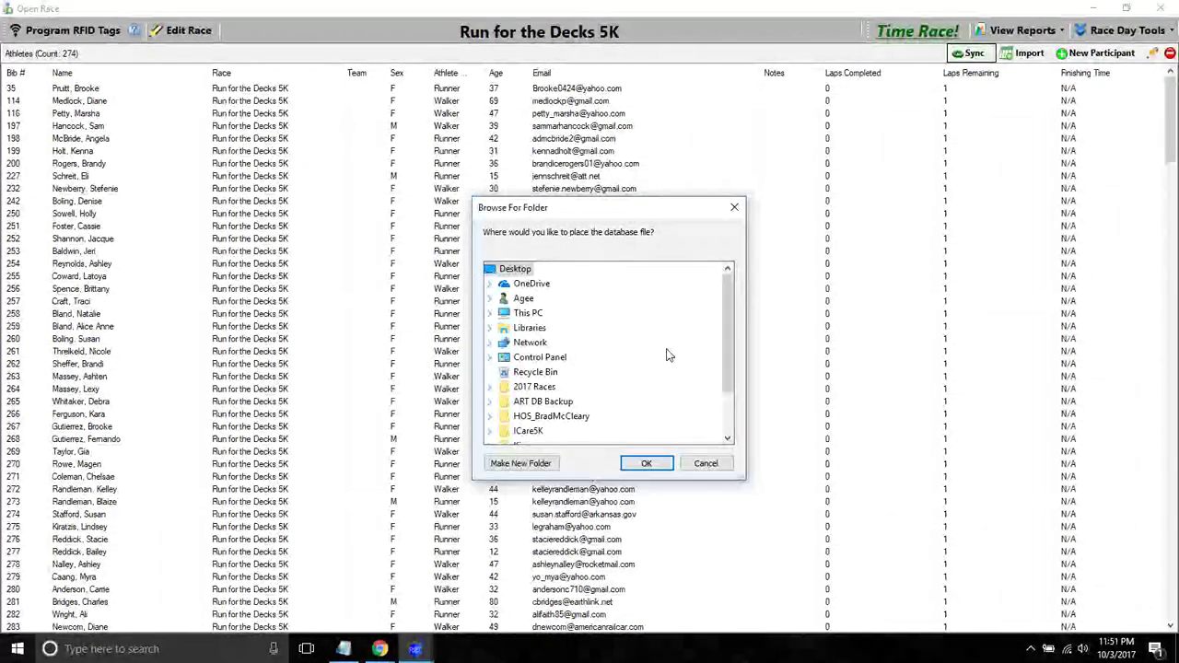
{"action": "scroll", "coordinate": [730, 313], "scroll_direction": "down", "scroll_amount": 2}
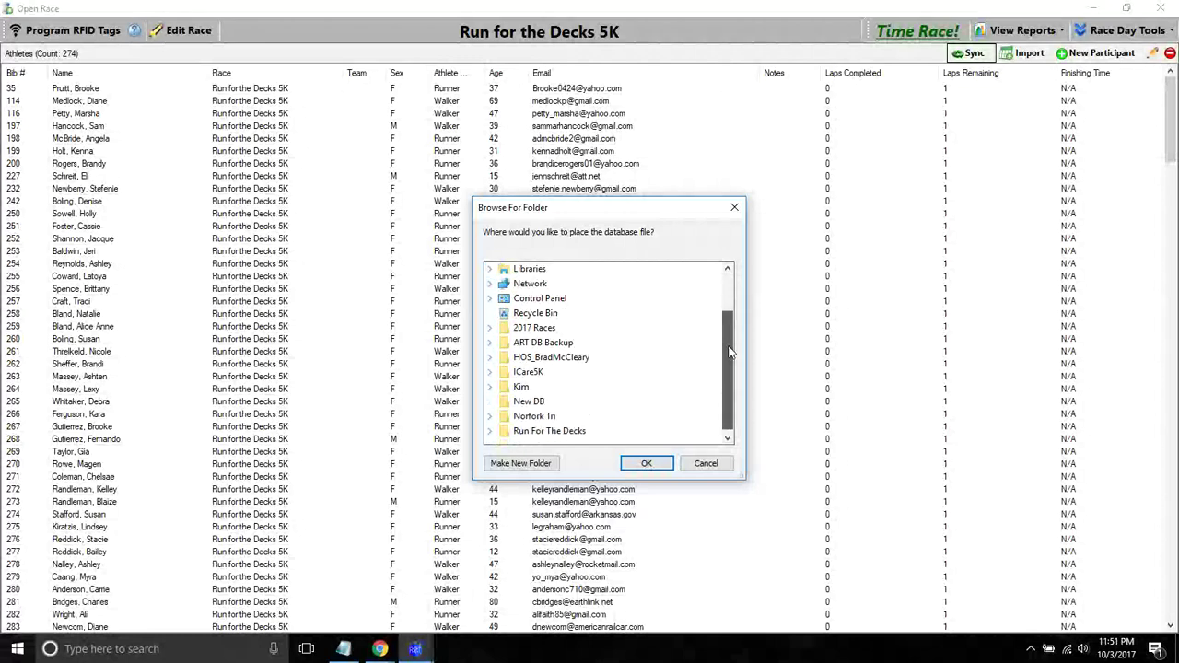
{"action": "scroll", "coordinate": [729, 314], "scroll_direction": "up", "scroll_amount": 2}
{"action": "double_click", "coordinate": [533, 313]}
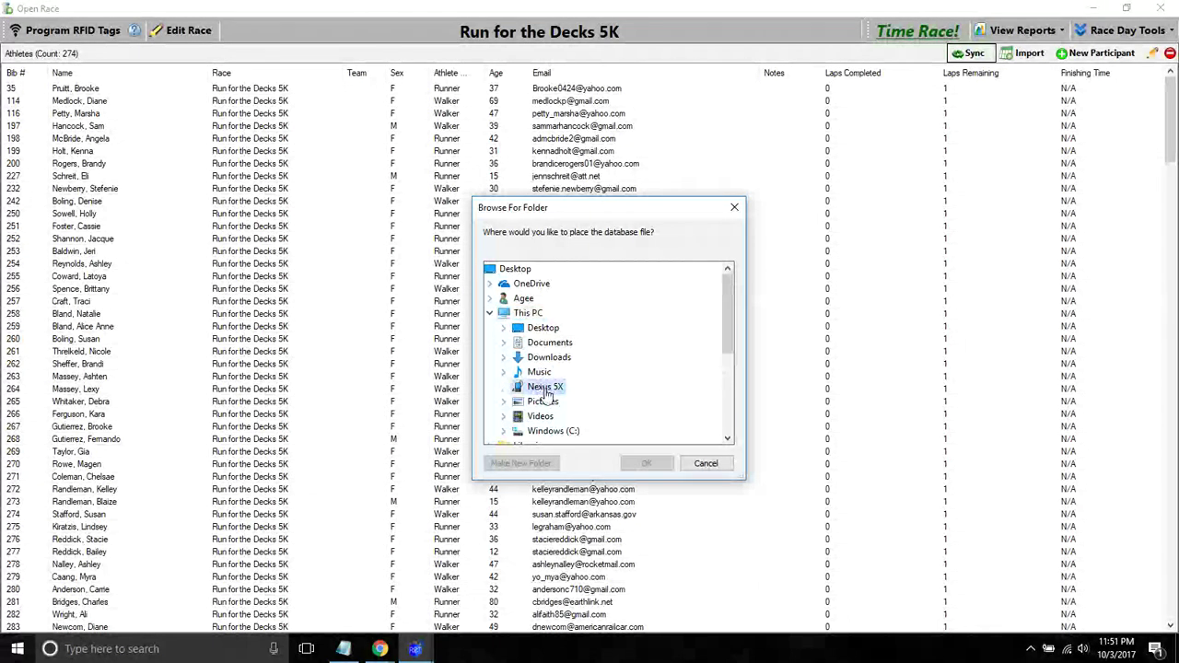
{"action": "double_click", "coordinate": [552, 430]}
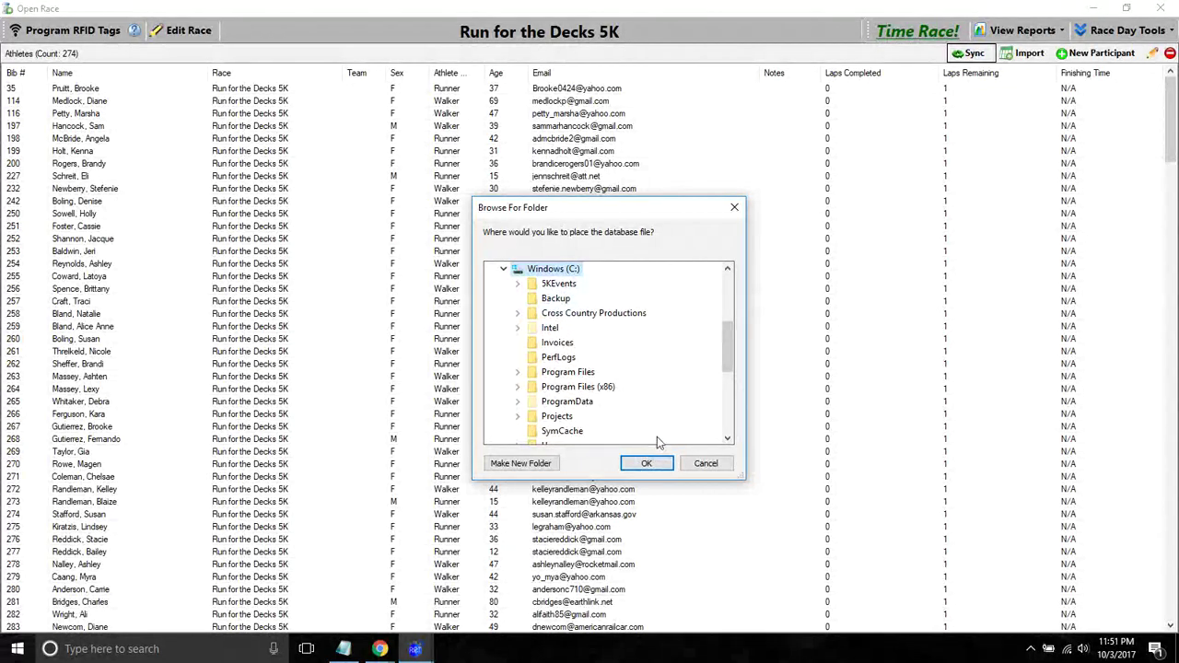
{"action": "left_click", "coordinate": [704, 464]}
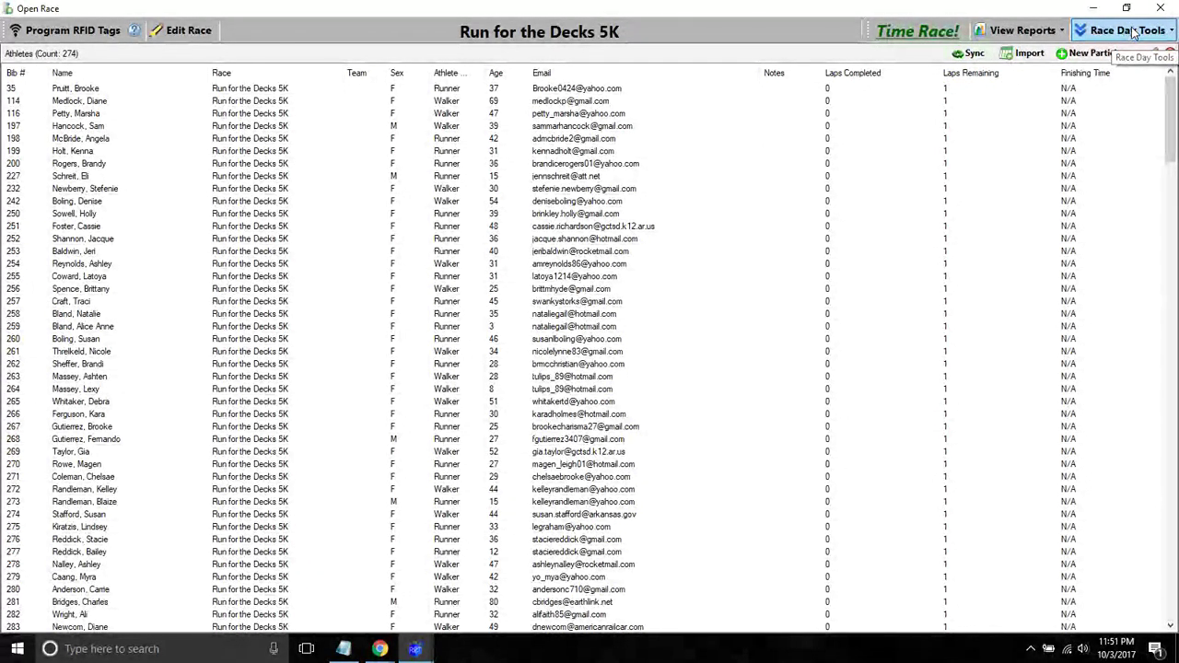
- Close the race's athlete list and look over the Open Race list of races and actions
{"action": "left_click", "coordinate": [1159, 8]}
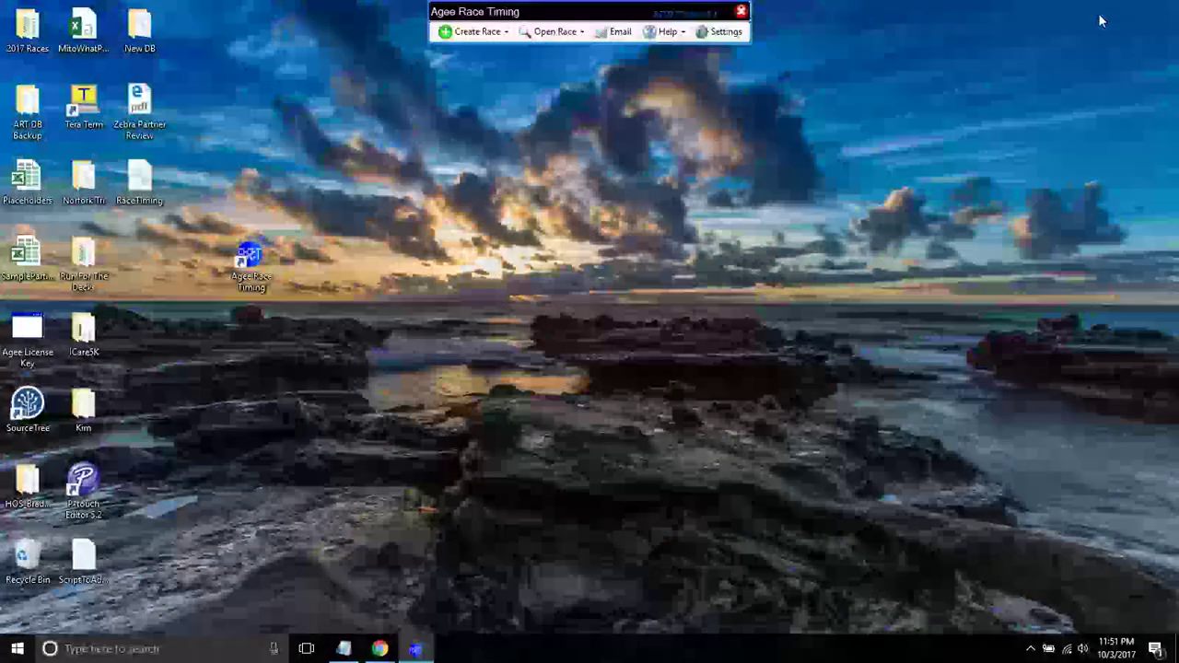
{"action": "left_click", "coordinate": [553, 37]}
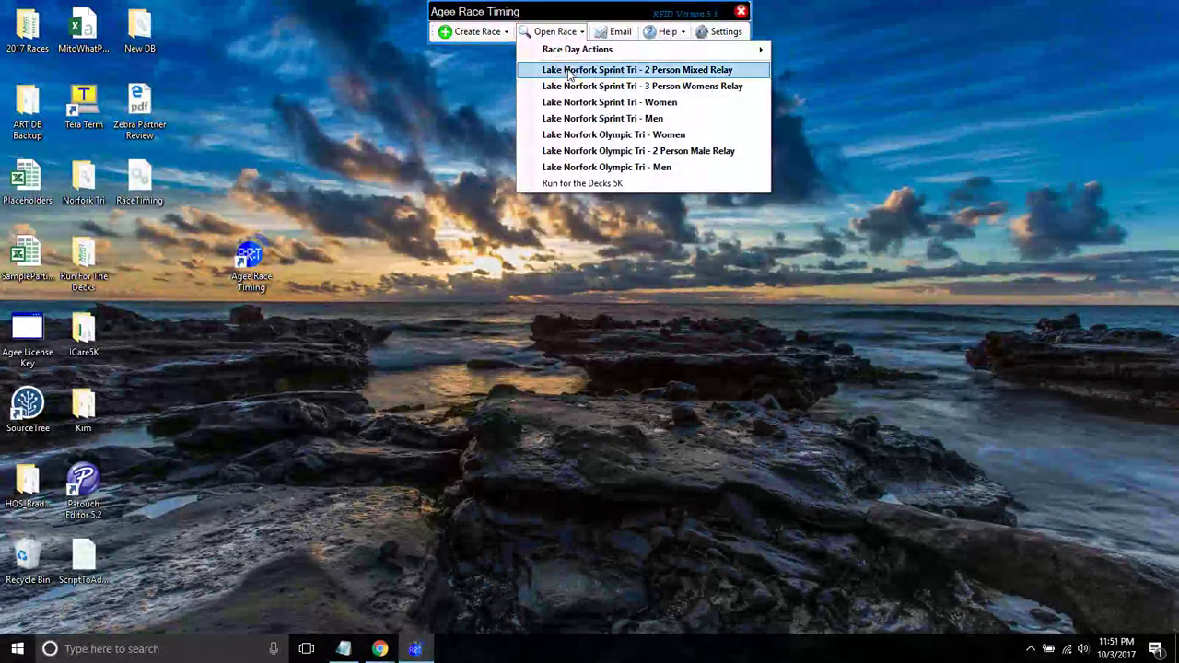
{"action": "mouse_move", "coordinate": [594, 58]}
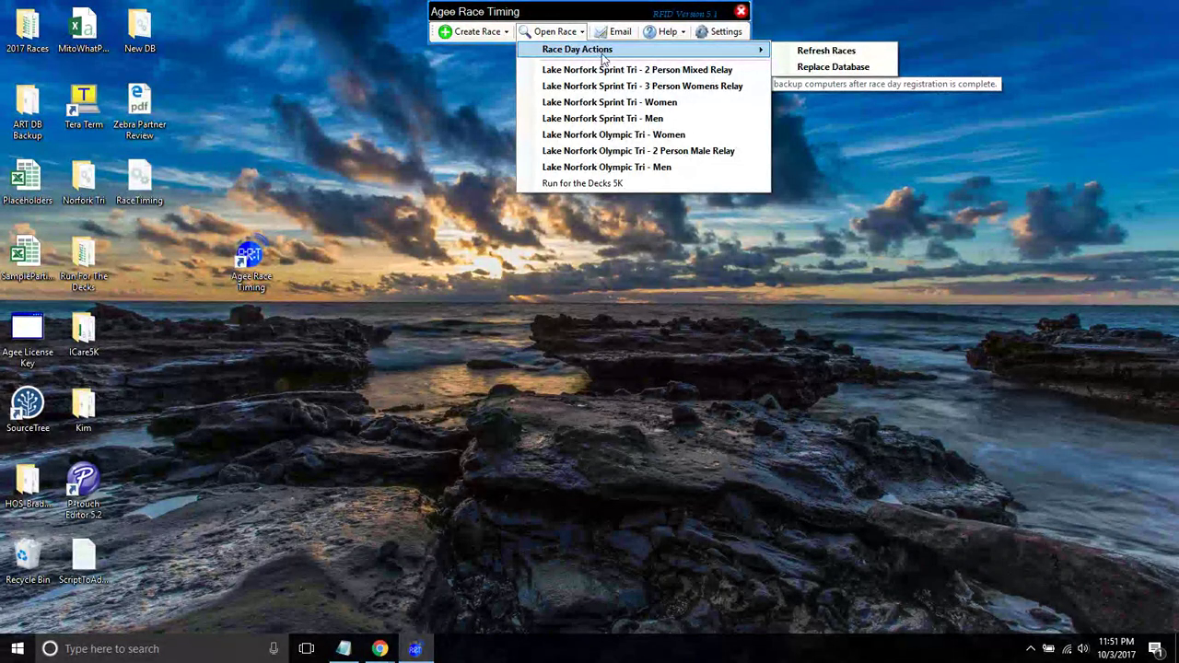
{"action": "left_click", "coordinate": [425, 141]}
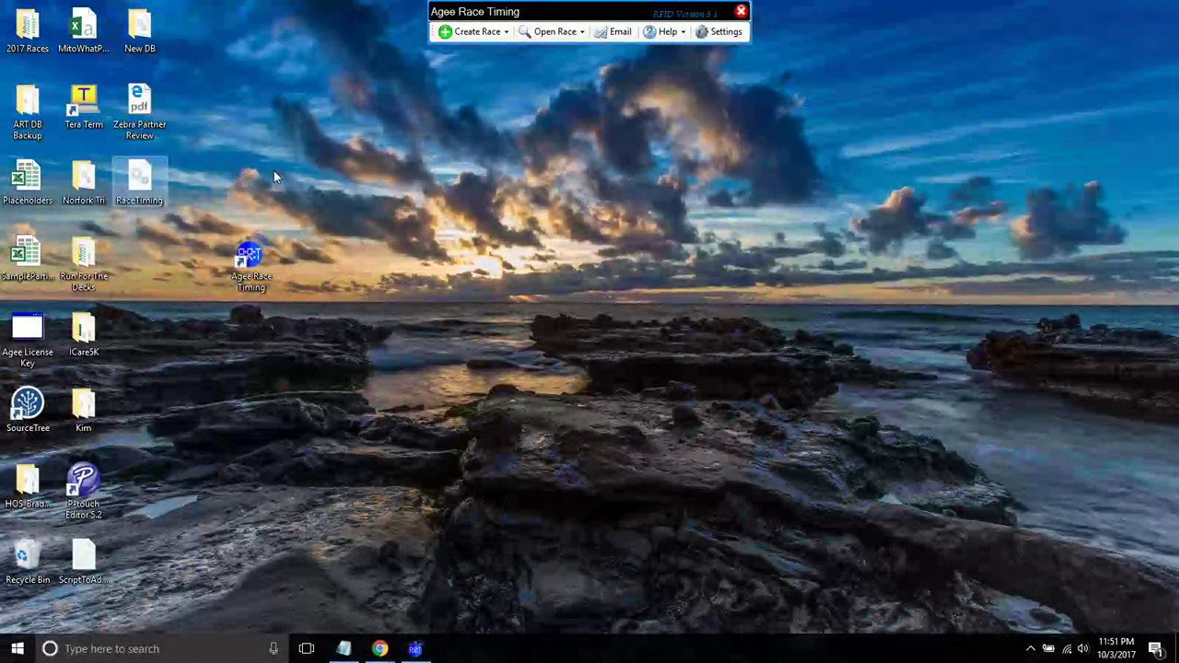
- Try Race Day Actions > Replace Database, pick the Desktop RaceTiming file, then dismiss the picker
{"action": "left_click", "coordinate": [547, 43]}
{"action": "mouse_move", "coordinate": [756, 53]}
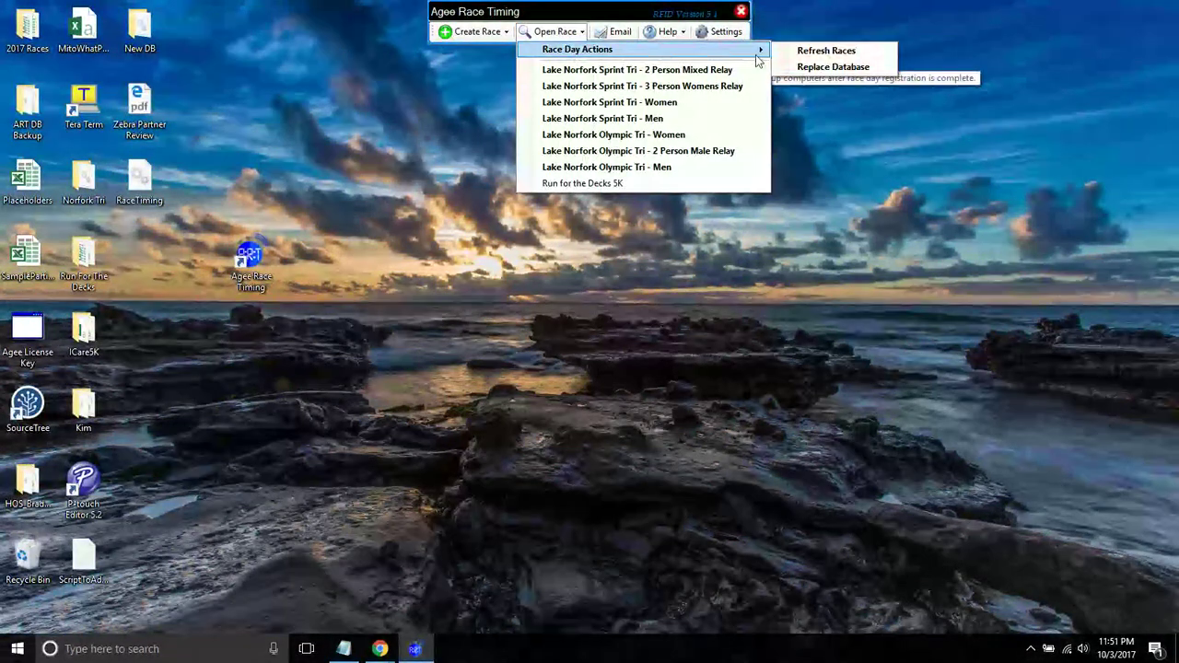
{"action": "left_click", "coordinate": [832, 67]}
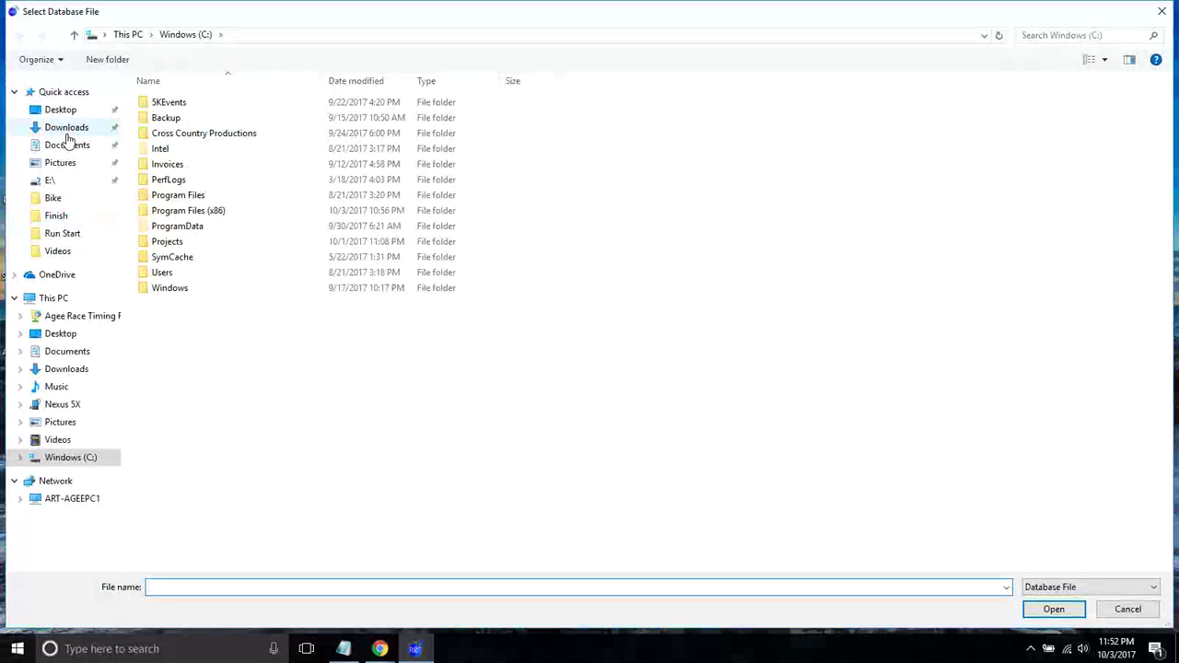
{"action": "left_click", "coordinate": [60, 111]}
{"action": "left_click", "coordinate": [158, 104]}
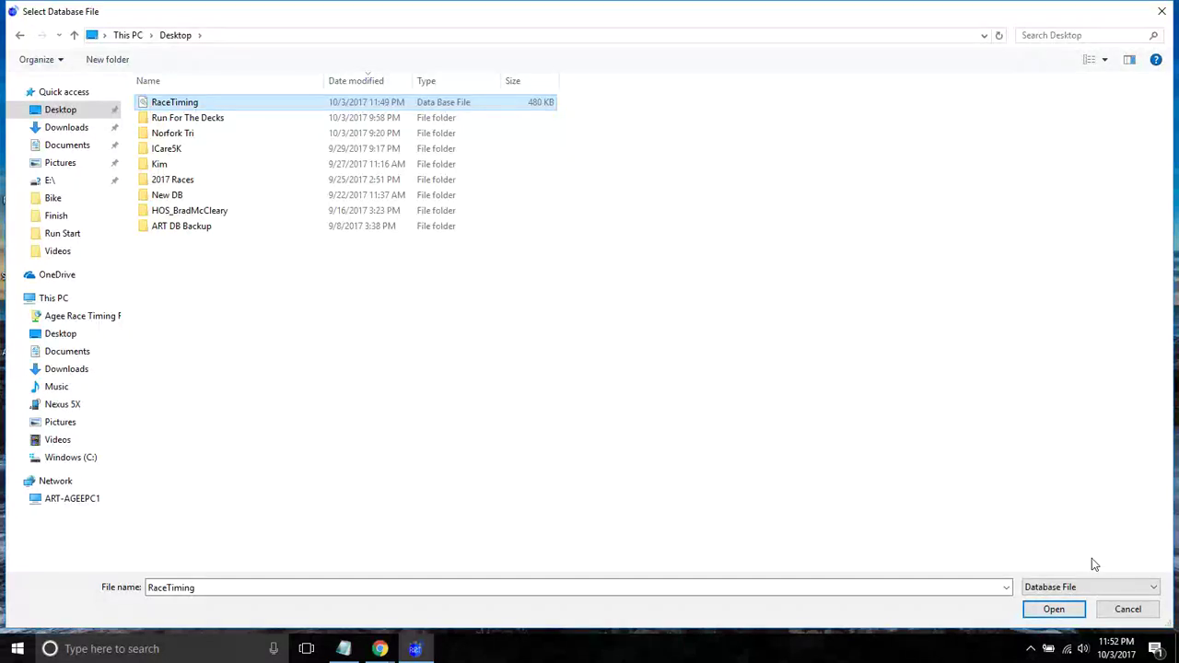
{"action": "left_click", "coordinate": [1127, 609]}
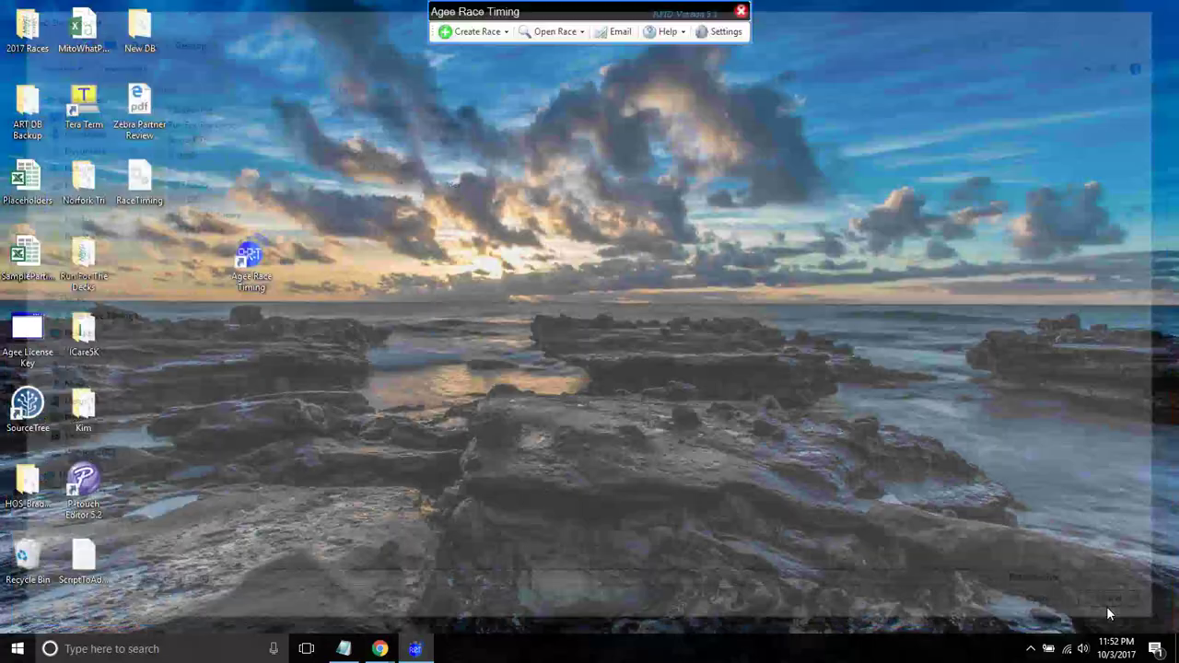
{"action": "left_click", "coordinate": [549, 31]}
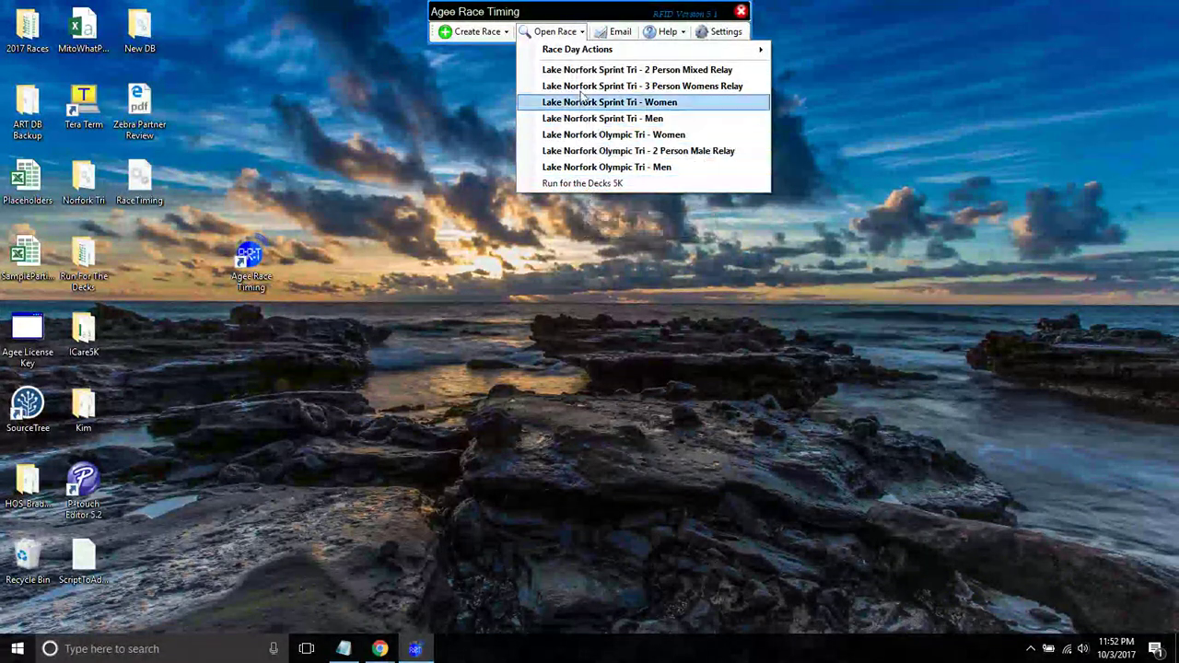
- Open Run for the Decks 5K, then start and cancel Replace This Database from a memory stick
{"action": "left_click", "coordinate": [574, 183]}
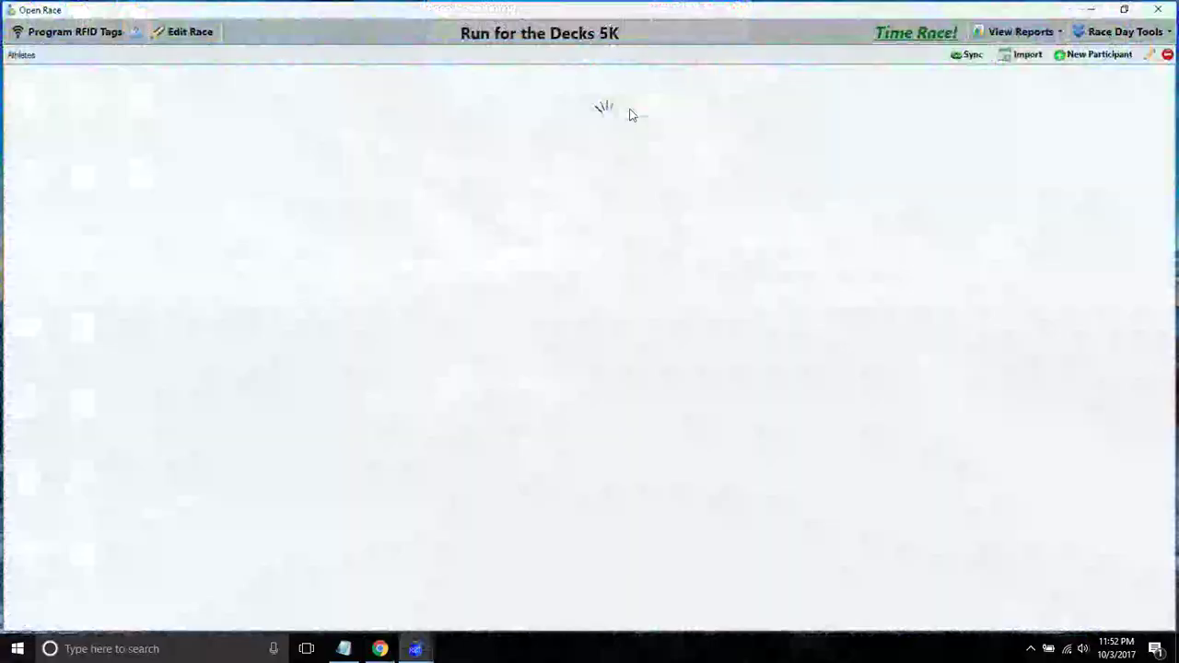
{"action": "left_click", "coordinate": [1103, 34]}
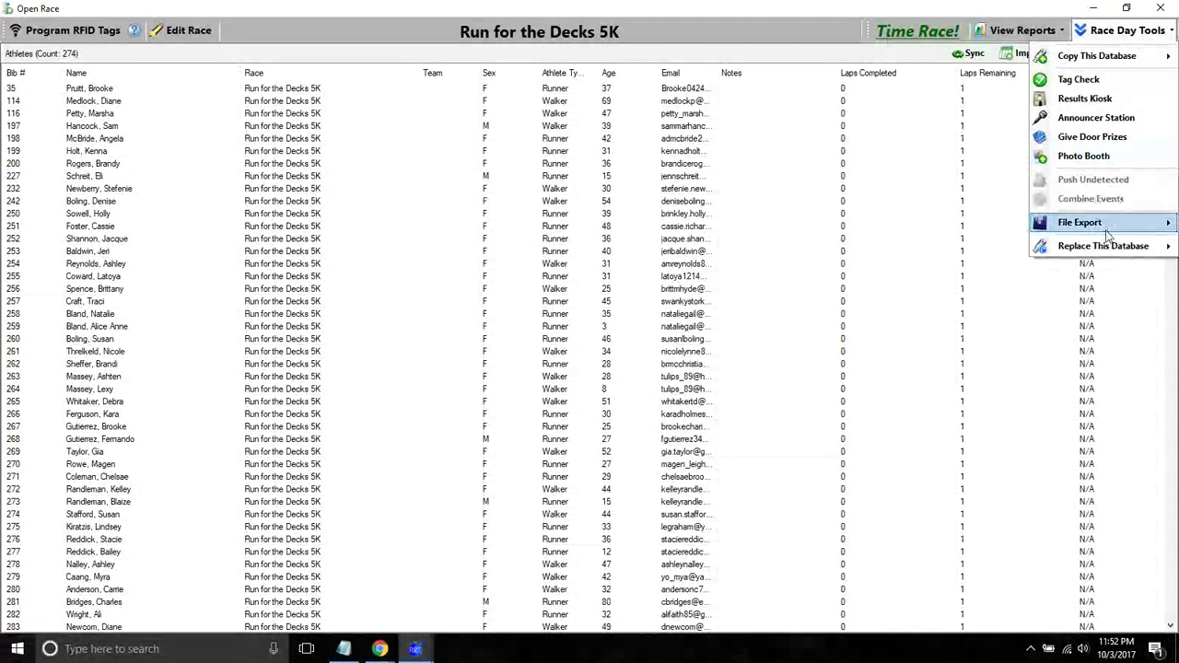
{"action": "mouse_move", "coordinate": [1076, 251]}
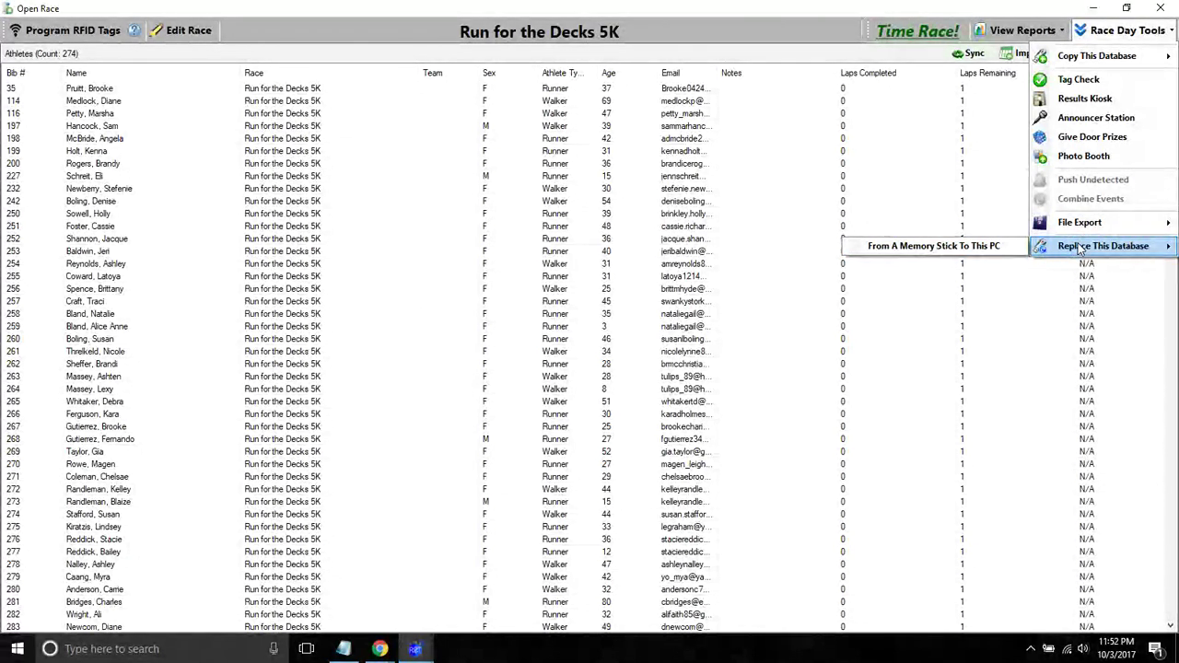
{"action": "left_click", "coordinate": [971, 247]}
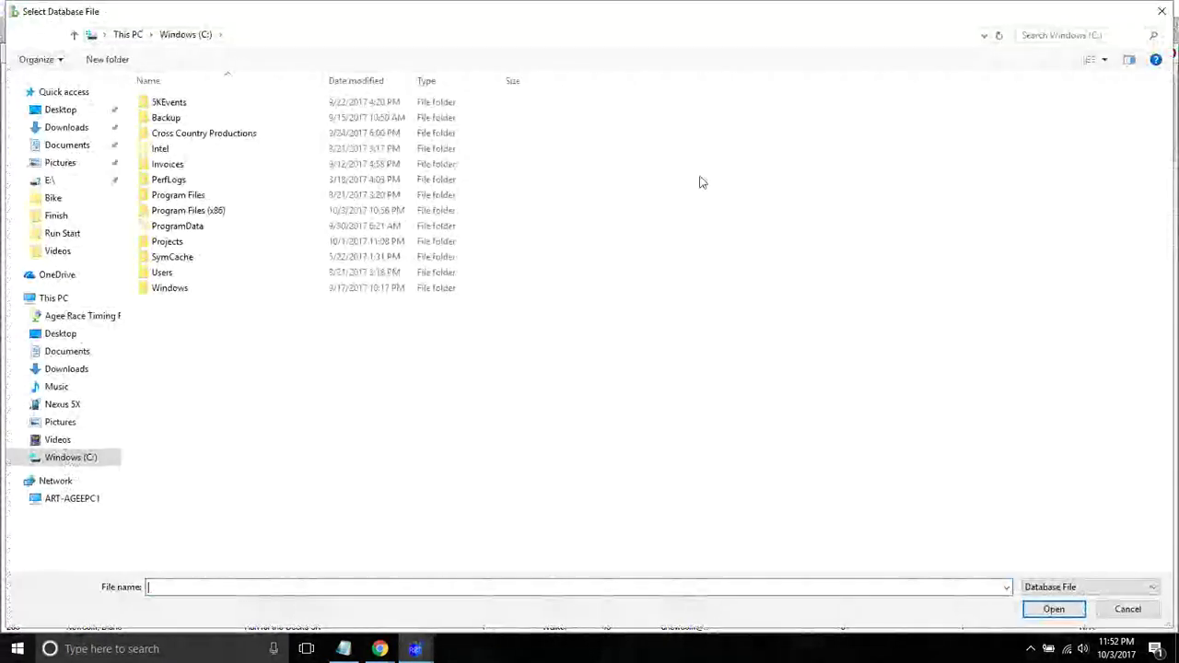
{"action": "left_click", "coordinate": [1160, 11]}
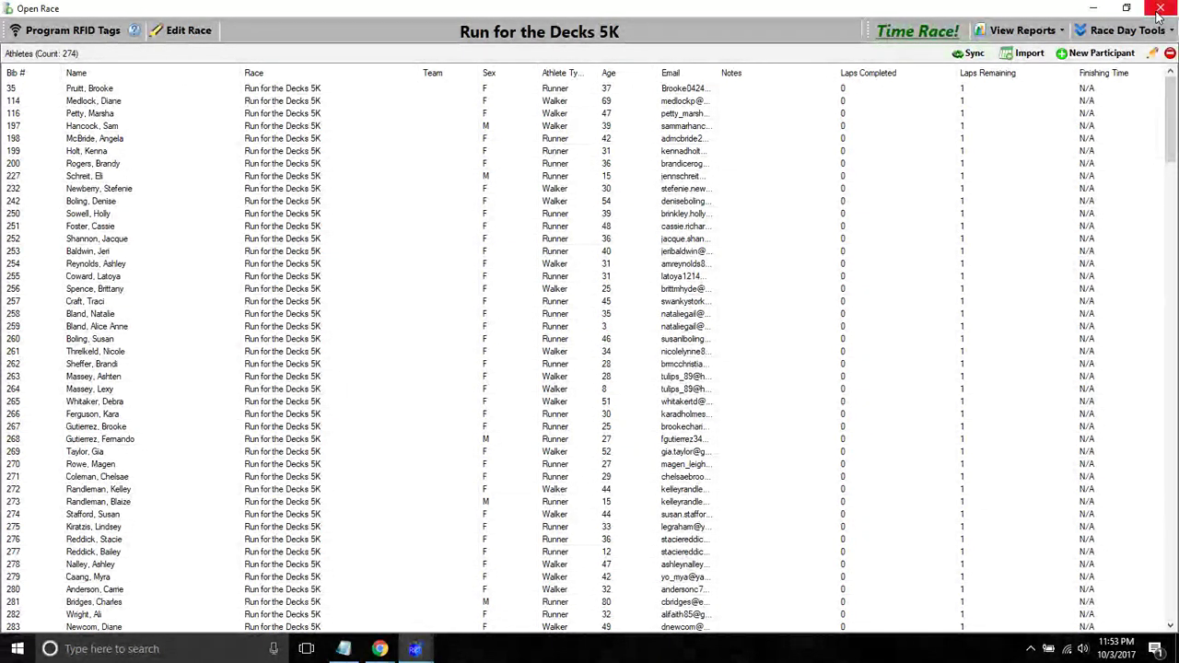
- Start the race clock and record finish times for bibs 34, 71 and 643
{"action": "left_click", "coordinate": [917, 31]}
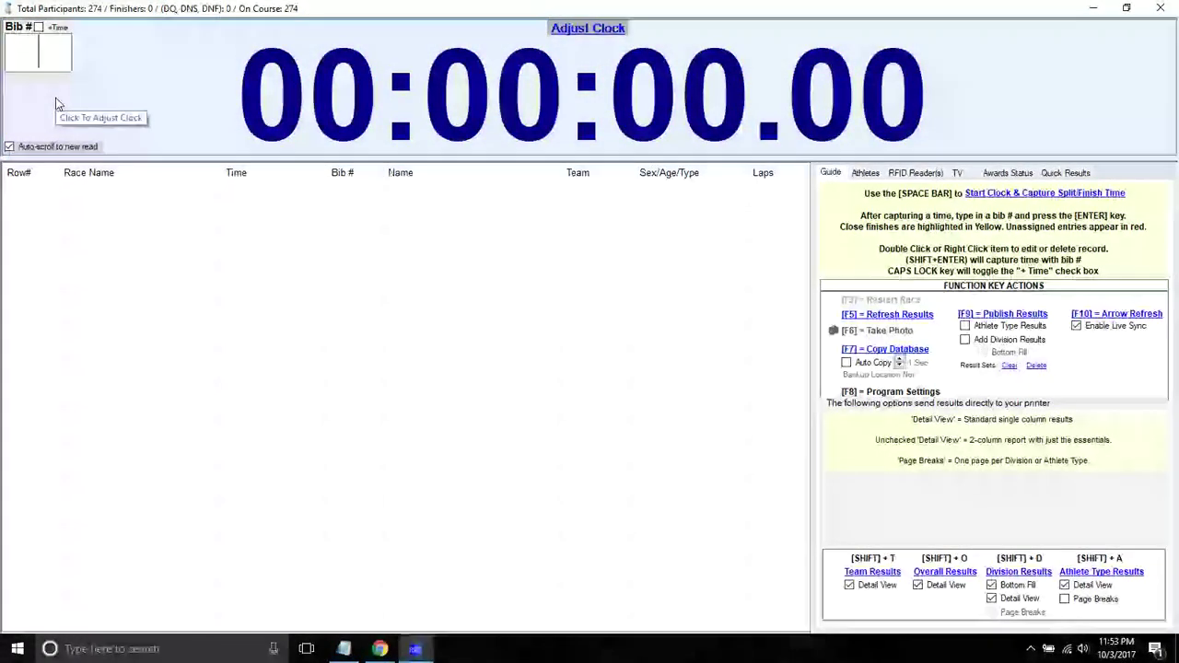
{"action": "key", "text": "space"}
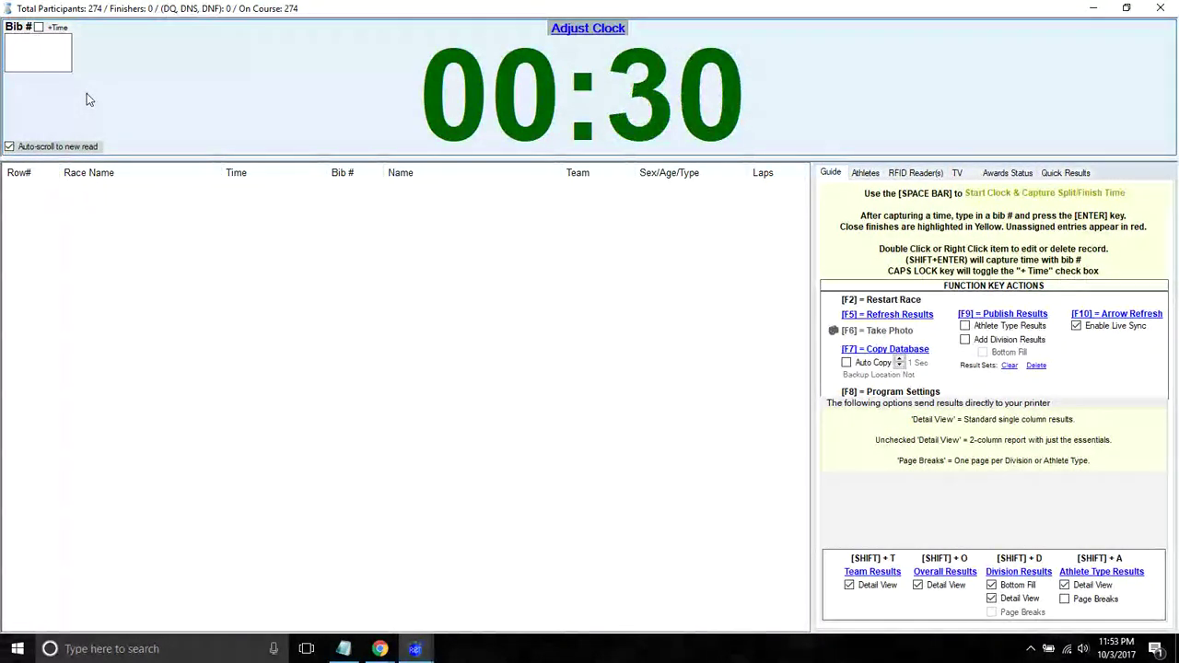
{"action": "type", "text": "34"}
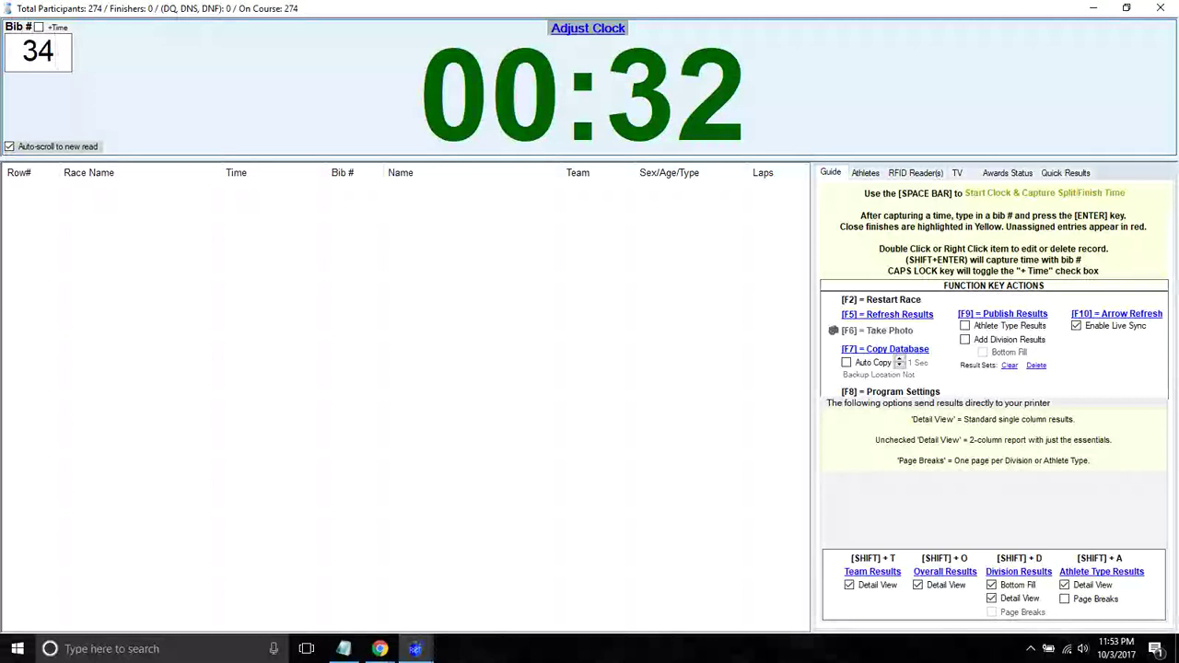
{"action": "key", "text": "Return"}
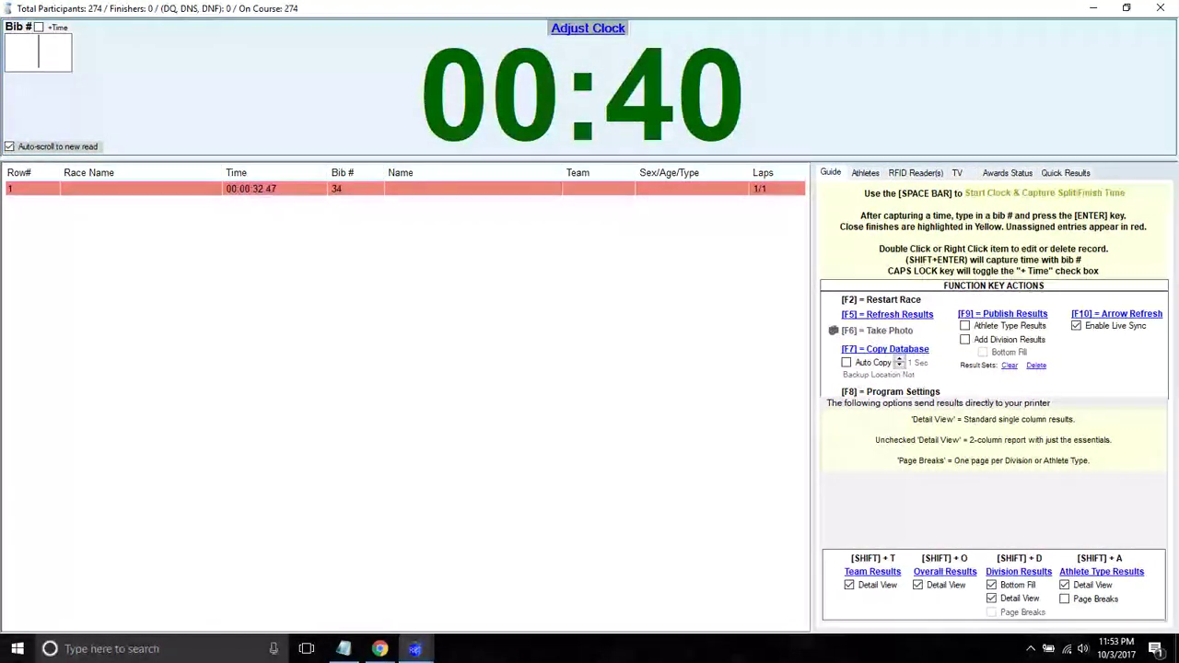
{"action": "type", "text": "71"}
{"action": "key", "text": "shift+Return"}
{"action": "type", "text": "643"}
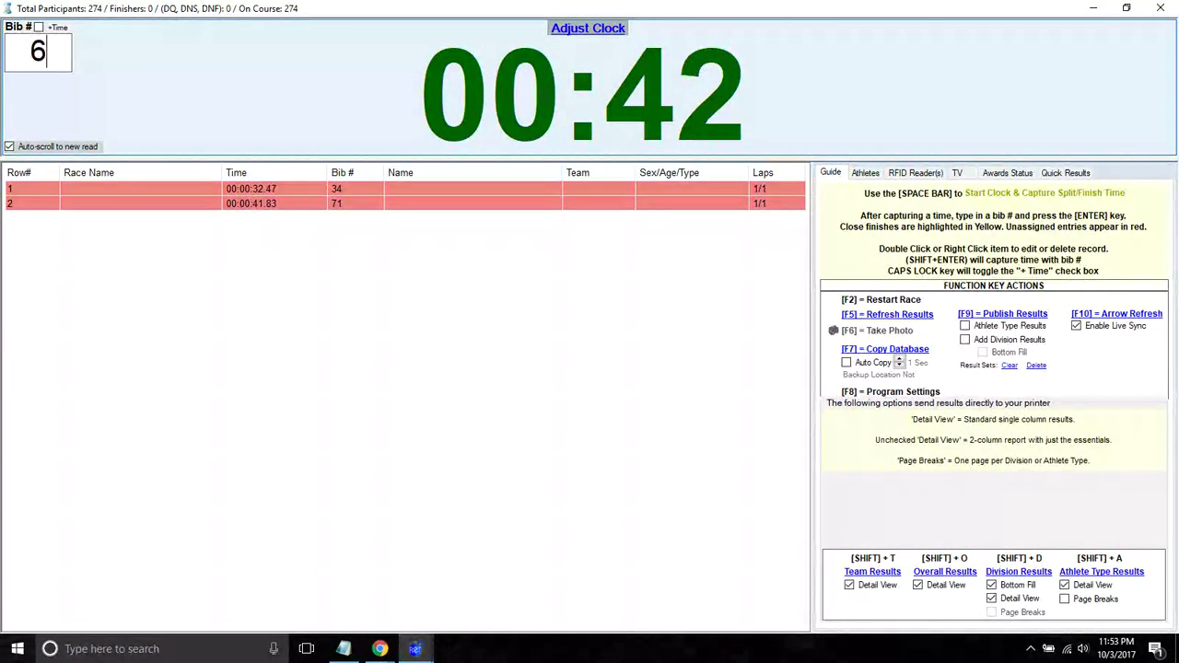
{"action": "key", "text": "shift+Return"}
- Record finishes for bibs 23, 7 and 9, then restart the race, clearing all results
{"action": "type", "text": "23"}
{"action": "key", "text": "shift+Return"}
{"action": "type", "text": "7"}
{"action": "key", "text": "shift+Return"}
{"action": "type", "text": "9"}
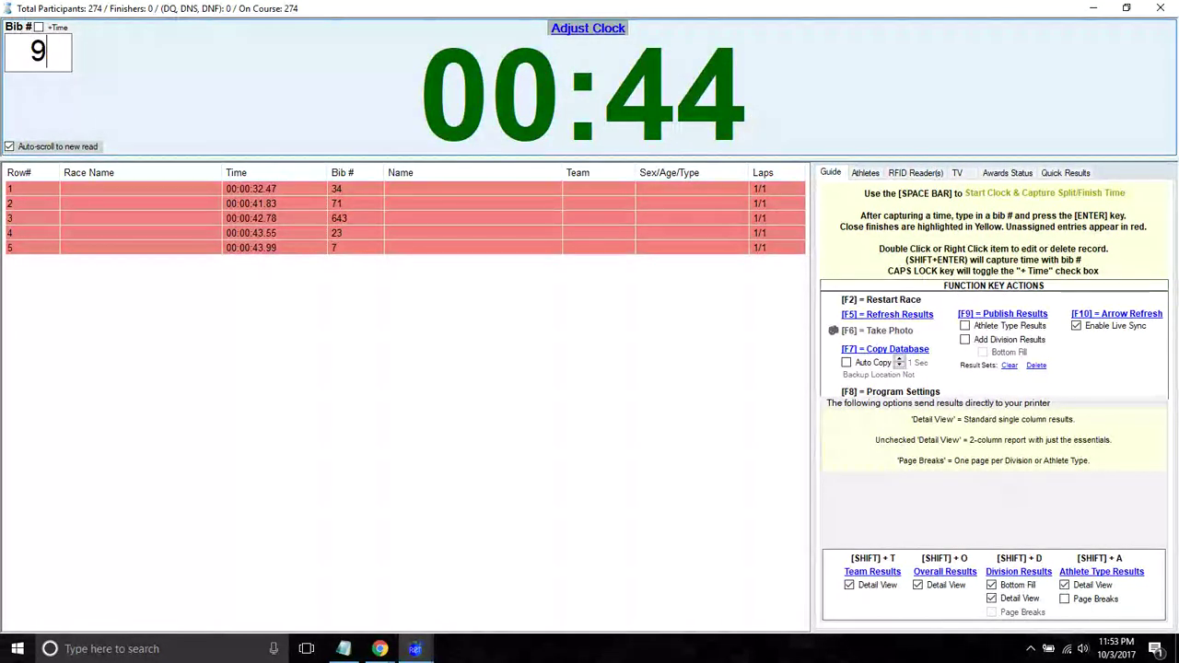
{"action": "key", "text": "shift+Return"}
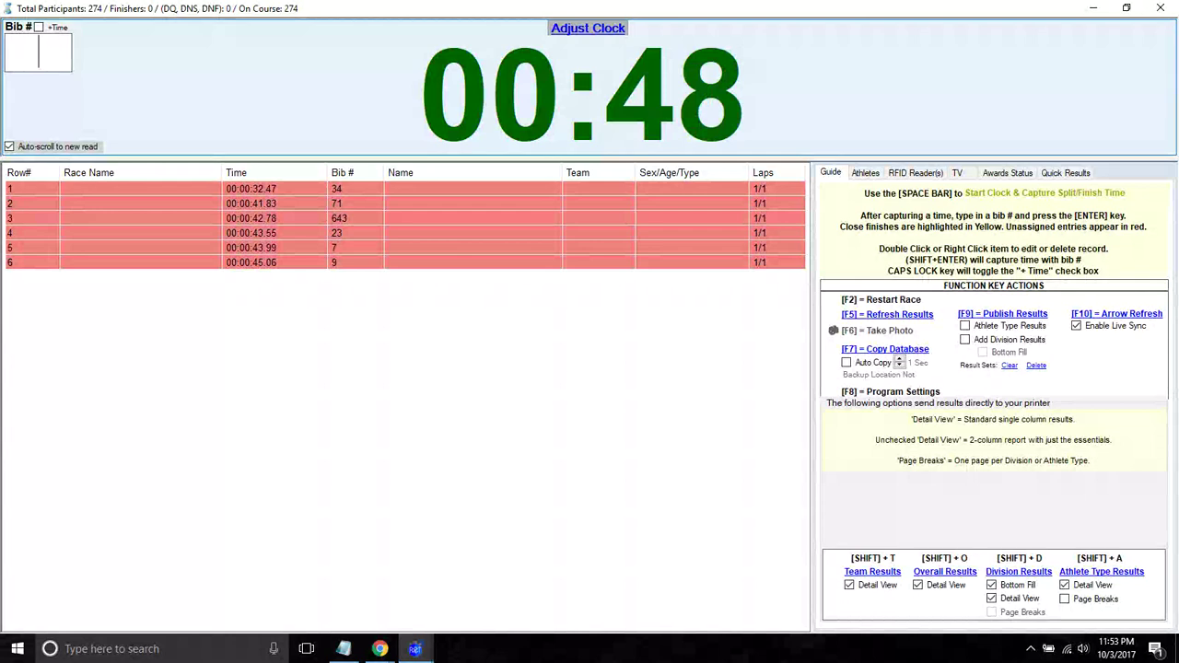
{"action": "key", "text": "F2"}
{"action": "key", "text": "Return"}
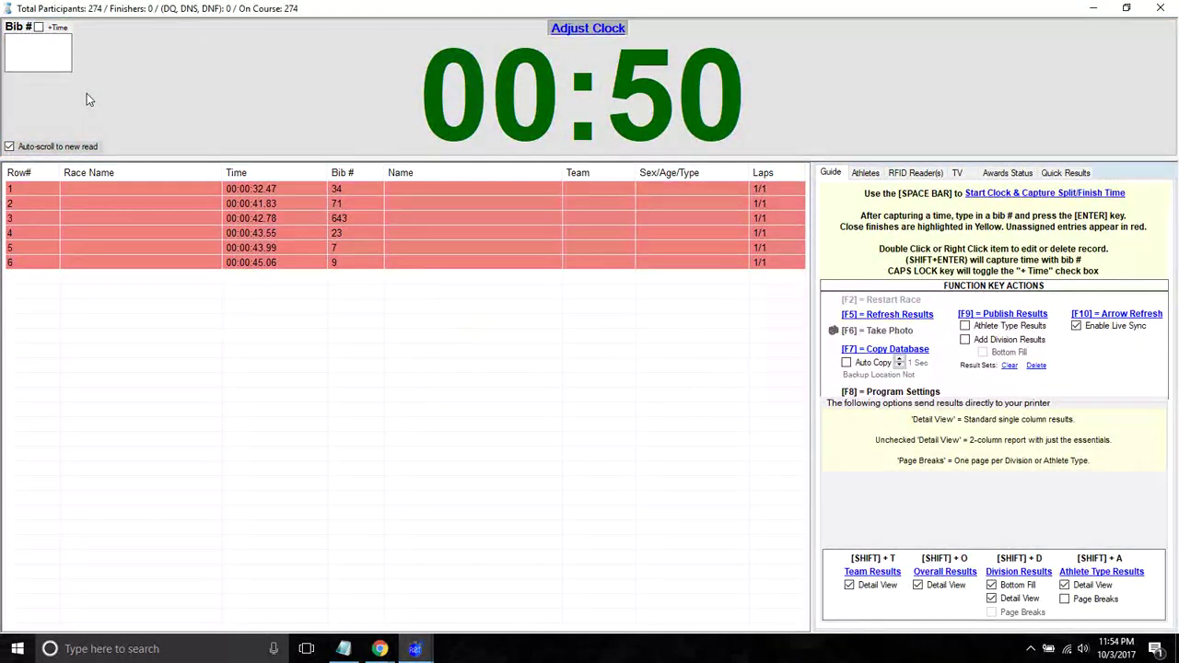
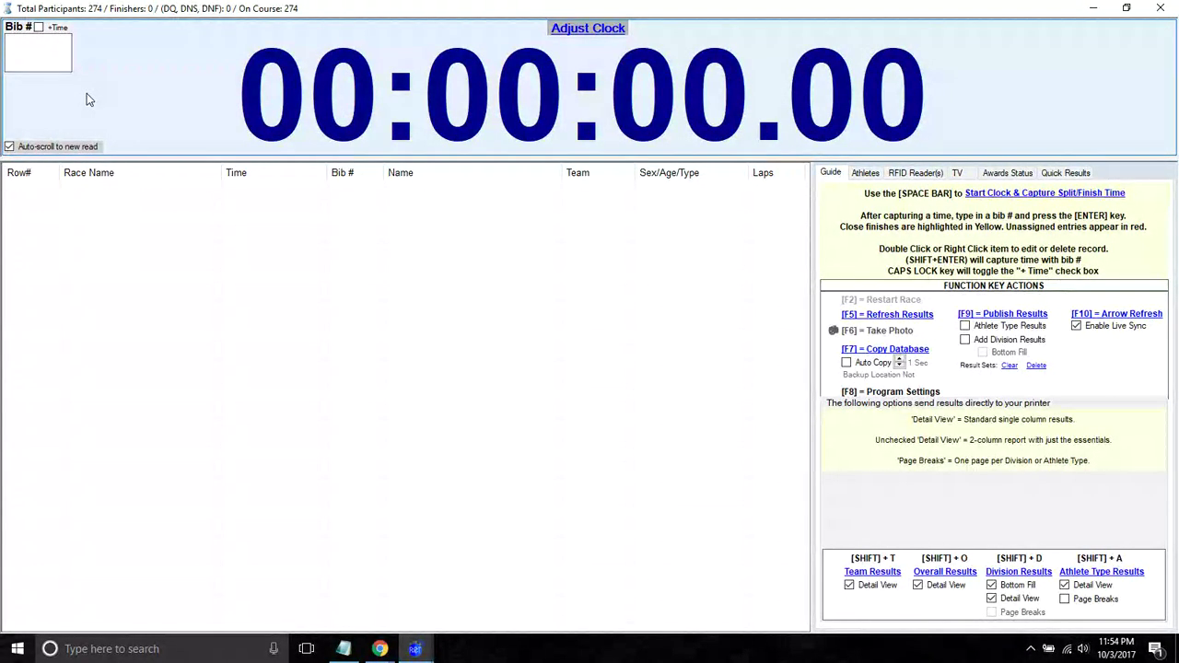
- Start the race clock and capture 13 unassigned finish times, 00:00:02.86 through 00:00:15.39
{"action": "key", "text": "space"}
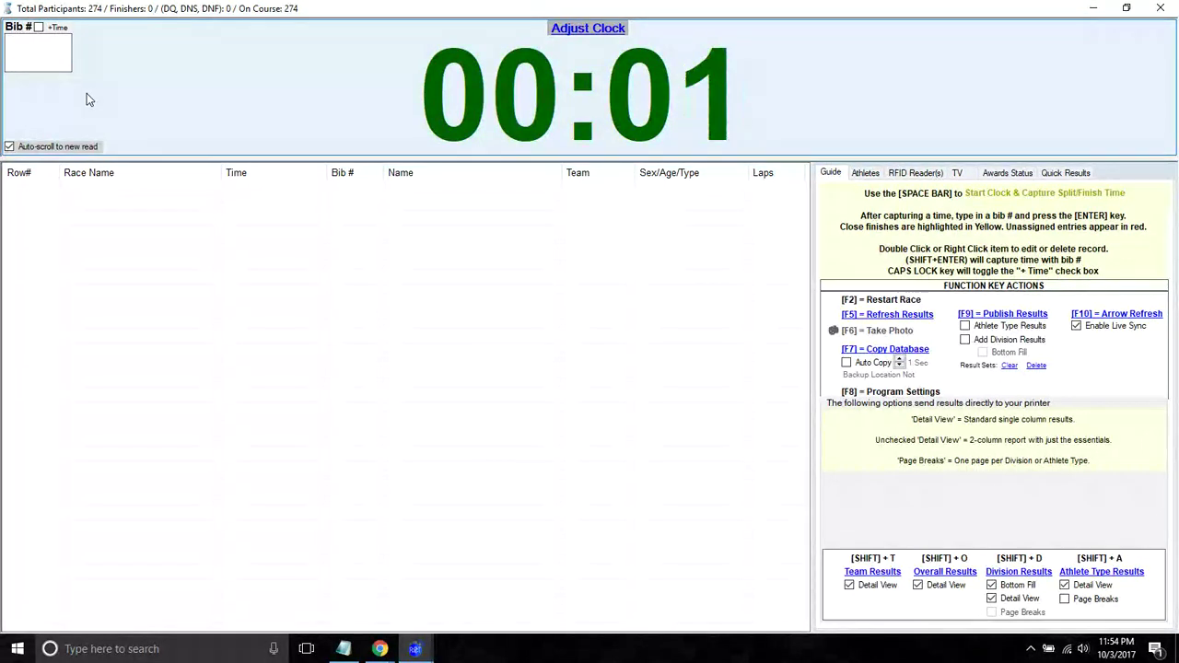
{"action": "key", "text": "space"}
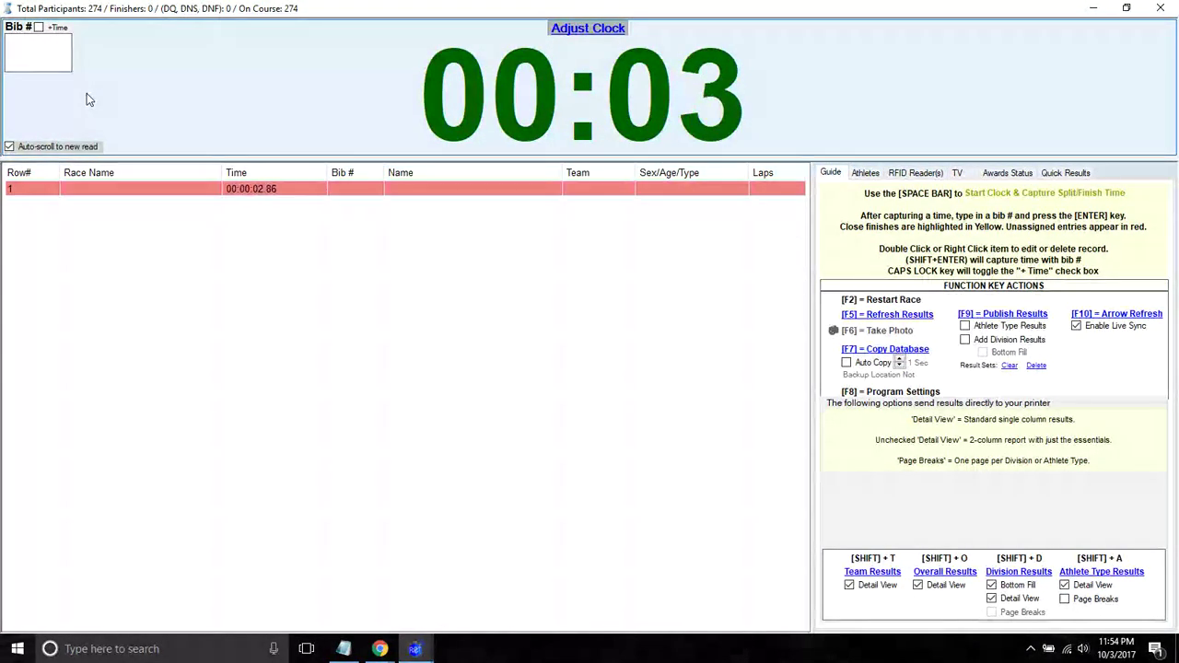
{"action": "key", "text": "space"}
{"action": "key", "text": "space"}
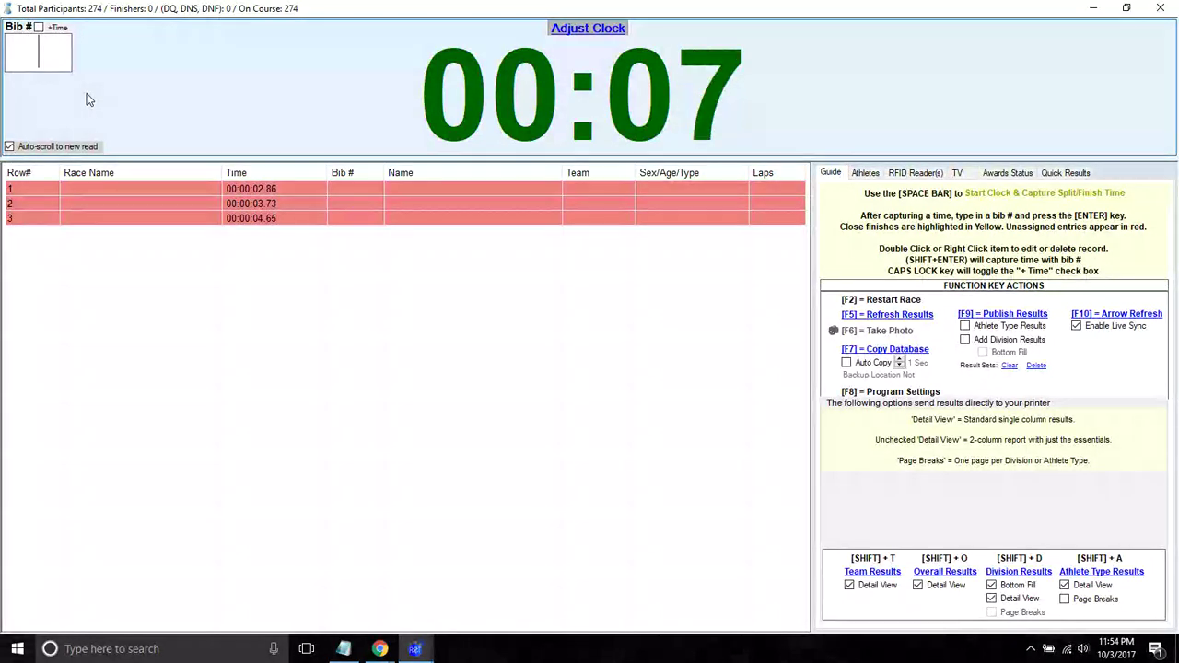
{"action": "key", "text": "space"}
{"action": "key", "text": "space"}
{"action": "key", "text": "space"}
{"action": "key", "text": "space"}
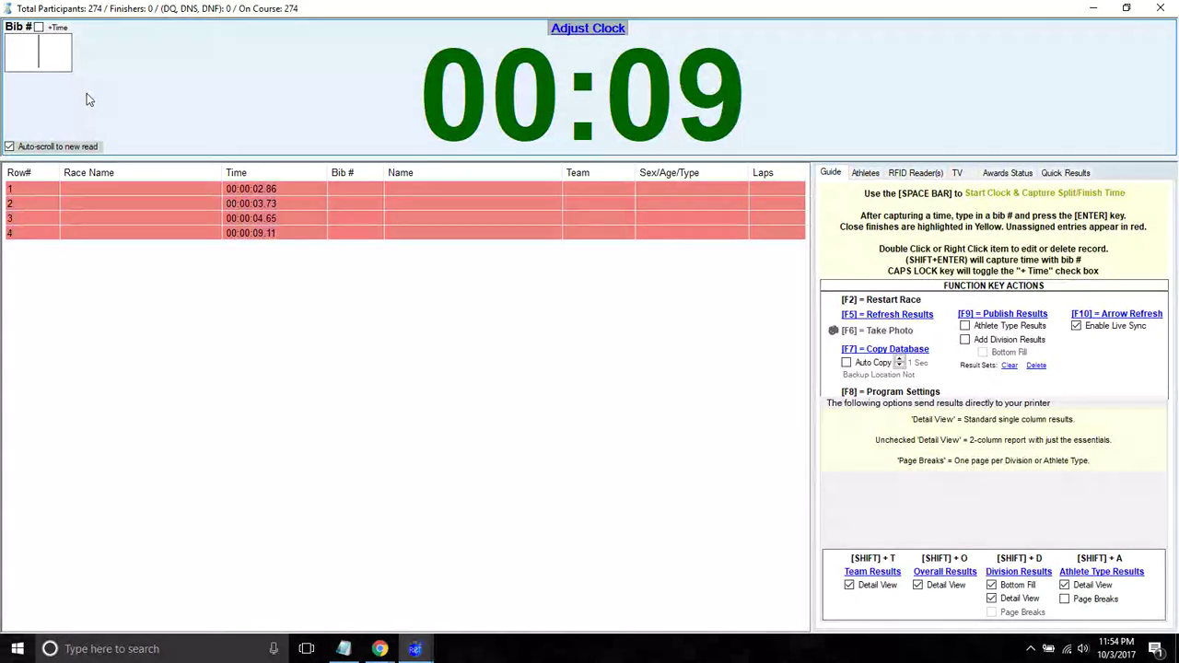
{"action": "key", "text": "space"}
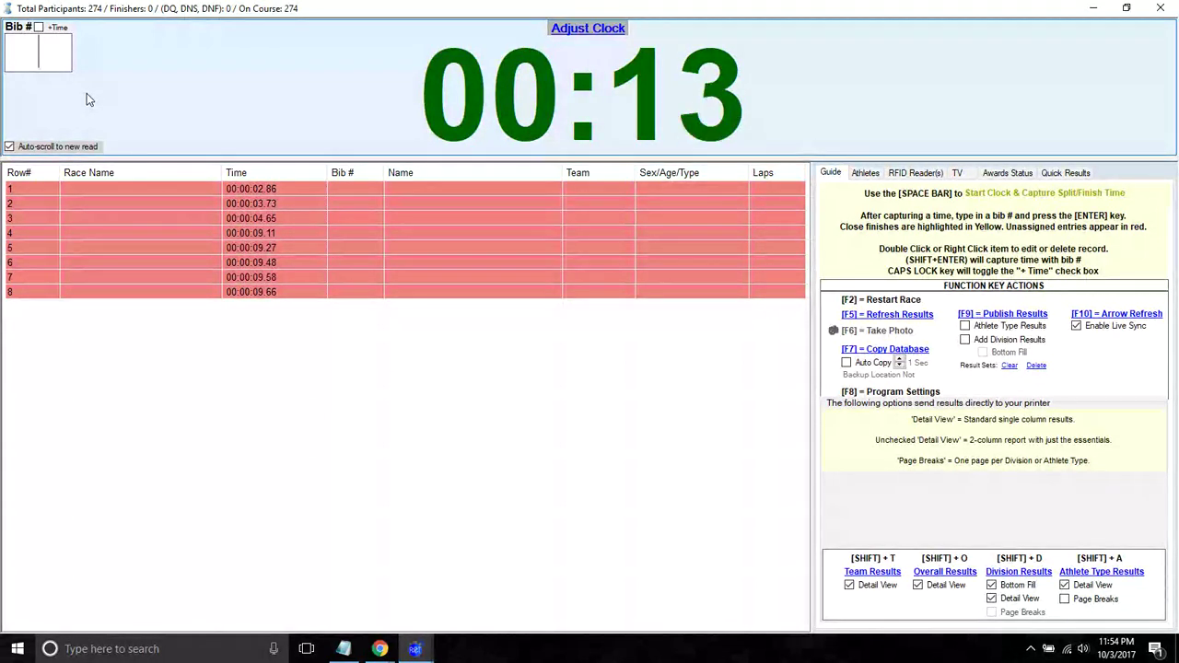
{"action": "key", "text": "space"}
{"action": "key", "text": "space"}
{"action": "key", "text": "space"}
{"action": "key", "text": "space"}
{"action": "key", "text": "space"}
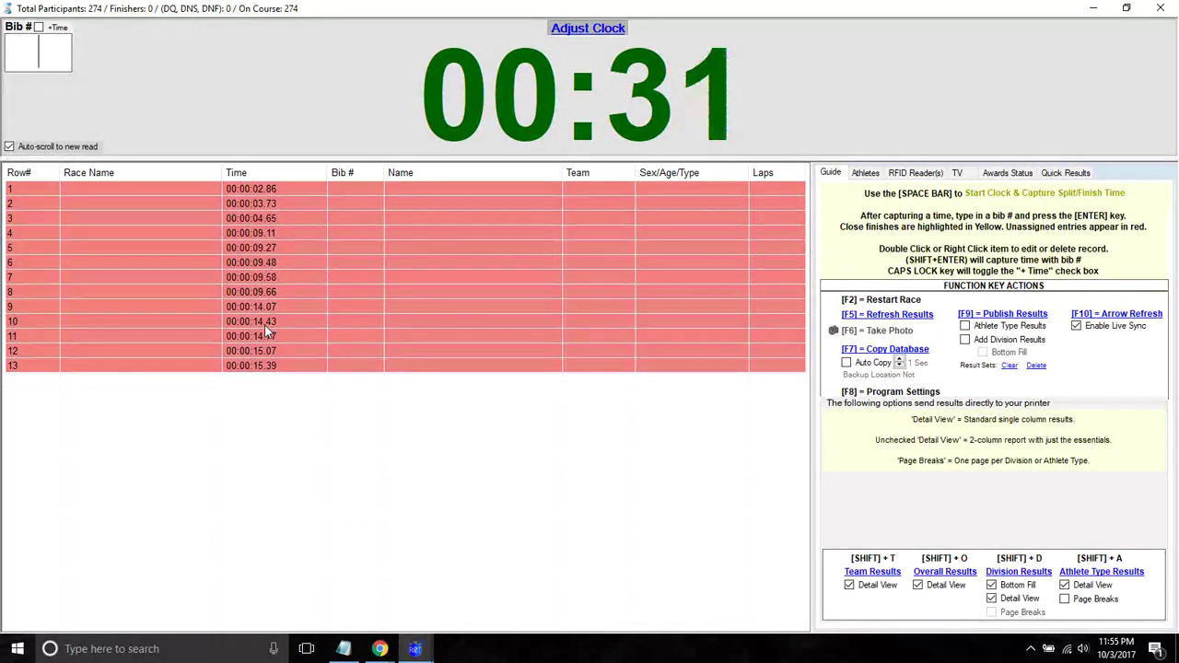
- Assign bibs 260, 261, 263 and 264 to the first four finish times
{"action": "left_click", "coordinate": [866, 173]}
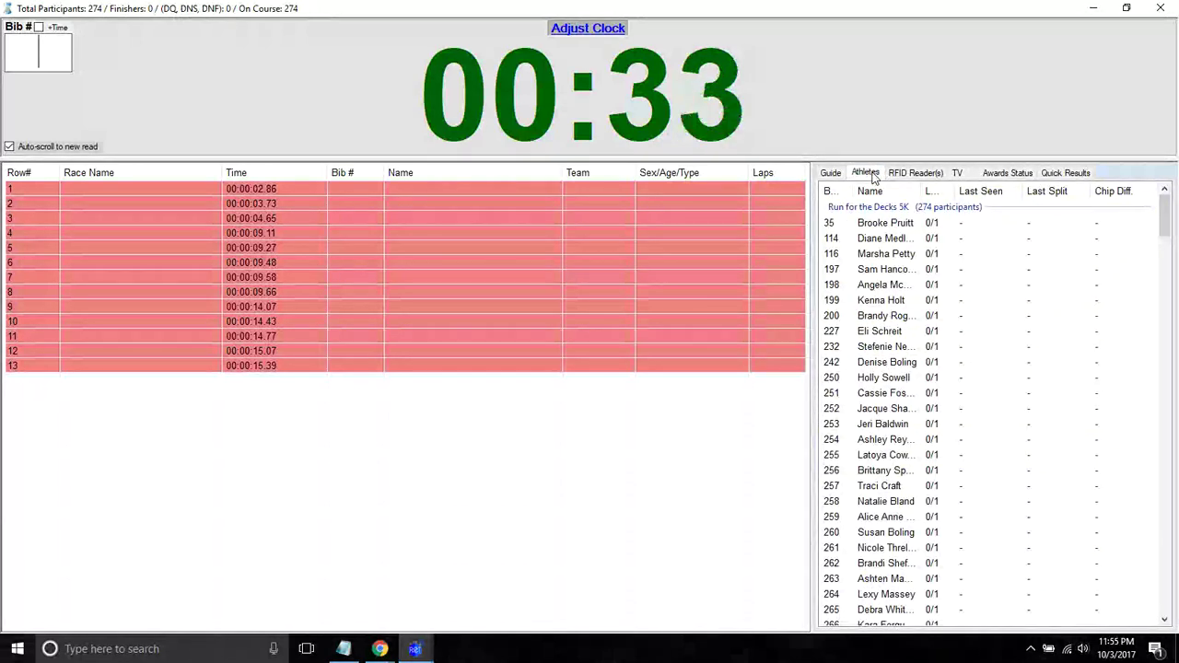
{"action": "type", "text": "260"}
{"action": "key", "text": "Return"}
{"action": "type", "text": "261"}
{"action": "key", "text": "Return"}
{"action": "type", "text": "263"}
{"action": "key", "text": "Return"}
{"action": "type", "text": "263"}
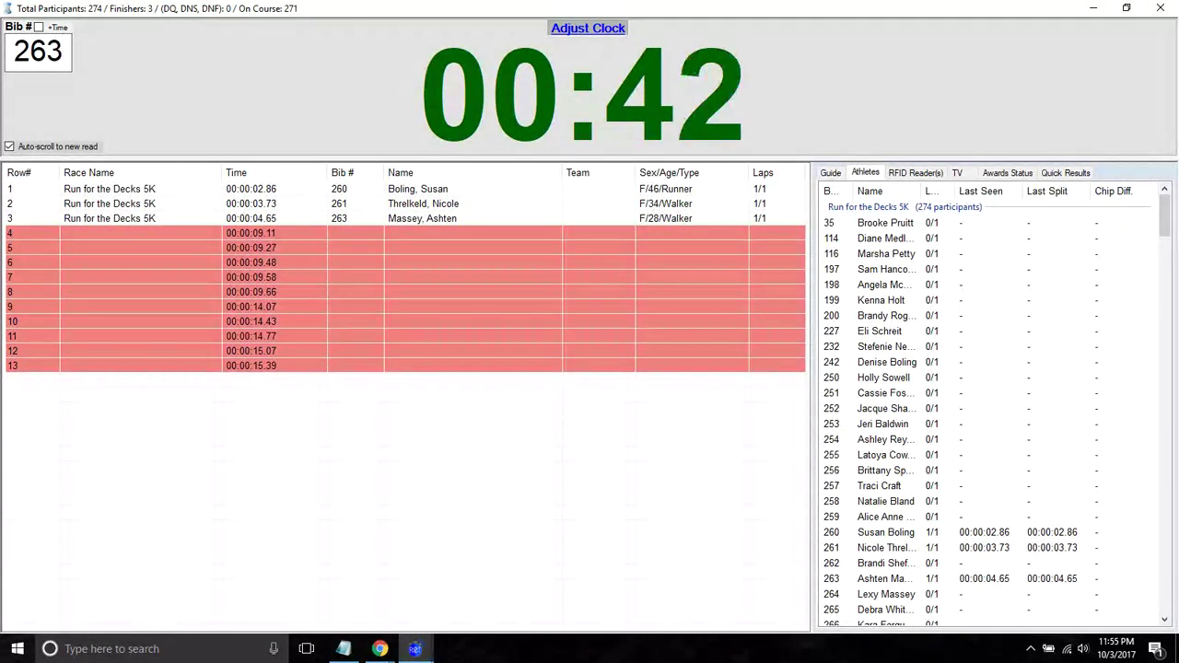
{"action": "key", "text": "BackSpace"}
{"action": "type", "text": "4"}
{"action": "key", "text": "Return"}
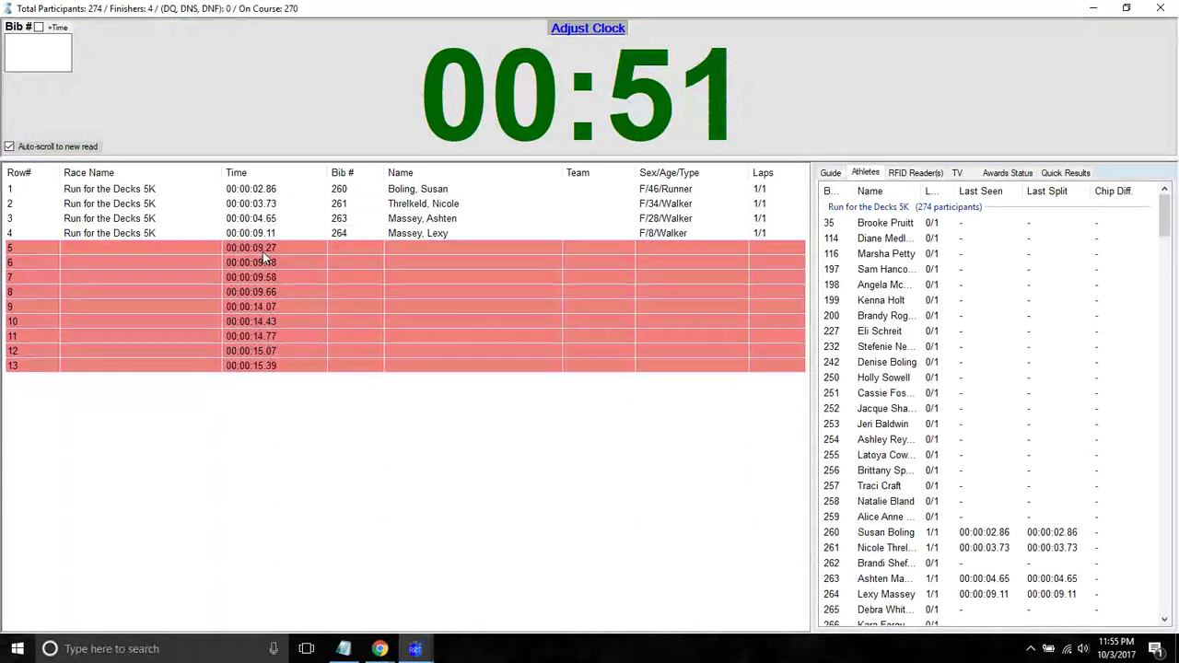
- Turn on +Time and record finishers 255, 250 and 251 with their own finish times
{"action": "left_click", "coordinate": [39, 28]}
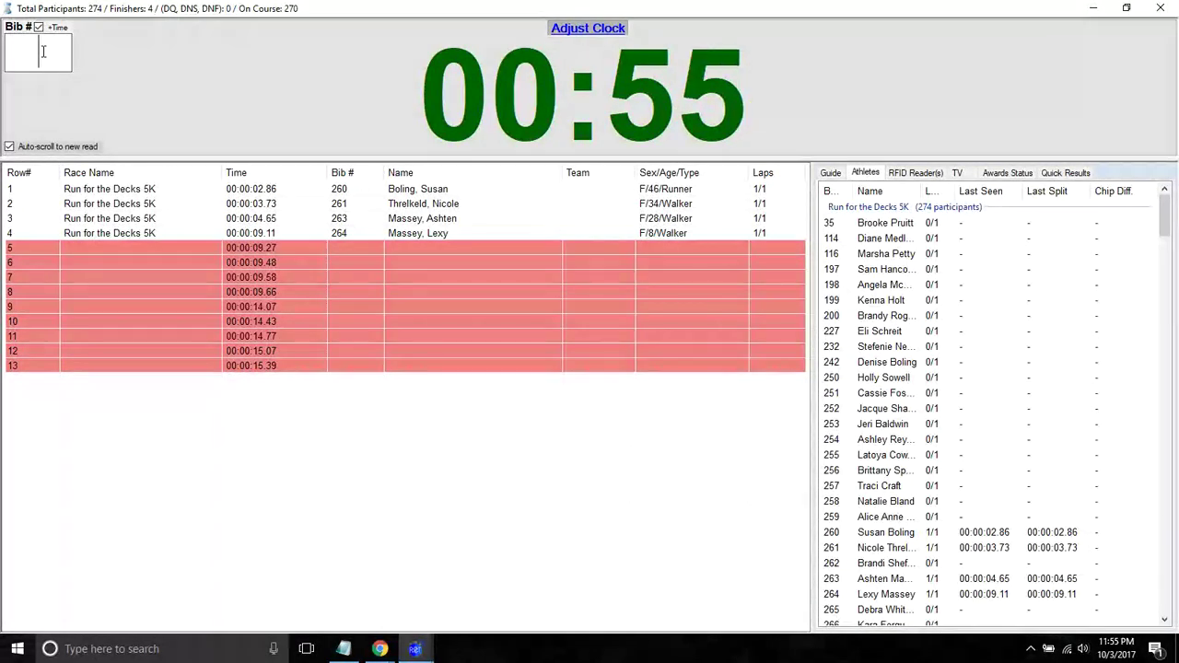
{"action": "key", "text": "Return"}
{"action": "key", "text": "Return"}
{"action": "key", "text": "Return"}
{"action": "key", "text": "Return"}
{"action": "type", "text": "255"}
{"action": "key", "text": "Return"}
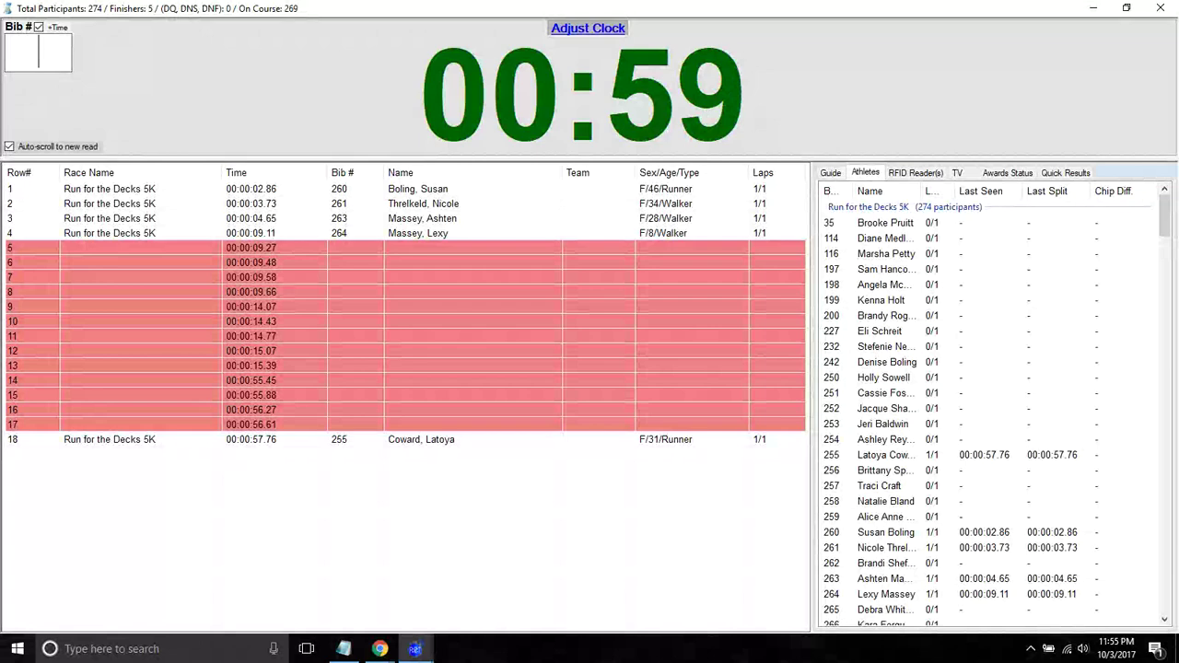
{"action": "type", "text": "25"}
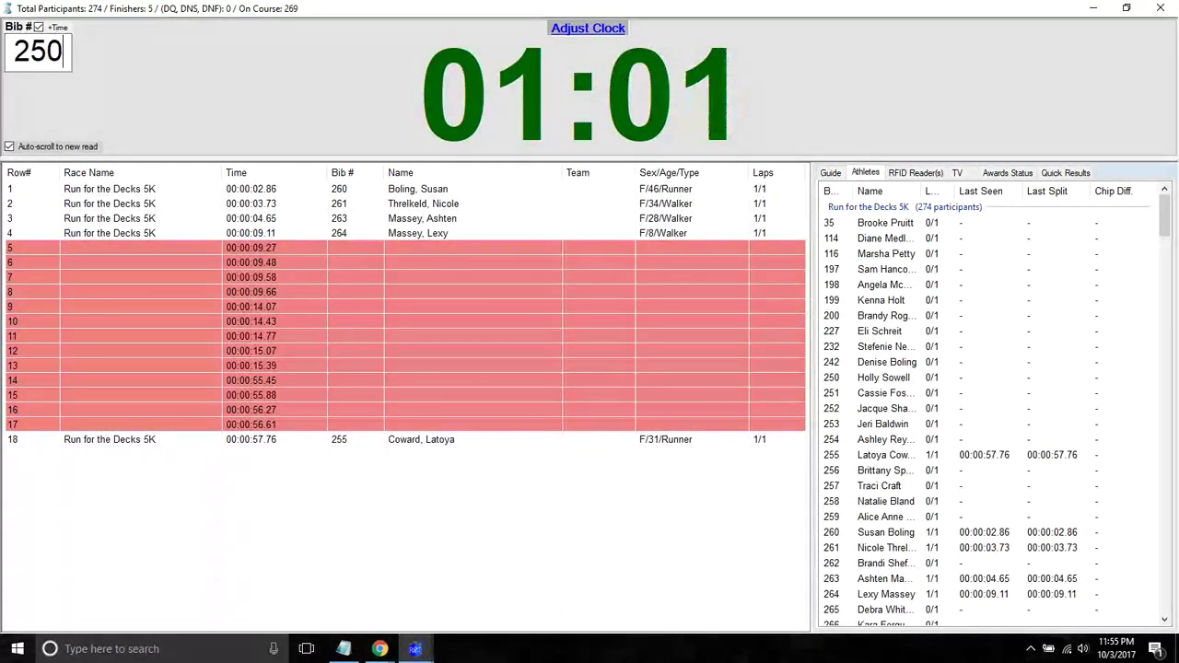
{"action": "type", "text": "0"}
{"action": "key", "text": "Return"}
{"action": "type", "text": "251"}
{"action": "key", "text": "Return"}
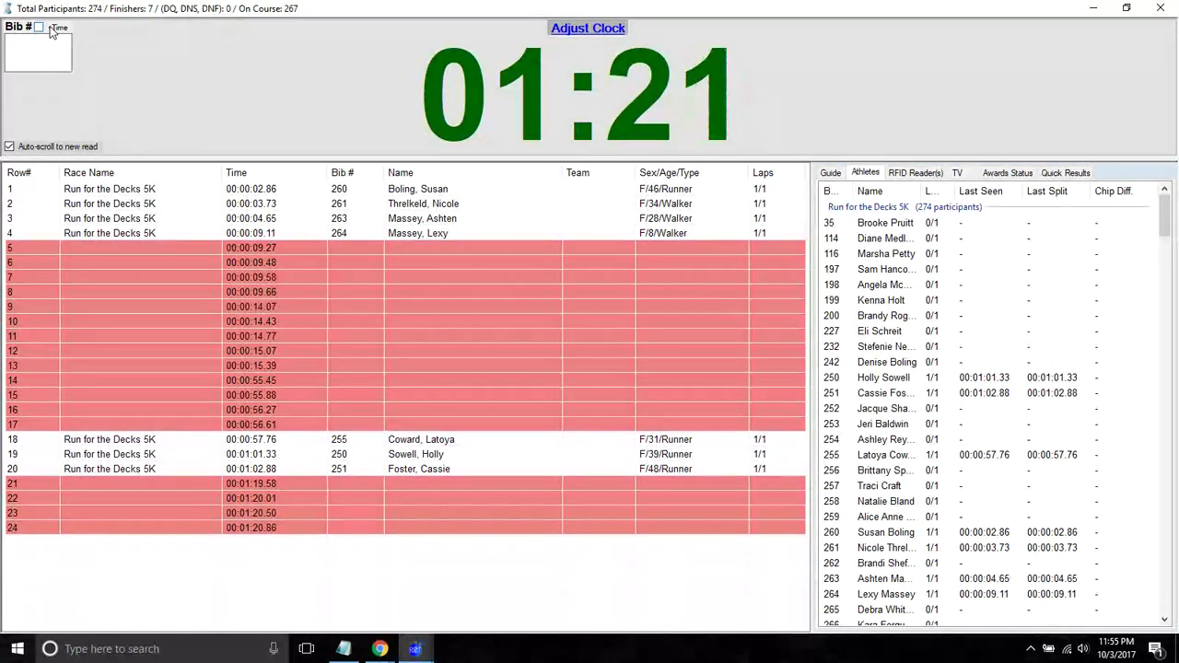
- End timing, then preview the Bib # Capture Sheet as 4 printed pages and close it
{"action": "left_click", "coordinate": [1159, 7]}
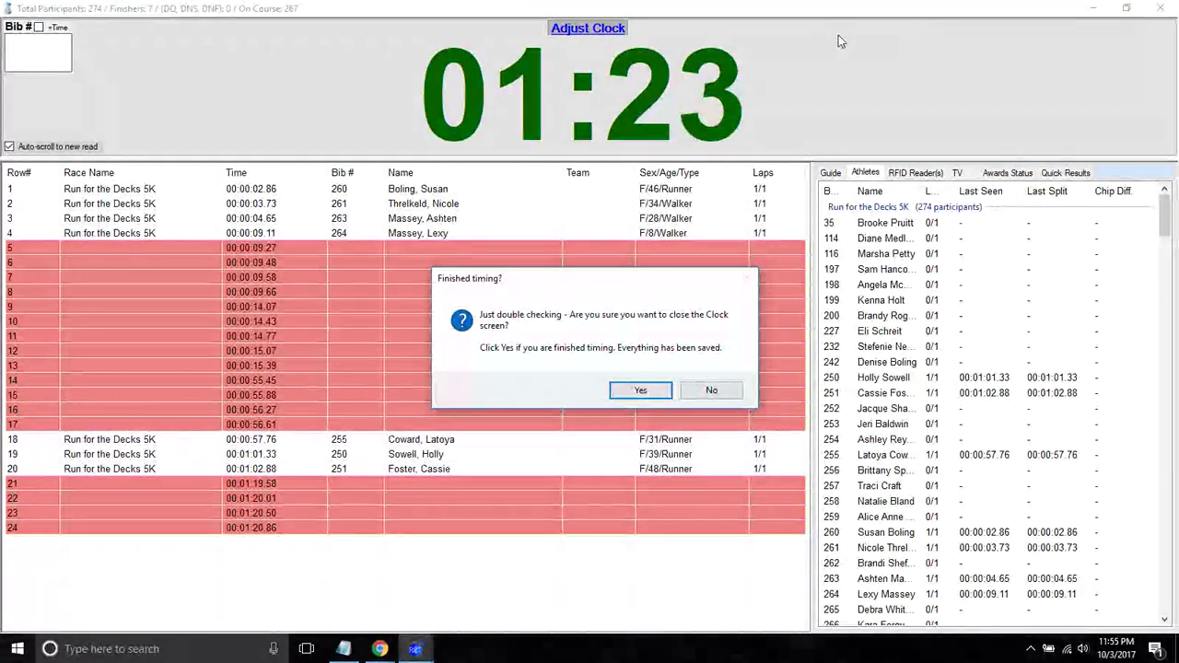
{"action": "left_click", "coordinate": [640, 391]}
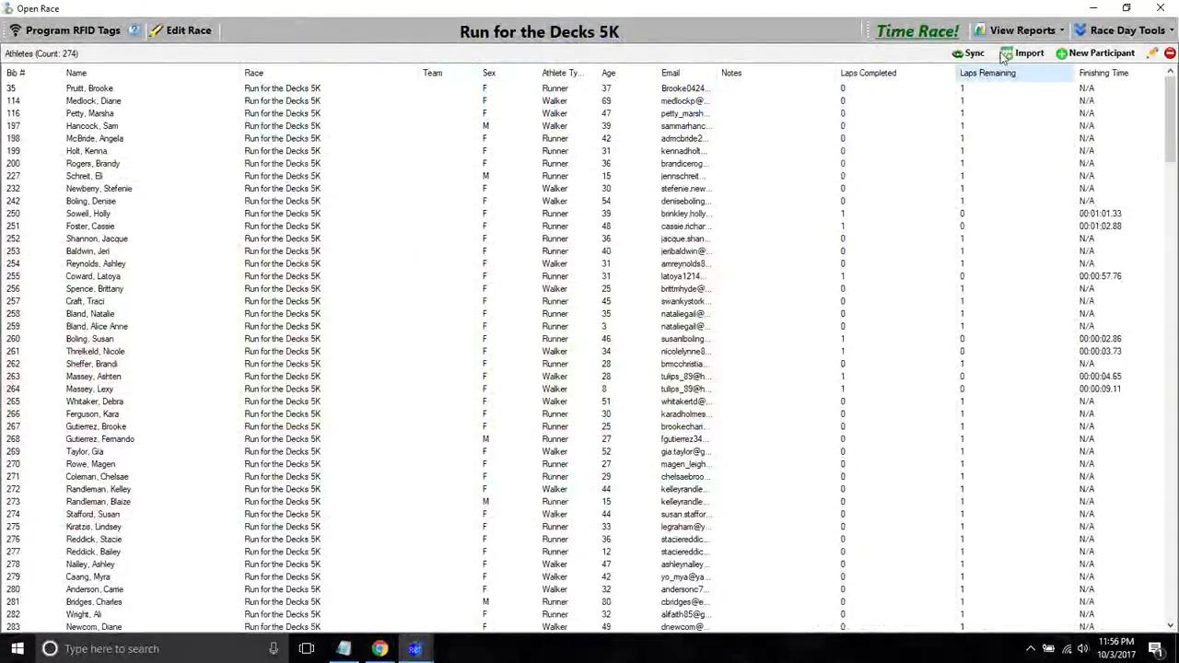
{"action": "left_click", "coordinate": [1032, 28]}
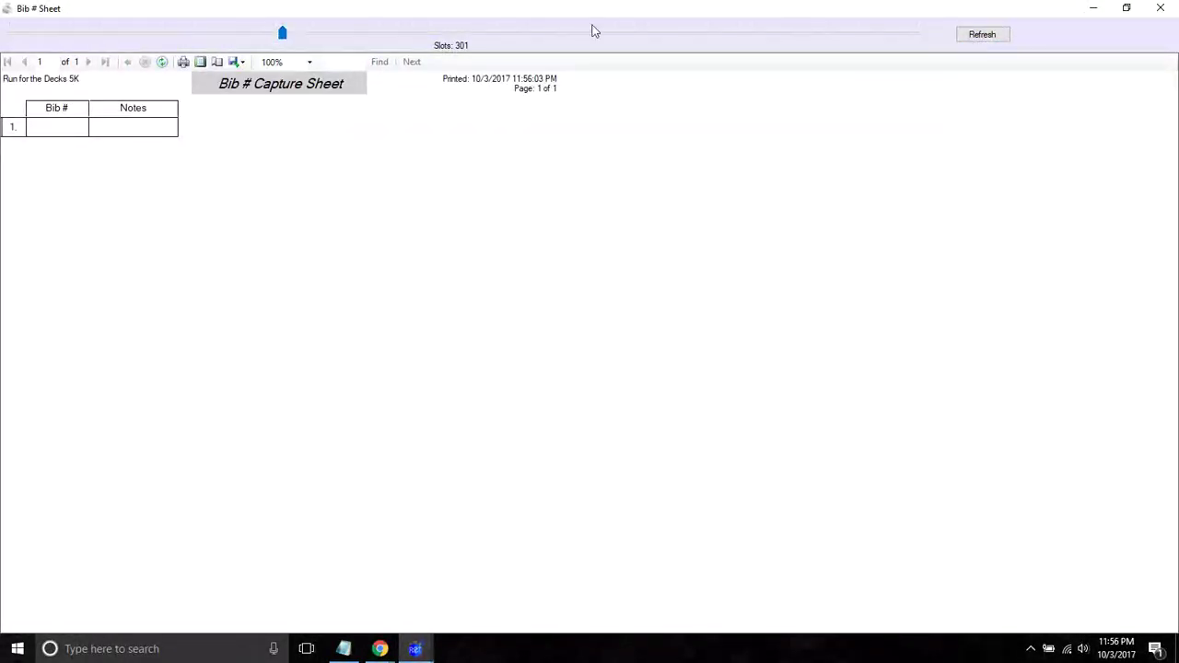
{"action": "left_click", "coordinate": [982, 35]}
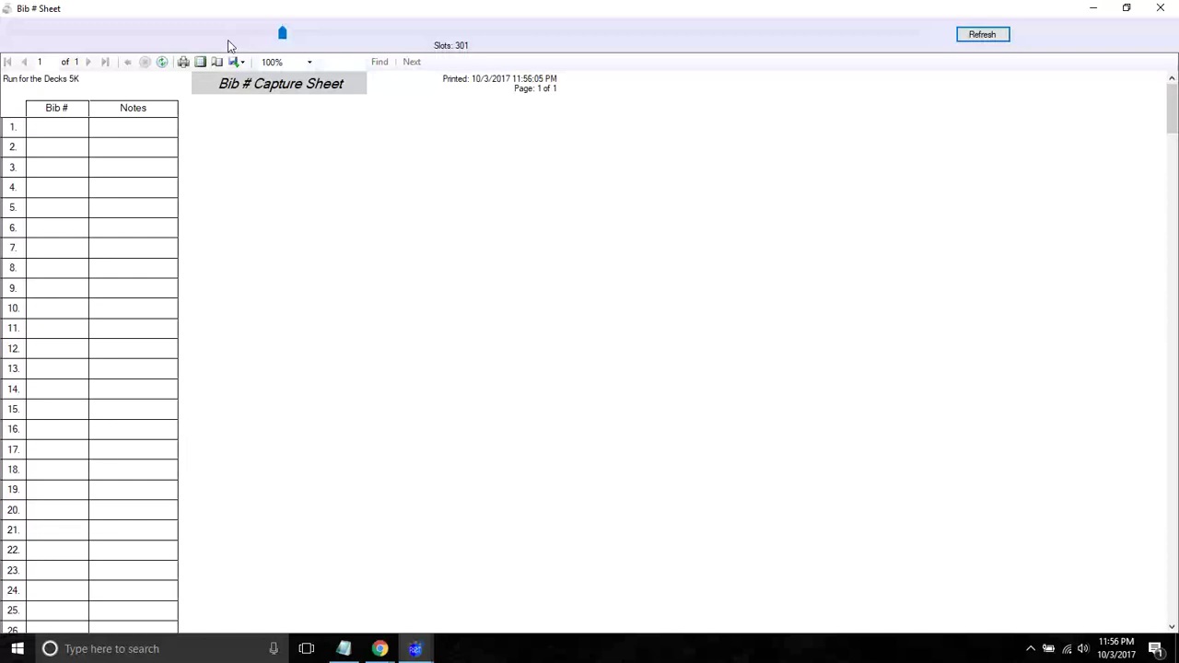
{"action": "left_click", "coordinate": [201, 62]}
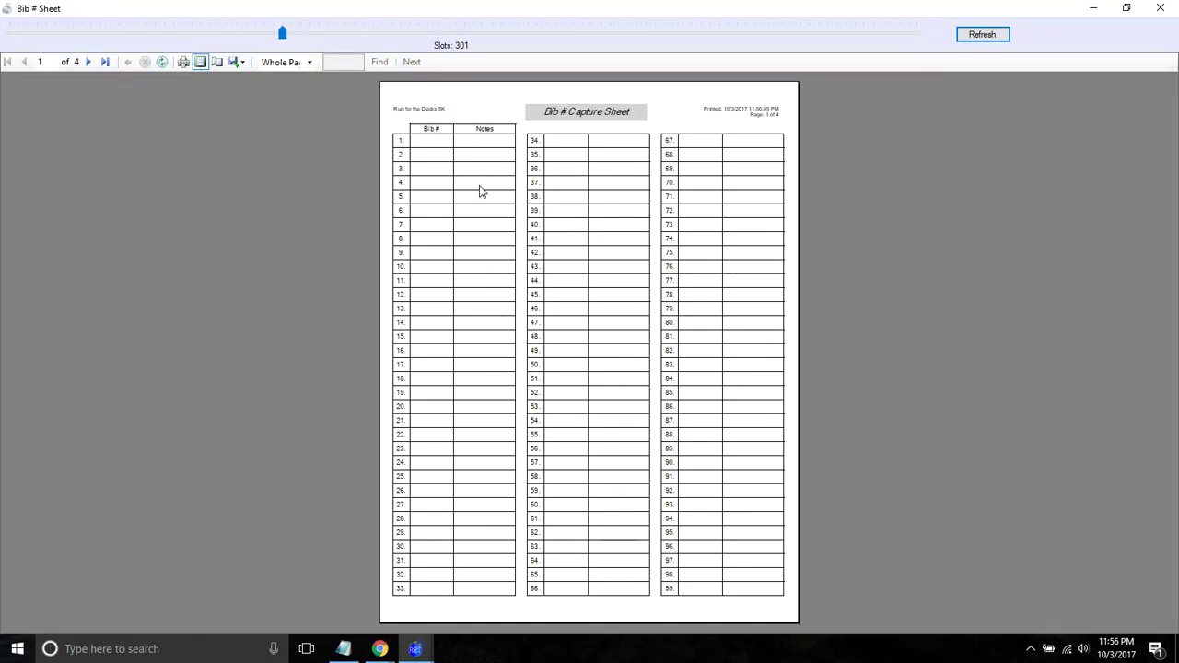
{"action": "left_click", "coordinate": [1159, 9]}
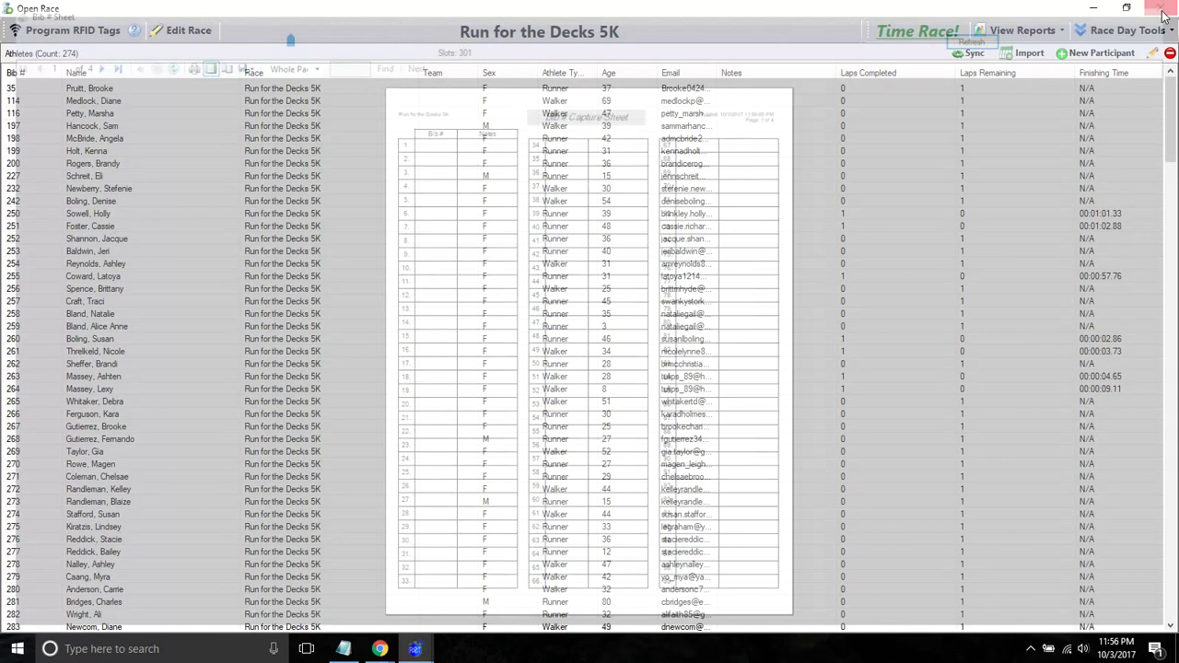
- Reopen Time Race! and restart the race with F2, resetting the clock to 00:00:00.00
{"action": "left_click", "coordinate": [921, 30]}
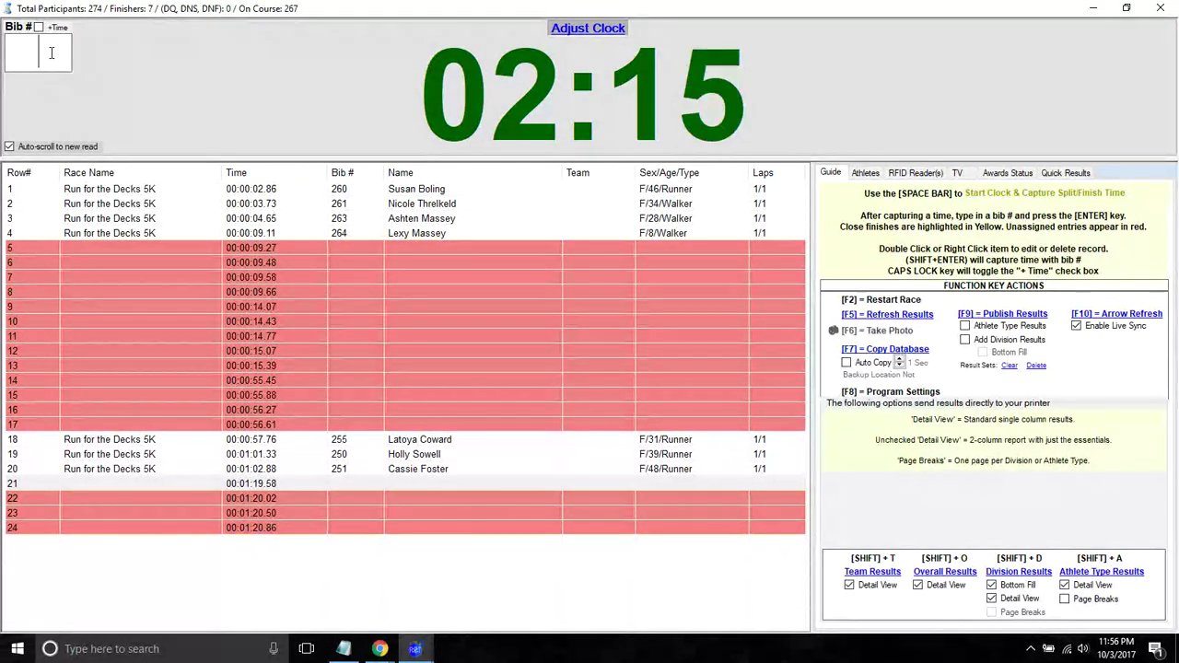
{"action": "key", "text": "F2"}
{"action": "key", "text": "y"}
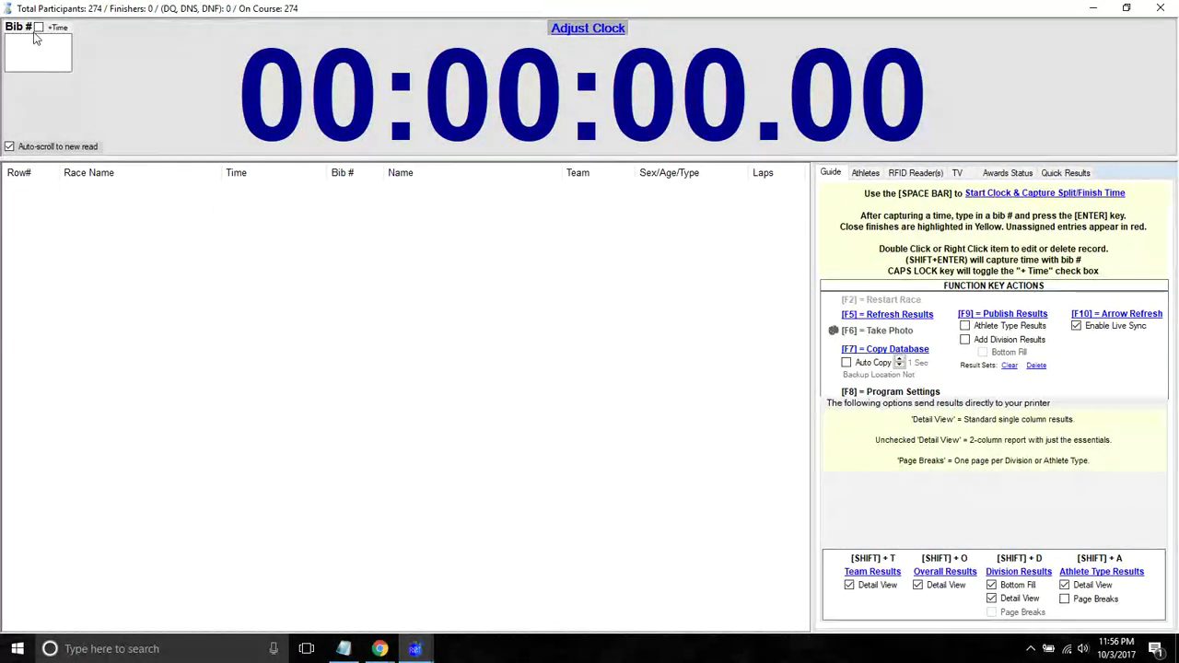
- Restart the clock, turn on +Time, and capture 17 finish times up to 00:00:20.23
{"action": "key", "text": "space"}
{"action": "key", "text": "space"}
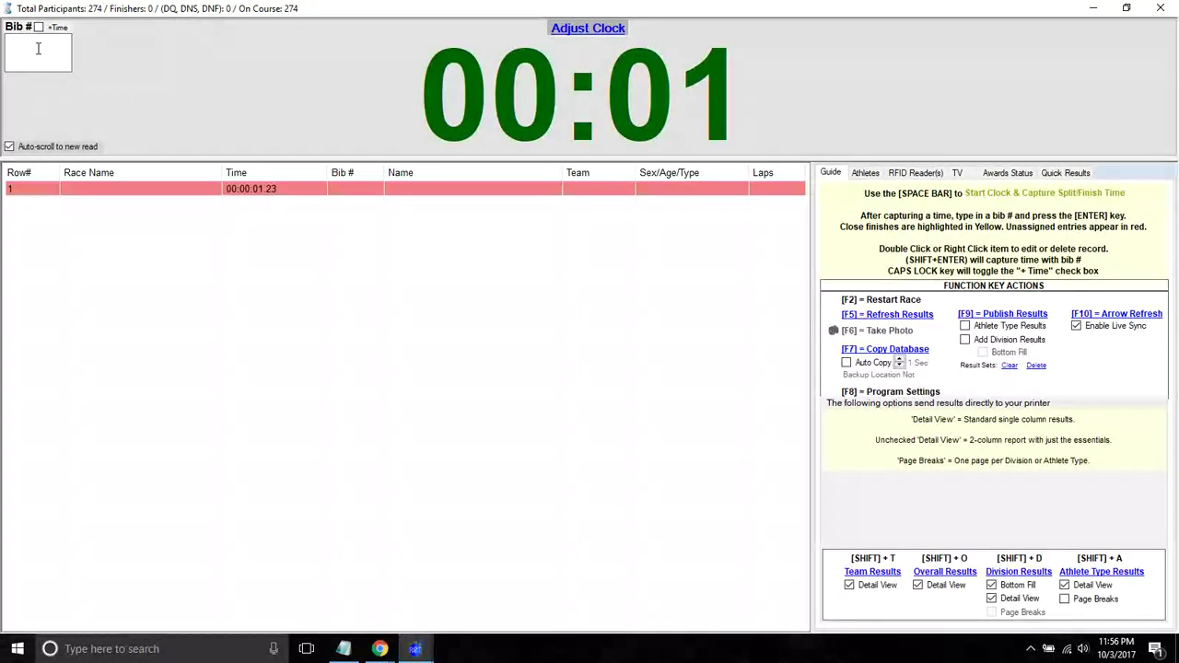
{"action": "key", "text": "space"}
{"action": "key", "text": "space"}
{"action": "key", "text": "space"}
{"action": "key", "text": "space"}
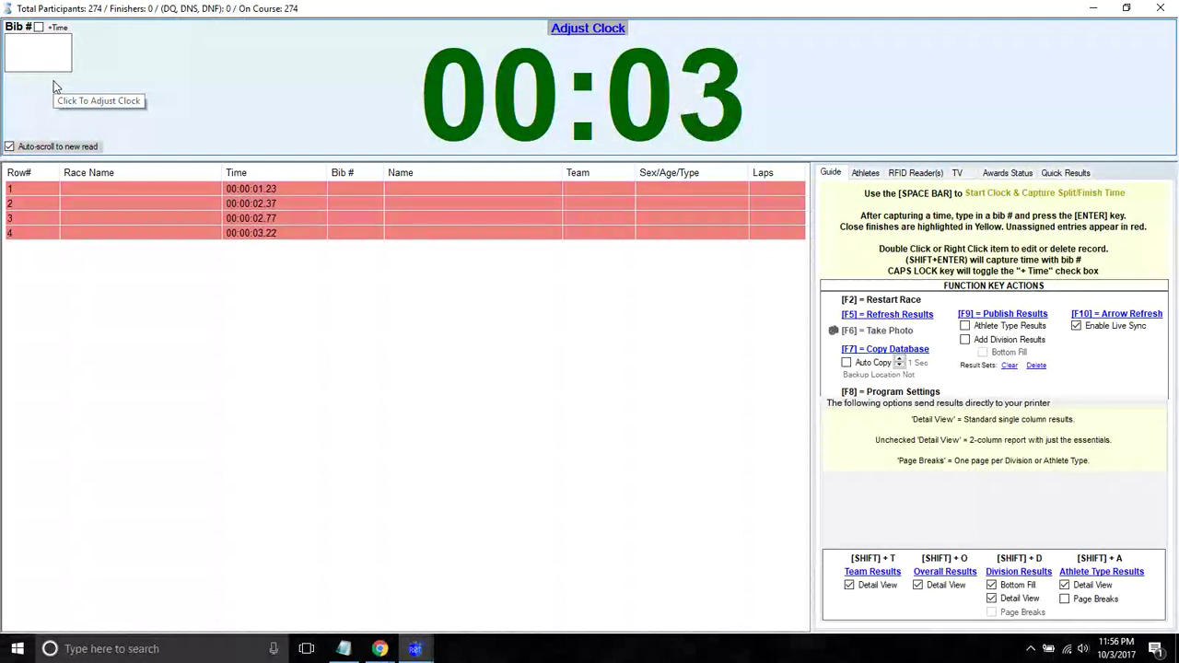
{"action": "key", "text": "space"}
{"action": "key", "text": "space"}
{"action": "key", "text": "space"}
{"action": "key", "text": "space"}
{"action": "key", "text": "space"}
{"action": "key", "text": "space"}
{"action": "key", "text": "space"}
{"action": "key", "text": "space"}
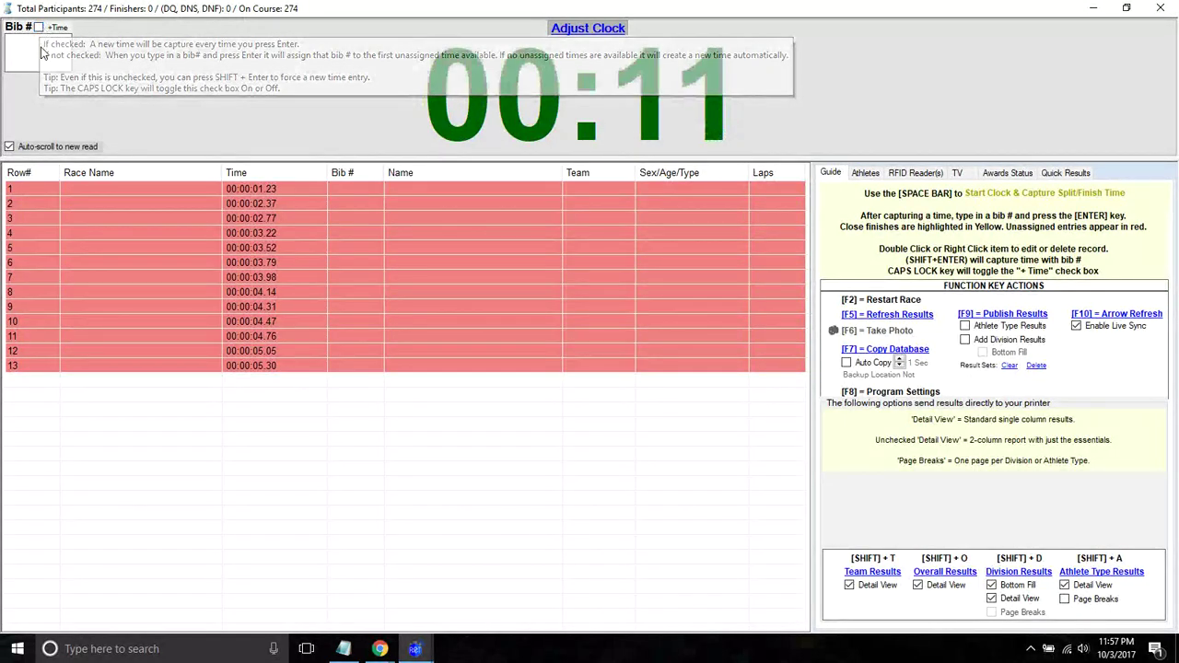
{"action": "key", "text": "Caps_Lock"}
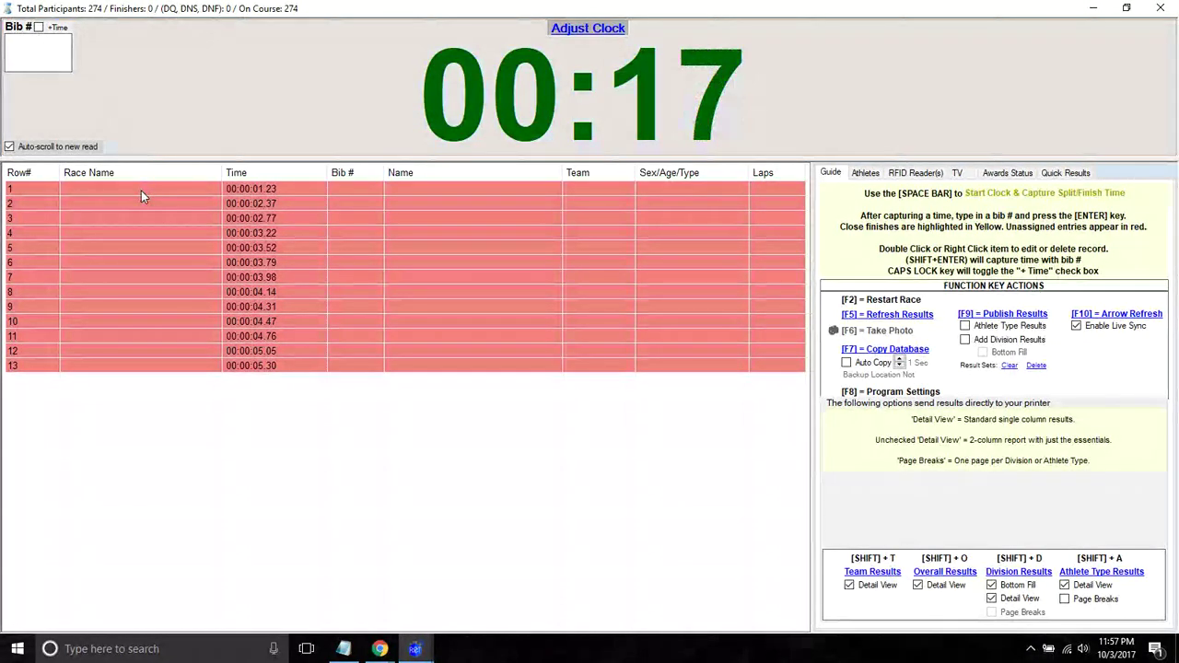
{"action": "key", "text": "space"}
{"action": "key", "text": "space"}
{"action": "key", "text": "space"}
{"action": "key", "text": "space"}
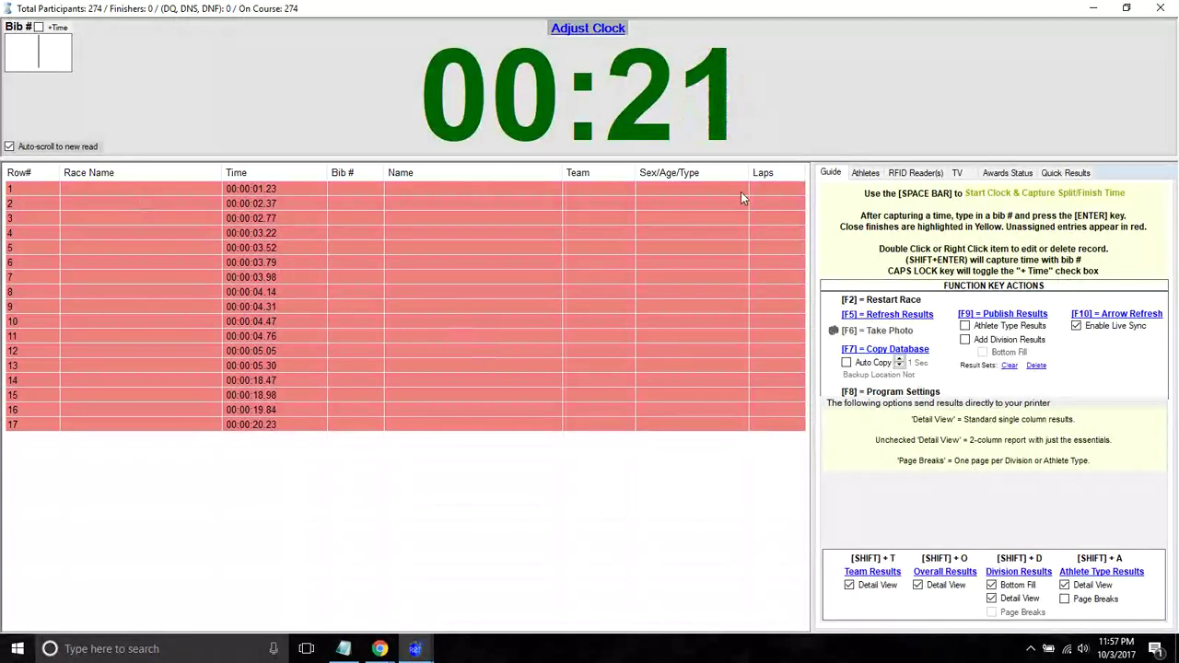
- Record bib 253 as a finisher and capture several more finish times
{"action": "left_click", "coordinate": [864, 174]}
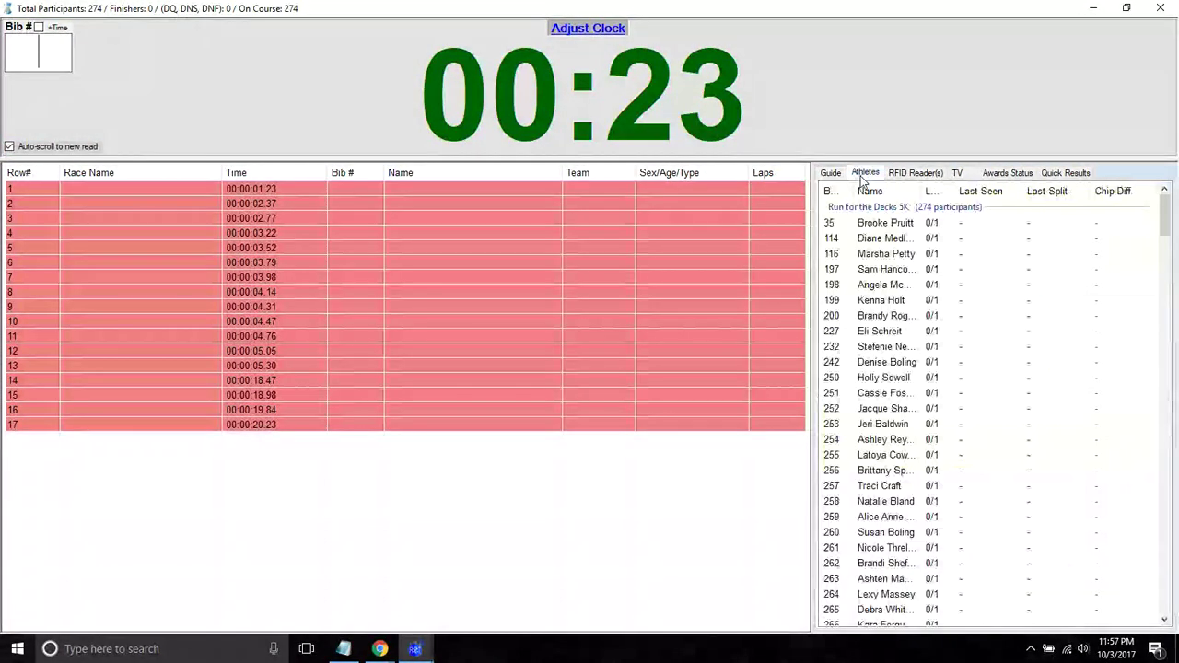
{"action": "type", "text": "253"}
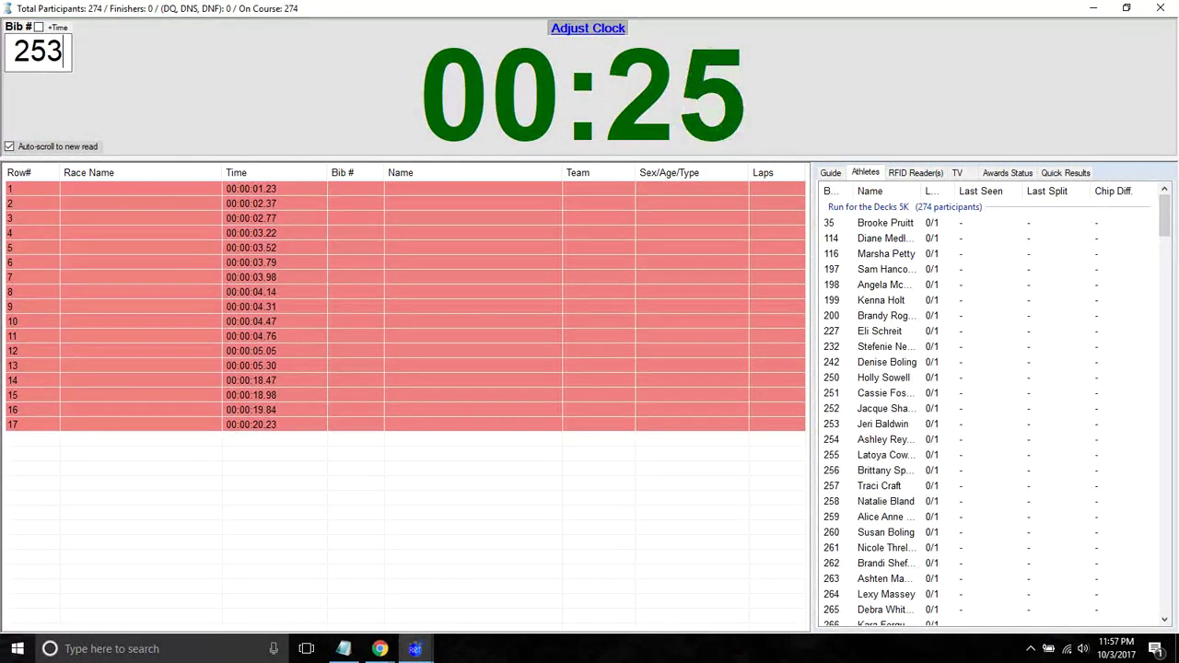
{"action": "key", "text": "Return"}
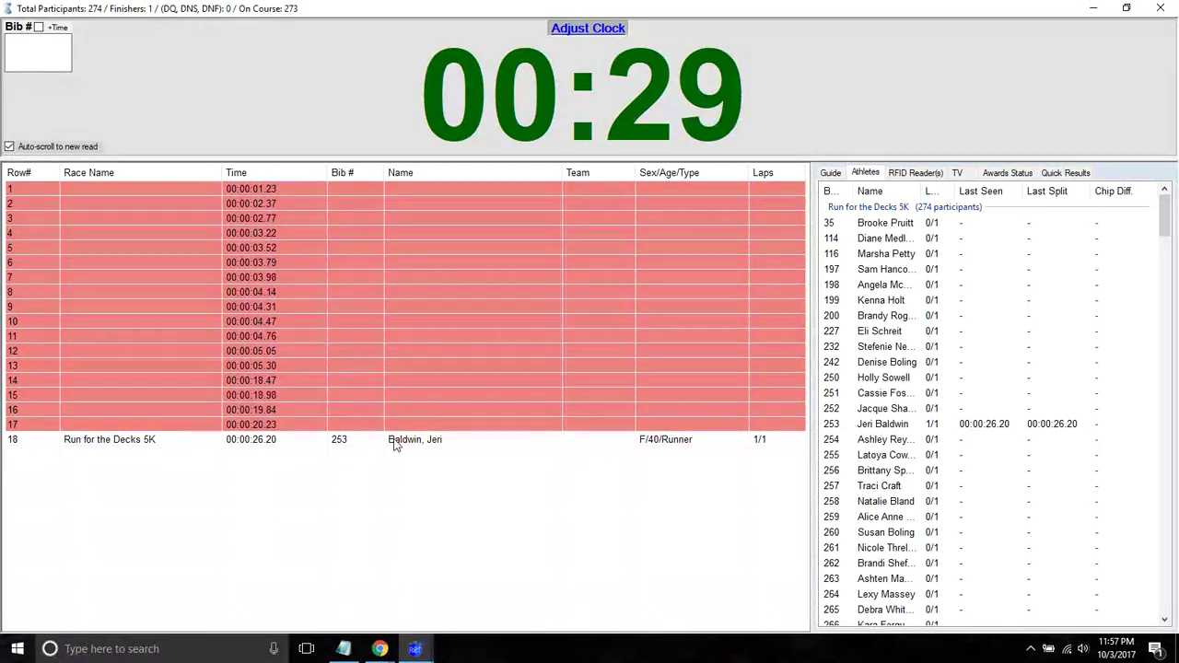
{"action": "key", "text": "Return"}
{"action": "key", "text": "Return"}
{"action": "key", "text": "Return"}
{"action": "key", "text": "Return"}
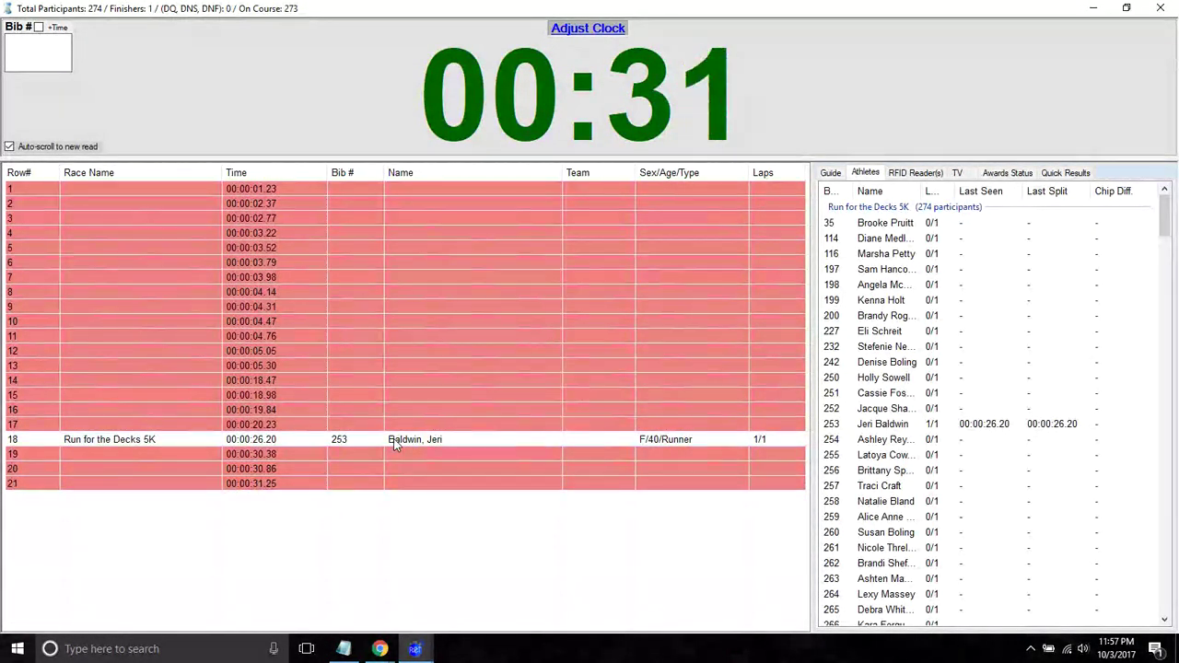
{"action": "key", "text": "Return"}
{"action": "key", "text": "Return"}
{"action": "key", "text": "Return"}
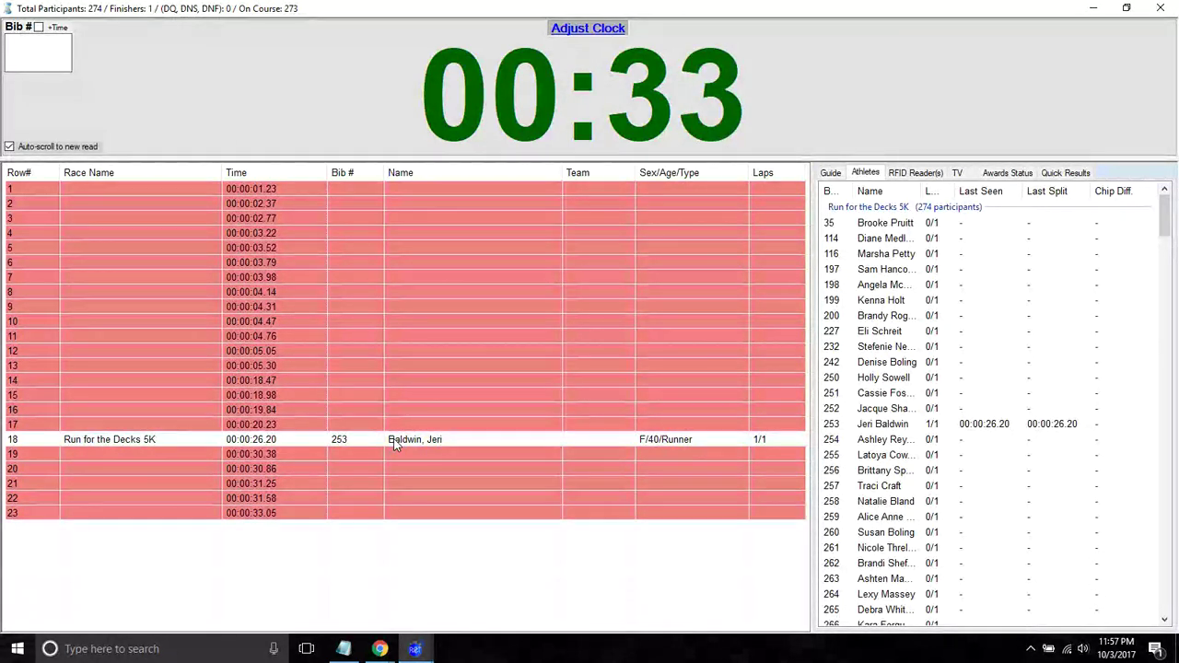
{"action": "key", "text": "Return"}
{"action": "key", "text": "Return"}
{"action": "key", "text": "Return"}
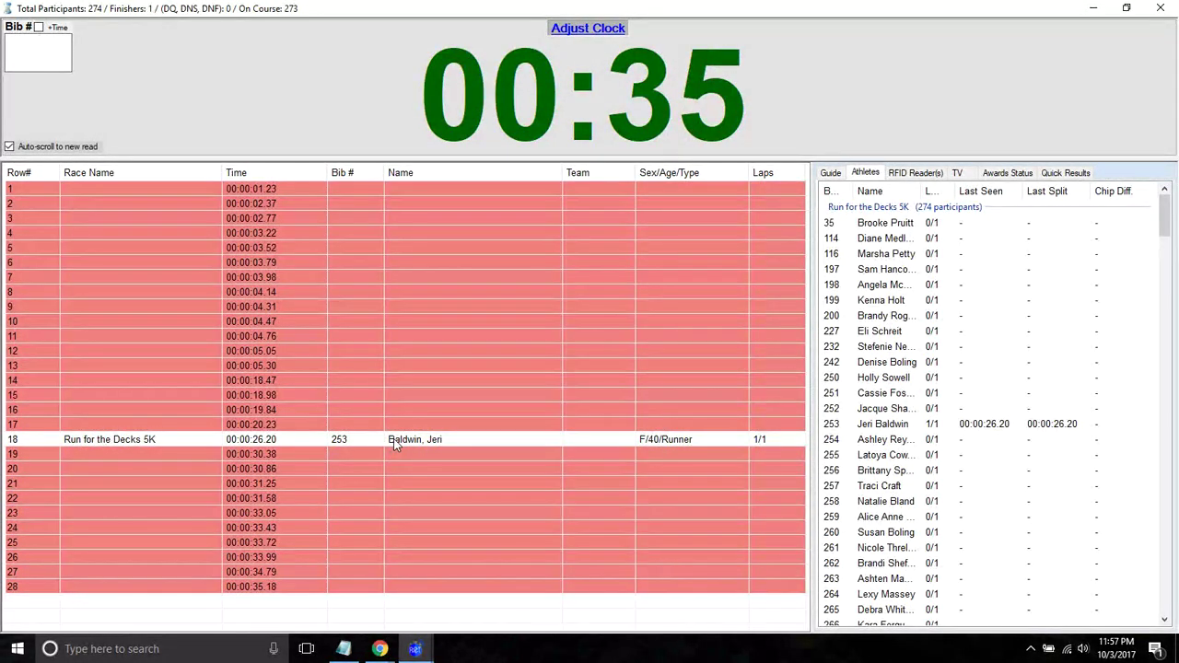
- Assign bibs 114 and 115 to the first two finishes
{"action": "key", "text": "Return"}
{"action": "type", "text": "114"}
{"action": "key", "text": "Return"}
{"action": "type", "text": "12"}
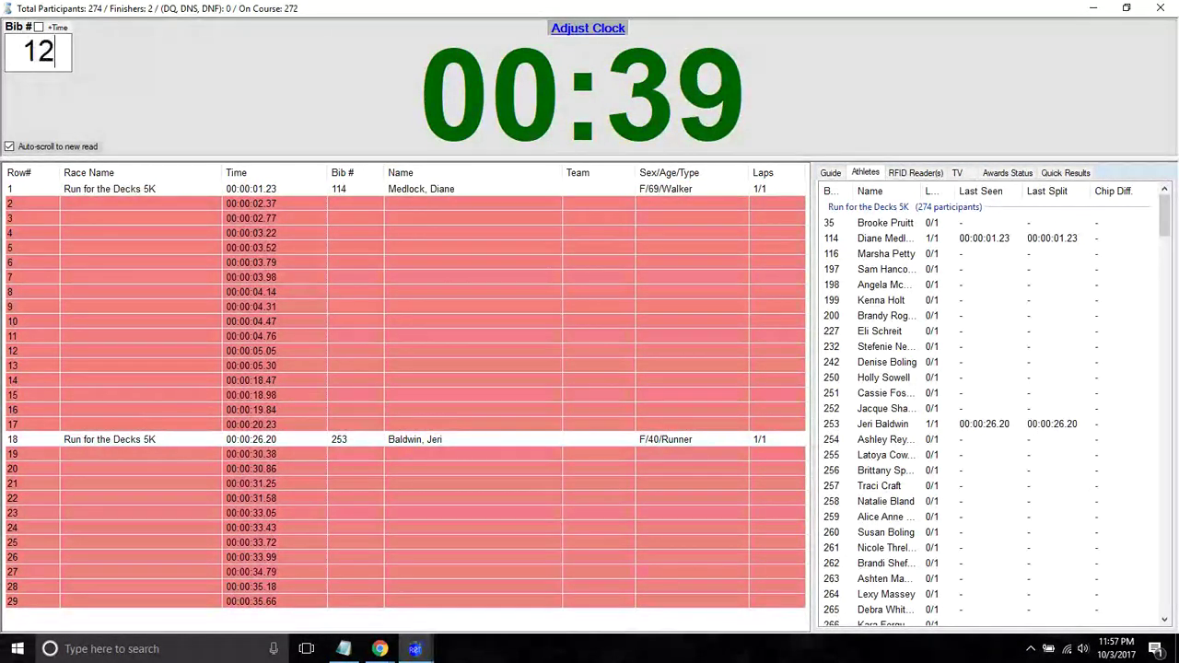
{"action": "key", "text": "BackSpace"}
{"action": "type", "text": "15"}
{"action": "key", "text": "Return"}
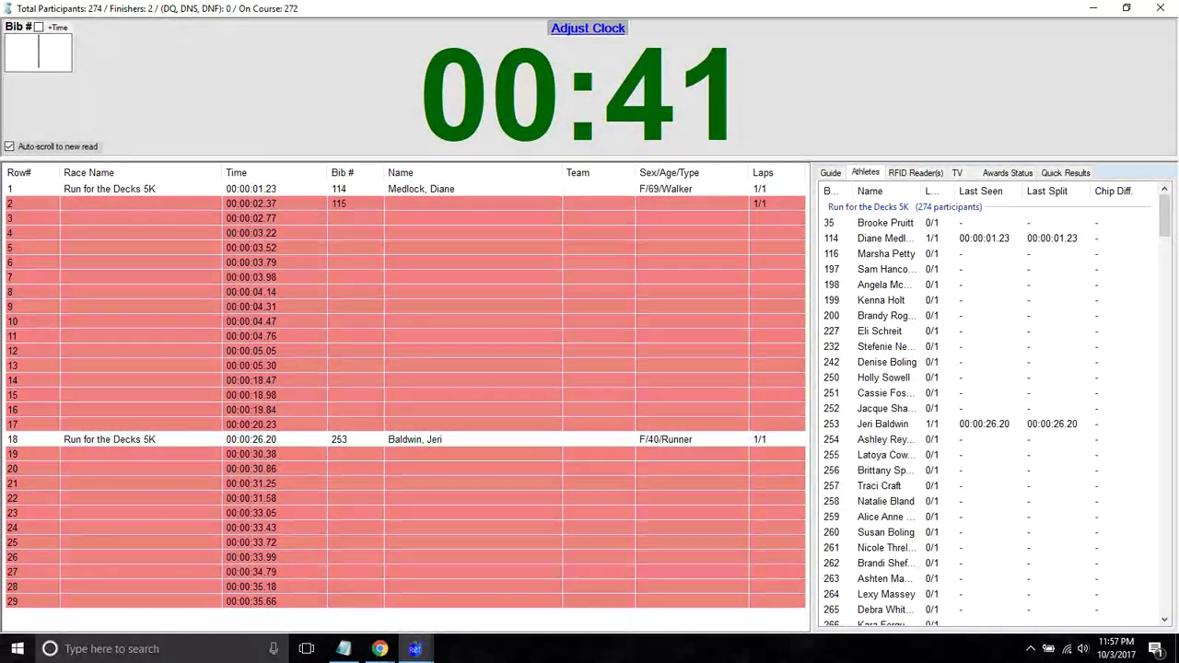
- Starting at the 00:00:02.77 finish, assign bibs 198, 199, 200 and 201 to finishes three through six
{"action": "left_click", "coordinate": [380, 218]}
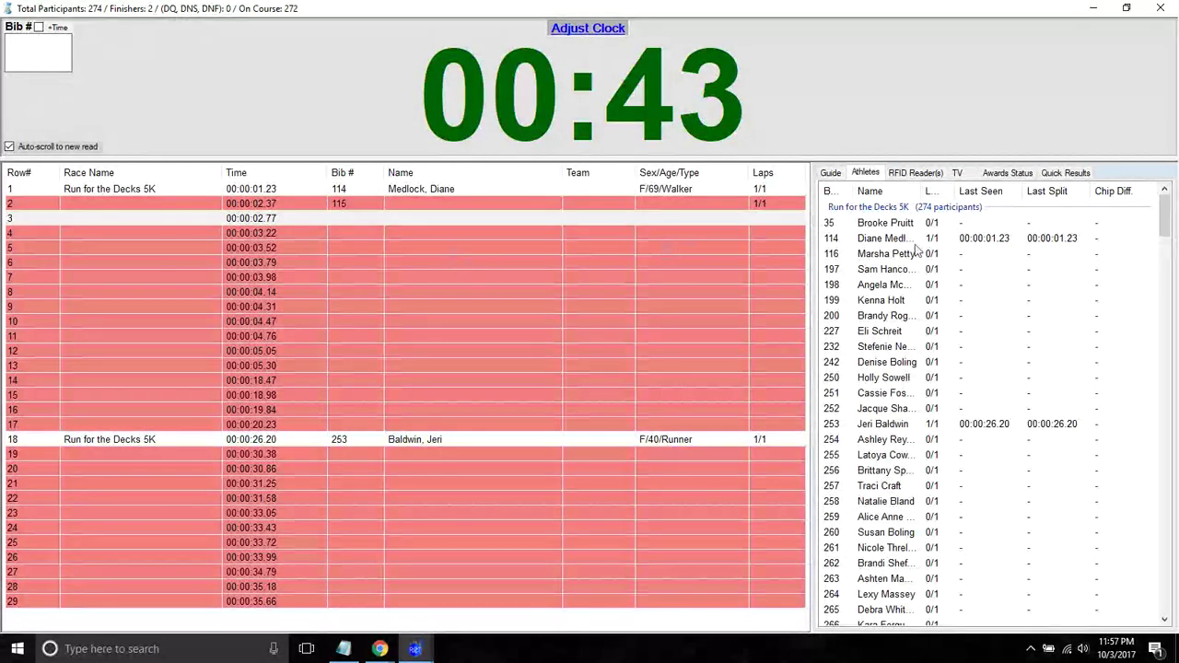
{"action": "type", "text": "198"}
{"action": "key", "text": "Return"}
{"action": "type", "text": "199"}
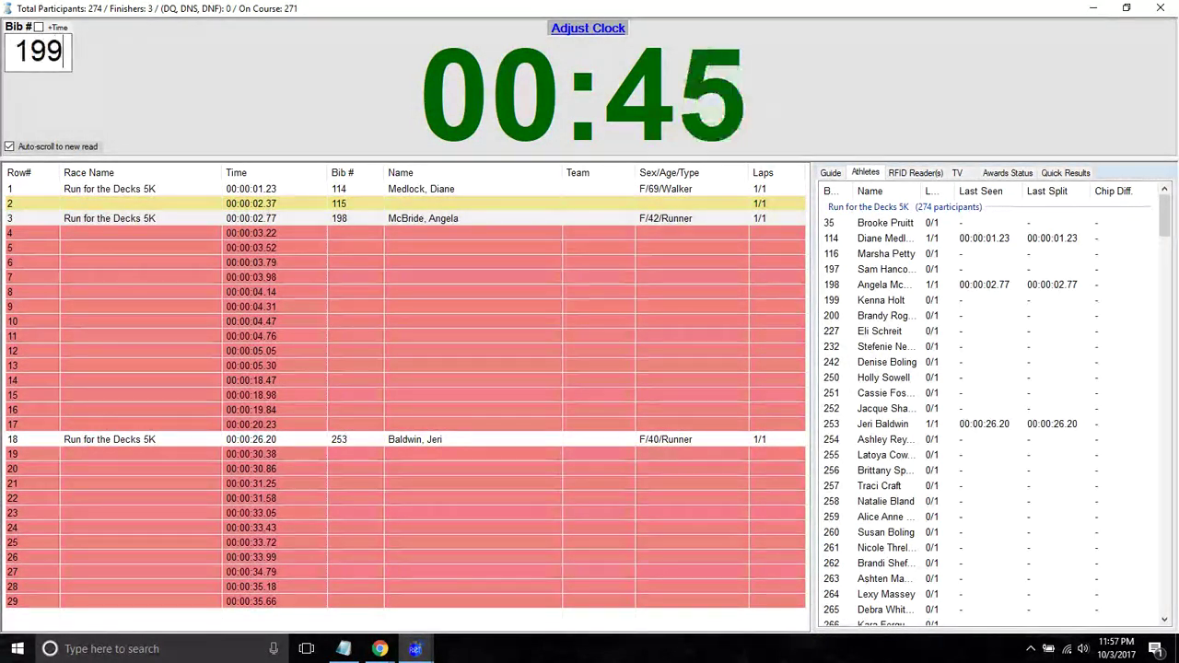
{"action": "key", "text": "Return"}
{"action": "type", "text": "200"}
{"action": "key", "text": "Return"}
{"action": "type", "text": "201"}
{"action": "key", "text": "Return"}
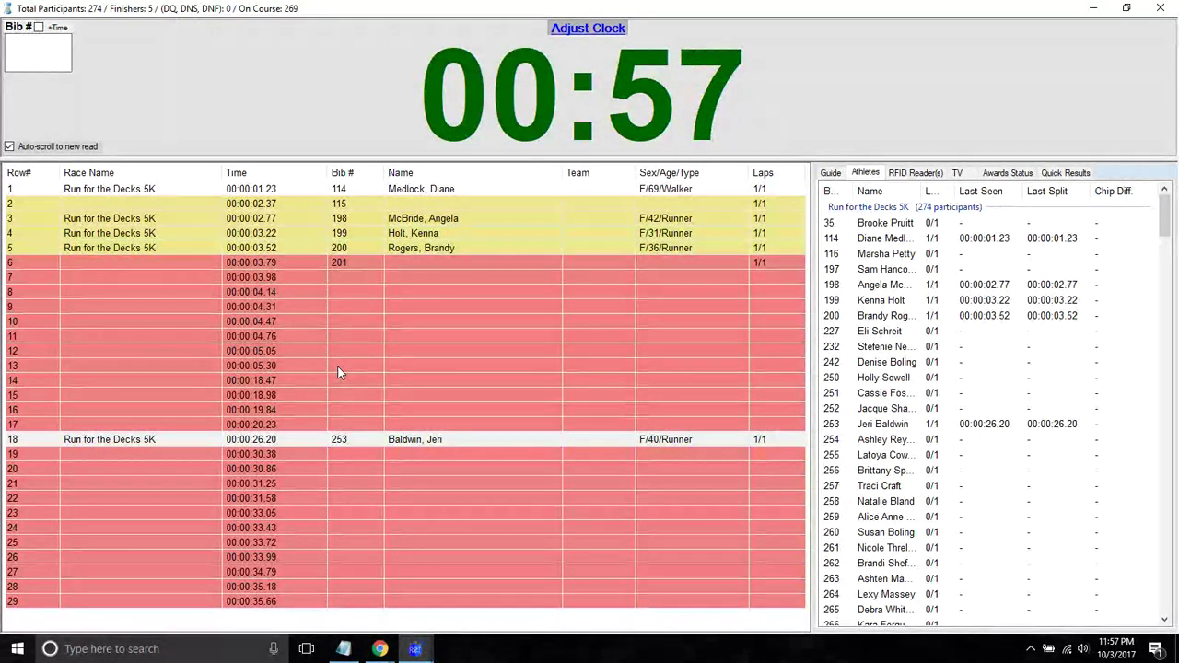
{"action": "left_click", "coordinate": [251, 380]}
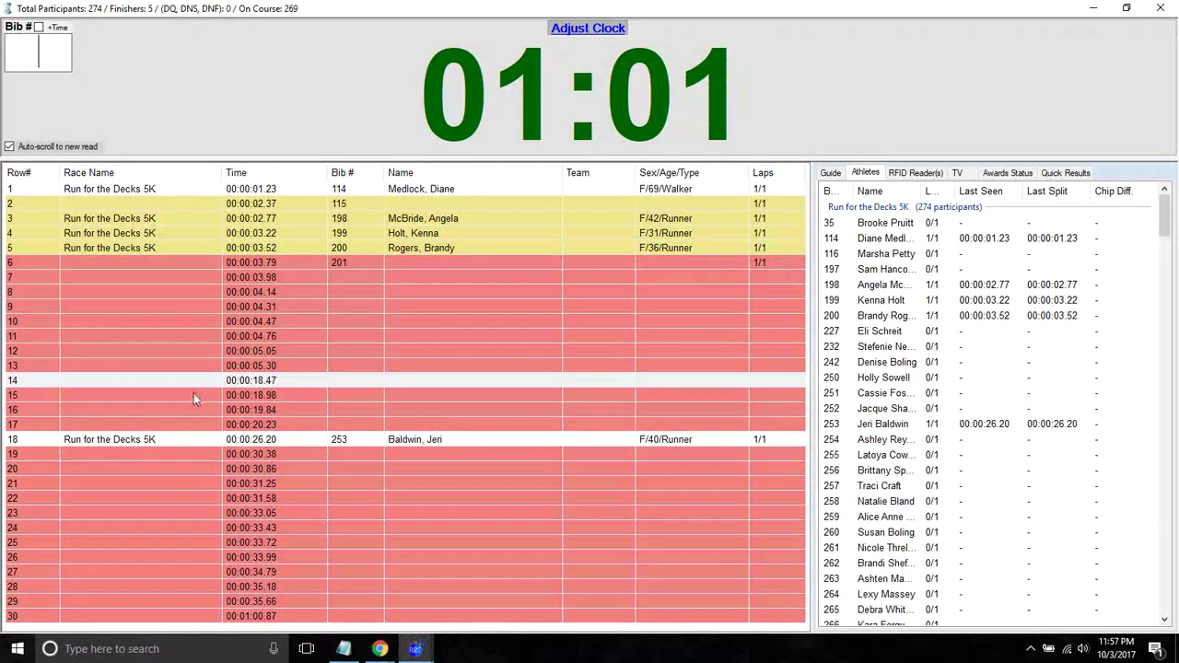
- Change the 00:01:00.87 finish to 00:00:10.87 and save it with bib 251
{"action": "double_click", "coordinate": [267, 615]}
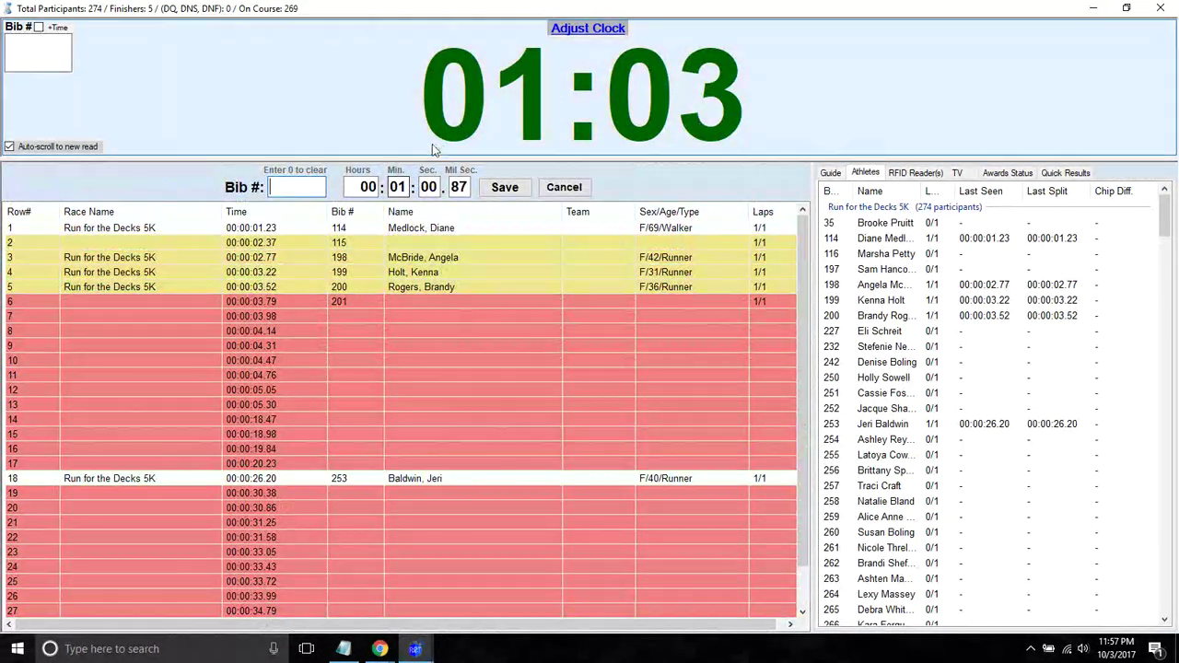
{"action": "double_click", "coordinate": [397, 187]}
{"action": "type", "text": "00"}
{"action": "left_click", "coordinate": [427, 187]}
{"action": "type", "text": "10"}
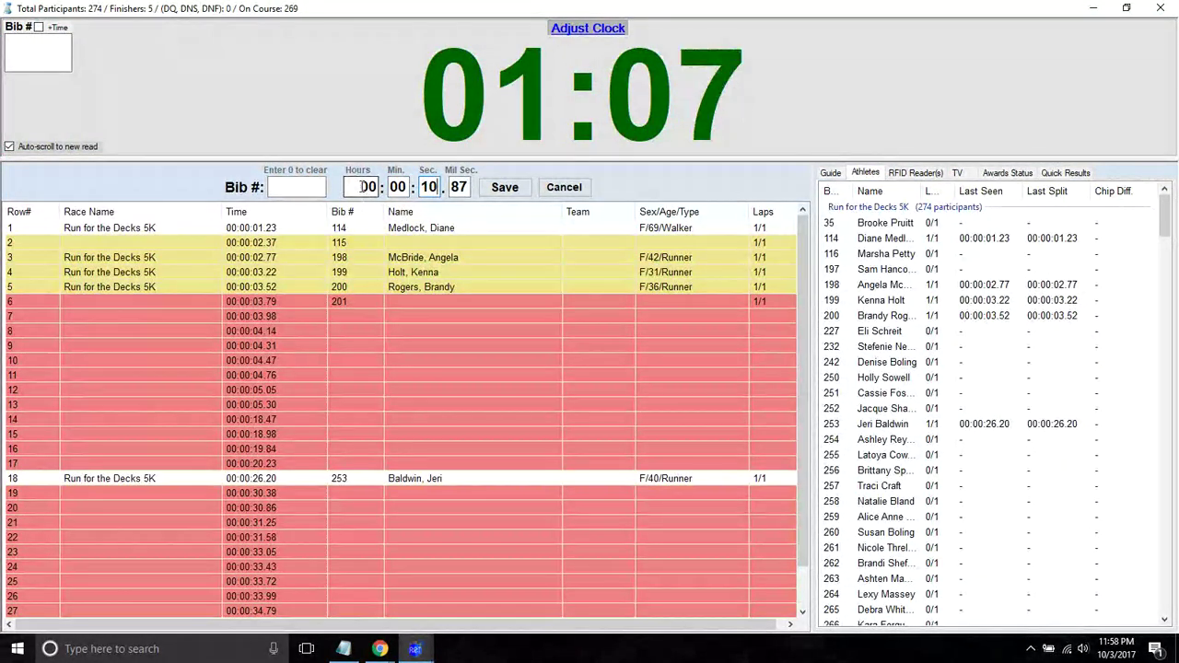
{"action": "type", "text": "251"}
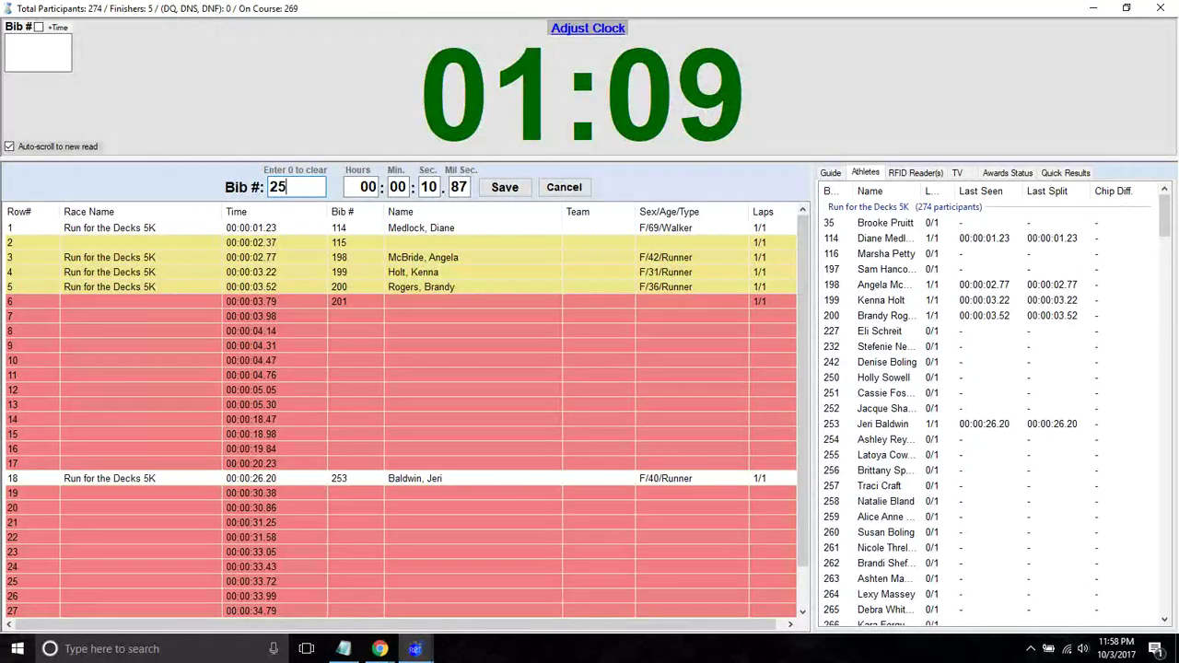
{"action": "key", "text": "Return"}
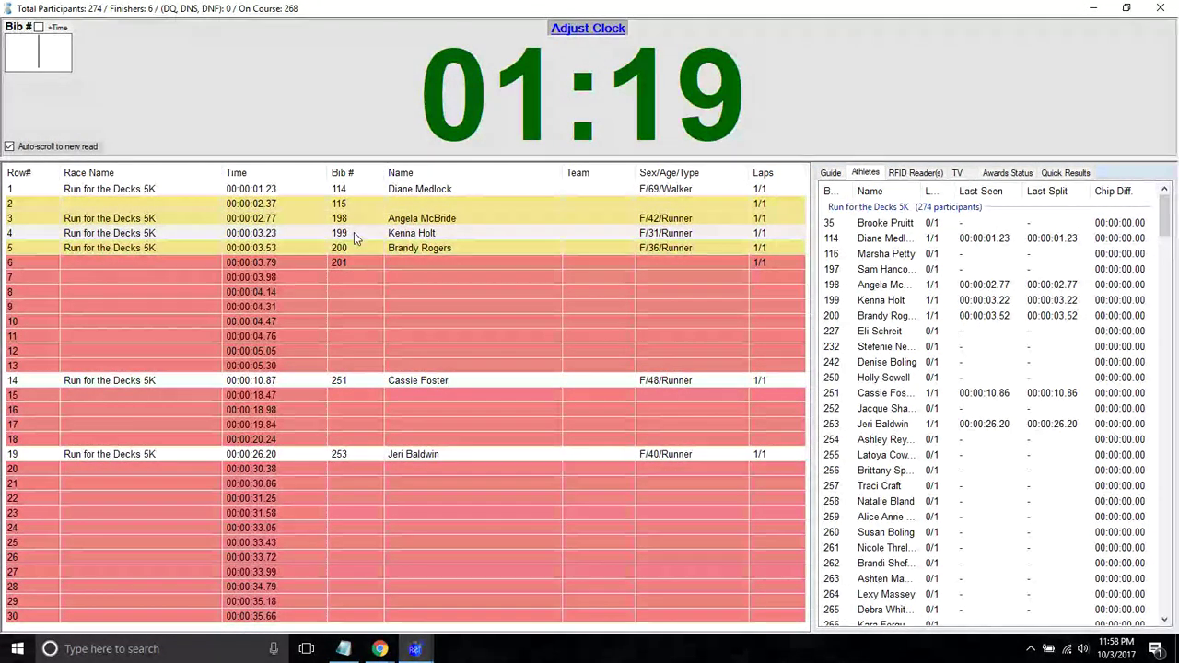
- Shift bib numbers down one finish from bib 199's row, then open the 00:00:03.98 finish
{"action": "right_click", "coordinate": [347, 237]}
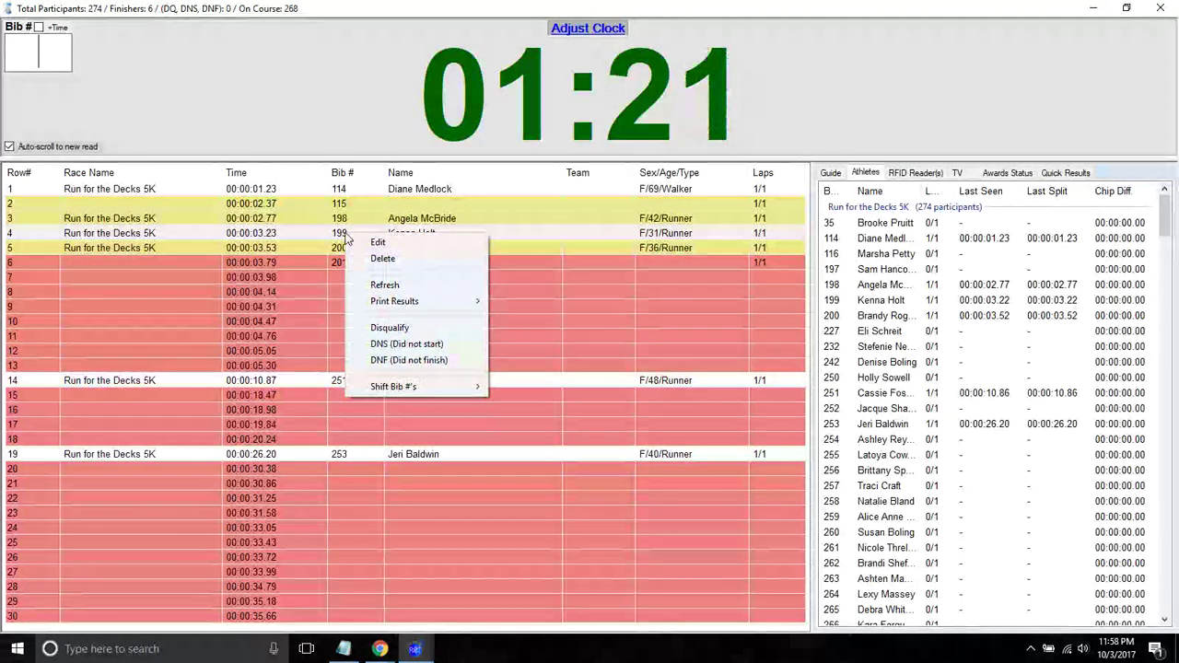
{"action": "mouse_move", "coordinate": [450, 386]}
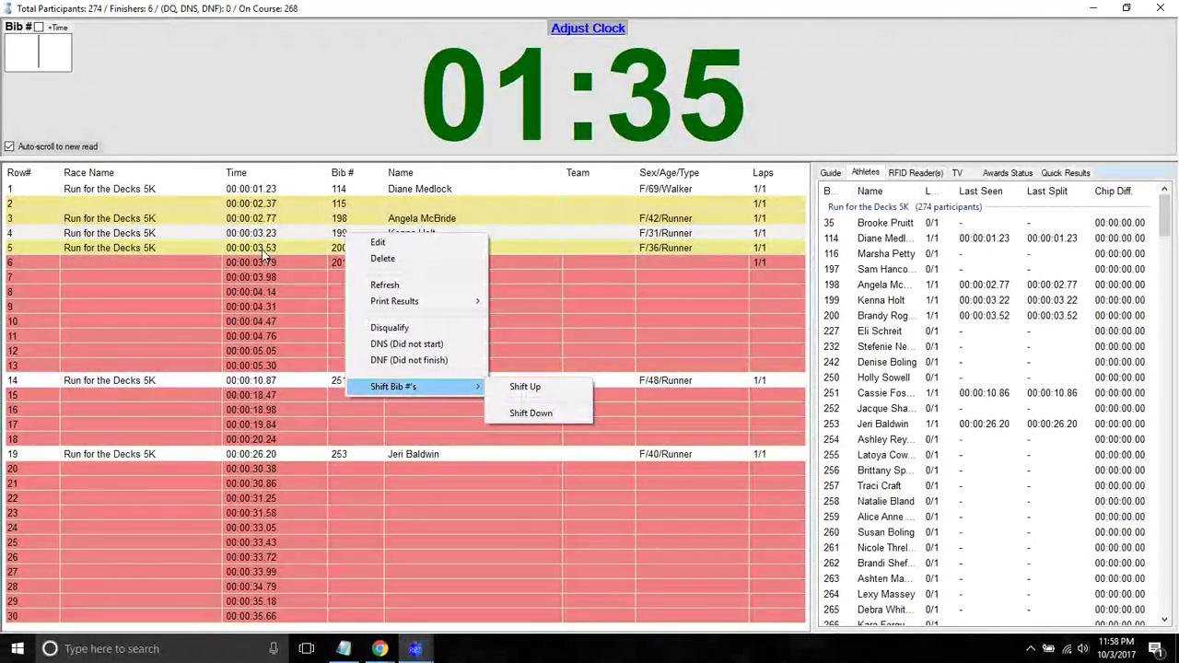
{"action": "left_click", "coordinate": [527, 413]}
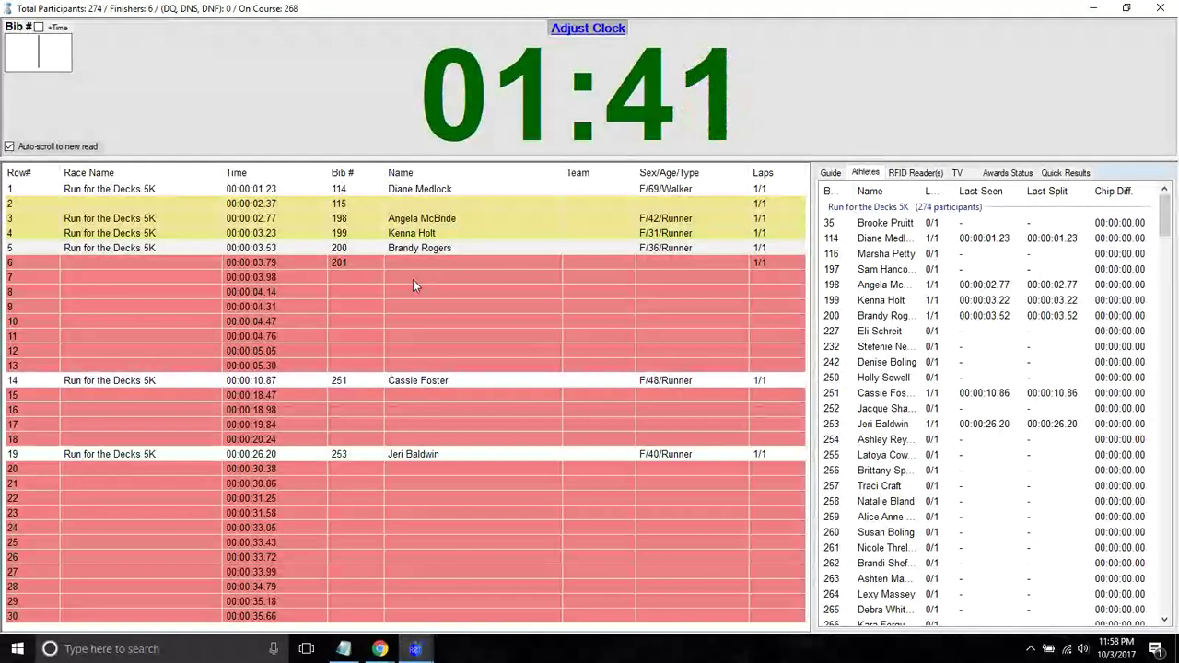
{"action": "double_click", "coordinate": [342, 283]}
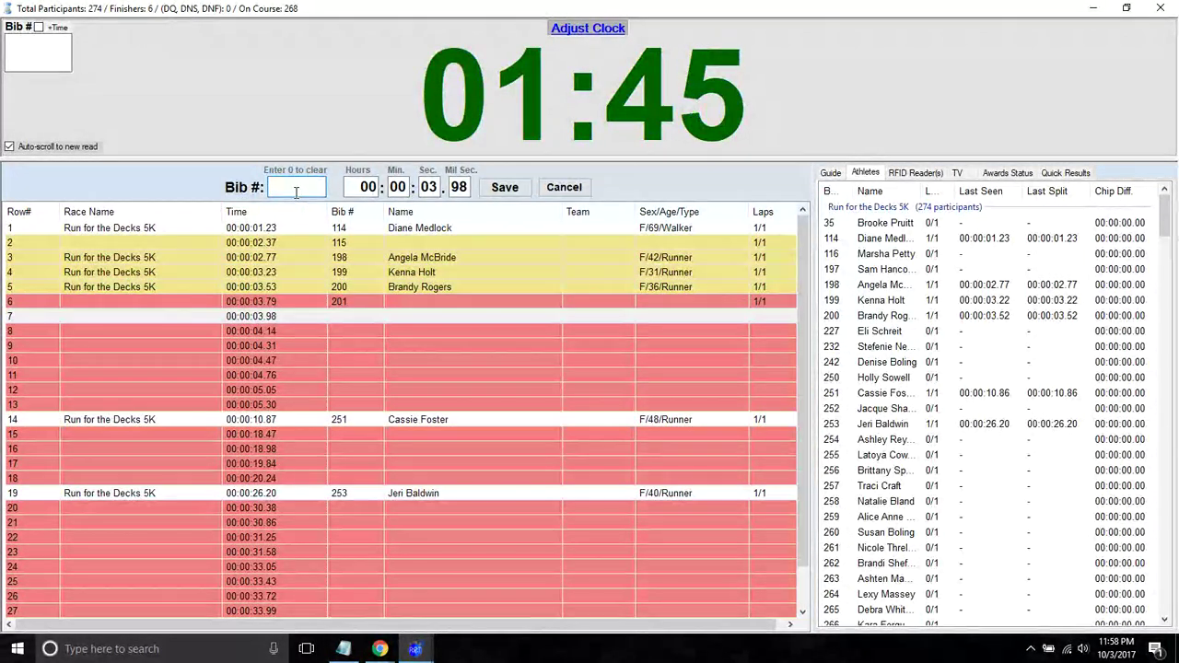
- Assign bibs 255, 257, 261, 162 and 262 to the 00:00:03.98–00:00:04.76 finishes
{"action": "type", "text": "255"}
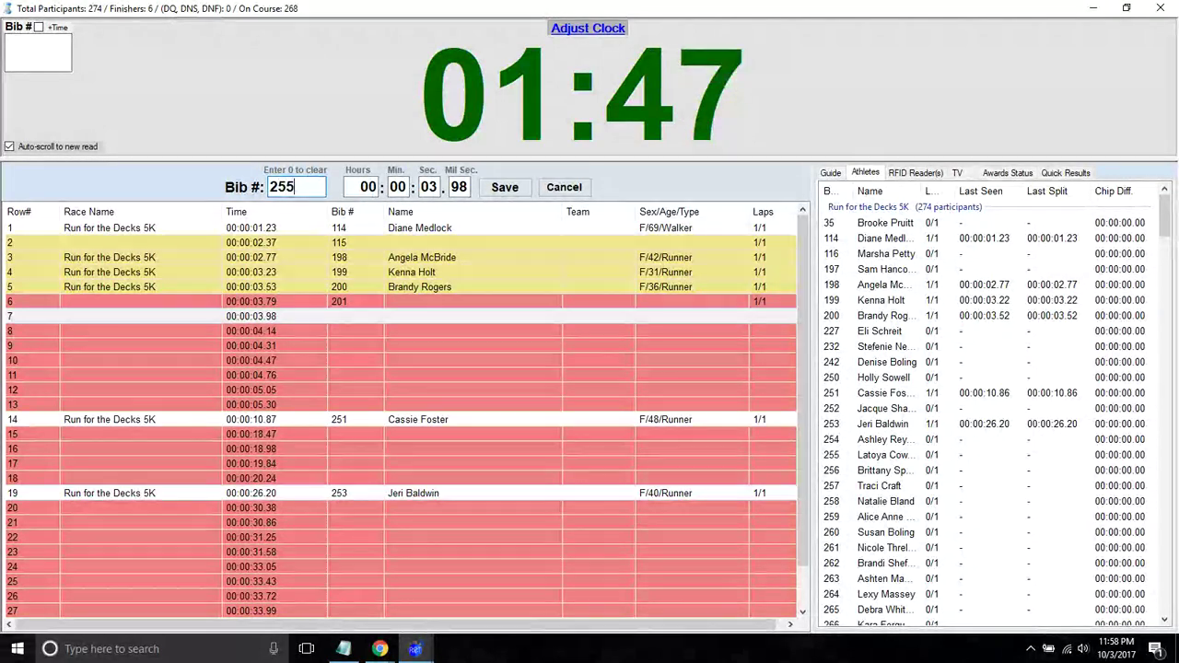
{"action": "key", "text": "Return"}
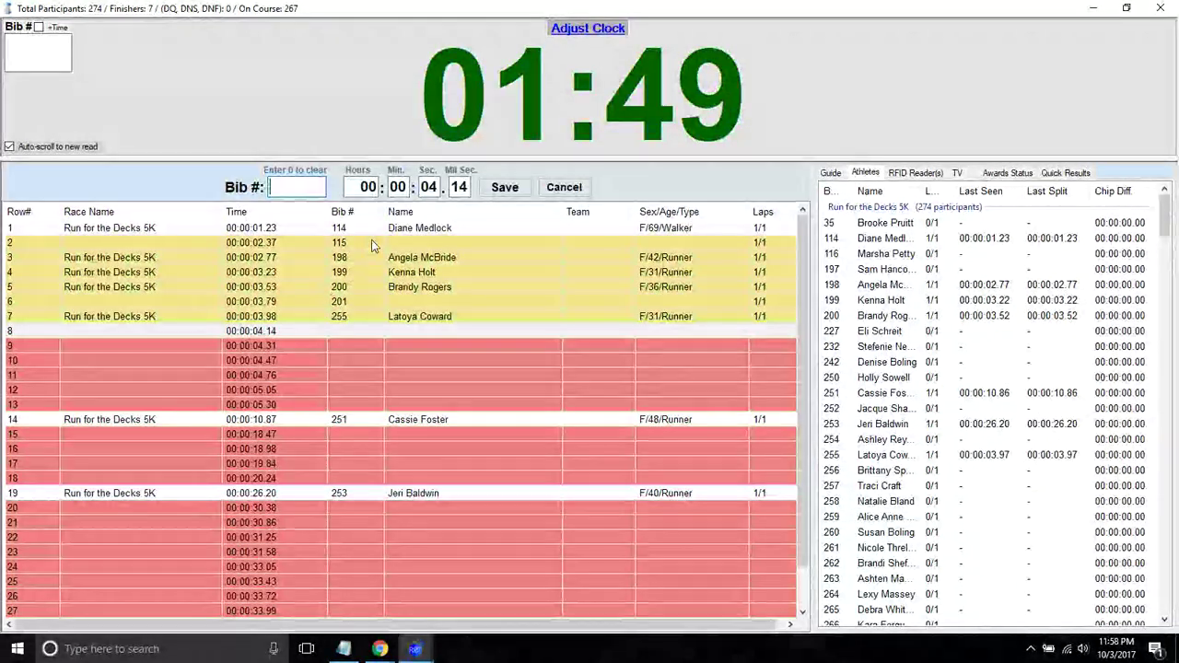
{"action": "type", "text": "257"}
{"action": "key", "text": "Return"}
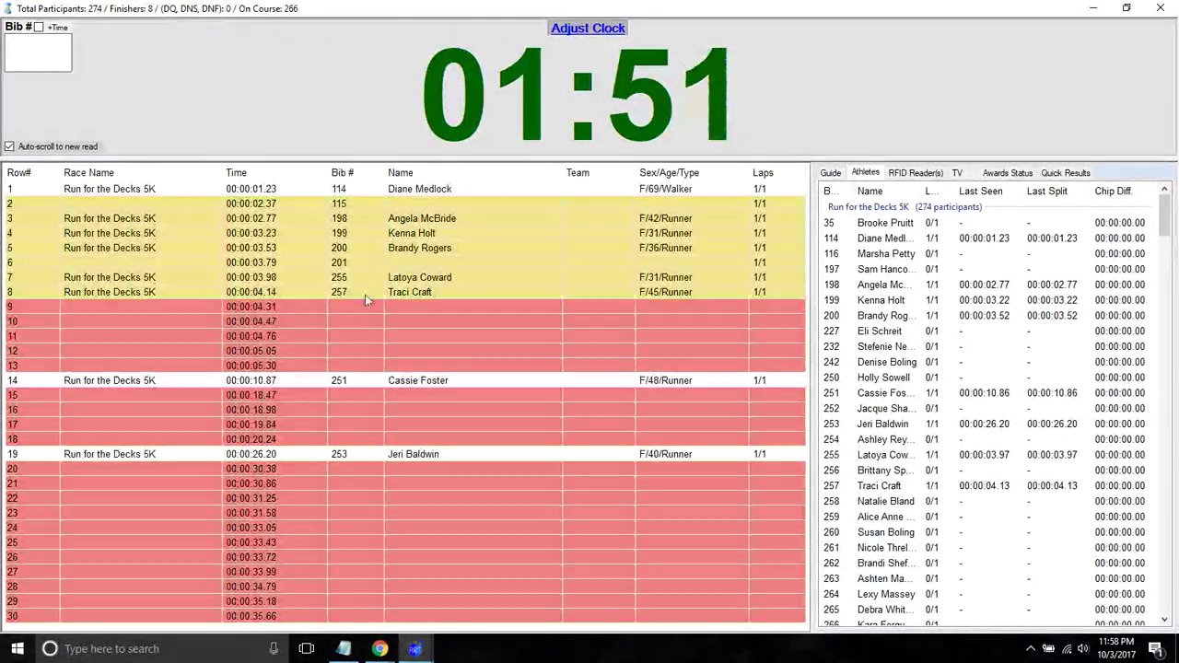
{"action": "left_click", "coordinate": [49, 64]}
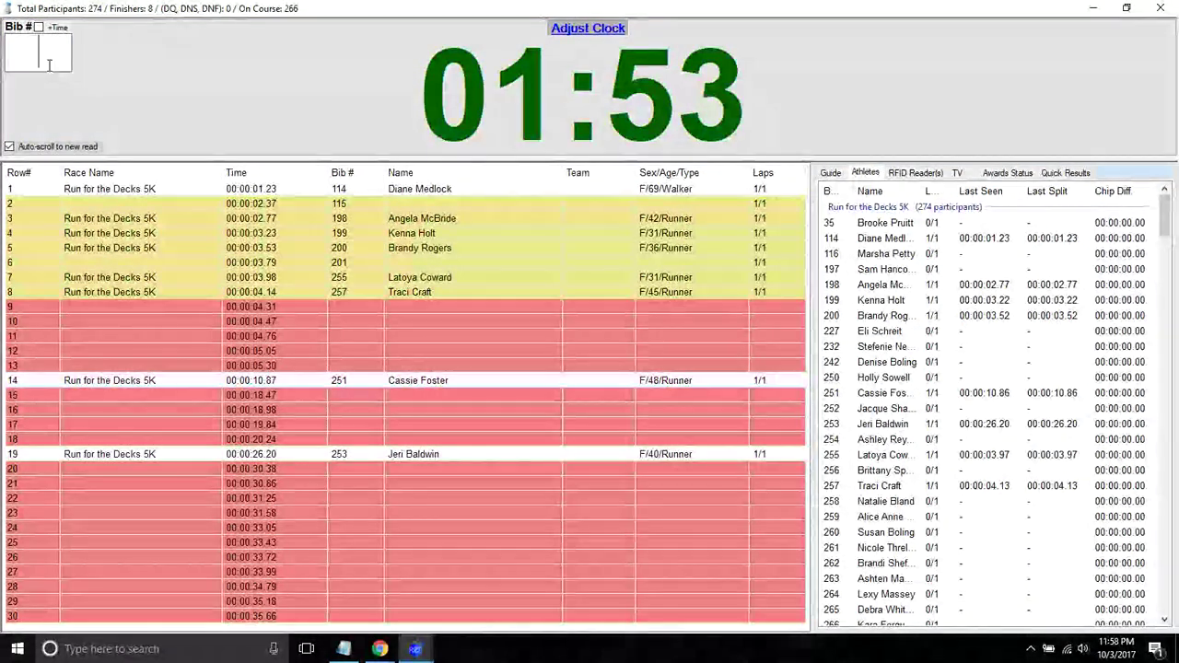
{"action": "type", "text": "261"}
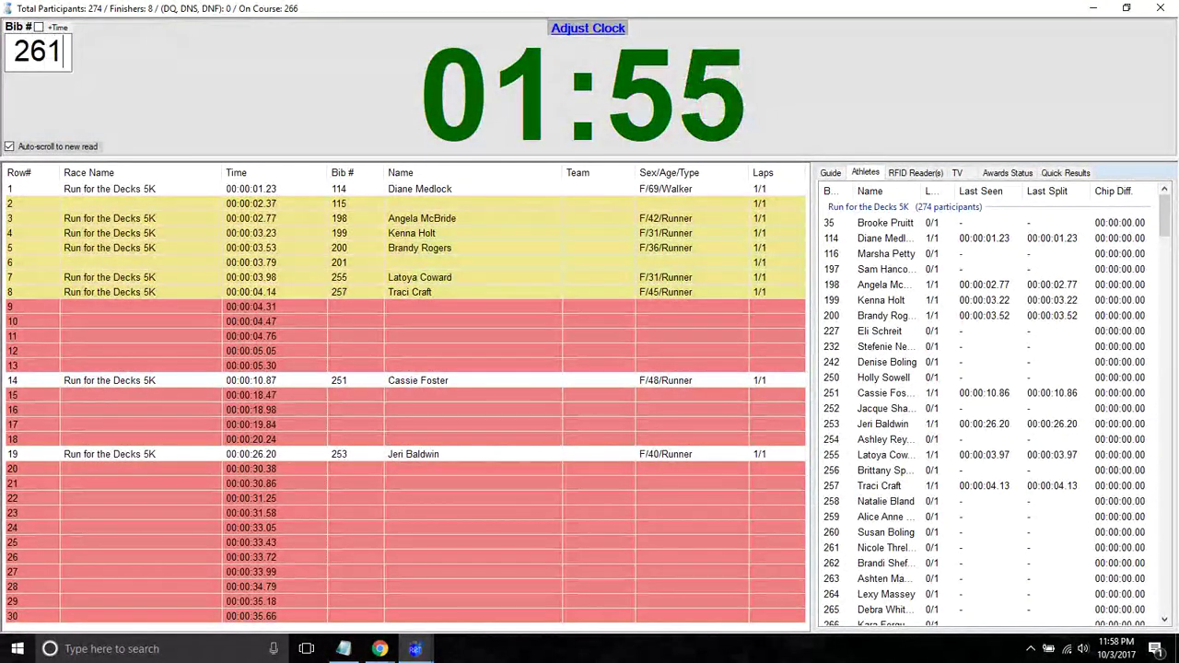
{"action": "key", "text": "Return"}
{"action": "type", "text": "162"}
{"action": "key", "text": "Return"}
{"action": "type", "text": "262"}
{"action": "key", "text": "Return"}
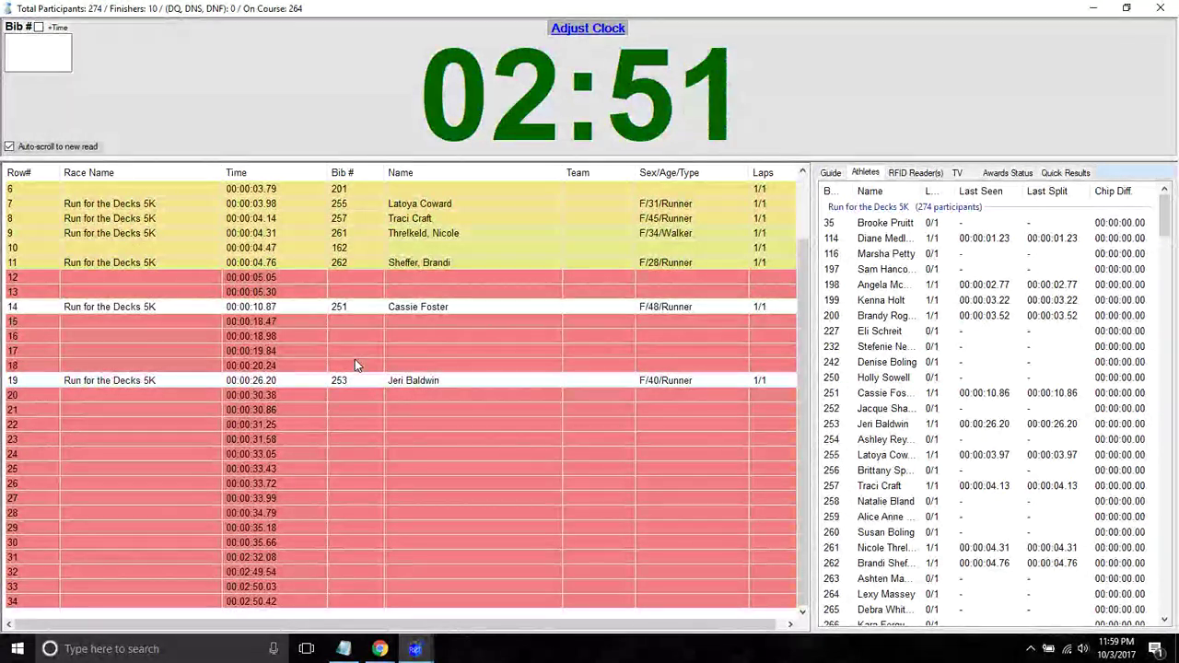
- Assign bibs 272 and 218 to finishes 12 and 13, then clear all times with Ctrl+R
{"action": "type", "text": "272"}
{"action": "key", "text": "Return"}
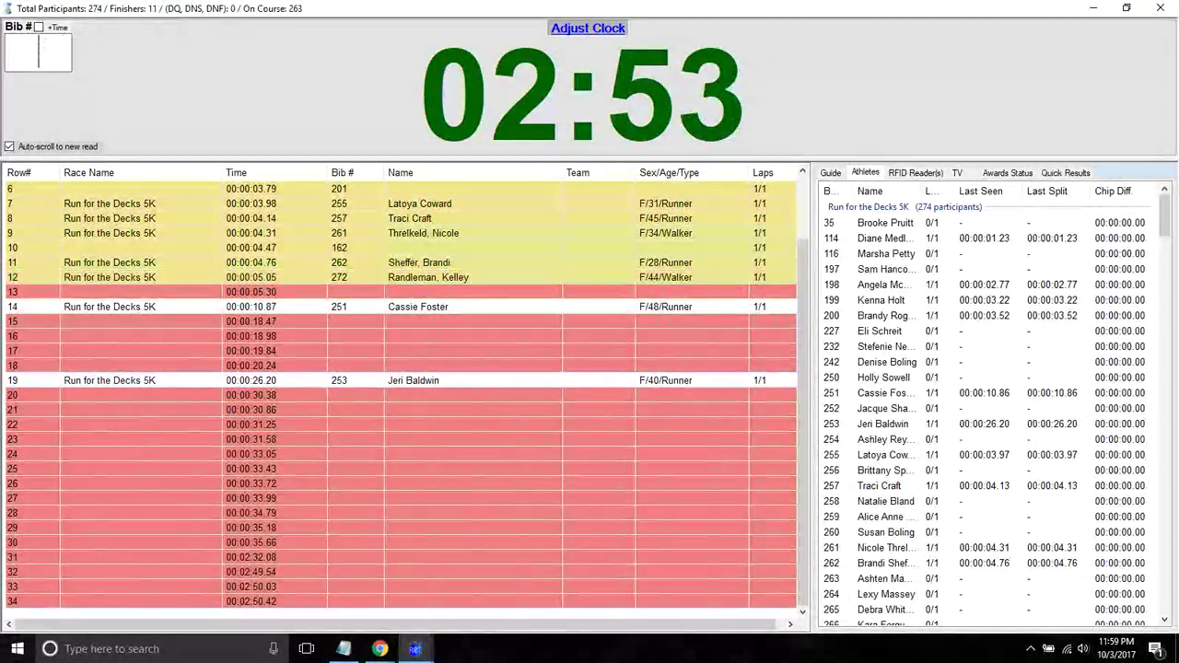
{"action": "type", "text": "28"}
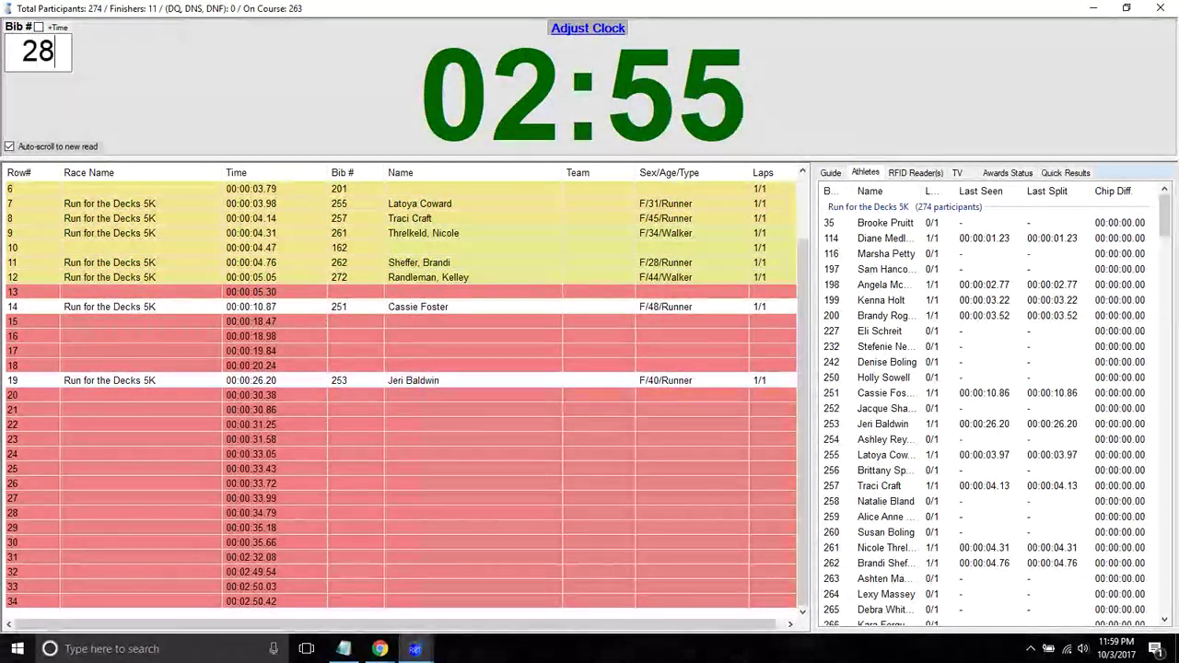
{"action": "key", "text": "BackSpace"}
{"action": "type", "text": "18"}
{"action": "key", "text": "Return"}
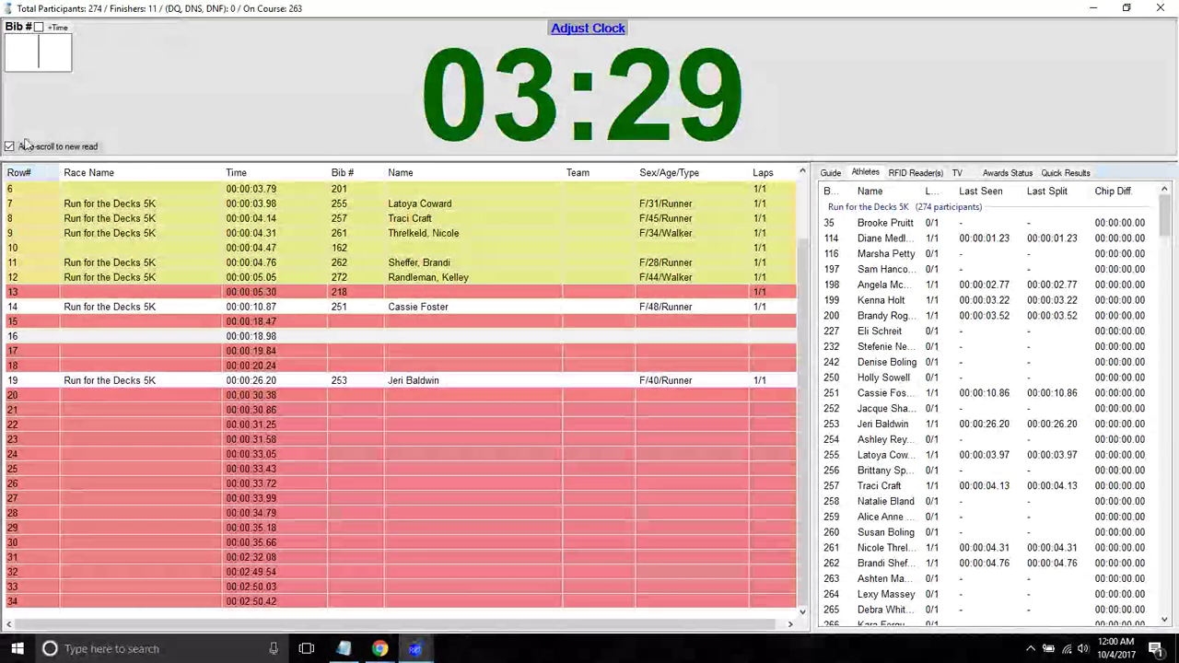
{"action": "key", "text": "ctrl+r"}
{"action": "key", "text": "Return"}
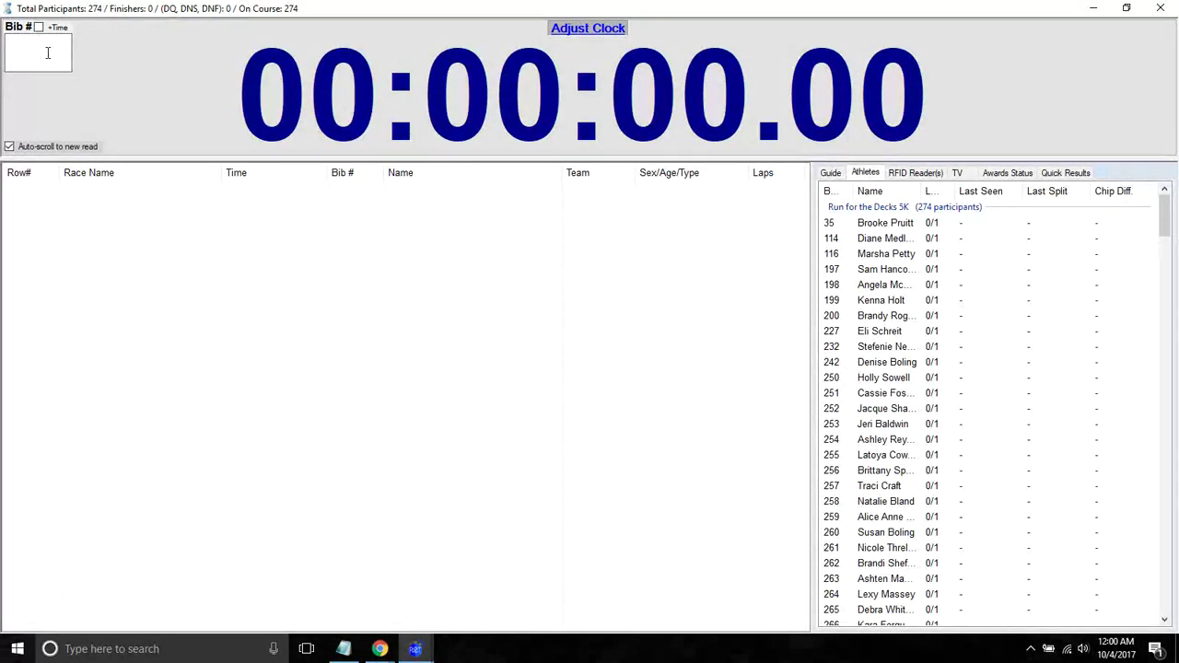
- Close the timing clock and confirm timing is finished, back on the 274-athlete list
{"action": "left_click", "coordinate": [1159, 9]}
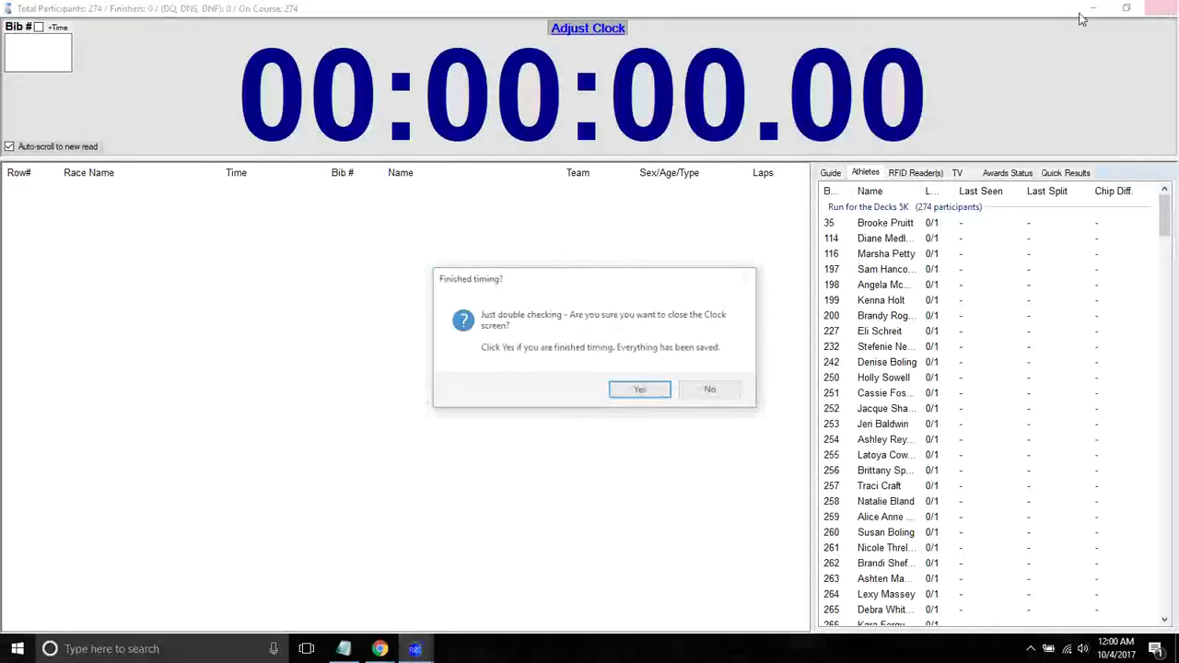
{"action": "left_click", "coordinate": [647, 394]}
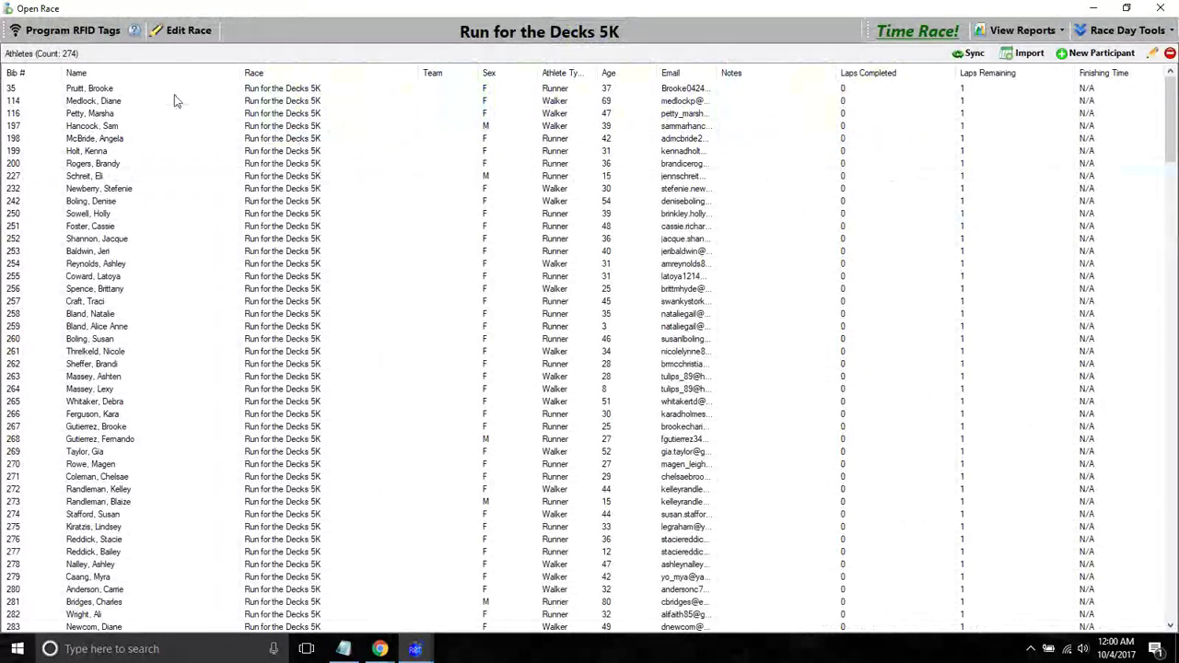
- Write an RFID tag for bib 800 in Assign Tags
{"action": "left_click", "coordinate": [72, 35]}
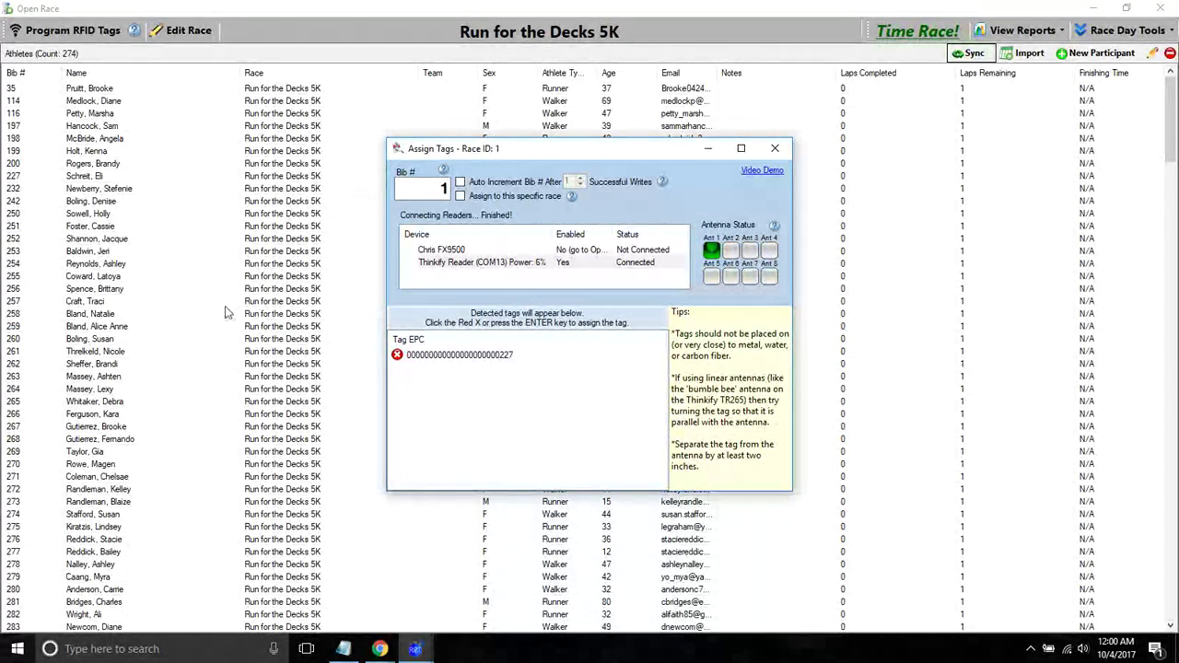
{"action": "left_click", "coordinate": [276, 385]}
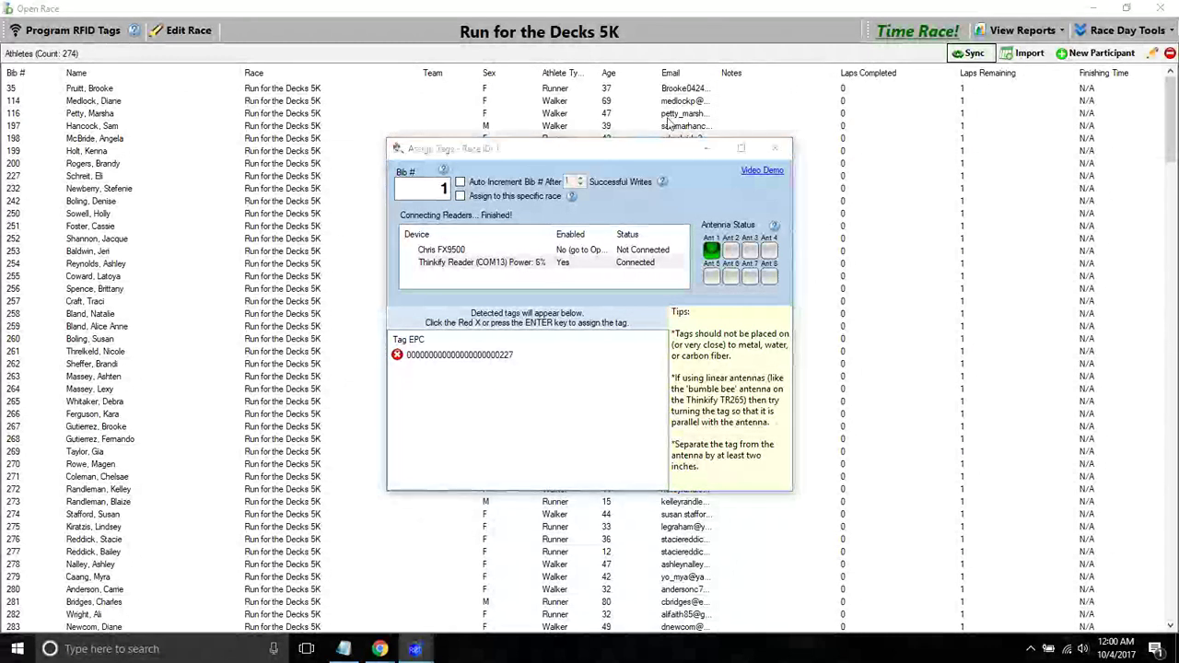
{"action": "left_click", "coordinate": [548, 207]}
{"action": "type", "text": "800"}
{"action": "key", "text": "Return"}
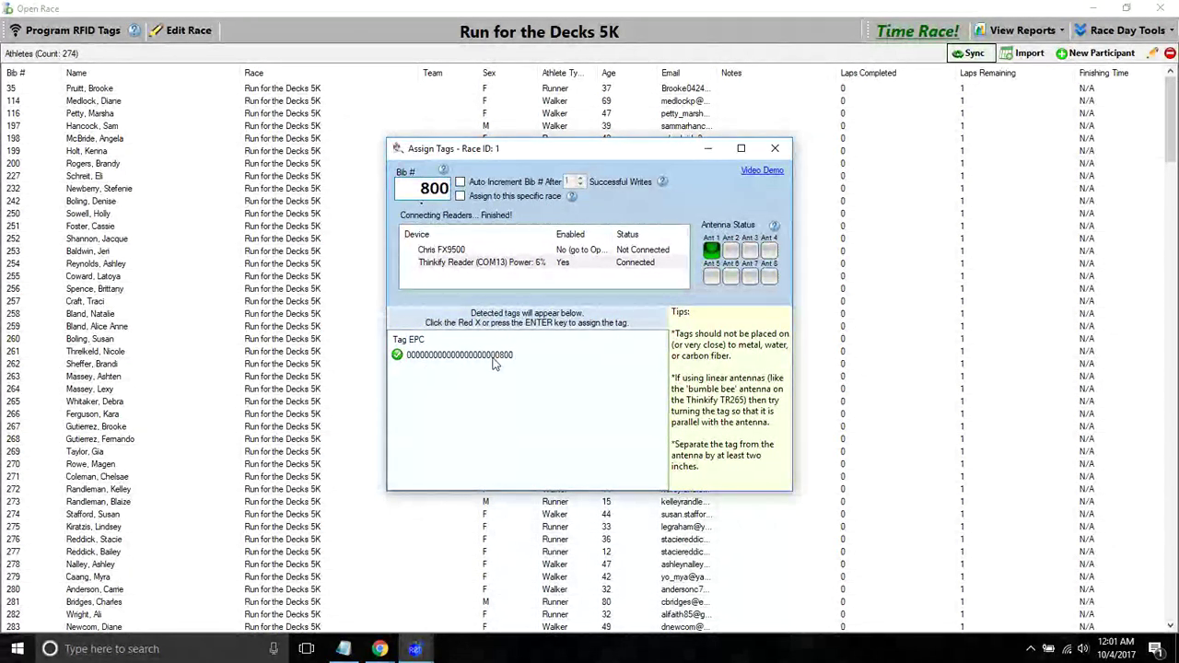
- Tie tags to this race, discard the extra detected tag, and bring up the race timing clock
{"action": "left_click", "coordinate": [460, 197]}
{"action": "left_click", "coordinate": [571, 197]}
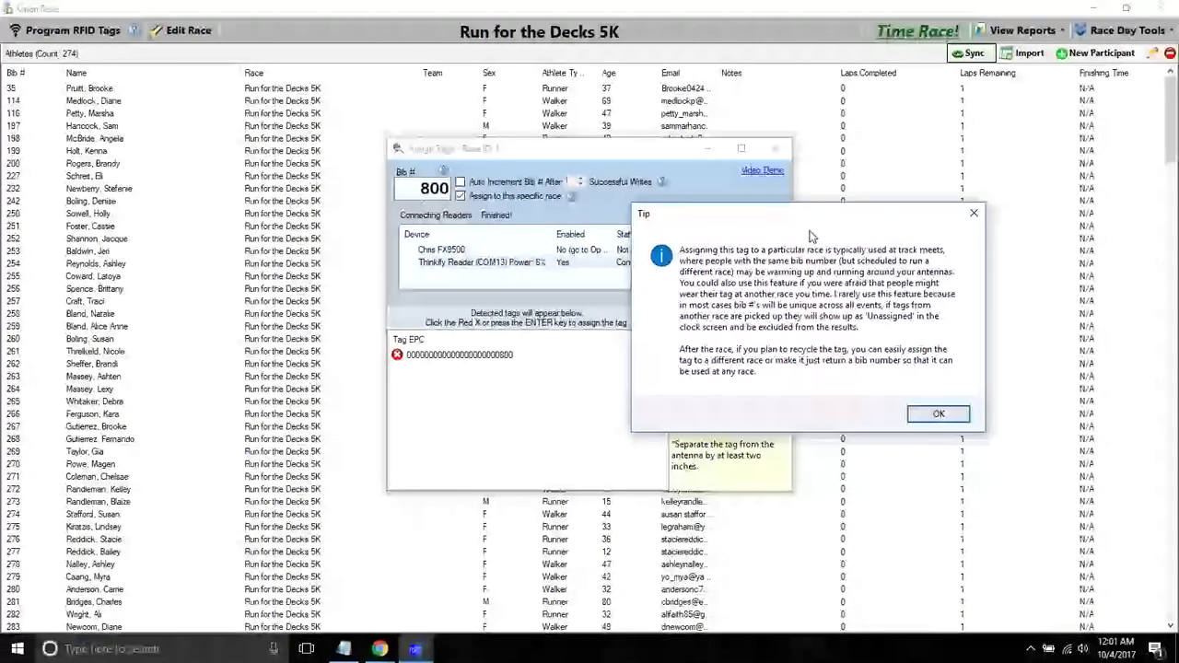
{"action": "left_click", "coordinate": [973, 212]}
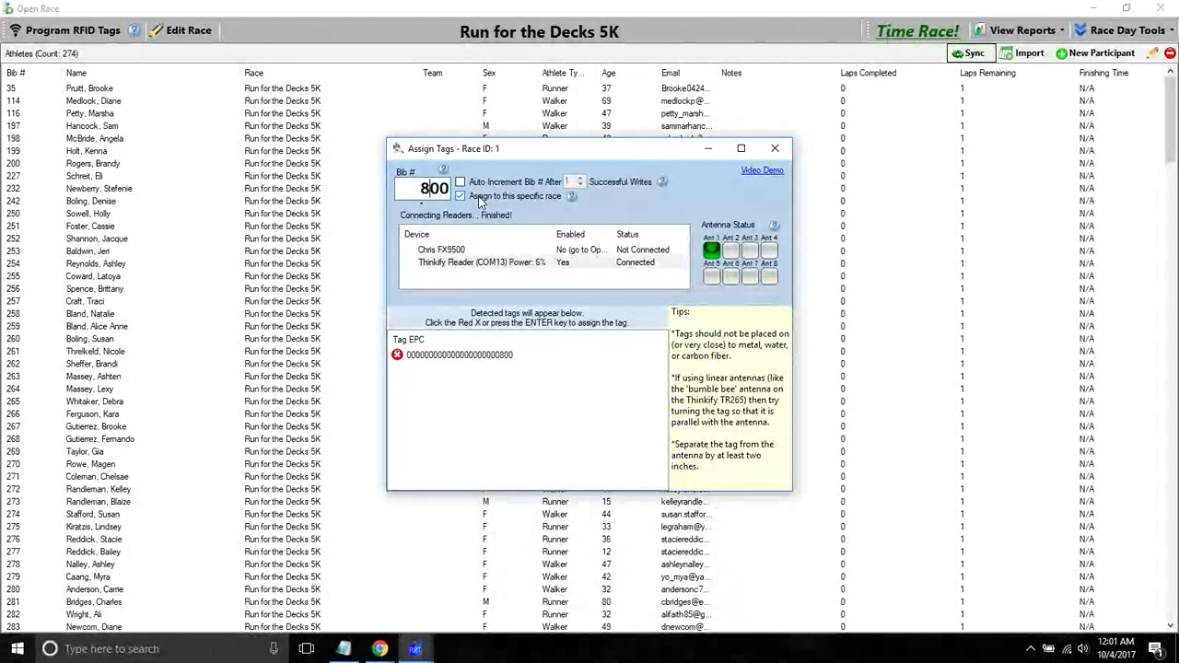
{"action": "key", "text": "Return"}
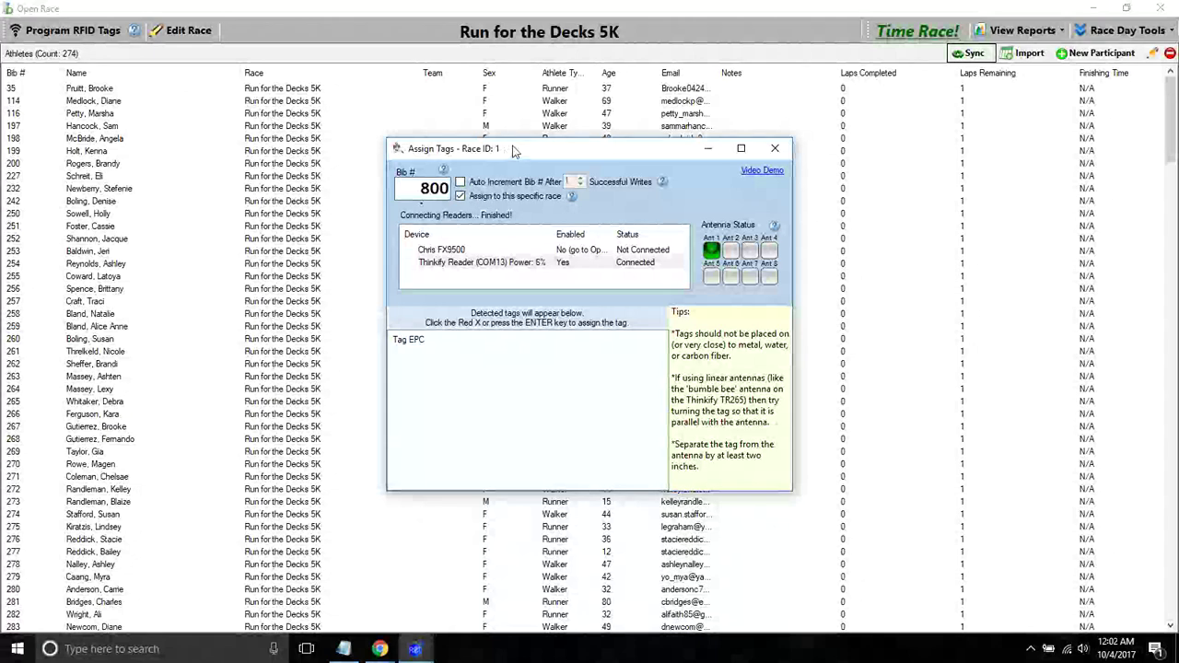
{"action": "left_click", "coordinate": [775, 147]}
{"action": "left_click", "coordinate": [921, 33]}
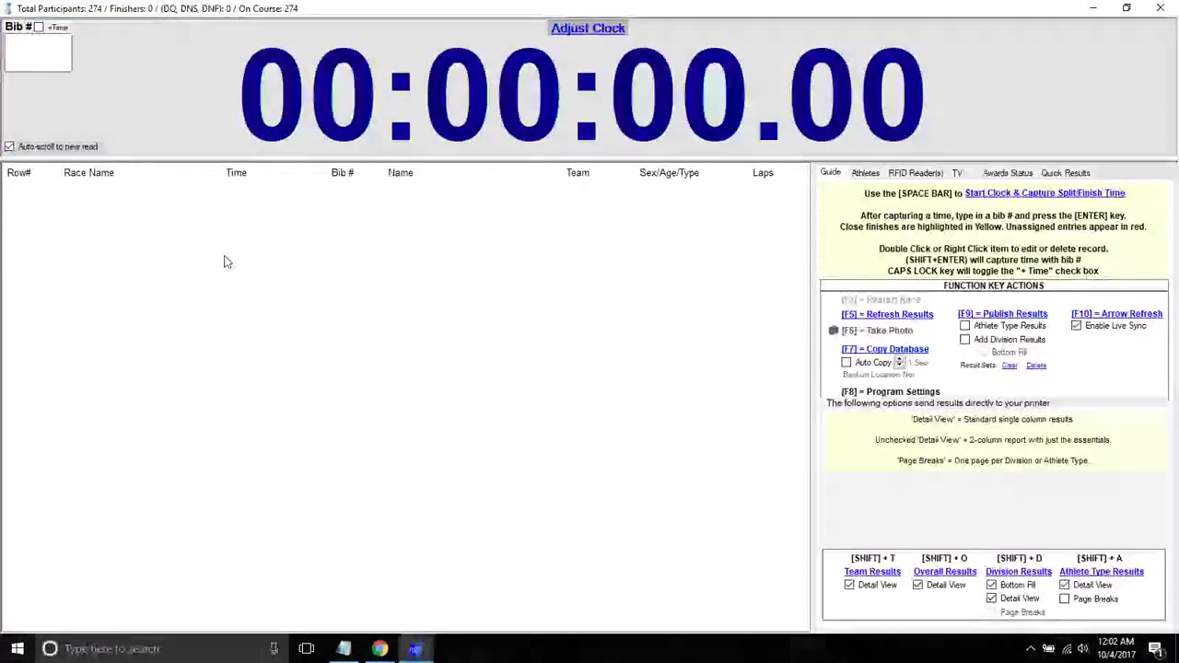
- Start the race clock and begin listening for RFID tag reads
{"action": "key", "text": "space"}
{"action": "left_click", "coordinate": [914, 172]}
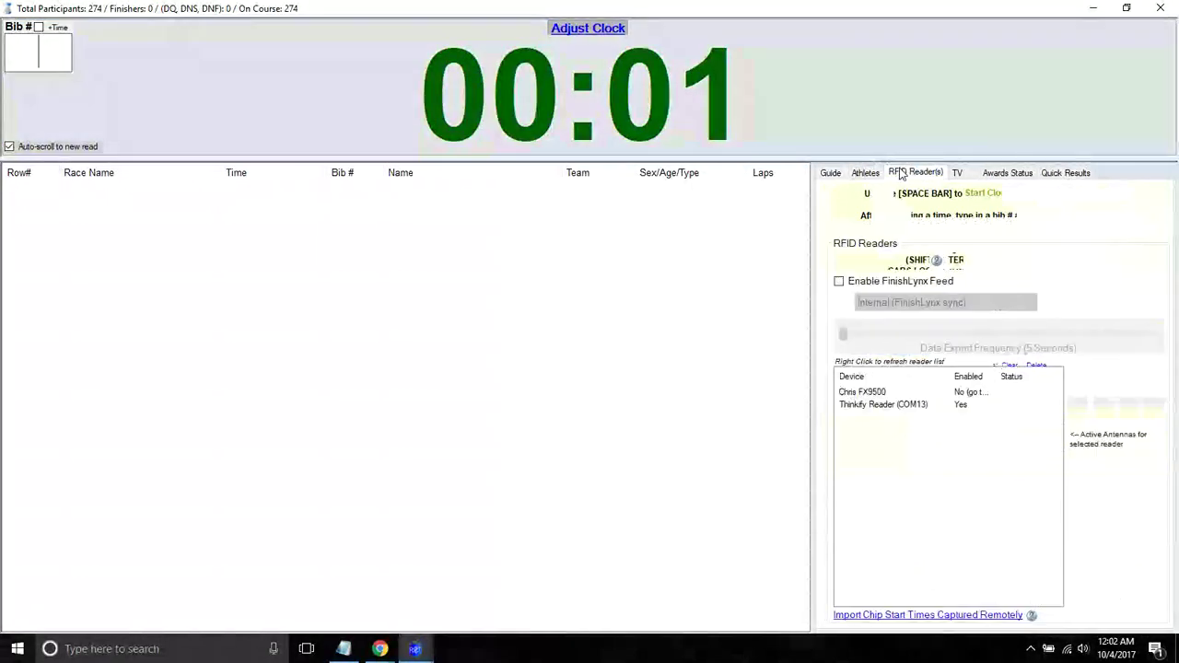
{"action": "left_click", "coordinate": [901, 198]}
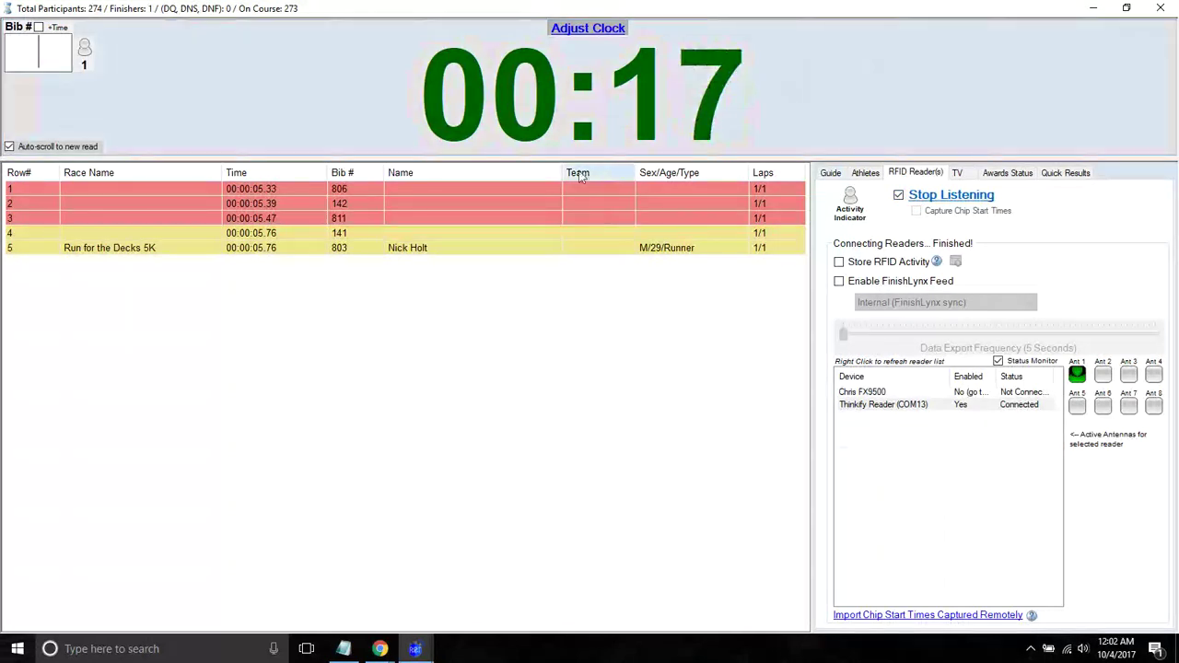
- Delete the unassigned reads for bibs 806, 142 and 811, then close the clock screen
{"action": "left_click", "coordinate": [524, 191]}
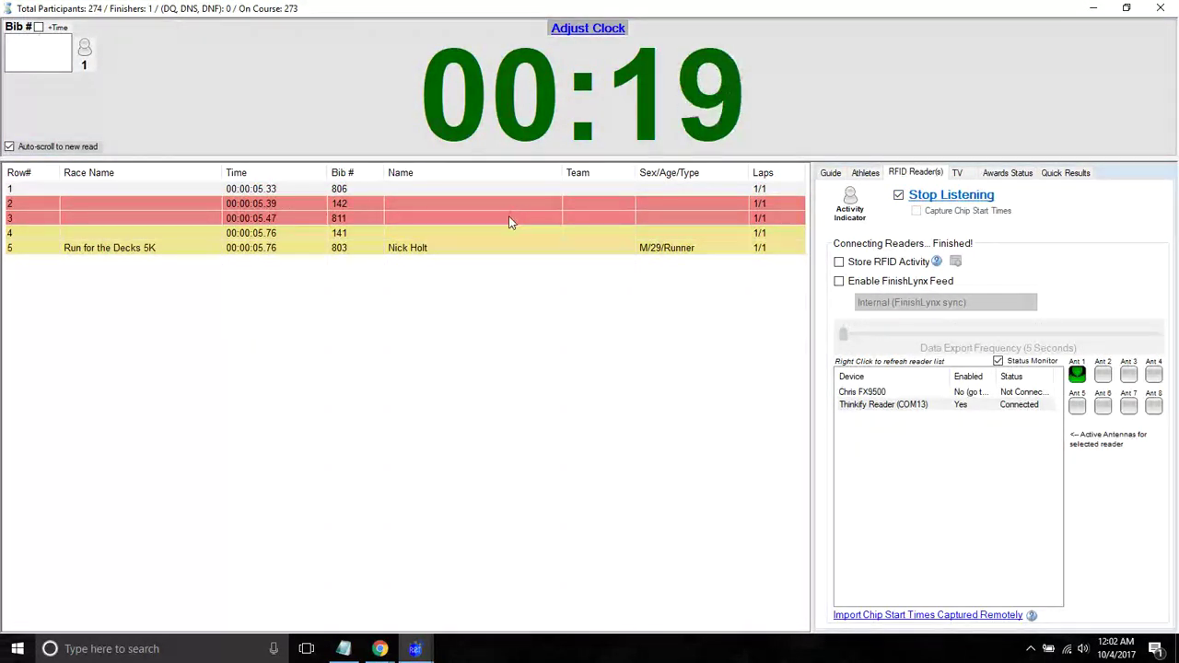
{"action": "right_click", "coordinate": [514, 222]}
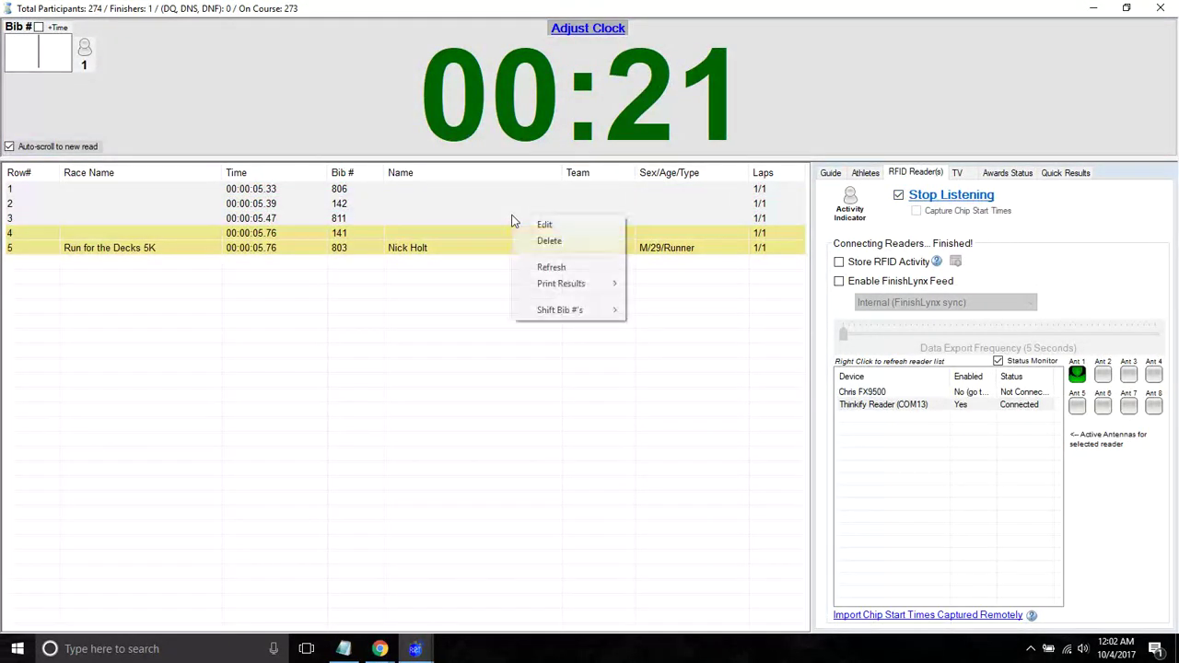
{"action": "left_click", "coordinate": [557, 241]}
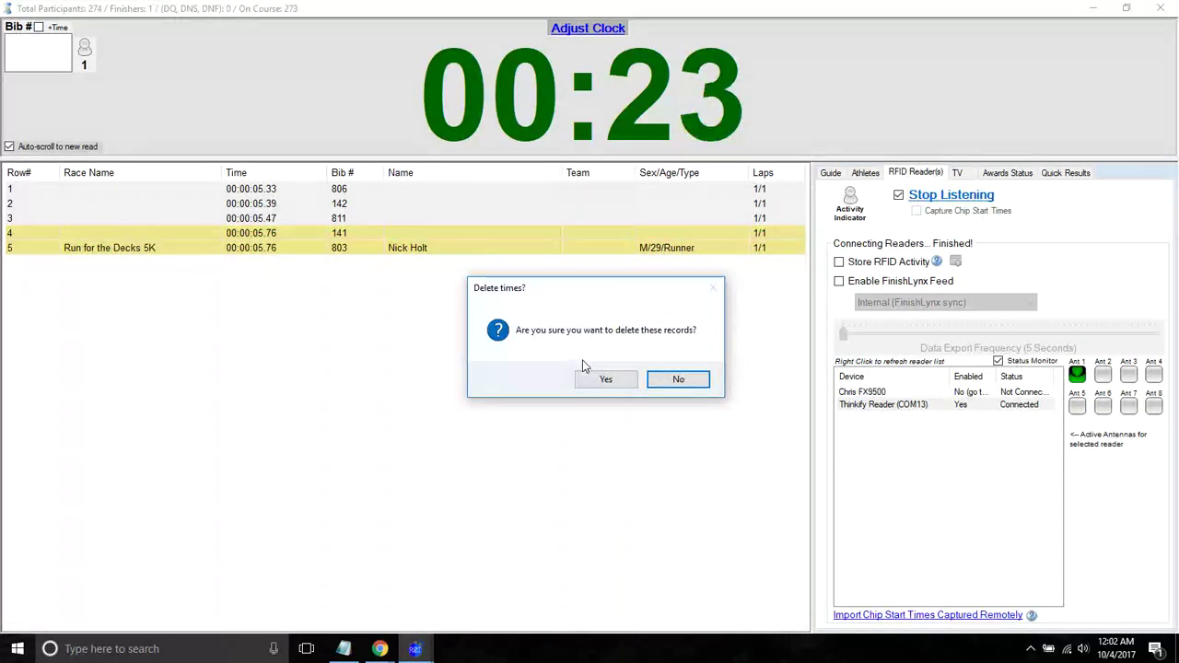
{"action": "left_click", "coordinate": [589, 379]}
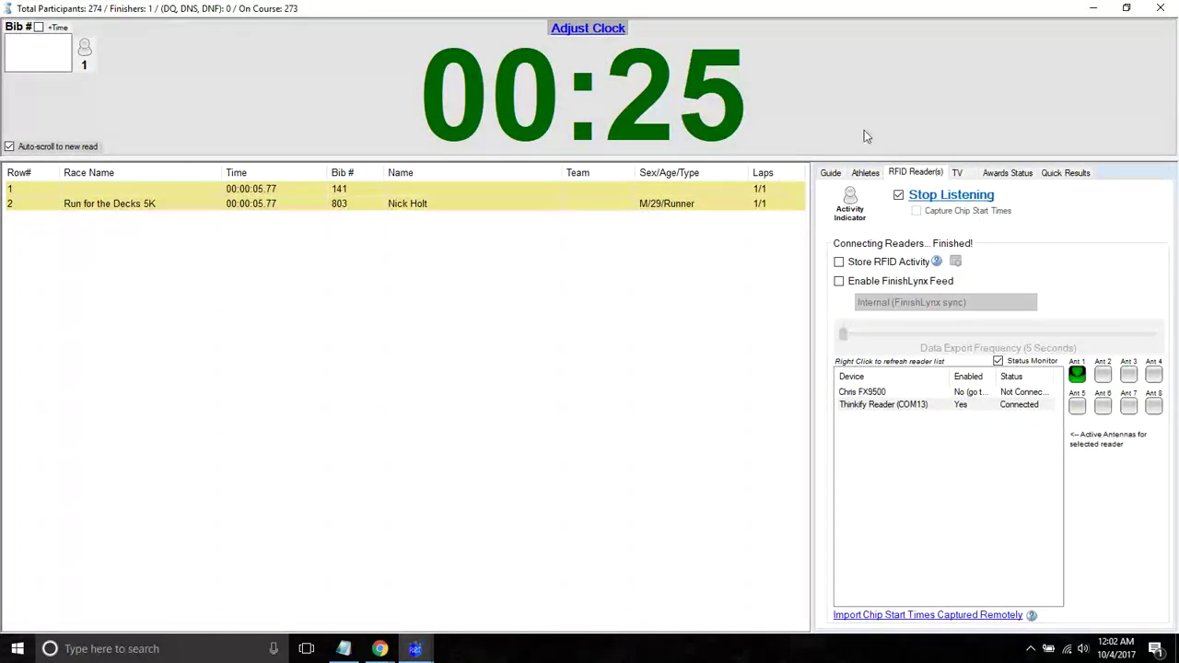
{"action": "left_click", "coordinate": [1149, 10]}
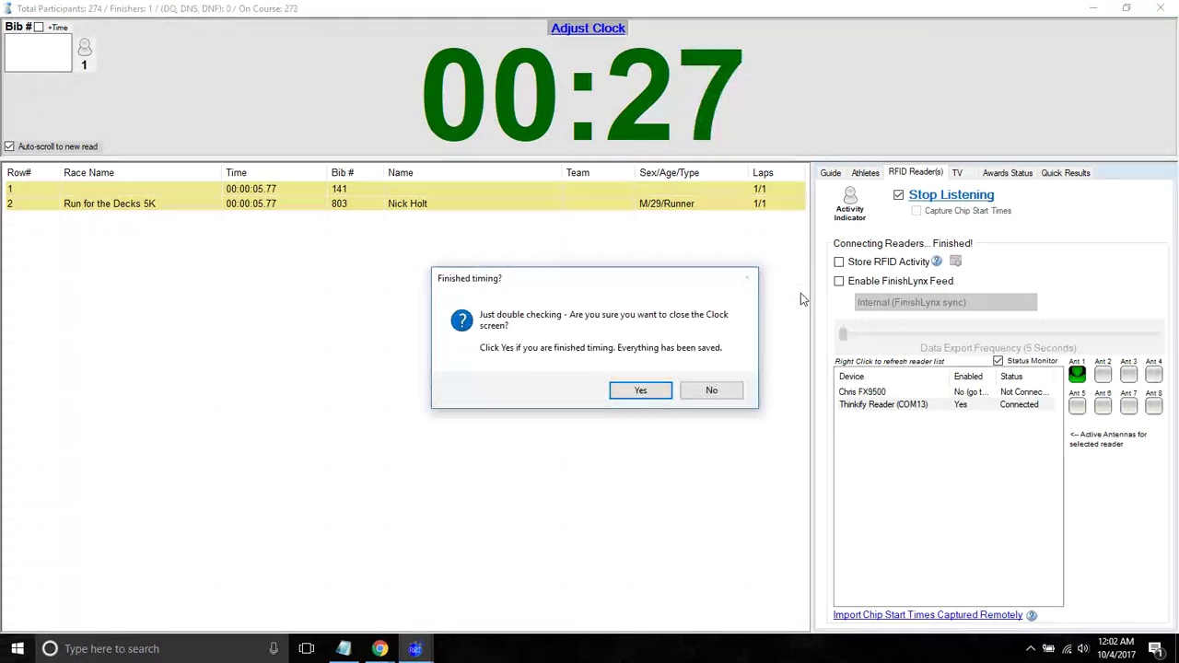
{"action": "left_click", "coordinate": [640, 389]}
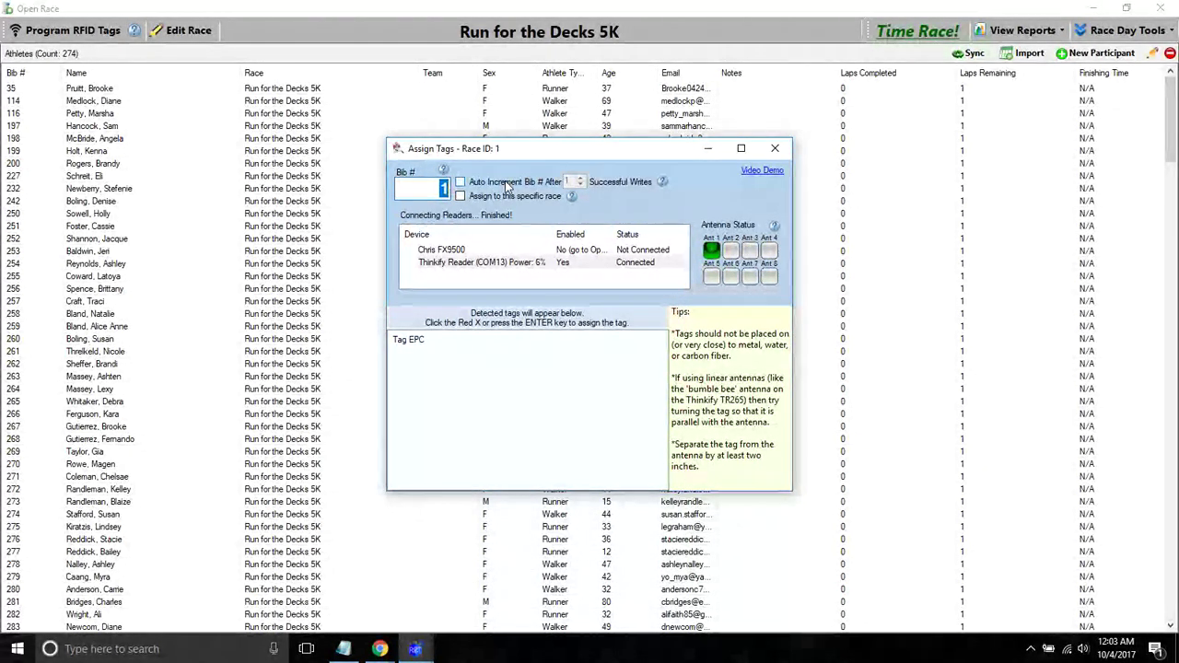
- Write bibs 1 through 6 to tags with Auto Increment on, advance every 2 writes, then close Assign Tags
{"action": "left_click", "coordinate": [416, 187]}
{"action": "key", "text": "Return"}
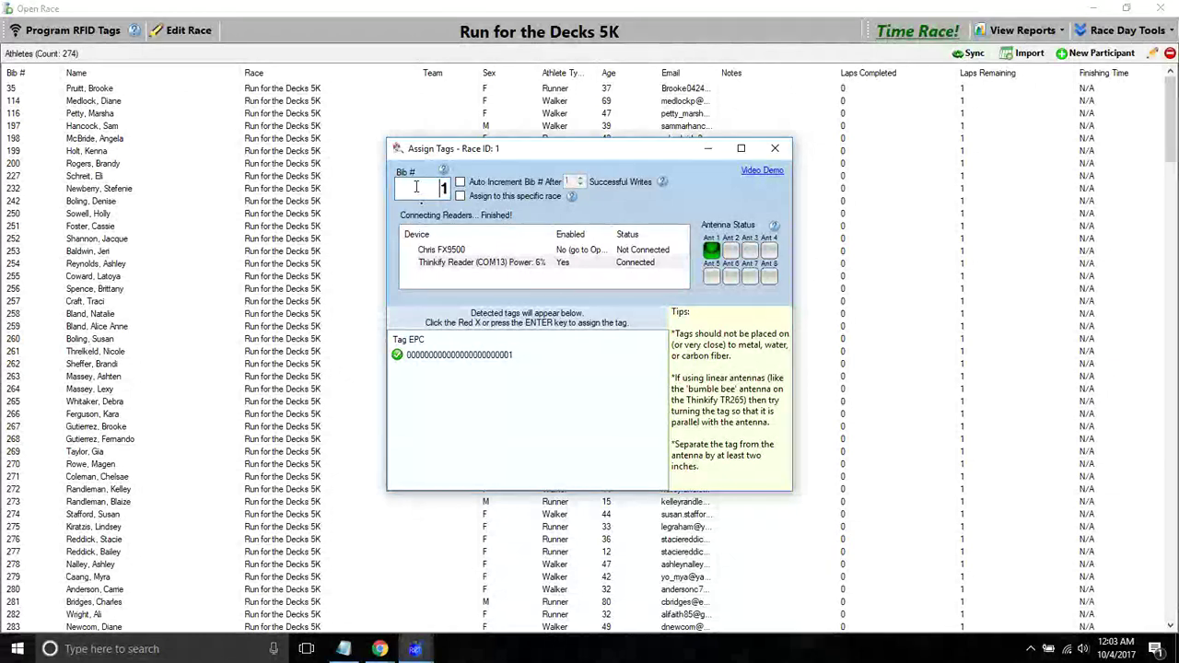
{"action": "left_click", "coordinate": [460, 181]}
{"action": "key", "text": "Return"}
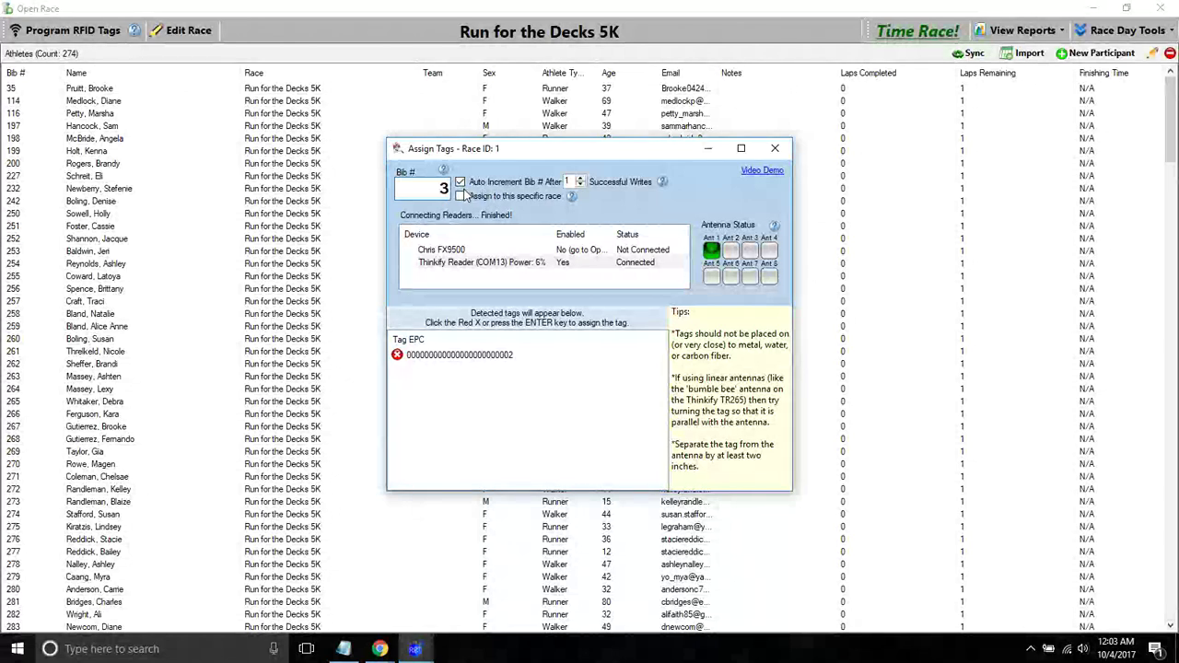
{"action": "key", "text": "Return"}
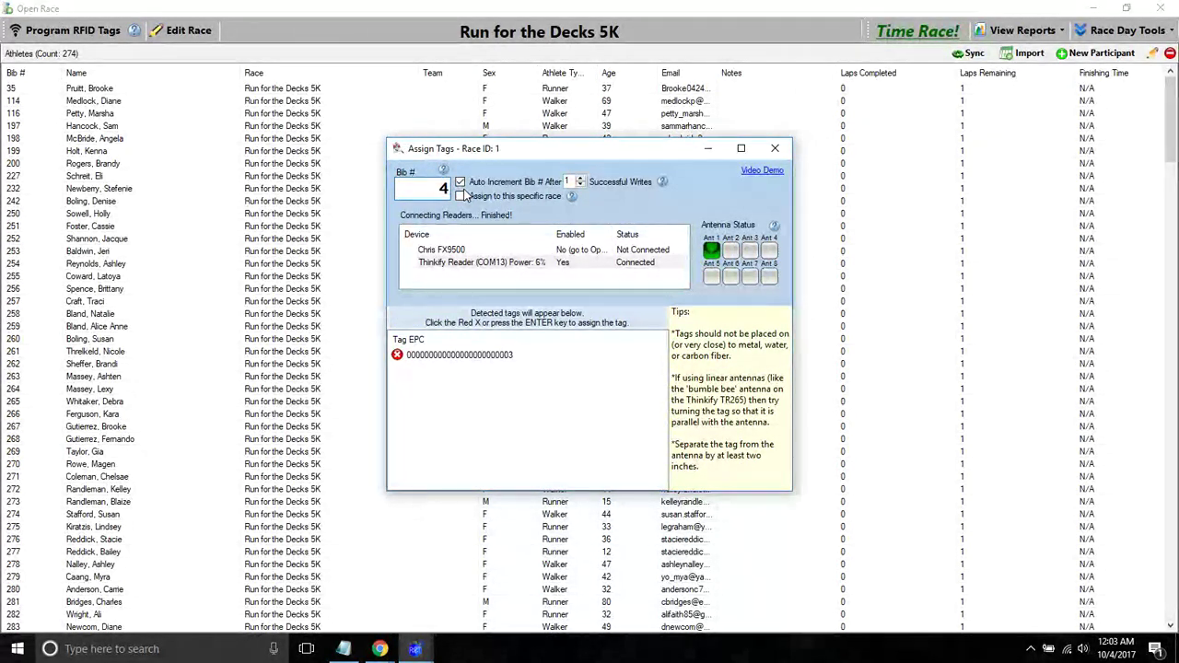
{"action": "key", "text": "Return"}
{"action": "key", "text": "Return"}
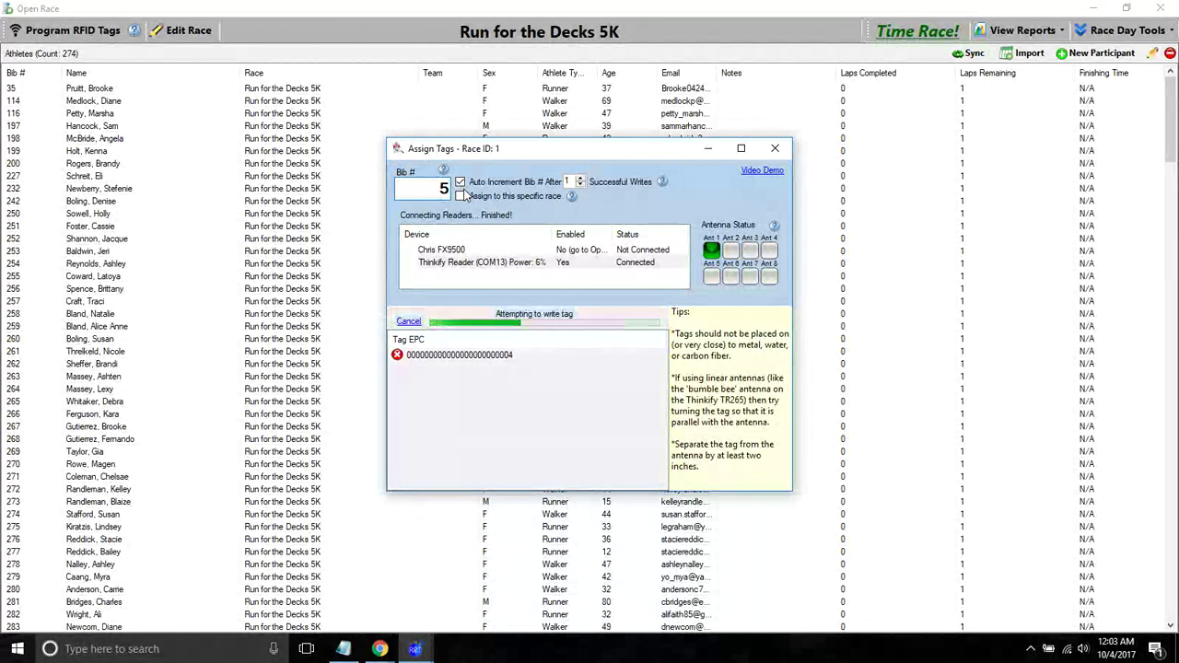
{"action": "key", "text": "Return"}
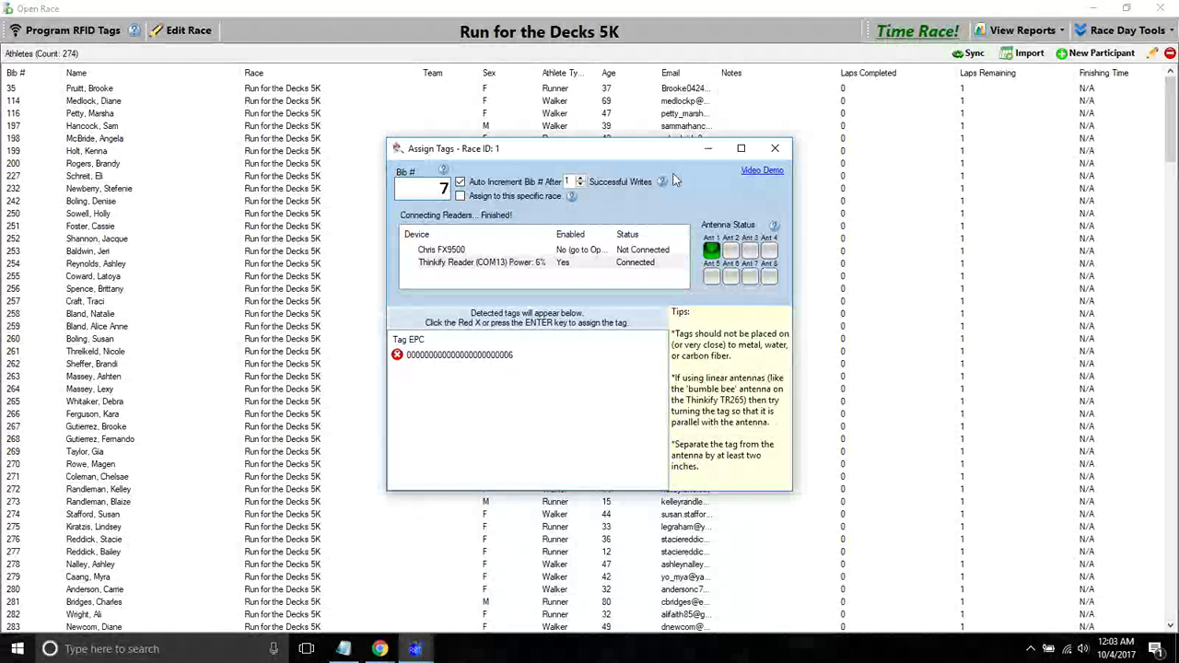
{"action": "left_click", "coordinate": [580, 178]}
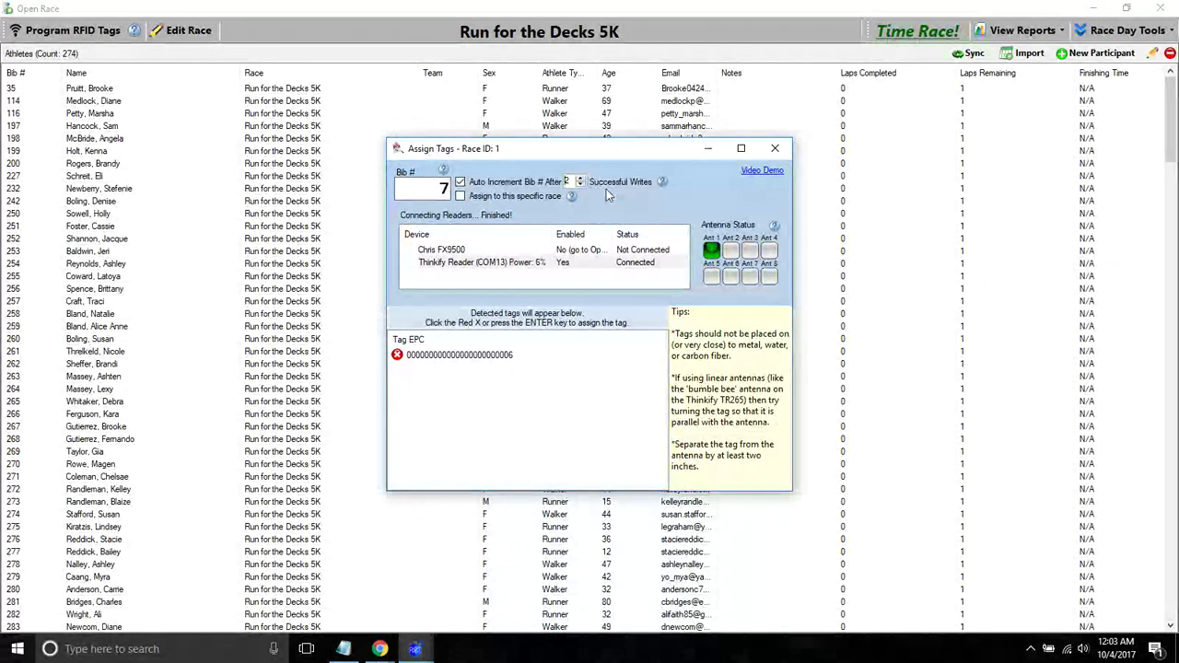
{"action": "left_click", "coordinate": [775, 150]}
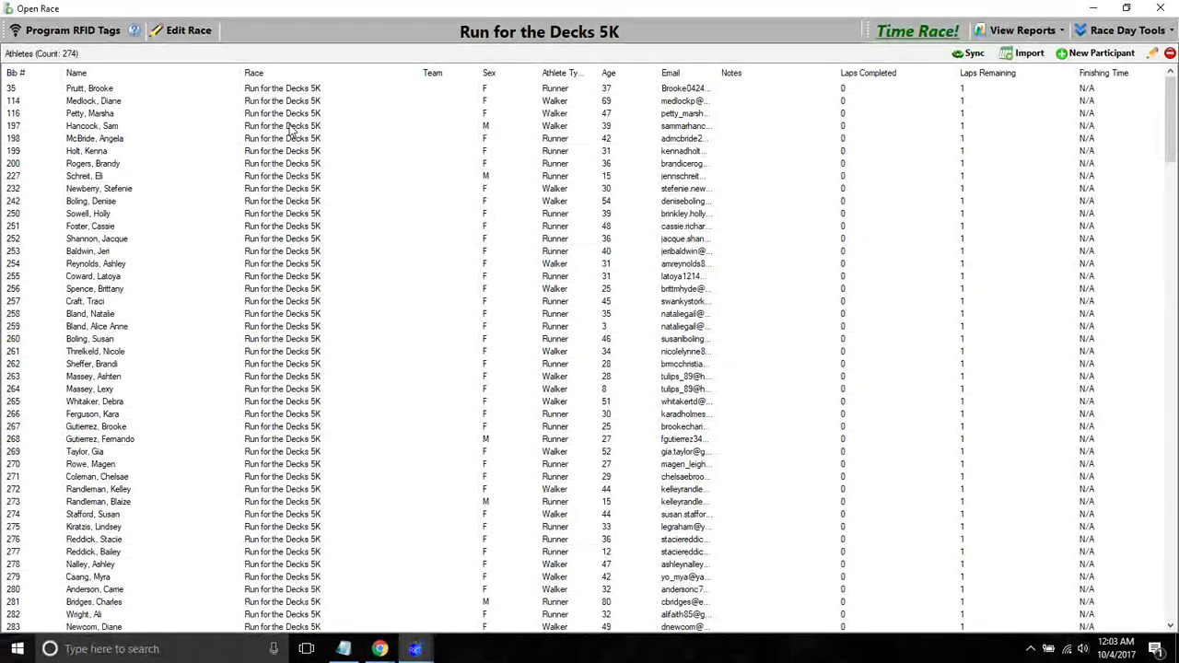
- Close the race window and look over the RFID Reader Settings in Options
{"action": "left_click", "coordinate": [1158, 9]}
{"action": "left_click", "coordinate": [723, 31]}
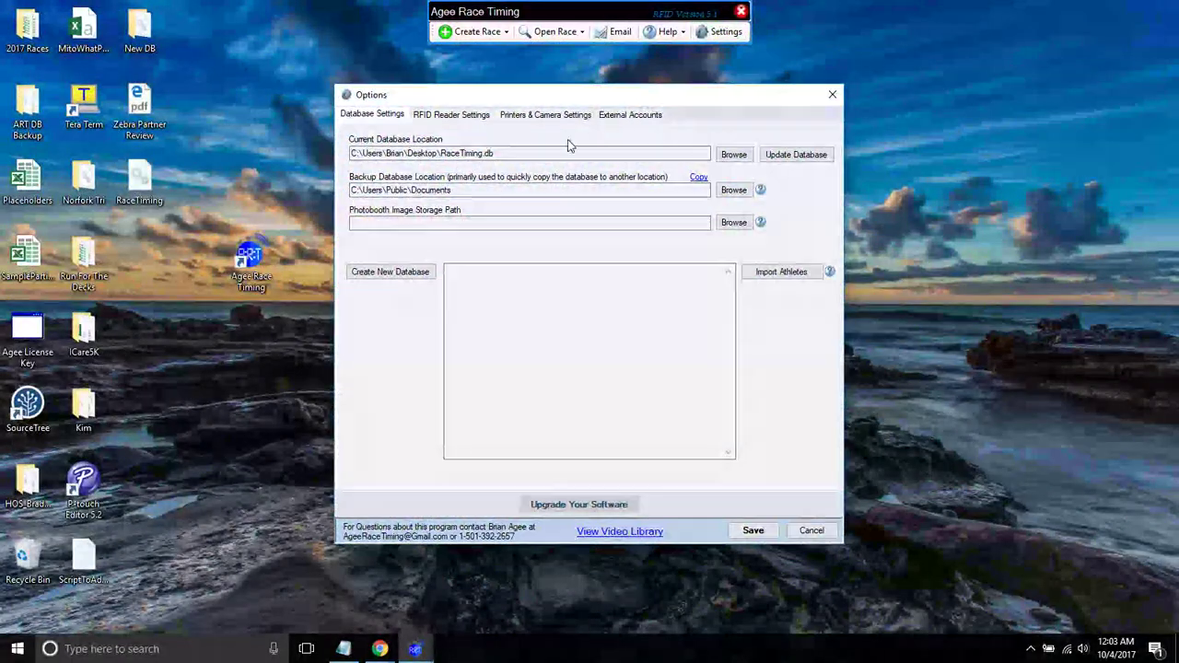
{"action": "left_click", "coordinate": [465, 117]}
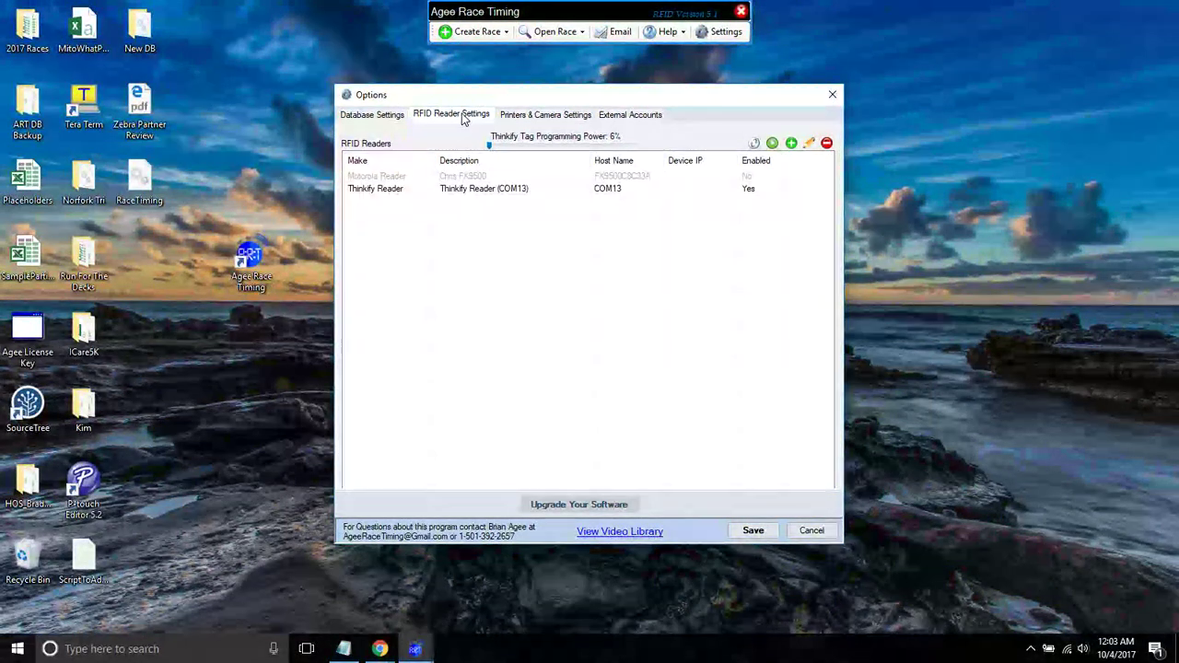
{"action": "left_click", "coordinate": [831, 96]}
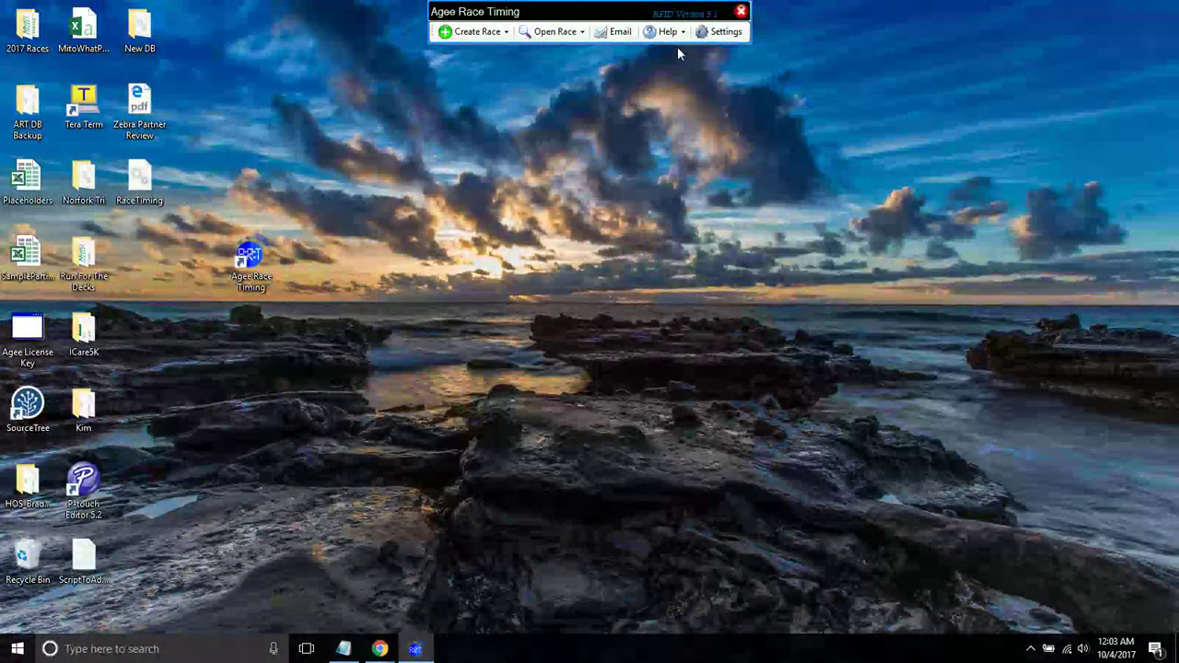
- Glance at the Open Race list without choosing, then reopen the Settings dialog
{"action": "left_click", "coordinate": [551, 33]}
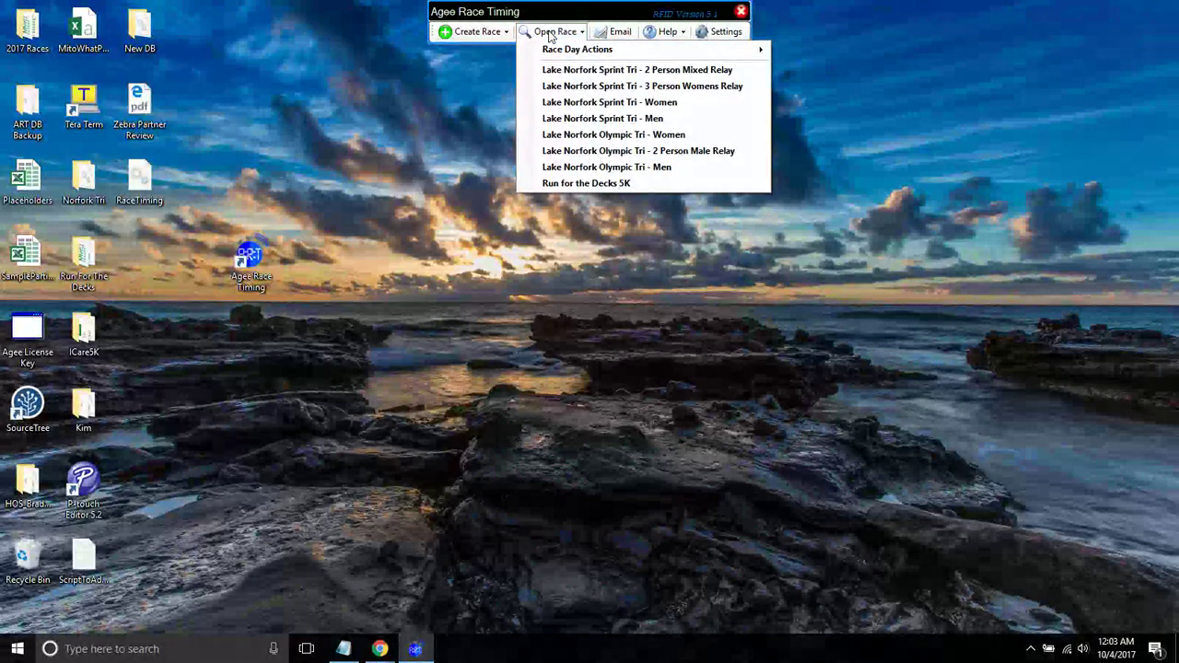
{"action": "left_click", "coordinate": [553, 32]}
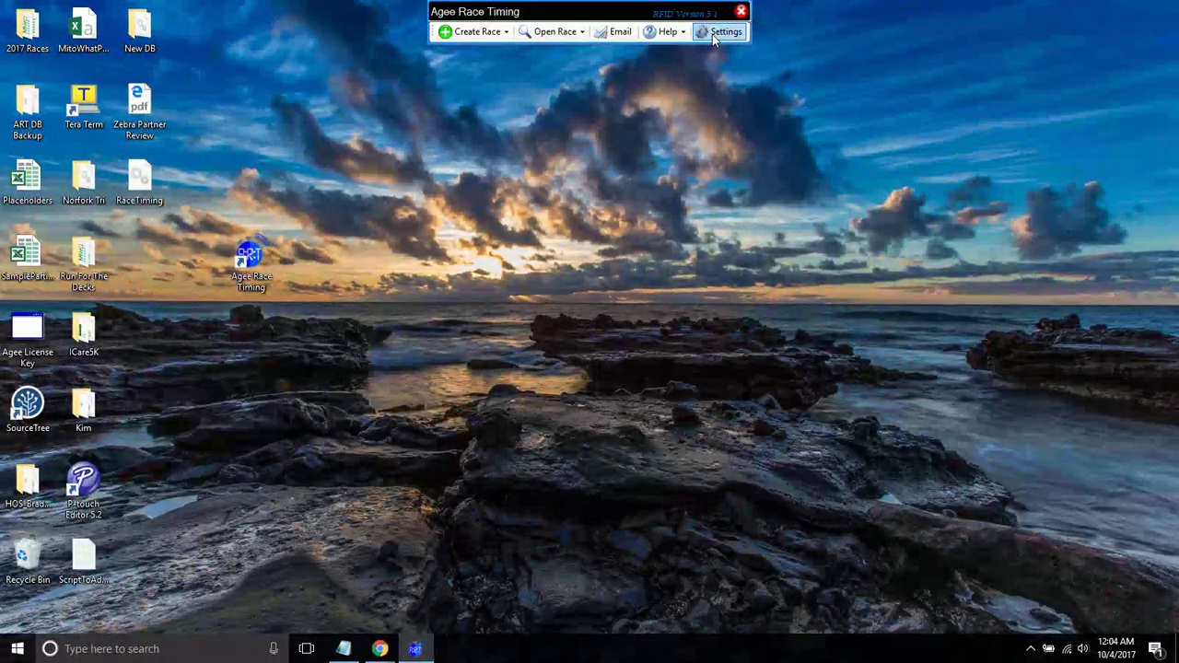
{"action": "left_click", "coordinate": [717, 35]}
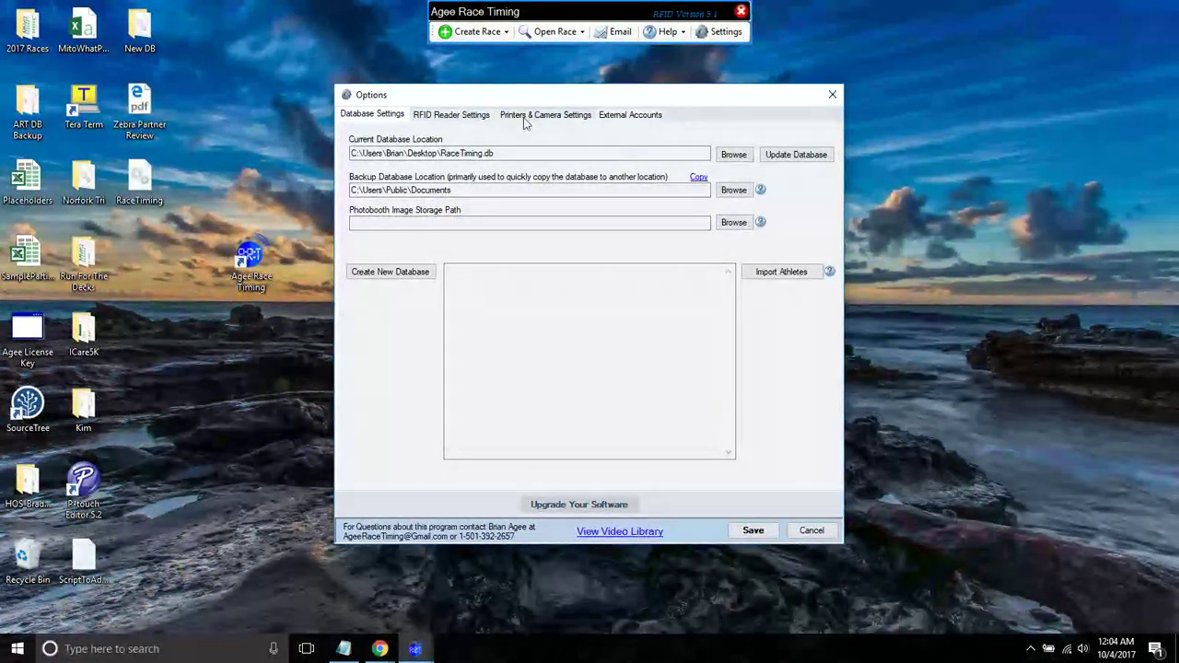
- Edit the Motorola reader's connection details, trying IP address 192.14.2.75
{"action": "left_click", "coordinate": [457, 121]}
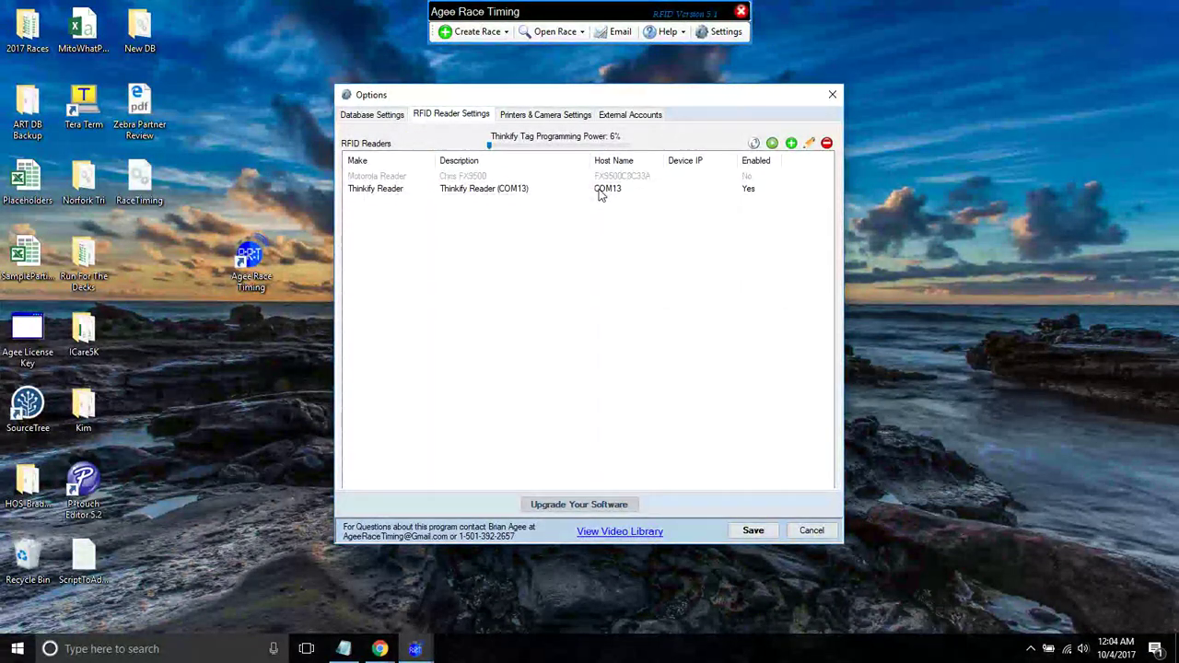
{"action": "left_click", "coordinate": [540, 195]}
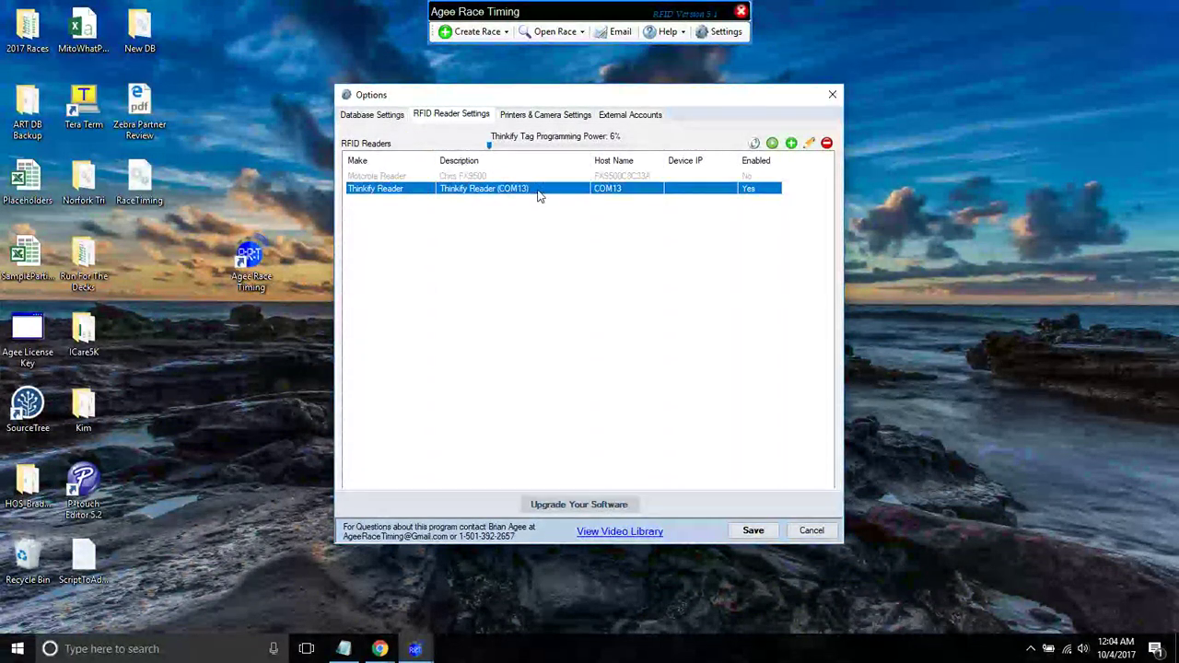
{"action": "double_click", "coordinate": [447, 177]}
{"action": "left_click_drag", "start_coordinate": [507, 318], "coordinate": [476, 318]}
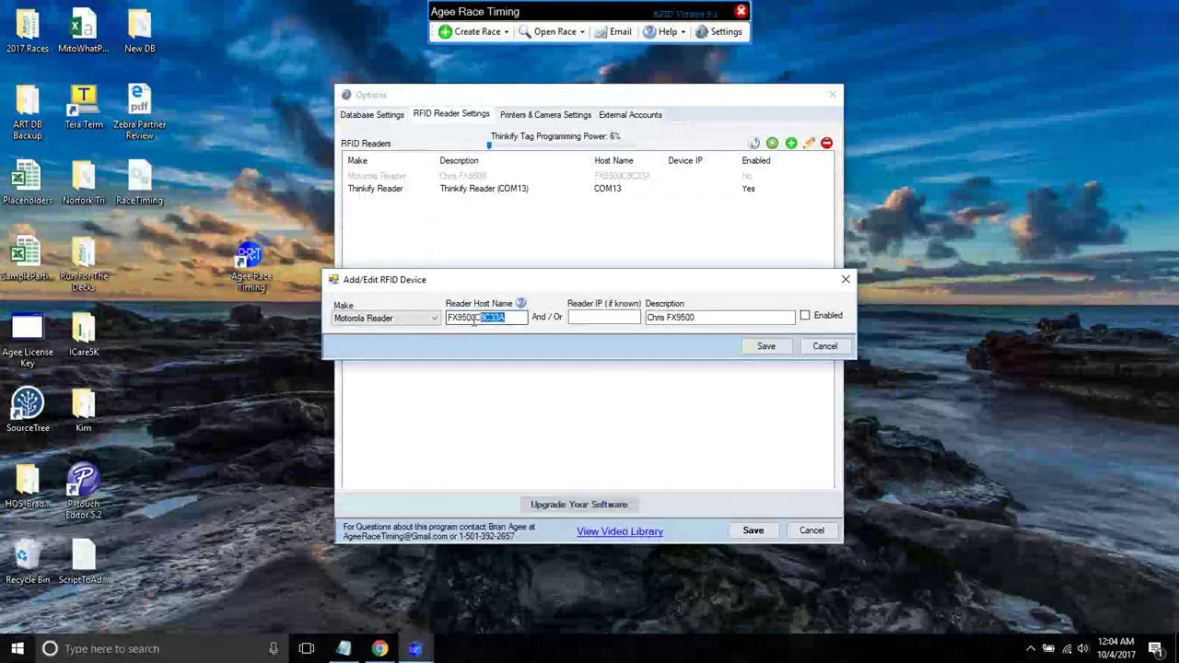
{"action": "left_click", "coordinate": [587, 316]}
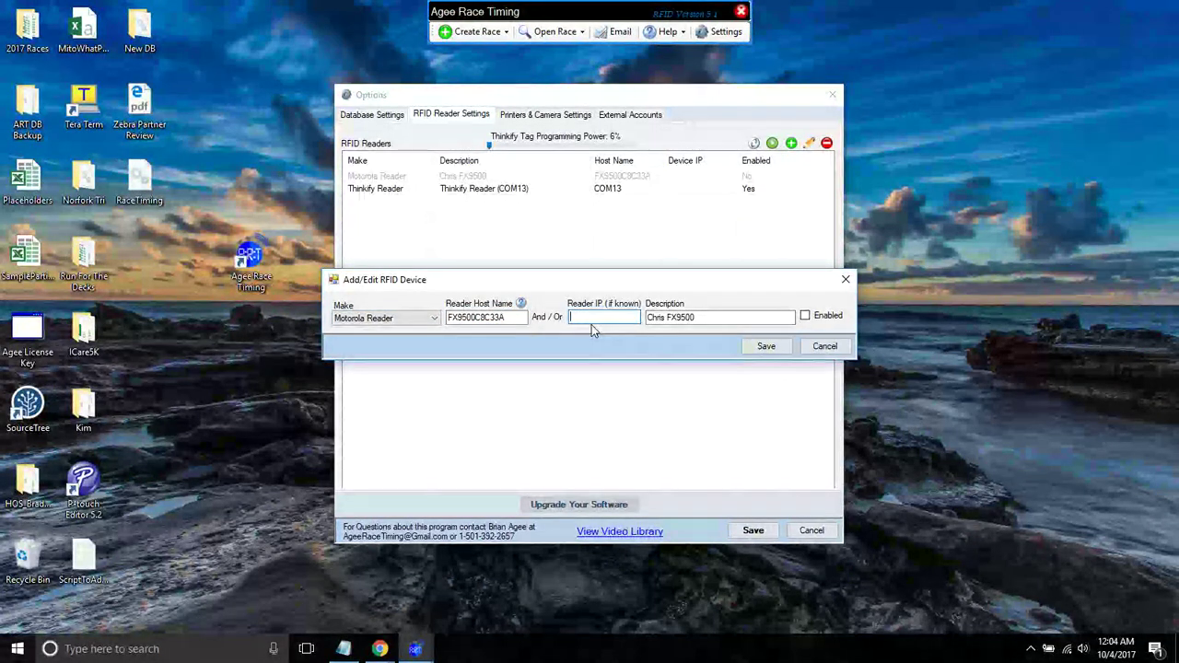
{"action": "type", "text": "192.14.2.75"}
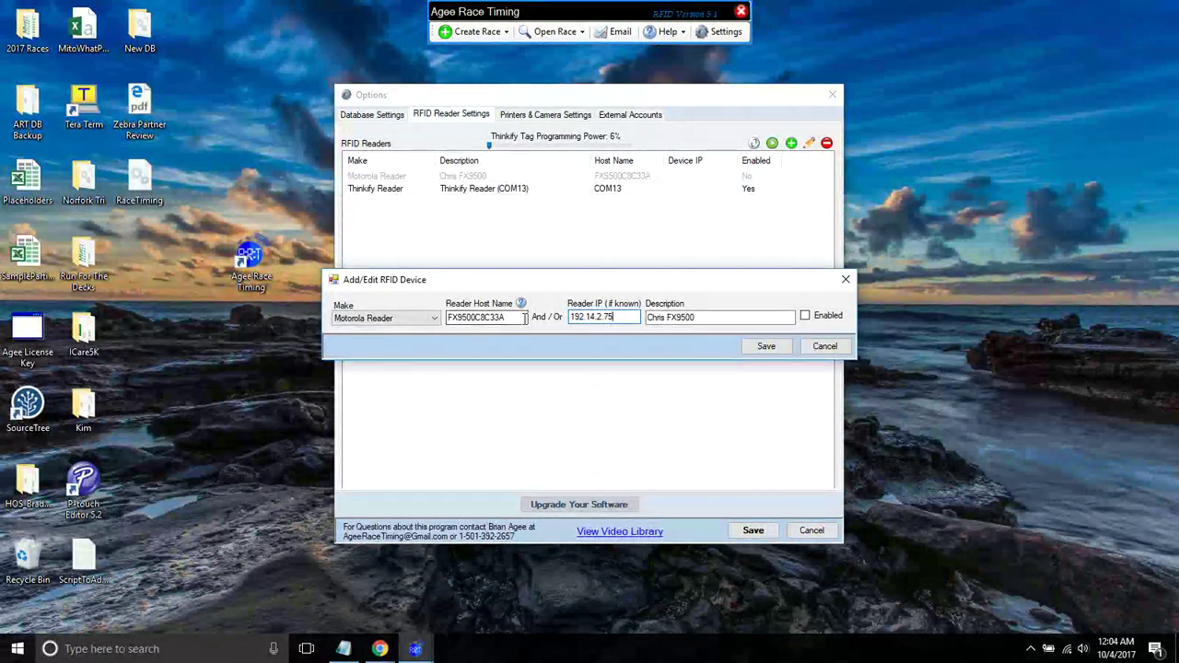
- Clear the Reader IP field, leaving host name FX9500C8C33A as the only address
{"action": "double_click", "coordinate": [476, 317]}
{"action": "key", "text": "Tab"}
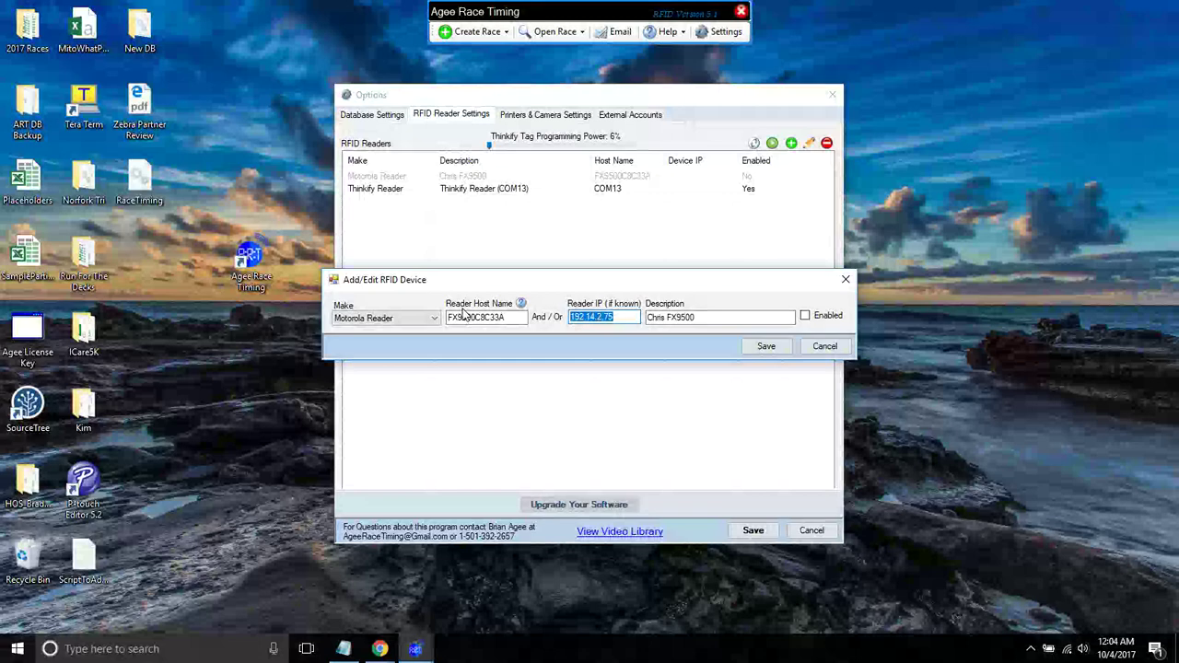
{"action": "type", "text": "16"}
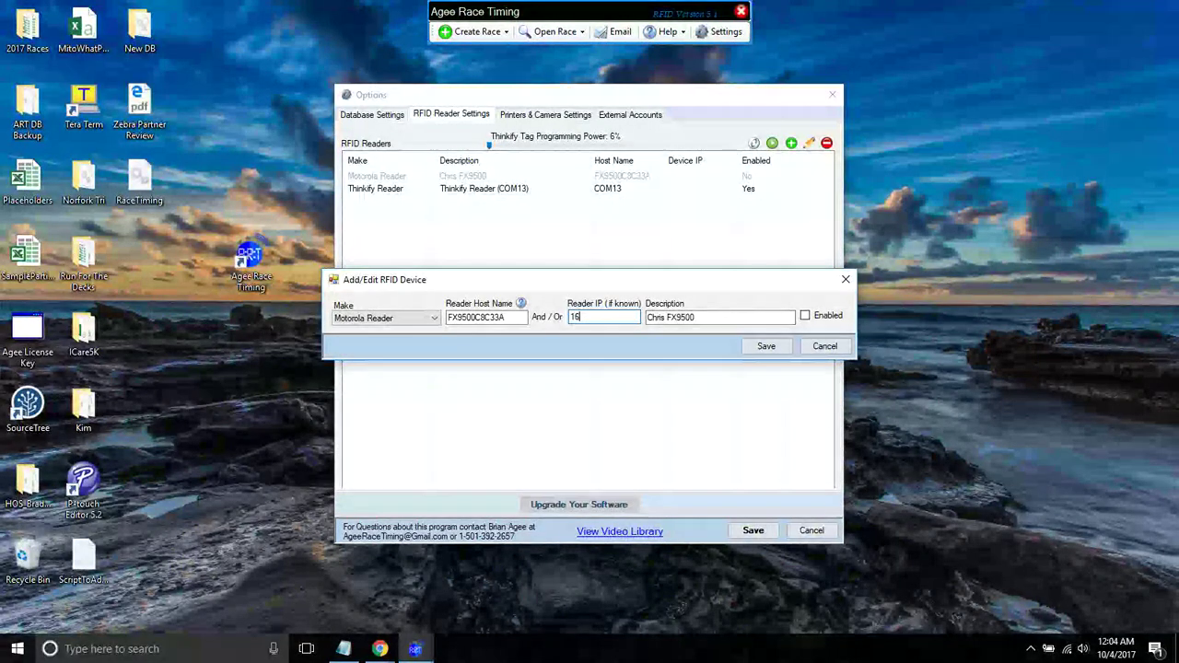
{"action": "type", "text": "9.254.1.1"}
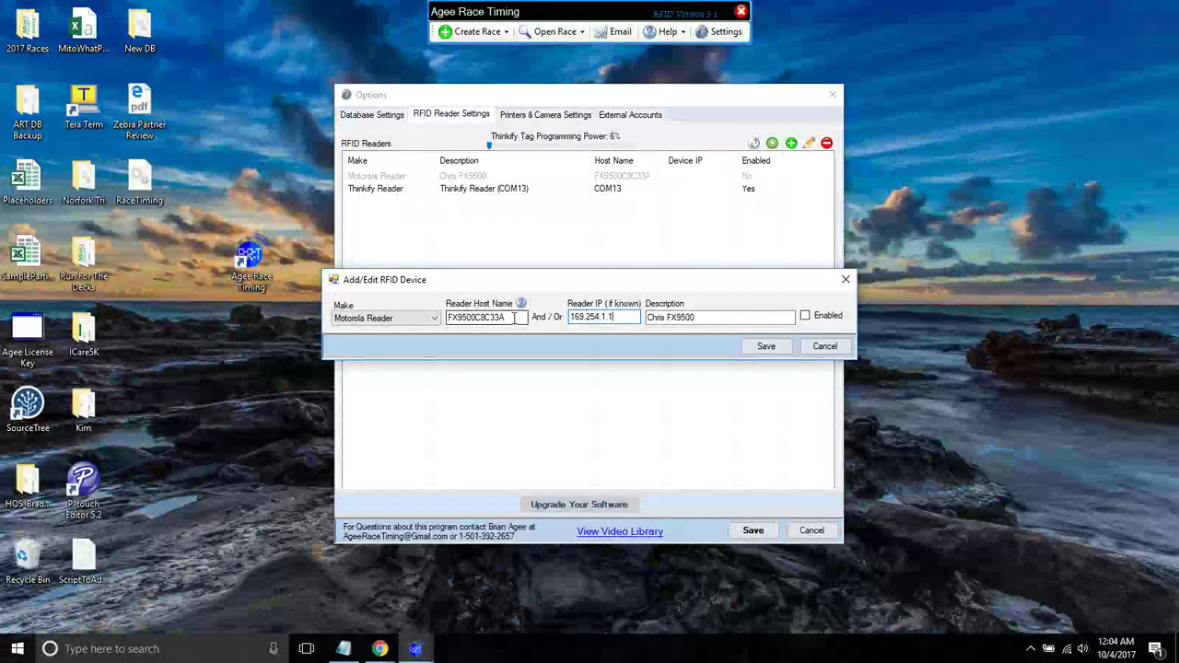
{"action": "double_click", "coordinate": [511, 317]}
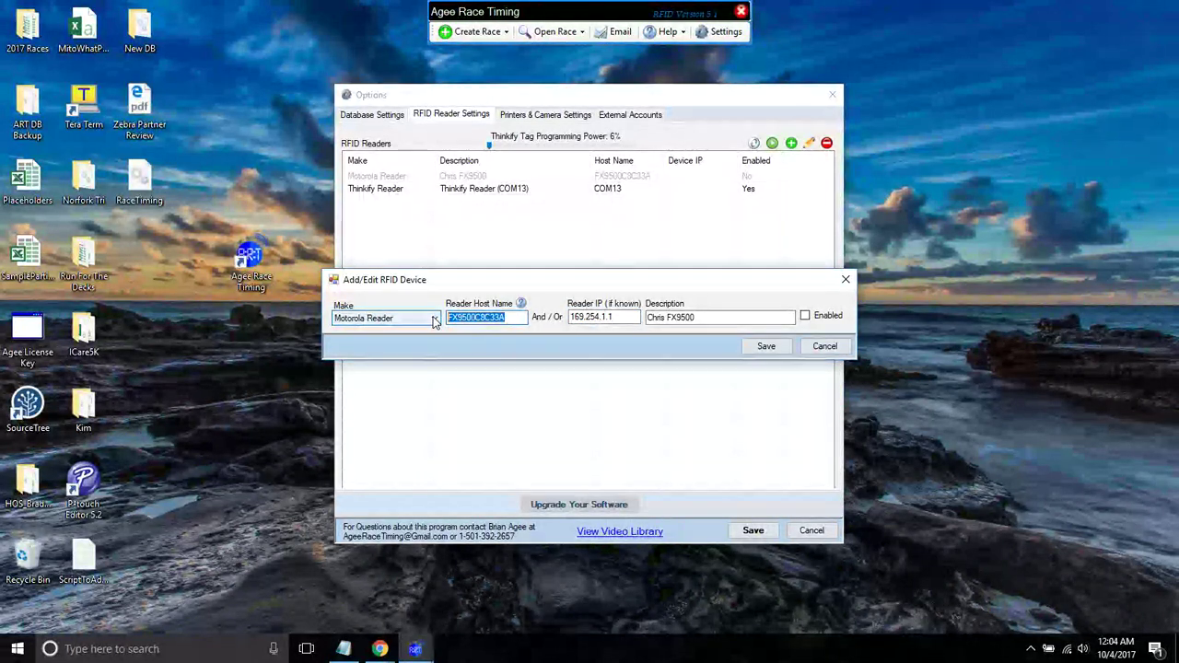
{"action": "key", "text": "Tab"}
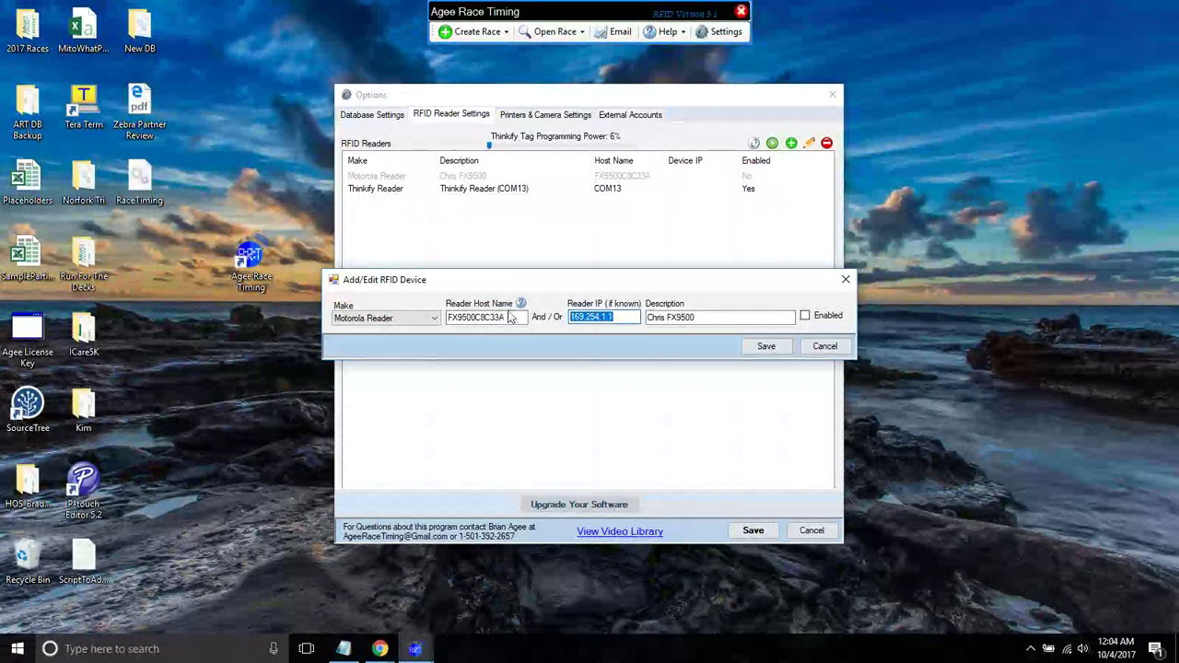
{"action": "left_click", "coordinate": [472, 317]}
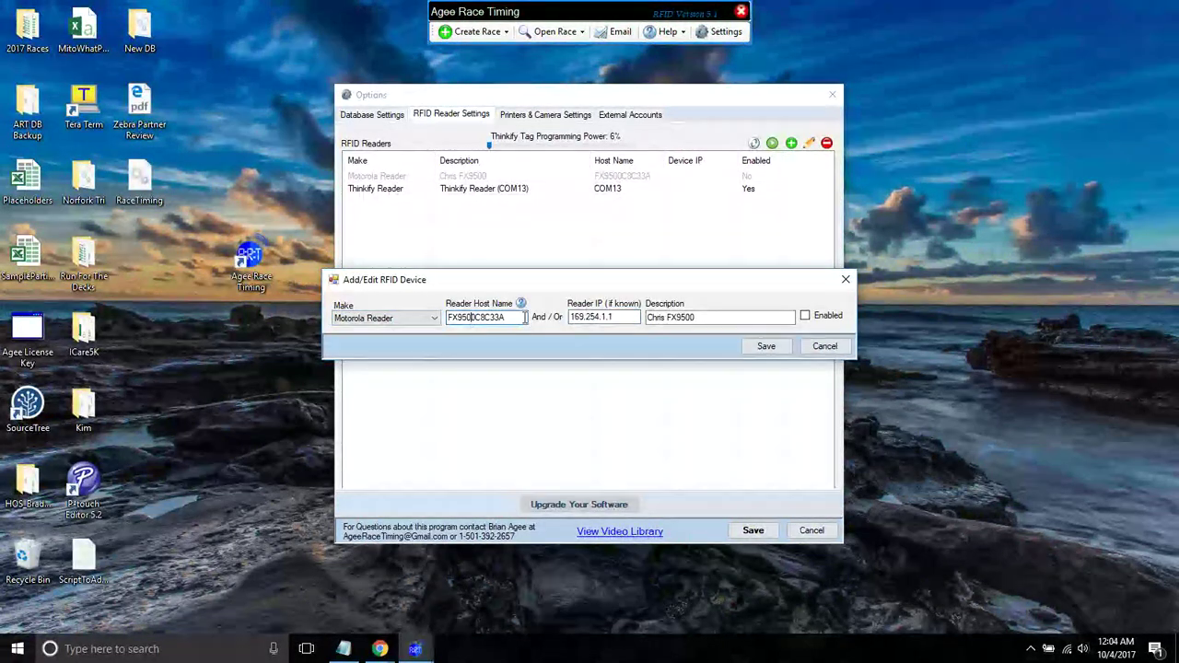
{"action": "key", "text": "Tab"}
{"action": "key", "text": "BackSpace"}
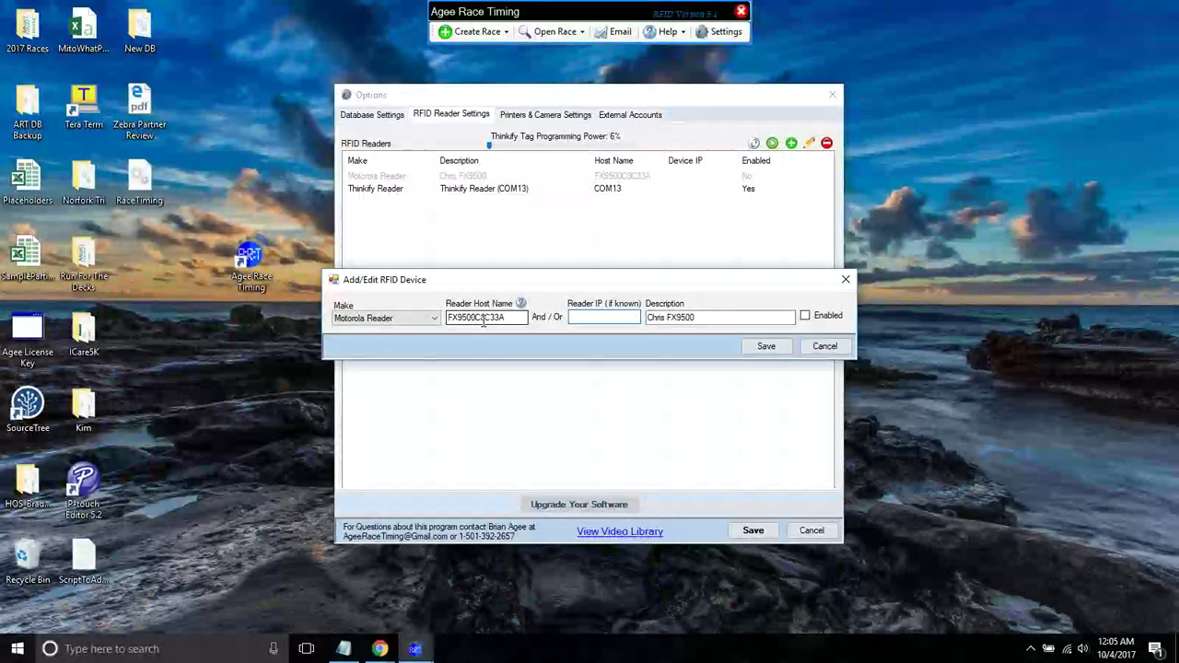
{"action": "left_click", "coordinate": [502, 318]}
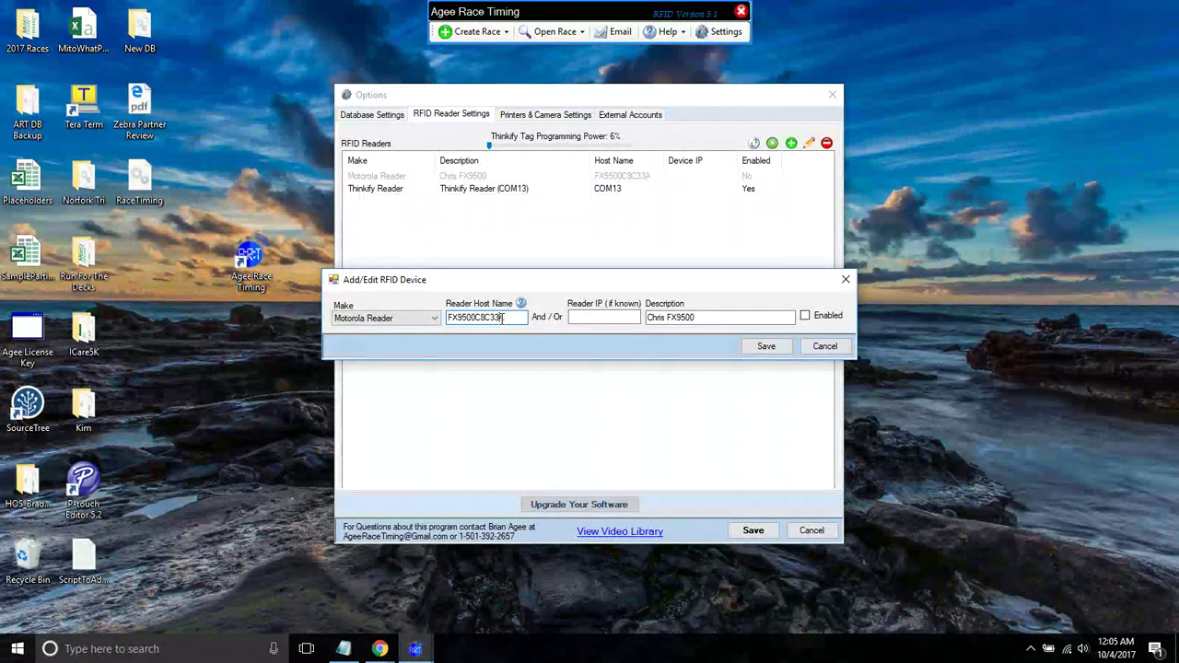
{"action": "left_click_drag", "start_coordinate": [502, 316], "coordinate": [444, 320]}
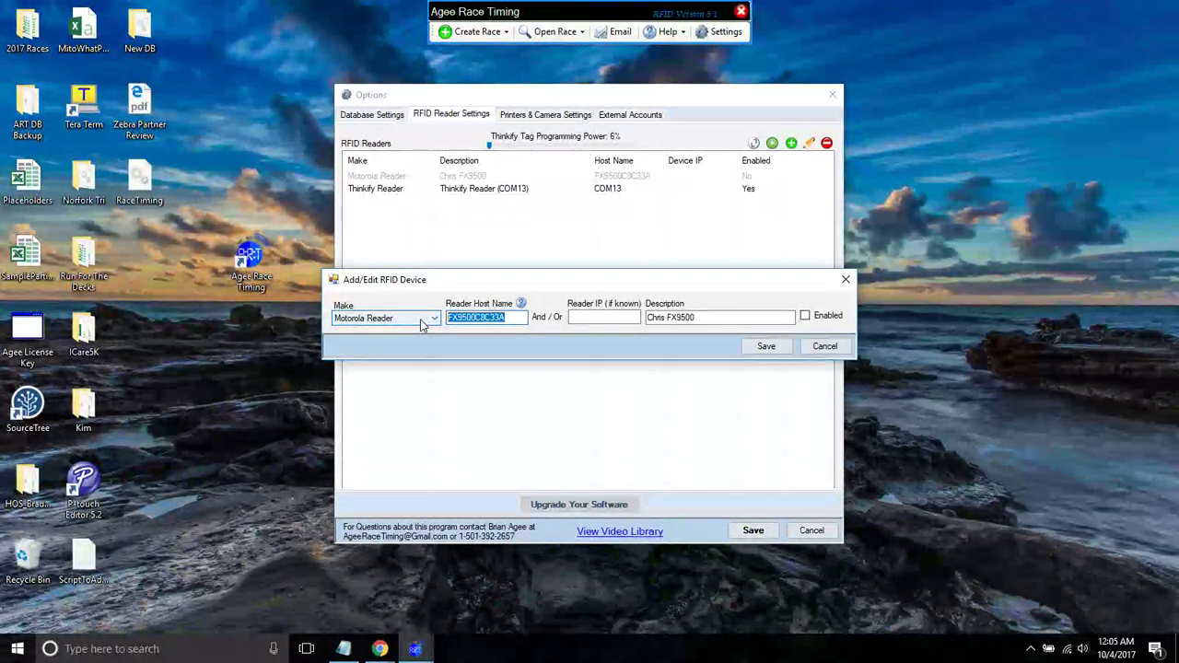
{"action": "left_click", "coordinate": [520, 303]}
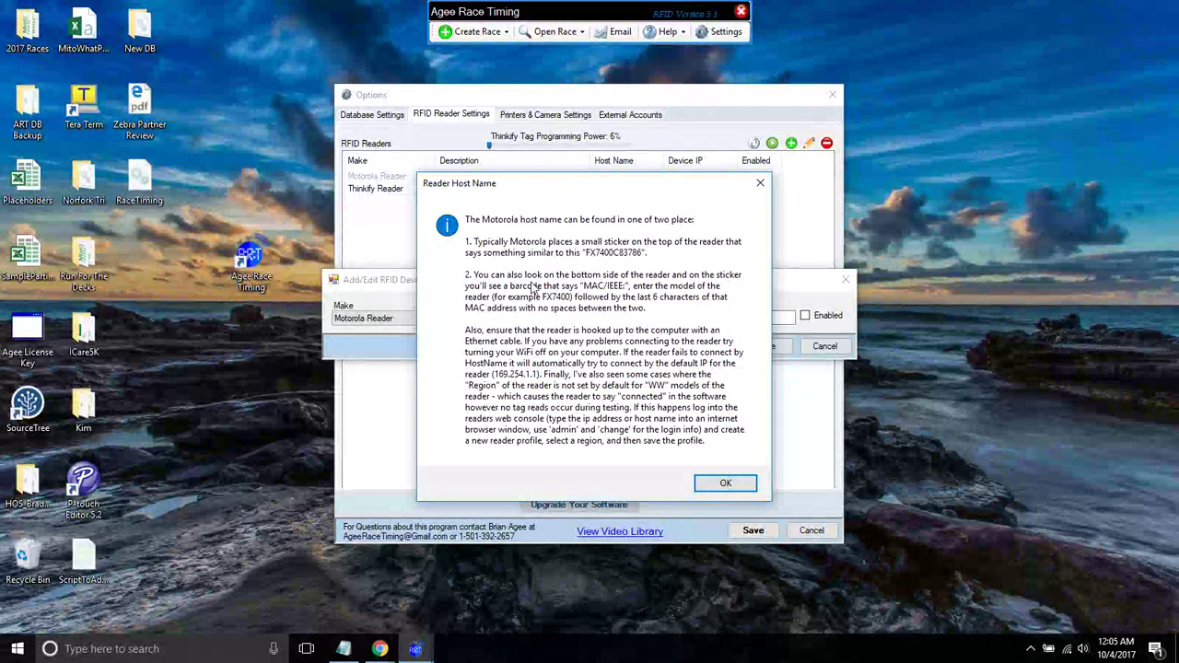
{"action": "left_click", "coordinate": [760, 183]}
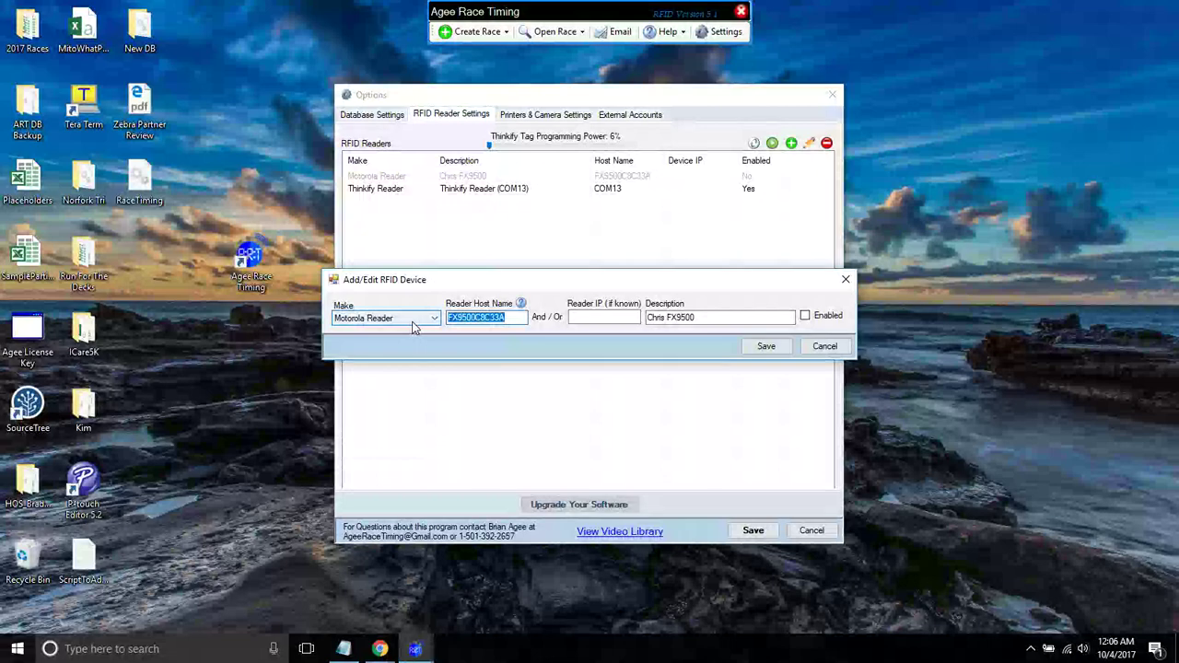
{"action": "left_click", "coordinate": [412, 321]}
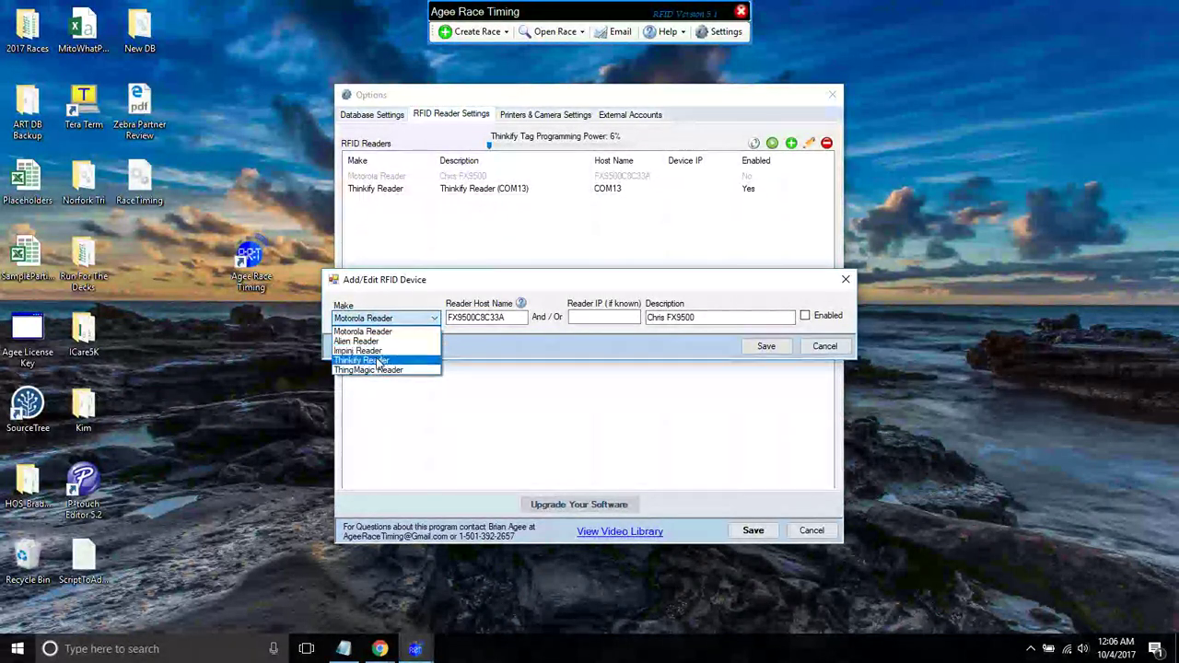
{"action": "left_click", "coordinate": [529, 282]}
{"action": "left_click", "coordinate": [693, 317]}
{"action": "key", "text": "BackSpace"}
{"action": "type", "text": "0"}
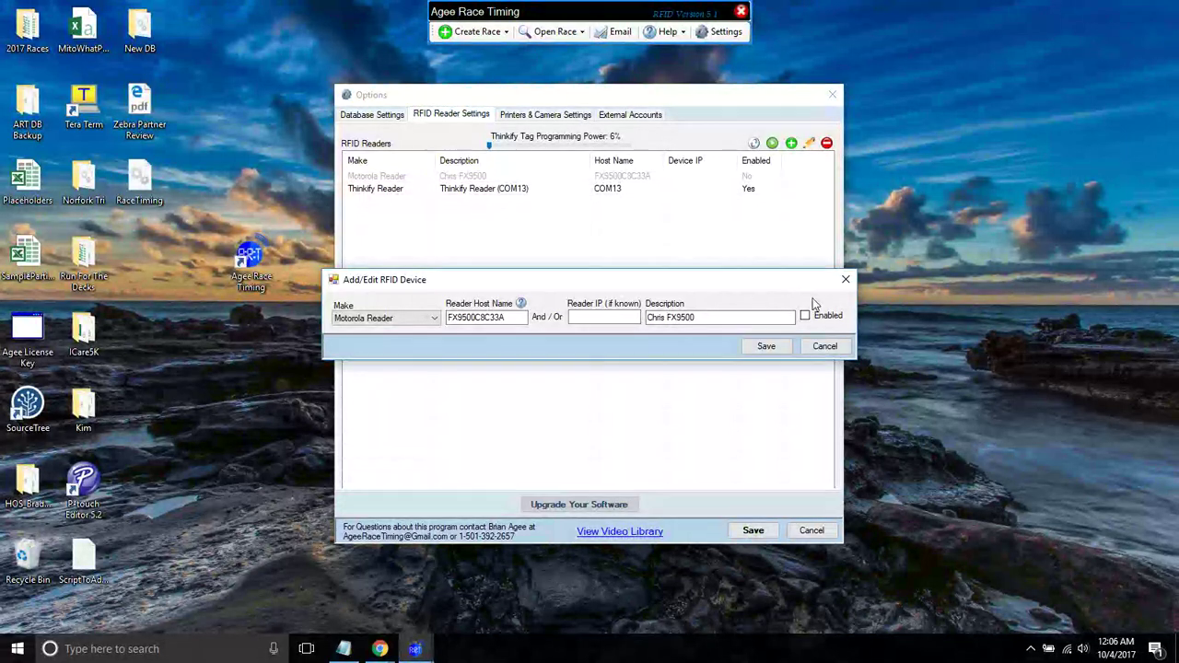
{"action": "left_click", "coordinate": [590, 317]}
{"action": "double_click", "coordinate": [495, 318]}
{"action": "left_click", "coordinate": [495, 318]}
{"action": "left_click", "coordinate": [589, 319]}
{"action": "double_click", "coordinate": [483, 317]}
{"action": "left_click", "coordinate": [484, 317]}
{"action": "double_click", "coordinate": [483, 317]}
{"action": "left_click", "coordinate": [608, 320]}
{"action": "double_click", "coordinate": [515, 318]}
{"action": "left_click", "coordinate": [515, 318]}
- Close the RFID device editor and Options dialog, then show the saved races list
{"action": "left_click", "coordinate": [813, 348]}
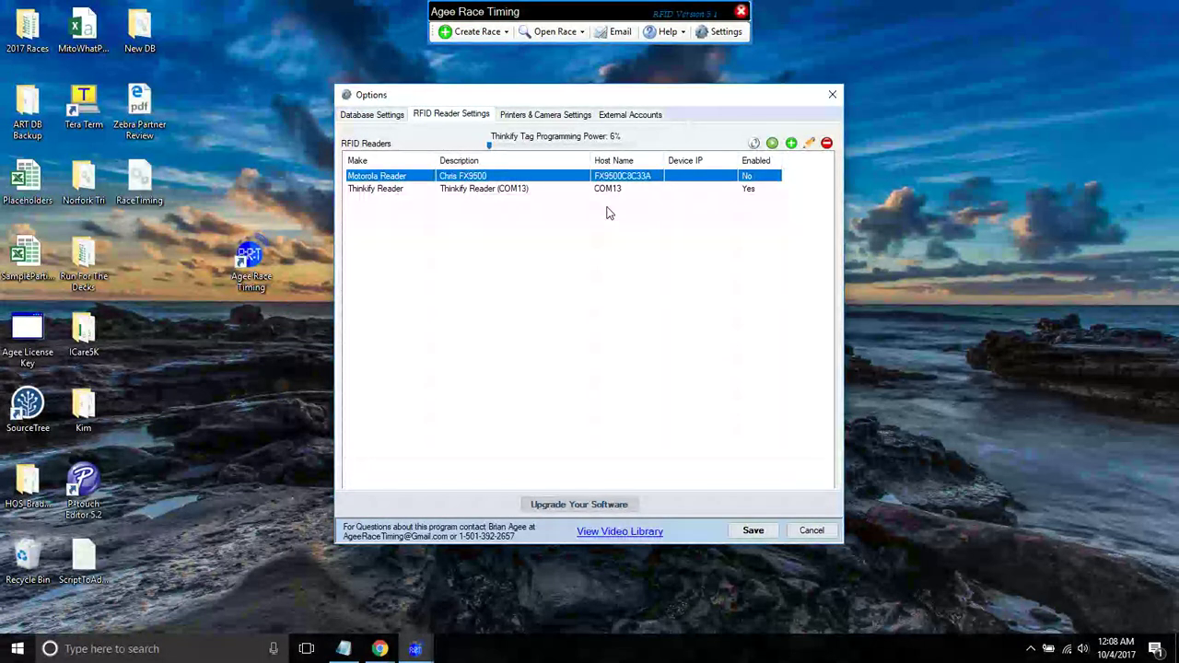
{"action": "left_click", "coordinate": [832, 94]}
{"action": "left_click", "coordinate": [543, 32]}
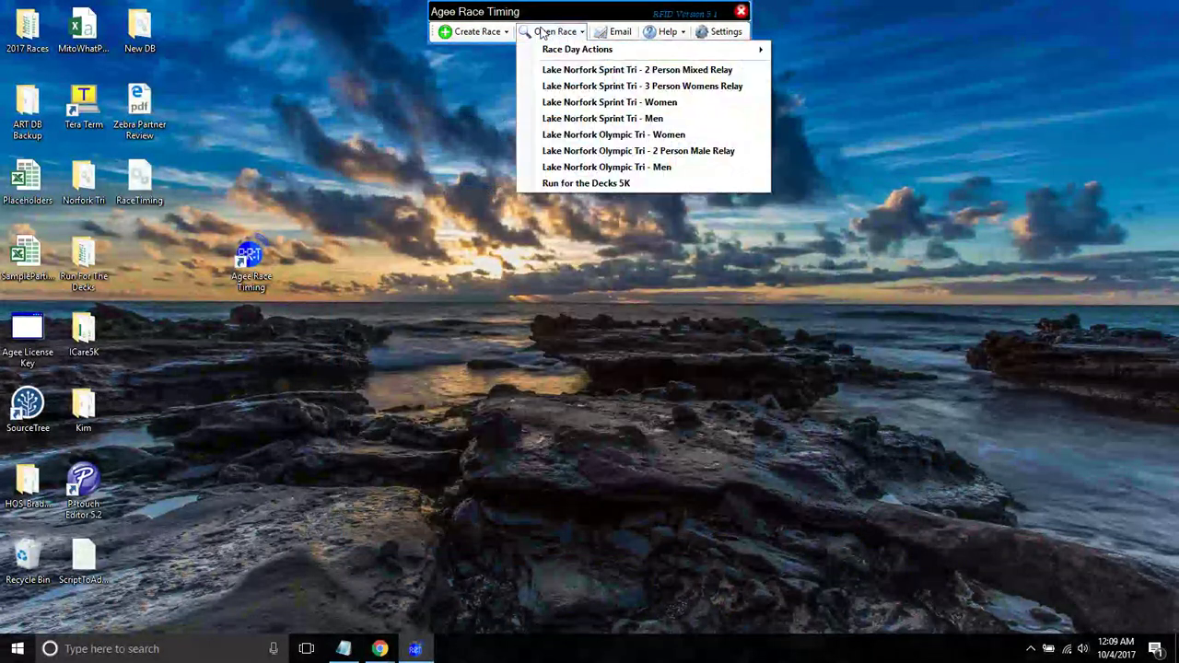
- Open Run for the Decks 5K and inspect its divisions and the Overall Walkers criteria
{"action": "left_click", "coordinate": [578, 184]}
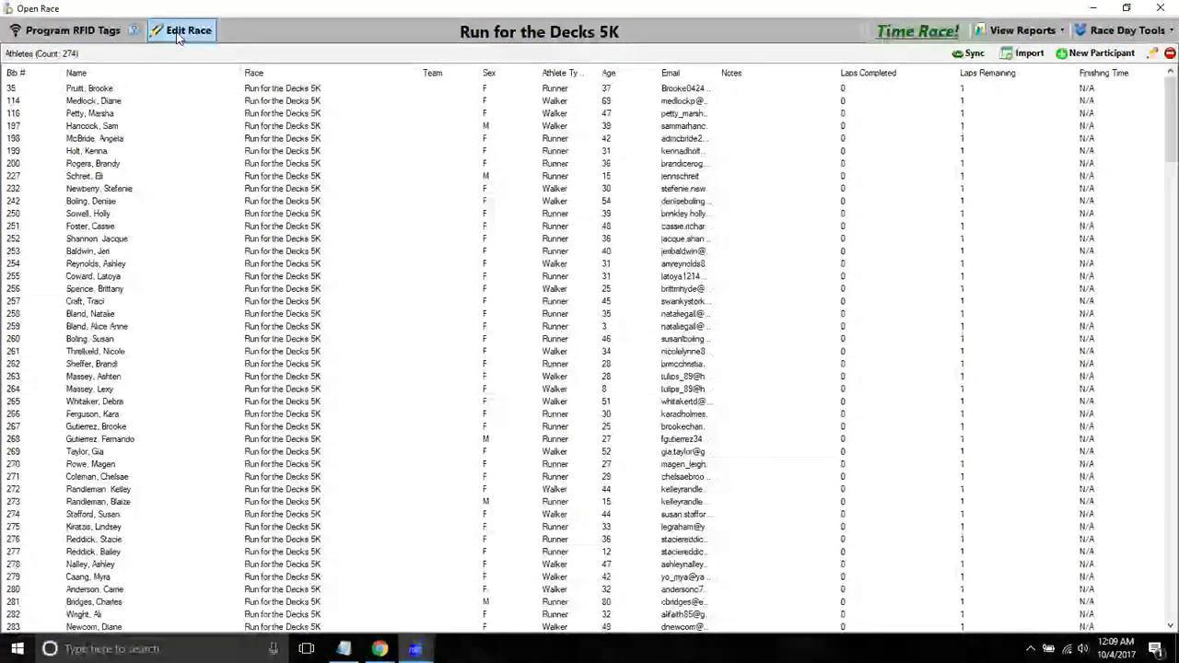
{"action": "left_click", "coordinate": [179, 33]}
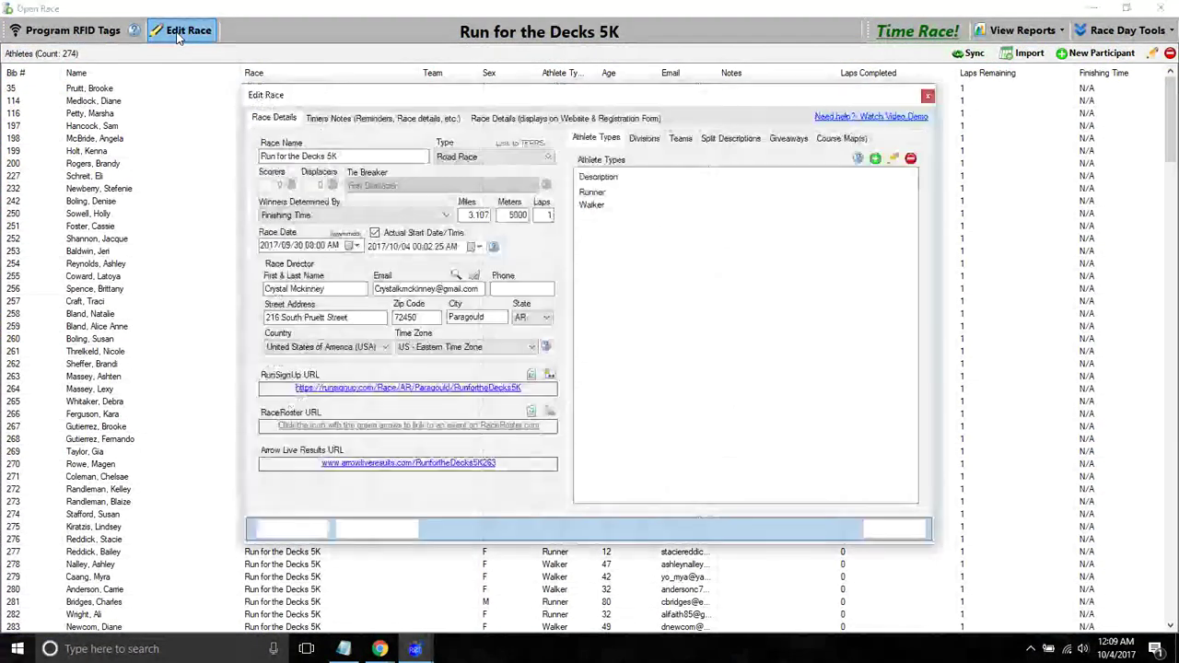
{"action": "left_click", "coordinate": [642, 140]}
{"action": "left_click", "coordinate": [622, 193]}
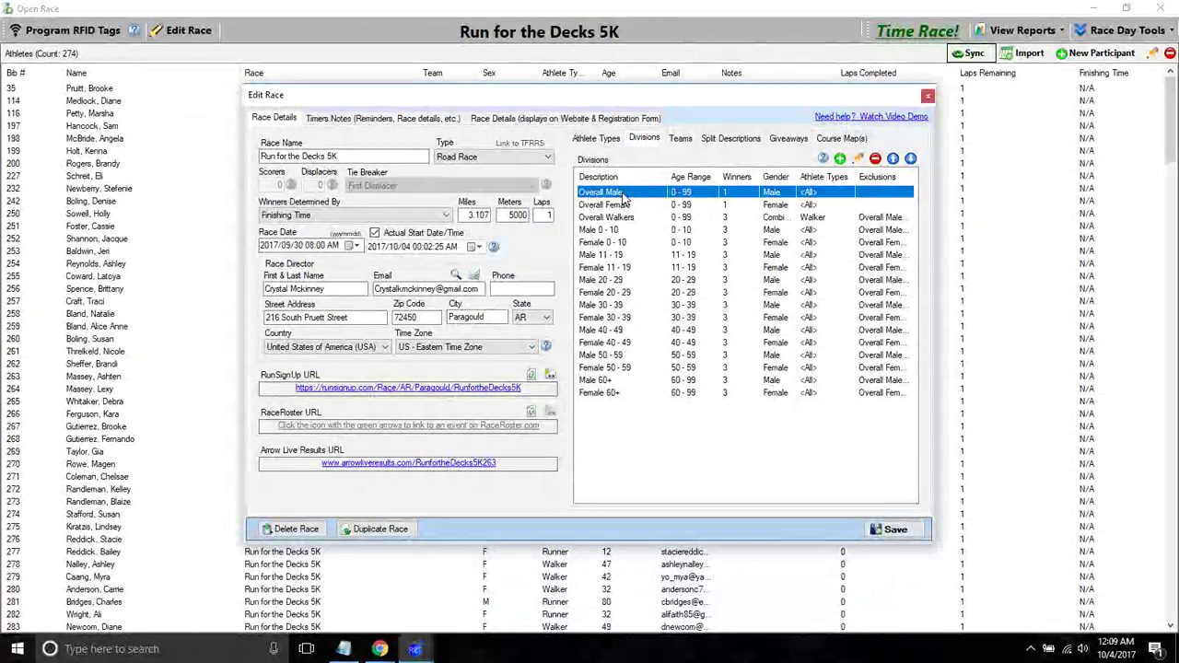
{"action": "left_click", "coordinate": [608, 209]}
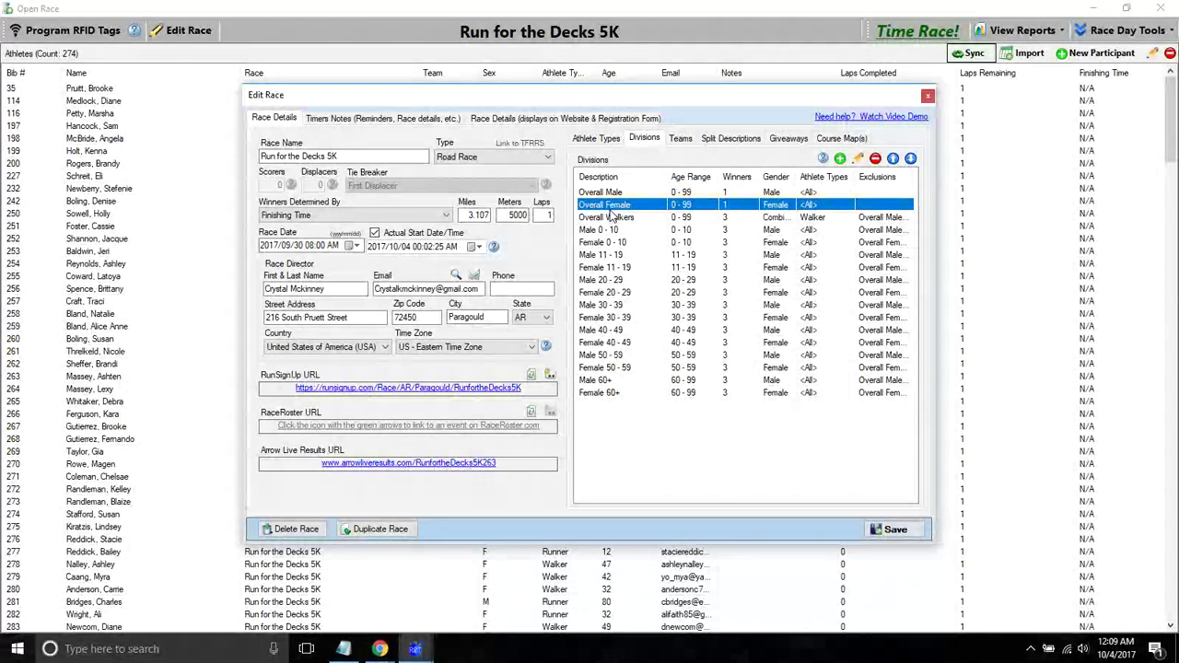
{"action": "left_click", "coordinate": [627, 219]}
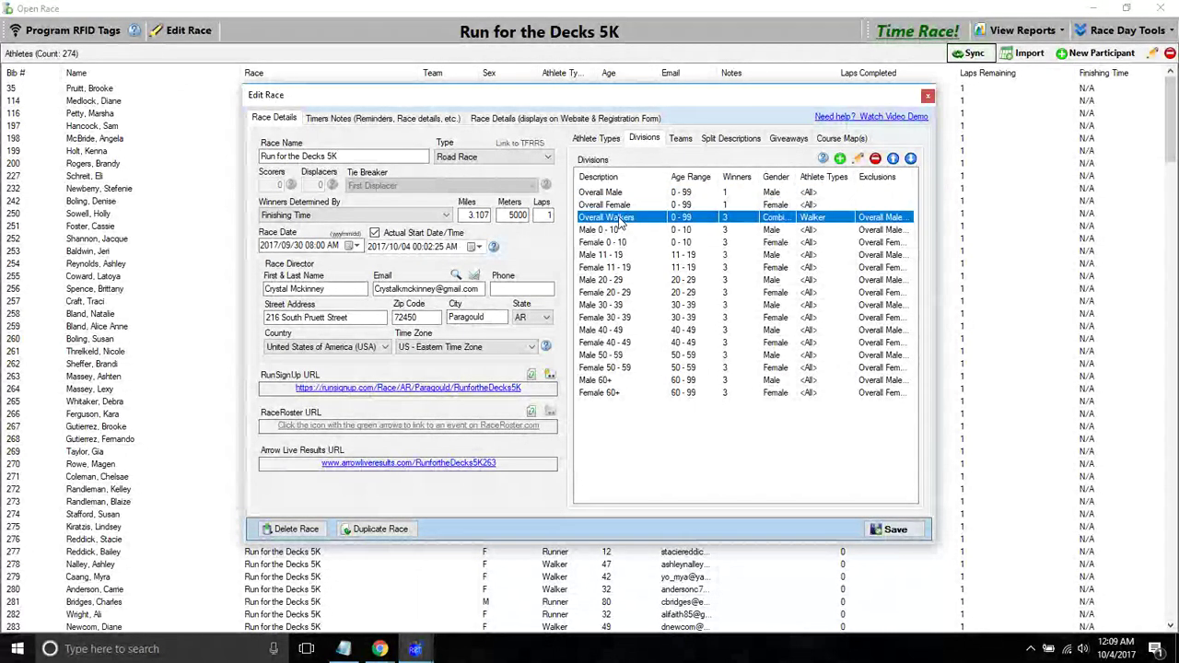
{"action": "double_click", "coordinate": [671, 218]}
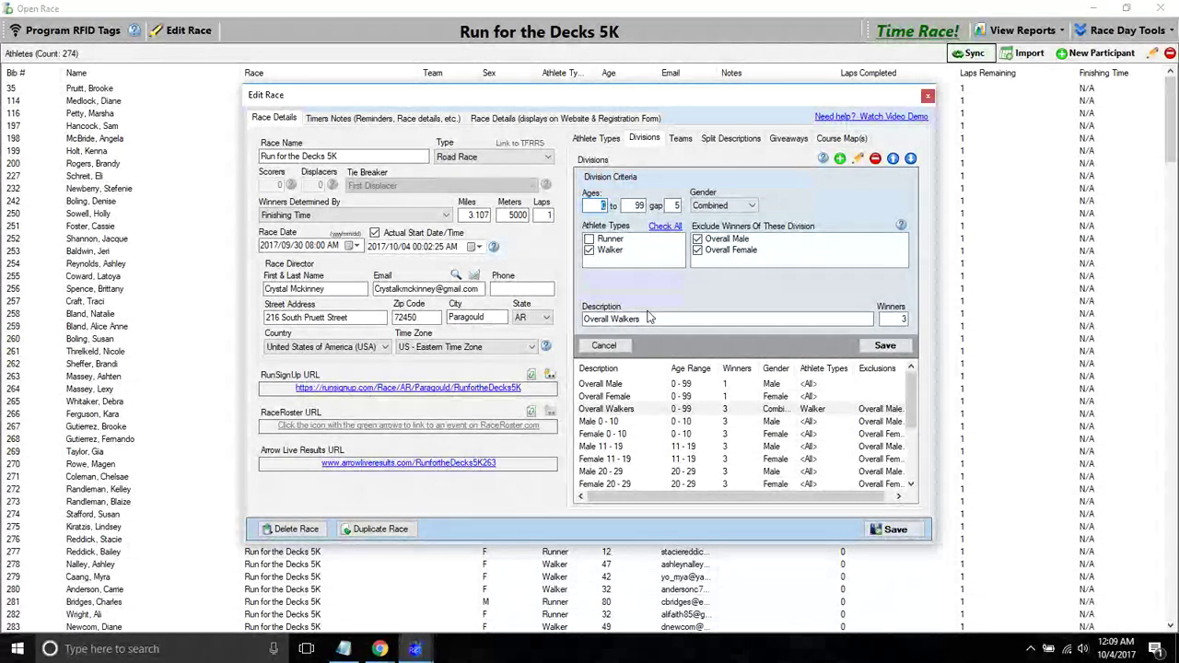
{"action": "left_click", "coordinate": [606, 345]}
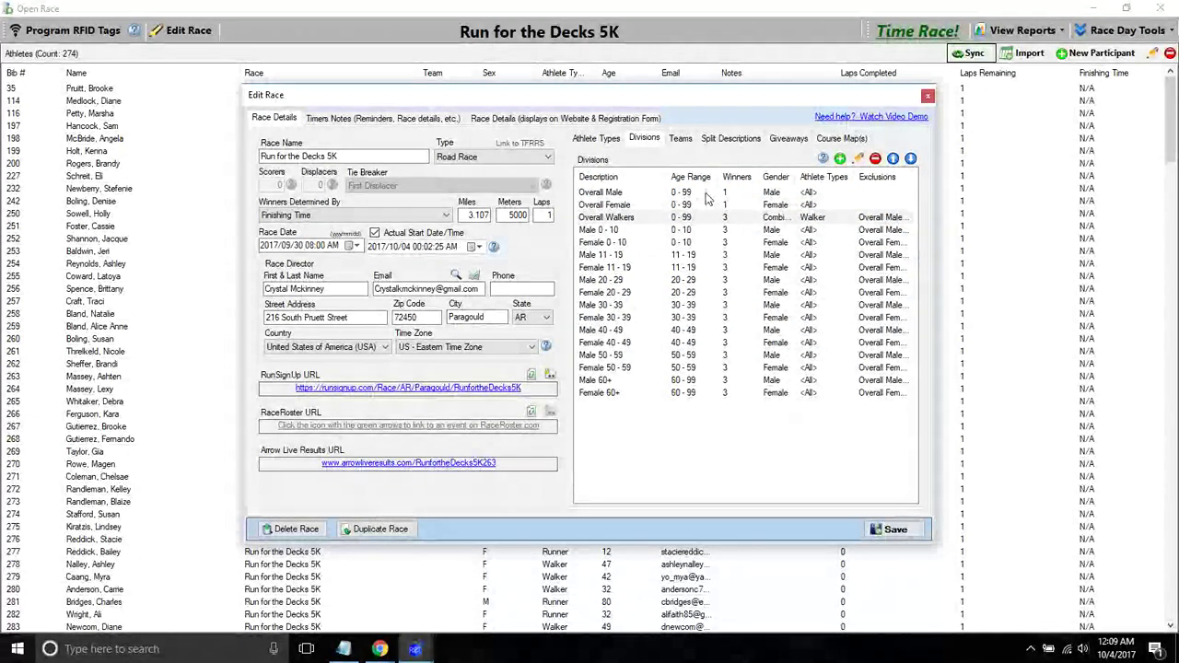
- Recheck the Overall Walkers criteria without saving, then close Edit Race and the race window
{"action": "left_click", "coordinate": [707, 193]}
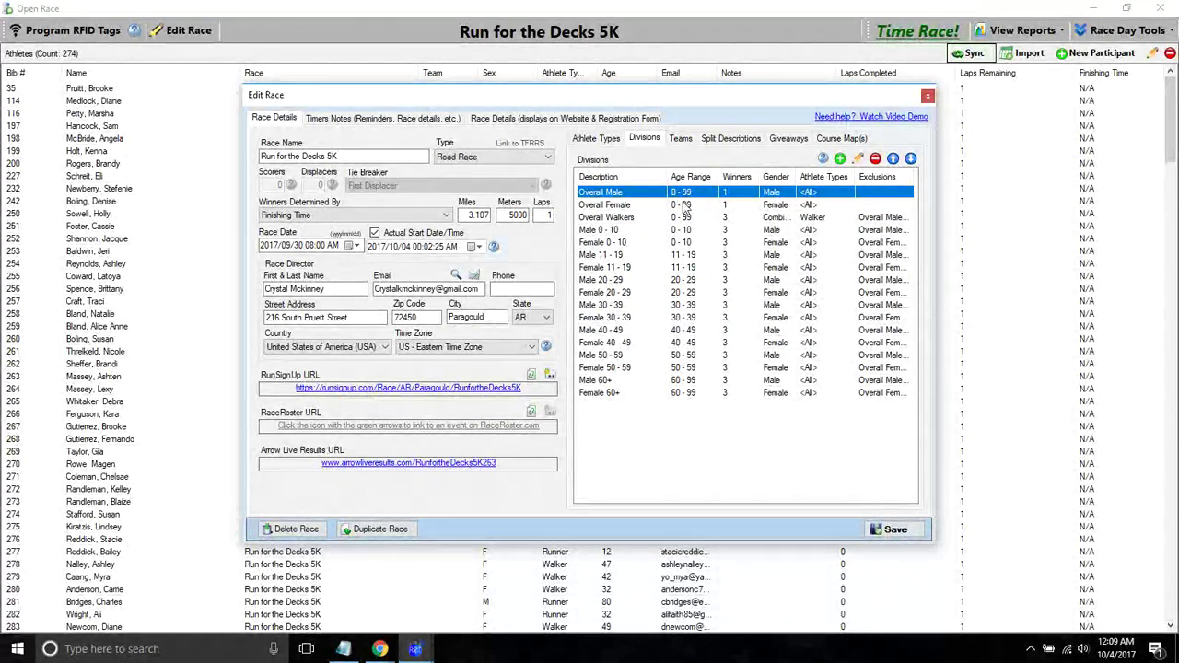
{"action": "left_click", "coordinate": [617, 218]}
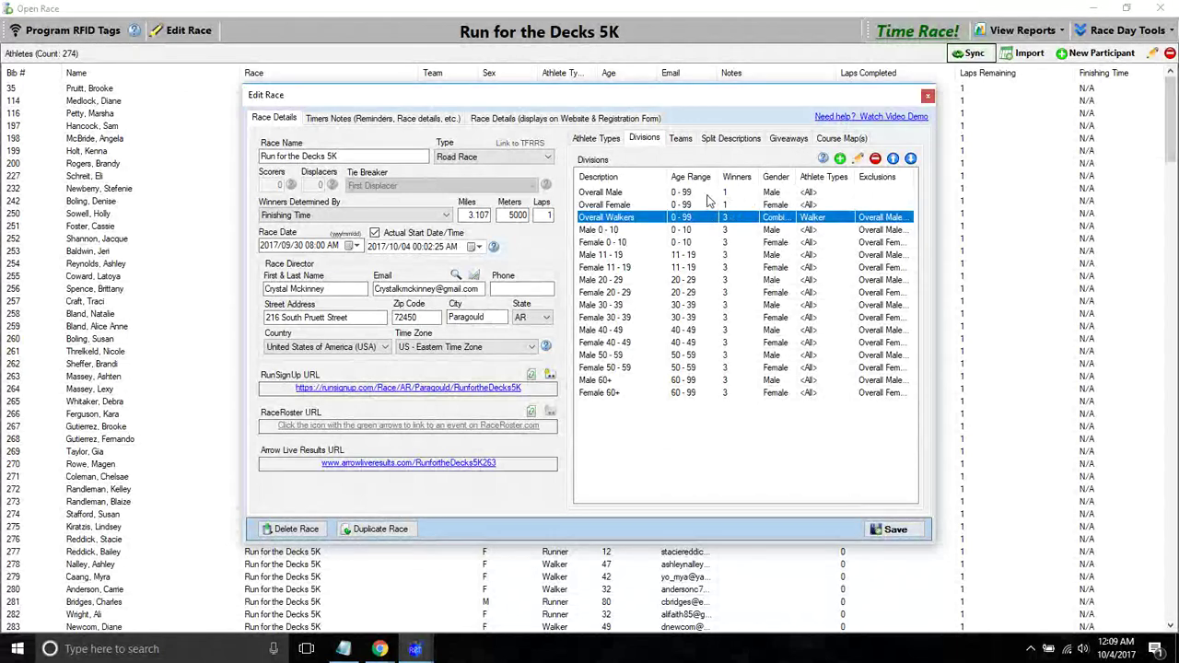
{"action": "double_click", "coordinate": [786, 219]}
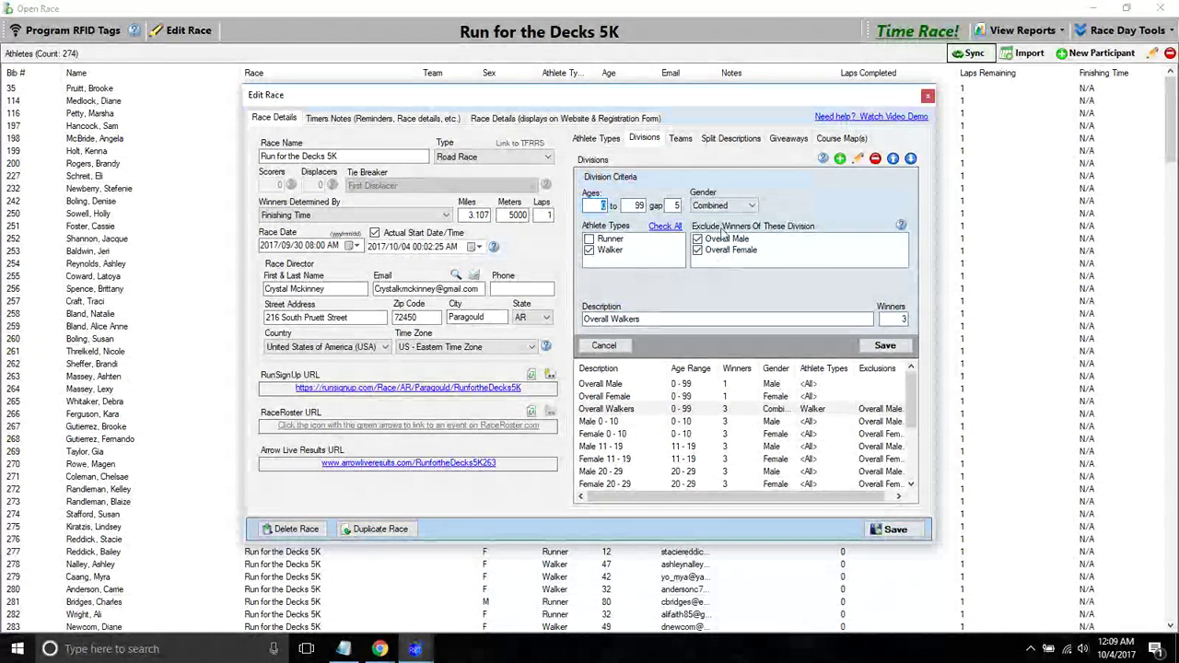
{"action": "left_click", "coordinate": [604, 345]}
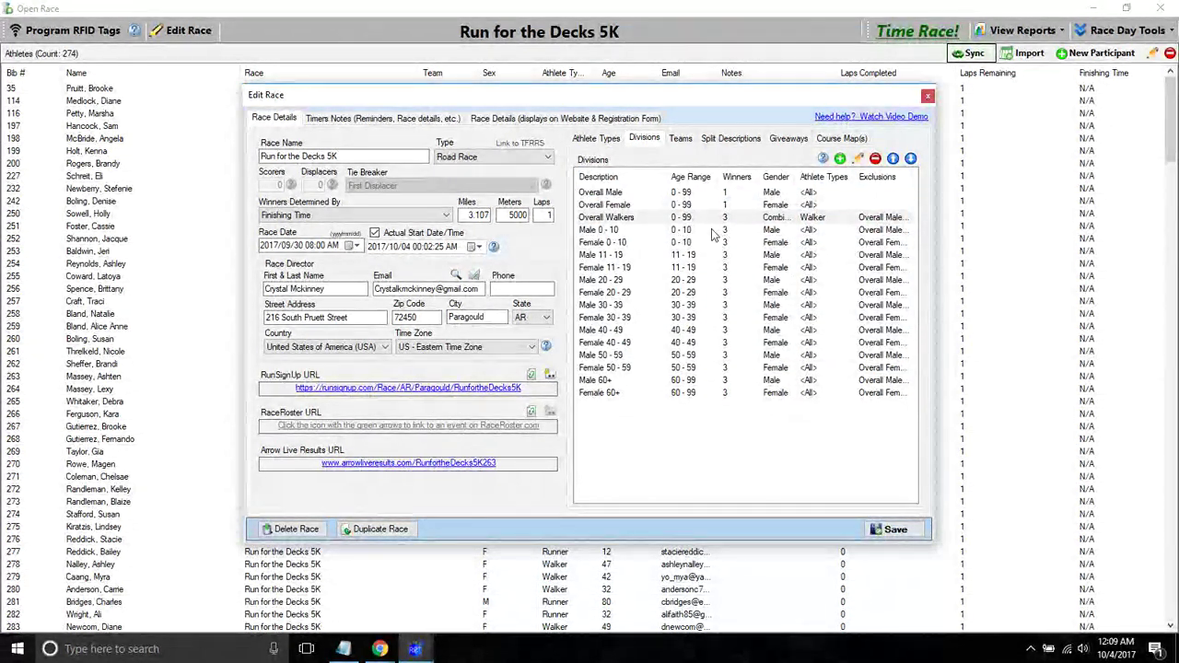
{"action": "left_click", "coordinate": [928, 95]}
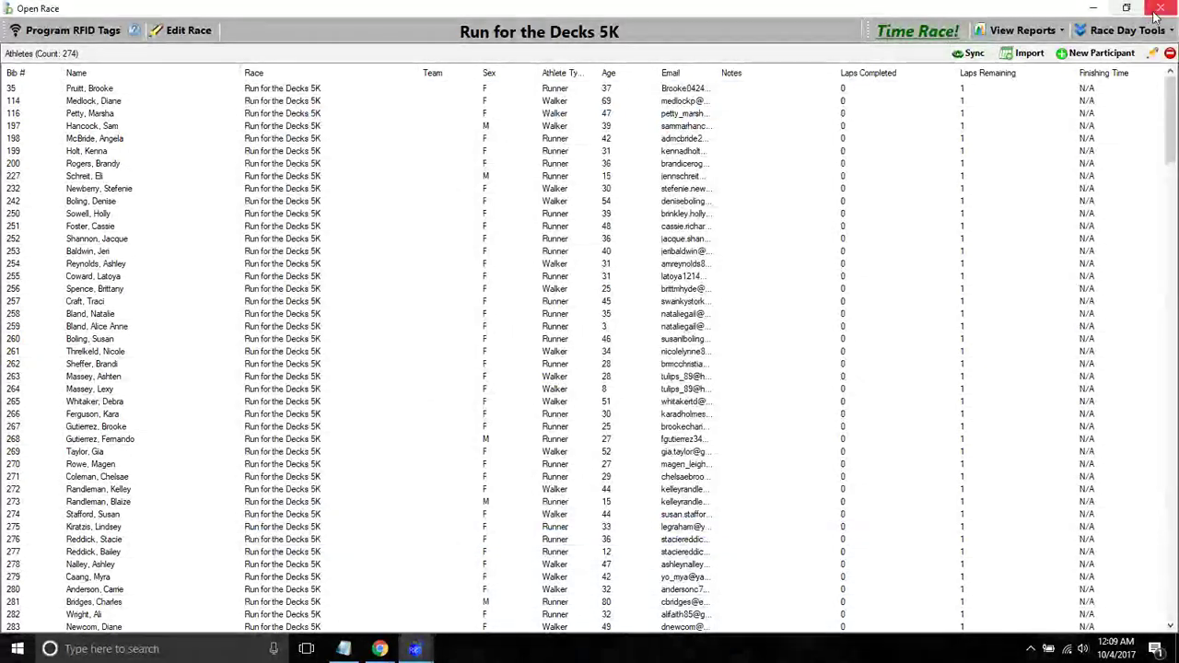
{"action": "left_click", "coordinate": [1159, 7]}
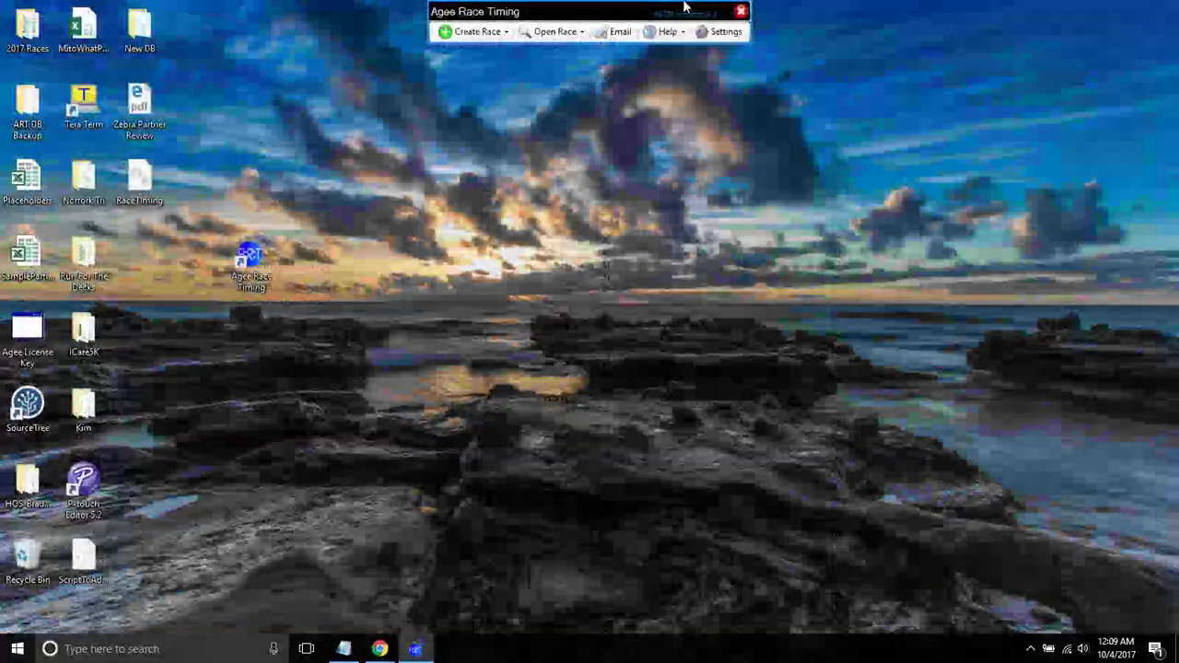
- Start a new race and delete all of its default divisions
{"action": "left_click", "coordinate": [477, 37]}
{"action": "left_click", "coordinate": [481, 48]}
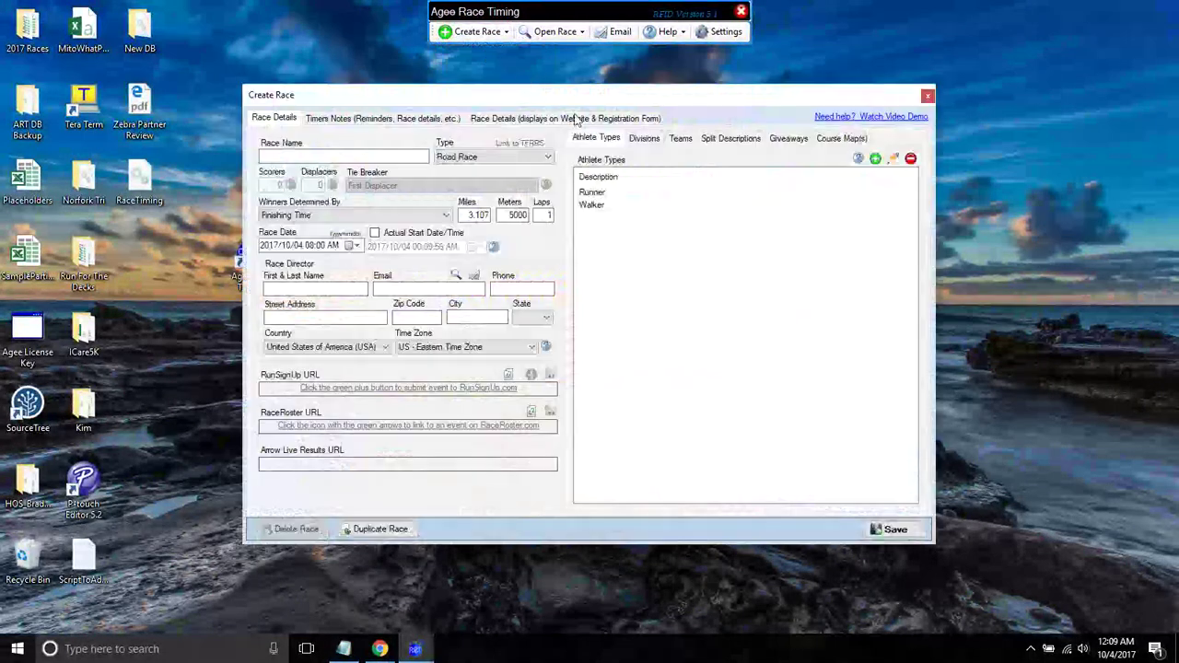
{"action": "left_click", "coordinate": [645, 138]}
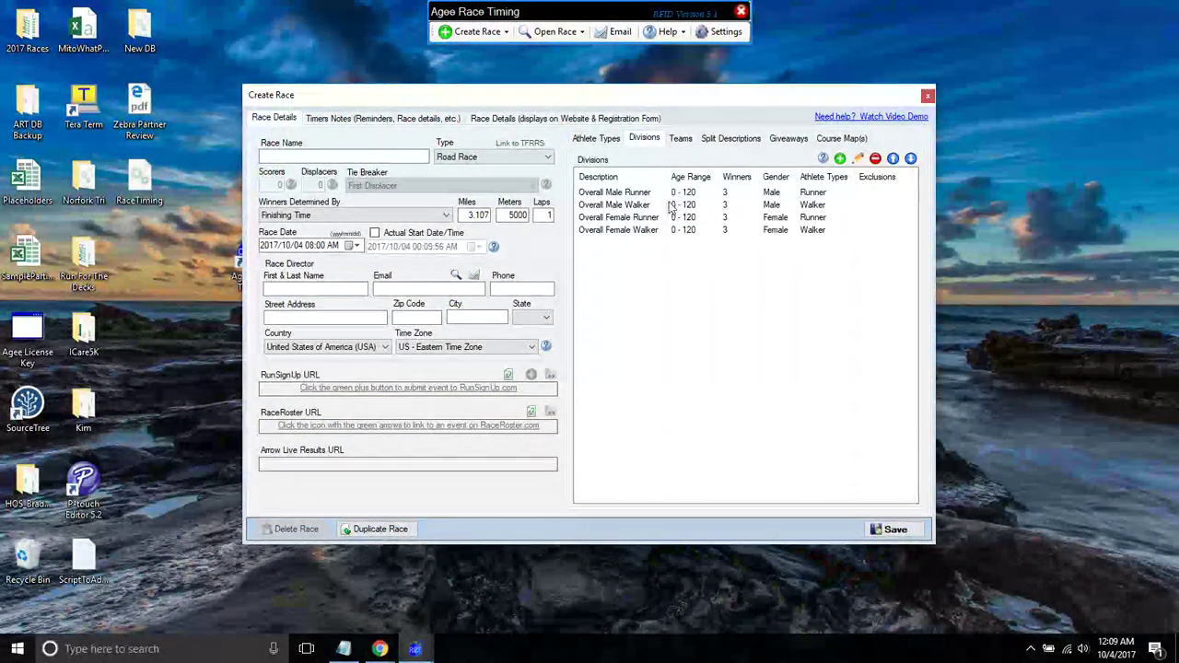
{"action": "left_click", "coordinate": [639, 194]}
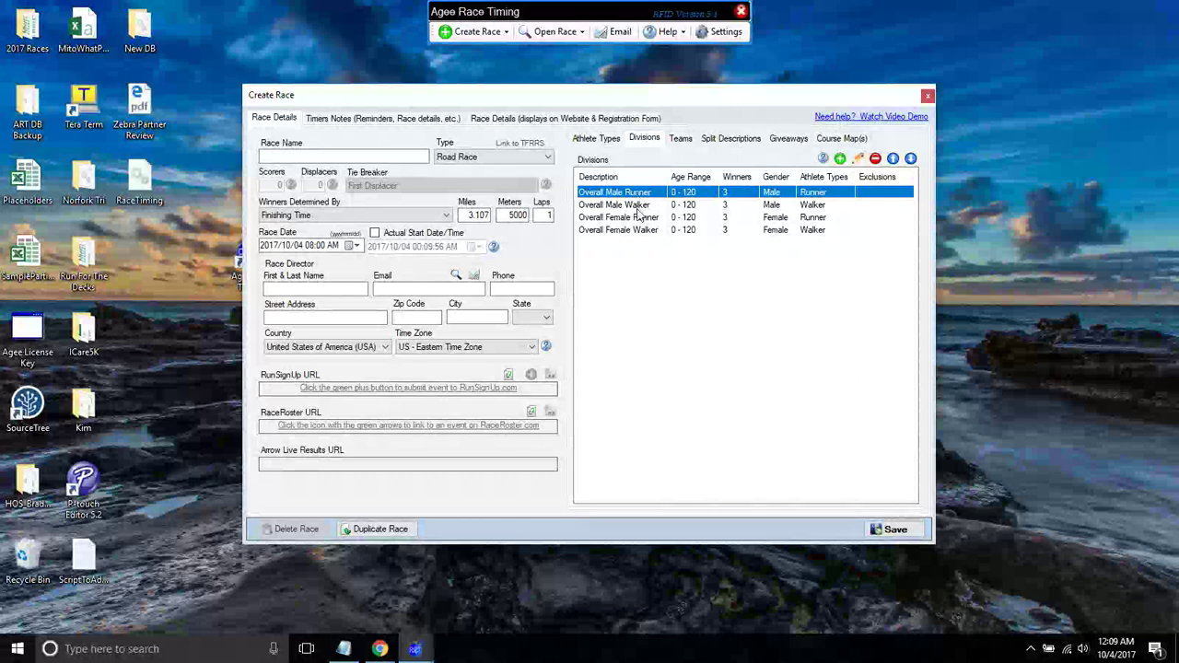
{"action": "left_click", "coordinate": [674, 245]}
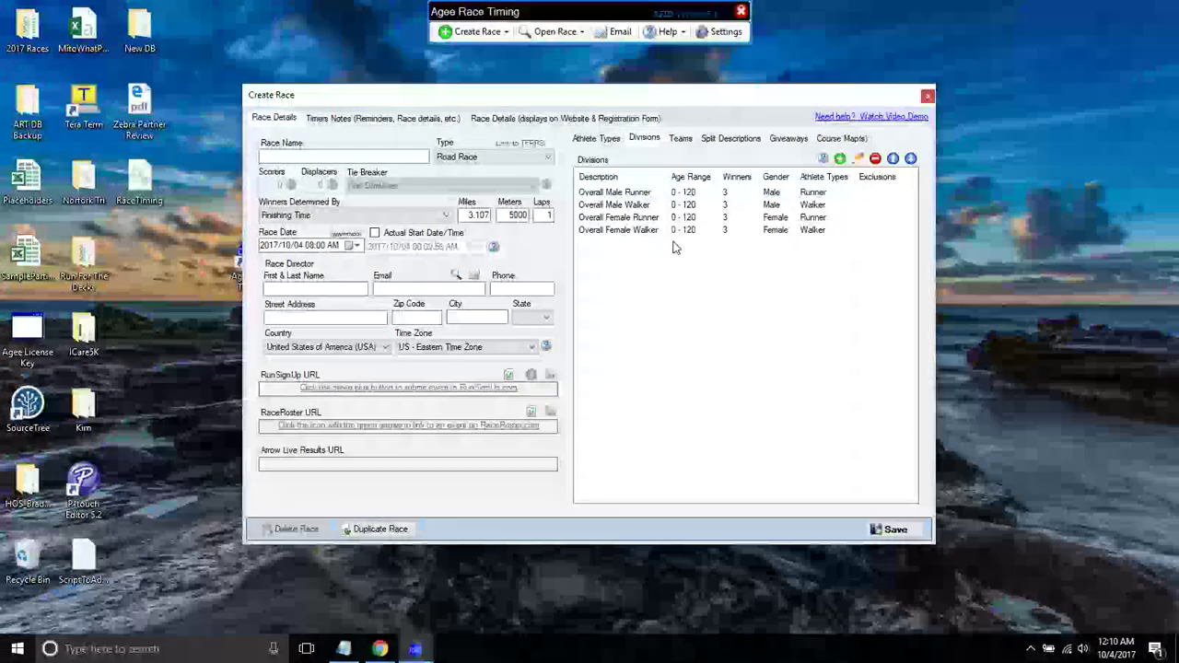
{"action": "left_click", "coordinate": [626, 193]}
{"action": "key", "text": "Delete"}
{"action": "key", "text": "Delete"}
{"action": "key", "text": "Delete"}
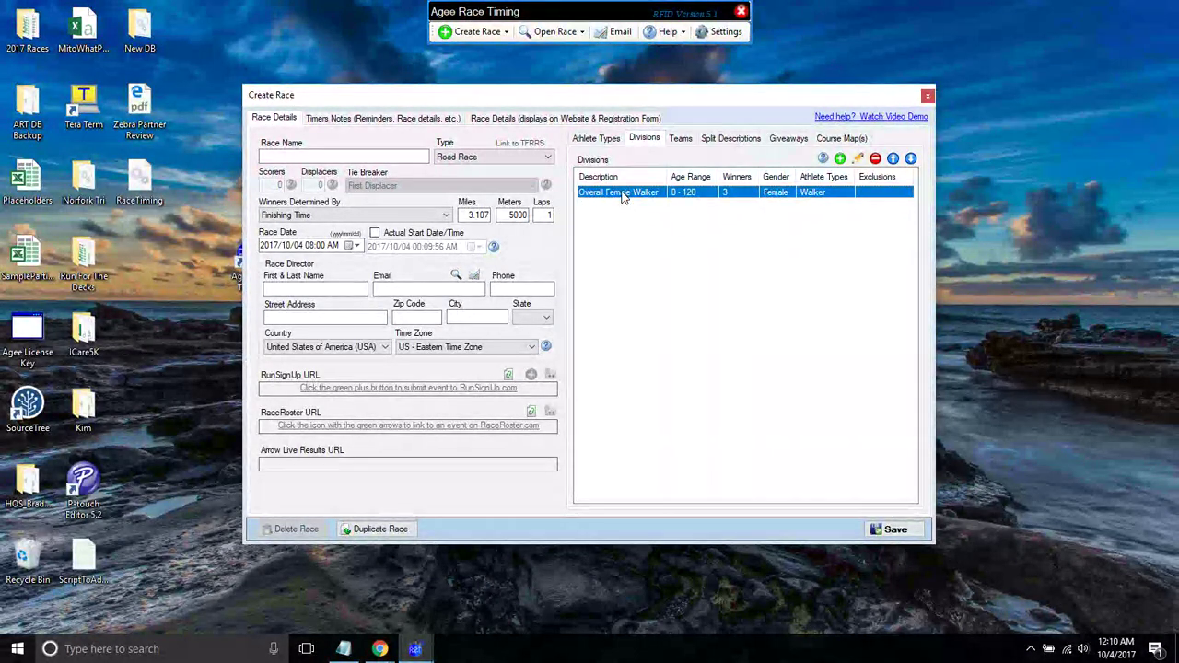
{"action": "key", "text": "Delete"}
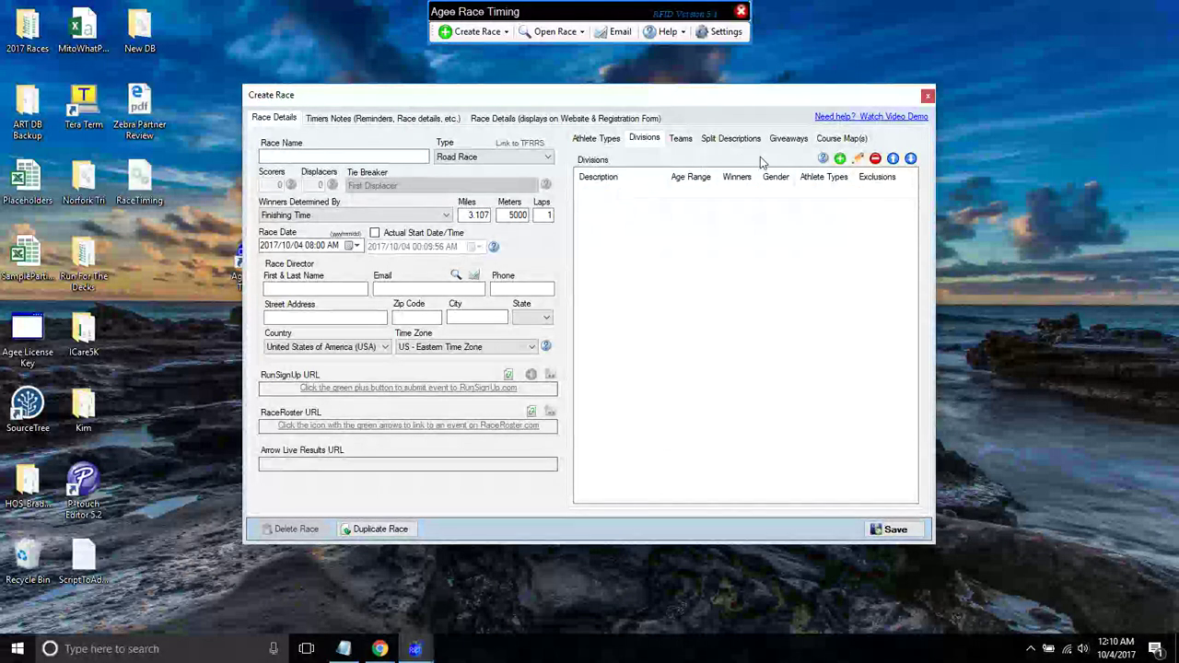
- Add an Overall Male division for ages 0–99 with a matching female division
{"action": "left_click", "coordinate": [840, 159]}
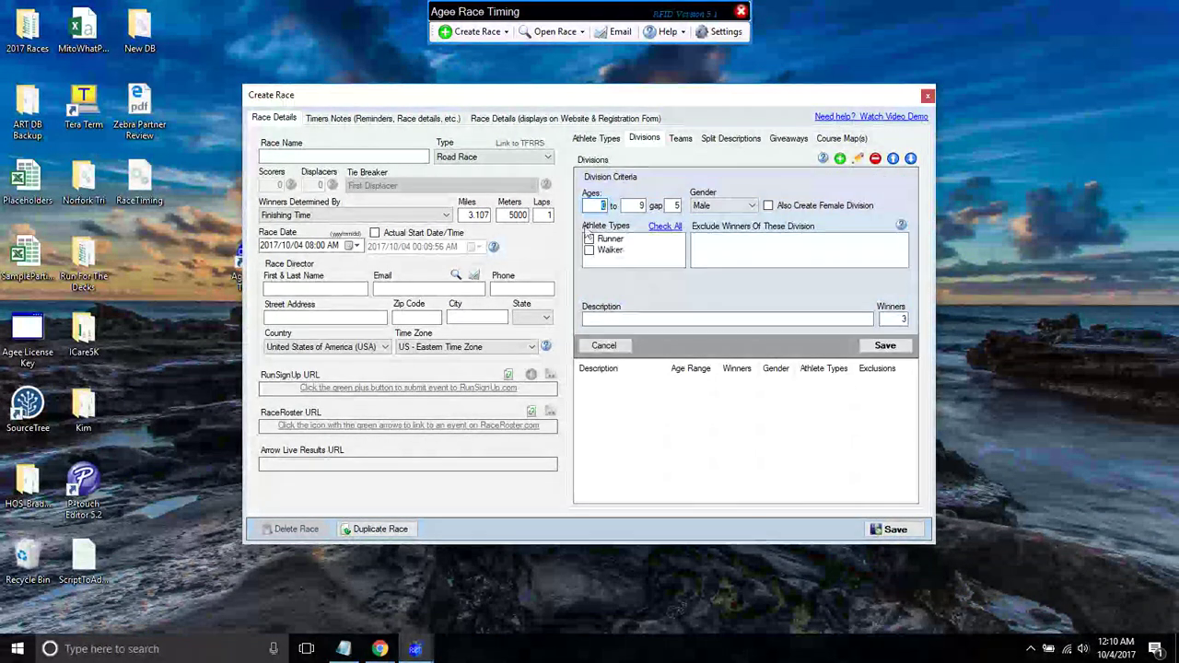
{"action": "type", "text": "99"}
{"action": "key", "text": "Tab"}
{"action": "left_click", "coordinate": [770, 205]}
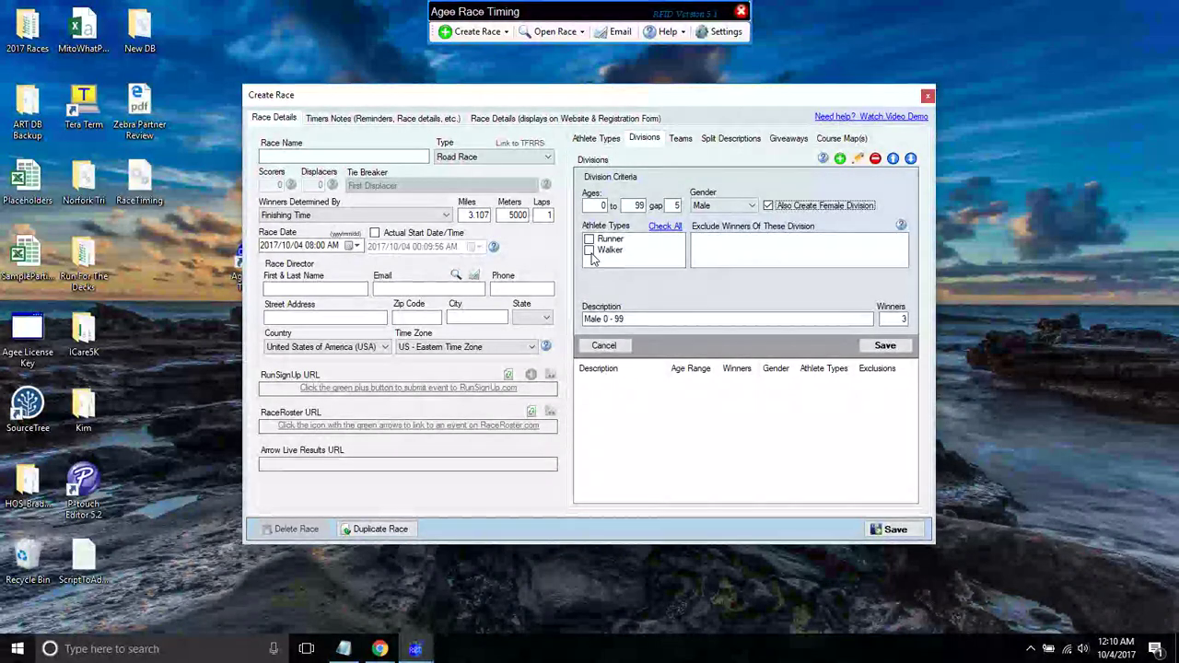
{"action": "left_click", "coordinate": [590, 256]}
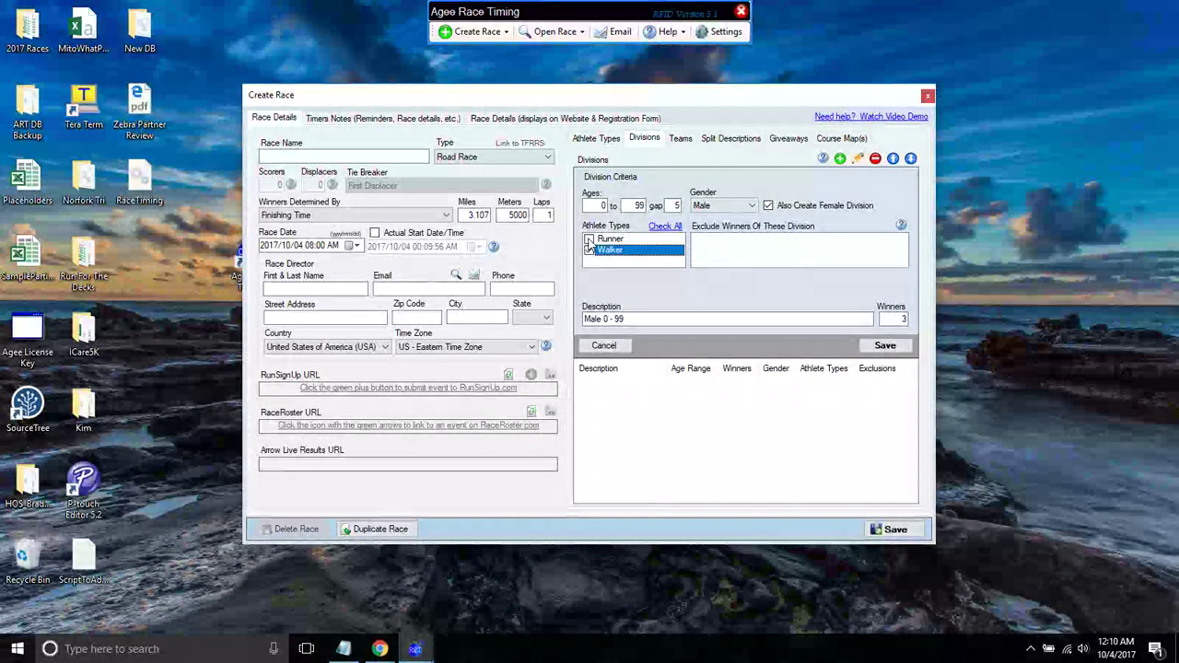
{"action": "left_click", "coordinate": [601, 250]}
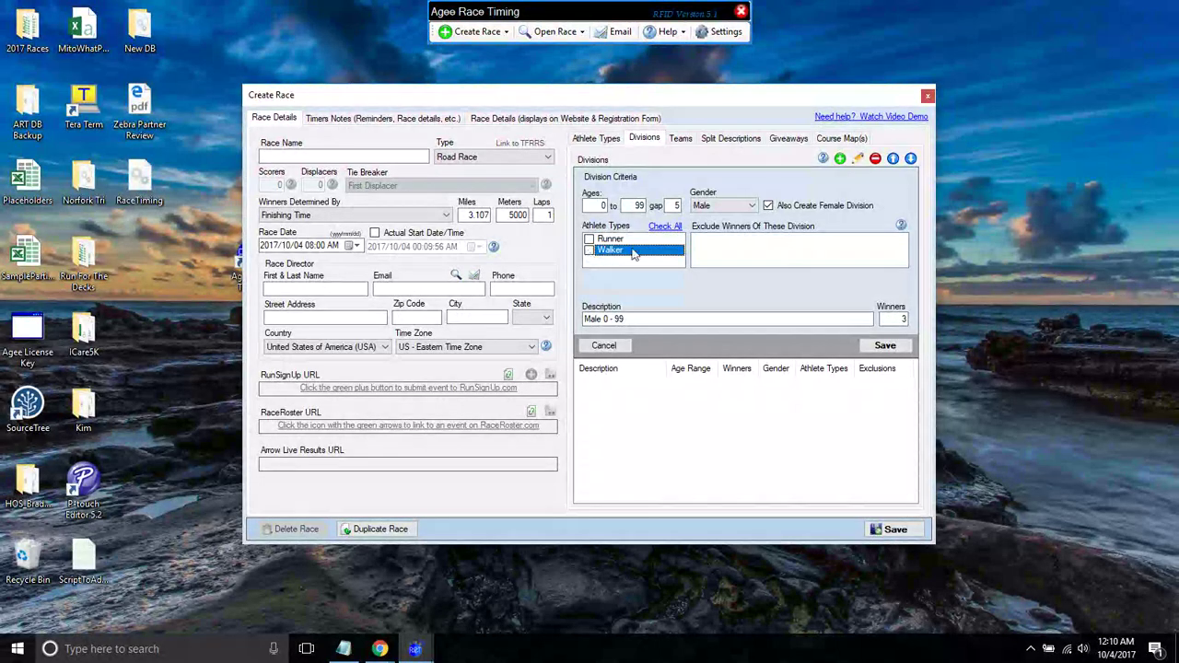
{"action": "left_click_drag", "start_coordinate": [650, 319], "coordinate": [604, 319]}
{"action": "type", "text": "Overall Male"}
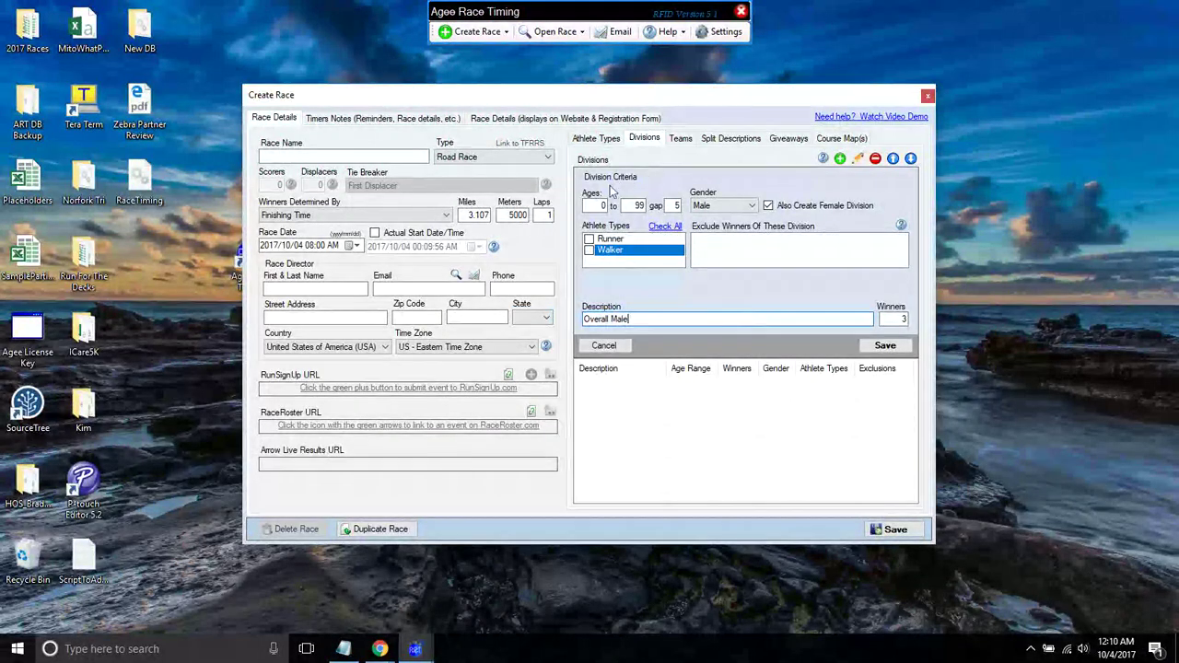
{"action": "left_click_drag", "start_coordinate": [630, 319], "coordinate": [602, 320]}
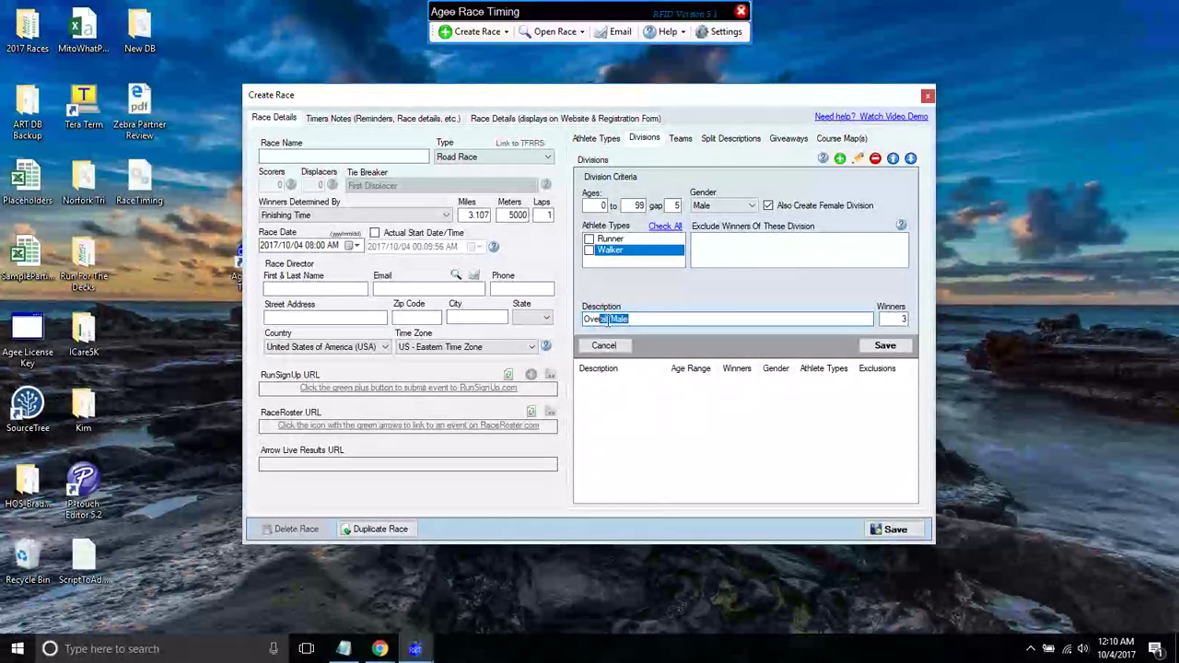
{"action": "key", "text": "Return"}
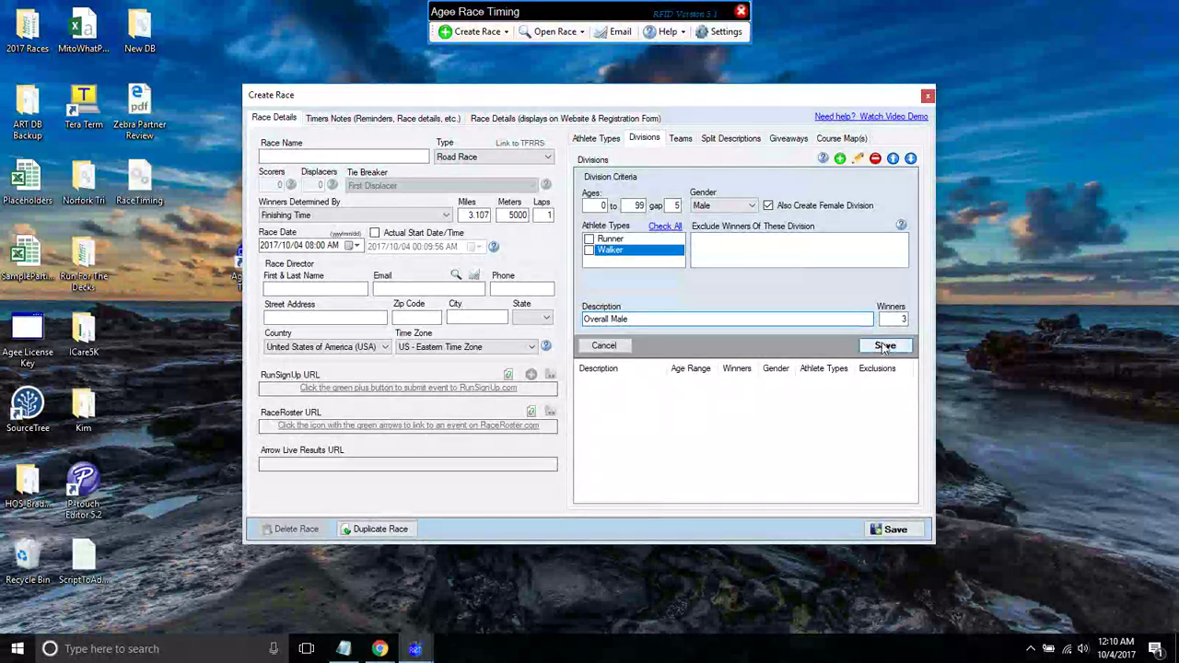
{"action": "left_click", "coordinate": [608, 397]}
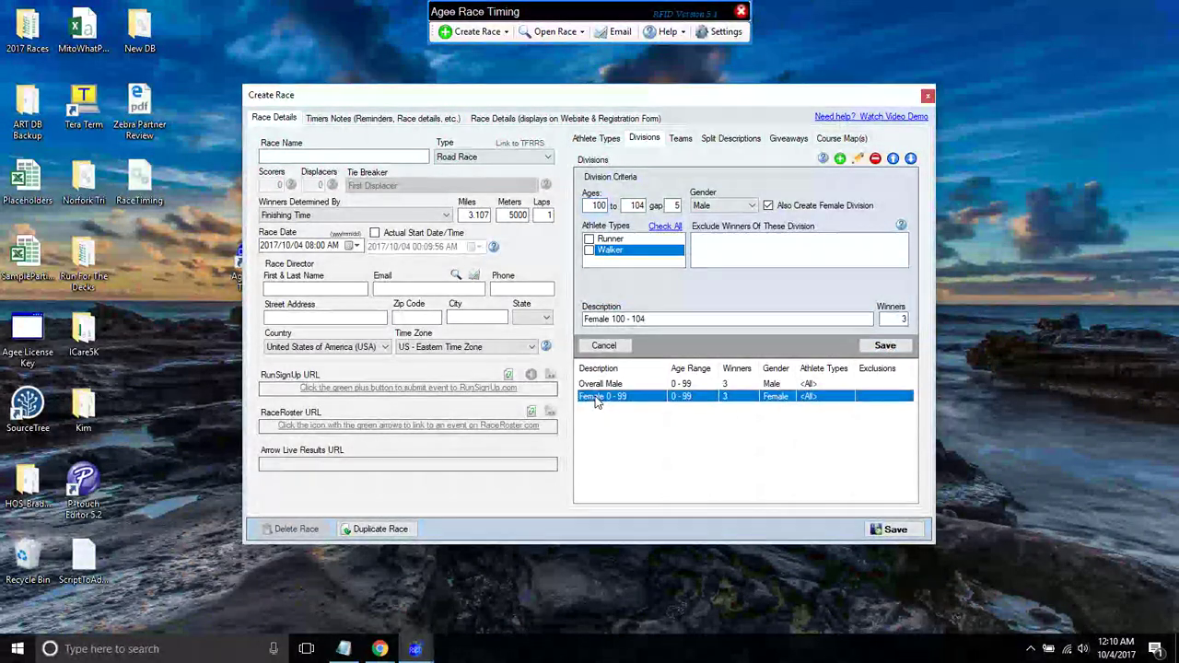
- Rename the Female 0 - 99 division to Overall Female
{"action": "triple_click", "coordinate": [637, 323]}
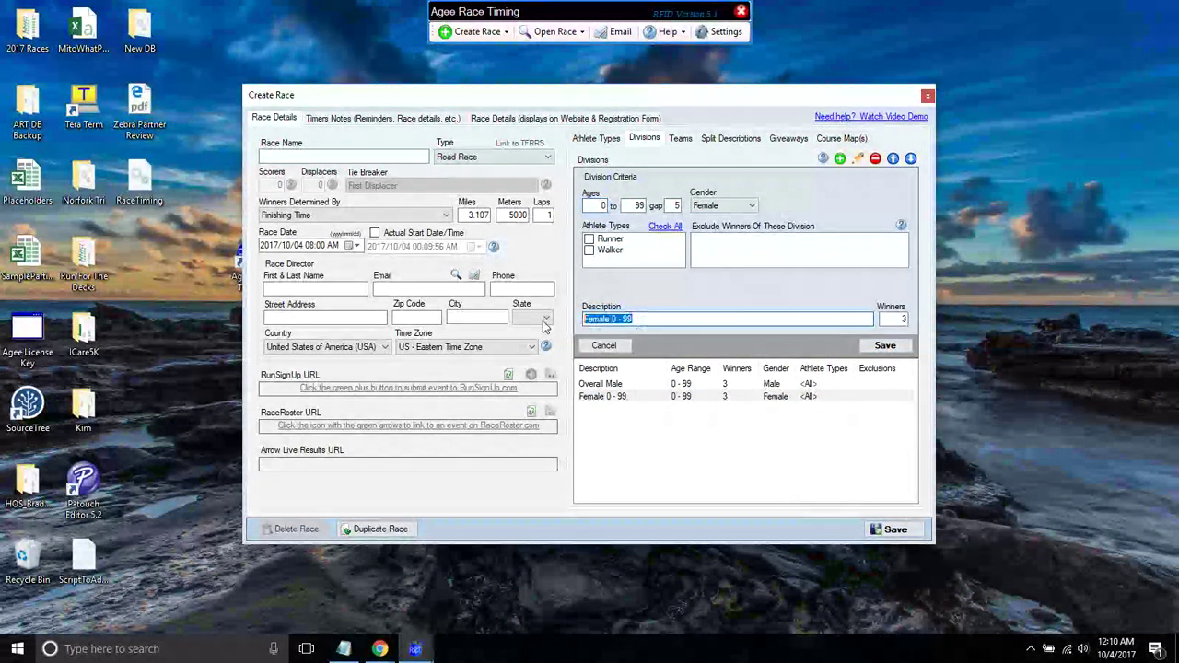
{"action": "type", "text": "Overall Female"}
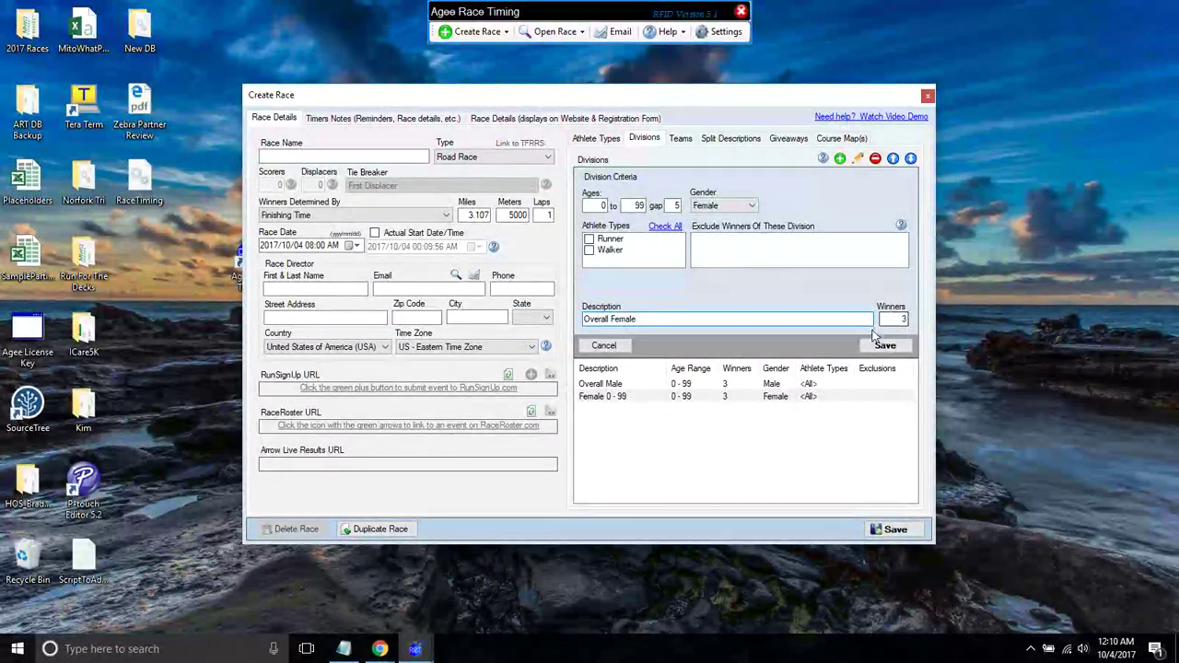
{"action": "left_click", "coordinate": [884, 346]}
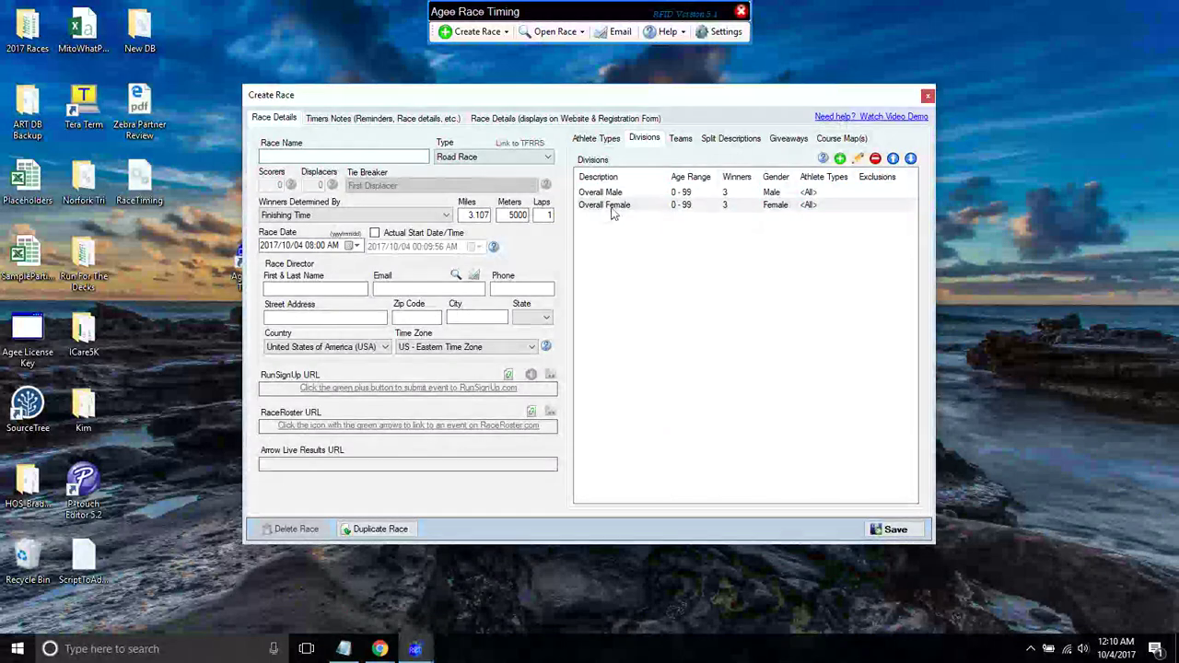
- Add Male and Female 0–9 divisions that exclude the overall winners
{"action": "left_click", "coordinate": [840, 158]}
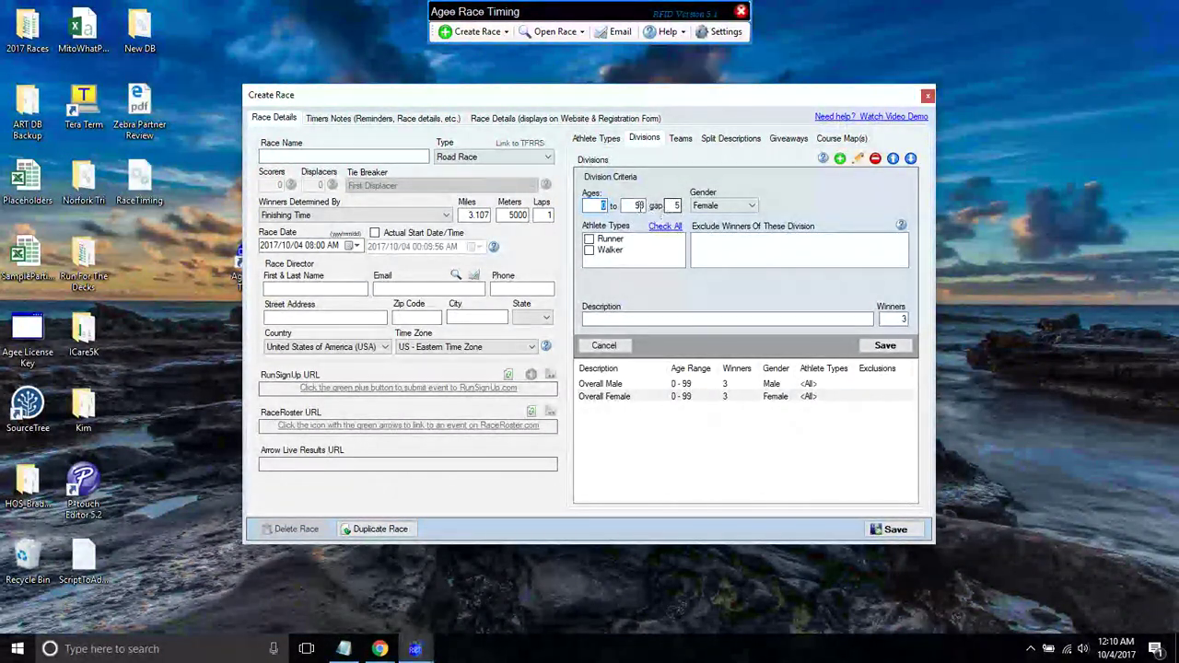
{"action": "type", "text": "9"}
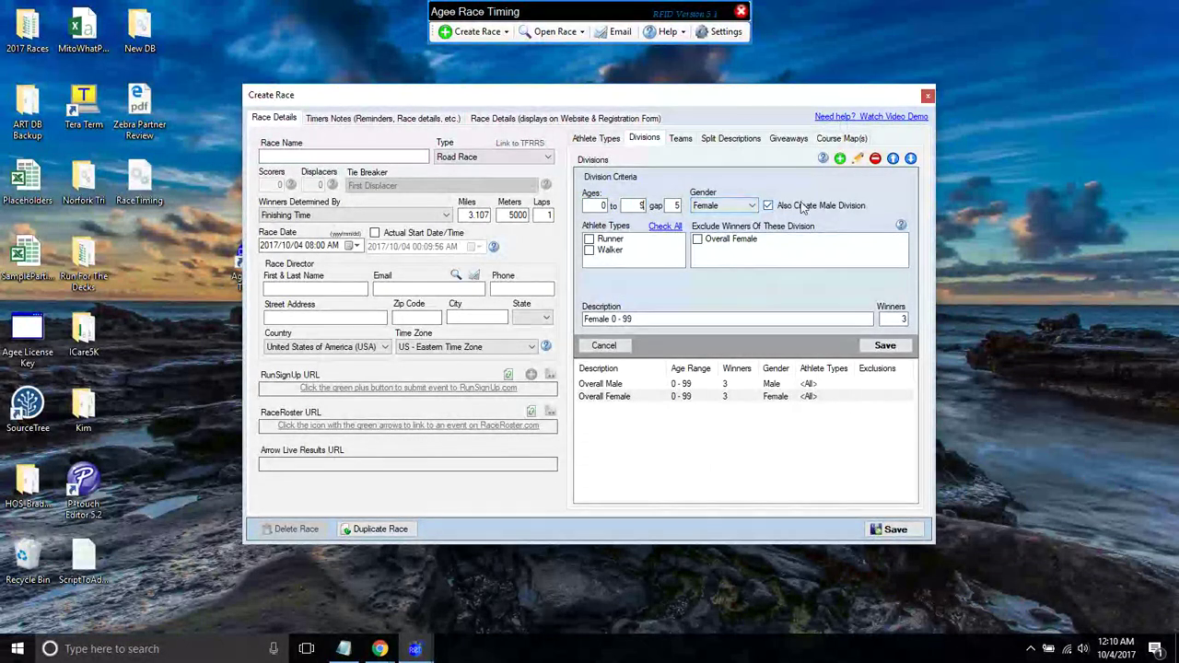
{"action": "left_click", "coordinate": [698, 240]}
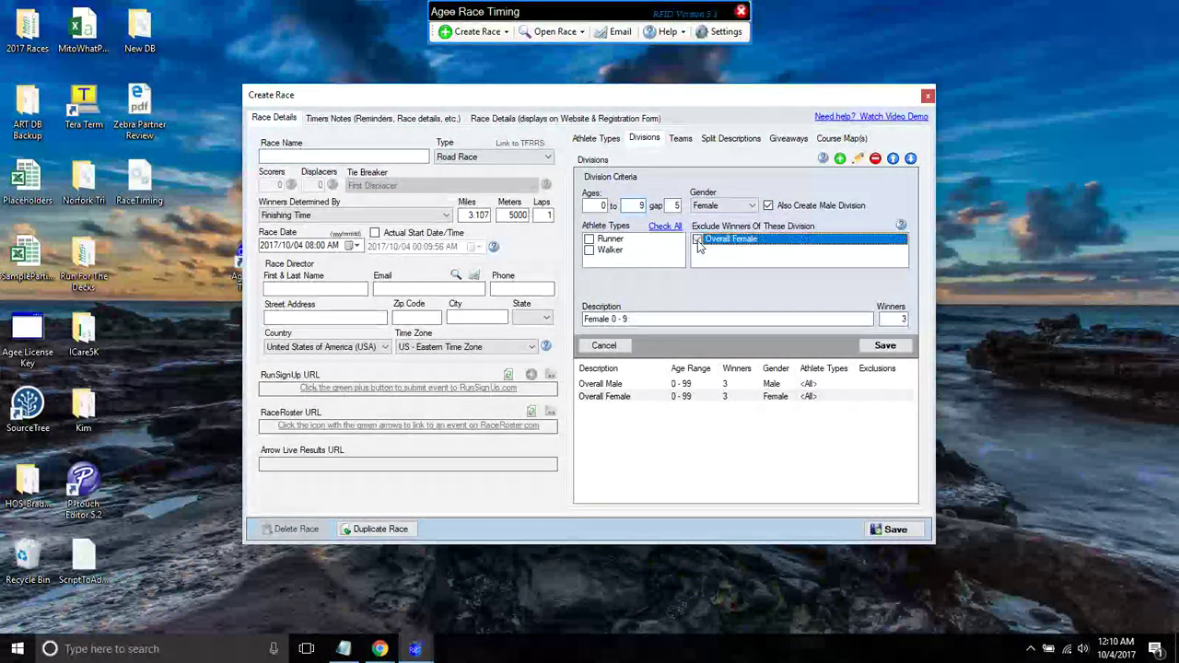
{"action": "left_click", "coordinate": [719, 205]}
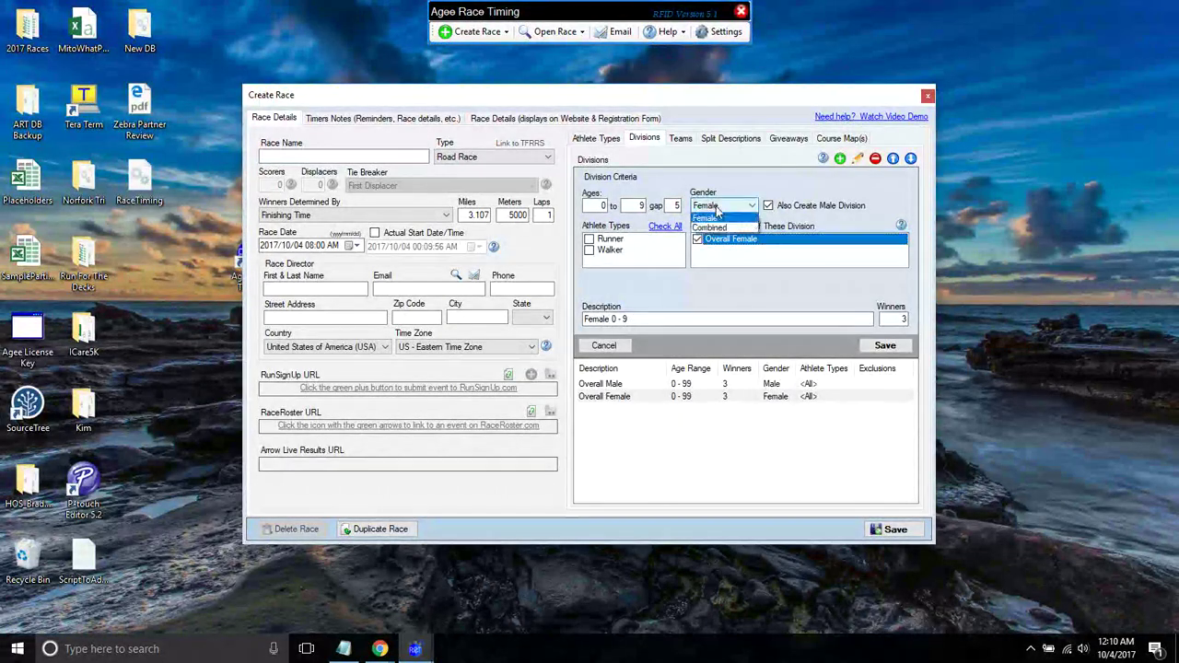
{"action": "left_click", "coordinate": [705, 224]}
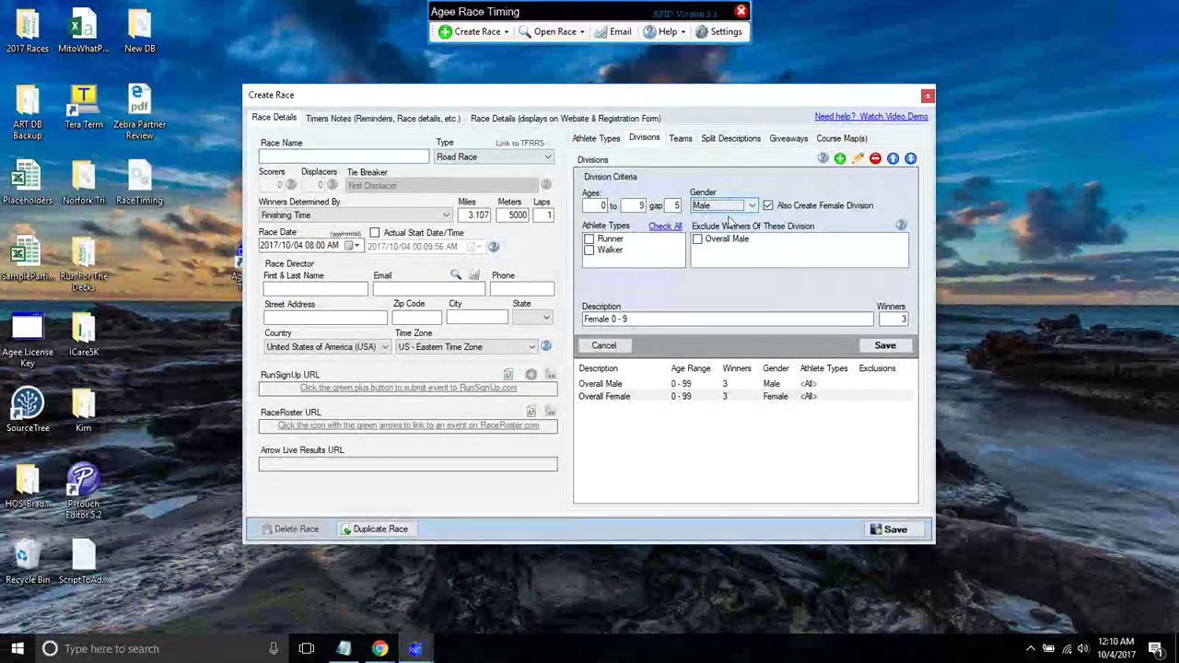
{"action": "left_click", "coordinate": [697, 240]}
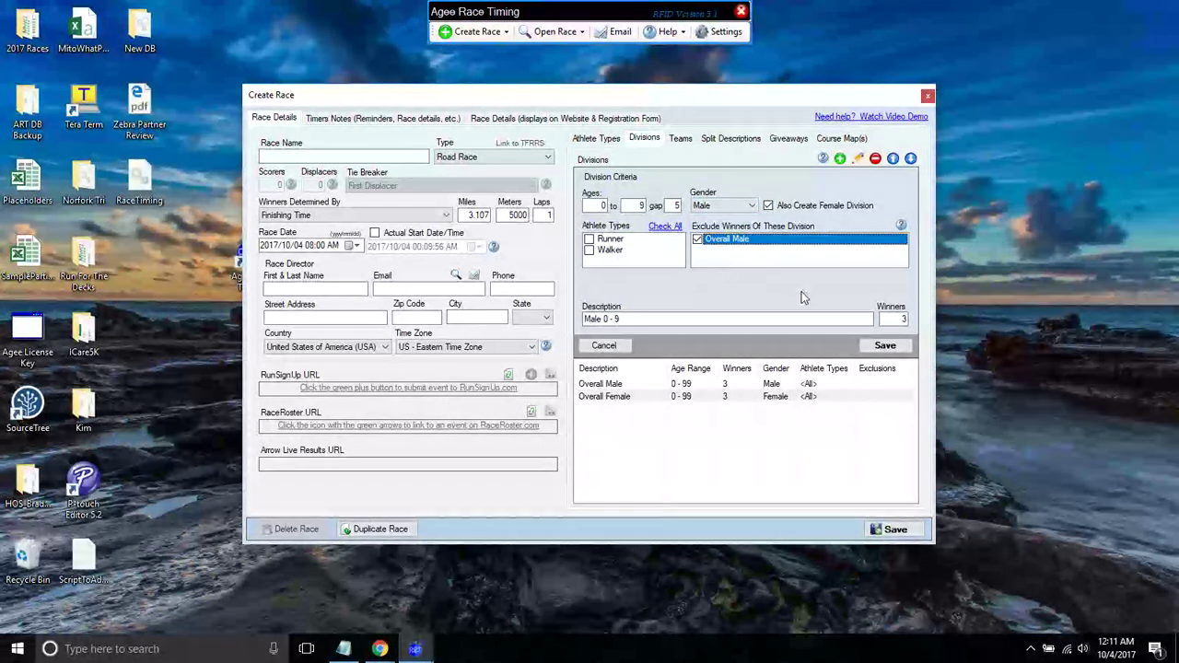
{"action": "left_click", "coordinate": [882, 346]}
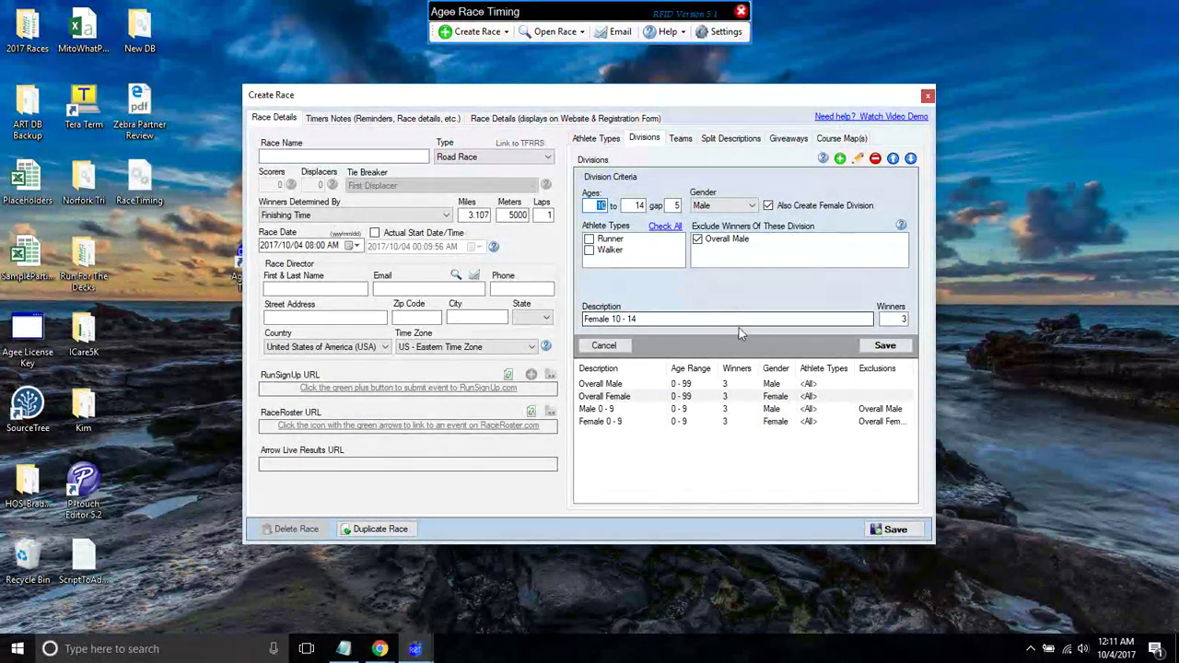
- Add successive five-year male and female age-group divisions up through 65–69
{"action": "left_click", "coordinate": [883, 347]}
{"action": "left_click", "coordinate": [882, 346]}
{"action": "left_click", "coordinate": [882, 347]}
{"action": "left_click", "coordinate": [883, 346]}
{"action": "left_click", "coordinate": [883, 346]}
{"action": "left_click", "coordinate": [883, 347]}
{"action": "left_click", "coordinate": [883, 347]}
{"action": "left_click", "coordinate": [883, 346]}
{"action": "left_click", "coordinate": [883, 346]}
{"action": "left_click_drag", "start_coordinate": [912, 385], "coordinate": [915, 448]}
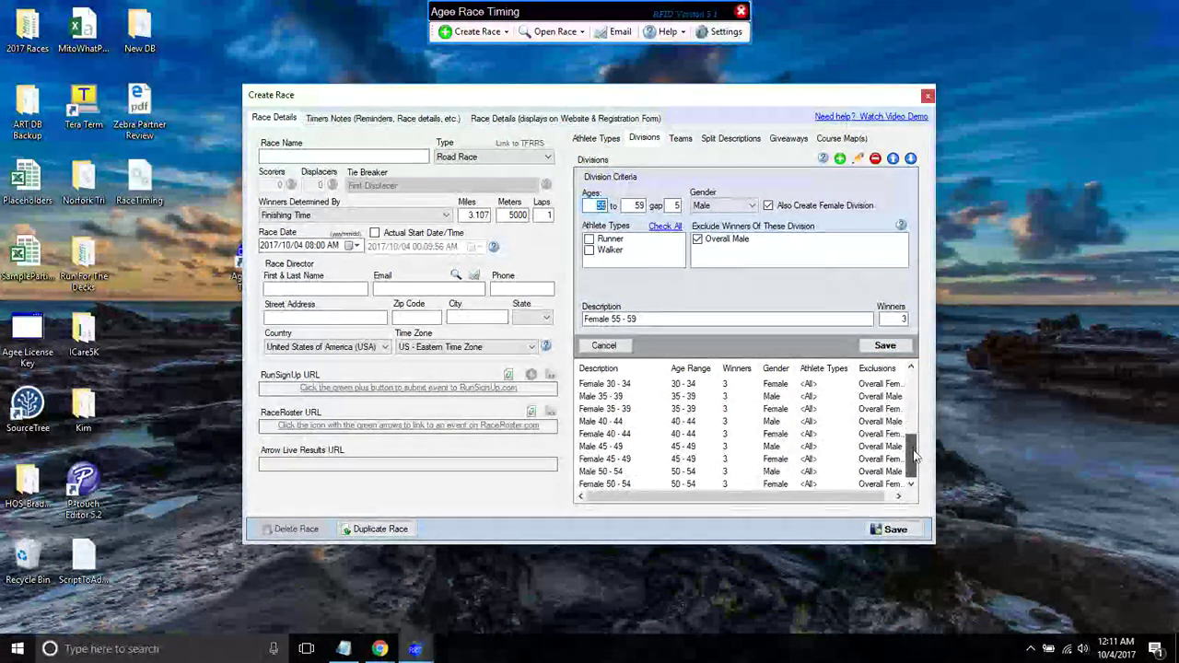
{"action": "left_click", "coordinate": [882, 346]}
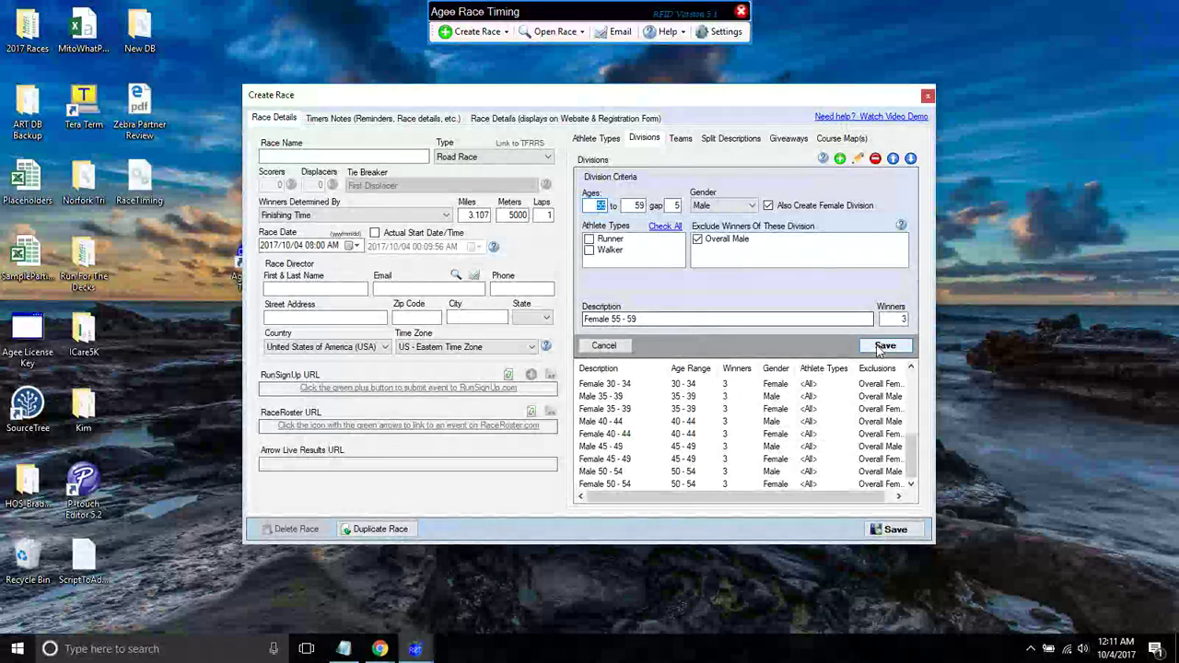
{"action": "left_click", "coordinate": [883, 346]}
{"action": "left_click", "coordinate": [882, 347]}
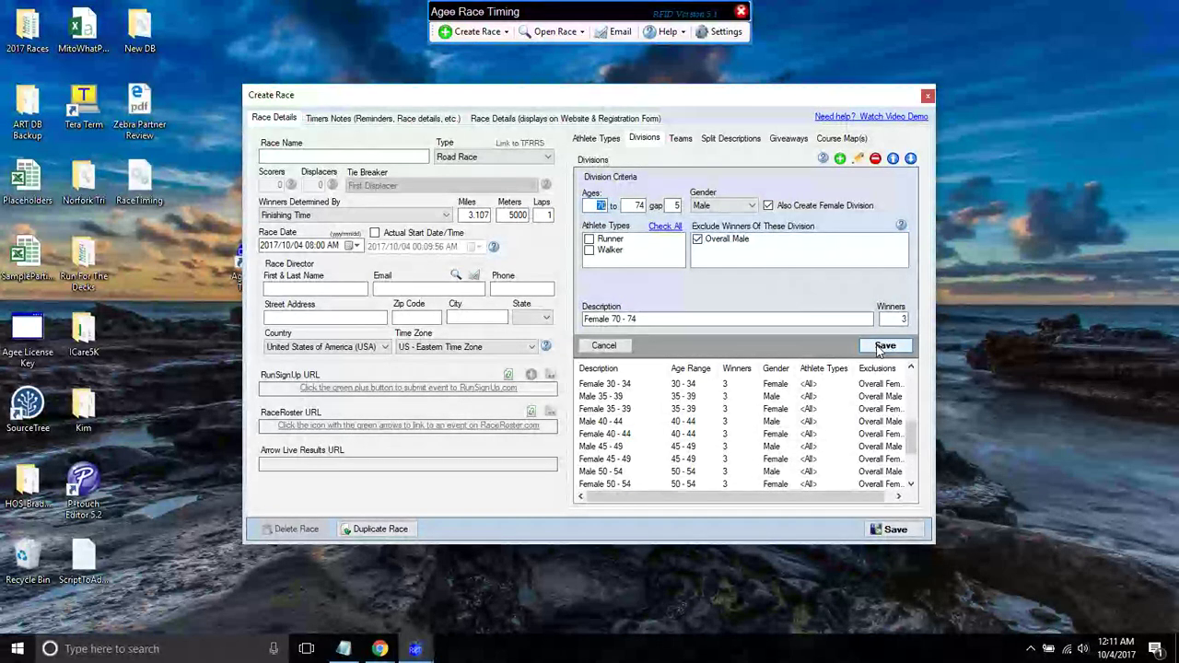
- Turn the top age groups into Male 70+ and Female 70+ divisions
{"action": "double_click", "coordinate": [625, 319]}
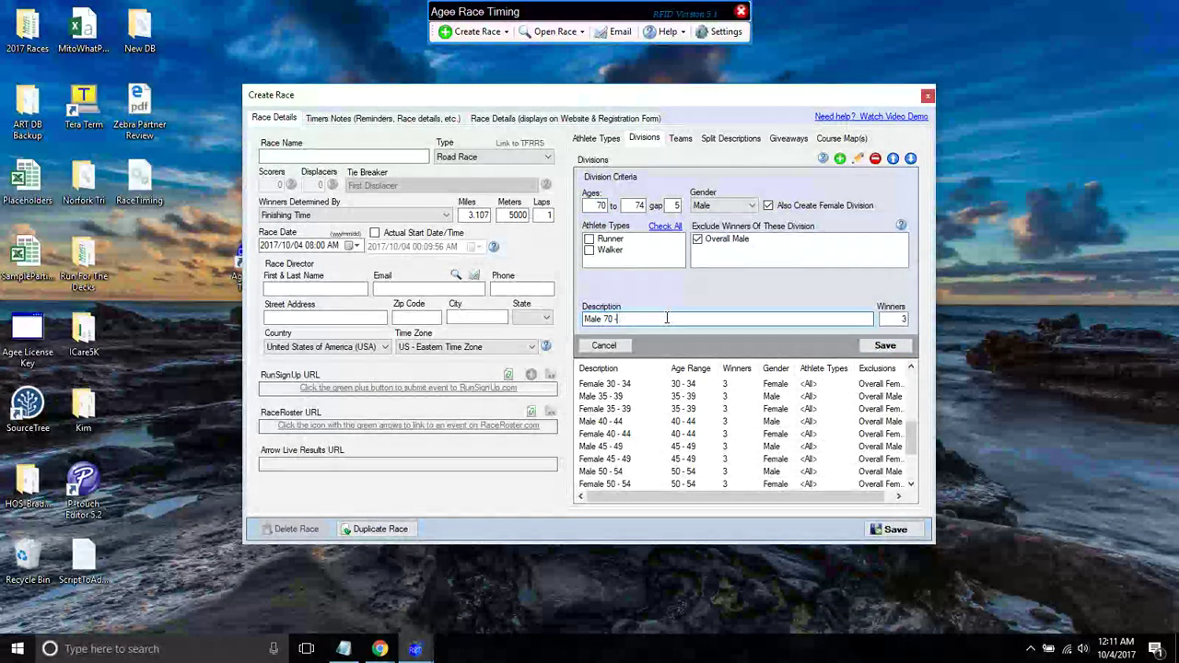
{"action": "type", "text": "+"}
{"action": "left_click", "coordinate": [884, 346]}
{"action": "left_click_drag", "start_coordinate": [910, 435], "coordinate": [912, 481]}
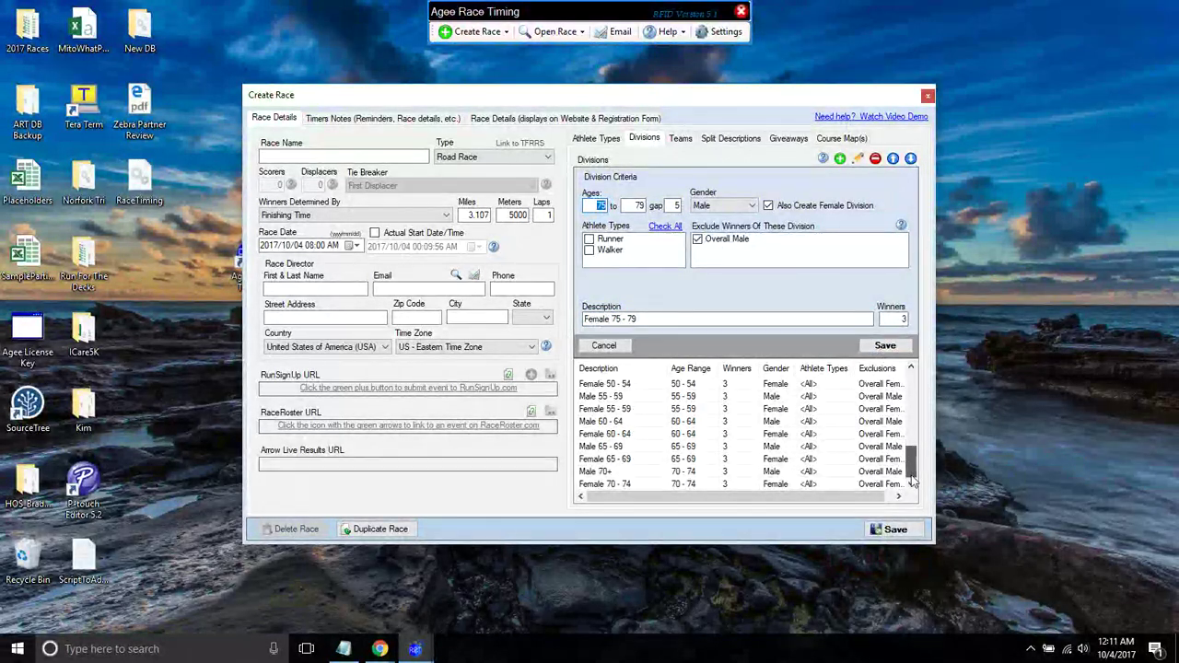
{"action": "left_click", "coordinate": [665, 484]}
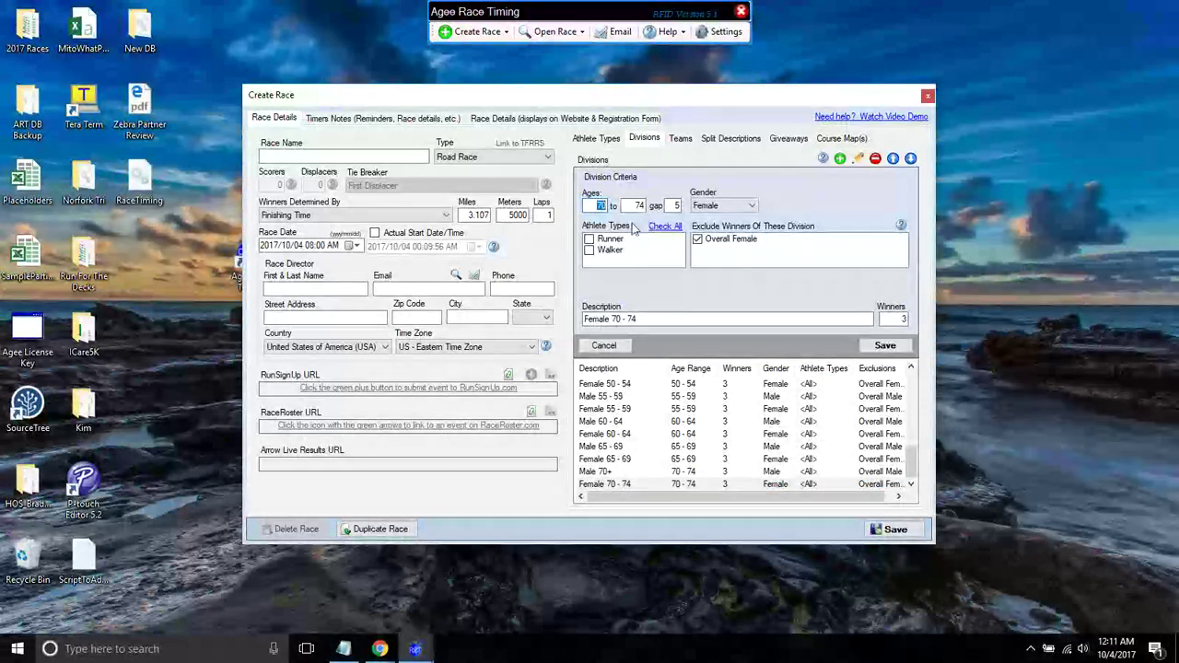
{"action": "left_click", "coordinate": [636, 319]}
{"action": "key", "text": "BackSpace"}
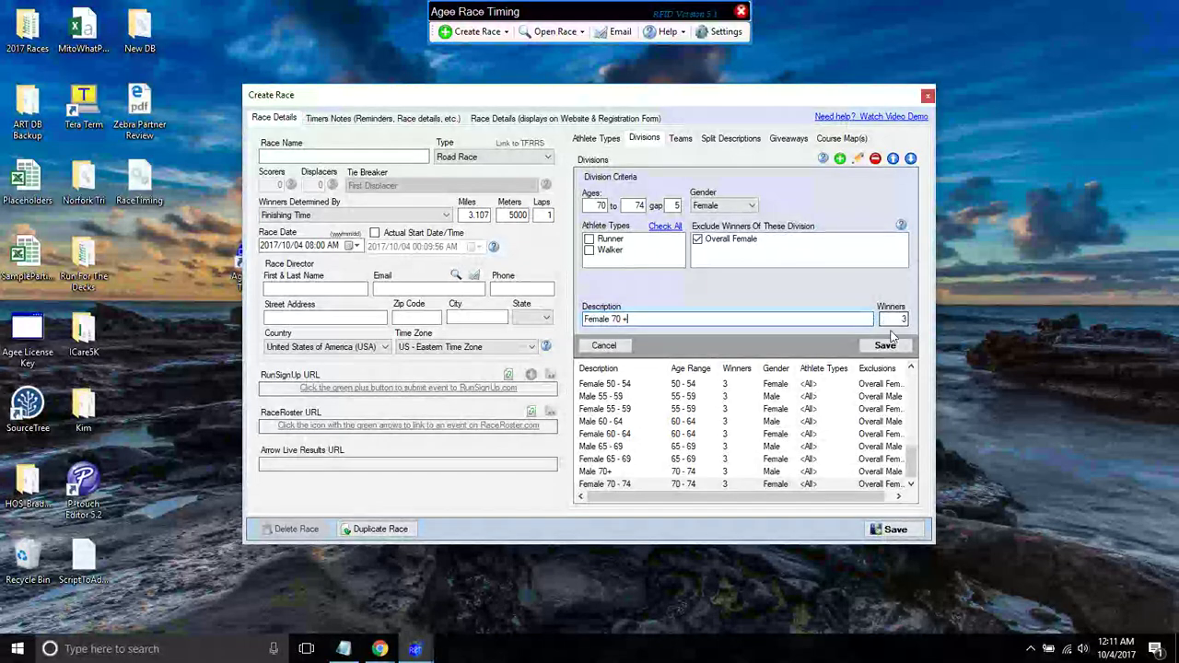
{"action": "left_click", "coordinate": [887, 344]}
{"action": "left_click", "coordinate": [630, 380]}
{"action": "scroll", "coordinate": [629, 380], "scroll_direction": "up", "scroll_amount": 2}
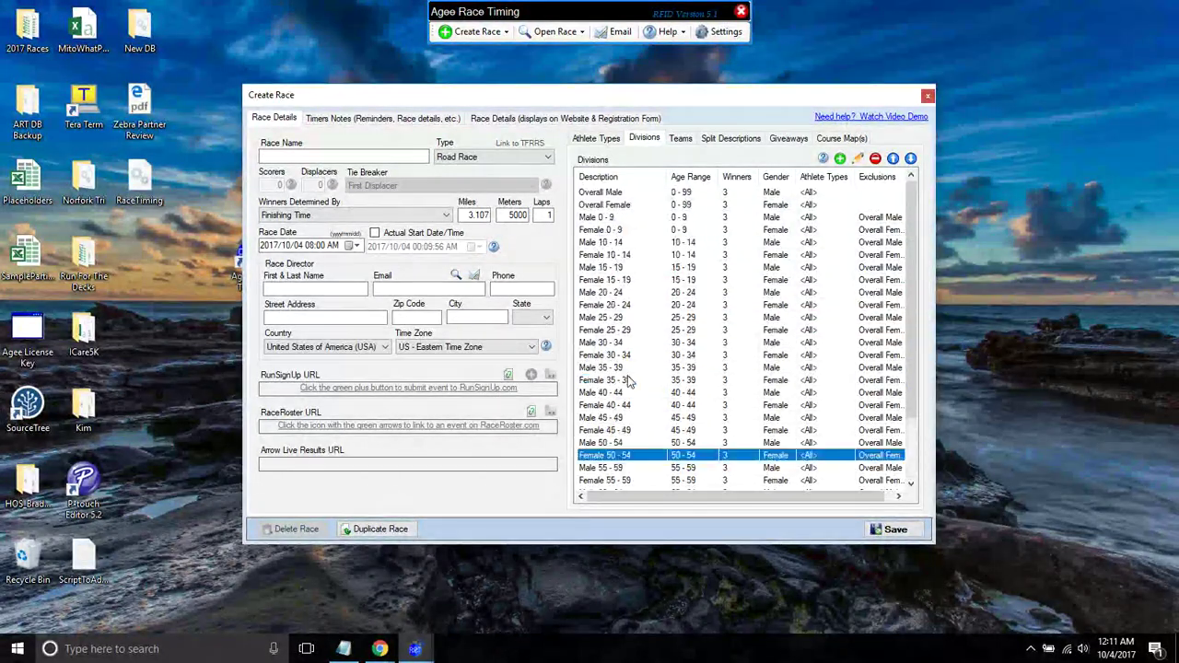
- Add a male 40–99 division named 'Male Masters' that excludes Overall Male winners
{"action": "left_click", "coordinate": [839, 158]}
{"action": "type", "text": "40"}
{"action": "key", "text": "Tab"}
{"action": "type", "text": "99"}
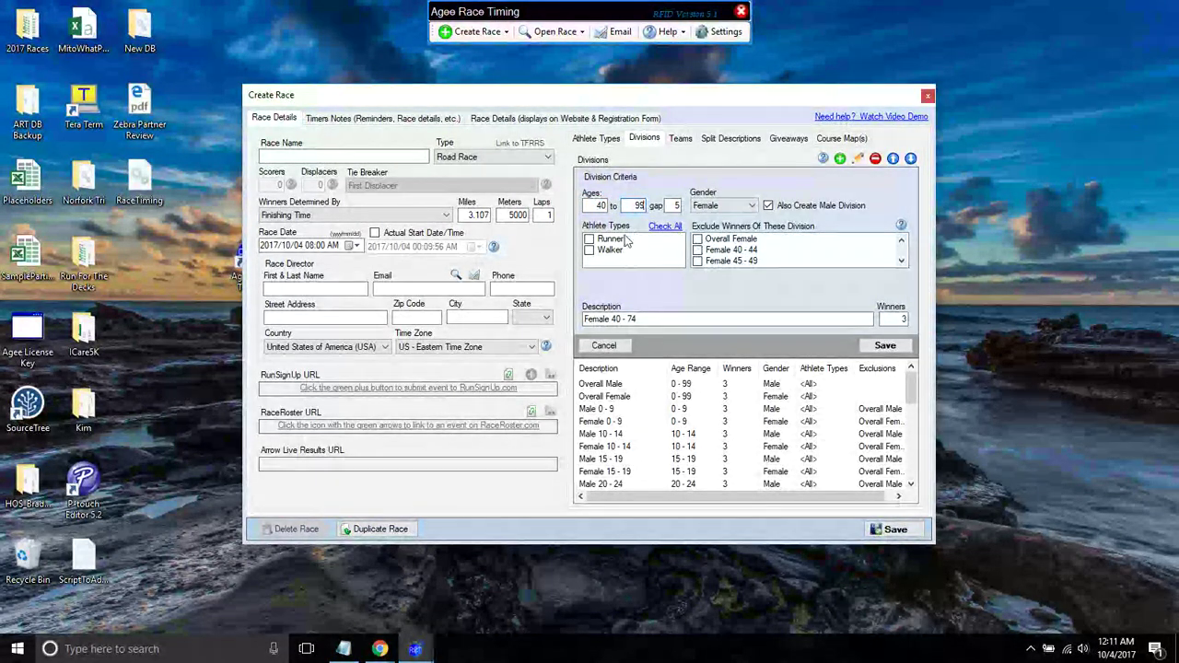
{"action": "left_click", "coordinate": [724, 208]}
{"action": "left_click", "coordinate": [709, 227]}
{"action": "left_click", "coordinate": [697, 240]}
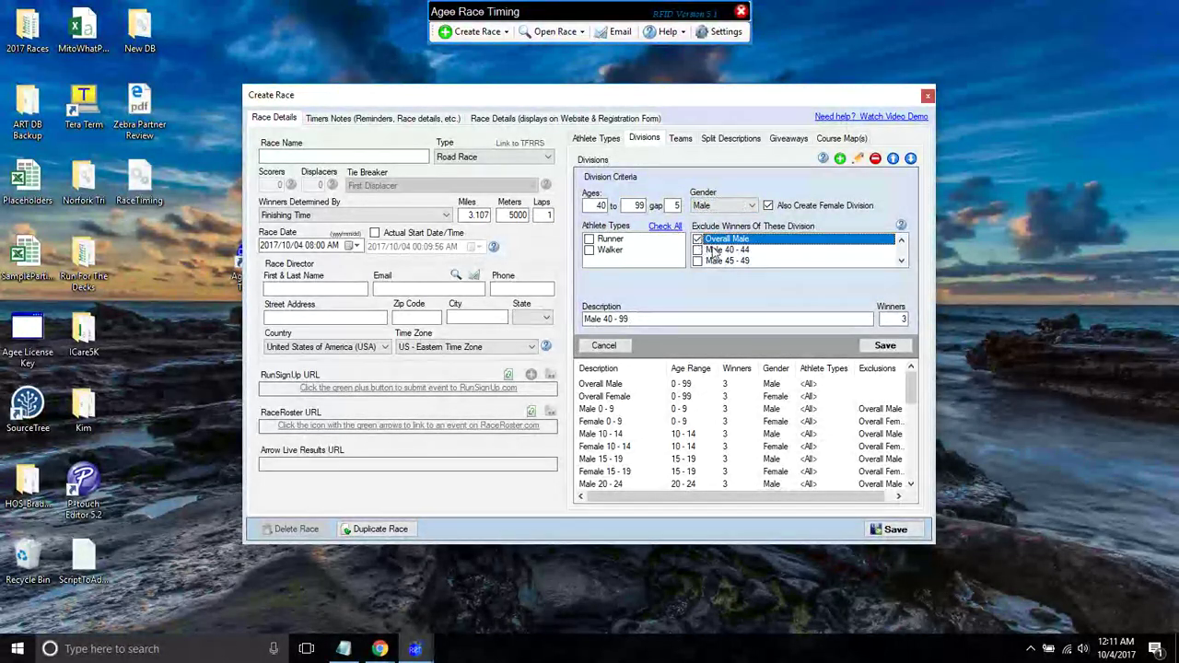
{"action": "left_click_drag", "start_coordinate": [700, 318], "coordinate": [576, 321]}
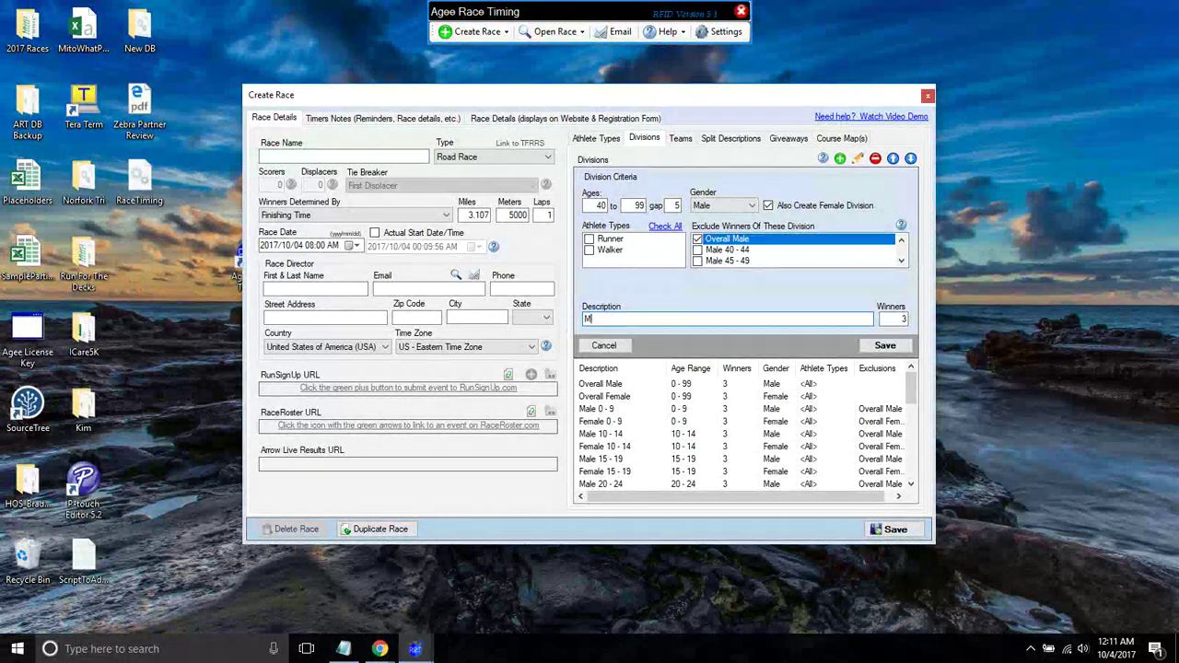
{"action": "type", "text": "Male Masters"}
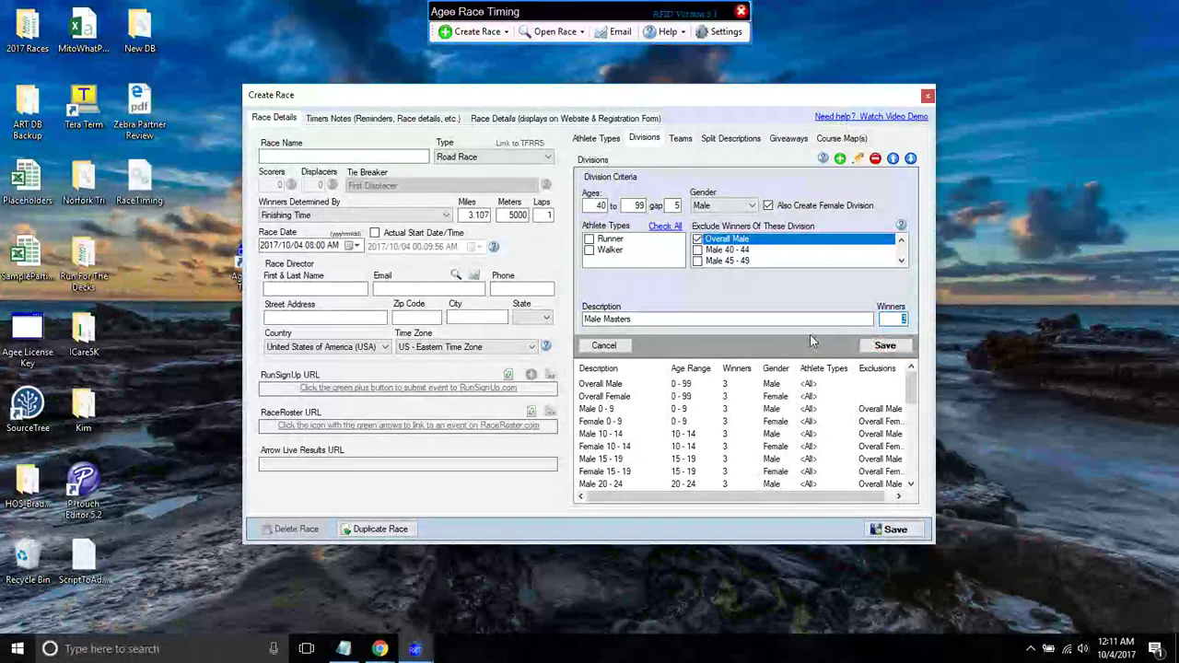
{"action": "left_click", "coordinate": [884, 346]}
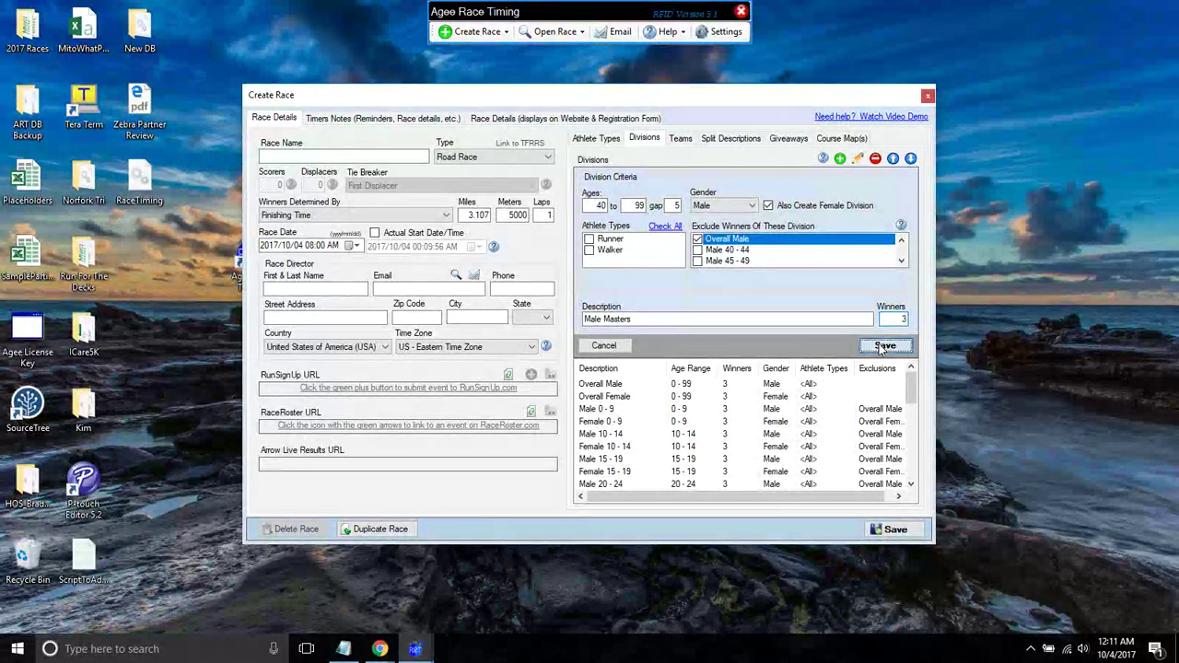
- Rename the Female 40 - 99 division to 'Female Masters' and save it
{"action": "left_click_drag", "start_coordinate": [910, 389], "coordinate": [908, 455]}
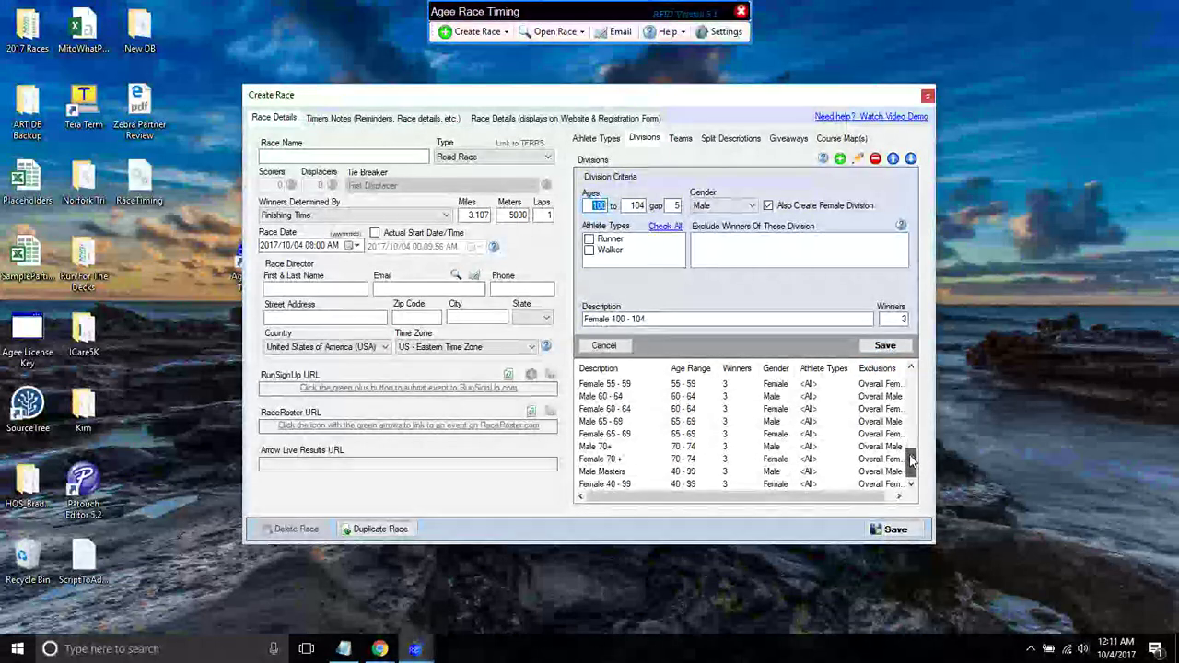
{"action": "left_click", "coordinate": [608, 471]}
{"action": "double_click", "coordinate": [611, 485]}
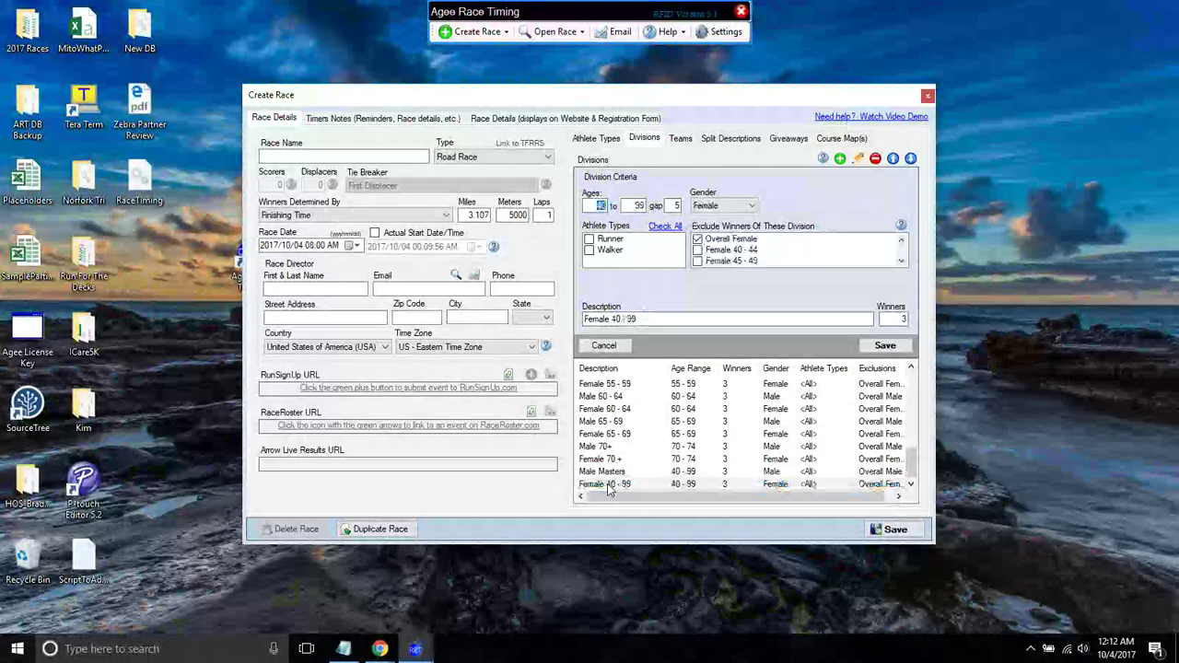
{"action": "type", "text": "Female Masters"}
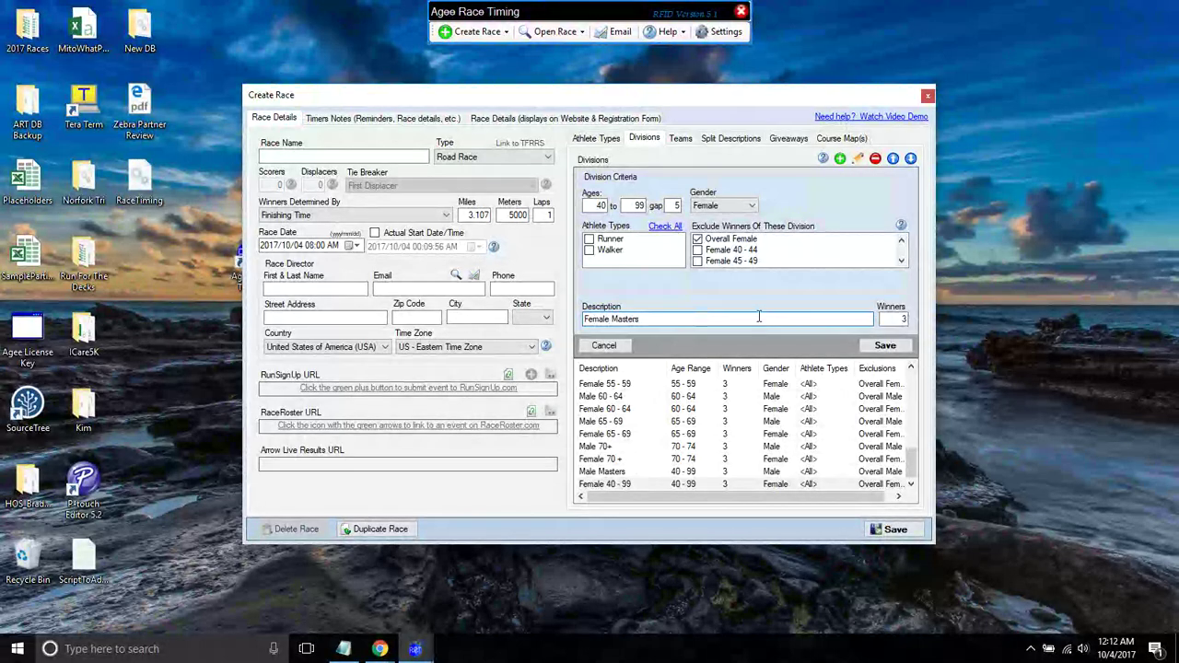
{"action": "left_click", "coordinate": [884, 347]}
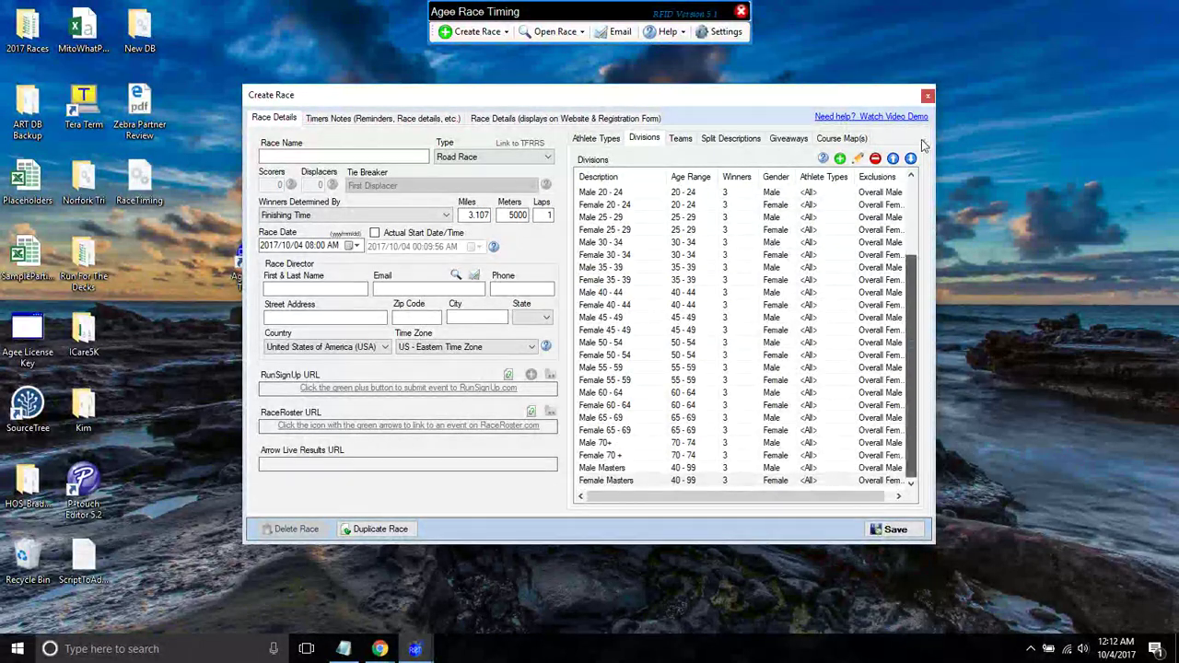
- Move Male Masters up the list until it sits just below Overall Female
{"action": "left_click_drag", "start_coordinate": [911, 338], "coordinate": [911, 265]}
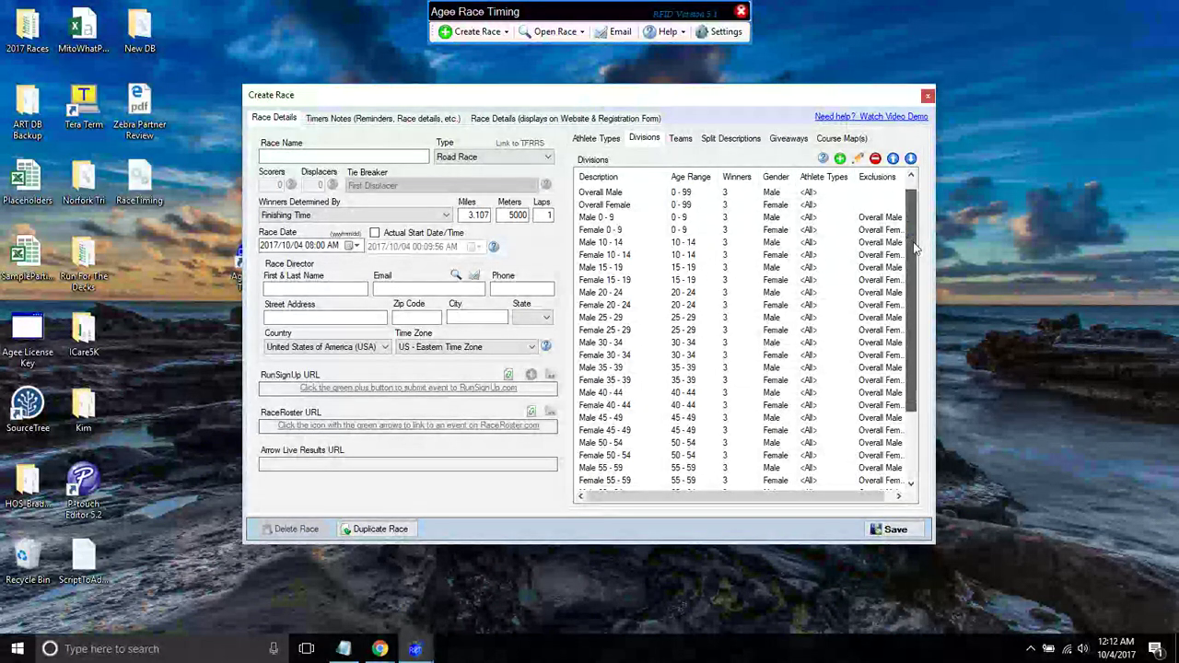
{"action": "scroll", "coordinate": [884, 295], "scroll_direction": "down", "scroll_amount": 5}
{"action": "left_click", "coordinate": [604, 468]}
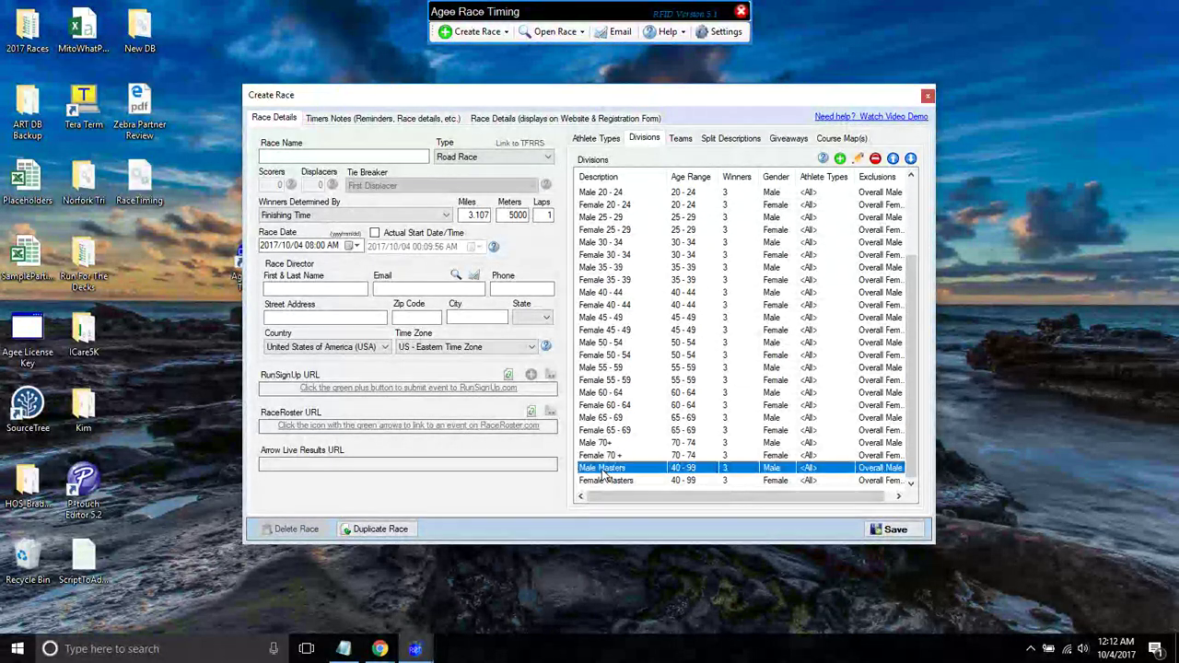
{"action": "left_click", "coordinate": [893, 158]}
{"action": "left_click", "coordinate": [892, 159]}
{"action": "left_click", "coordinate": [893, 159]}
{"action": "left_click", "coordinate": [893, 159]}
{"action": "left_click", "coordinate": [893, 158]}
{"action": "left_click", "coordinate": [893, 159]}
{"action": "left_click", "coordinate": [893, 159]}
{"action": "left_click", "coordinate": [893, 158]}
{"action": "left_click", "coordinate": [892, 159]}
{"action": "left_click", "coordinate": [892, 158]}
{"action": "left_click", "coordinate": [892, 158]}
{"action": "left_click", "coordinate": [893, 158]}
{"action": "left_click", "coordinate": [893, 159]}
{"action": "left_click", "coordinate": [892, 158]}
{"action": "left_click", "coordinate": [893, 158]}
{"action": "left_click", "coordinate": [892, 158]}
{"action": "left_click", "coordinate": [893, 159]}
{"action": "left_click", "coordinate": [892, 159]}
{"action": "left_click", "coordinate": [893, 158]}
{"action": "left_click", "coordinate": [893, 159]}
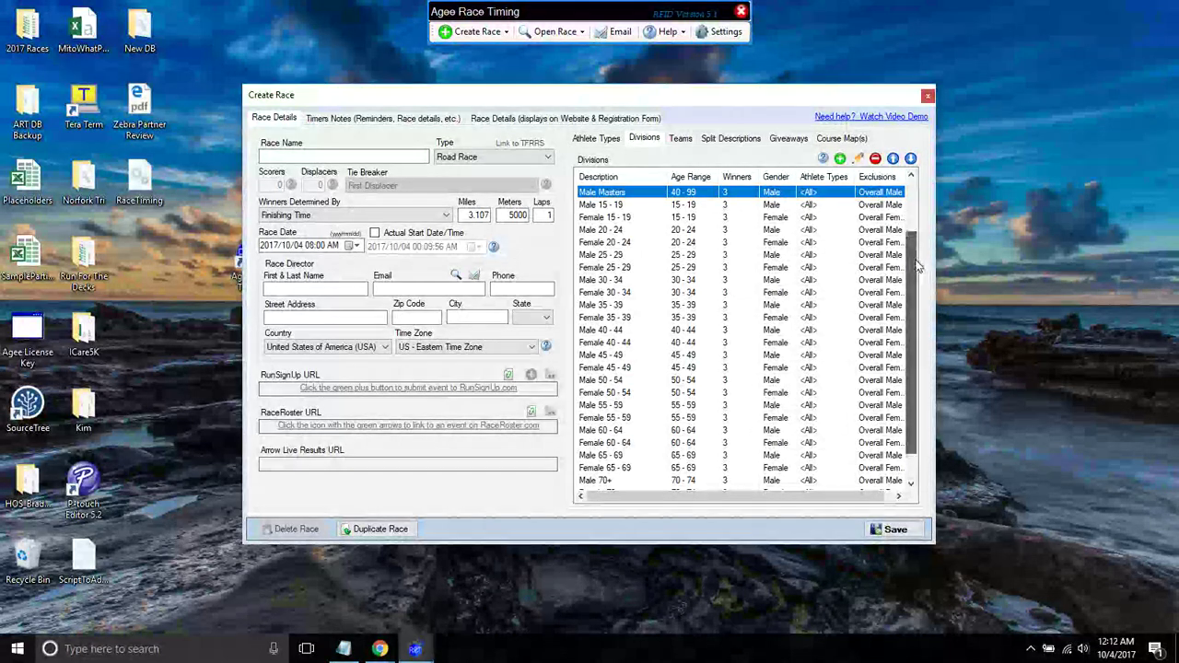
{"action": "scroll", "coordinate": [912, 258], "scroll_direction": "up", "scroll_amount": 2}
{"action": "left_click", "coordinate": [892, 158]}
{"action": "left_click", "coordinate": [893, 159]}
{"action": "left_click", "coordinate": [893, 159]}
- Move Female Masters up until it sits directly below Male Masters
{"action": "left_click_drag", "start_coordinate": [912, 234], "coordinate": [911, 359]}
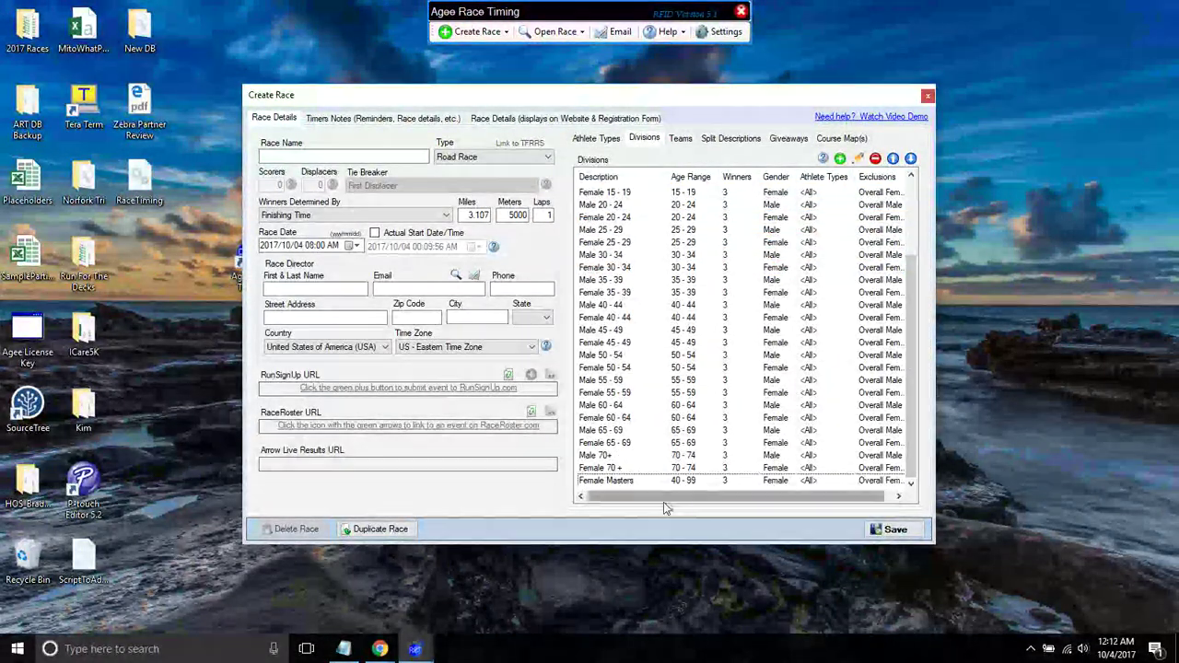
{"action": "left_click", "coordinate": [893, 158]}
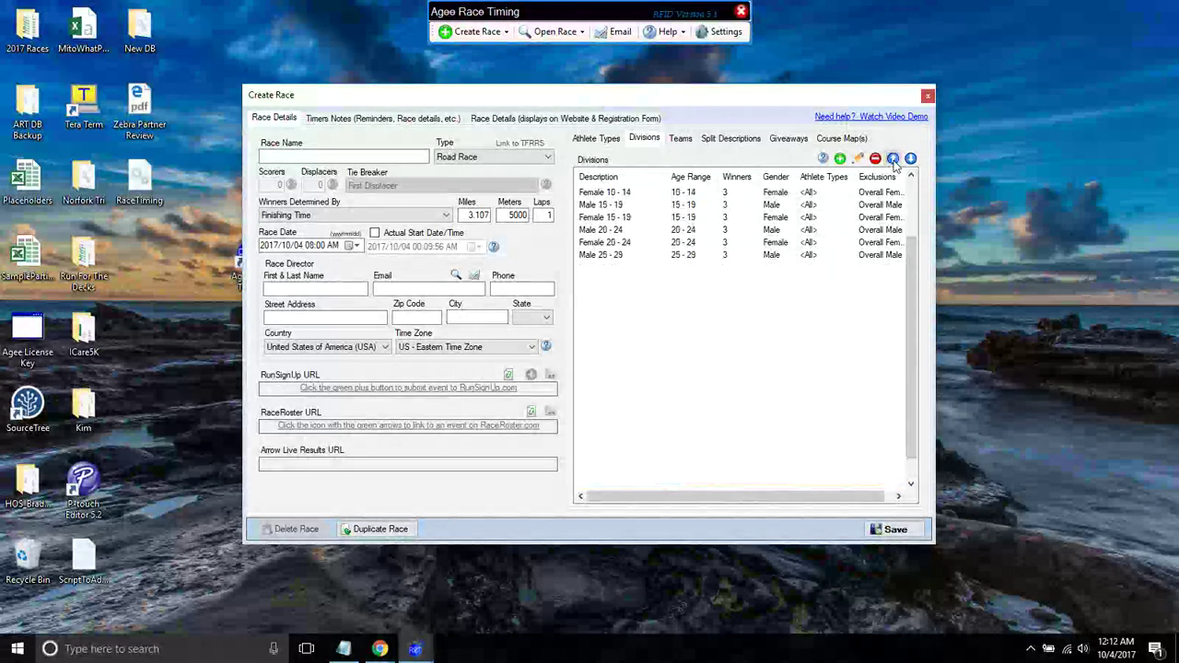
{"action": "left_click", "coordinate": [893, 158]}
{"action": "left_click", "coordinate": [893, 159]}
{"action": "left_click", "coordinate": [892, 158]}
{"action": "left_click", "coordinate": [893, 159]}
{"action": "left_click", "coordinate": [893, 158]}
{"action": "left_click", "coordinate": [893, 159]}
{"action": "left_click", "coordinate": [892, 158]}
{"action": "left_click", "coordinate": [892, 158]}
{"action": "scroll", "coordinate": [908, 218], "scroll_direction": "up", "scroll_amount": 2}
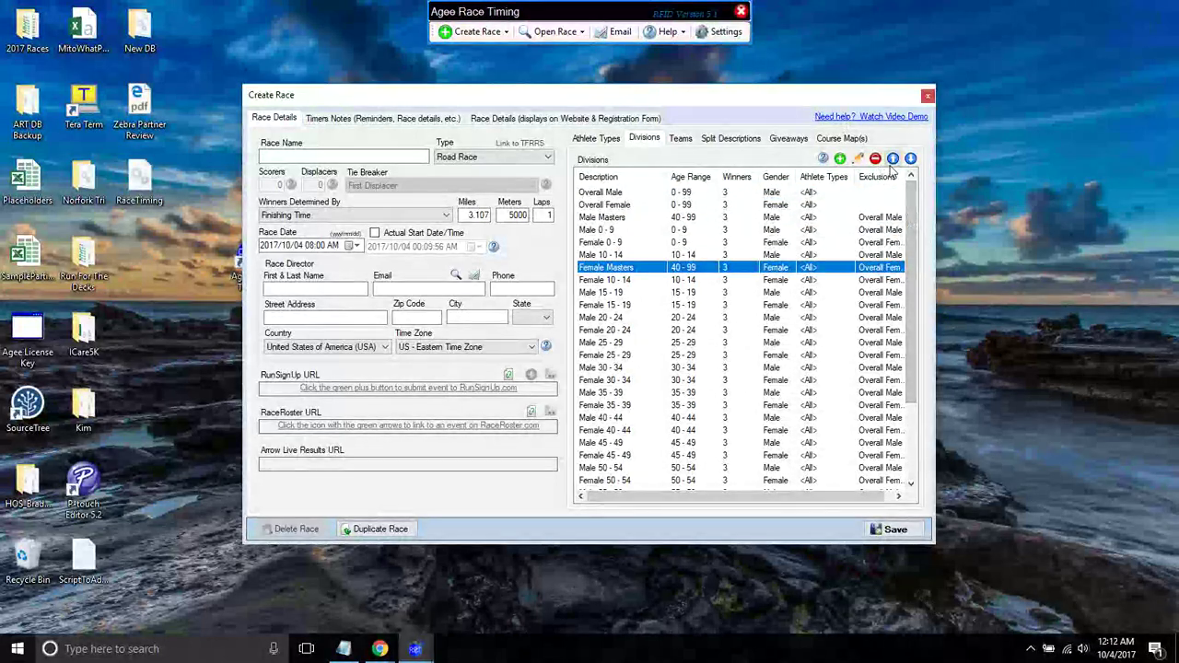
{"action": "left_click", "coordinate": [893, 159]}
{"action": "left_click", "coordinate": [893, 158]}
{"action": "left_click", "coordinate": [893, 158]}
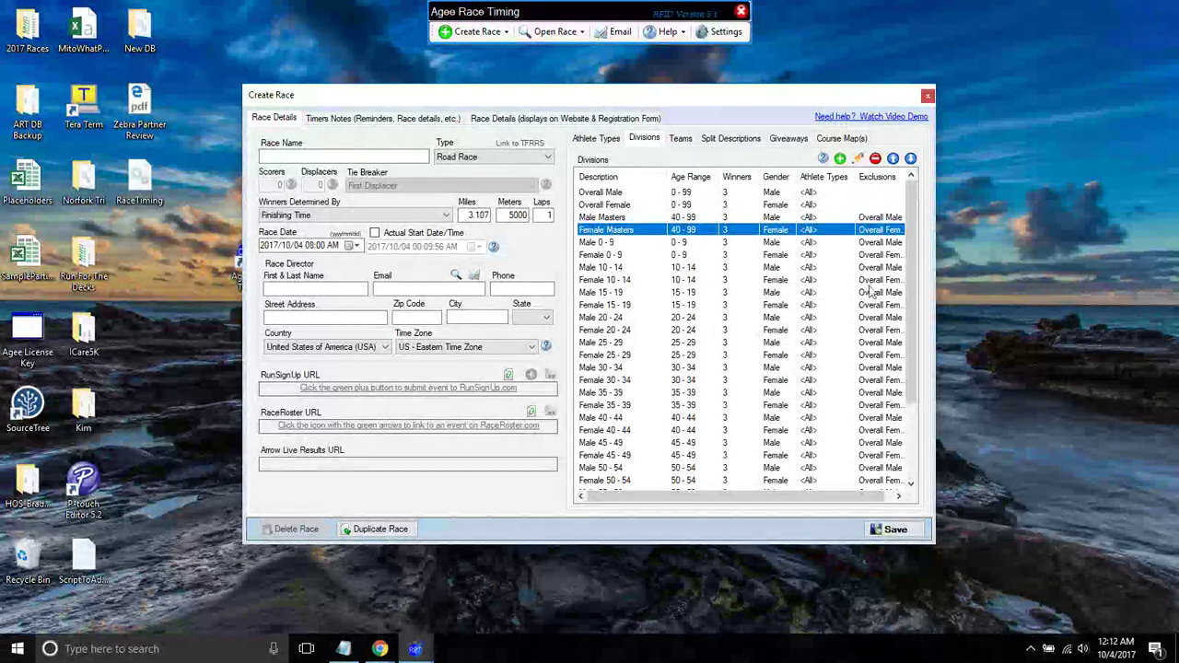
{"action": "left_click_drag", "start_coordinate": [913, 254], "coordinate": [914, 255]}
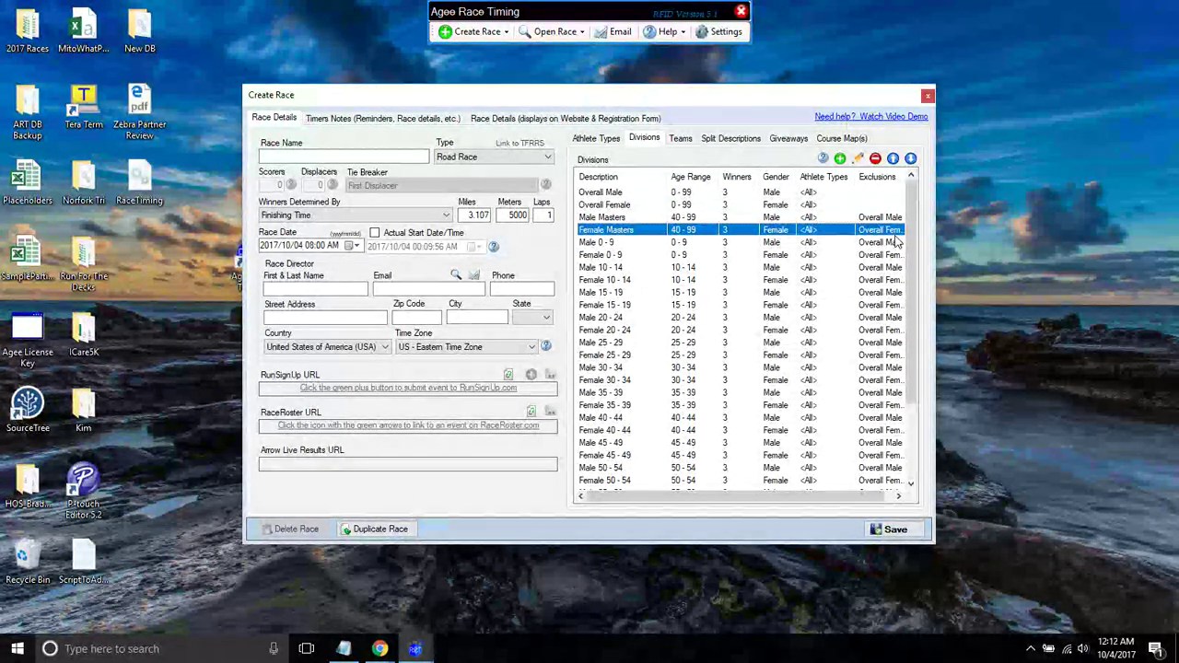
{"action": "left_click_drag", "start_coordinate": [908, 247], "coordinate": [907, 324]}
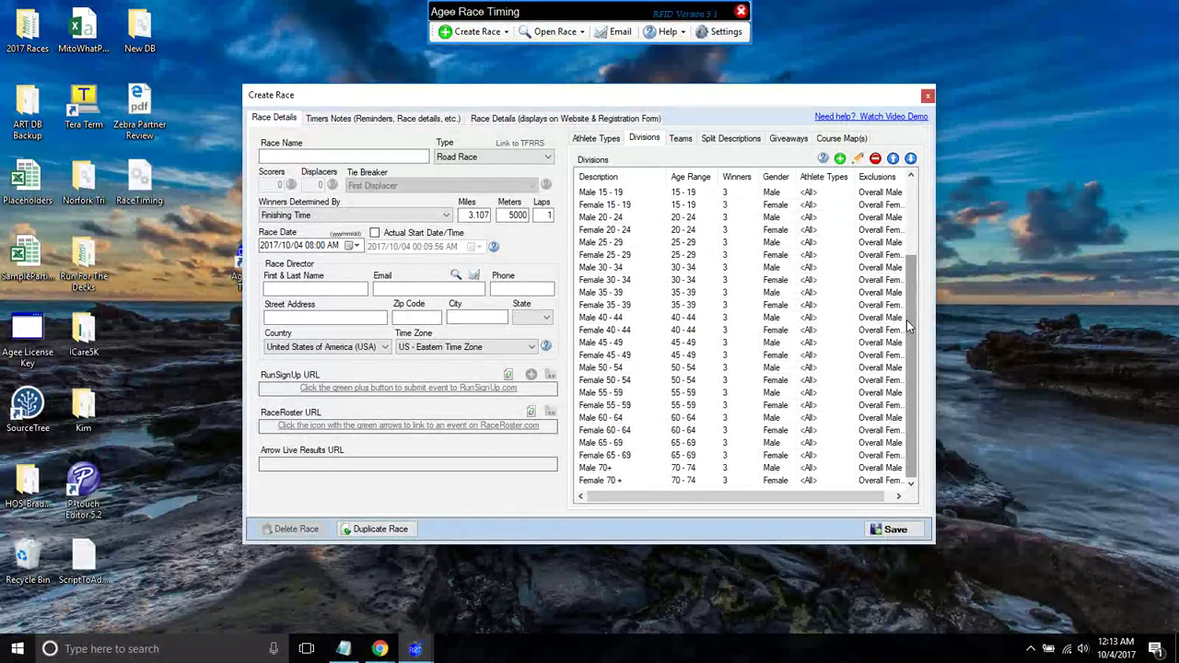
{"action": "scroll", "coordinate": [908, 329], "scroll_direction": "up", "scroll_amount": 3}
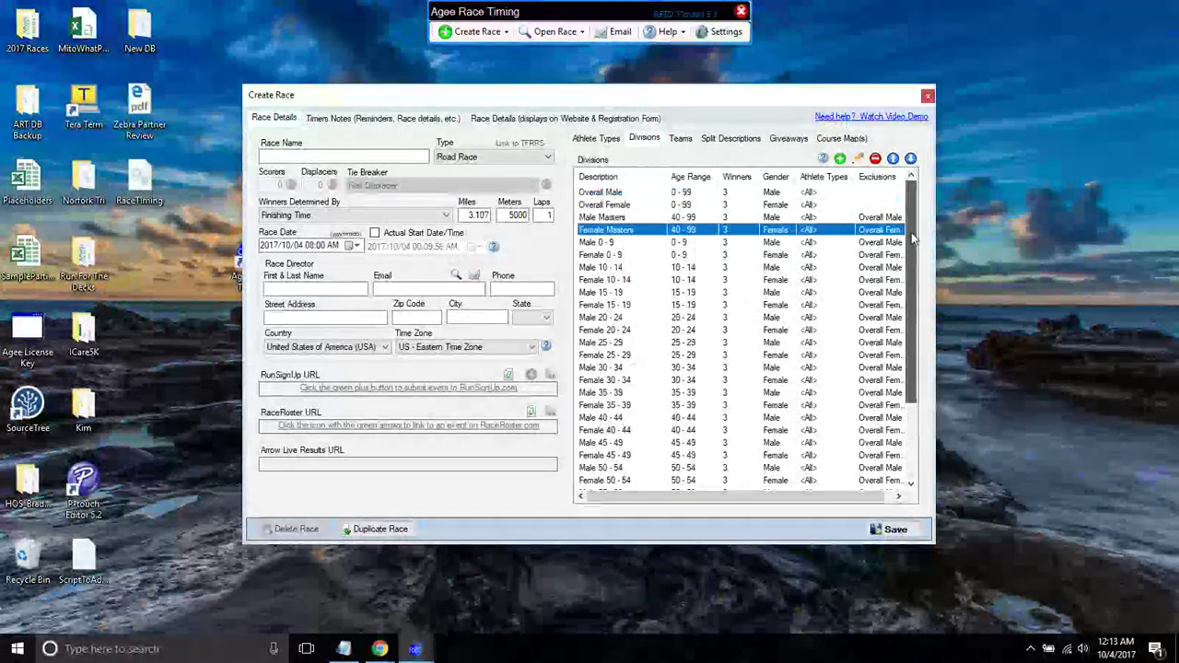
- Inspect the Male Masters division's settings, closing its editor without changes
{"action": "left_click", "coordinate": [617, 217]}
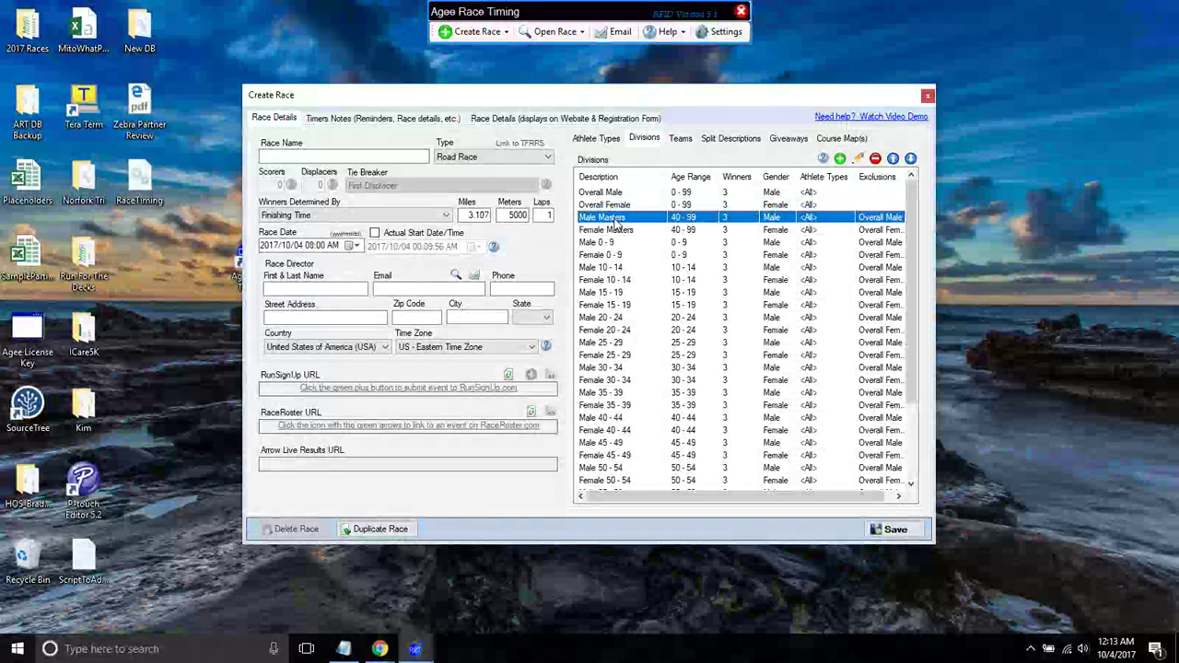
{"action": "double_click", "coordinate": [634, 218]}
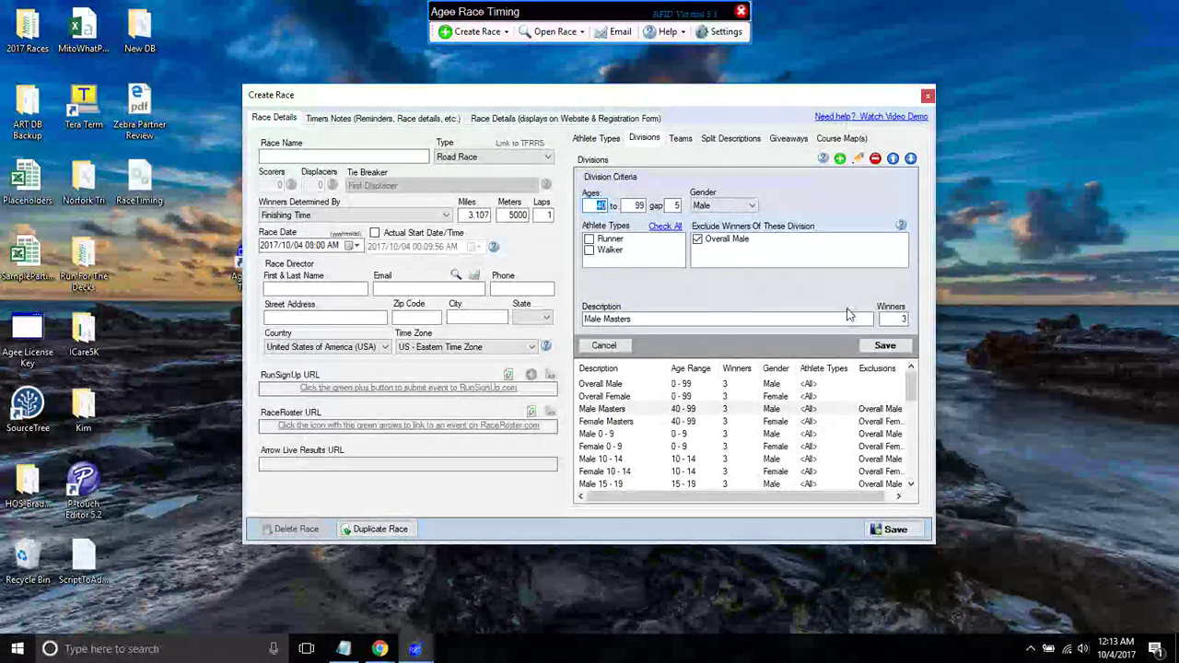
{"action": "left_click", "coordinate": [604, 346]}
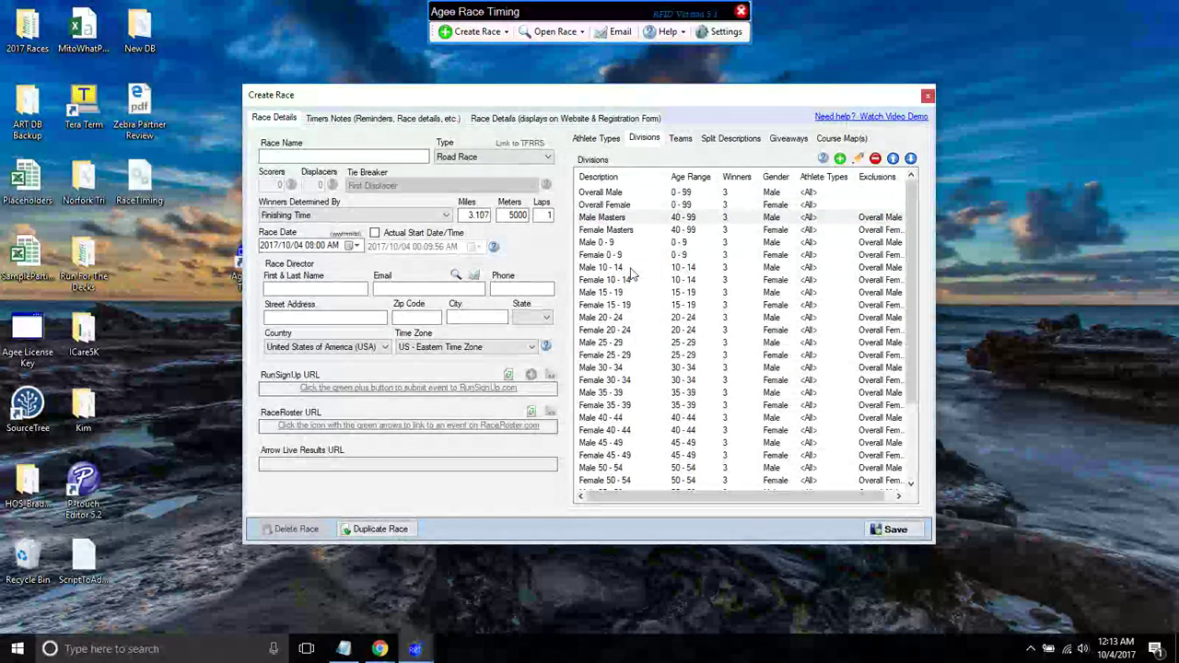
{"action": "left_click", "coordinate": [608, 193]}
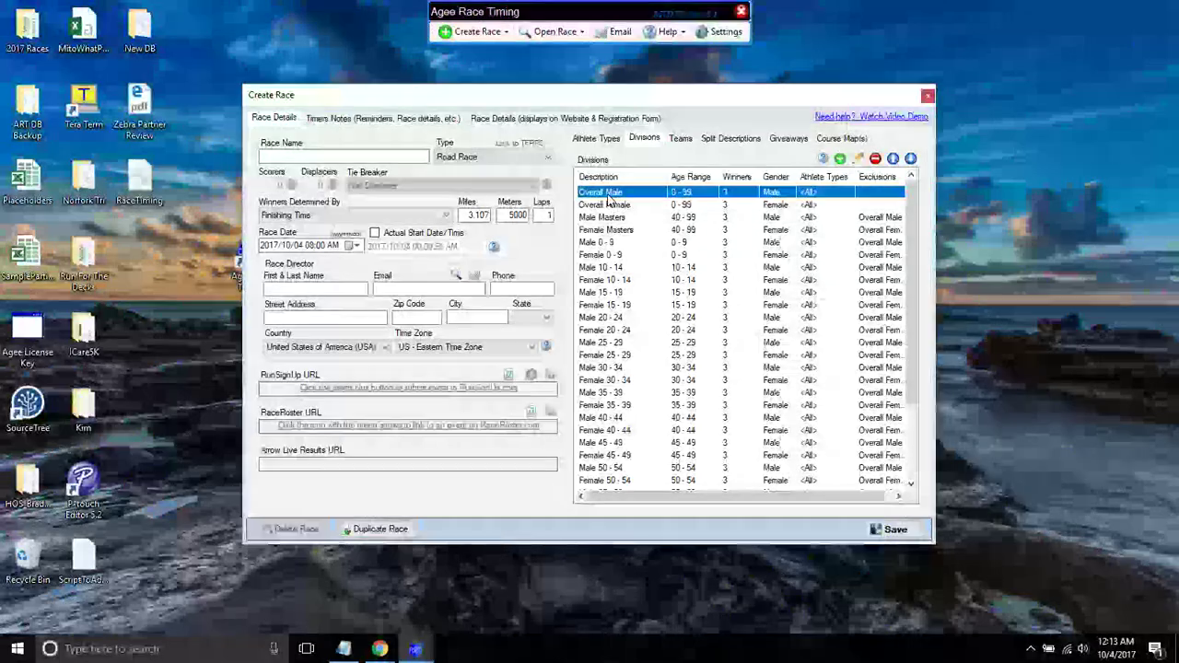
{"action": "left_click", "coordinate": [608, 406]}
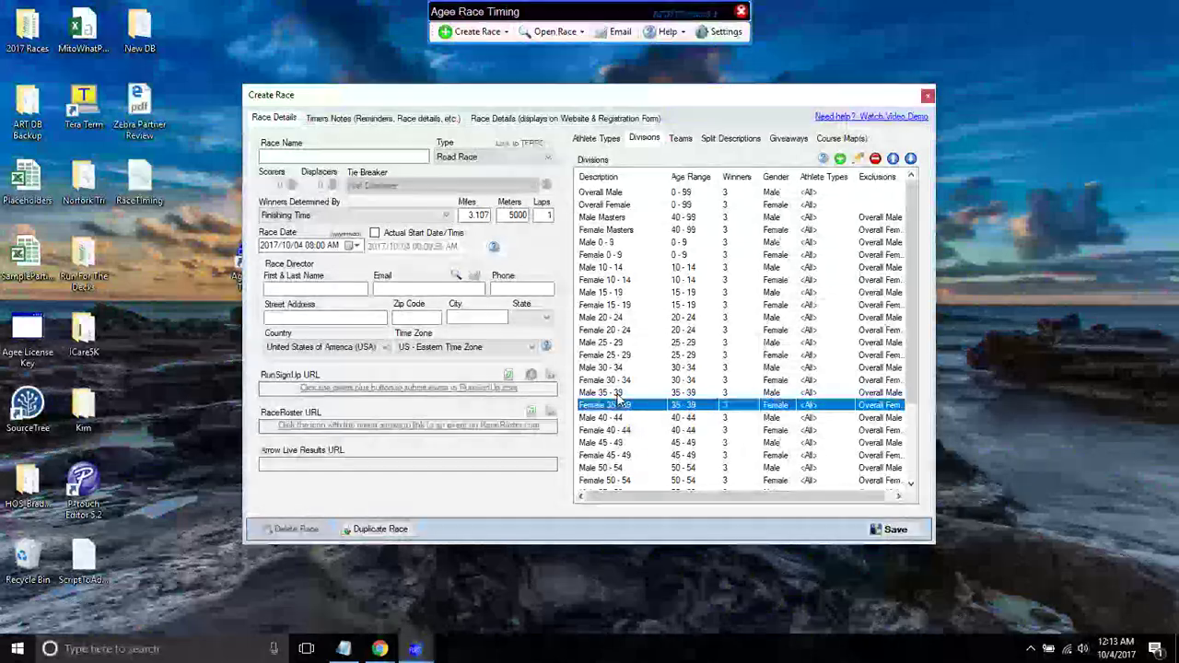
{"action": "left_click", "coordinate": [621, 193]}
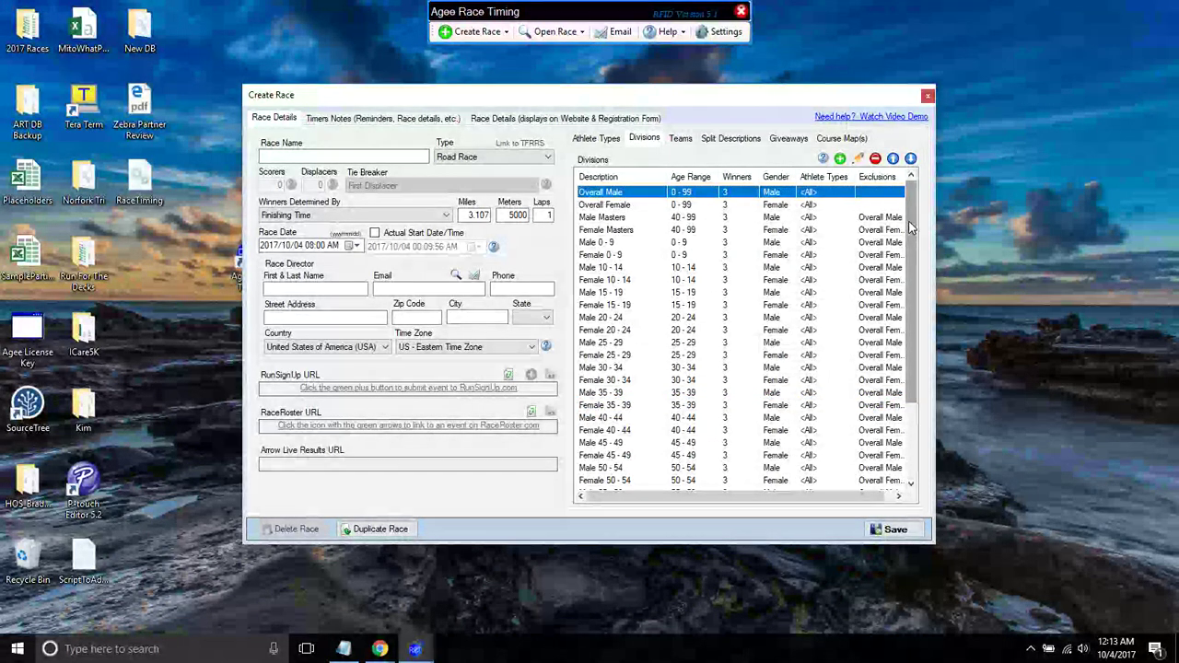
{"action": "scroll", "coordinate": [911, 295], "scroll_direction": "down", "scroll_amount": 3}
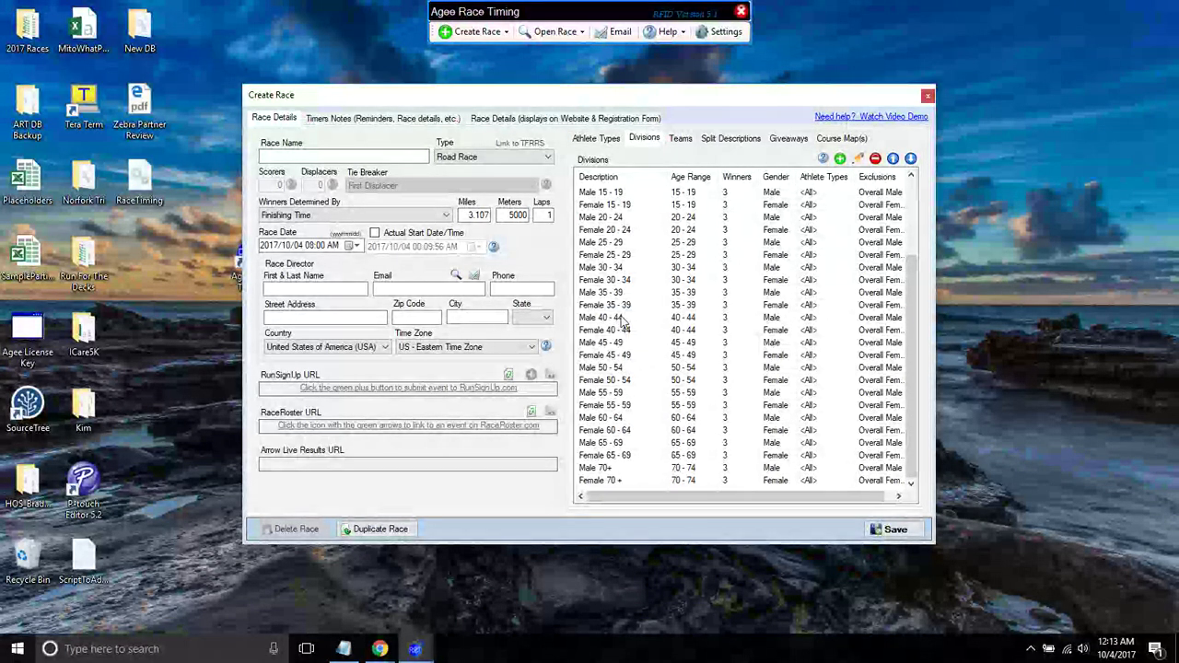
- Make the Male and Female 40–44 and 45–49 groups also exclude their gender's Masters winners
{"action": "double_click", "coordinate": [612, 319]}
{"action": "left_click", "coordinate": [698, 250]}
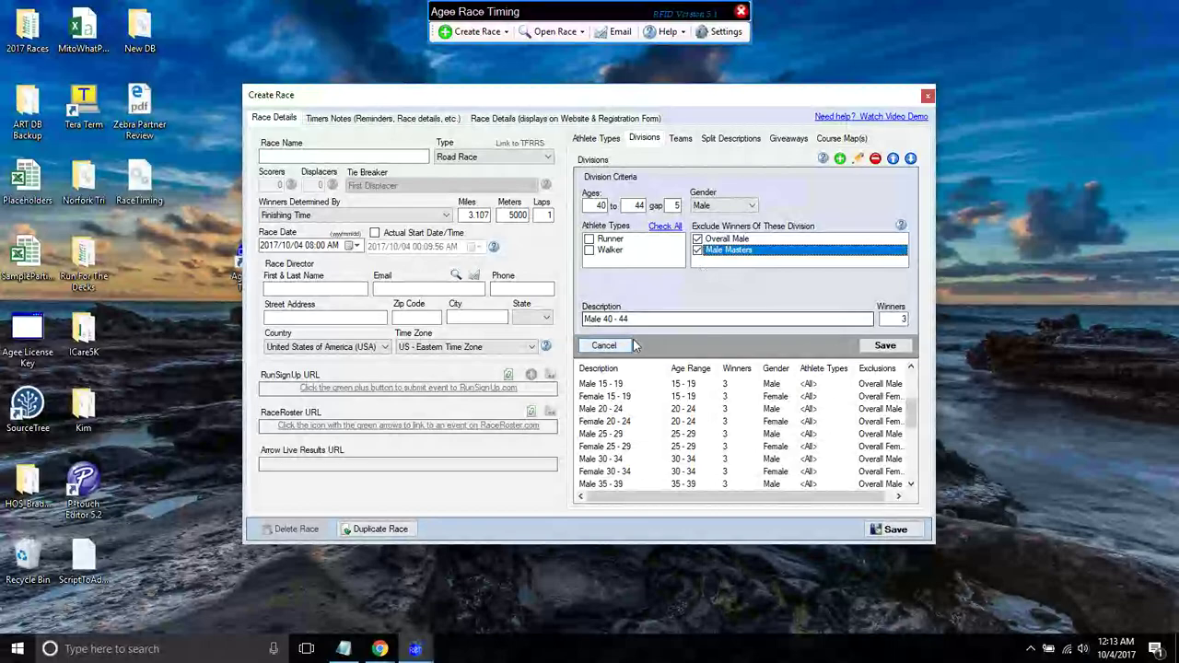
{"action": "left_click", "coordinate": [895, 349]}
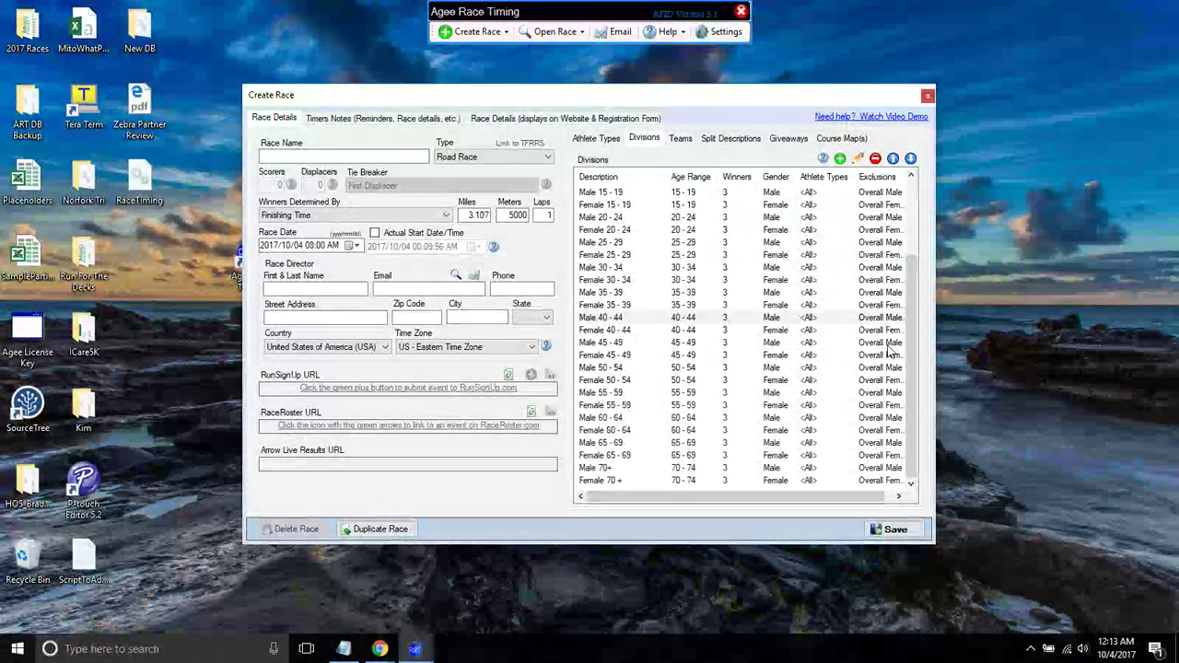
{"action": "double_click", "coordinate": [634, 330]}
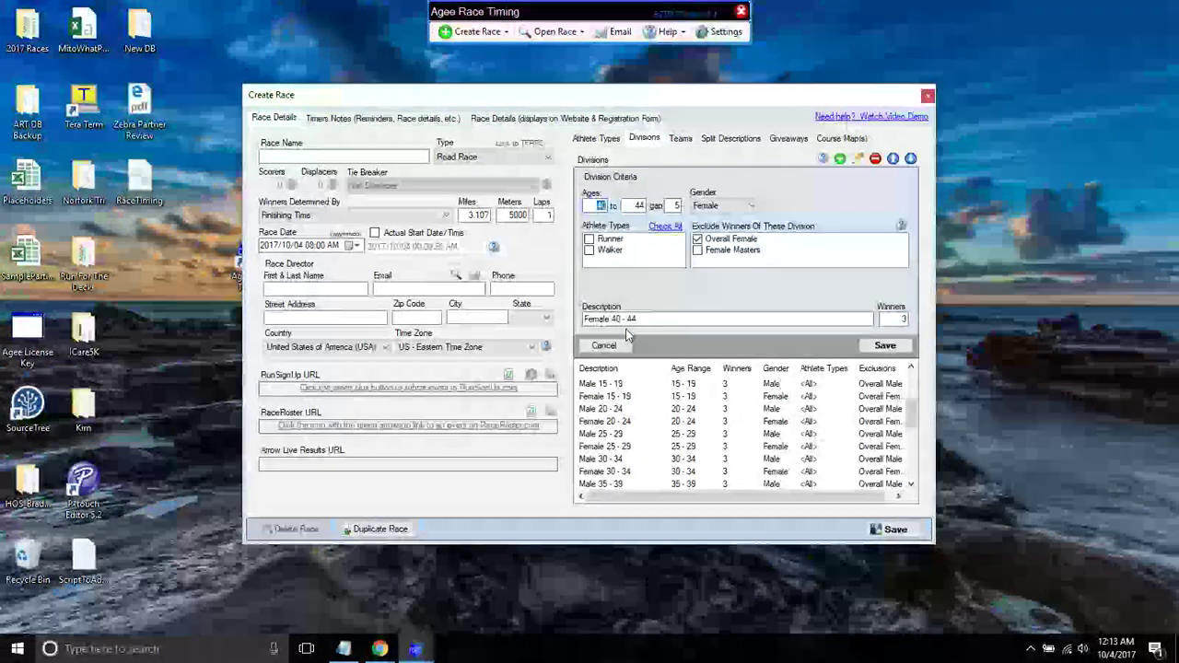
{"action": "left_click", "coordinate": [697, 250]}
{"action": "left_click", "coordinate": [885, 347]}
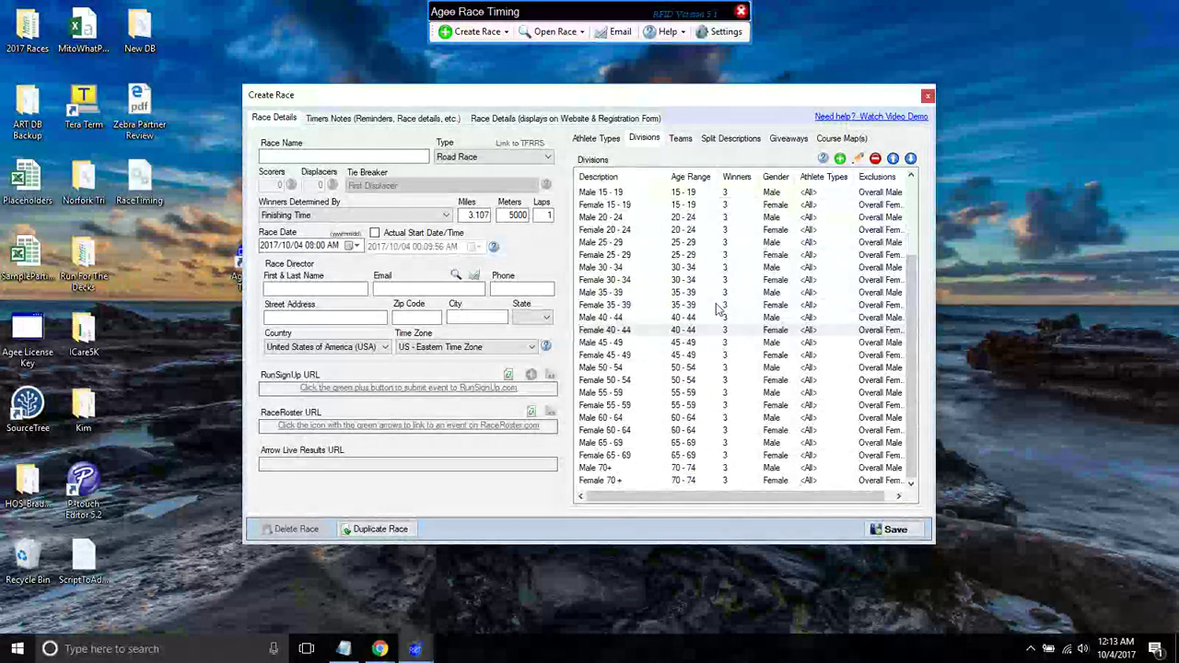
{"action": "double_click", "coordinate": [636, 343]}
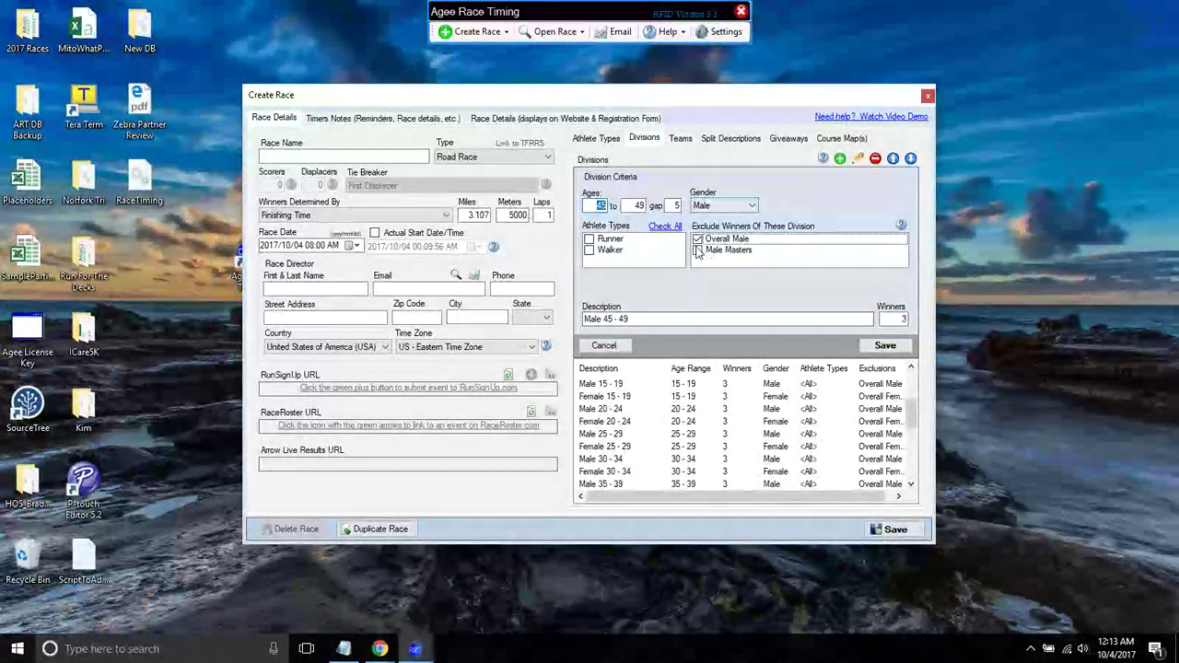
{"action": "left_click", "coordinate": [697, 250]}
{"action": "left_click", "coordinate": [882, 347]}
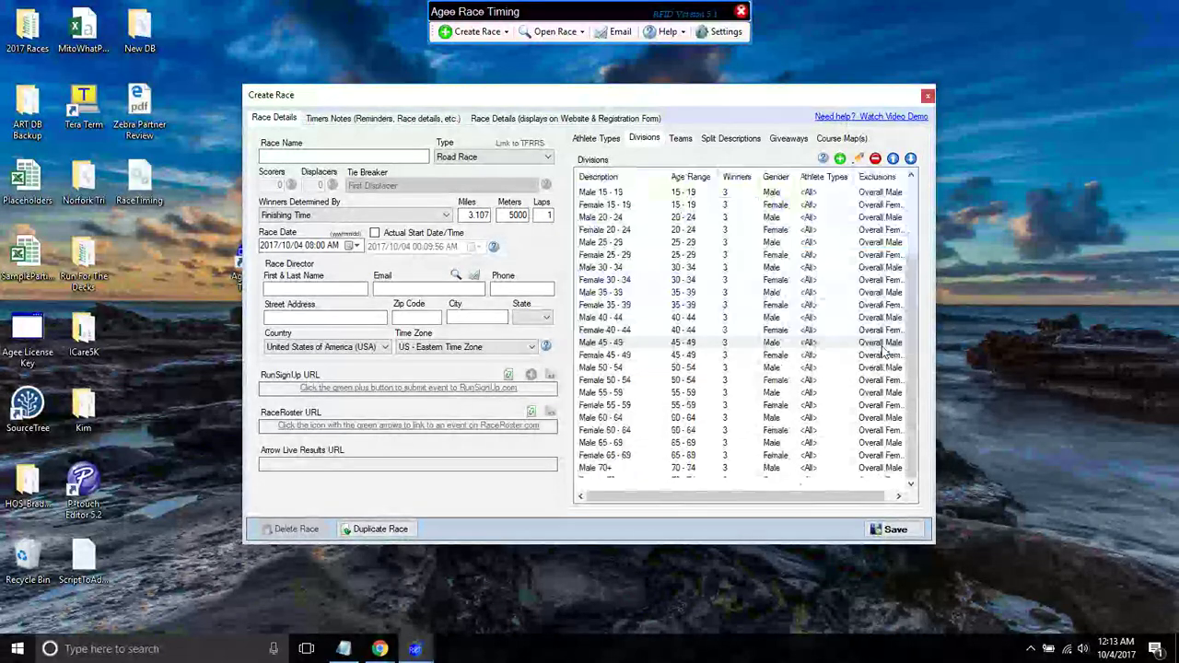
{"action": "double_click", "coordinate": [645, 355]}
{"action": "left_click", "coordinate": [697, 249]}
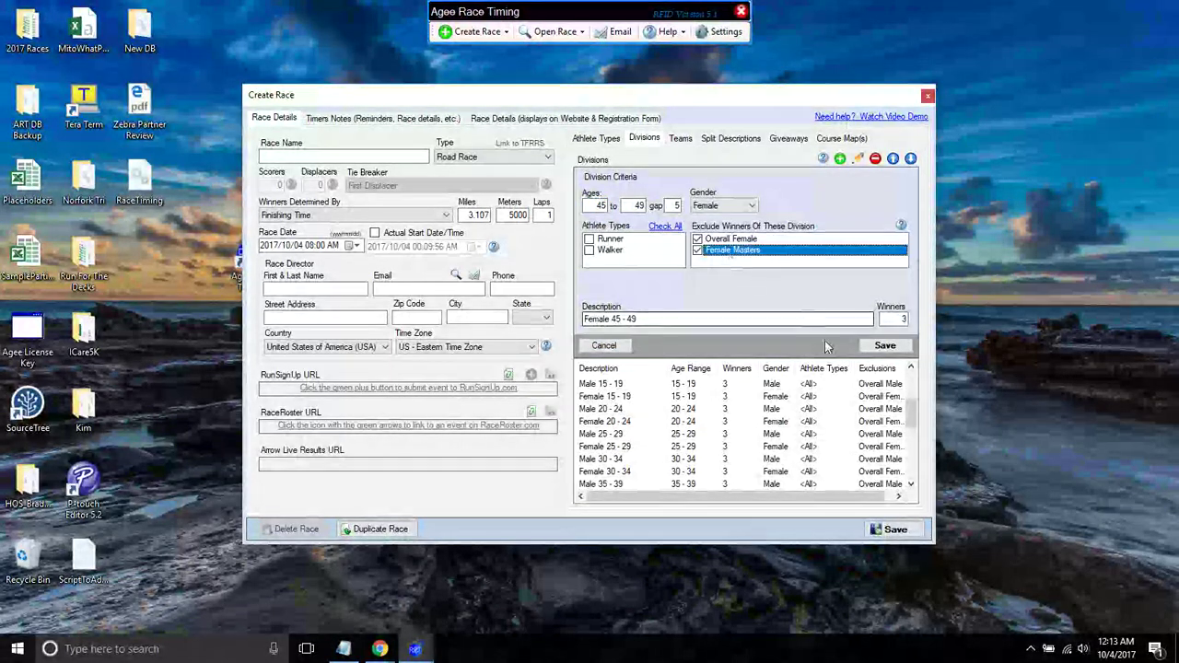
{"action": "left_click", "coordinate": [884, 346]}
- Make Male/Female 50–54 and Male 55–59 also exclude their gender's Masters winners
{"action": "left_click", "coordinate": [606, 369]}
{"action": "double_click", "coordinate": [606, 369]}
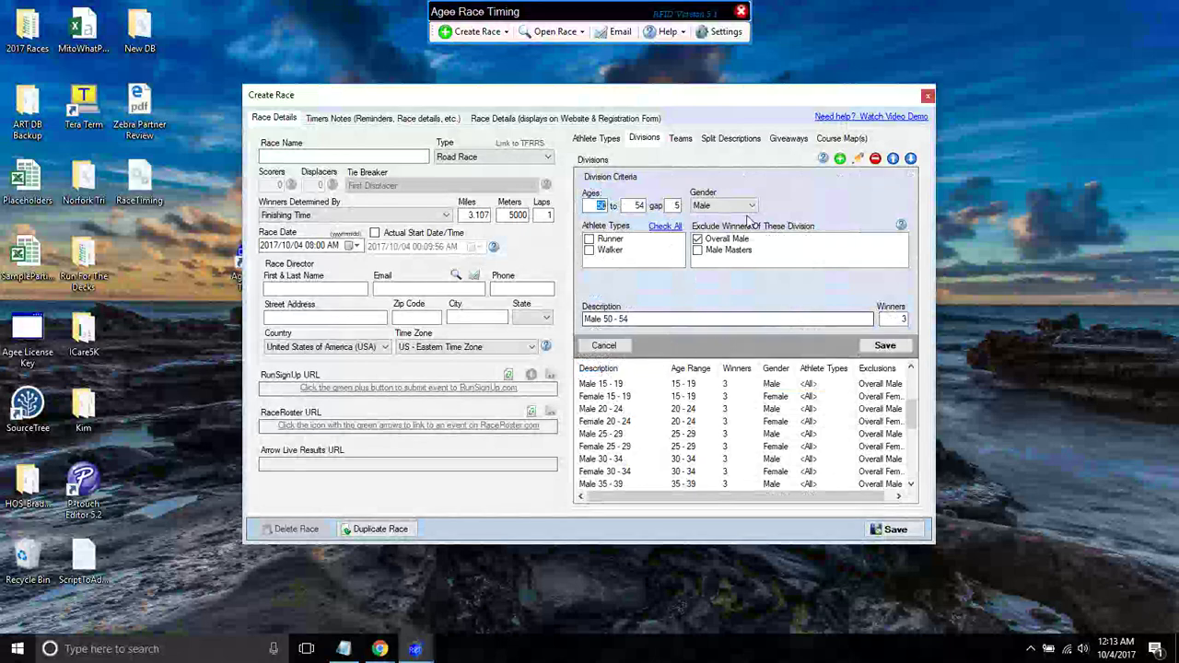
{"action": "left_click", "coordinate": [697, 250]}
{"action": "left_click", "coordinate": [884, 346]}
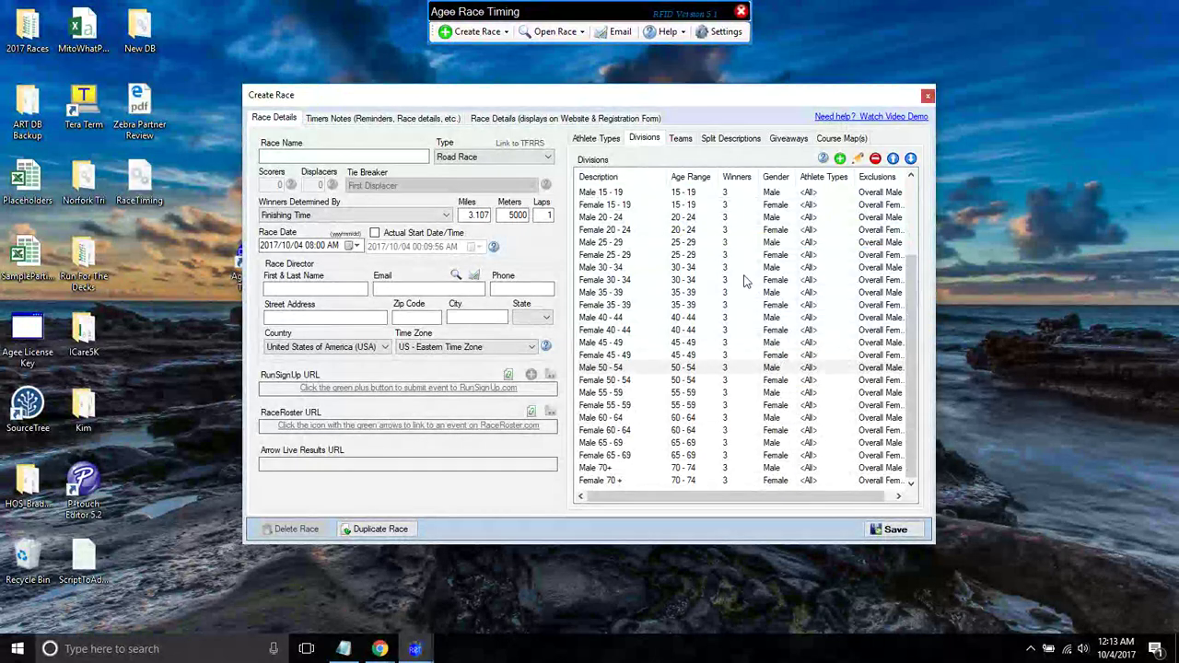
{"action": "double_click", "coordinate": [608, 381]}
{"action": "left_click", "coordinate": [697, 250]}
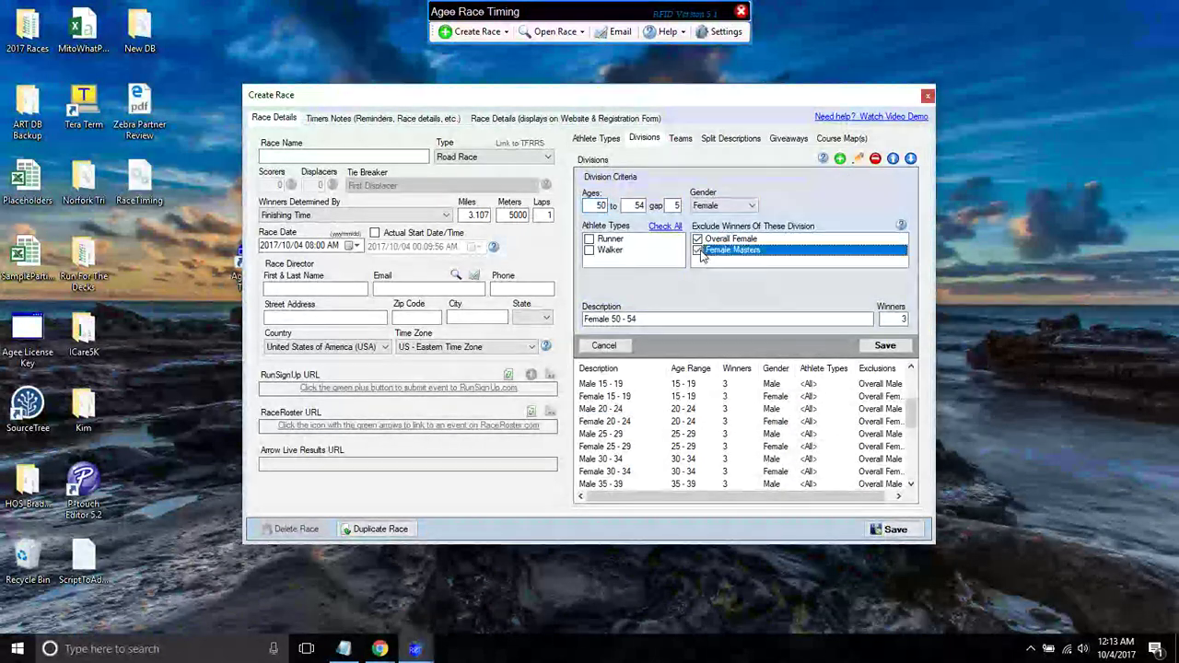
{"action": "left_click", "coordinate": [884, 346]}
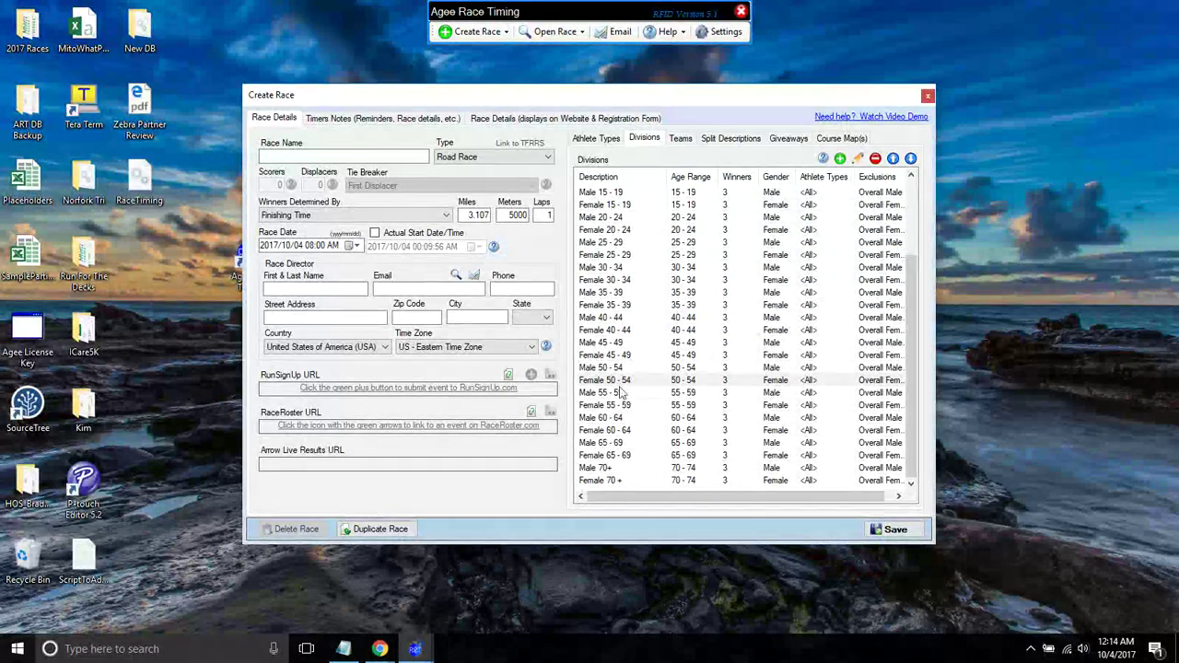
{"action": "double_click", "coordinate": [724, 393]}
{"action": "left_click", "coordinate": [697, 250]}
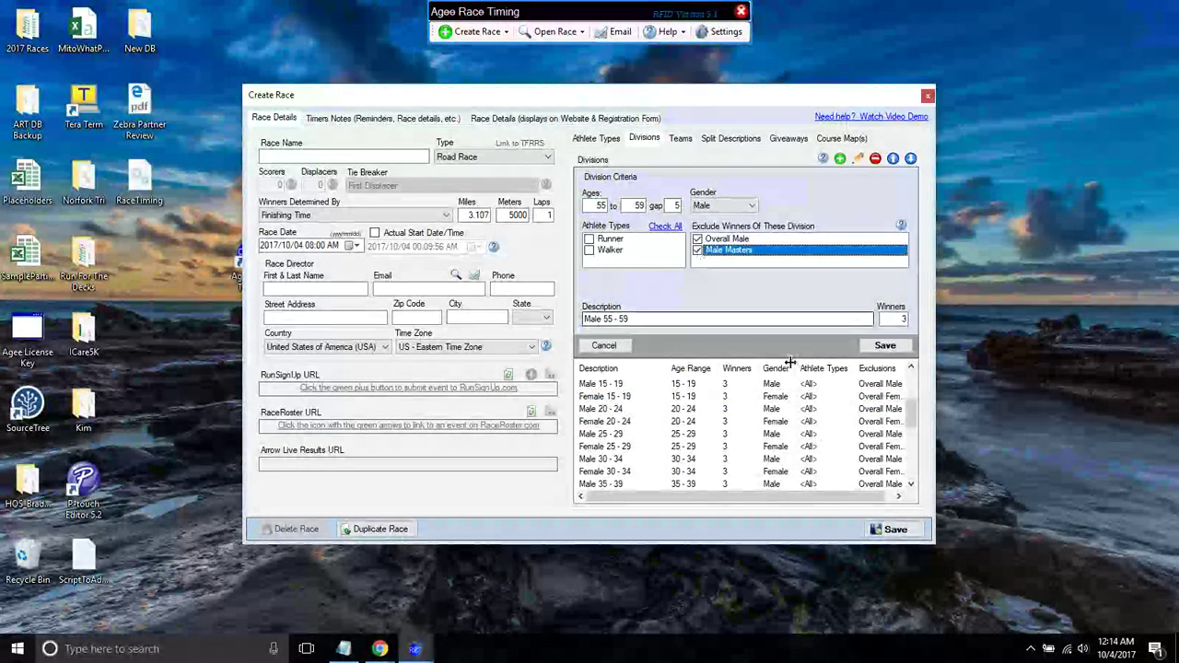
{"action": "left_click", "coordinate": [883, 347]}
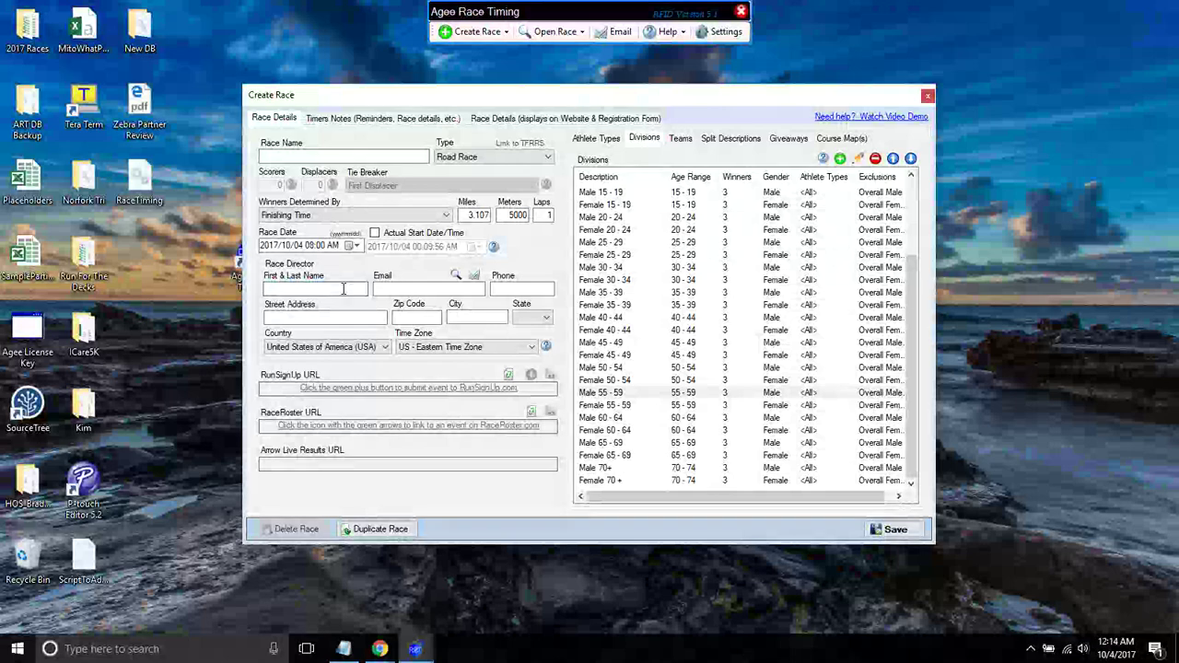
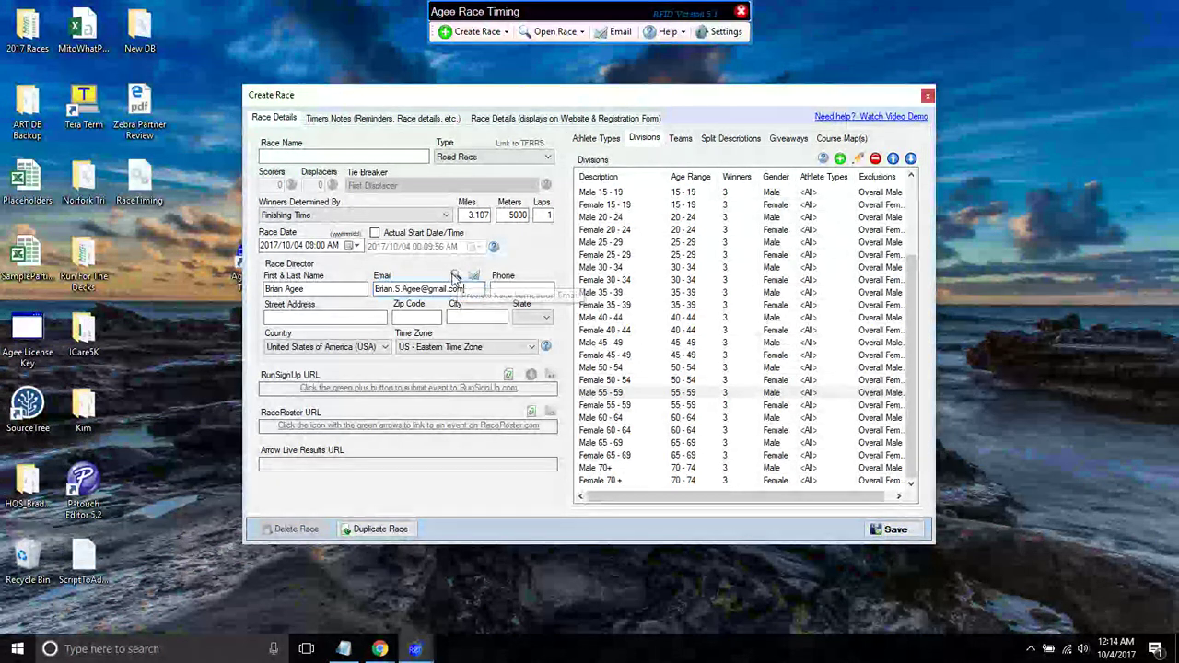
- Enter the race director's name and e-mail, then preview the race verification report
{"action": "left_click", "coordinate": [457, 279]}
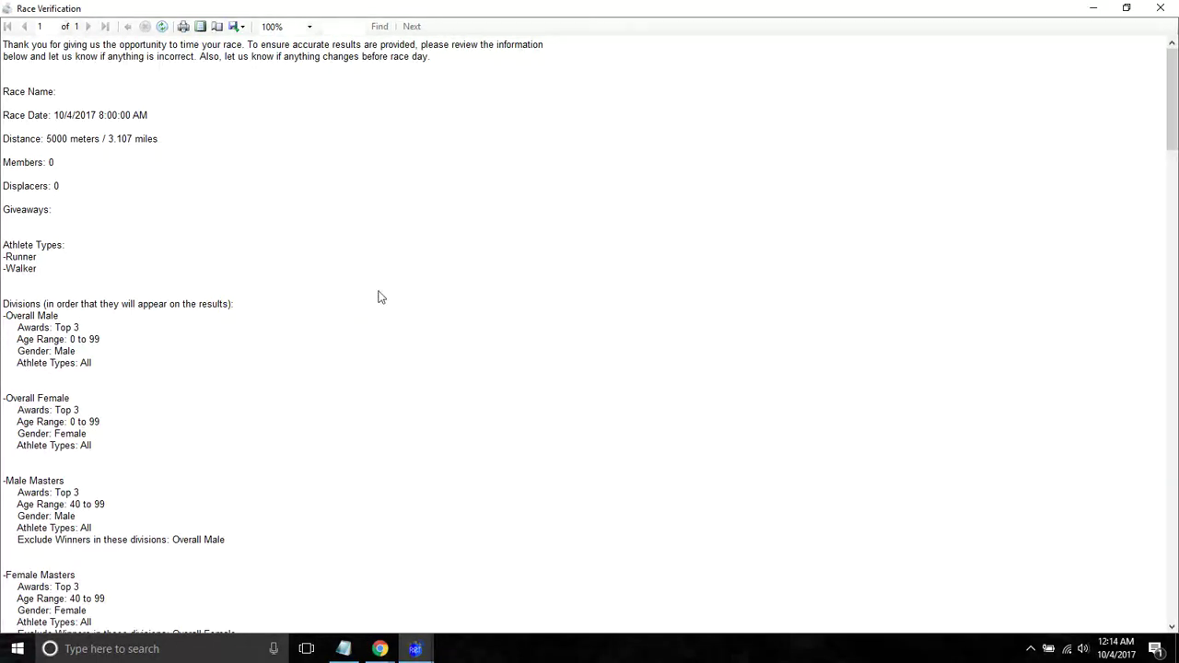
- Scroll down to the divisions in the race verification report, then close it
{"action": "left_click_drag", "start_coordinate": [1175, 119], "coordinate": [1173, 532]}
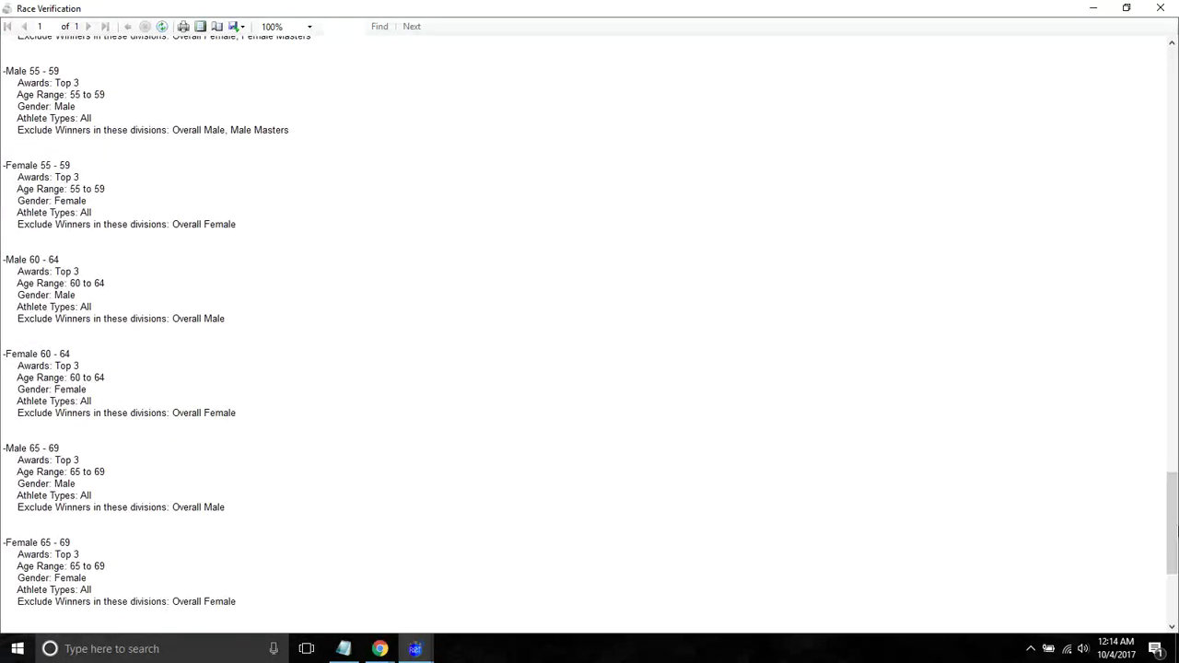
{"action": "left_click", "coordinate": [1159, 10]}
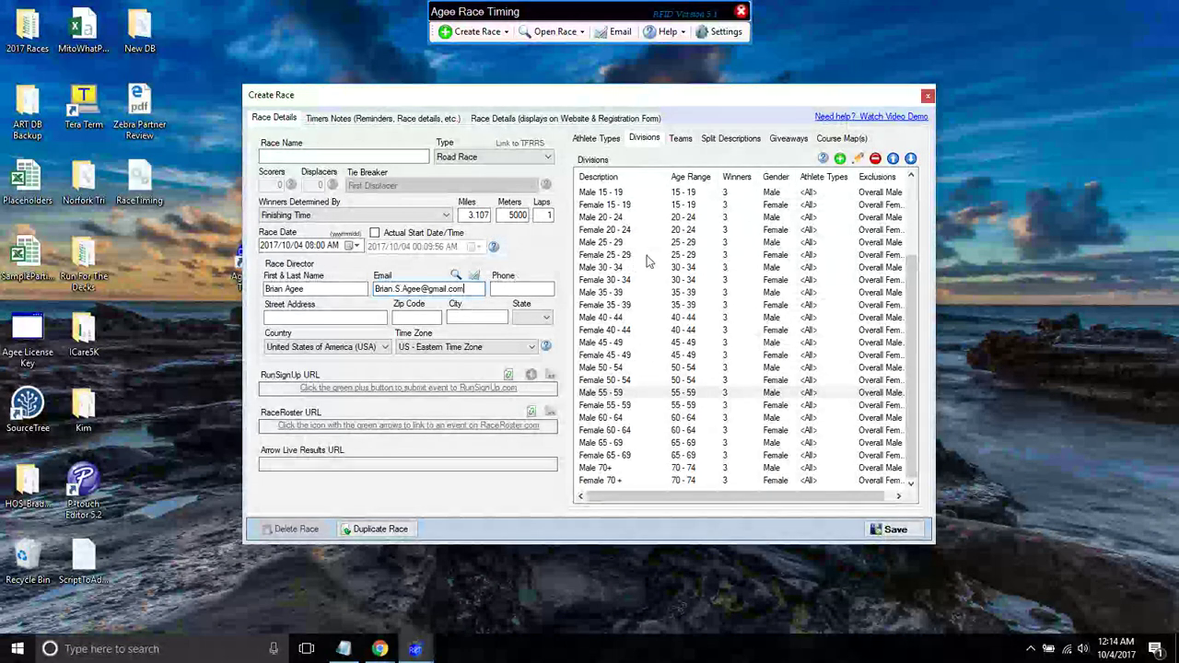
{"action": "left_click", "coordinate": [912, 249]}
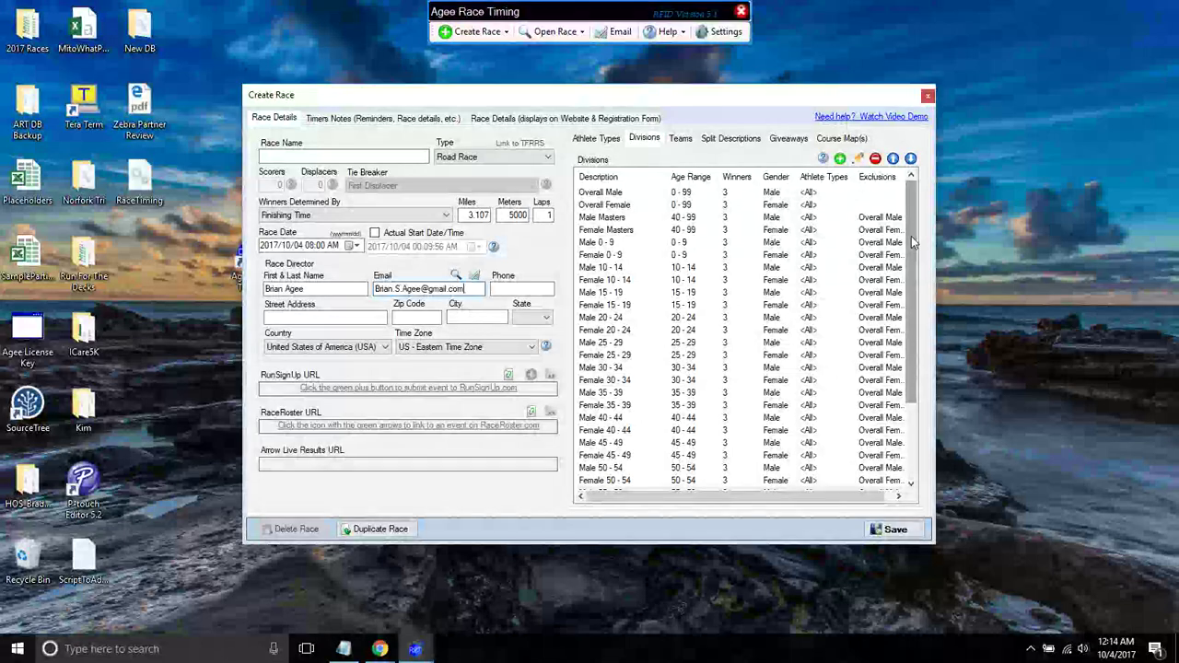
{"action": "left_click", "coordinate": [624, 280]}
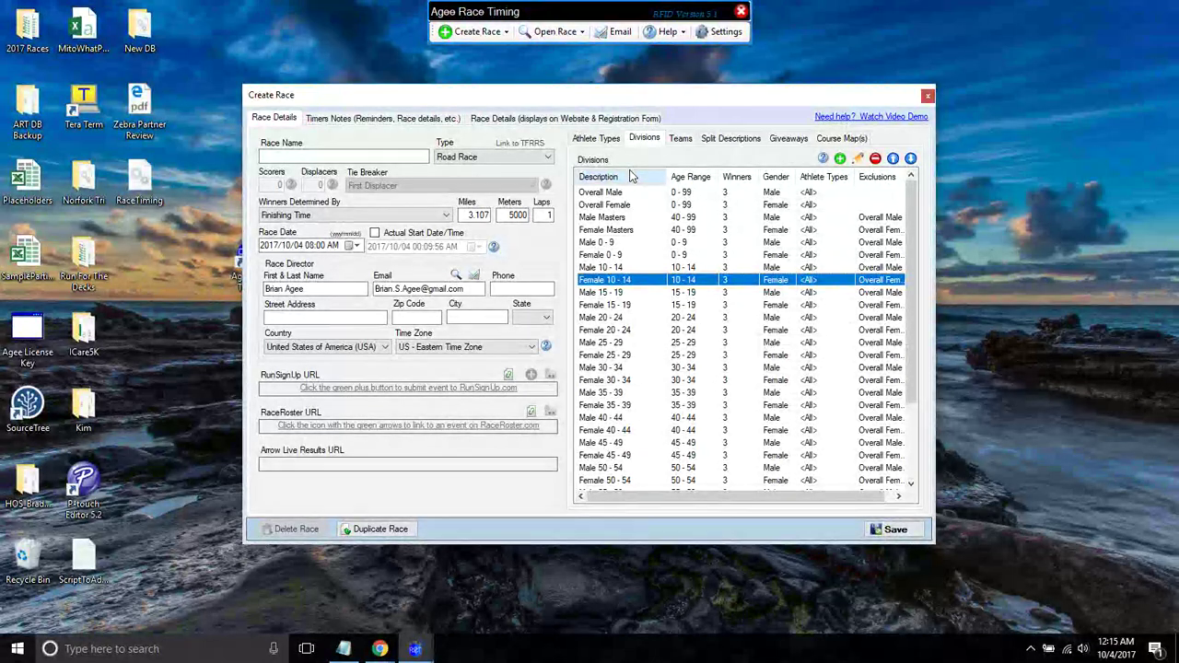
- Close the unsaved Create Race window and open the Lake Norfork Sprint Tri - Men race
{"action": "left_click", "coordinate": [927, 95]}
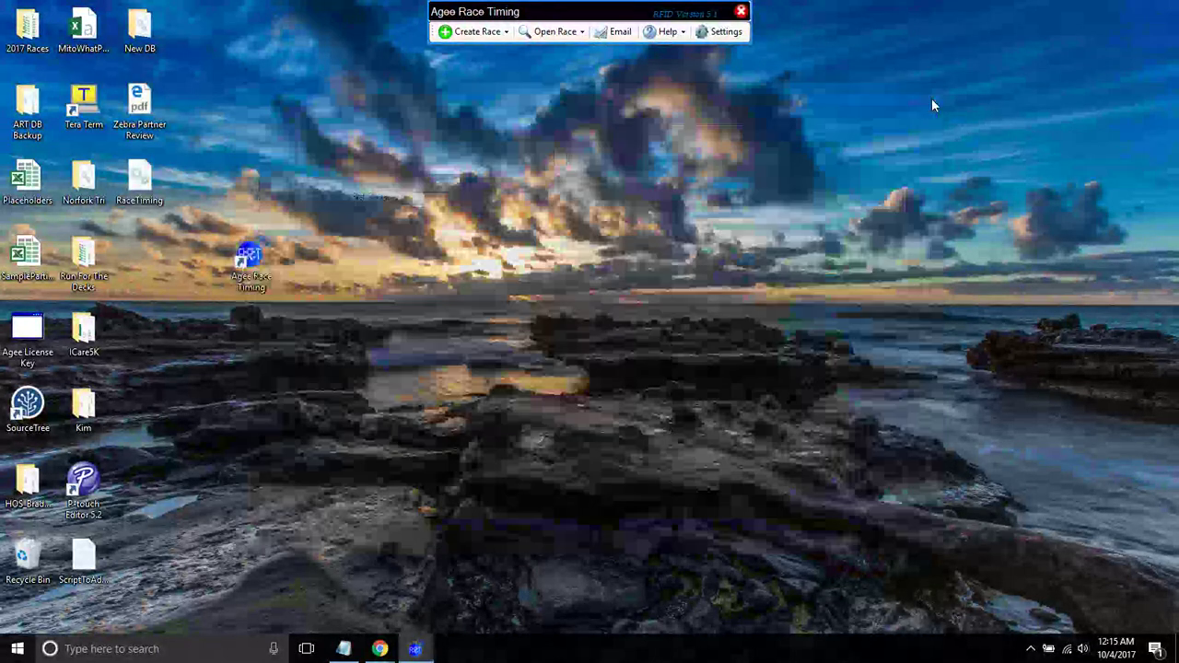
{"action": "left_click", "coordinate": [460, 31]}
{"action": "mouse_move", "coordinate": [487, 89]}
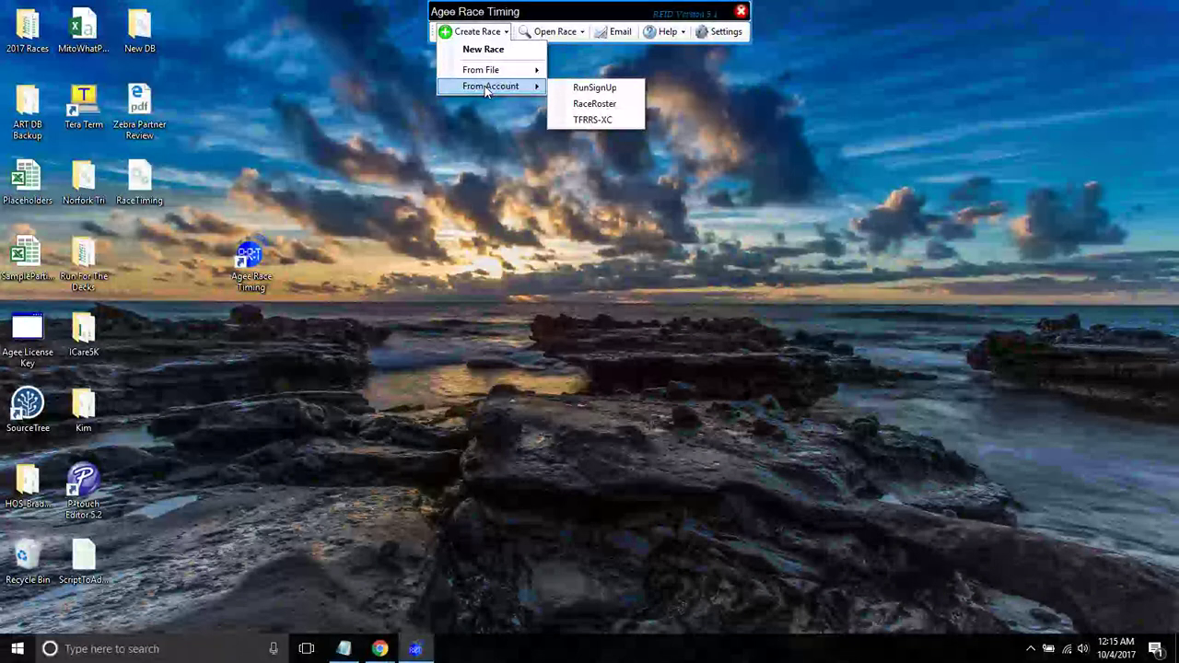
{"action": "left_click", "coordinate": [582, 88]}
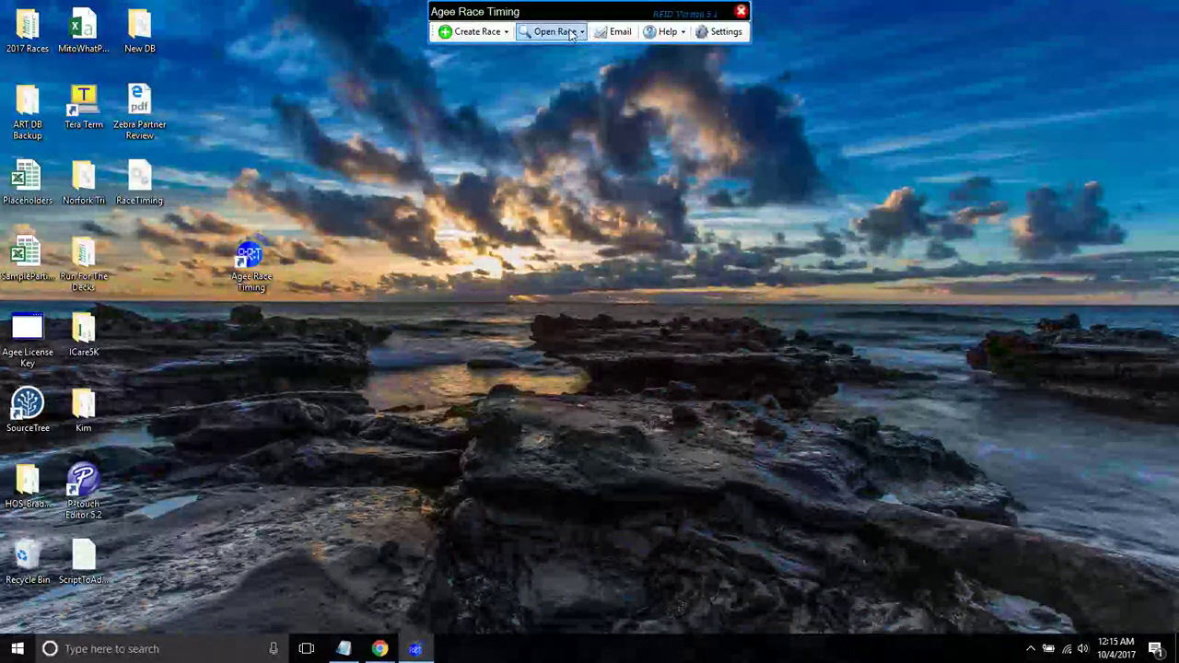
{"action": "left_click", "coordinate": [586, 119]}
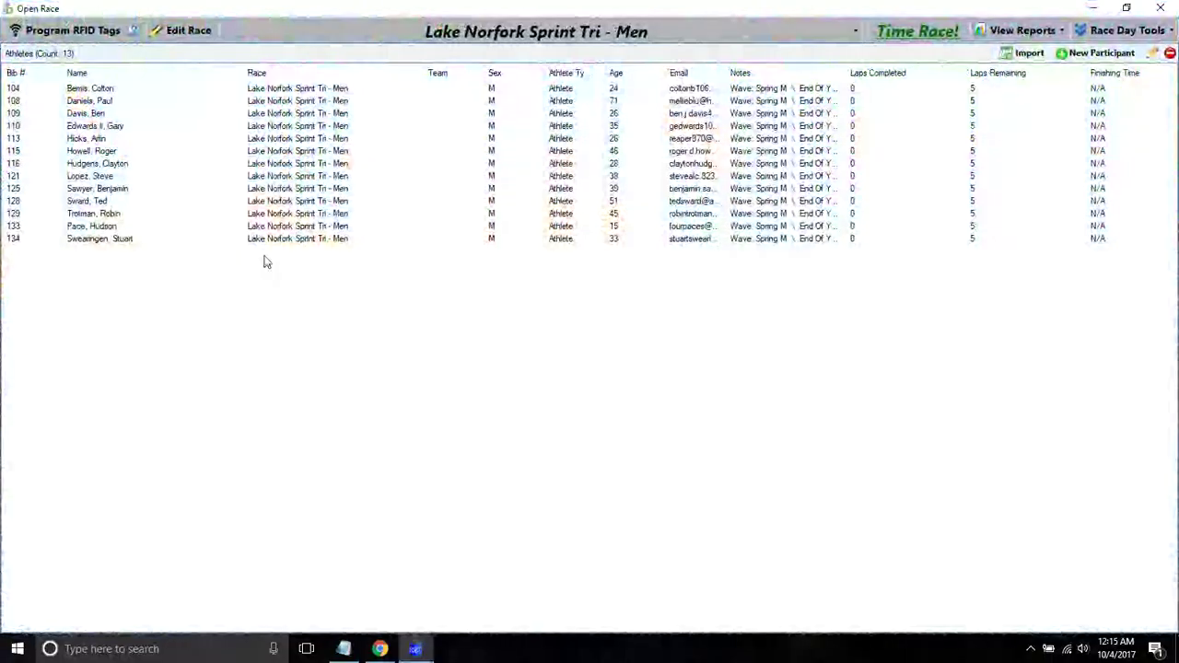
- Glance at the triathlon's race settings, close that race, and open Run for the Decks 5K
{"action": "left_click", "coordinate": [188, 31]}
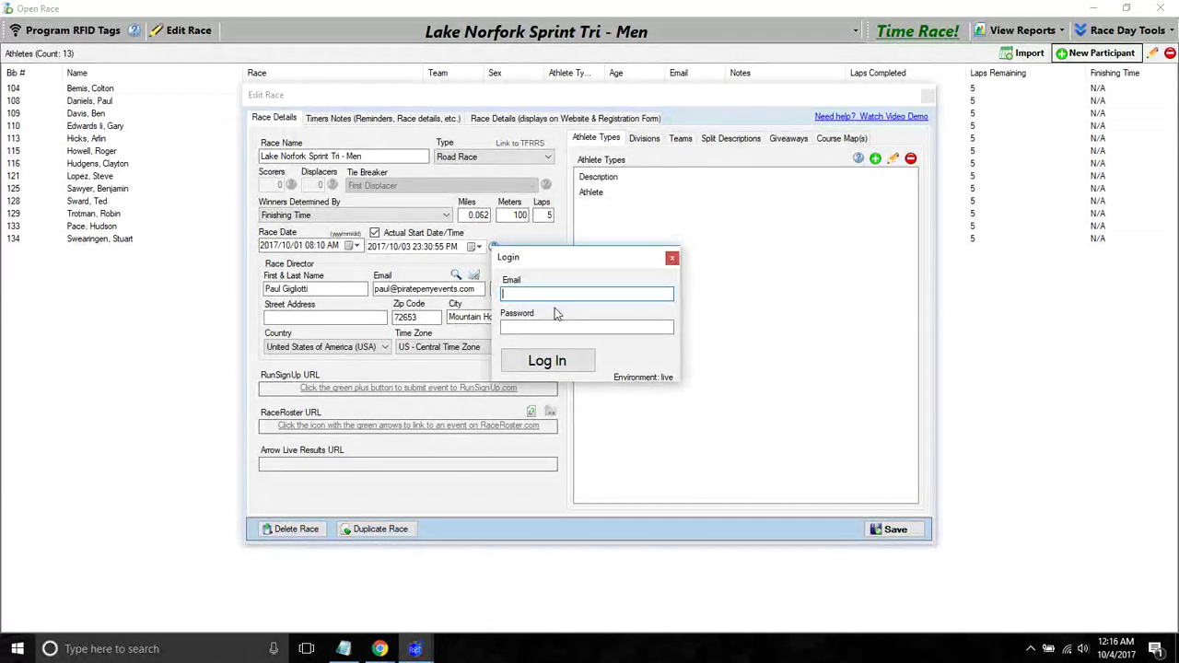
{"action": "left_click", "coordinate": [671, 258]}
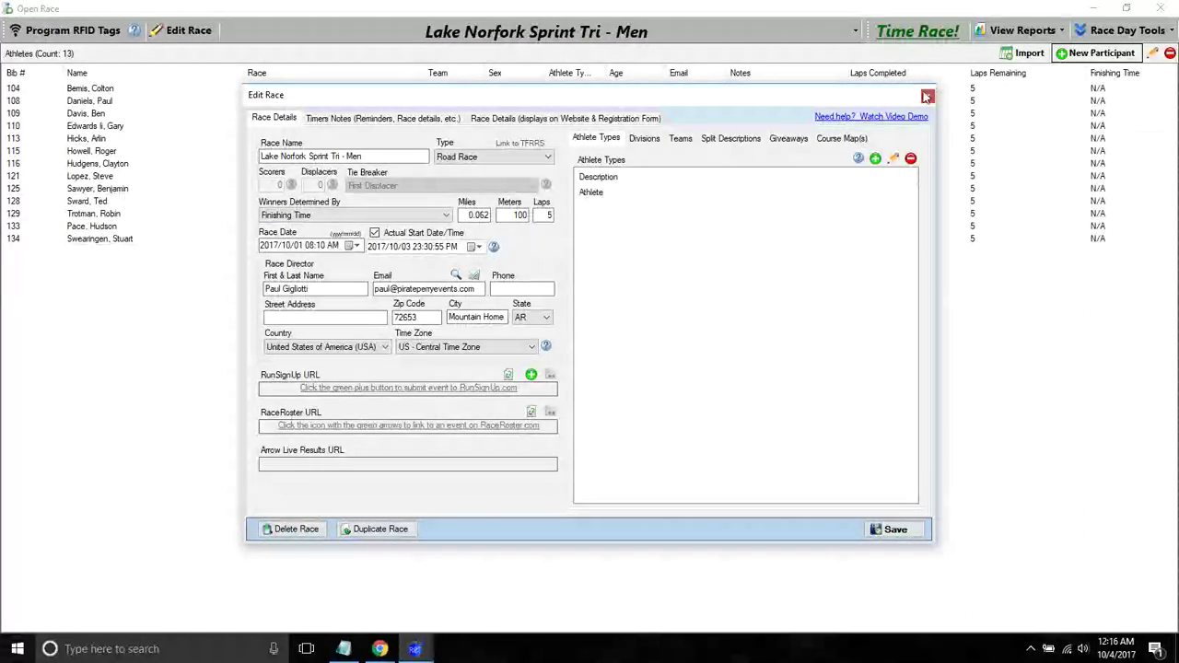
{"action": "left_click", "coordinate": [928, 95]}
{"action": "left_click", "coordinate": [1159, 8]}
{"action": "left_click", "coordinate": [556, 31]}
{"action": "left_click", "coordinate": [585, 183]}
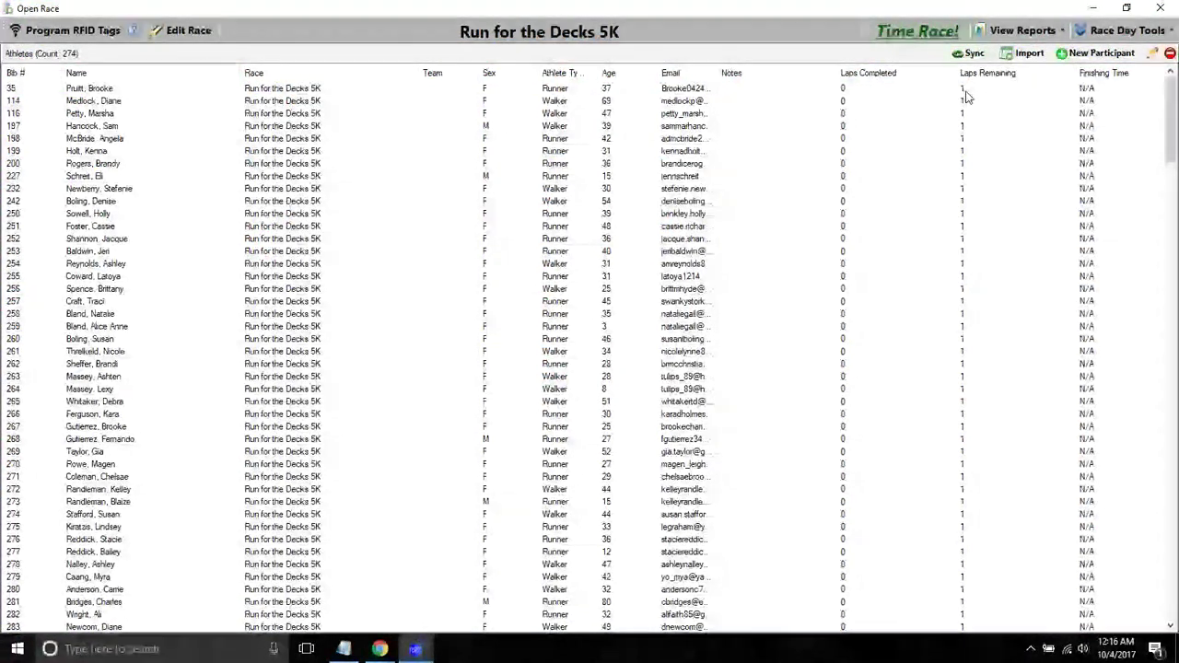
- Close Run for the Decks 5K and save a new race named 'Mito What 5K'
{"action": "left_click", "coordinate": [1159, 8]}
{"action": "left_click", "coordinate": [582, 34]}
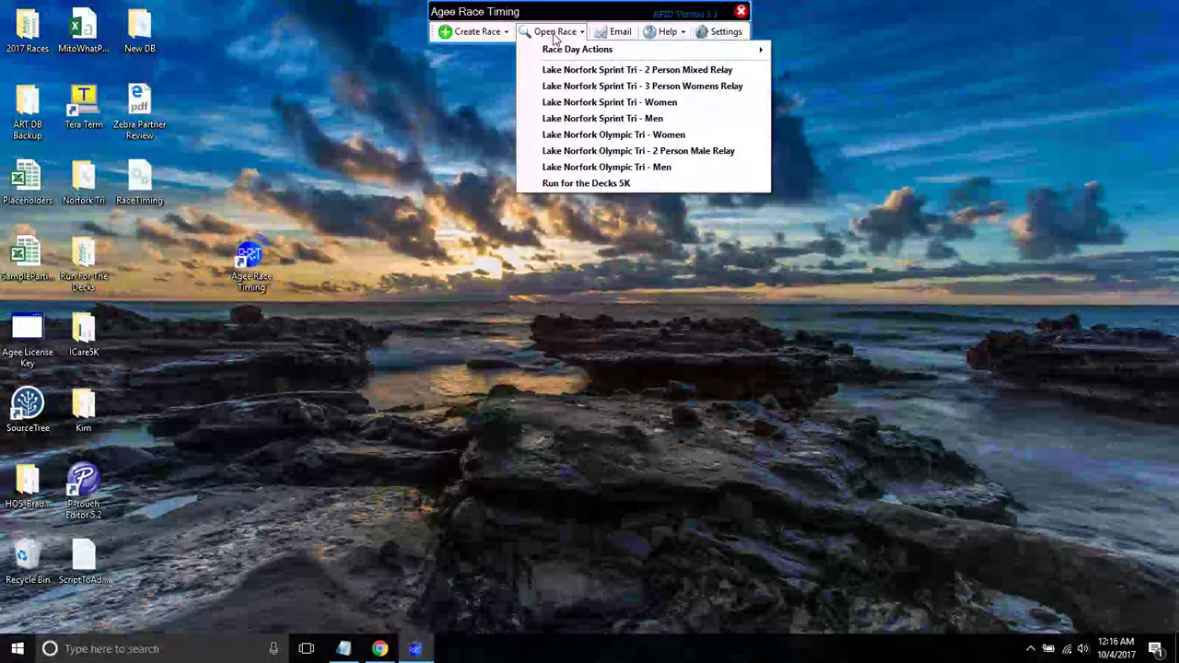
{"action": "left_click", "coordinate": [472, 32]}
{"action": "left_click", "coordinate": [470, 47]}
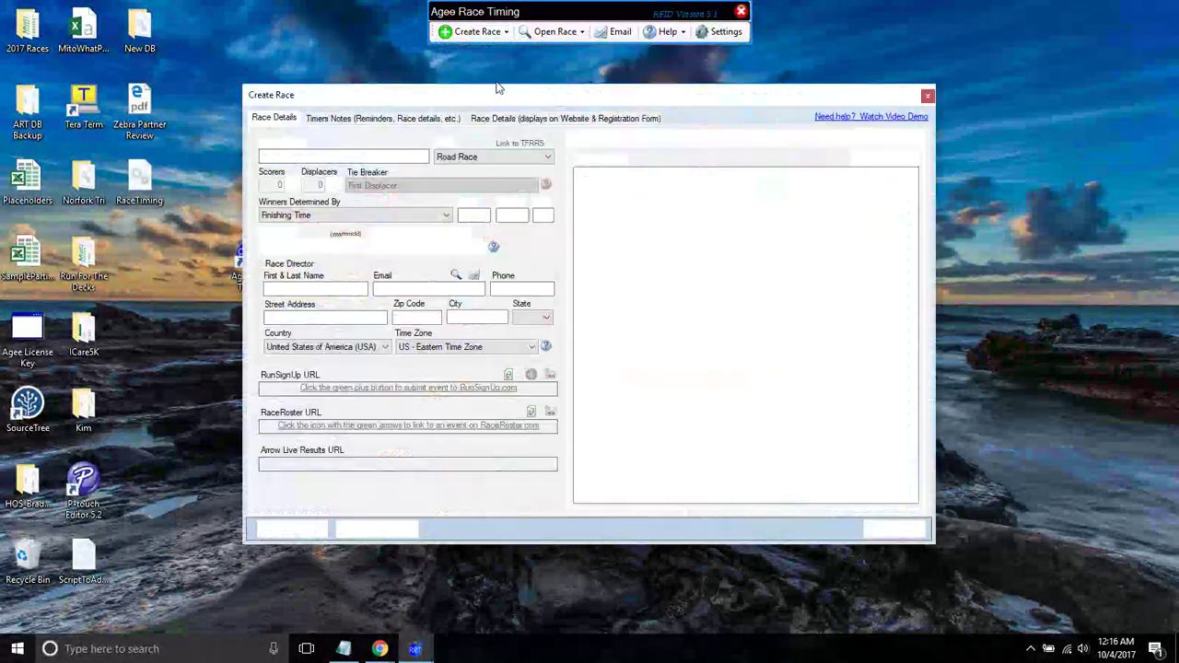
{"action": "type", "text": "Mito What 5K"}
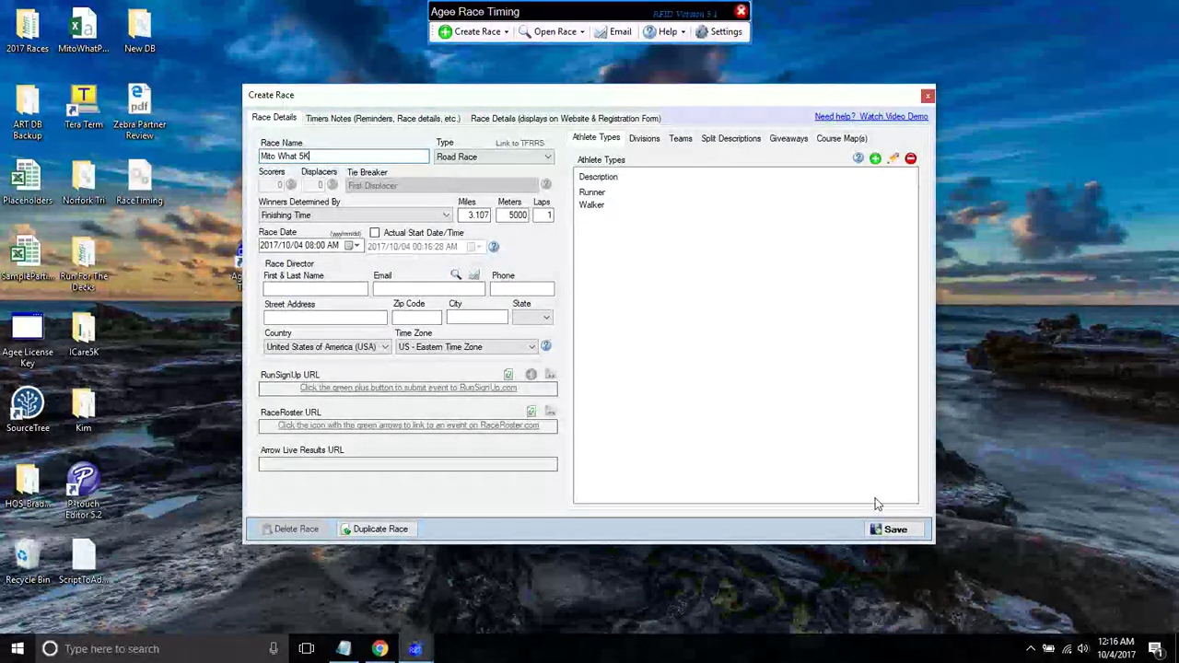
{"action": "left_click", "coordinate": [890, 528]}
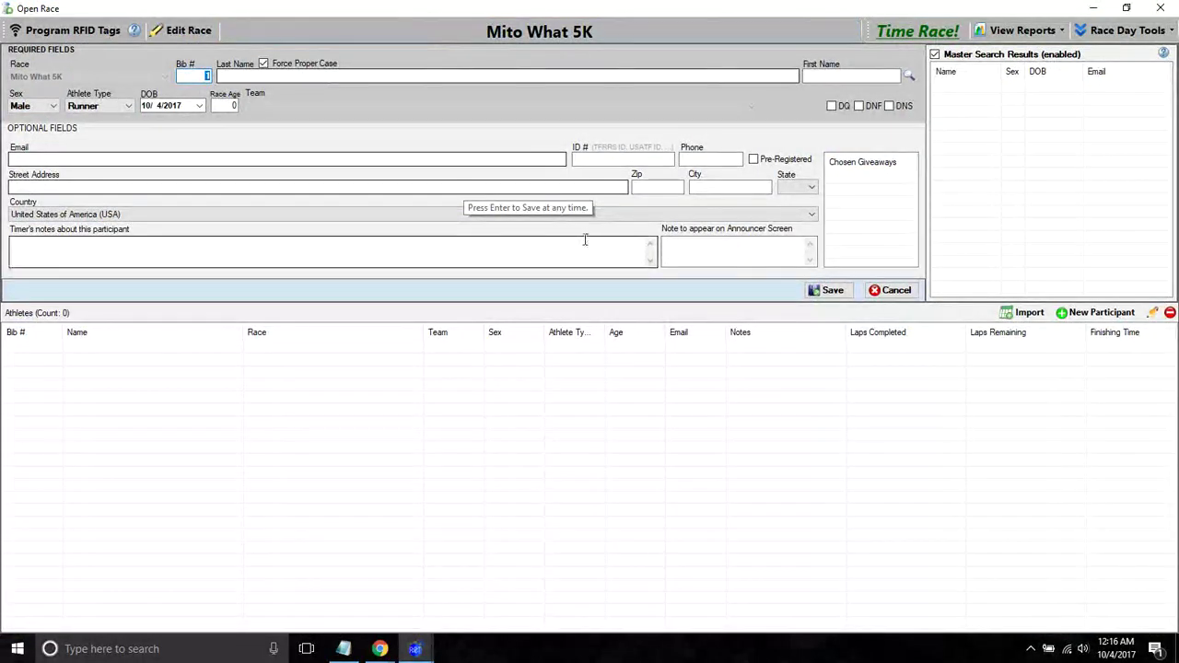
- Import the MitoWhatParticipants delimited file with a comma delimiter and first-row column headers
{"action": "left_click", "coordinate": [1027, 313]}
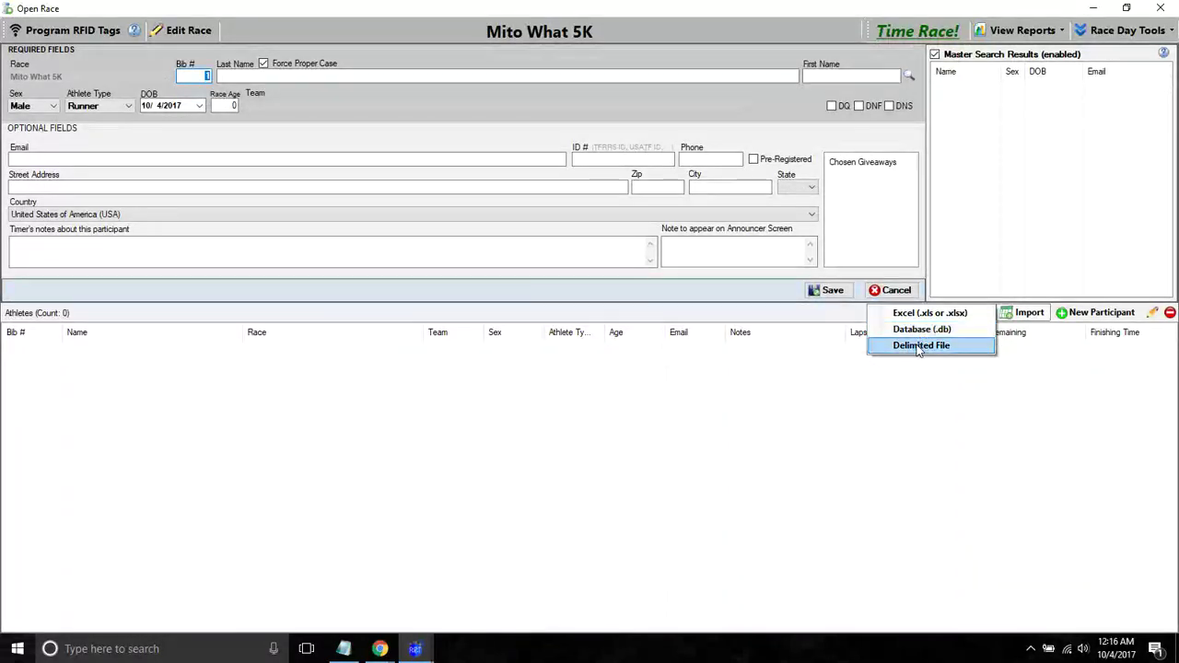
{"action": "left_click", "coordinate": [919, 330]}
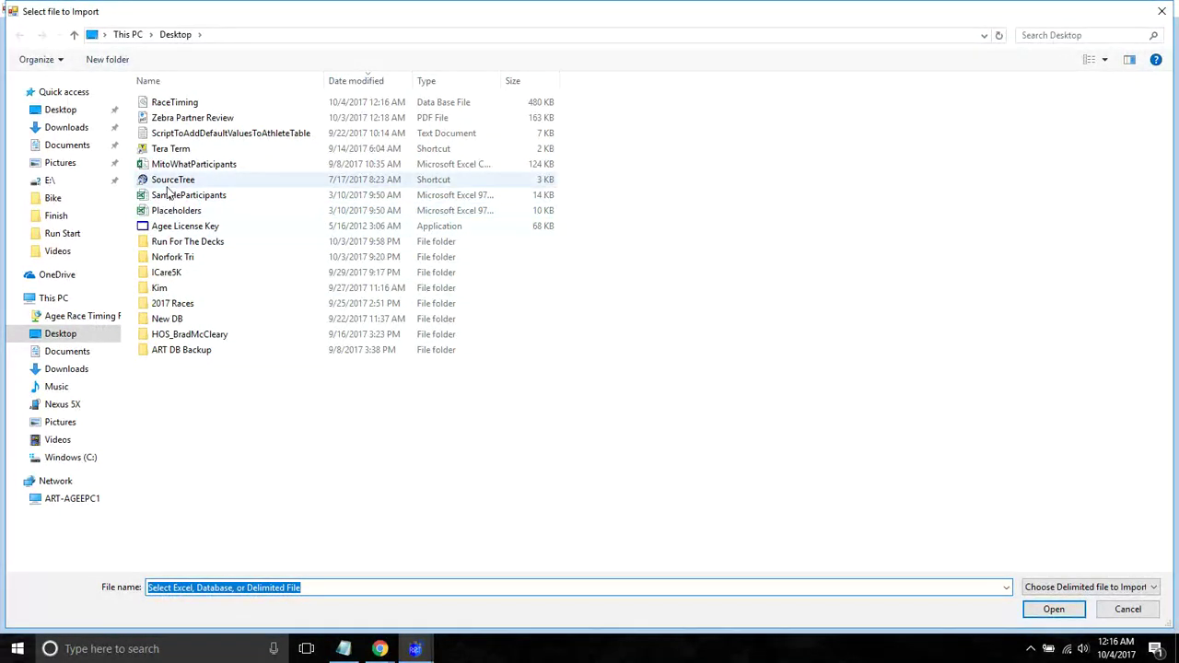
{"action": "double_click", "coordinate": [183, 166]}
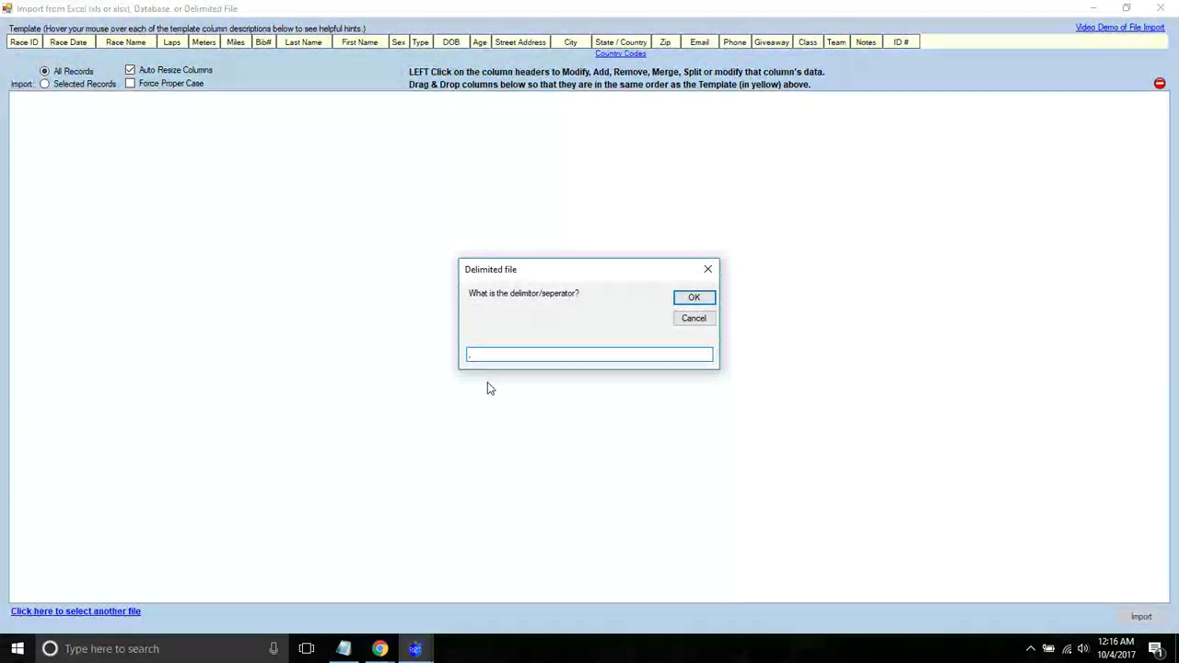
{"action": "key", "text": "BackSpace"}
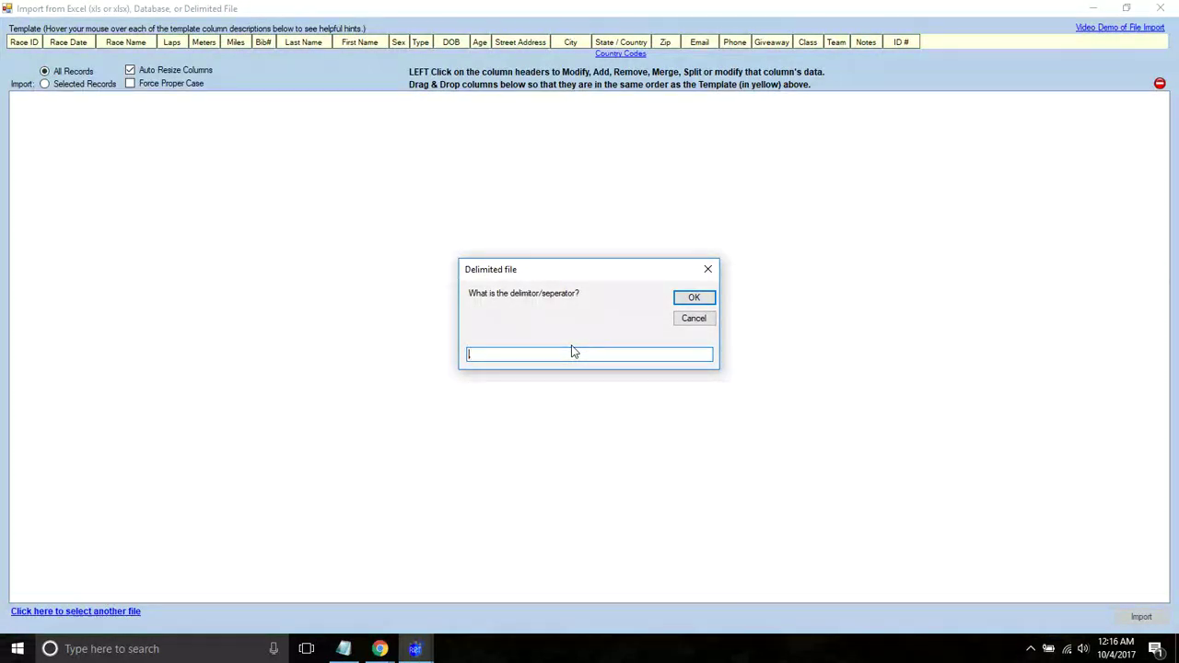
{"action": "type", "text": ","}
{"action": "left_click", "coordinate": [692, 297]}
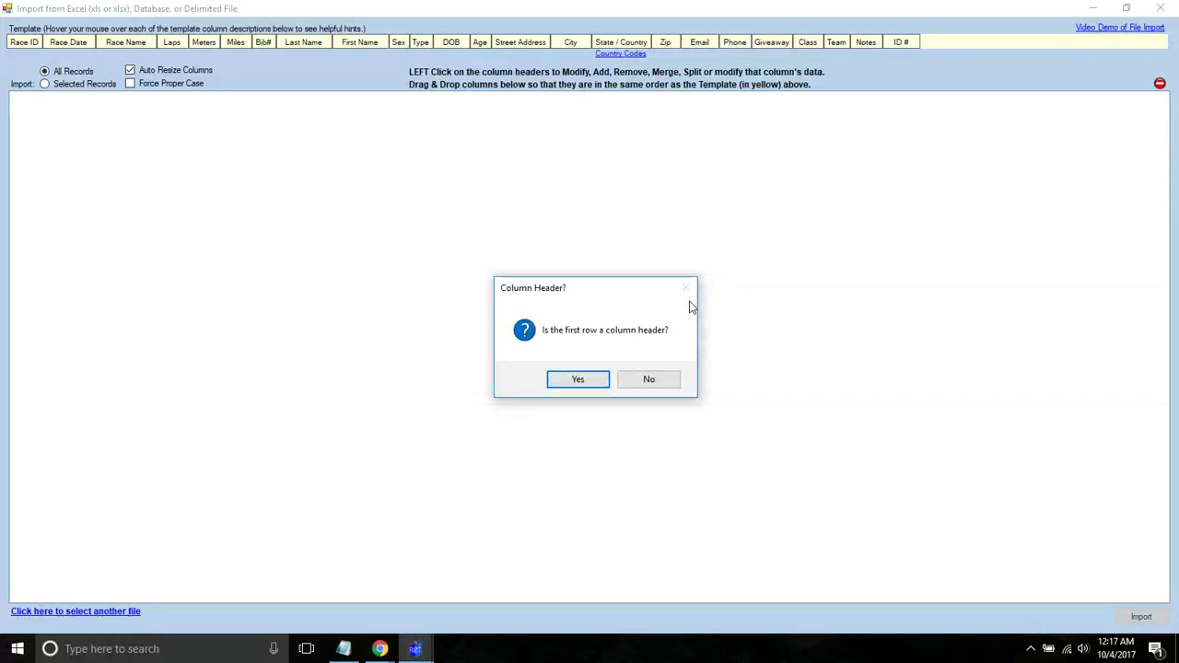
{"action": "left_click", "coordinate": [578, 381]}
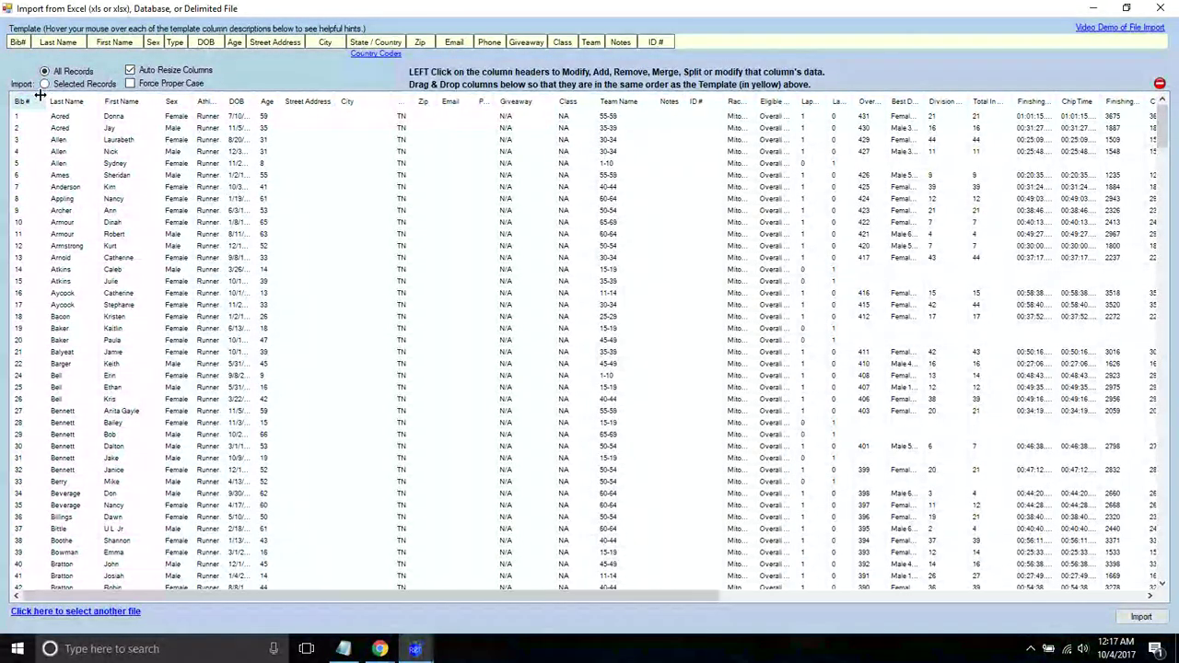
- Insert a new column, delete the unneeded column, and split Last Name on a comma
{"action": "left_click", "coordinate": [441, 108]}
{"action": "key", "text": "Escape"}
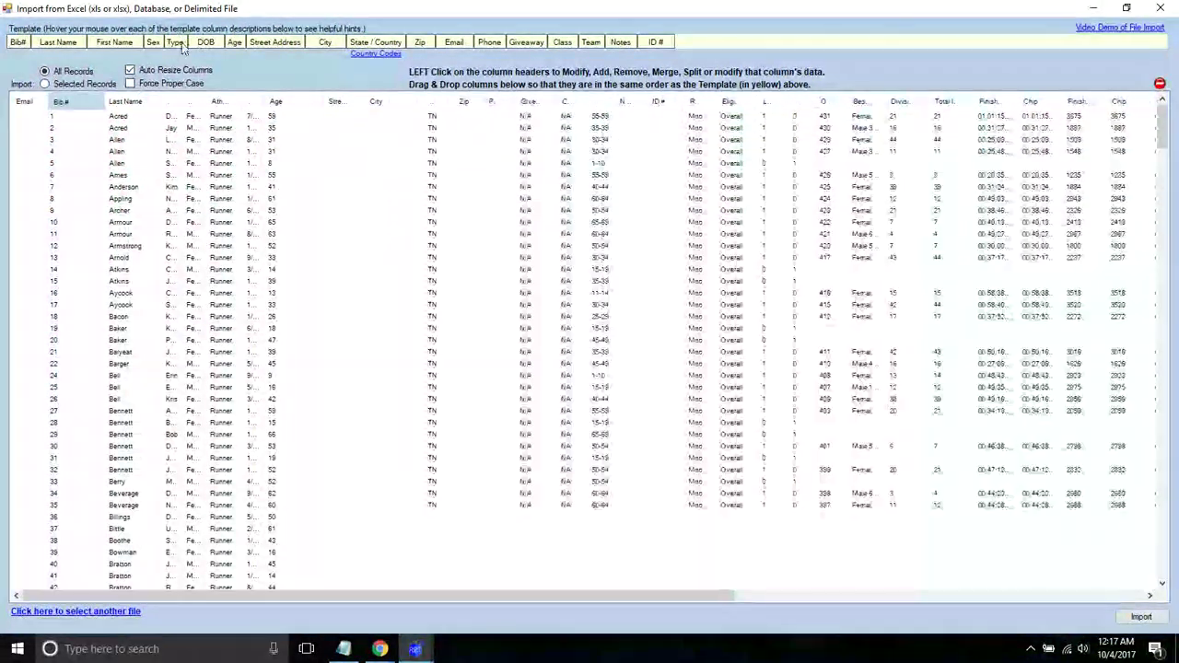
{"action": "left_click", "coordinate": [174, 103]}
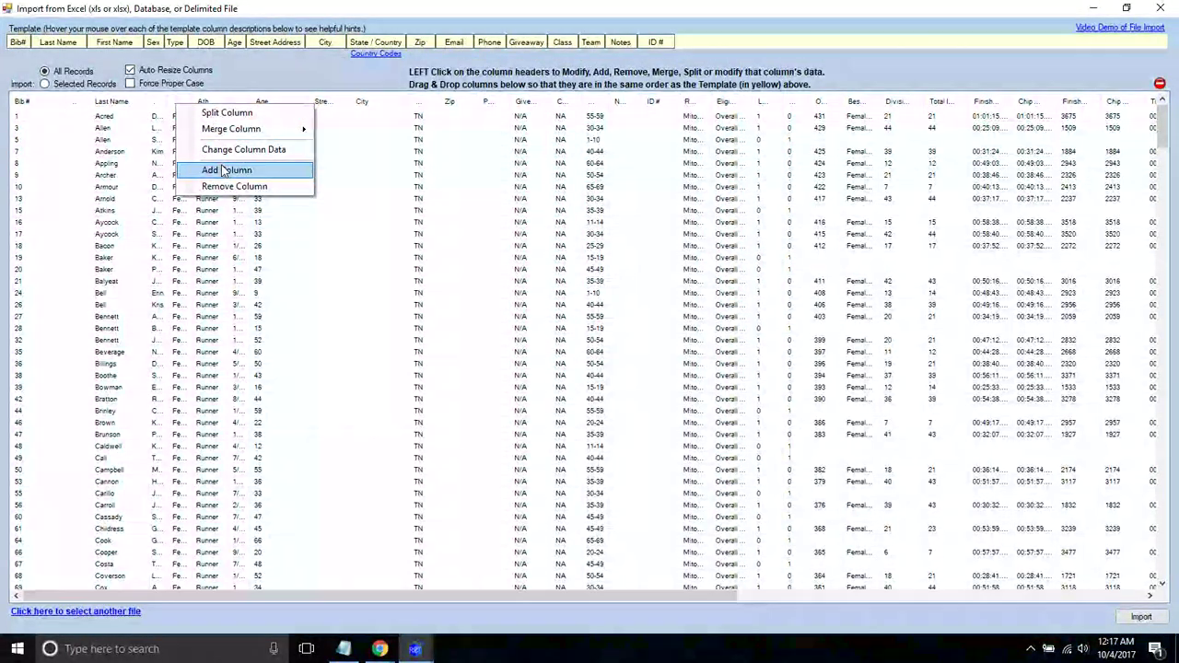
{"action": "left_click", "coordinate": [226, 170]}
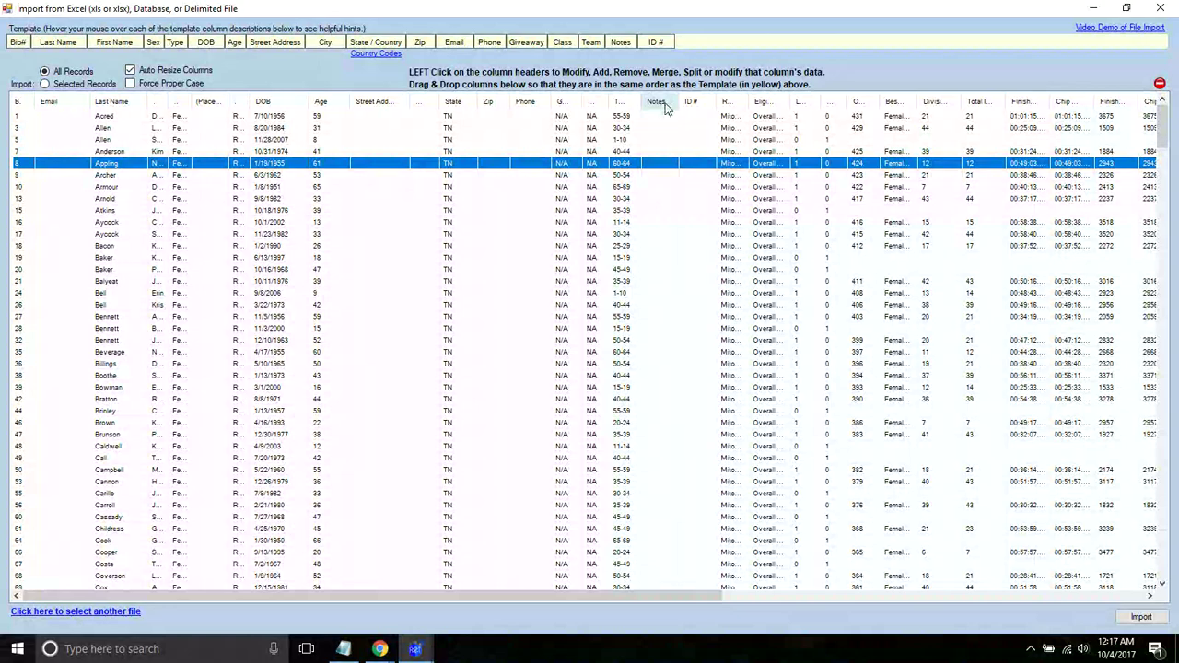
{"action": "left_click", "coordinate": [207, 104]}
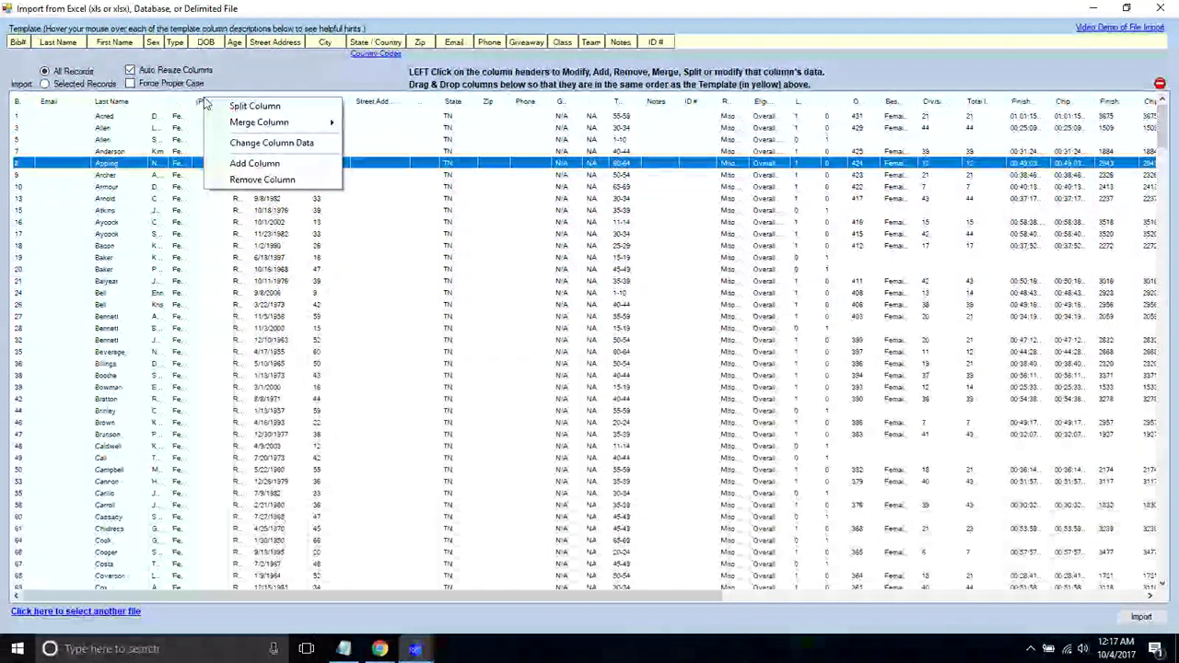
{"action": "left_click", "coordinate": [230, 179]}
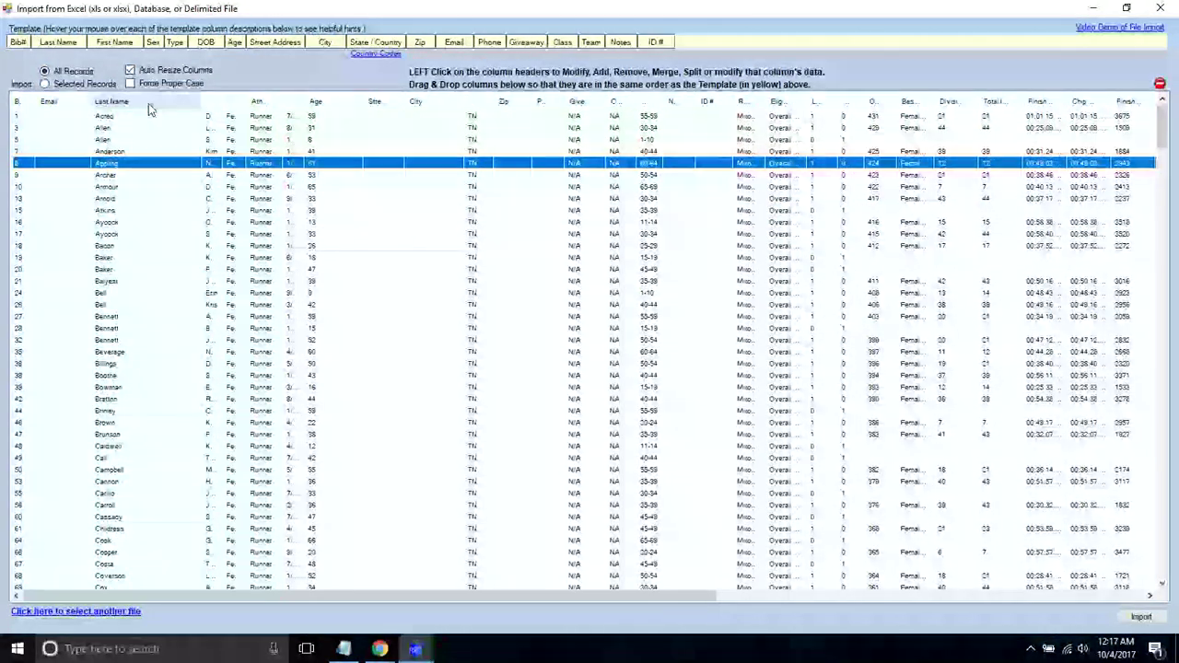
{"action": "left_click", "coordinate": [134, 102]}
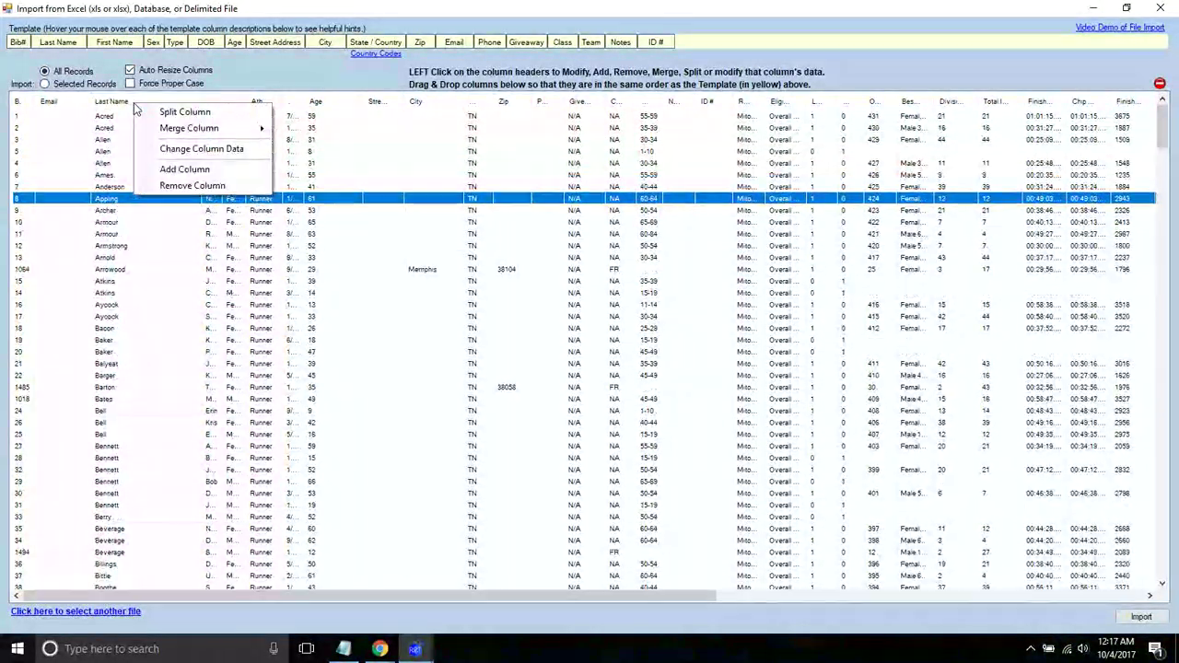
{"action": "left_click", "coordinate": [184, 111]}
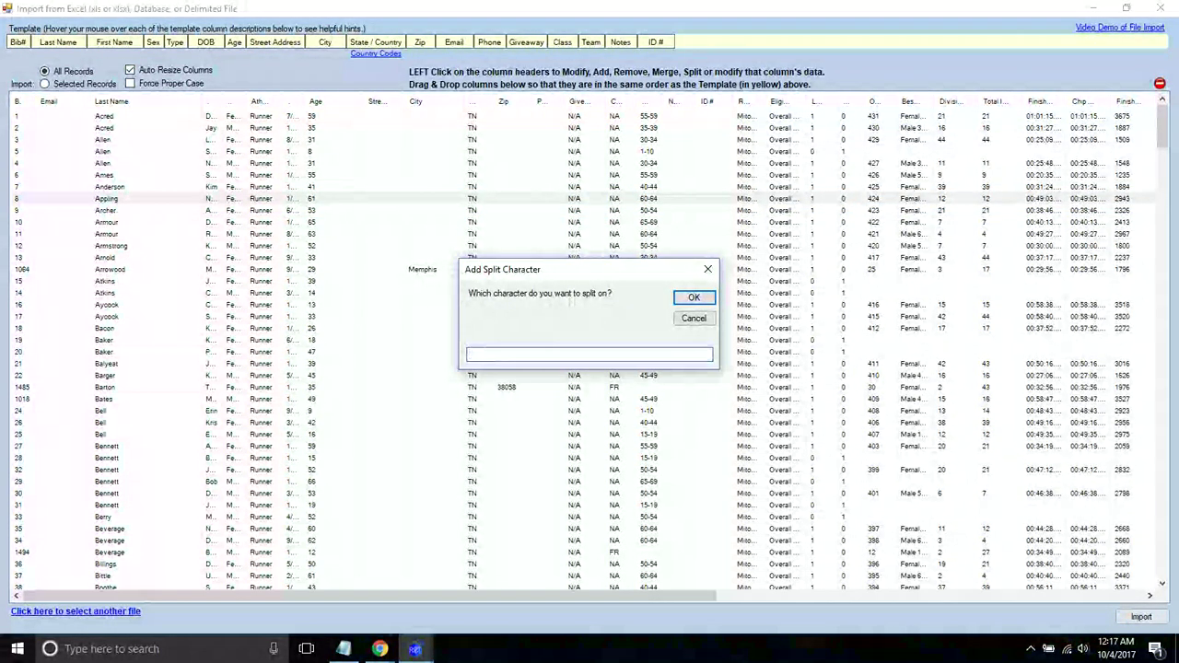
{"action": "type", "text": ","}
{"action": "left_click", "coordinate": [693, 318]}
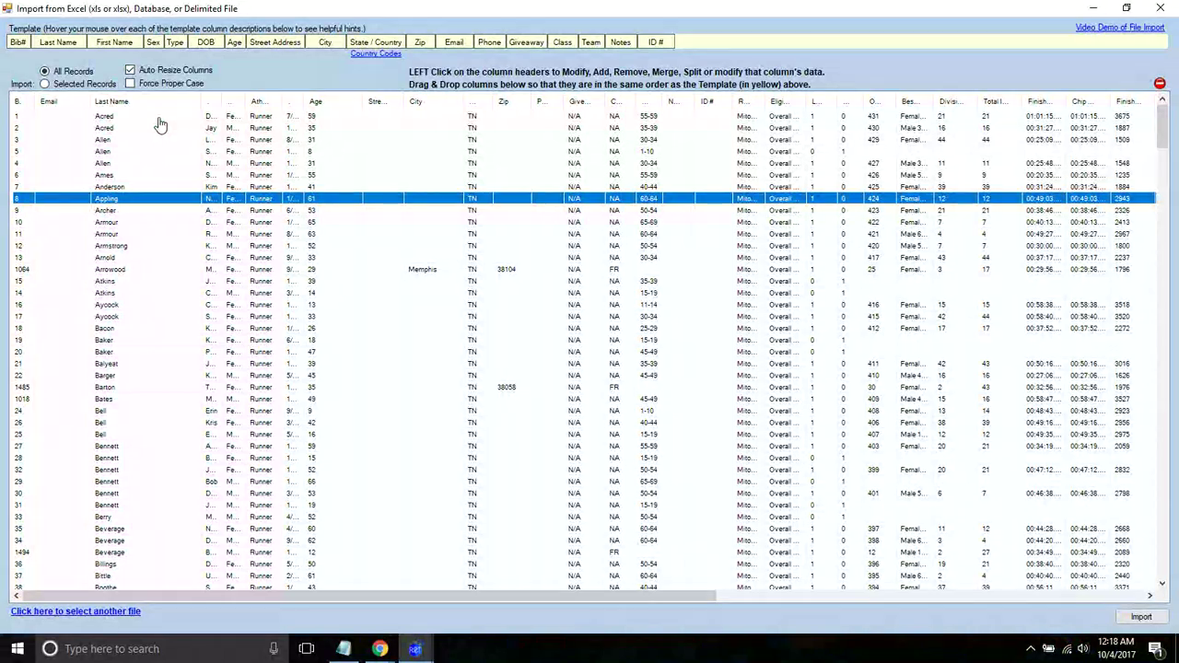
- Set the import to selected records only and move the Email column after City
{"action": "left_click", "coordinate": [19, 118]}
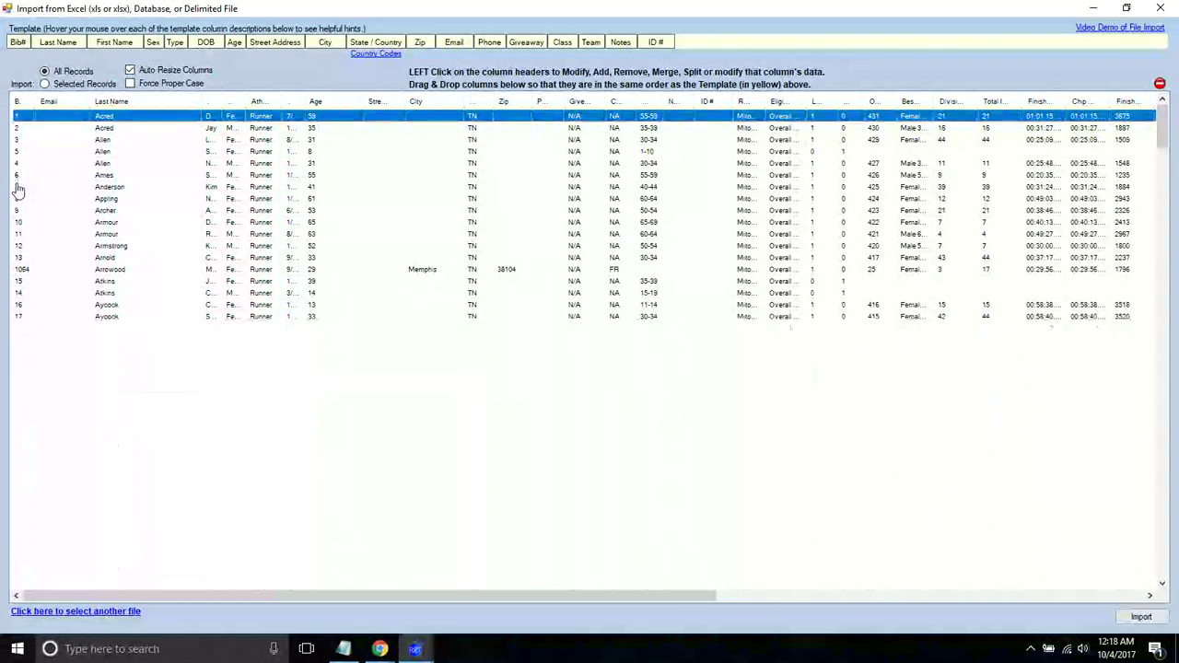
{"action": "left_click", "coordinate": [19, 187], "text": "shift"}
{"action": "right_click", "coordinate": [29, 188]}
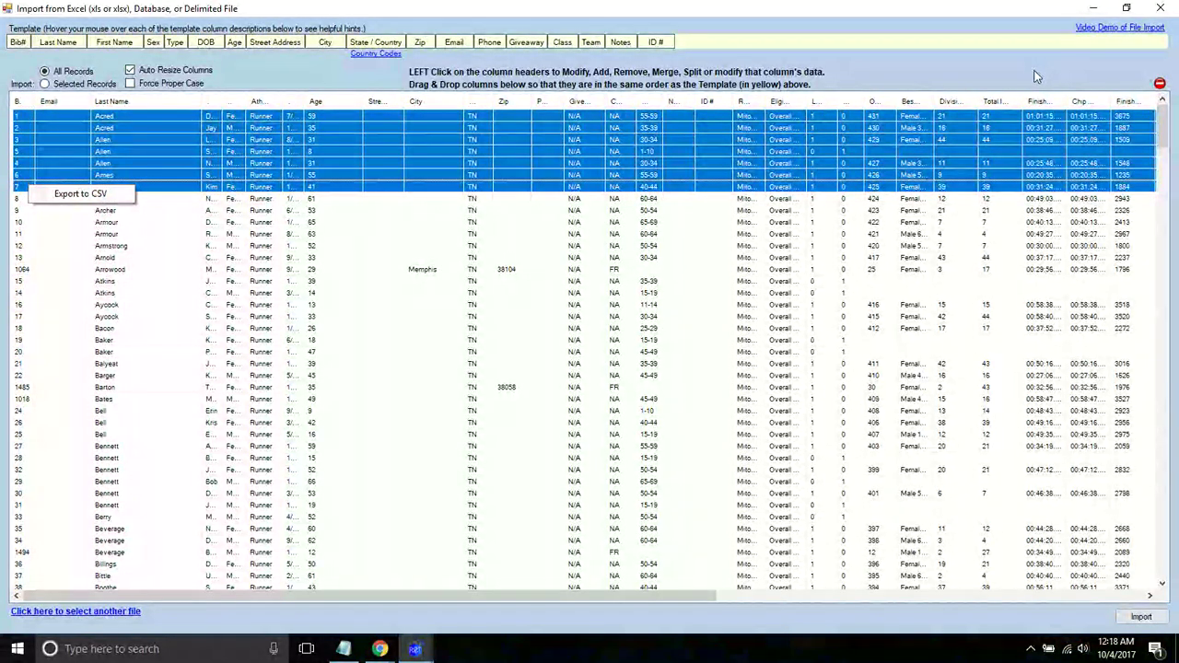
{"action": "left_click", "coordinate": [152, 198]}
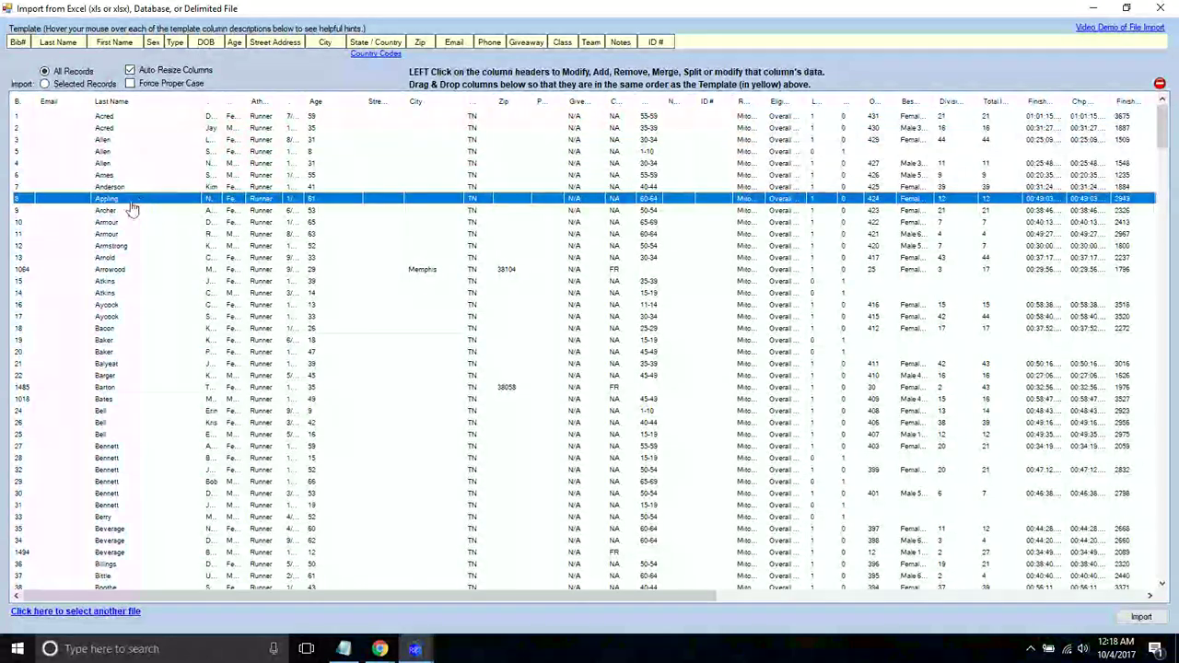
{"action": "left_click", "coordinate": [15, 117]}
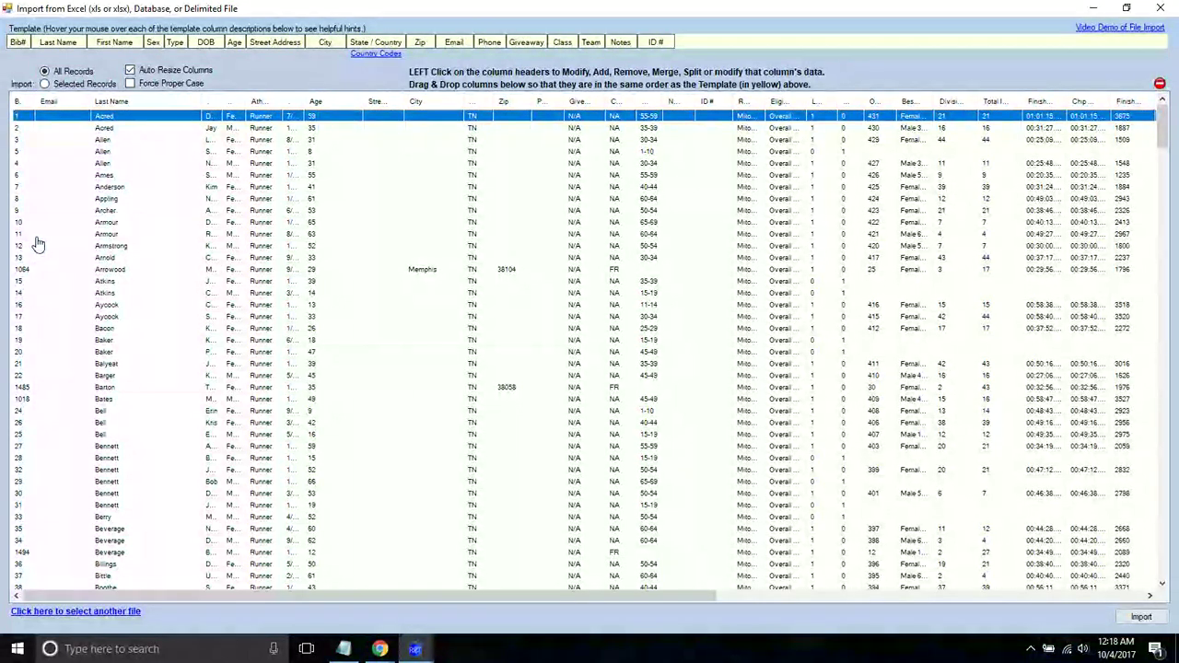
{"action": "left_click", "coordinate": [130, 108]}
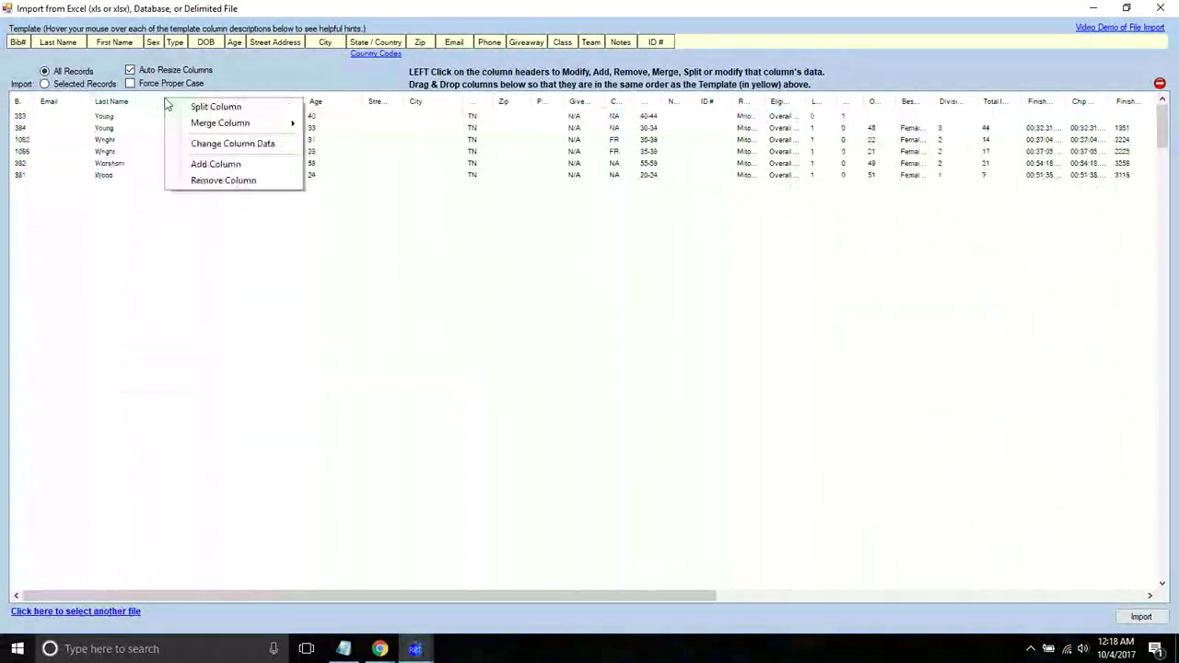
{"action": "left_click", "coordinate": [103, 103]}
{"action": "left_click", "coordinate": [18, 124]}
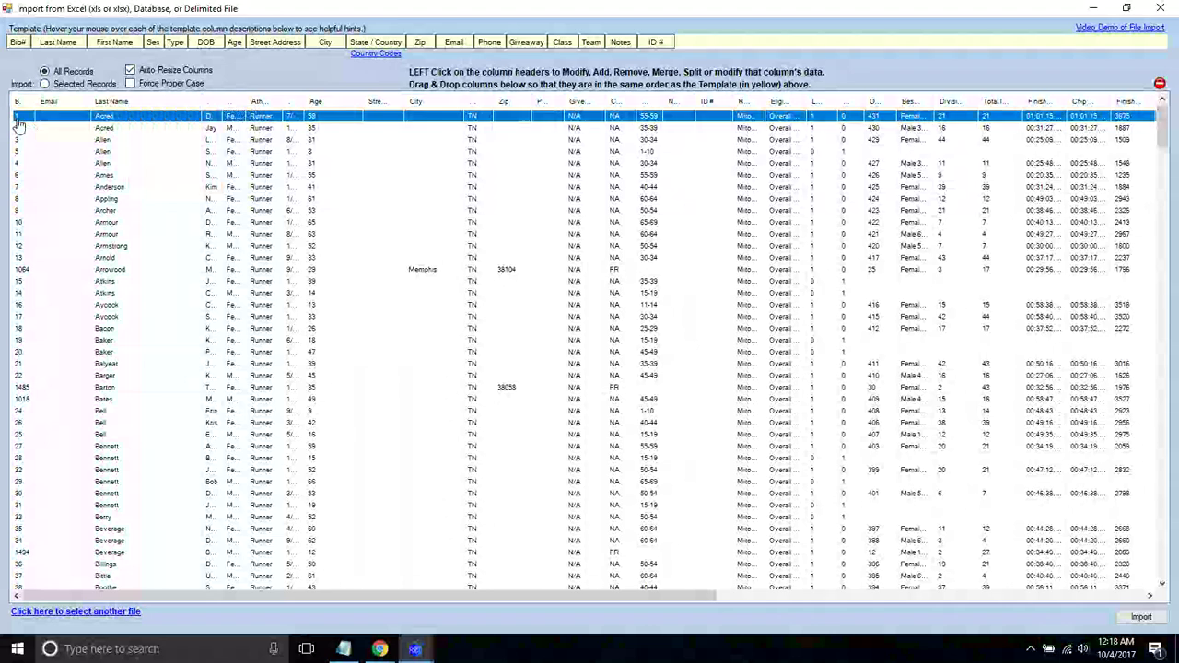
{"action": "left_click", "coordinate": [45, 84]}
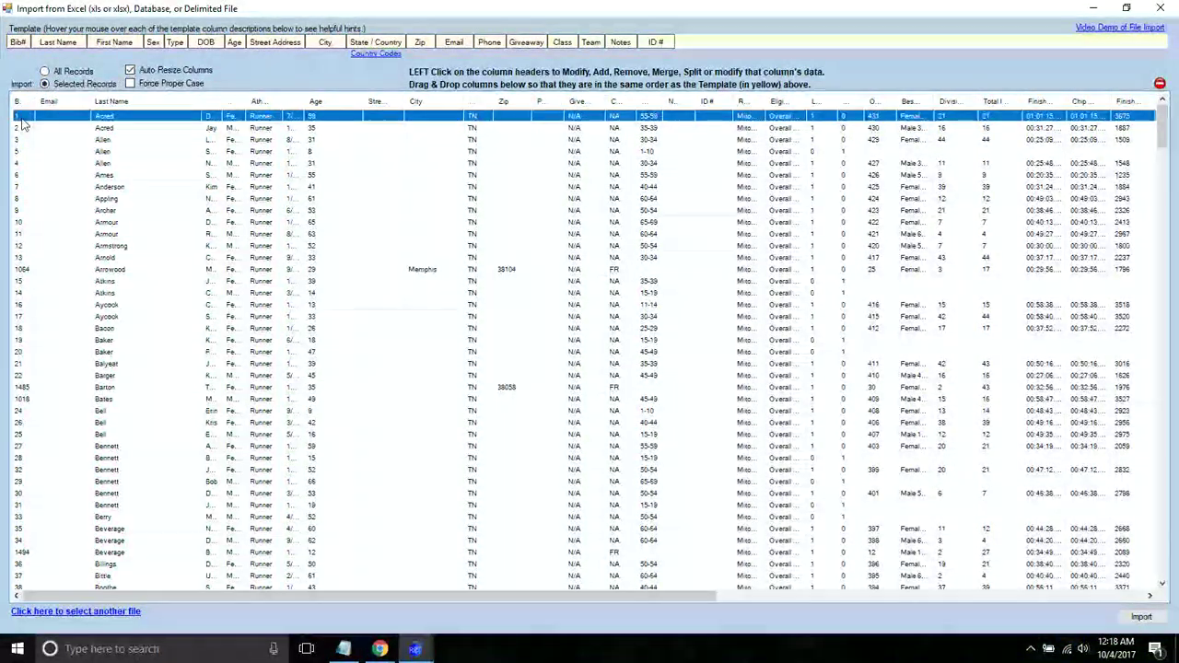
{"action": "left_click", "coordinate": [20, 377], "text": "shift"}
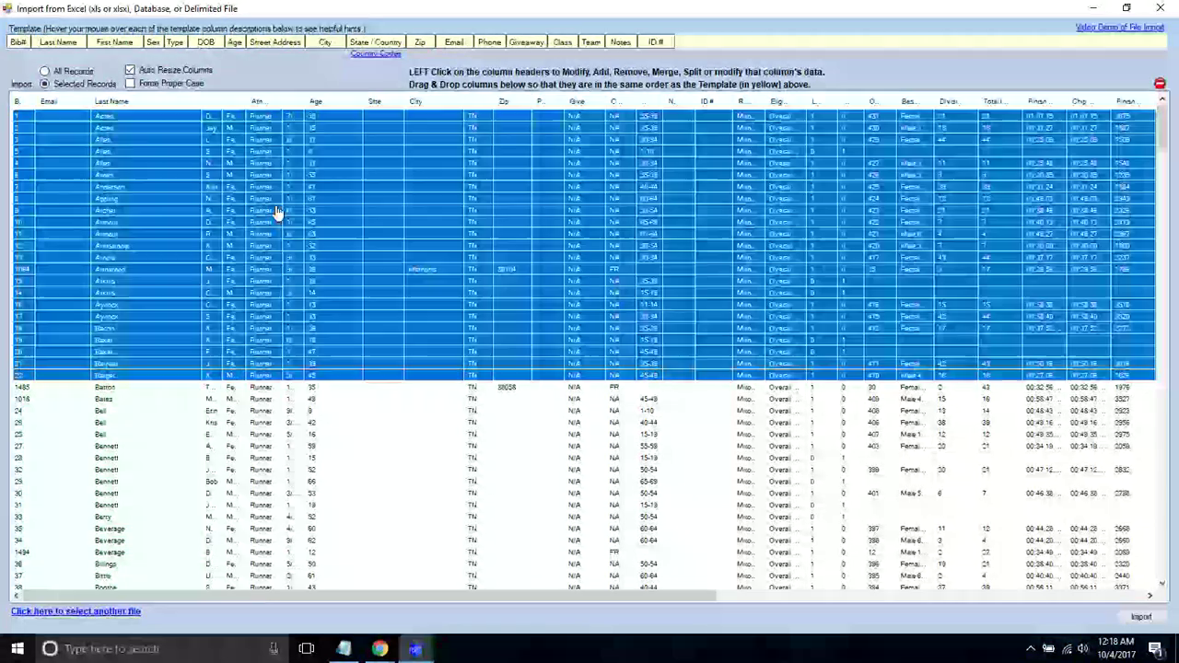
{"action": "left_click", "coordinate": [42, 176]}
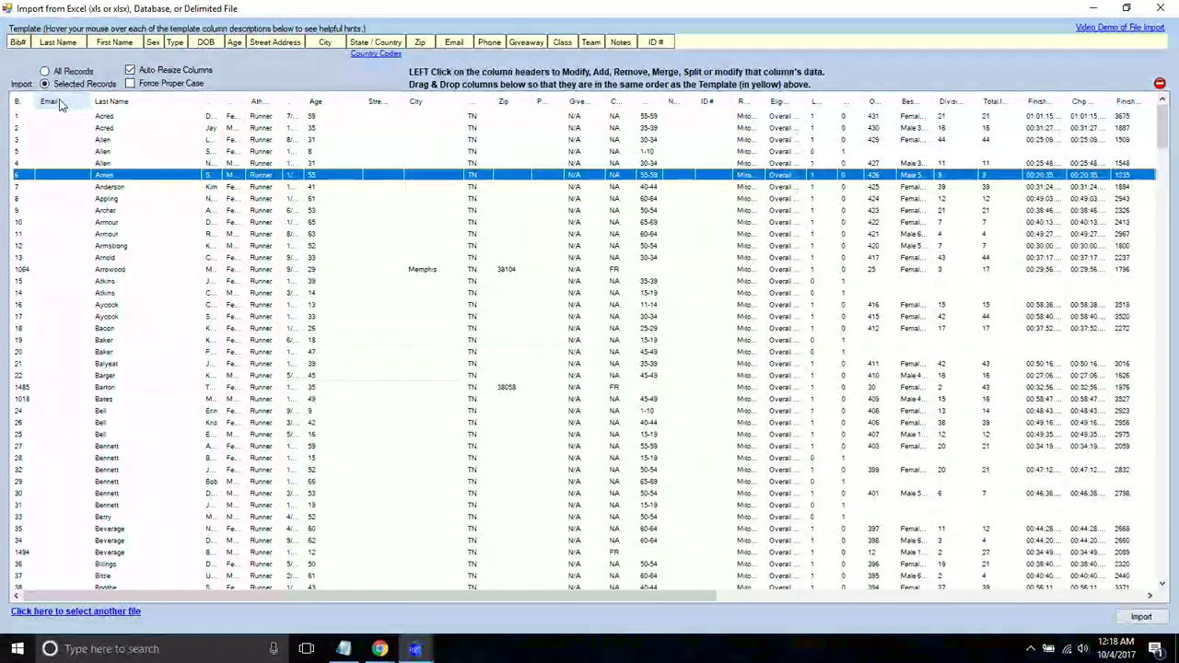
{"action": "left_click_drag", "start_coordinate": [59, 106], "coordinate": [432, 114]}
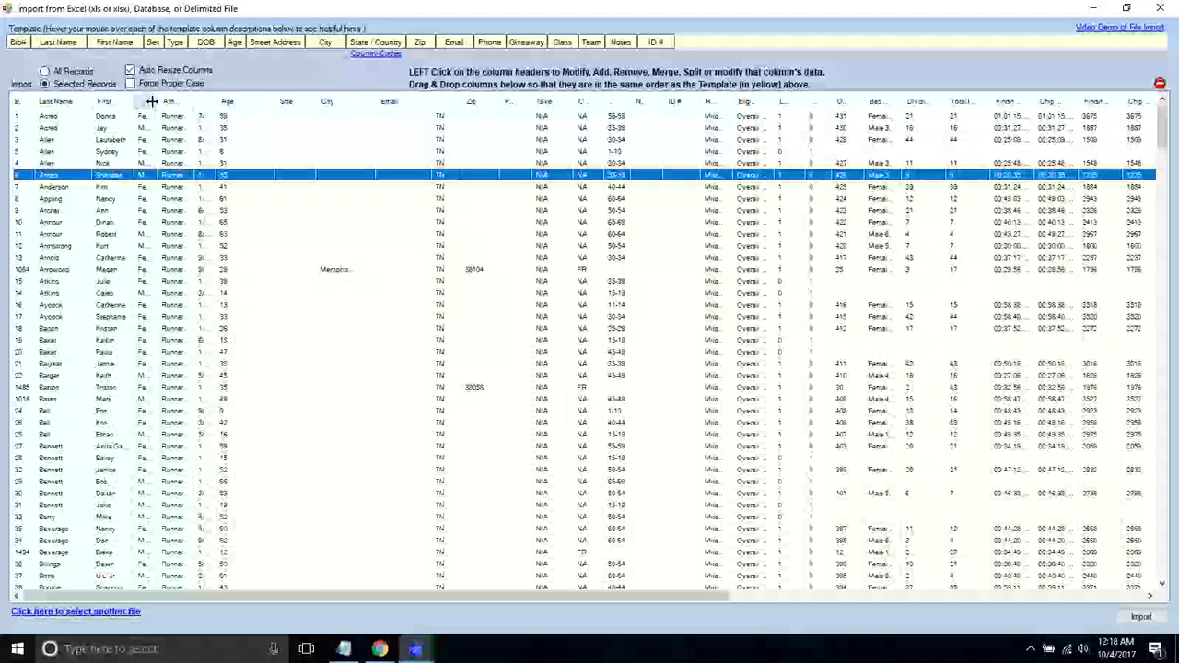
{"action": "left_click_drag", "start_coordinate": [152, 102], "coordinate": [140, 101]}
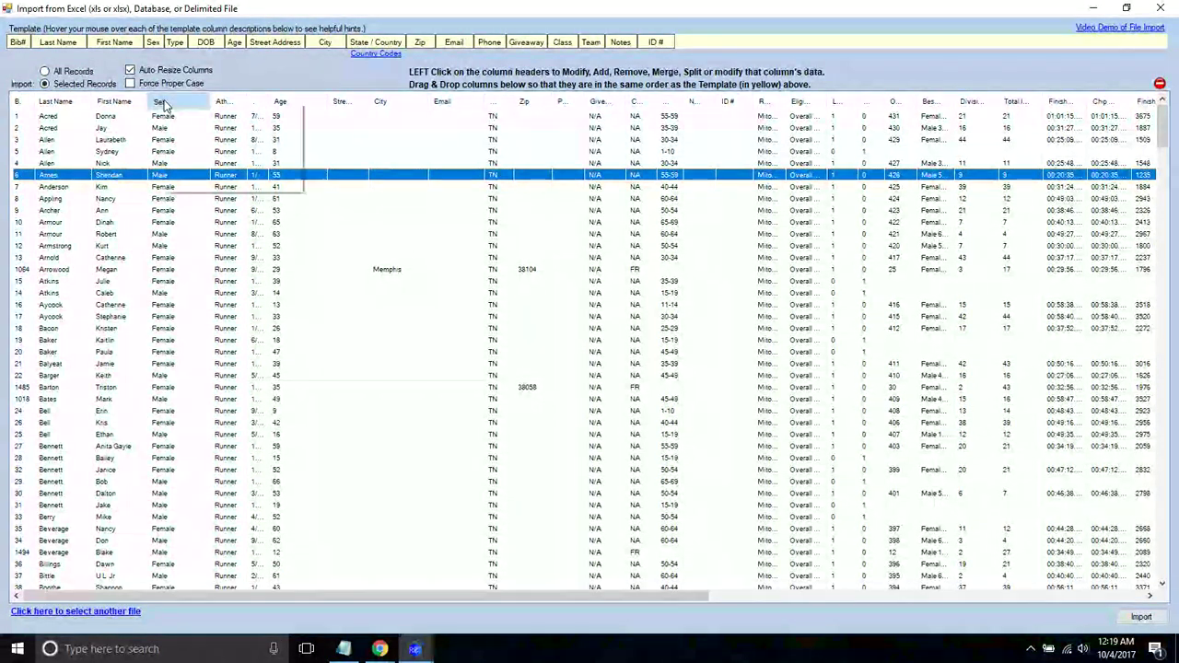
- Open Change Column Data for the Sex column and review the expected values F, M and Male
{"action": "left_click", "coordinate": [165, 106]}
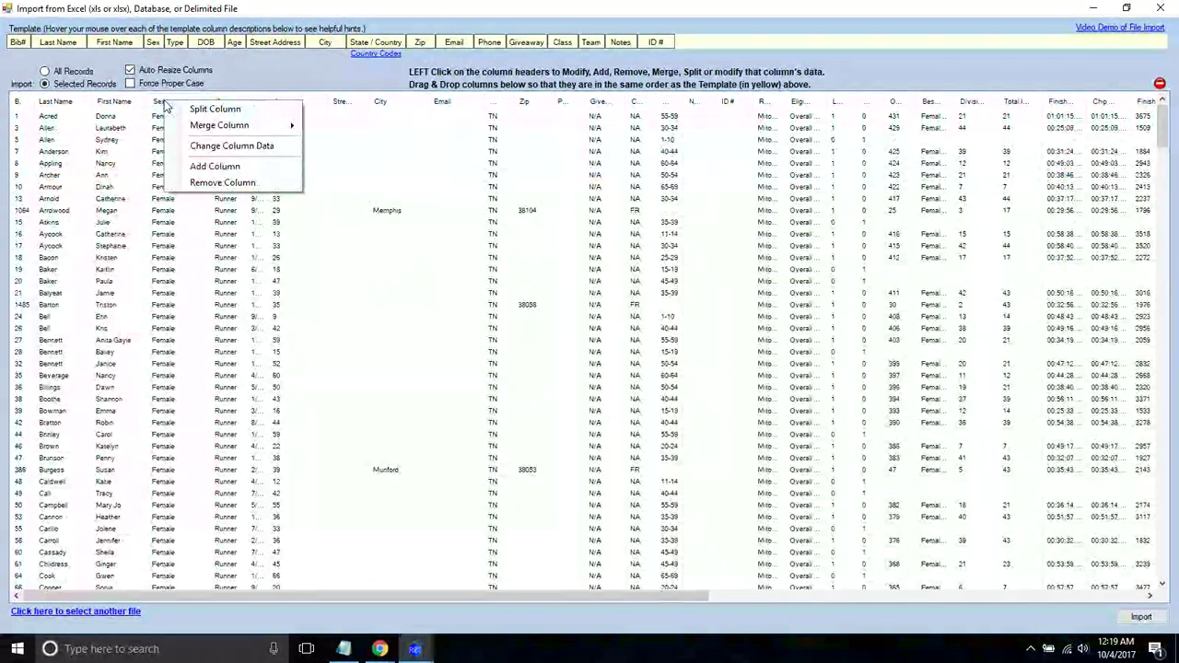
{"action": "left_click", "coordinate": [205, 147]}
{"action": "left_click", "coordinate": [436, 310]}
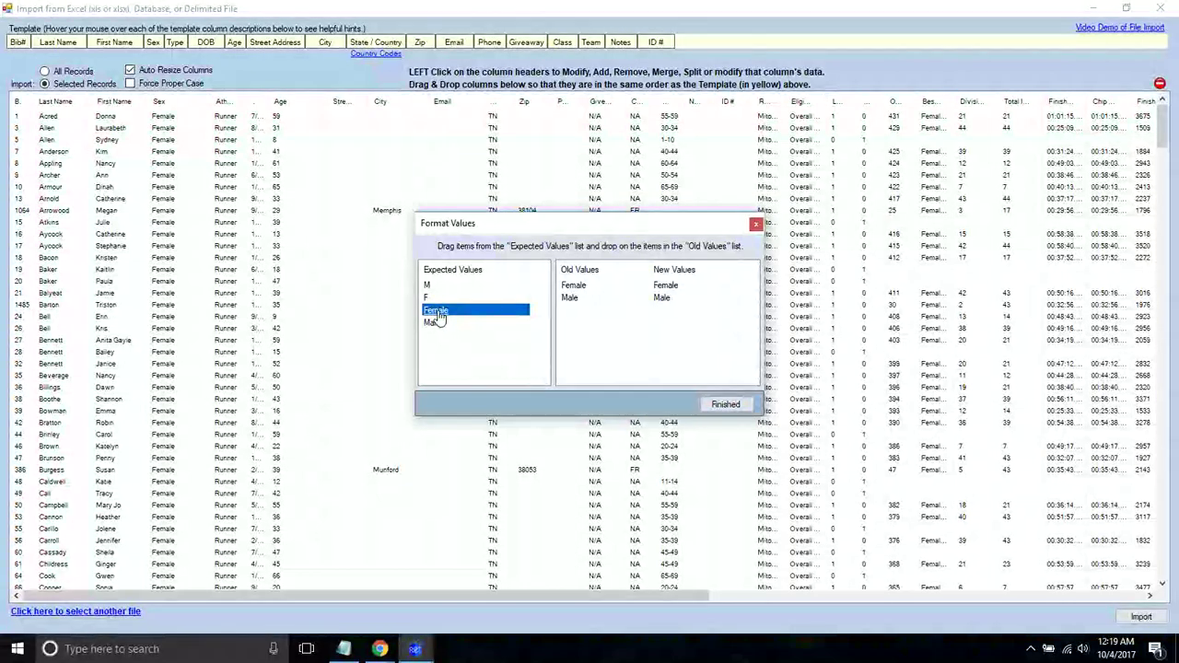
{"action": "left_click", "coordinate": [431, 298]}
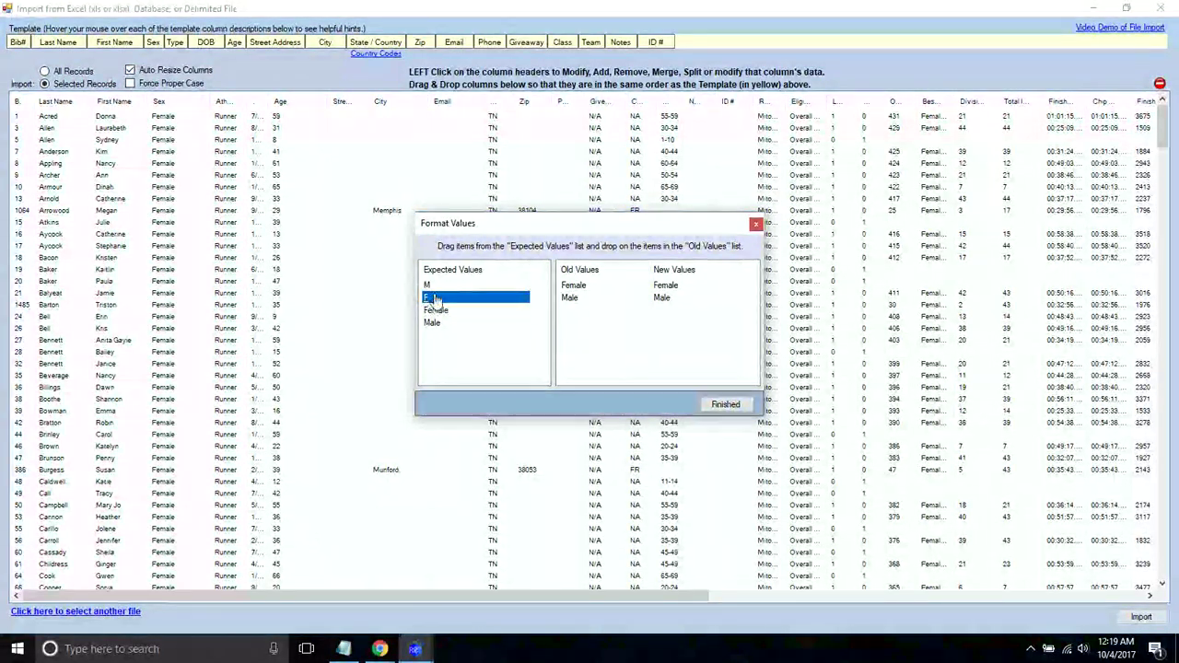
{"action": "left_click", "coordinate": [439, 286]}
{"action": "key", "text": "Down"}
{"action": "key", "text": "Down"}
{"action": "key", "text": "Down"}
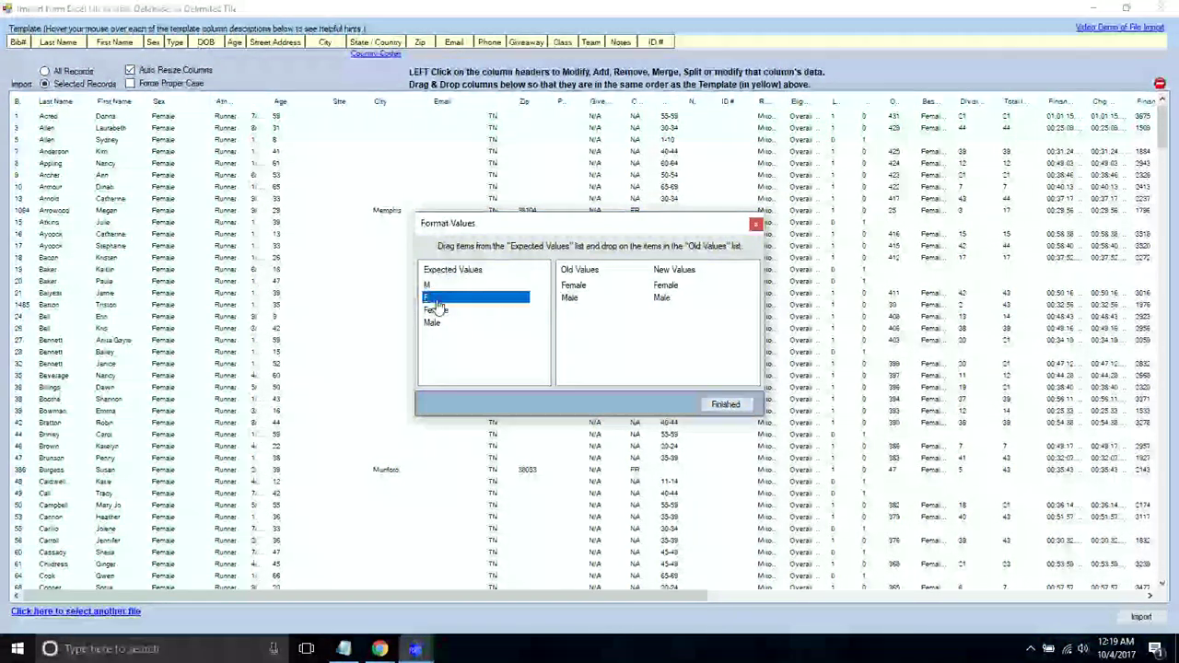
{"action": "key", "text": "Up"}
{"action": "key", "text": "Up"}
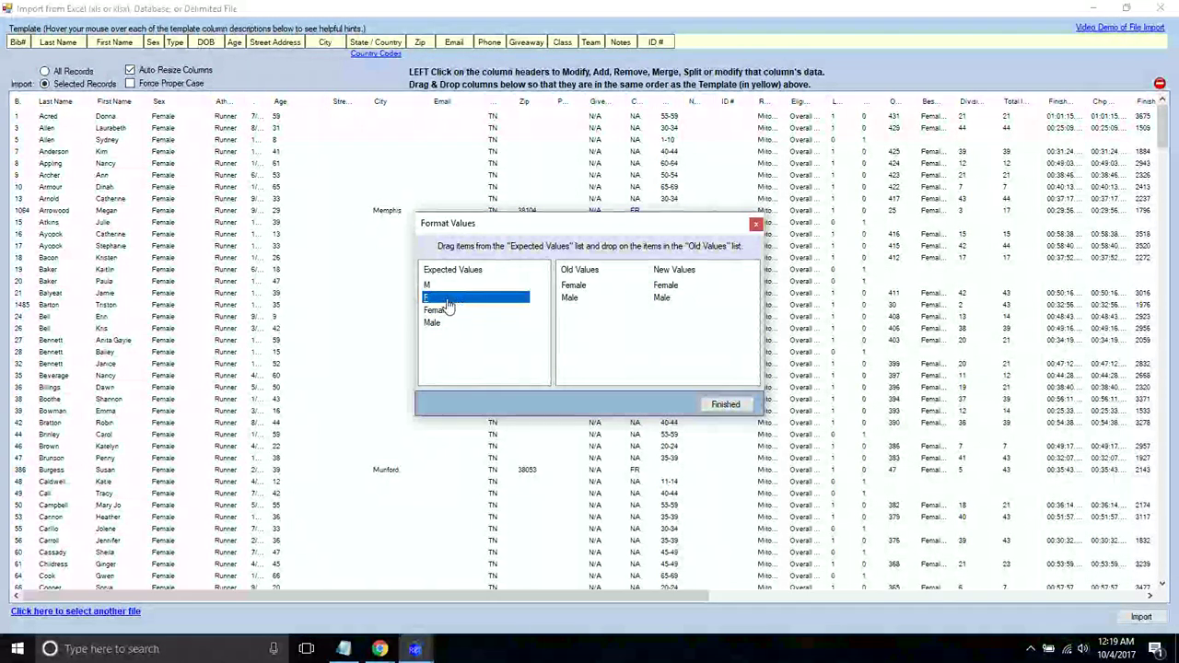
- Map Female to F, finish the conversion, and narrow the Sex and Type columns
{"action": "left_click_drag", "start_coordinate": [439, 302], "coordinate": [573, 288]}
{"action": "left_click", "coordinate": [531, 297]}
{"action": "key", "text": "Down"}
{"action": "key", "text": "Down"}
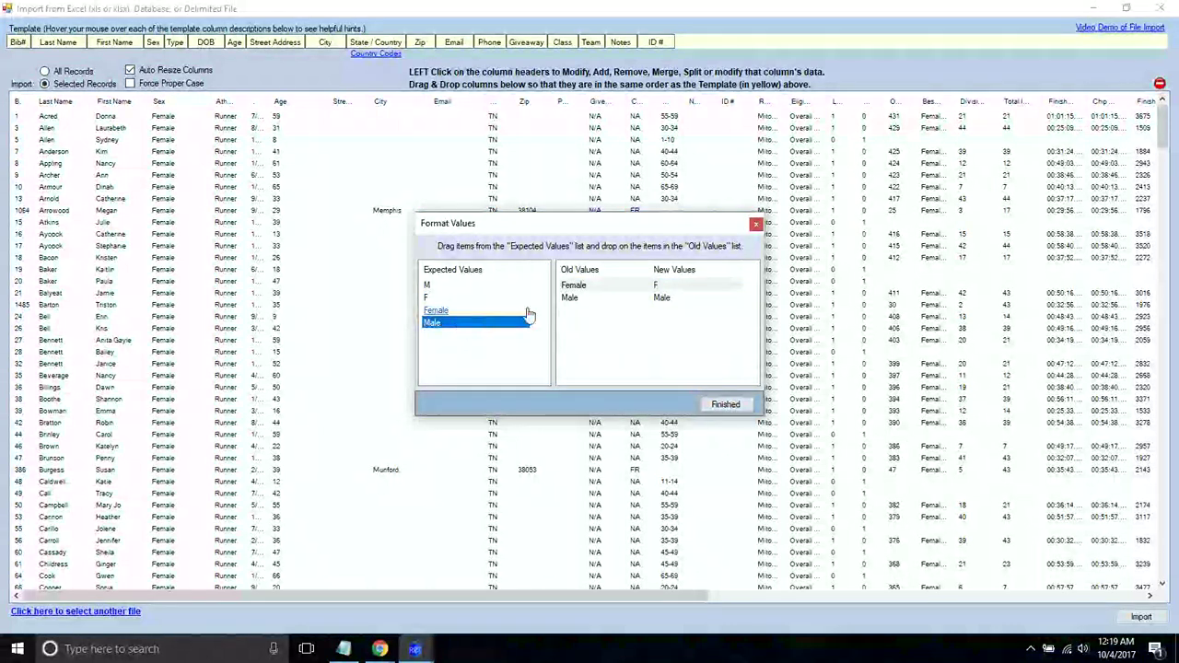
{"action": "left_click", "coordinate": [608, 289]}
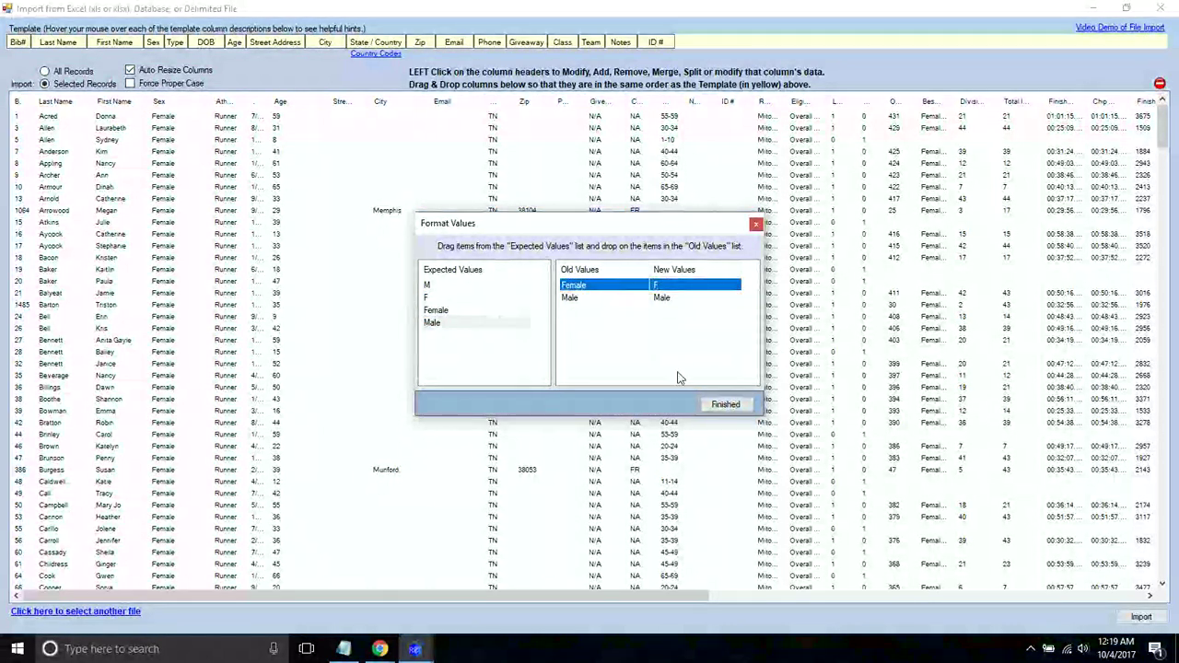
{"action": "left_click", "coordinate": [726, 404]}
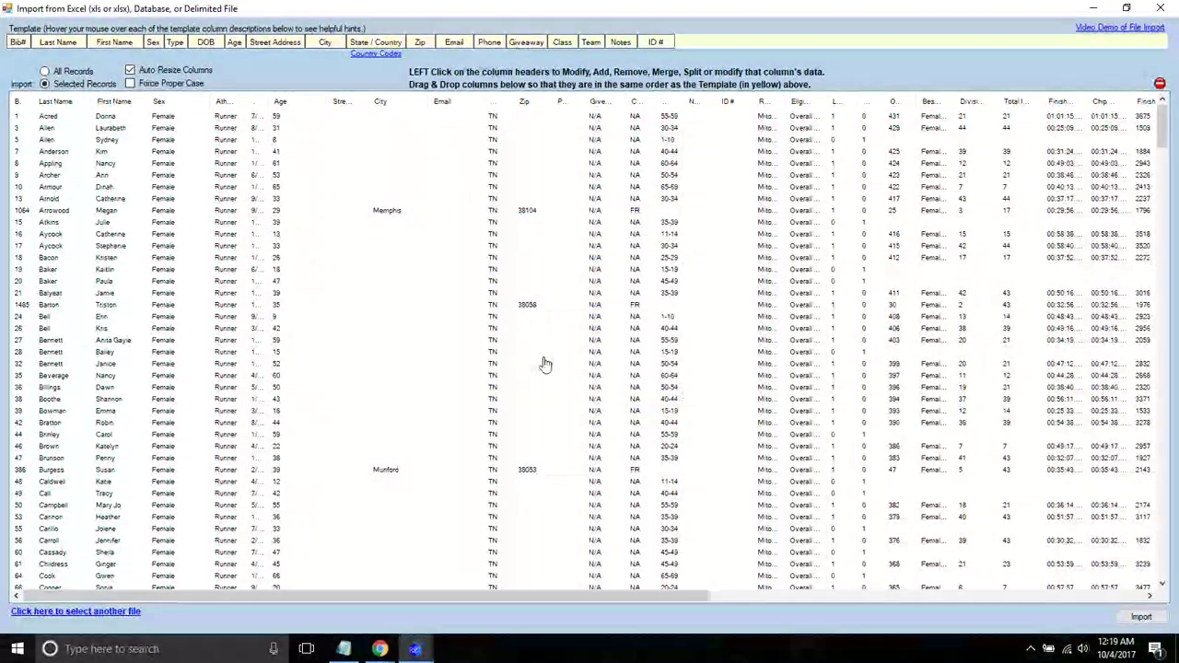
{"action": "left_click", "coordinate": [167, 140]}
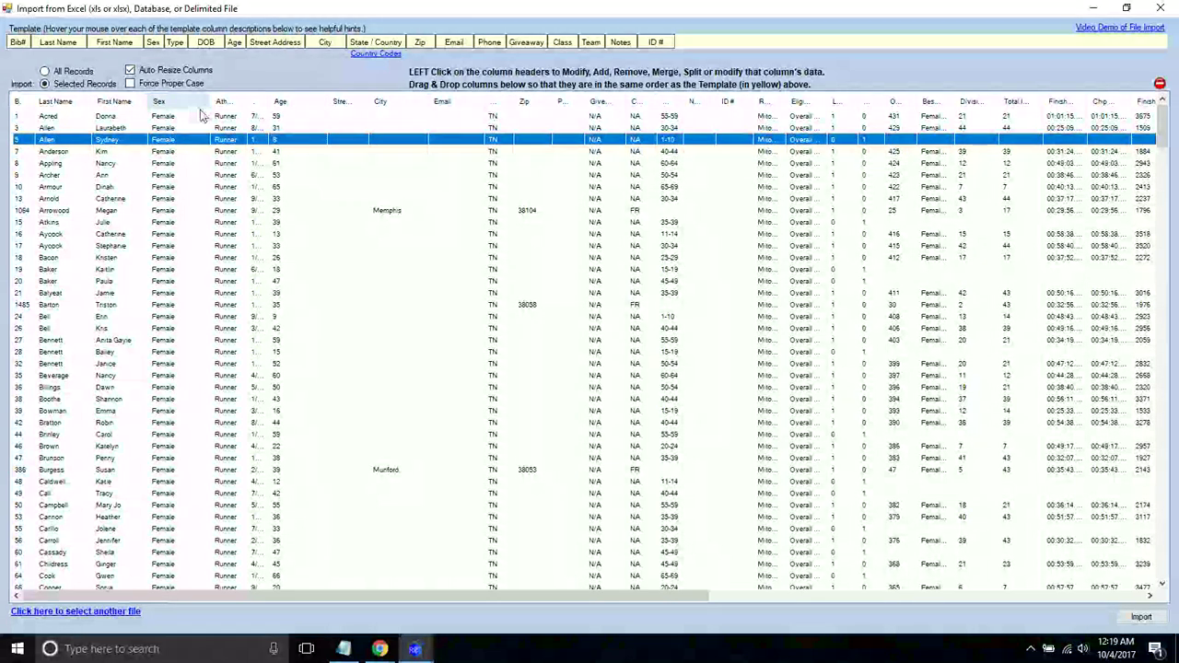
{"action": "left_click_drag", "start_coordinate": [213, 102], "coordinate": [193, 104]}
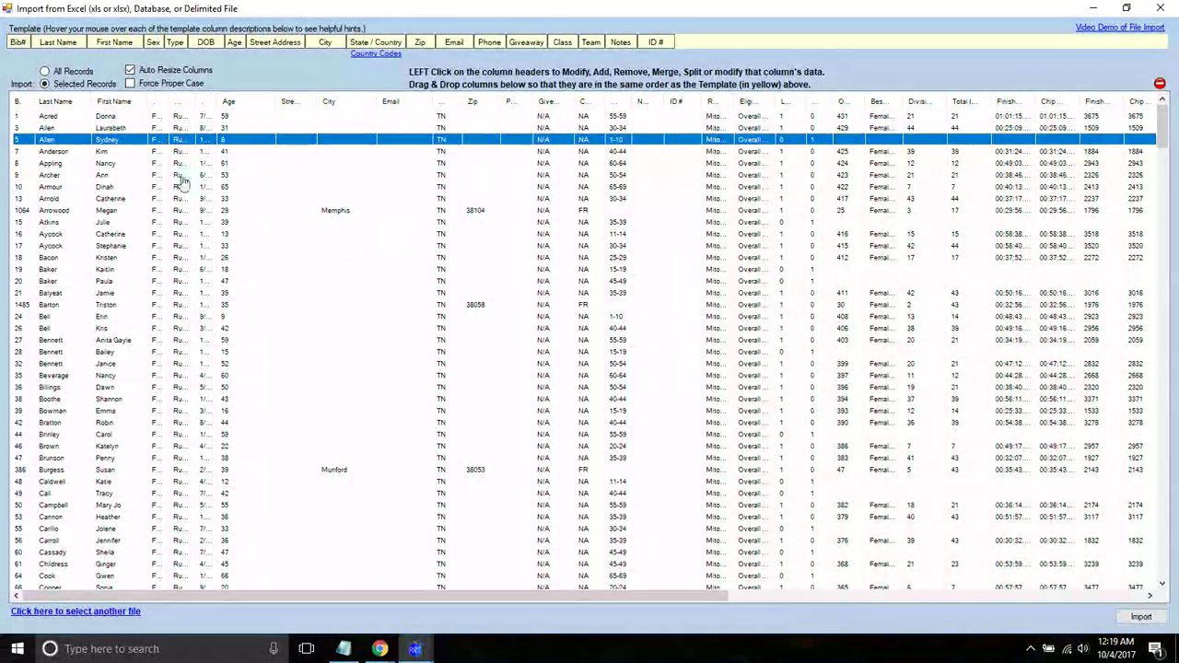
- Import all records into Mito What 5K, close the Import window, and show the Import file-type choices
{"action": "left_click", "coordinate": [1142, 617]}
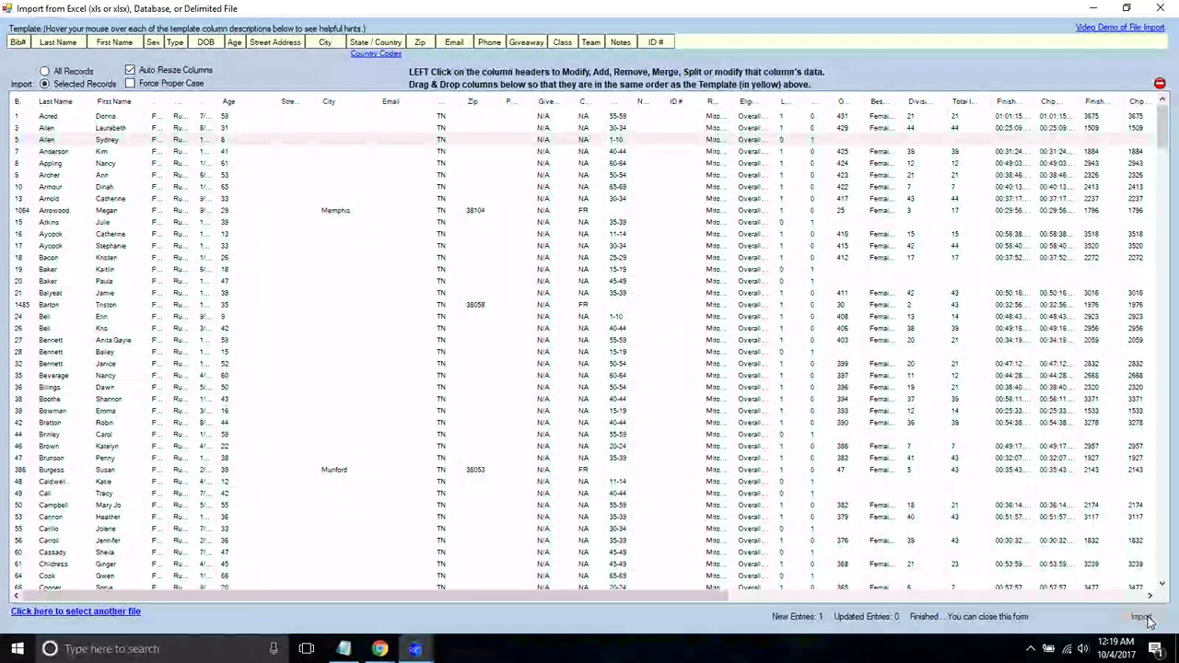
{"action": "left_click", "coordinate": [45, 71]}
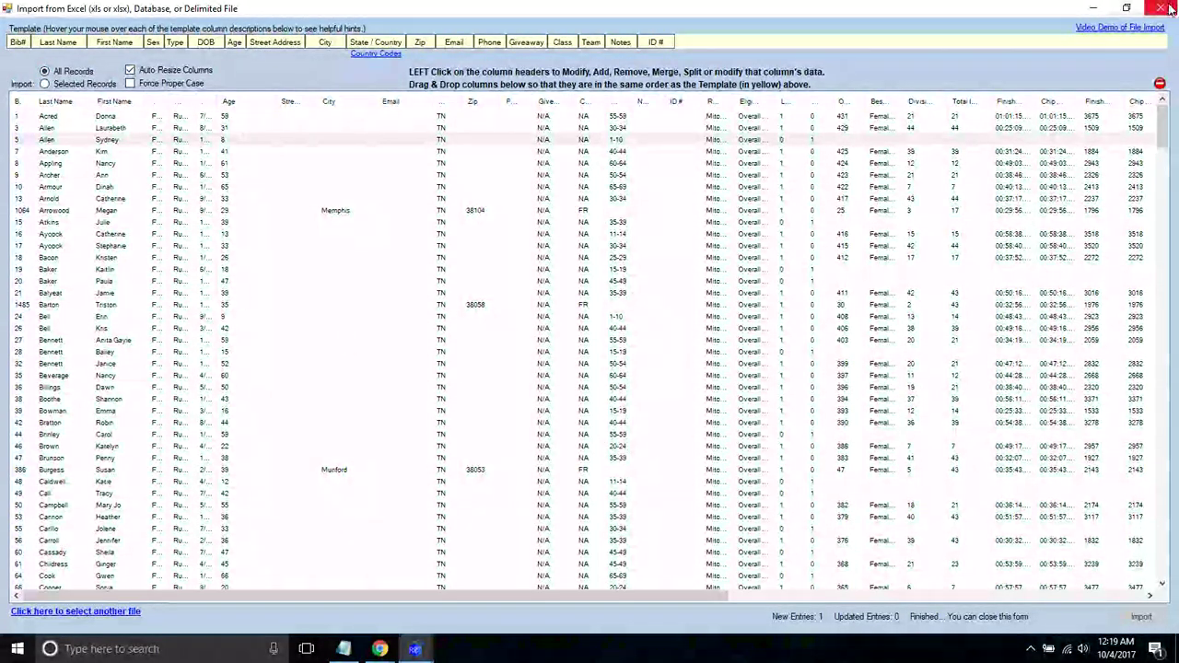
{"action": "left_click", "coordinate": [1161, 7]}
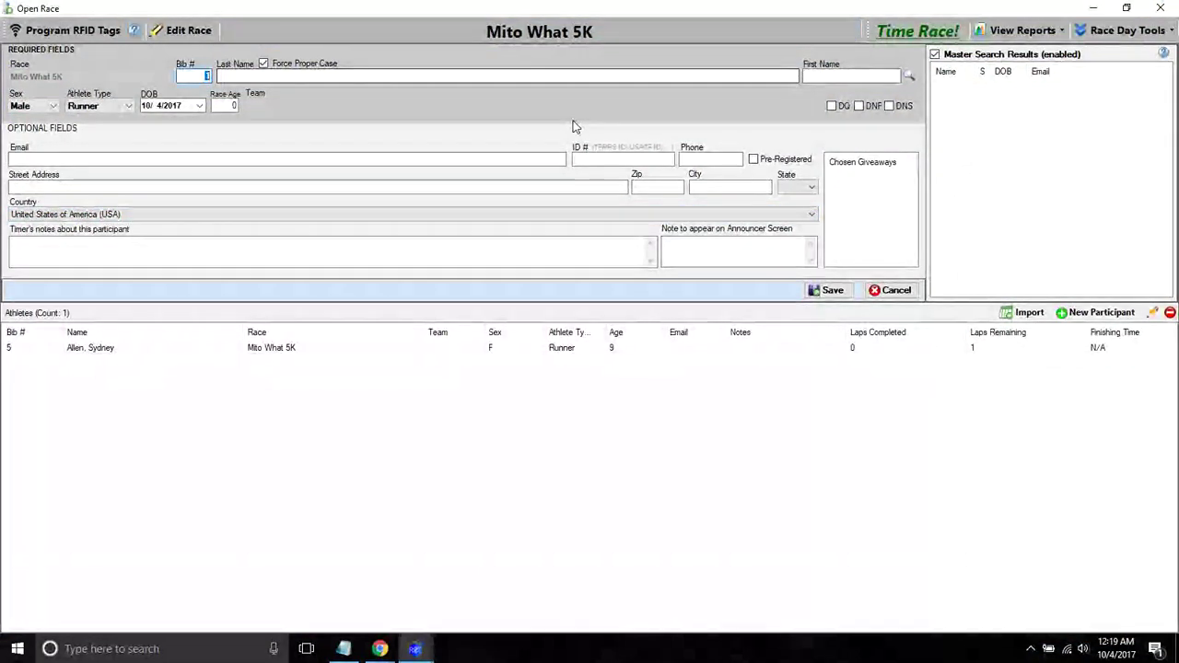
{"action": "left_click", "coordinate": [1022, 312]}
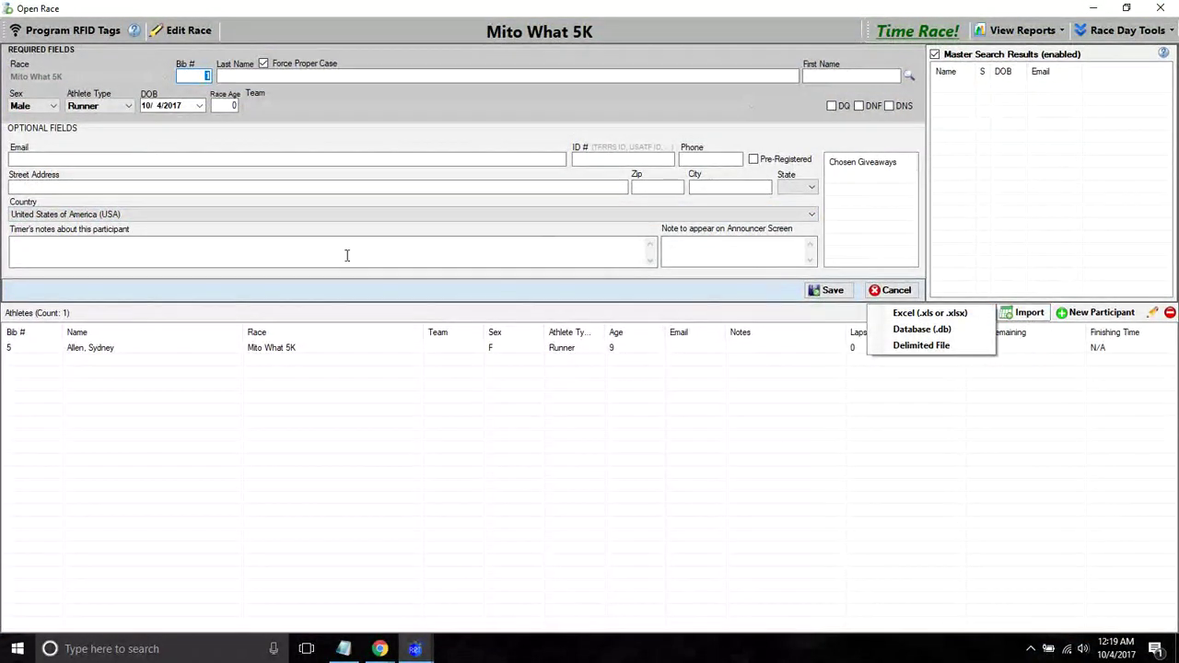
- Load MitoWhatParticipants as a comma-delimited file, treating its first row as column headers
{"action": "left_click", "coordinate": [916, 343]}
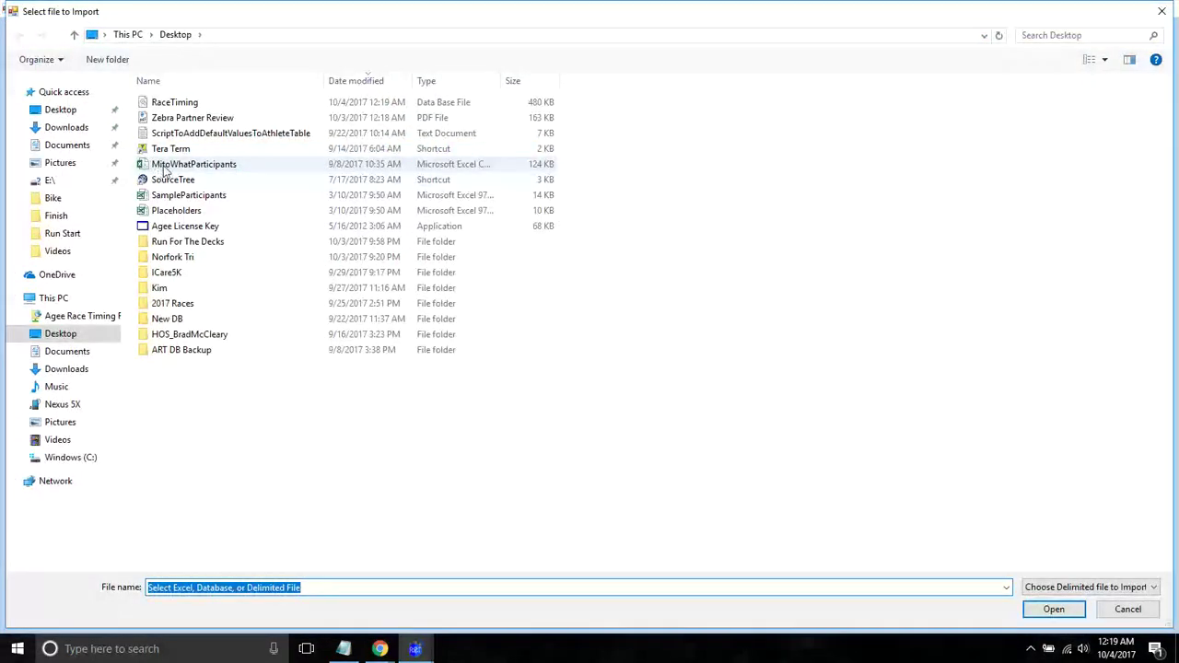
{"action": "double_click", "coordinate": [164, 165]}
{"action": "type", "text": ","}
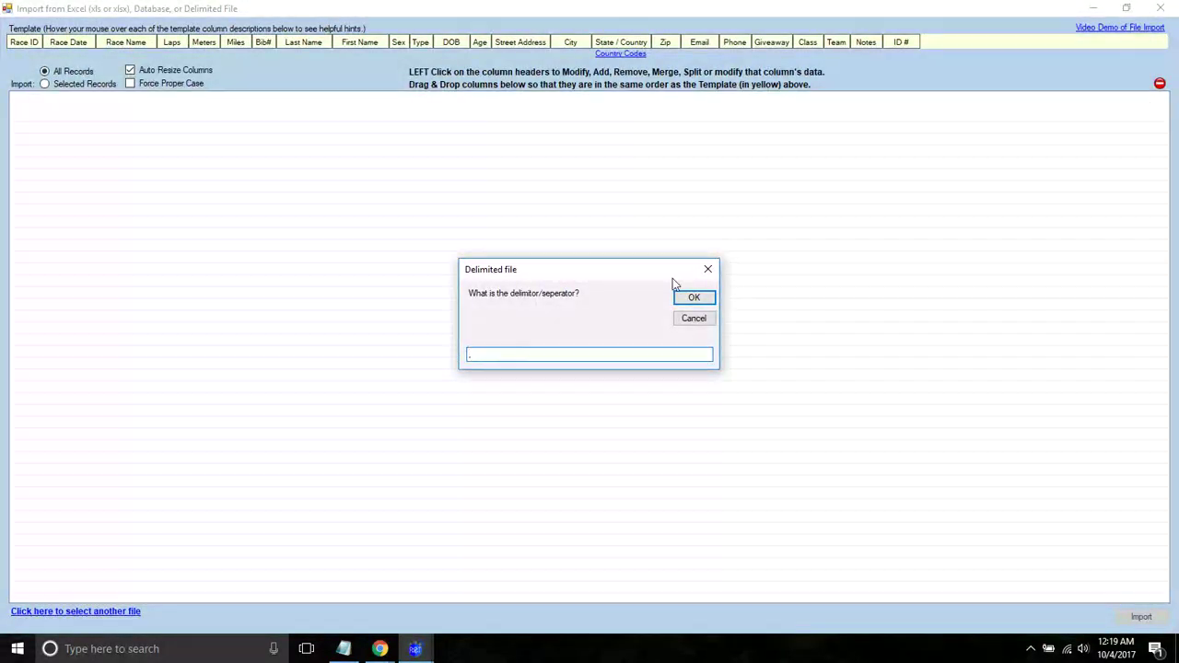
{"action": "left_click", "coordinate": [693, 298]}
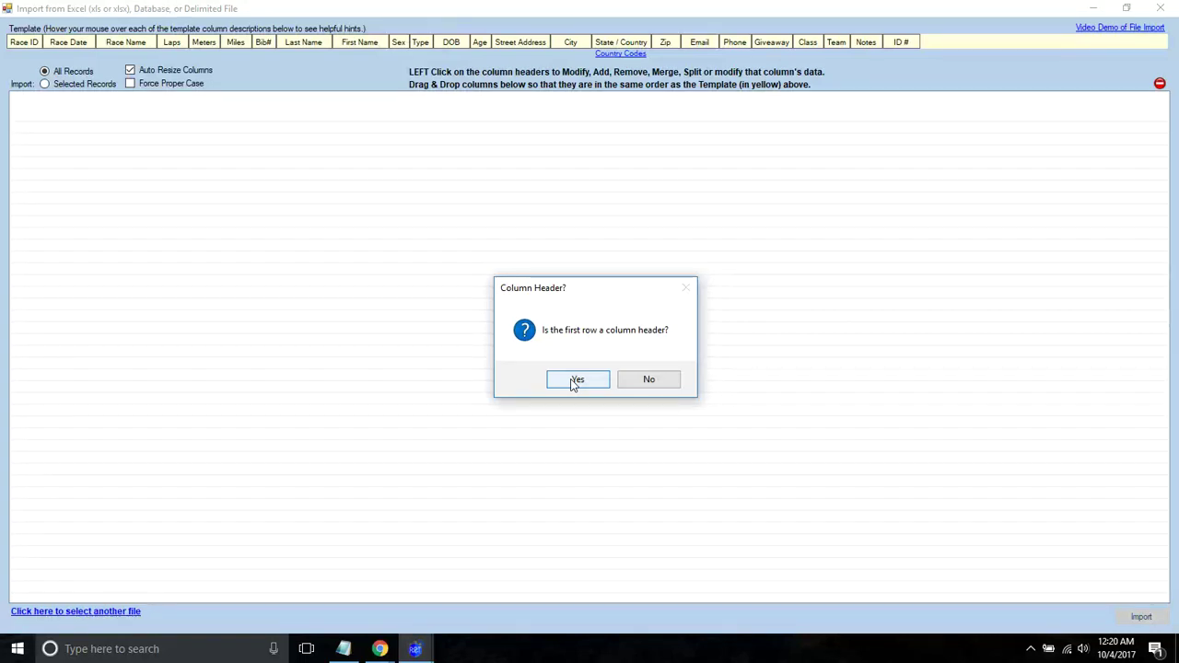
{"action": "left_click", "coordinate": [573, 382]}
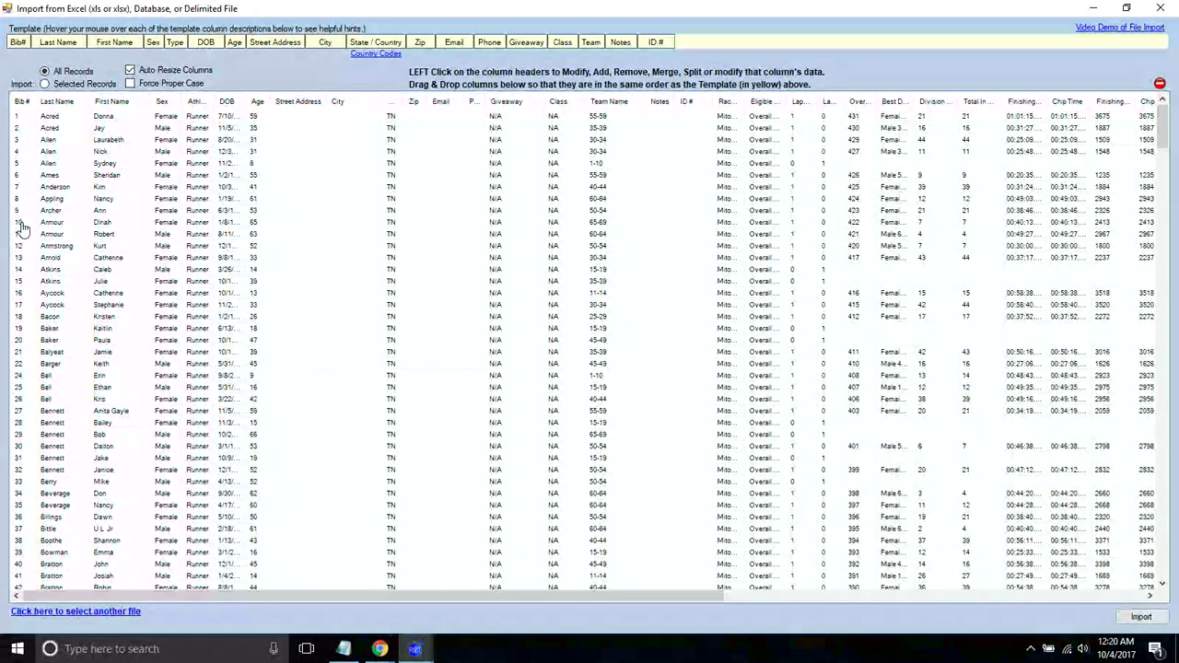
- Import the 430 previewed participants so Mito What 5K holds 431 athletes, then close the window
{"action": "left_click", "coordinate": [66, 260]}
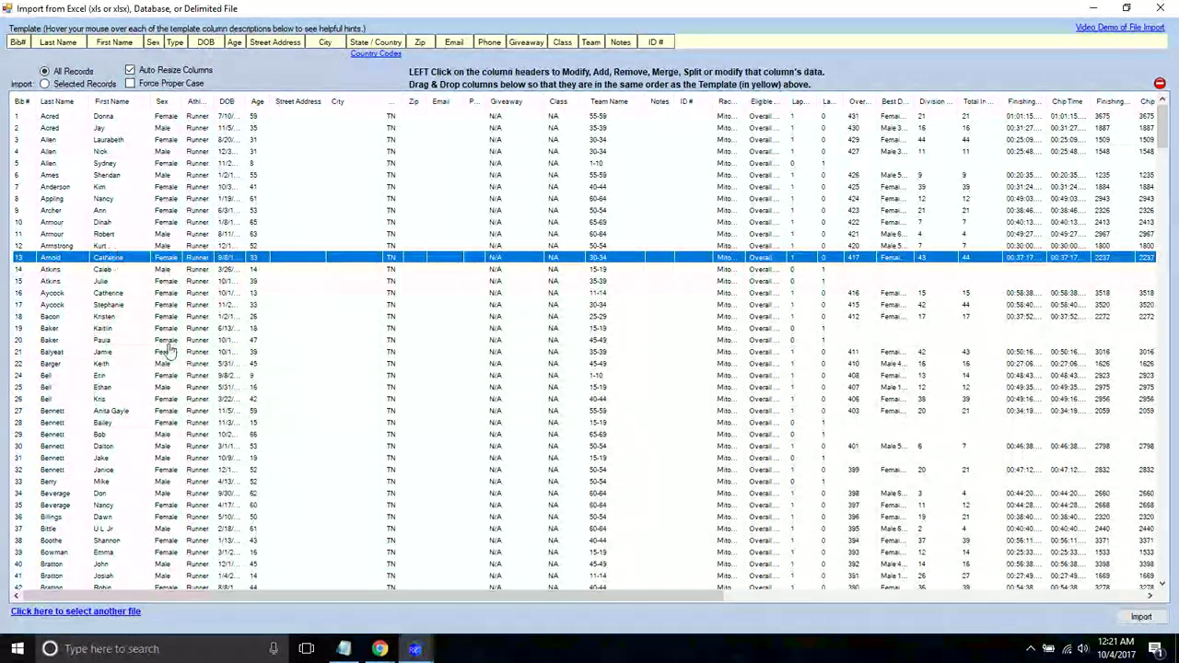
{"action": "left_click", "coordinate": [1141, 617]}
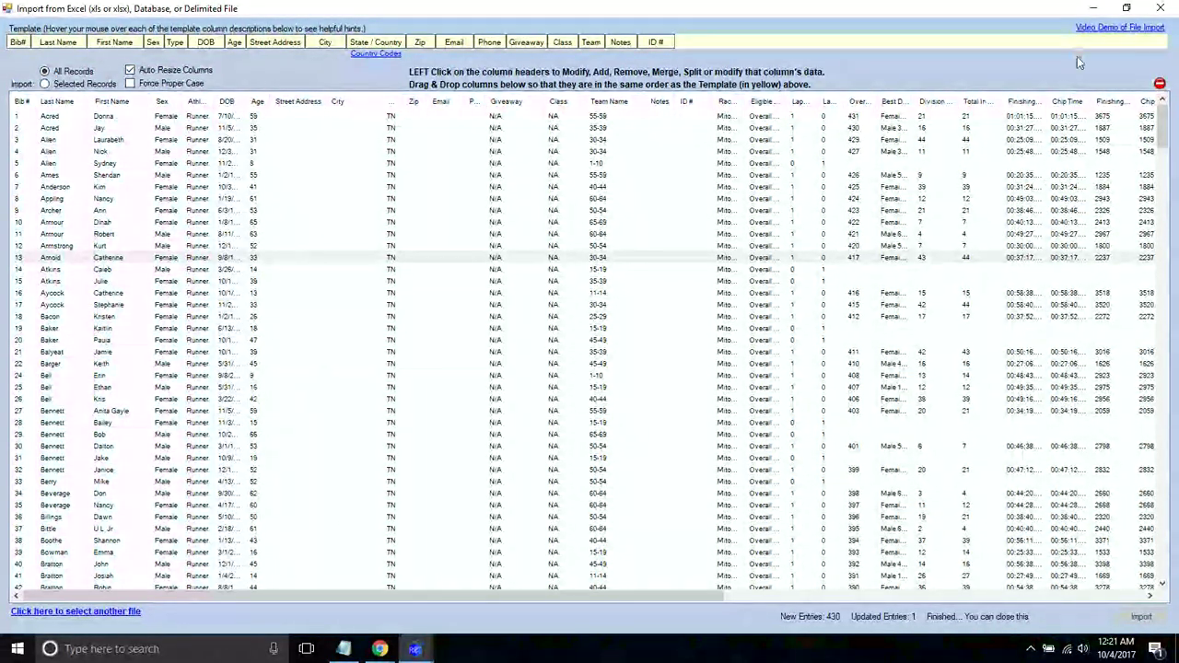
{"action": "left_click", "coordinate": [1159, 8]}
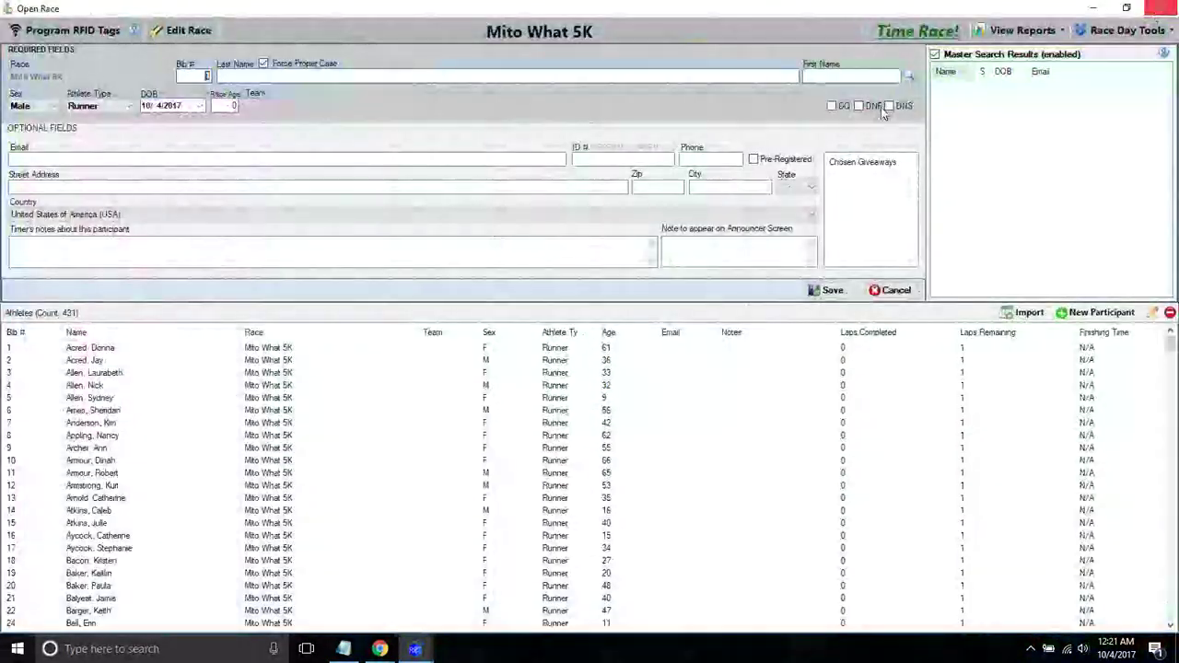
- Scroll through the 431-athlete list and bring up the View Reports list
{"action": "left_click", "coordinate": [459, 398]}
{"action": "left_click_drag", "start_coordinate": [1169, 345], "coordinate": [1142, 358]}
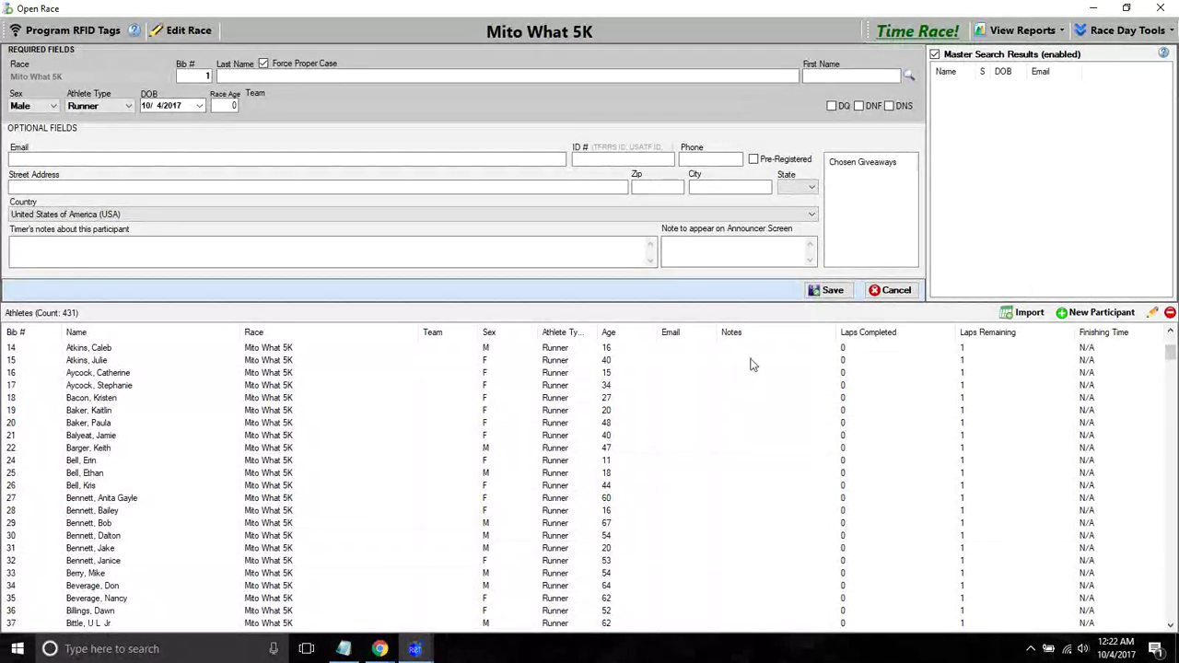
{"action": "left_click", "coordinate": [1038, 28]}
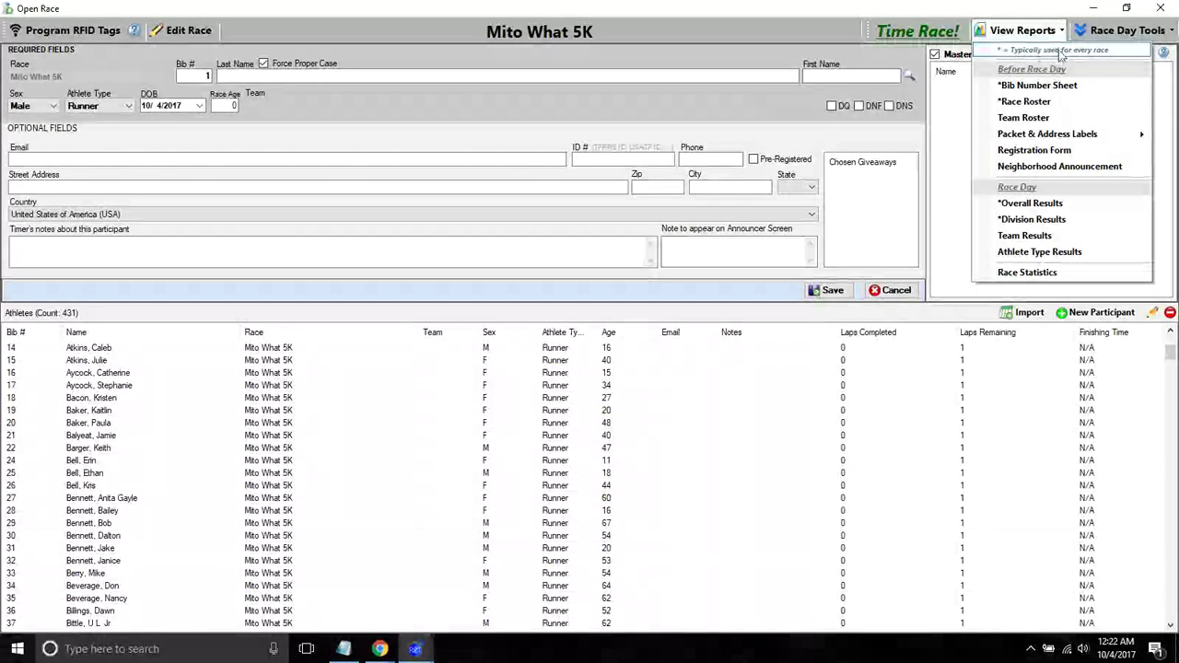
- Open the Bib Number Sheet in Print Layout and refresh it with 200 slots
{"action": "left_click", "coordinate": [1010, 87]}
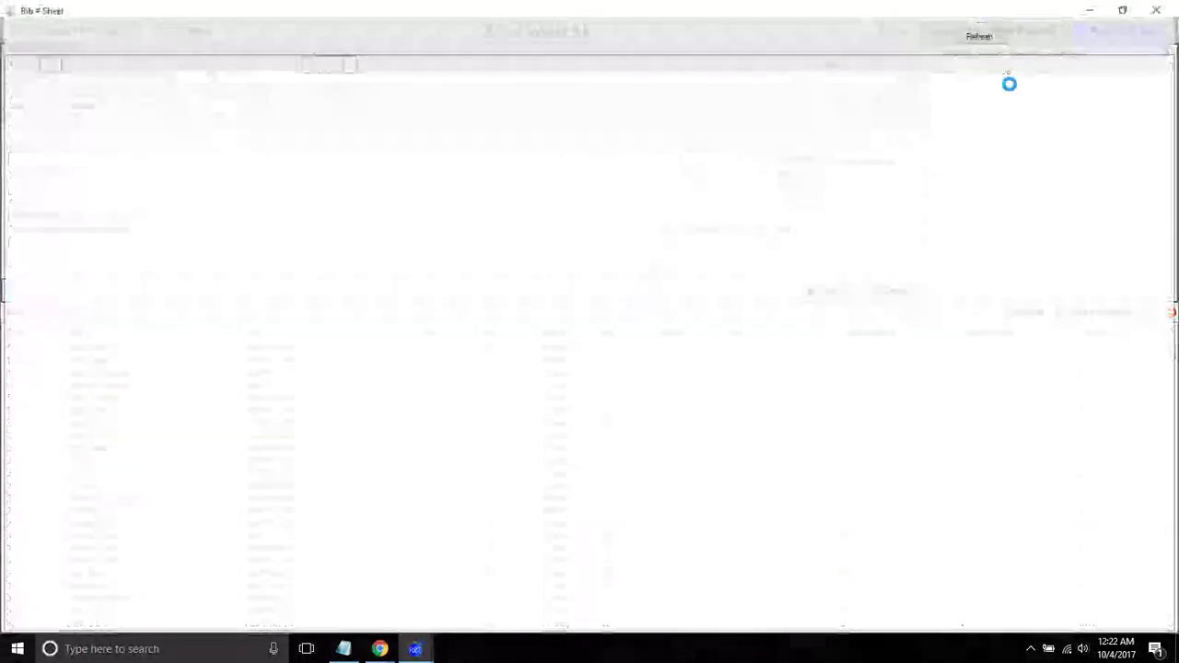
{"action": "left_click", "coordinate": [200, 62]}
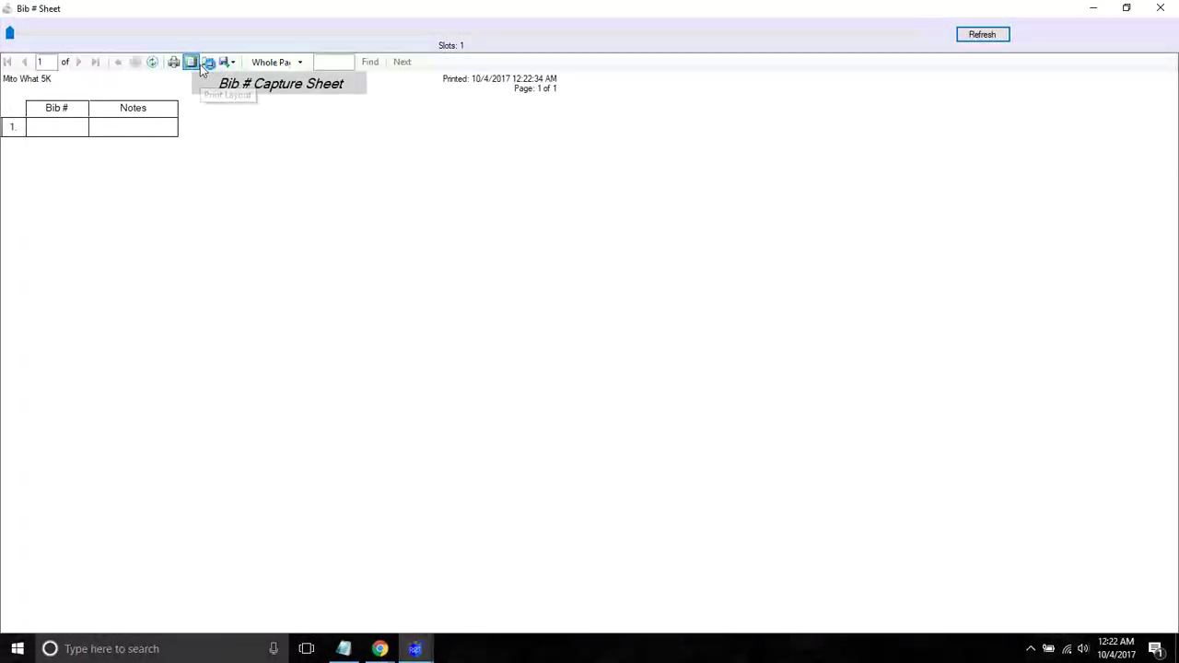
{"action": "left_click_drag", "start_coordinate": [96, 35], "coordinate": [169, 39]}
{"action": "left_click_drag", "start_coordinate": [183, 34], "coordinate": [189, 34]}
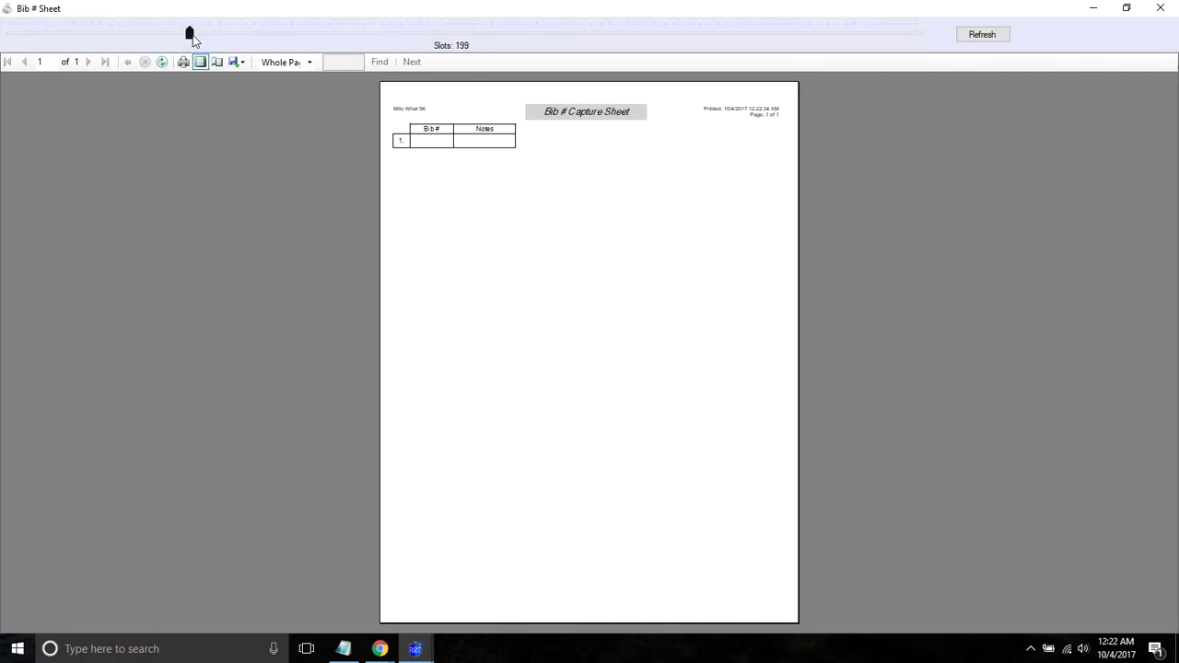
{"action": "left_click", "coordinate": [979, 36]}
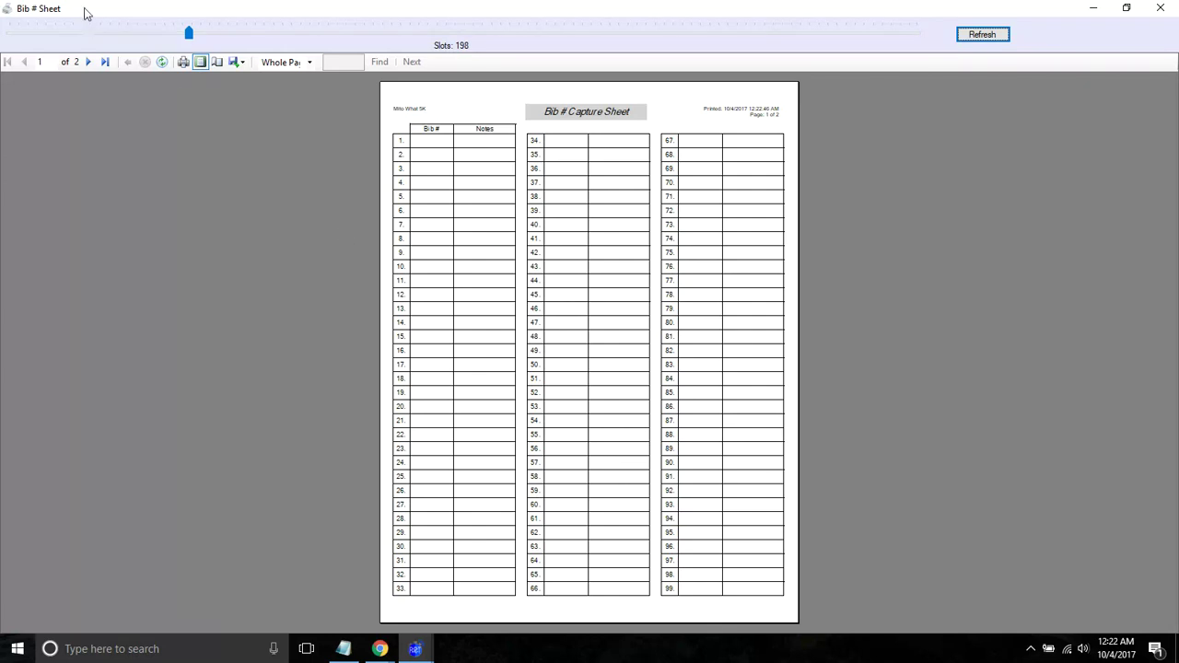
{"action": "left_click", "coordinate": [90, 61]}
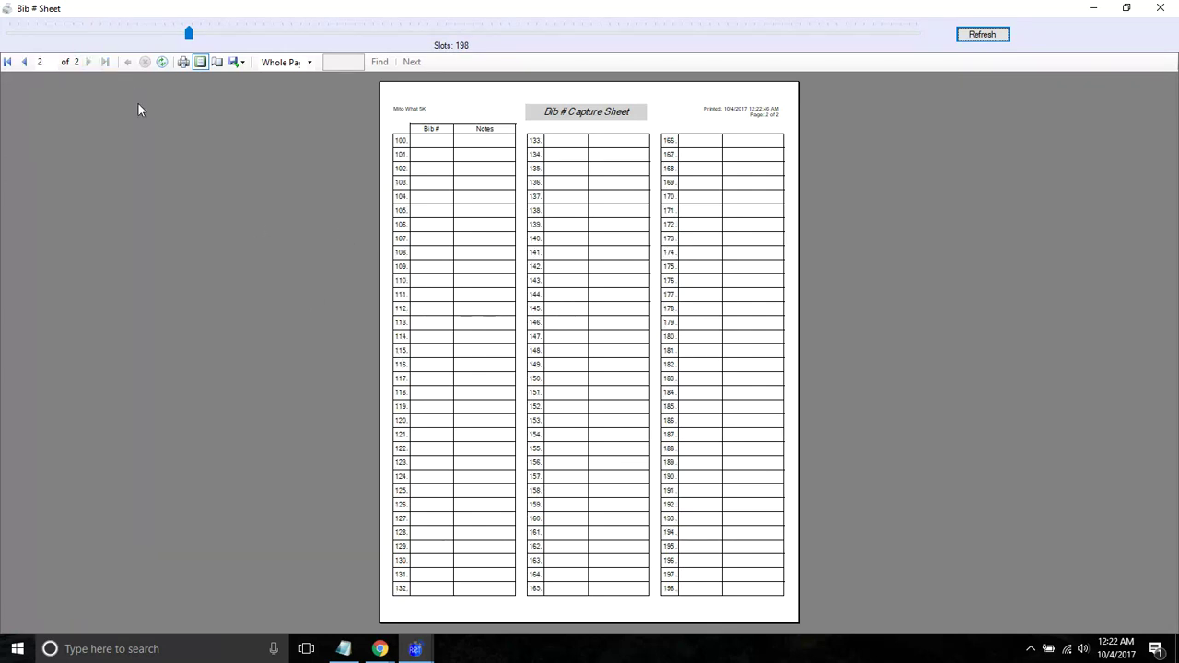
- Adjust the slot count to 199, then 198, refreshing until the sheet fills two pages
{"action": "left_click", "coordinate": [189, 37]}
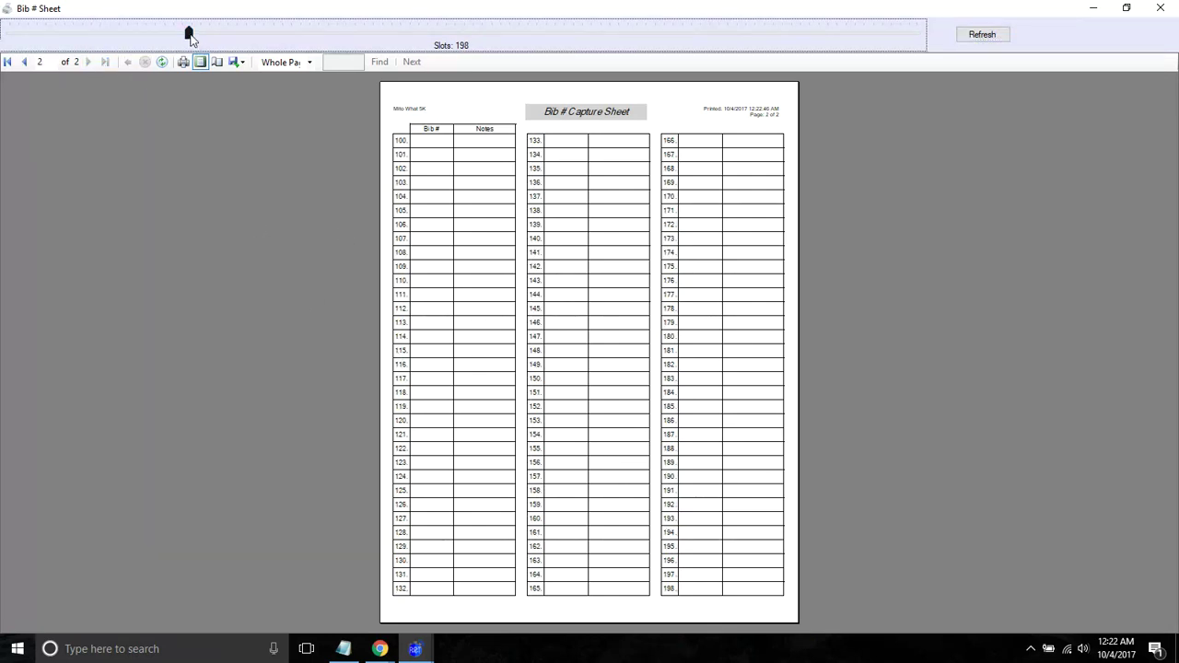
{"action": "left_click", "coordinate": [984, 35]}
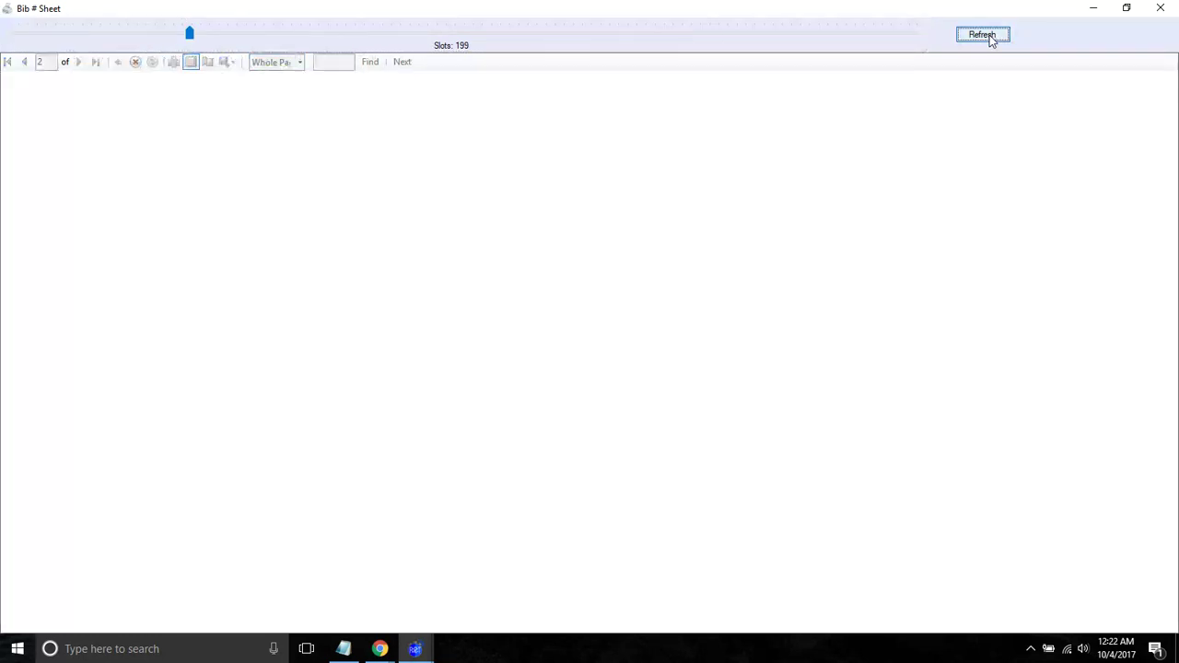
{"action": "left_click", "coordinate": [101, 63]}
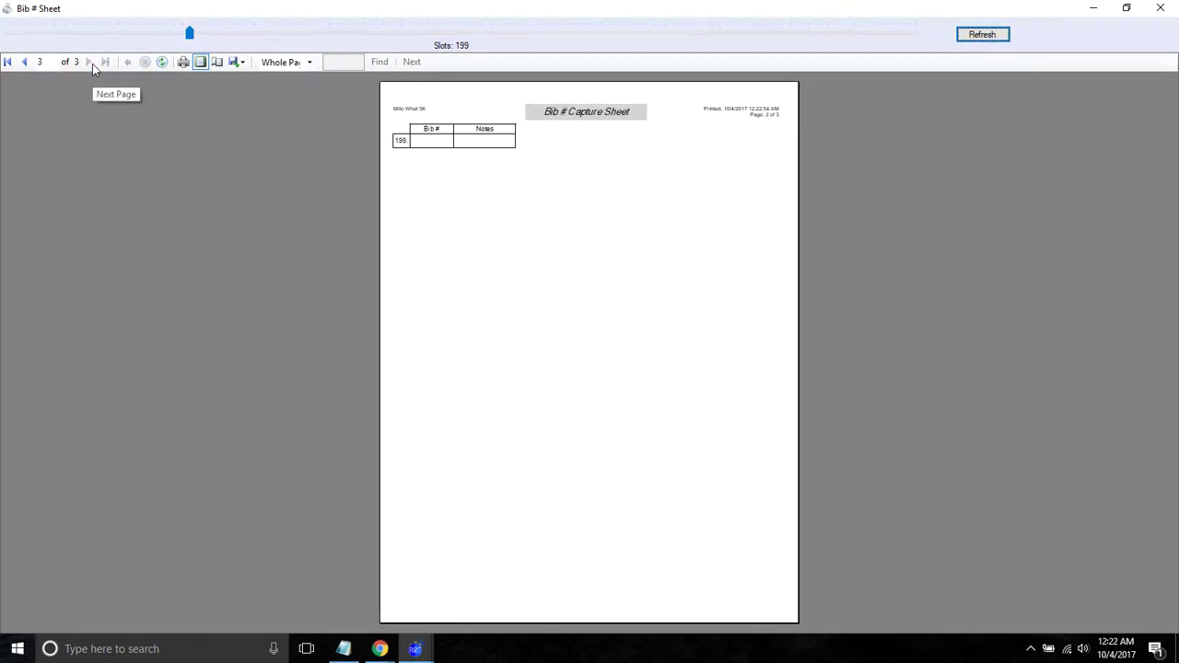
{"action": "left_click_drag", "start_coordinate": [190, 35], "coordinate": [187, 34]}
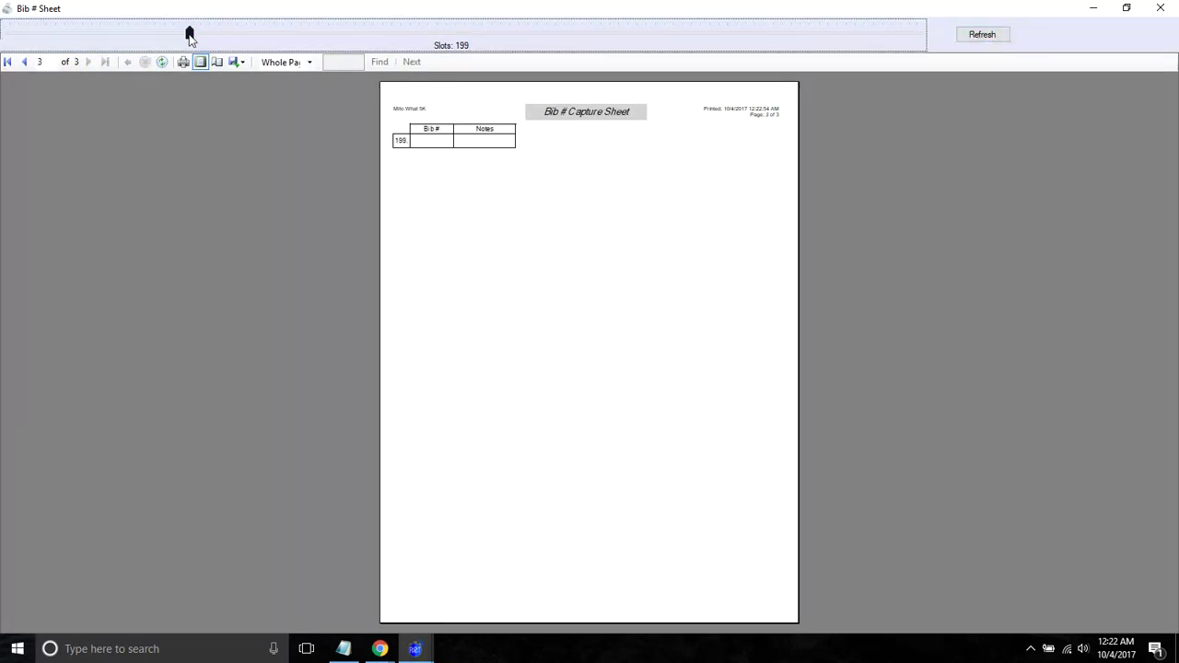
{"action": "left_click", "coordinate": [969, 35]}
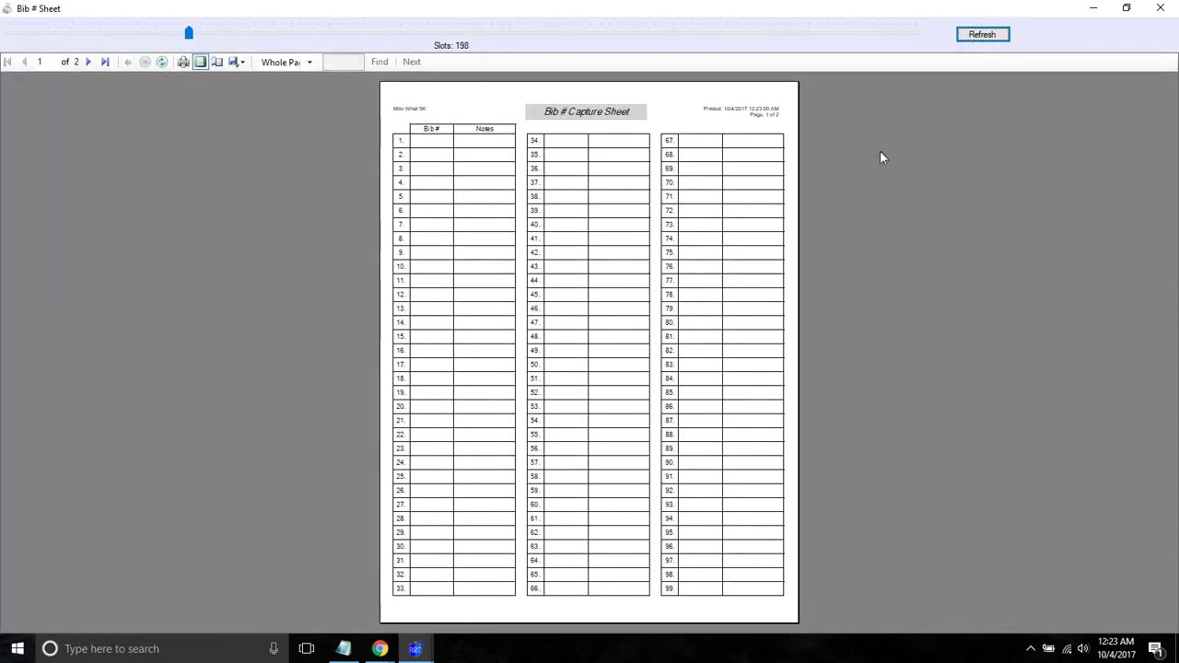
- Close the Bib # Sheet and preview the *Race Roster report in Print Layout
{"action": "left_click", "coordinate": [1160, 8]}
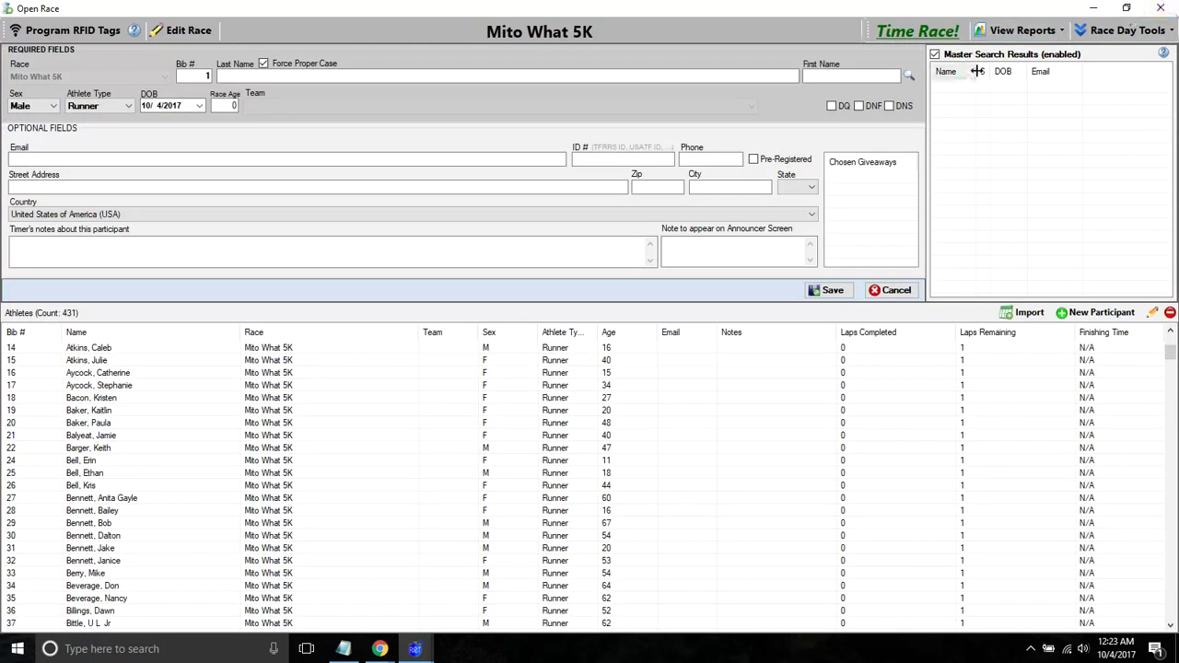
{"action": "left_click", "coordinate": [1024, 32]}
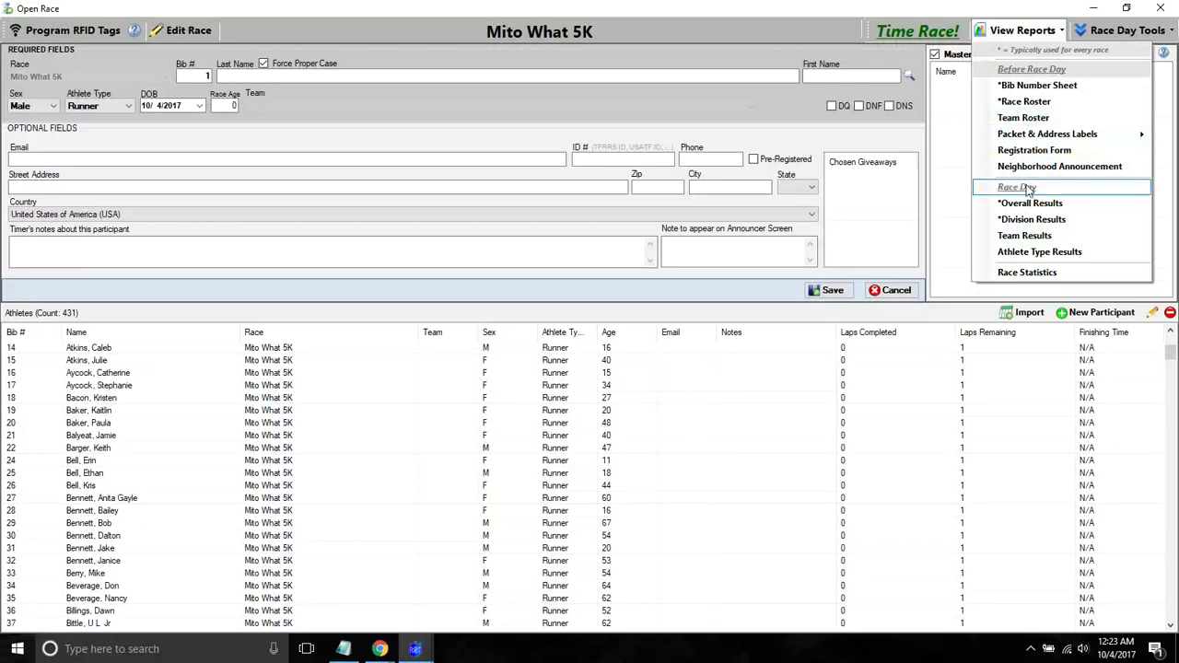
{"action": "left_click", "coordinate": [1024, 102]}
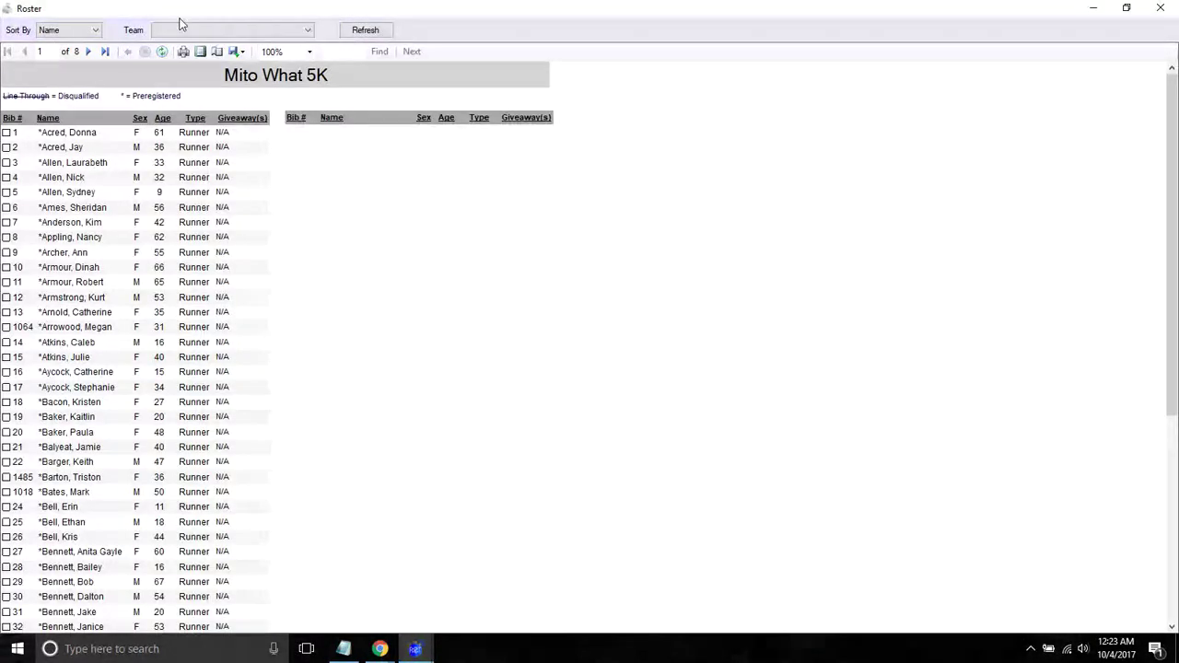
{"action": "left_click", "coordinate": [191, 53]}
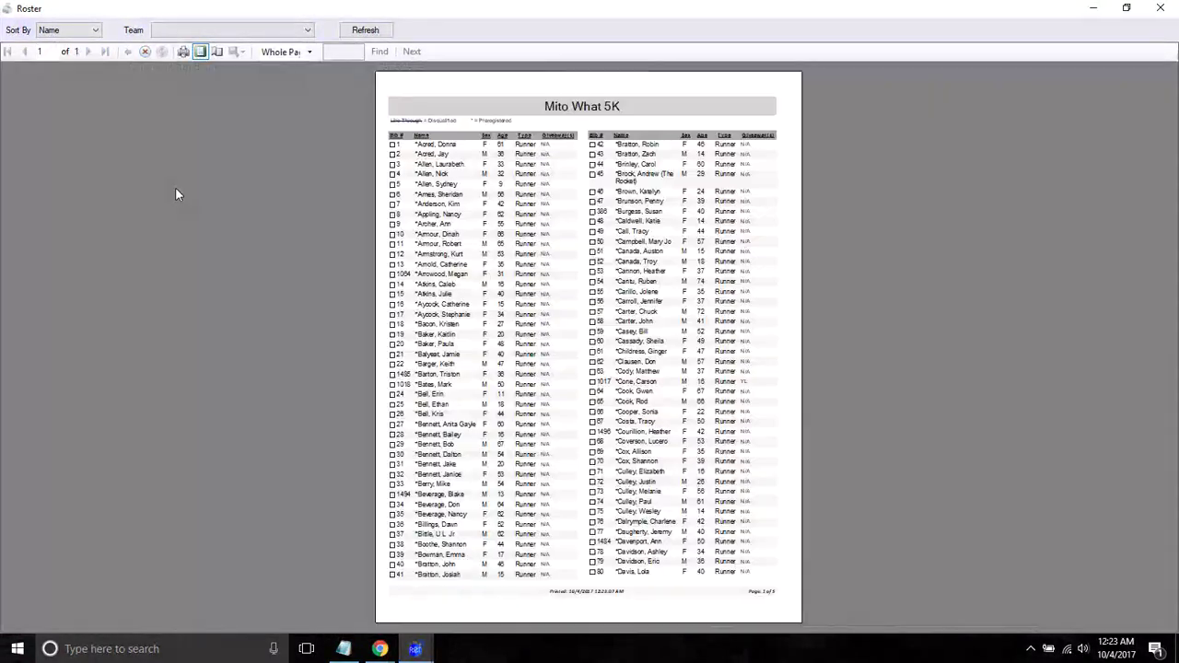
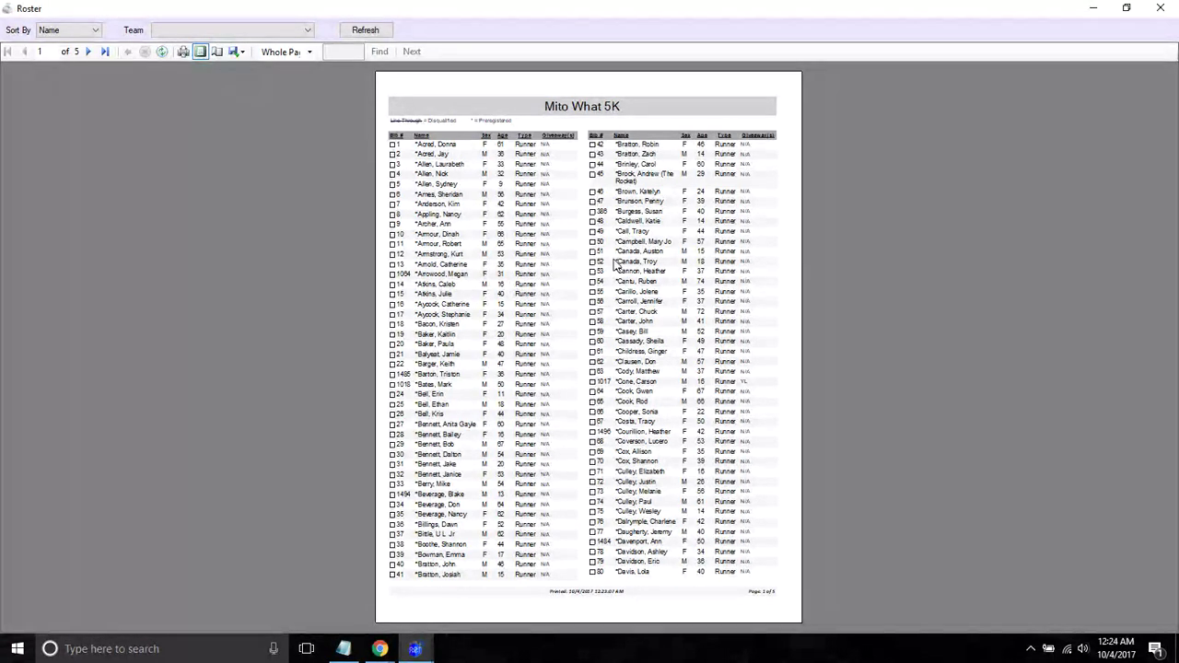
- Close the Mito What 5K roster and race, open Run for the Decks 5K, and show Race Day Tools
{"action": "left_click", "coordinate": [1160, 11]}
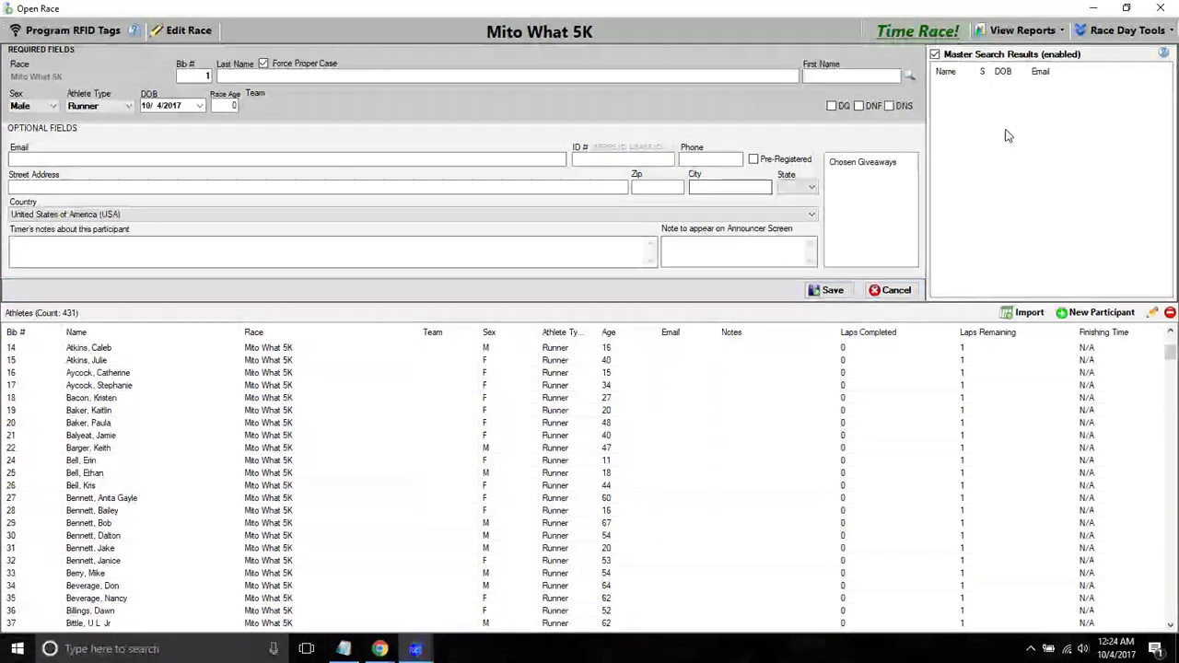
{"action": "left_click", "coordinate": [1161, 8]}
{"action": "left_click", "coordinate": [555, 31]}
{"action": "left_click", "coordinate": [561, 209]}
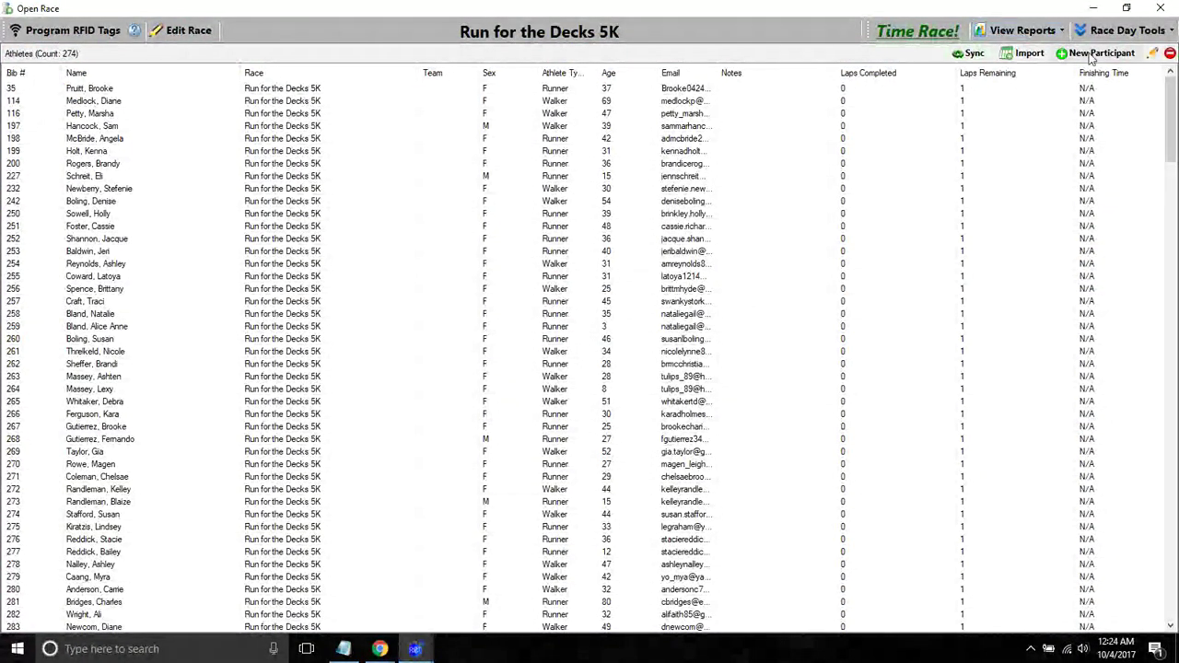
{"action": "left_click", "coordinate": [1118, 31]}
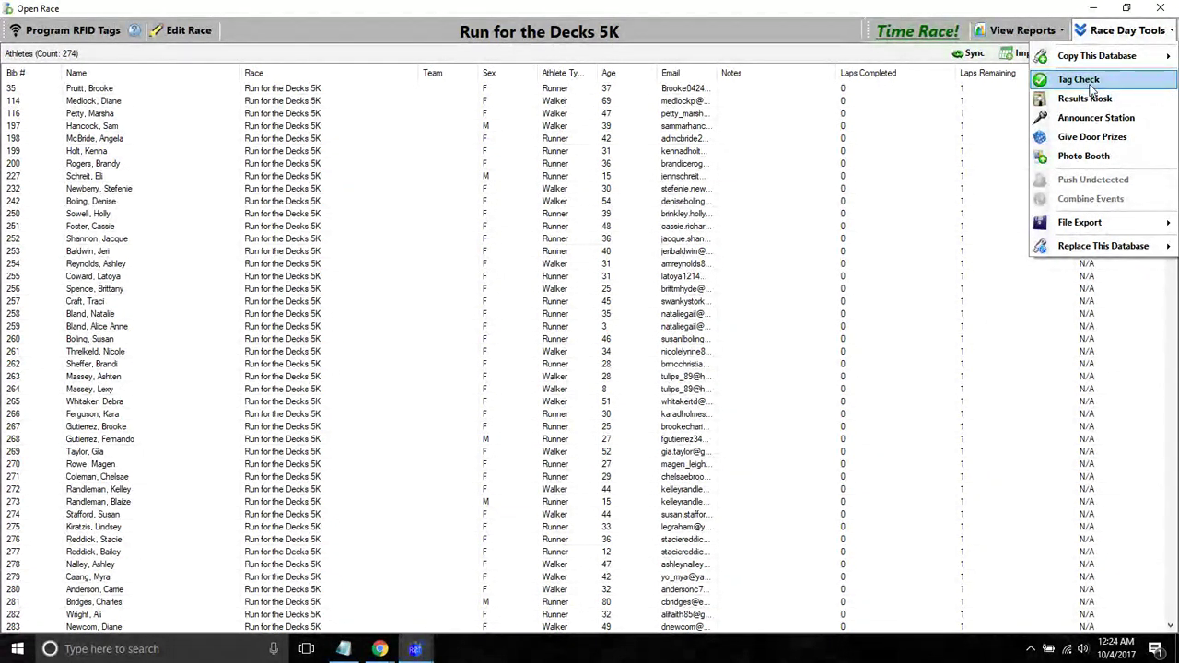
- Open Tag Check, resize and reposition its window, then bring the athlete list in front
{"action": "left_click", "coordinate": [1090, 83]}
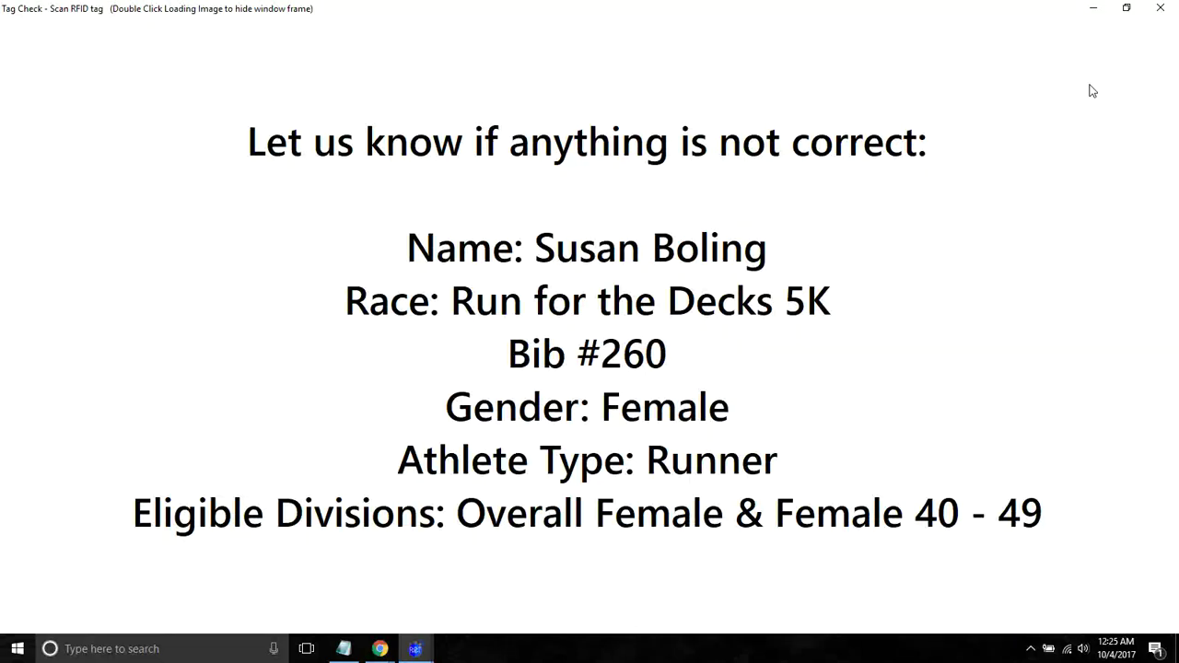
{"action": "left_click", "coordinate": [1126, 8]}
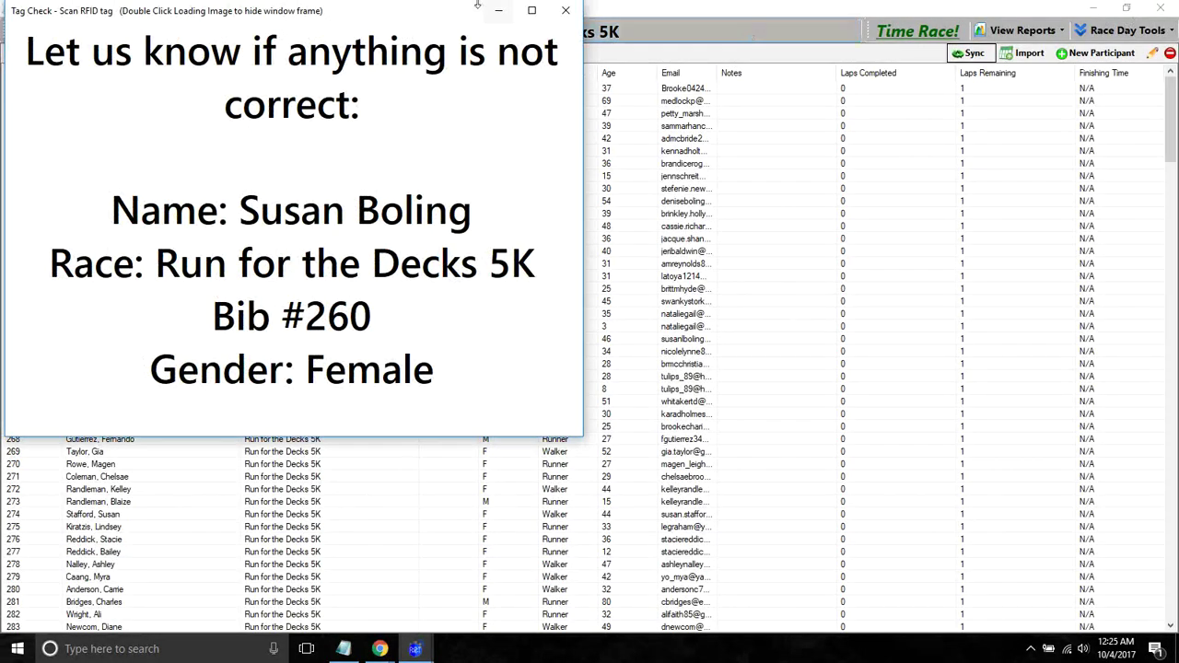
{"action": "left_click_drag", "start_coordinate": [160, 15], "coordinate": [1090, 101]}
{"action": "double_click", "coordinate": [1098, 96]}
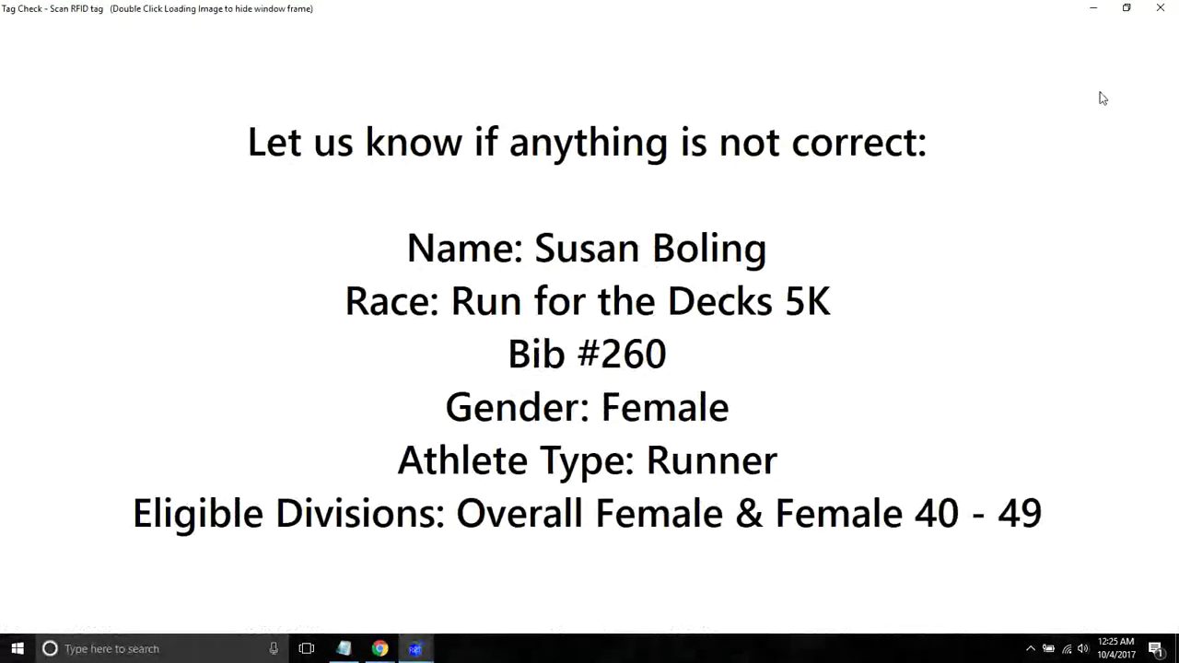
{"action": "left_click", "coordinate": [1125, 9]}
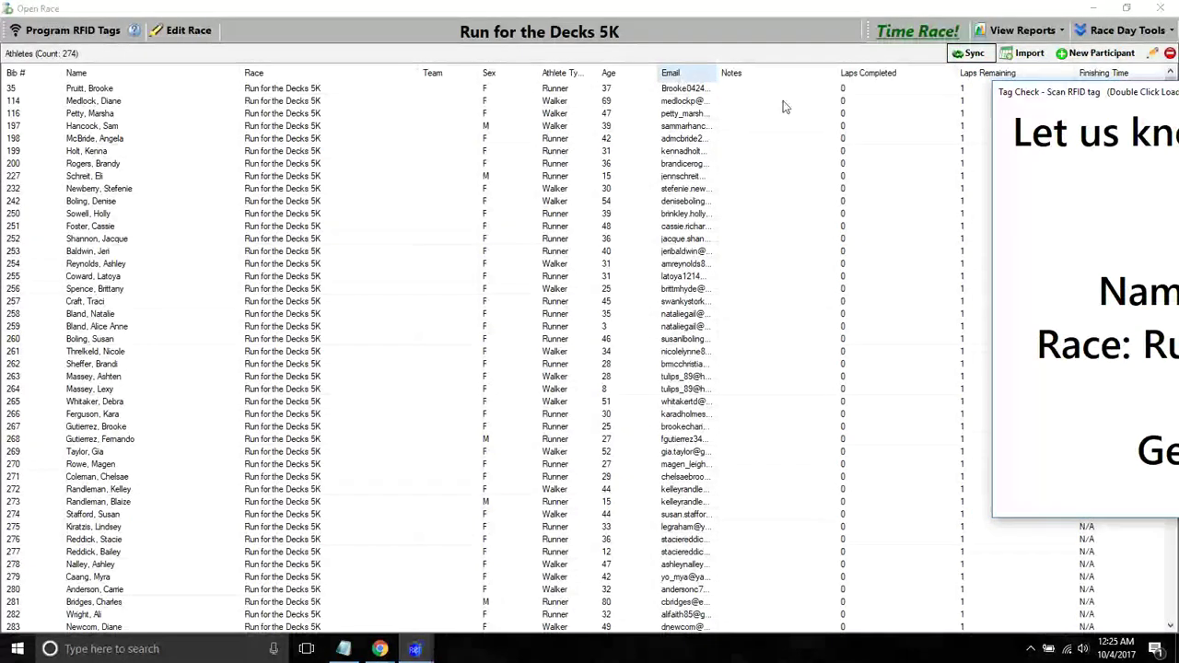
{"action": "left_click_drag", "start_coordinate": [1073, 81], "coordinate": [1035, 186]}
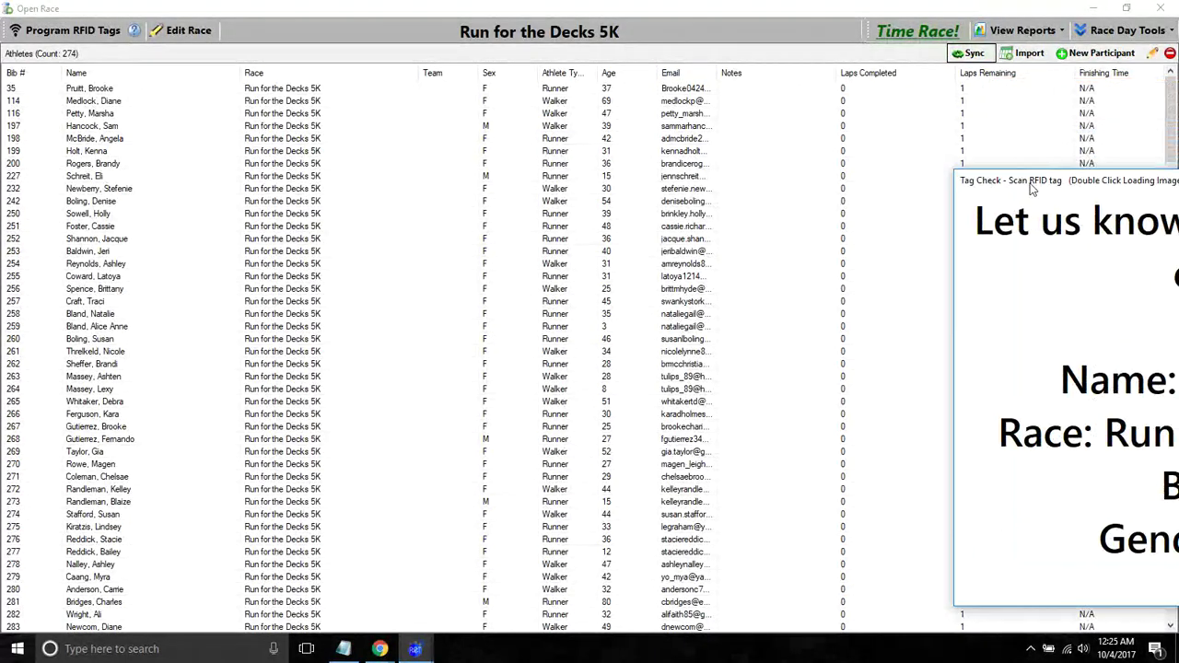
{"action": "left_click", "coordinate": [761, 13]}
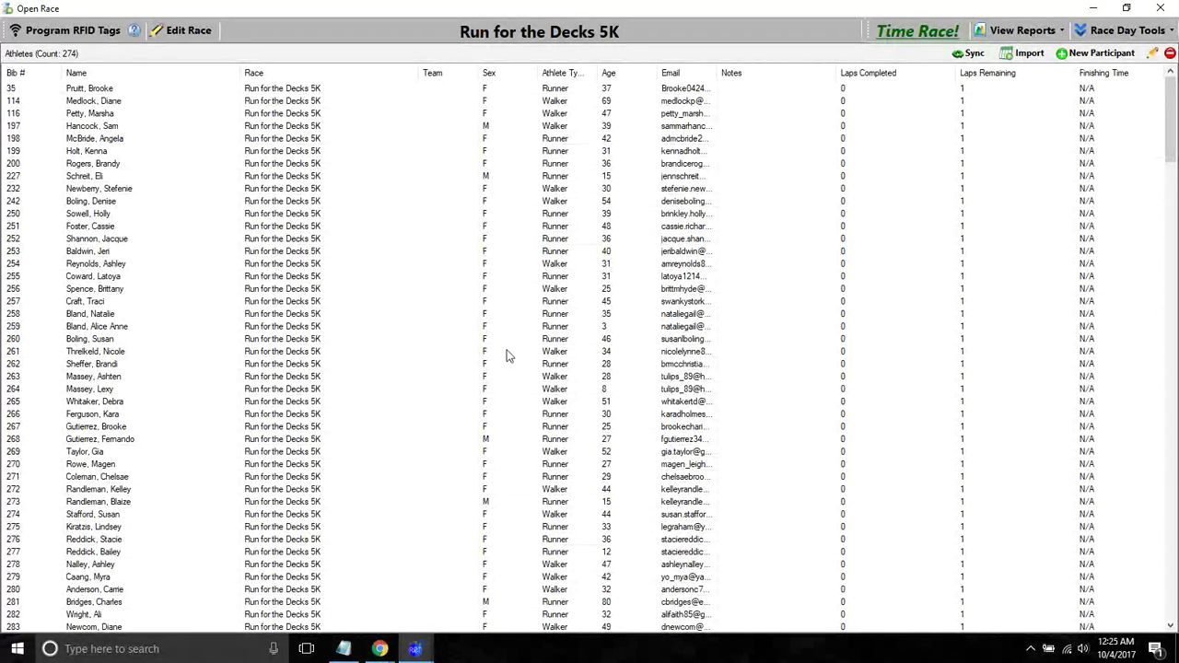
- Open bib 270's participant record, review the Sex choices, and cancel without saving
{"action": "double_click", "coordinate": [122, 465]}
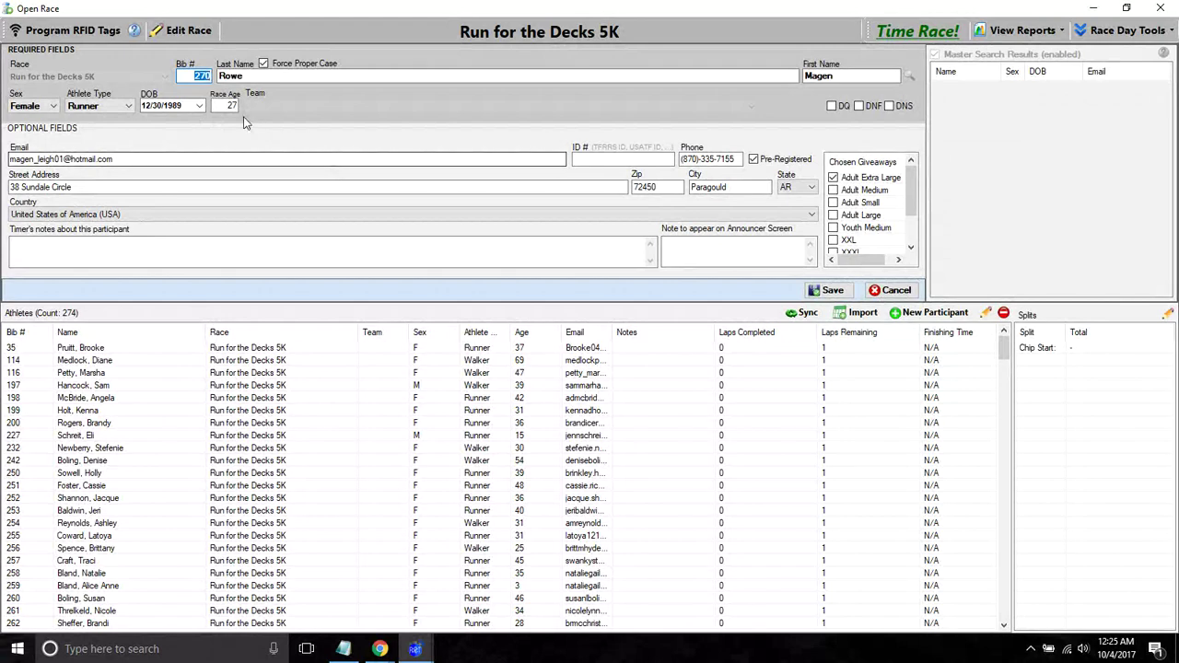
{"action": "left_click", "coordinate": [35, 106]}
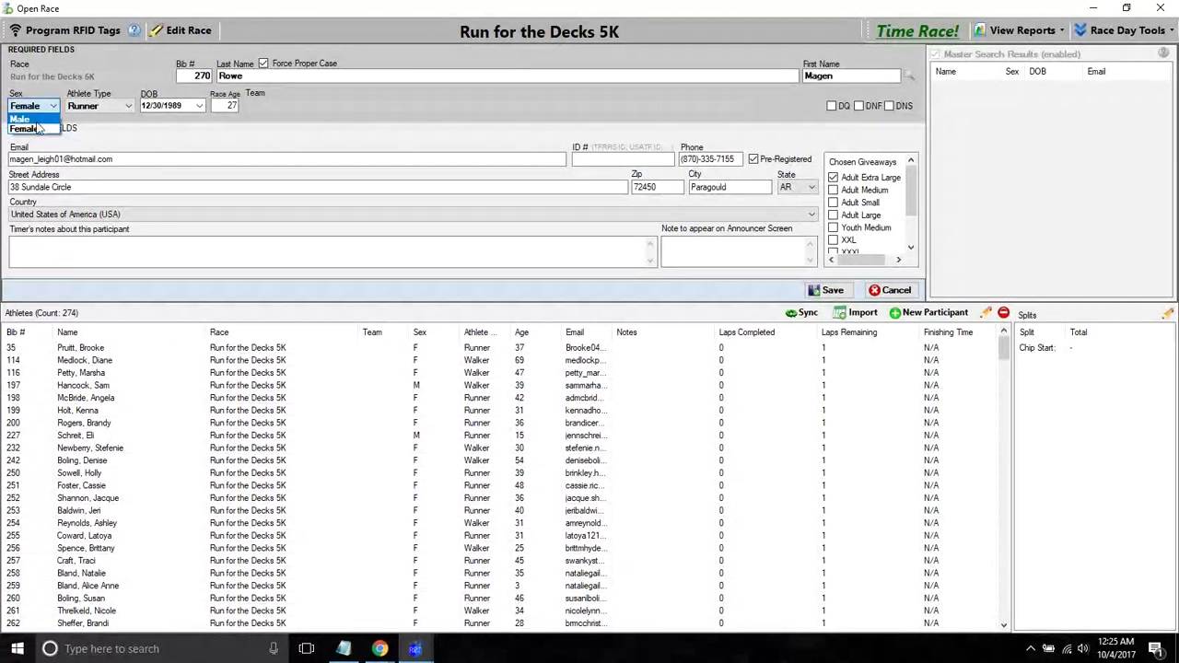
{"action": "left_click", "coordinate": [606, 127]}
{"action": "left_click", "coordinate": [888, 293]}
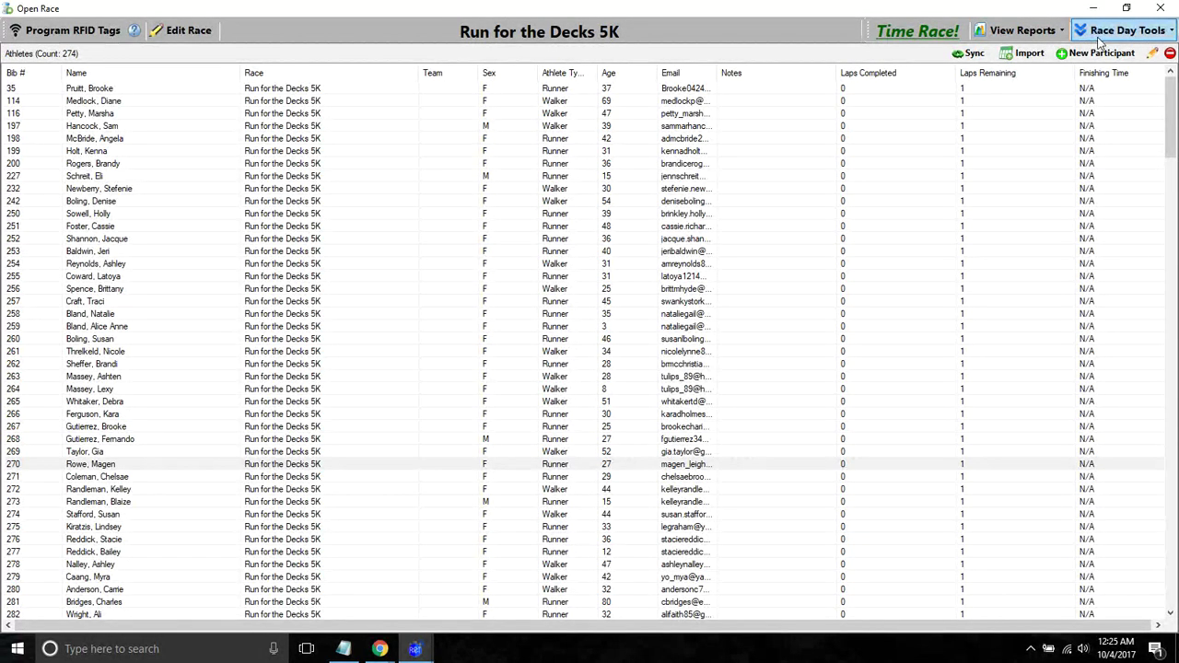
- Bring the Tag Check window back, center it, and close it
{"action": "mouse_move", "coordinate": [414, 648]}
{"action": "left_click", "coordinate": [560, 539]}
{"action": "left_click_drag", "start_coordinate": [1083, 179], "coordinate": [431, 118]}
{"action": "left_click", "coordinate": [863, 120]}
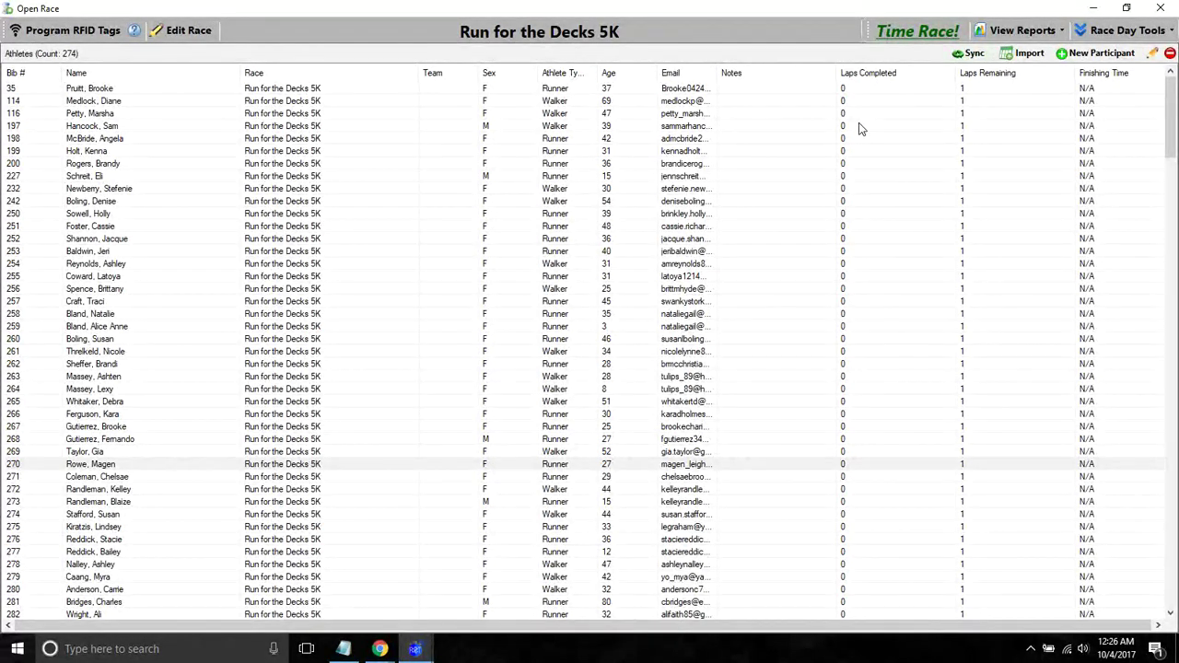
{"action": "left_click", "coordinate": [1160, 8]}
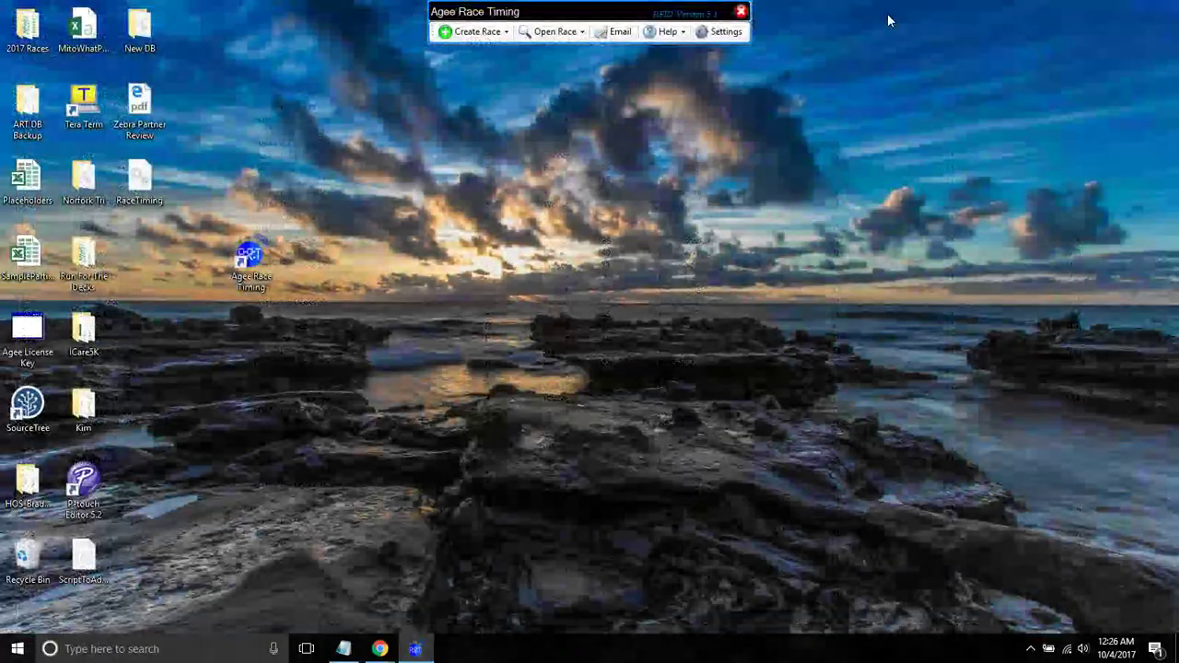
{"action": "left_click", "coordinate": [720, 32]}
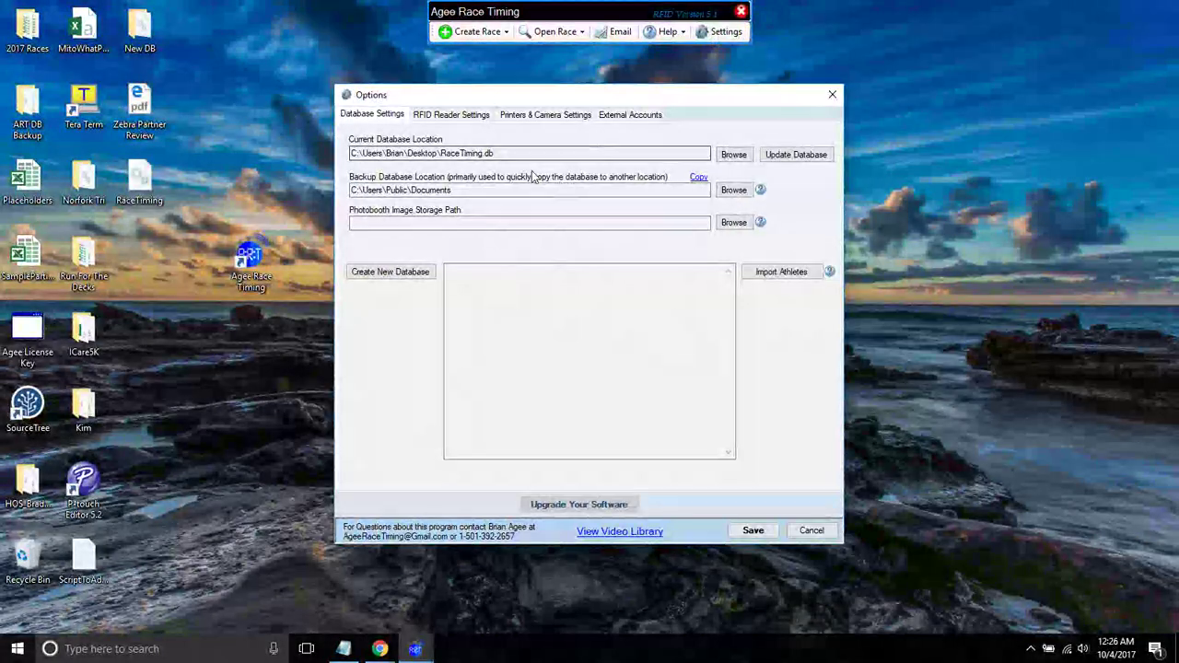
{"action": "left_click", "coordinate": [534, 115]}
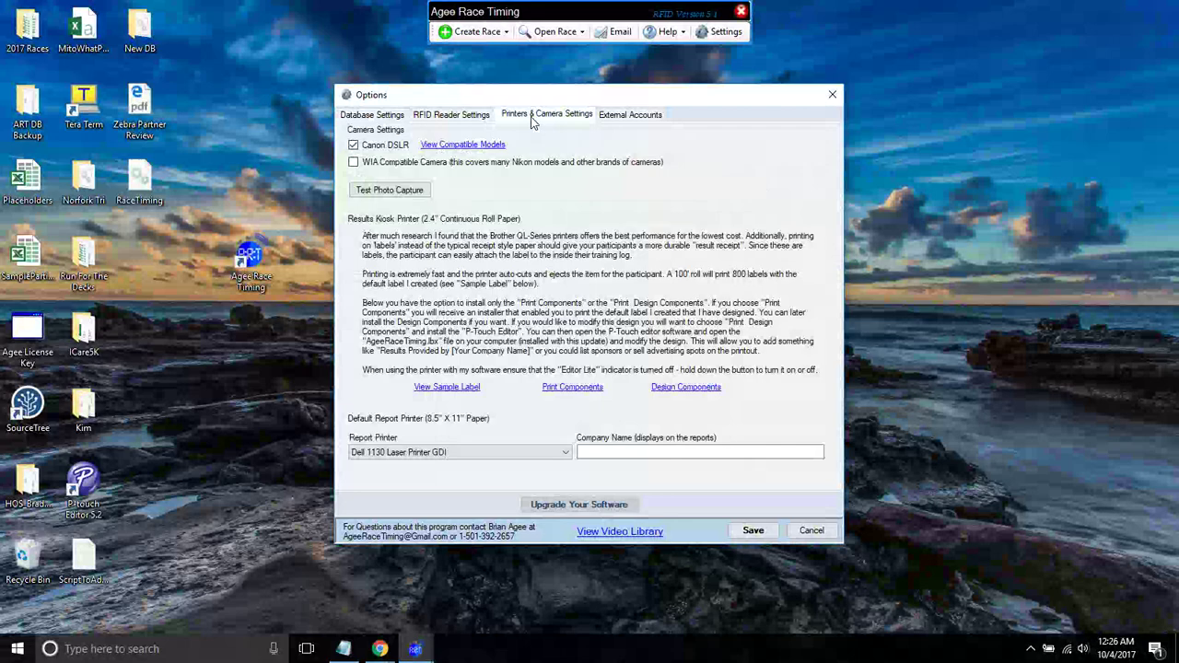
{"action": "left_click", "coordinate": [427, 455]}
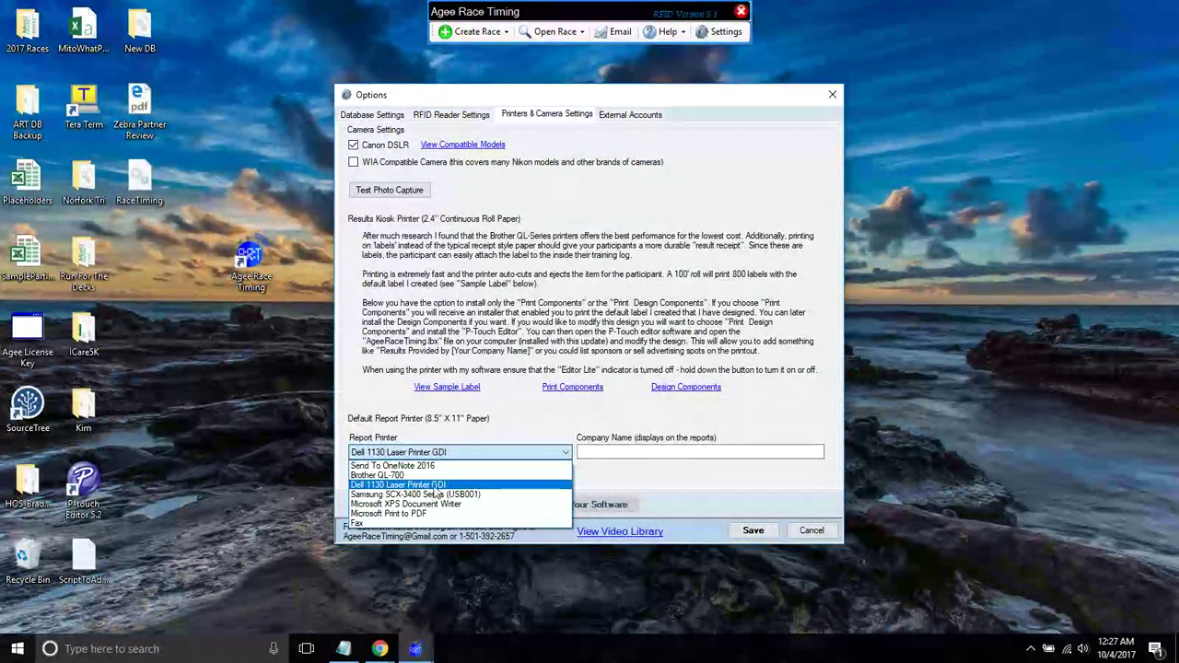
{"action": "left_click", "coordinate": [434, 486]}
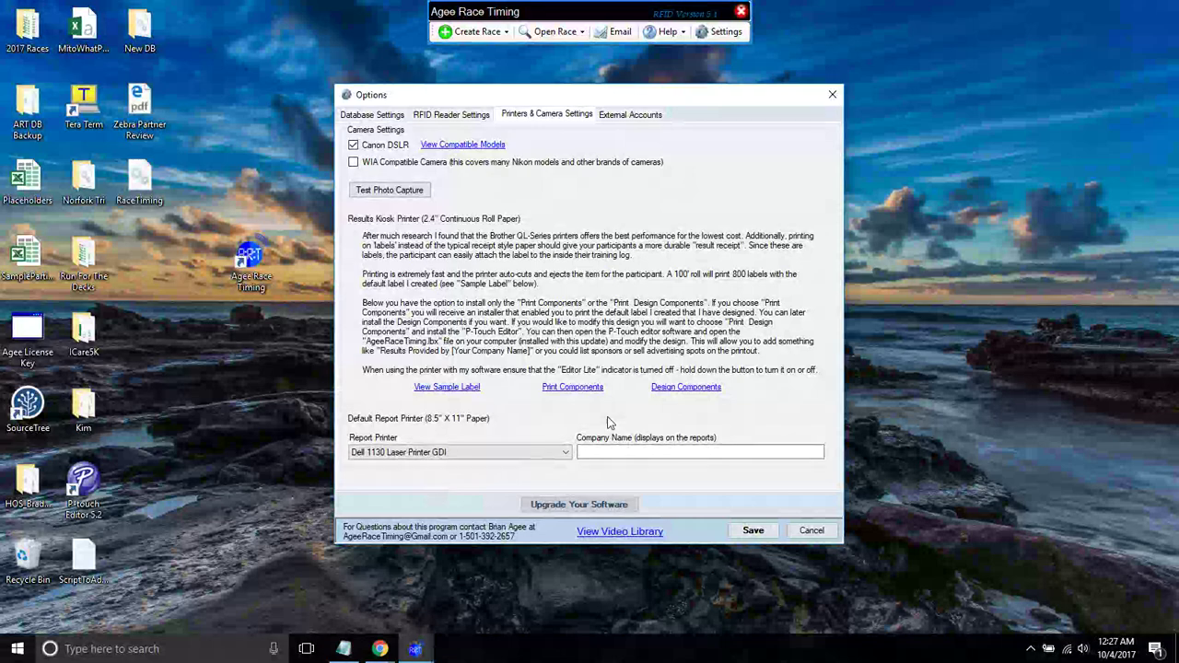
{"action": "left_click", "coordinate": [832, 94]}
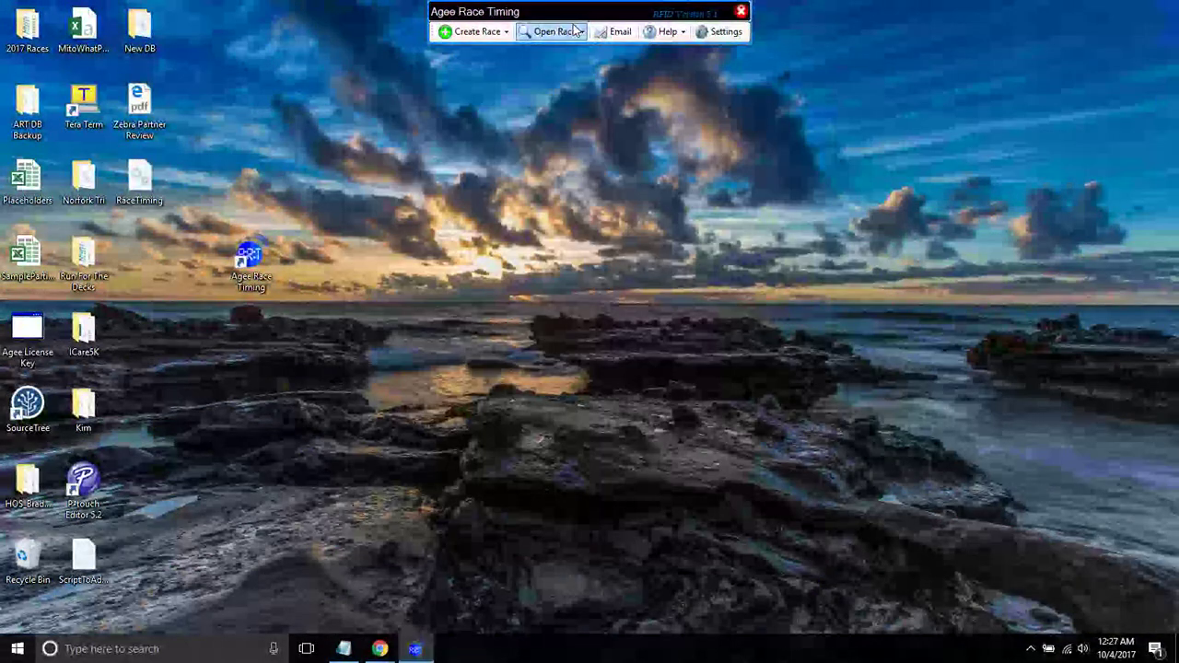
{"action": "left_click", "coordinate": [556, 32]}
- Open Run for the Decks 5K, run the Time Race! clock, then close it confirming timing finished
{"action": "left_click", "coordinate": [579, 198]}
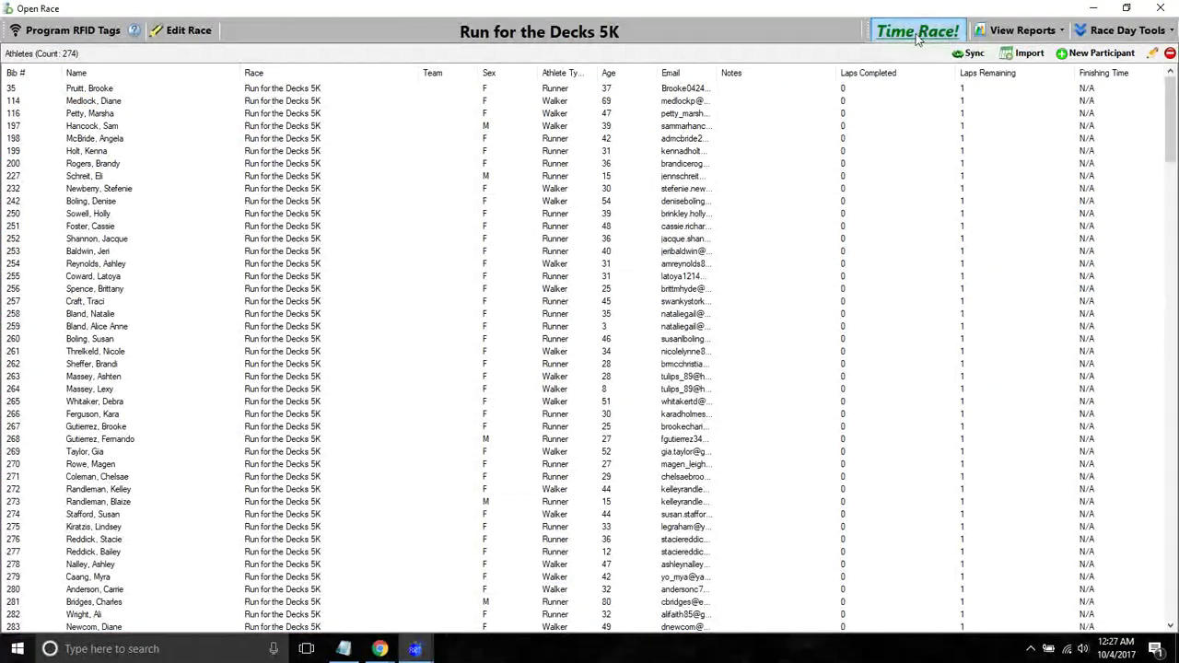
{"action": "left_click", "coordinate": [914, 33]}
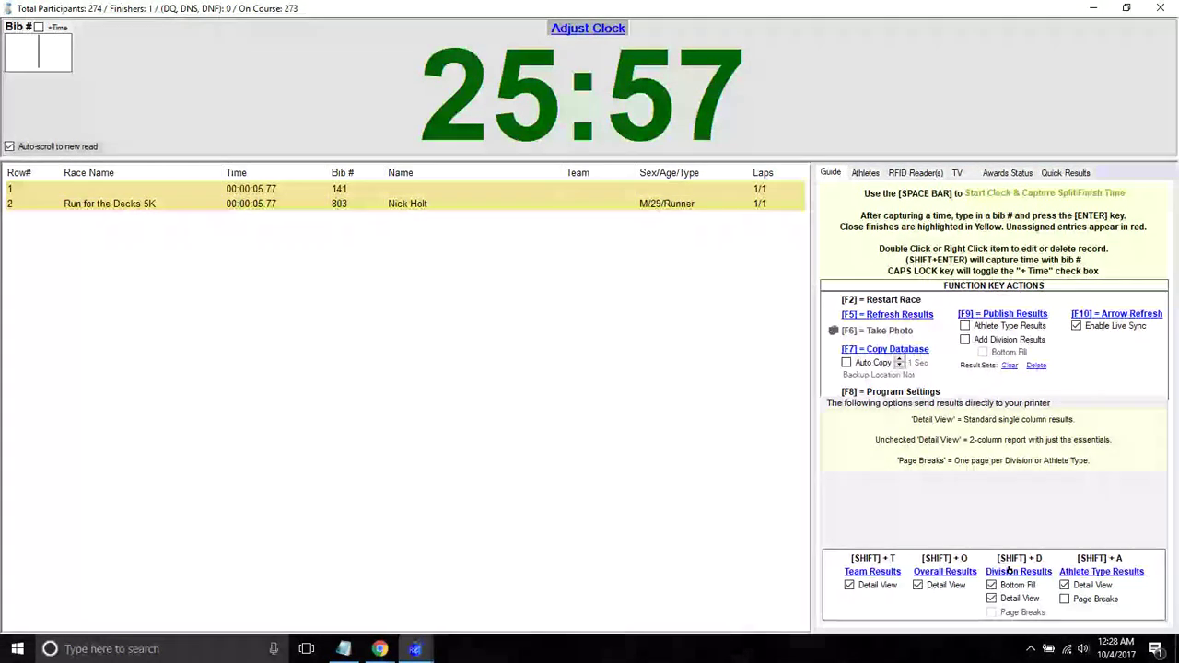
{"action": "left_click", "coordinate": [1163, 9]}
{"action": "left_click", "coordinate": [642, 388]}
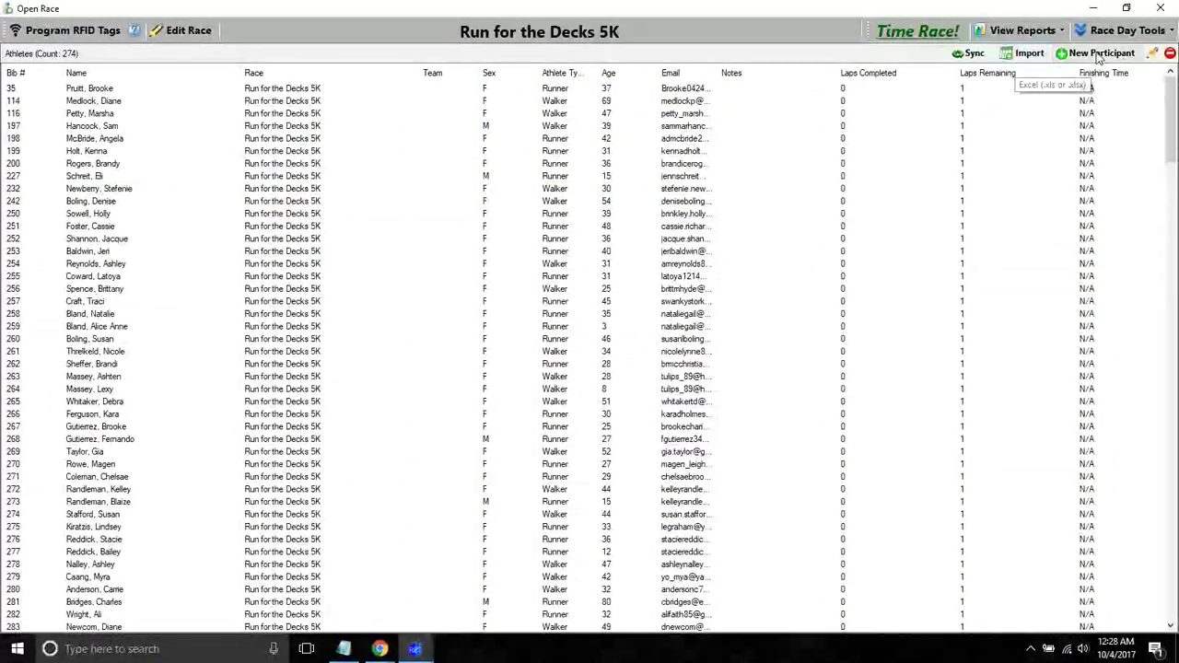
- Start a new participant entry prefilled with bib 3489 and move into its Email field
{"action": "left_click", "coordinate": [1102, 53]}
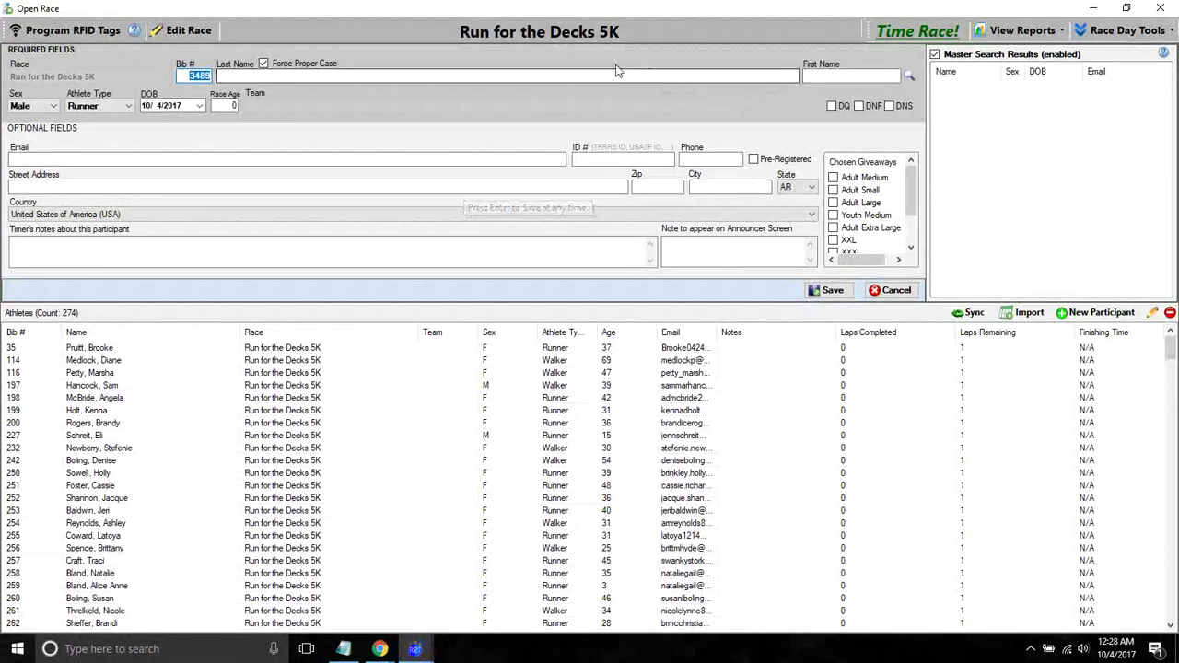
{"action": "left_click", "coordinate": [175, 160]}
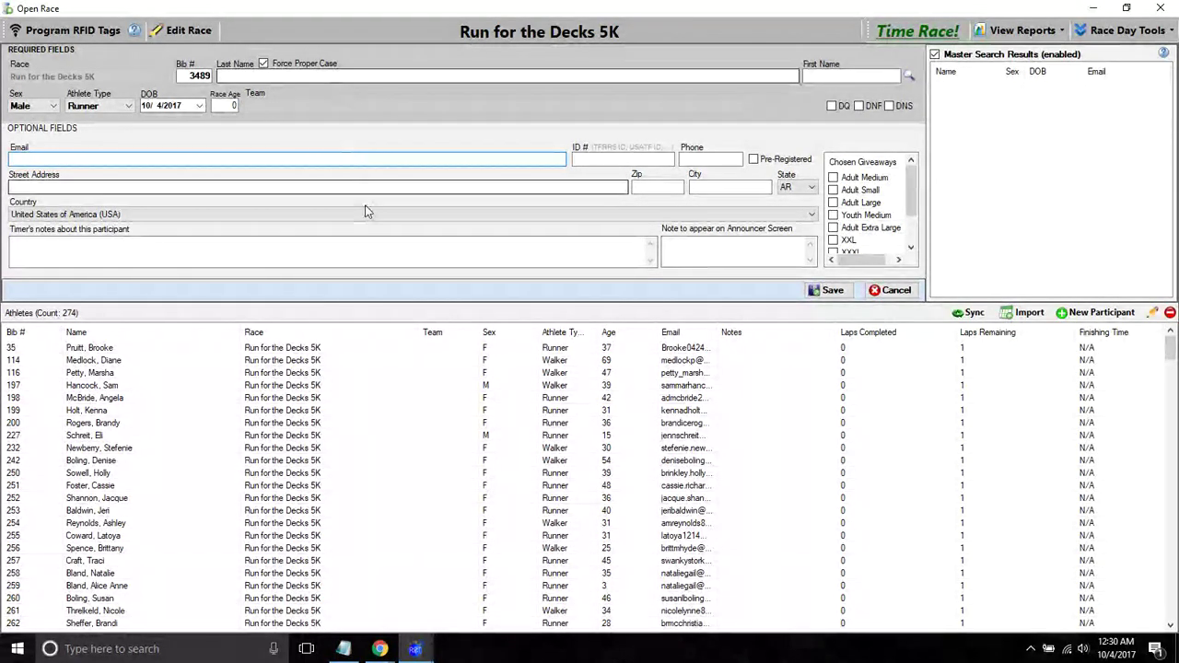
{"action": "left_click", "coordinate": [379, 648]}
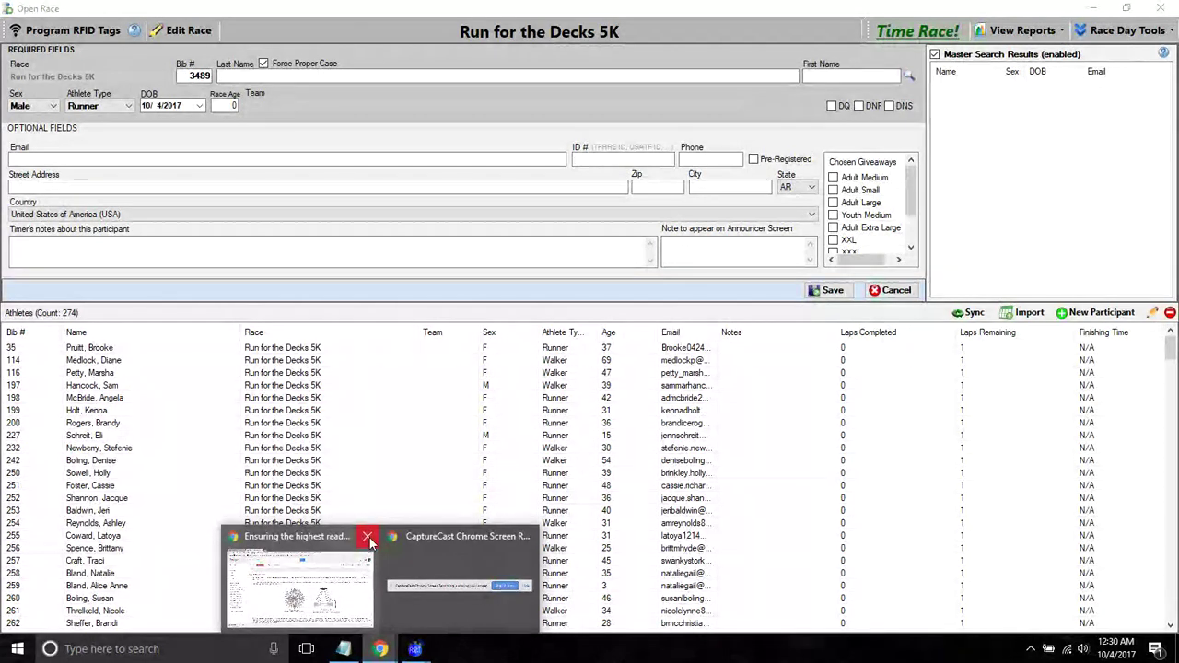
{"action": "left_click", "coordinate": [281, 233]}
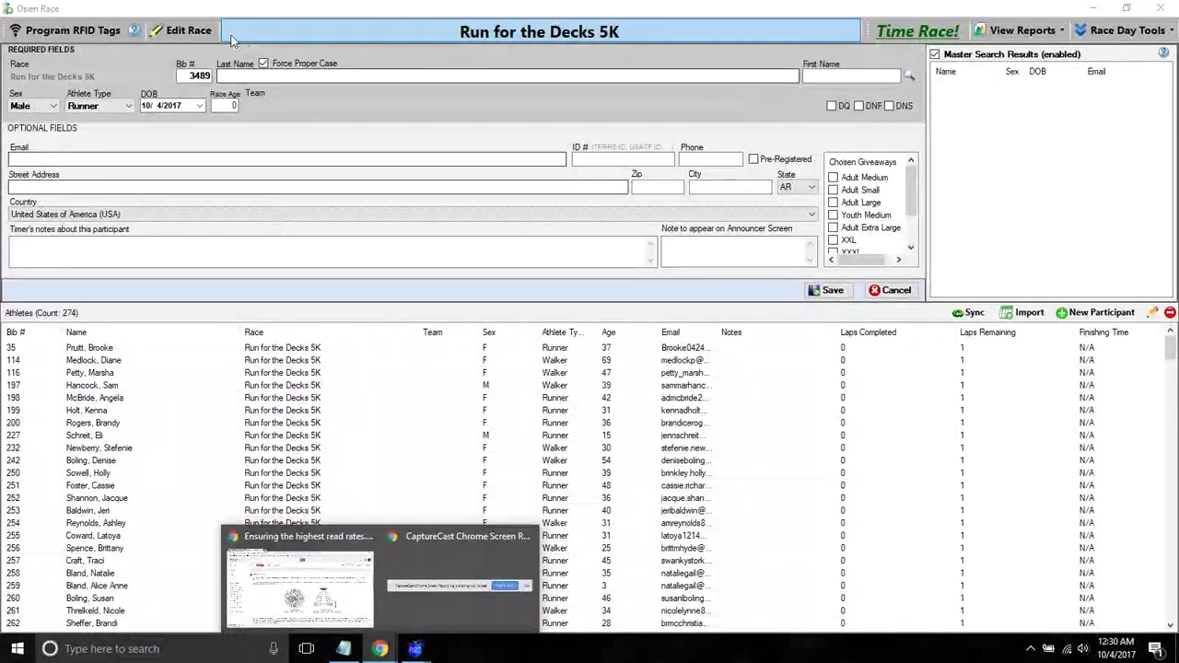
- Open Run for the Decks 5K's Edit Race dialog, view the Timers Notes tab, then close it
{"action": "left_click", "coordinate": [188, 31]}
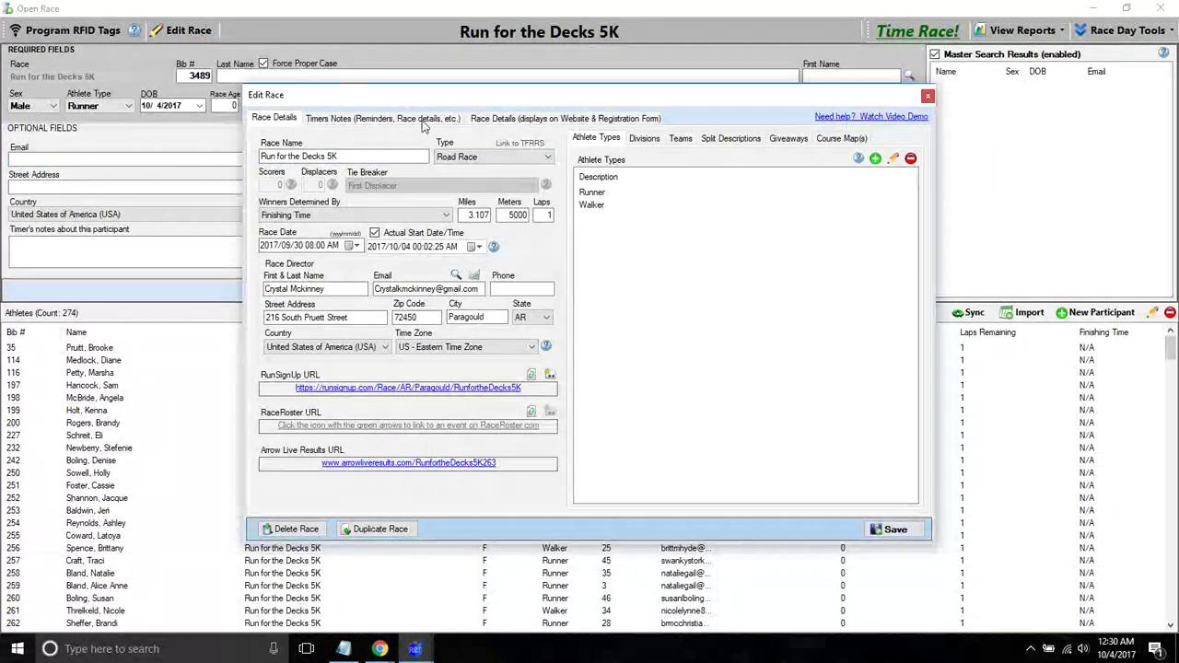
{"action": "left_click", "coordinate": [409, 120]}
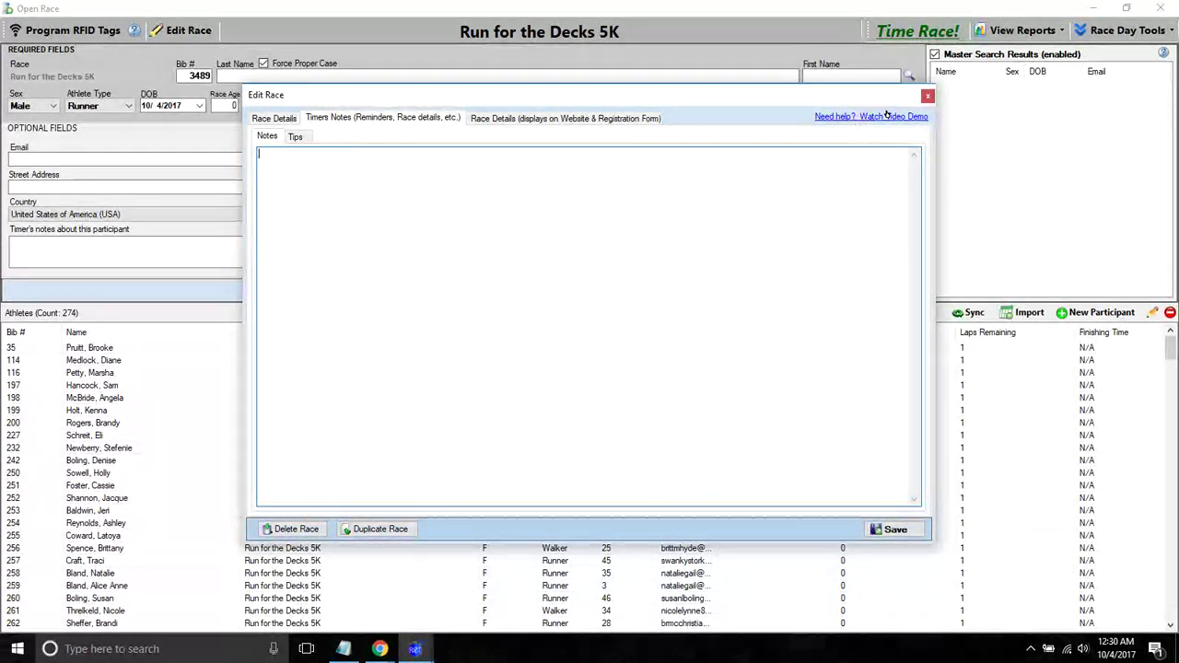
{"action": "left_click", "coordinate": [927, 99]}
- Close the race and point Settings' database location to RaceTiming.db in Downloads
{"action": "left_click", "coordinate": [1160, 8]}
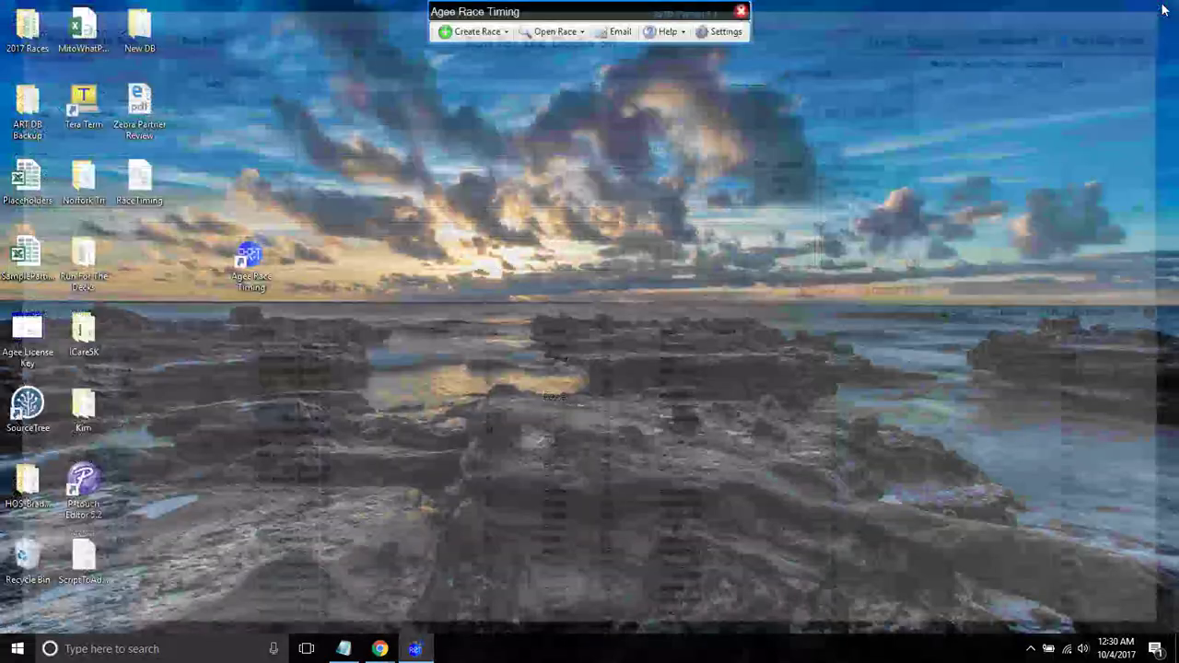
{"action": "left_click", "coordinate": [713, 37]}
{"action": "left_click", "coordinate": [732, 154]}
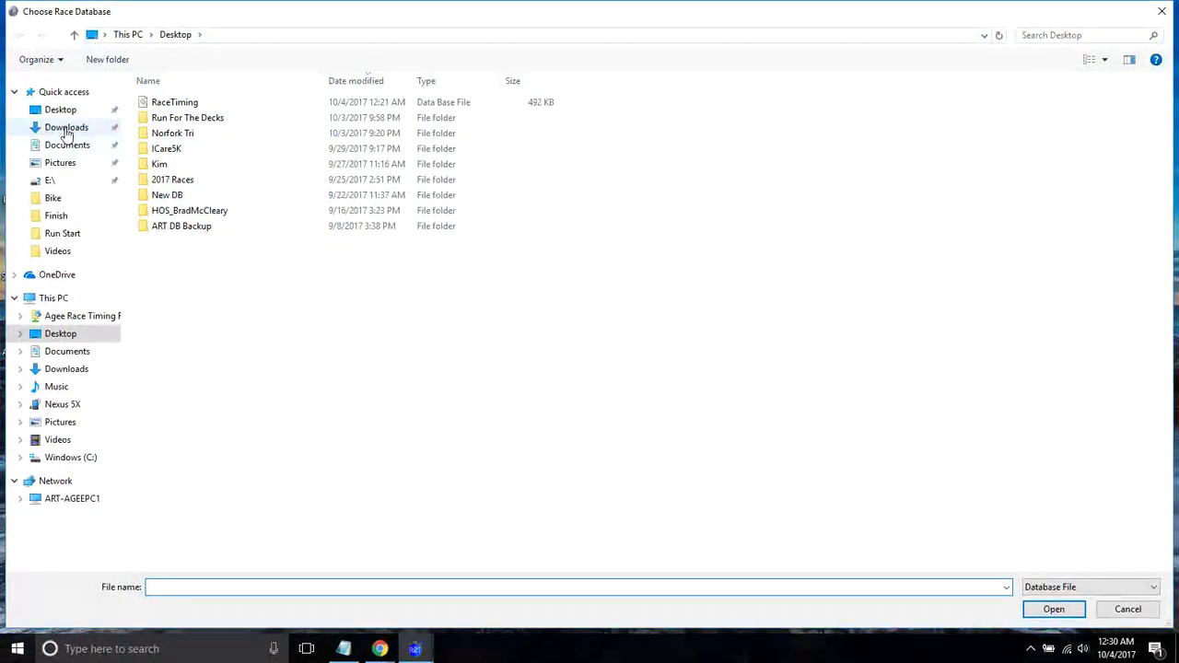
{"action": "left_click", "coordinate": [70, 127]}
{"action": "double_click", "coordinate": [170, 102]}
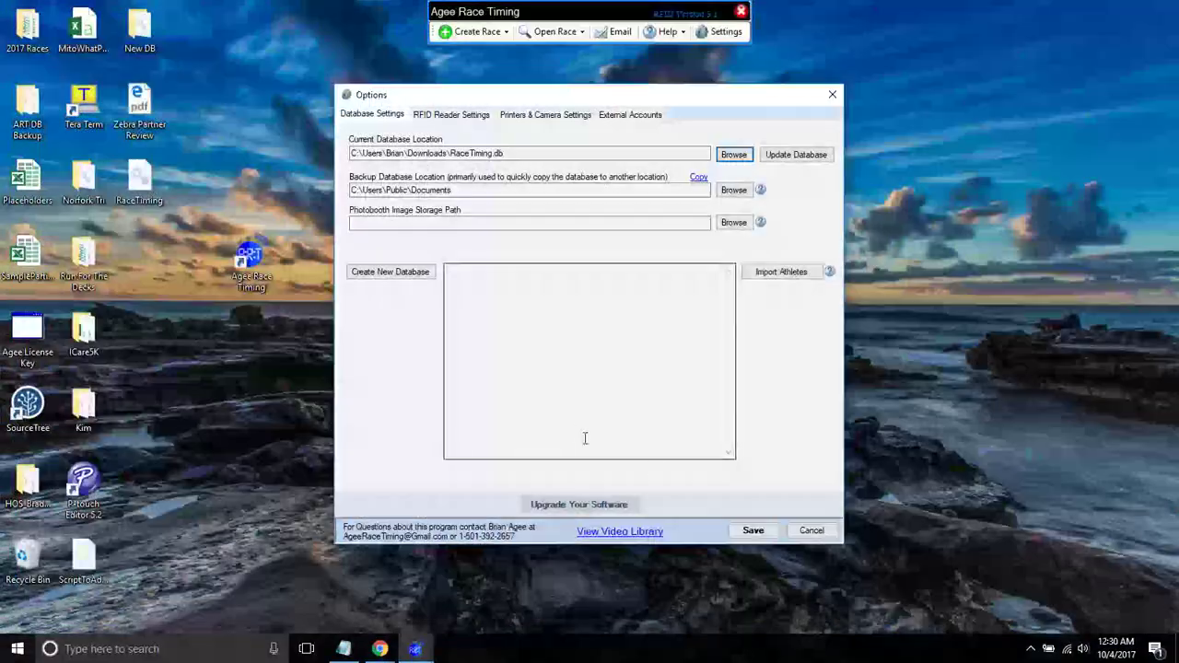
- Save the RaceTiming.db location and open the Tri Olympic 2-Person Mixed Relay Test race
{"action": "left_click", "coordinate": [753, 532]}
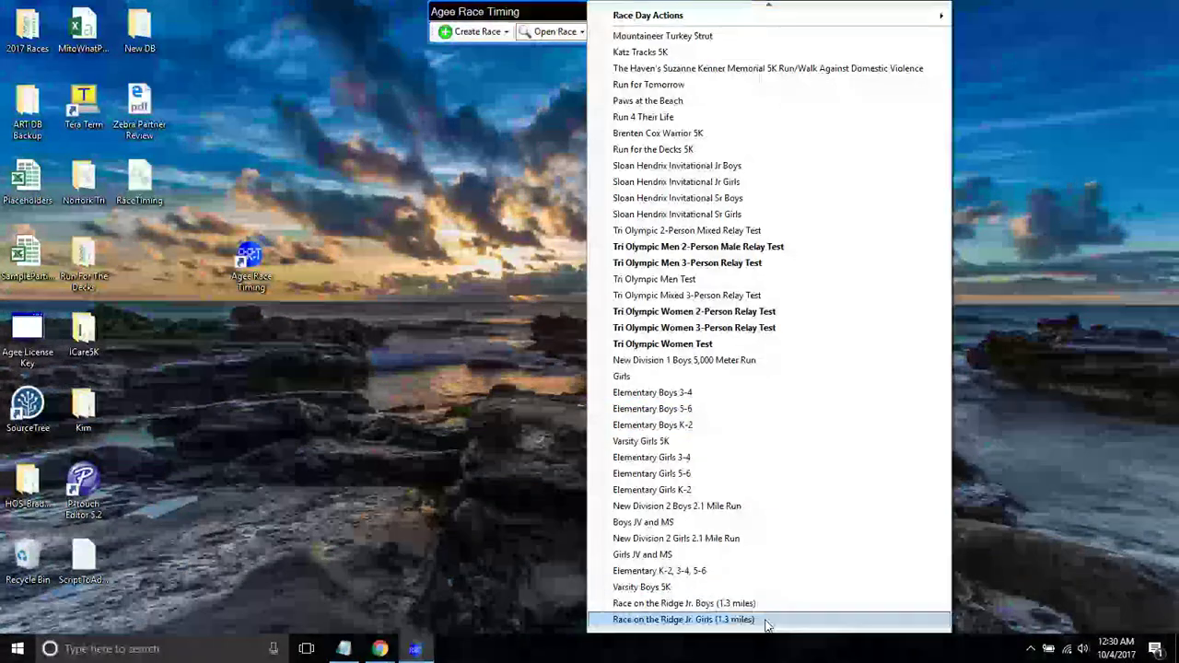
{"action": "left_click", "coordinate": [767, 633]}
{"action": "scroll", "coordinate": [766, 633], "scroll_direction": "down", "scroll_amount": 8}
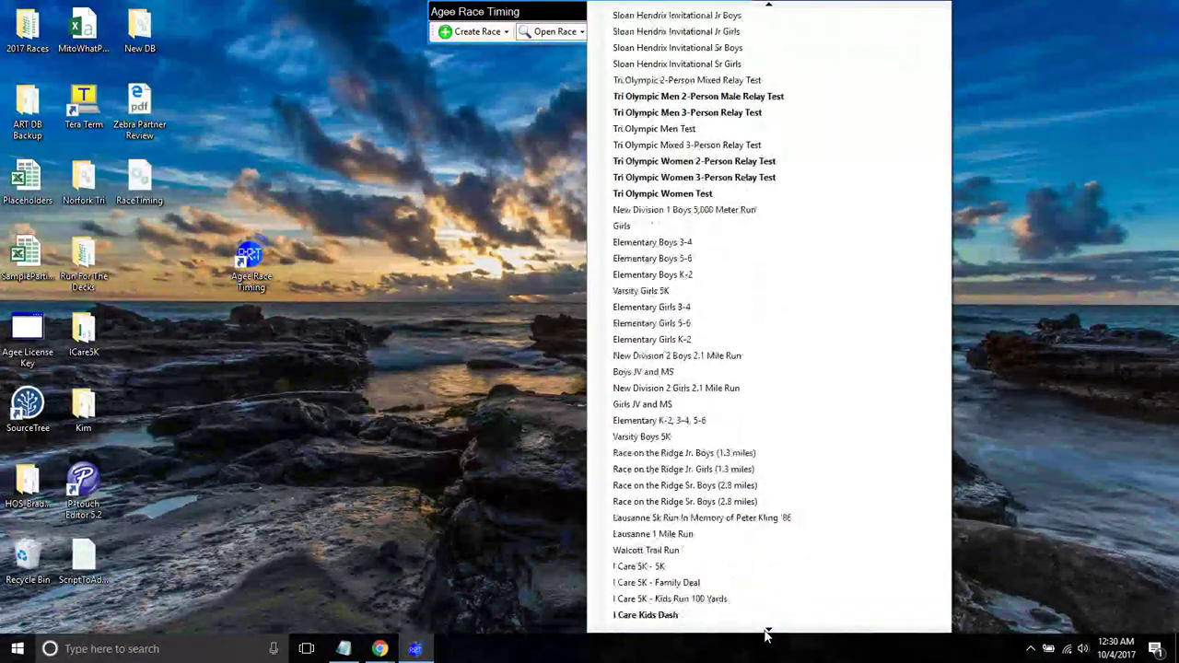
{"action": "scroll", "coordinate": [767, 633], "scroll_direction": "down", "scroll_amount": 12}
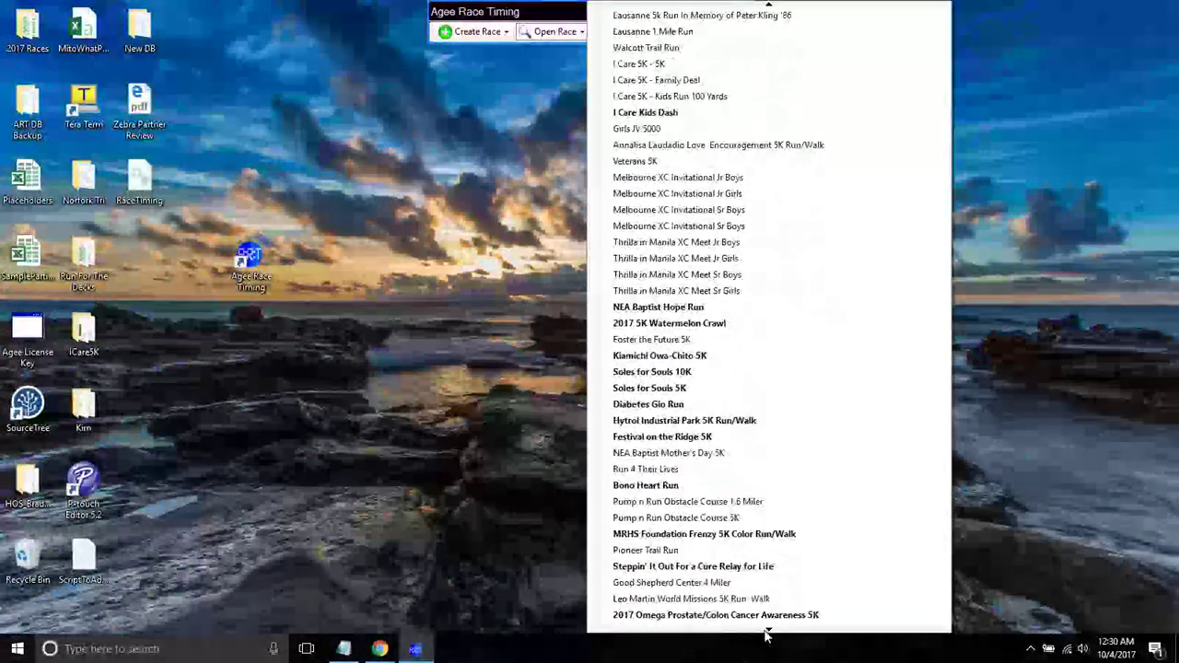
{"action": "scroll", "coordinate": [766, 633], "scroll_direction": "down", "scroll_amount": 1}
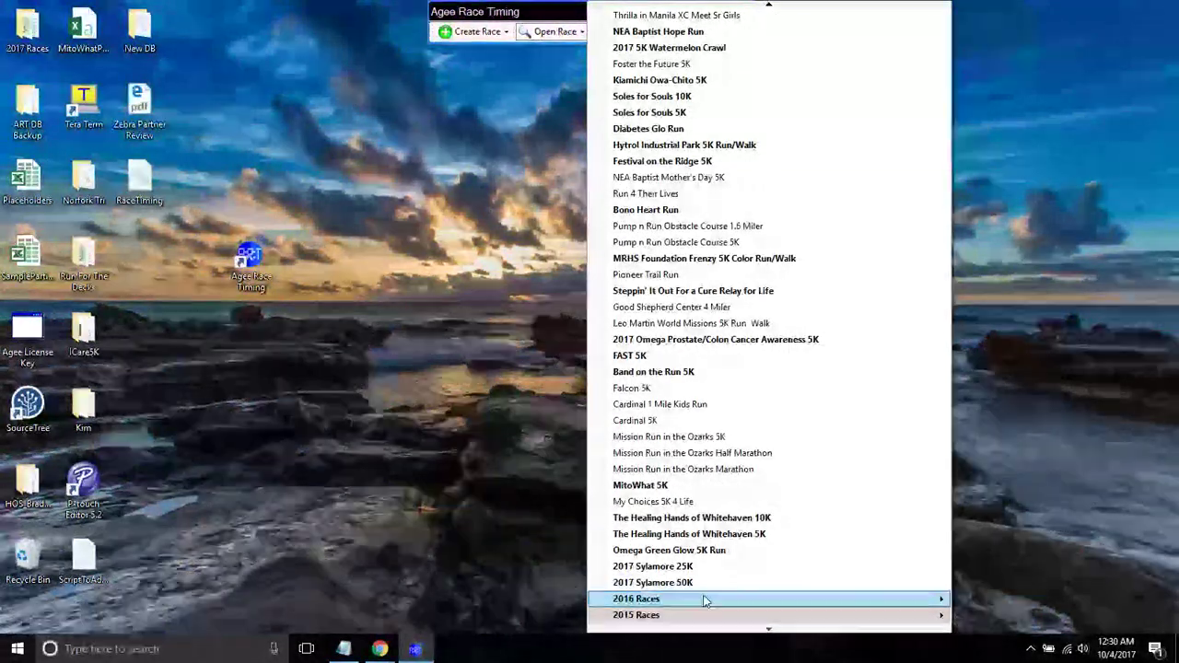
{"action": "mouse_move", "coordinate": [698, 602]}
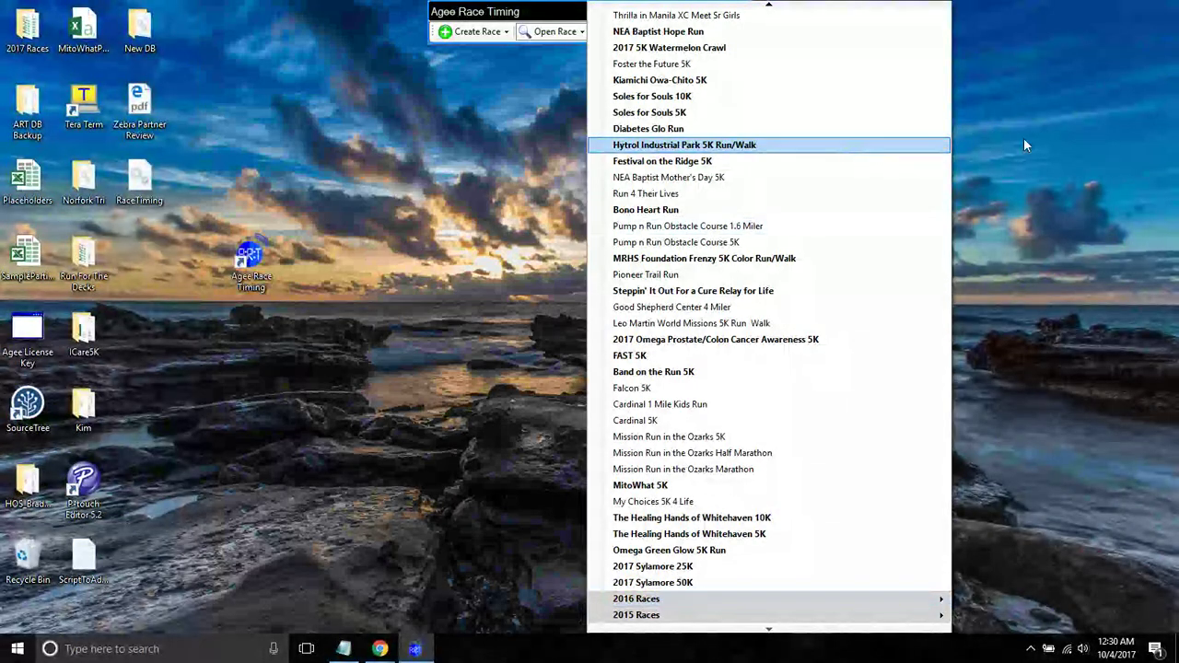
{"action": "left_click", "coordinate": [1023, 138]}
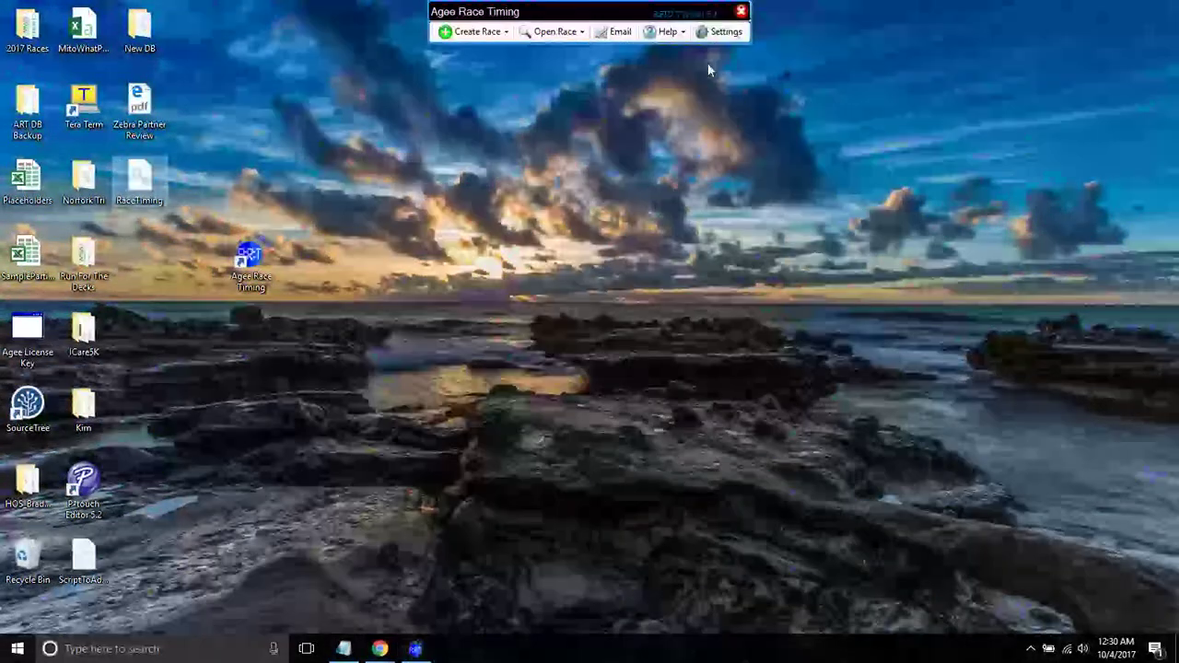
{"action": "left_click", "coordinate": [543, 31]}
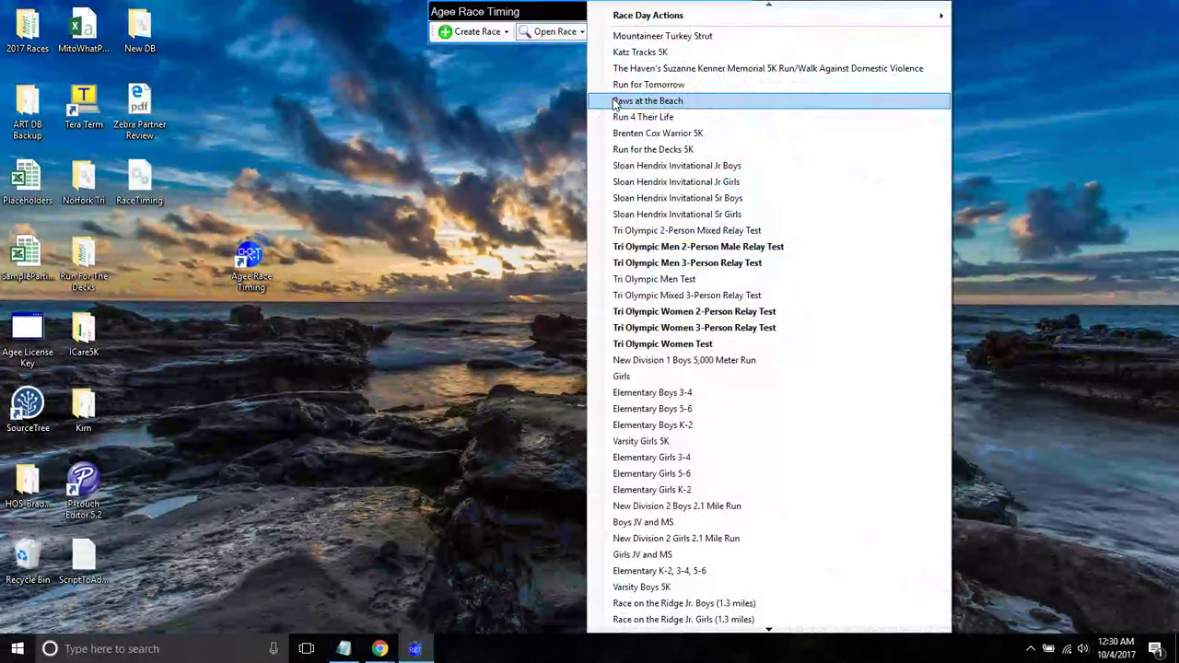
{"action": "left_click", "coordinate": [655, 232]}
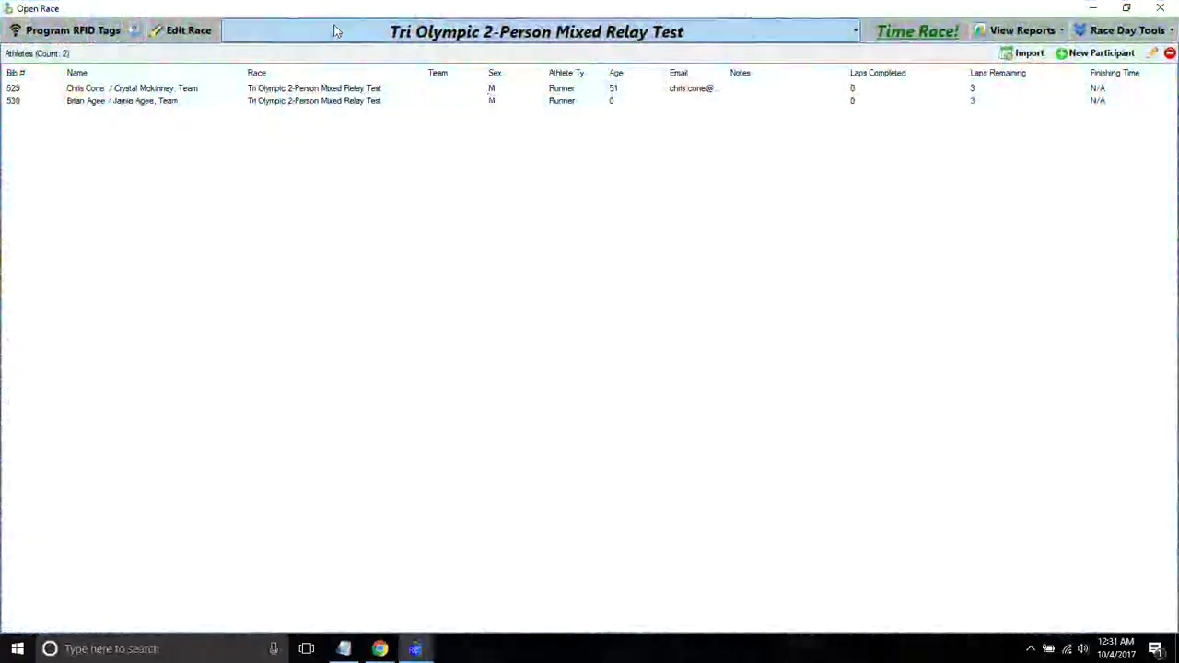
- Open Edit Race for Tri Olympic 2-Person Mixed Relay Test and show its Timers Notes tab
{"action": "left_click", "coordinate": [187, 35]}
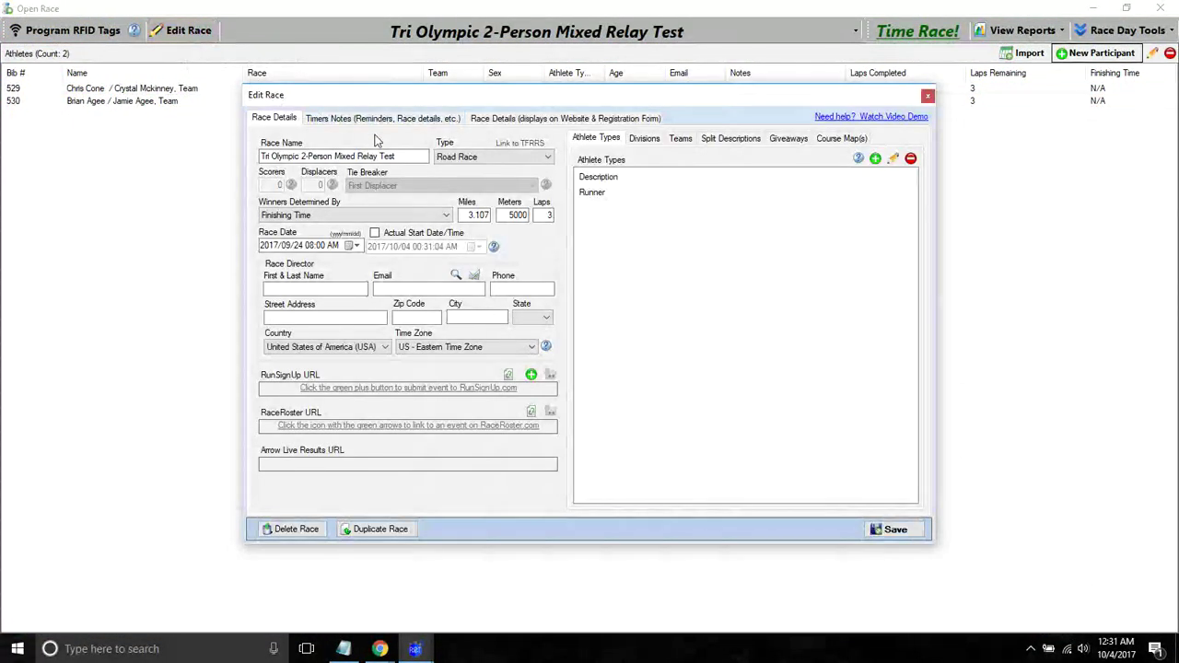
{"action": "left_click", "coordinate": [368, 120]}
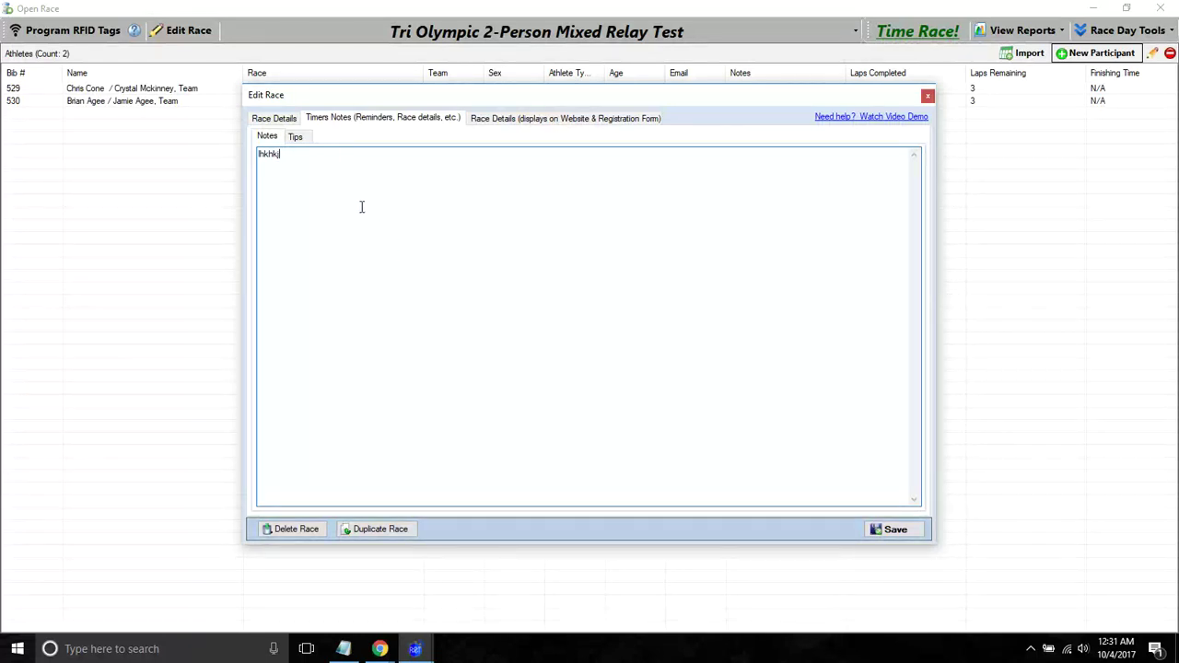
- Read the Tips sub-tab under Timers Notes, then switch back to Race Details
{"action": "left_click", "coordinate": [296, 137]}
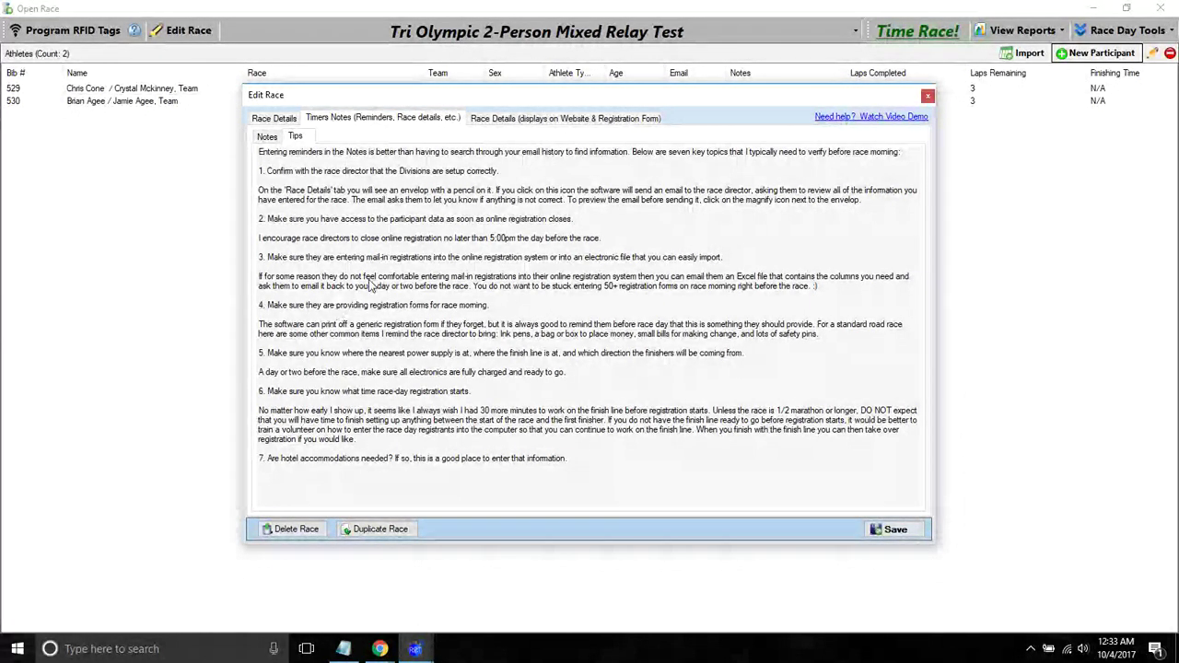
{"action": "left_click", "coordinate": [276, 119]}
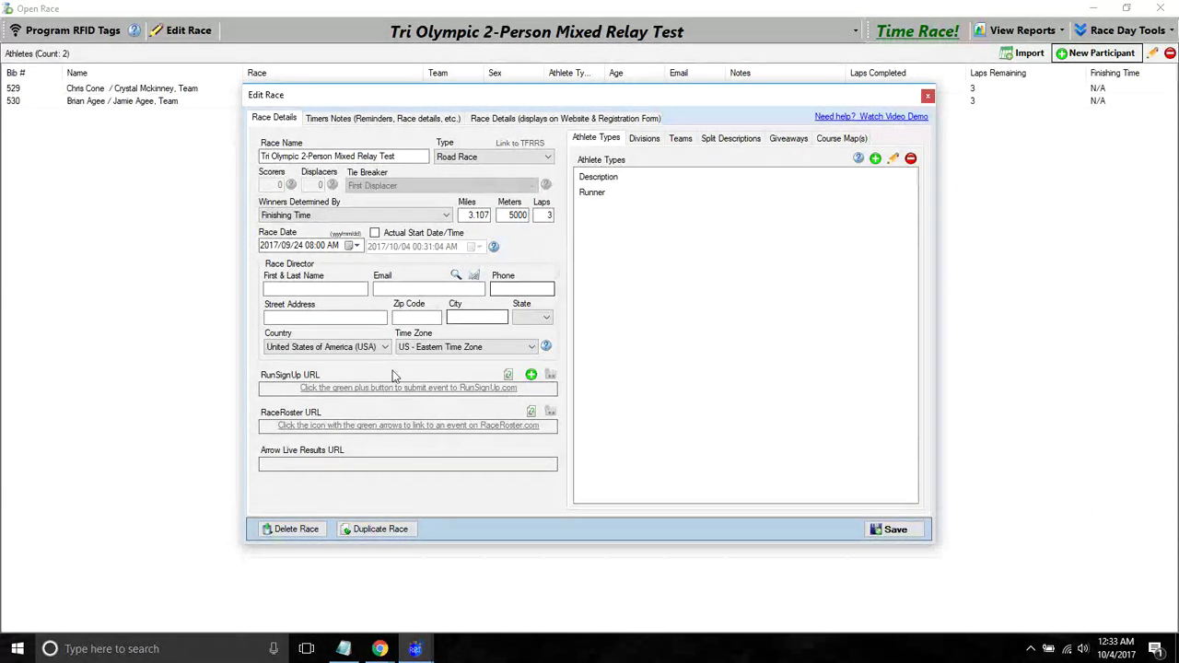
{"action": "left_click", "coordinate": [928, 95]}
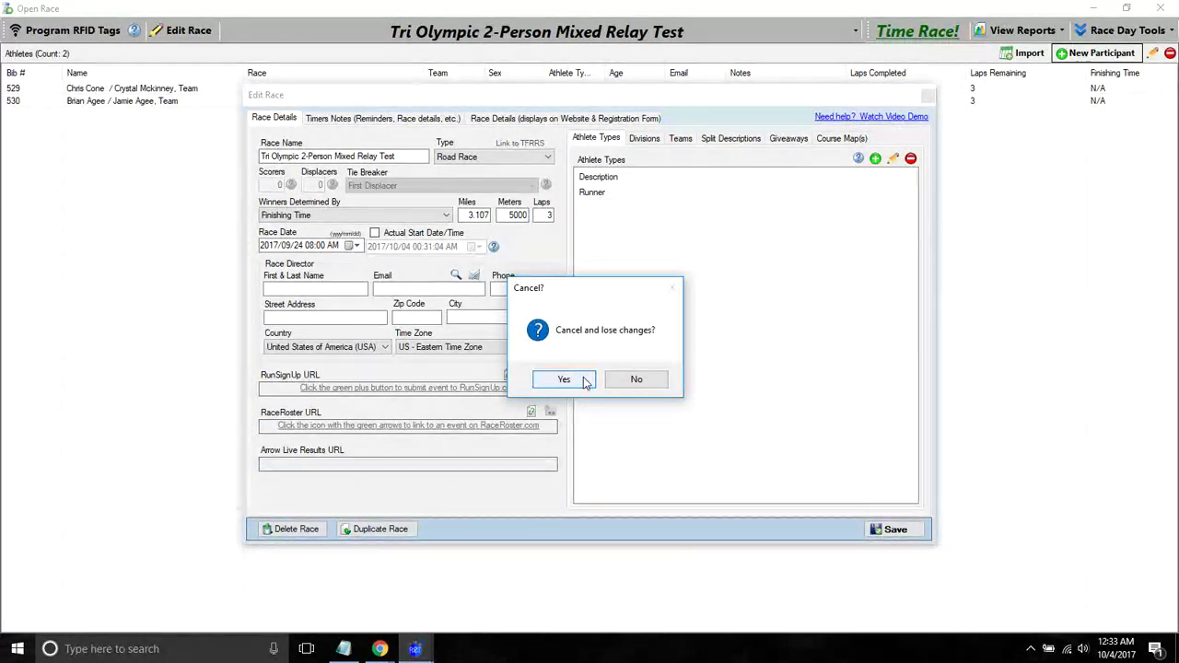
{"action": "left_click", "coordinate": [634, 382]}
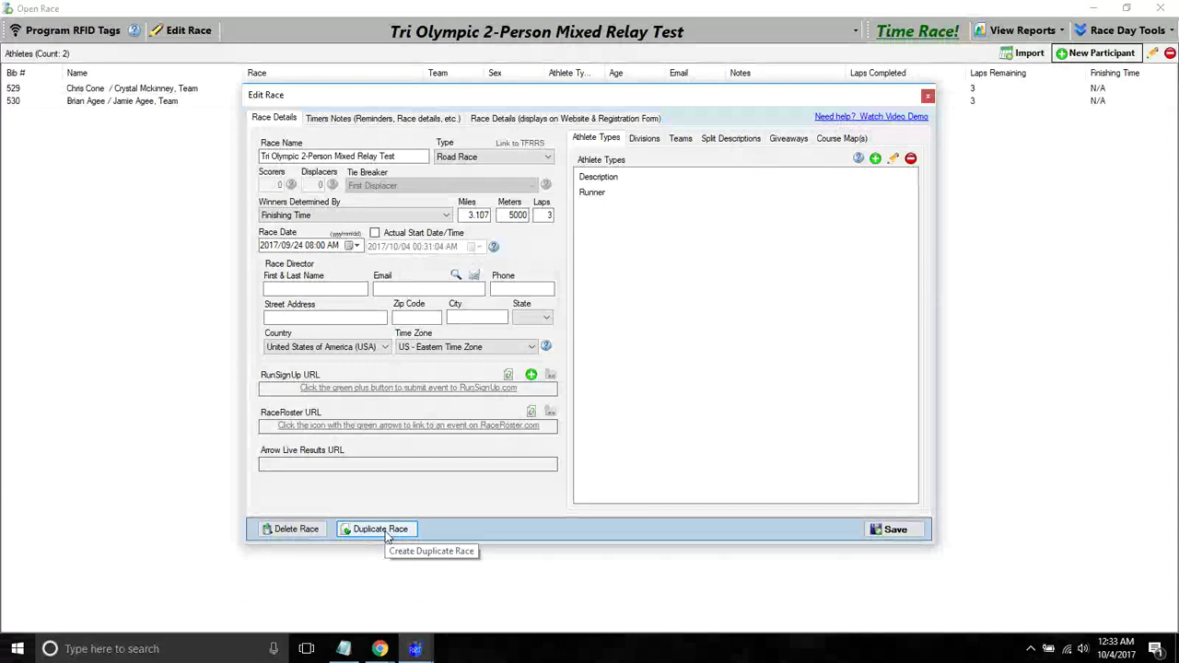
- Look through the race's Divisions, Teams and Split Descriptions
{"action": "left_click", "coordinate": [645, 138]}
{"action": "left_click", "coordinate": [681, 138]}
{"action": "left_click", "coordinate": [751, 138]}
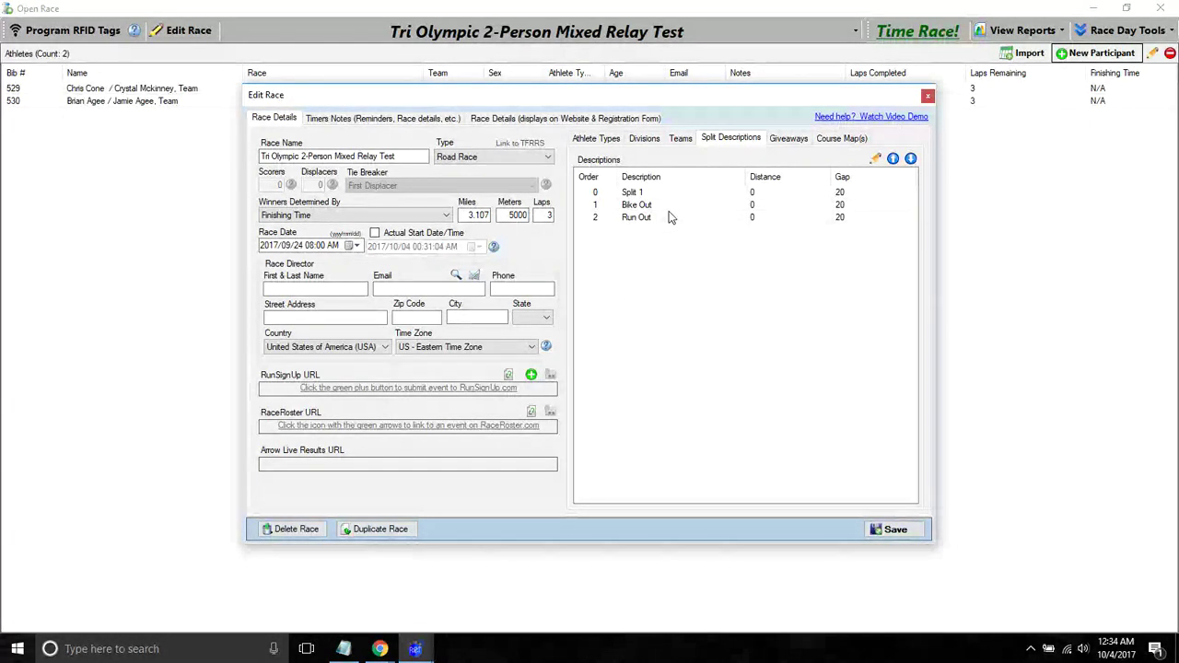
- Give Bike Out a 600-second gap, apply it to all splits, then view giveaways
{"action": "double_click", "coordinate": [671, 205]}
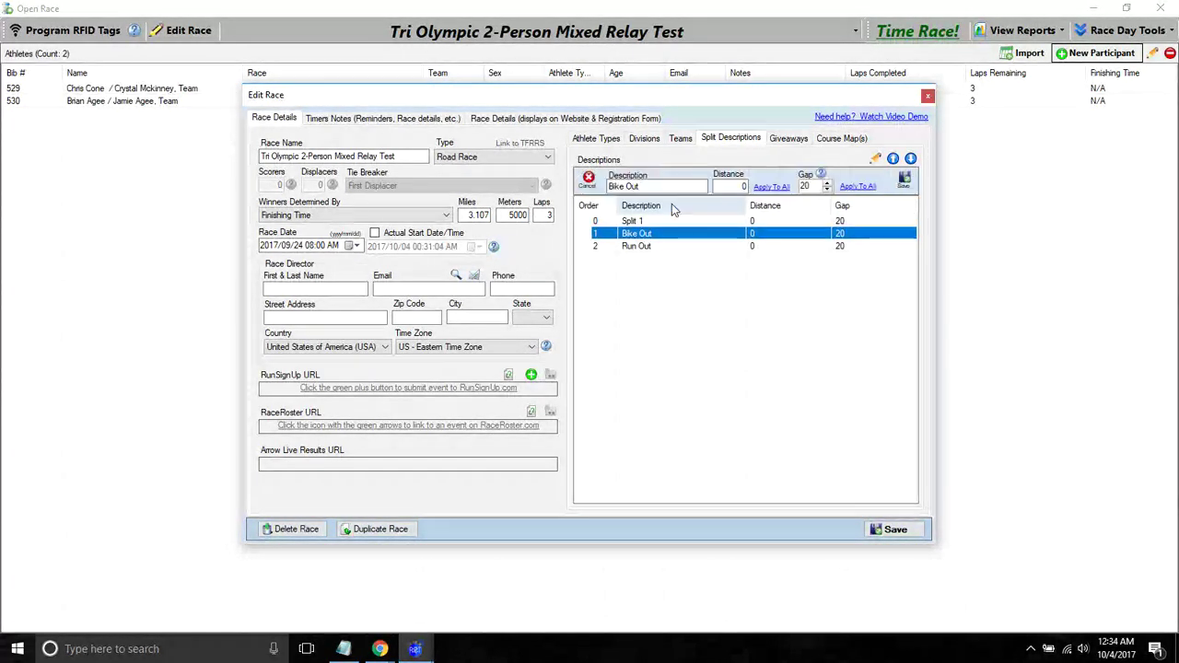
{"action": "double_click", "coordinate": [807, 185]}
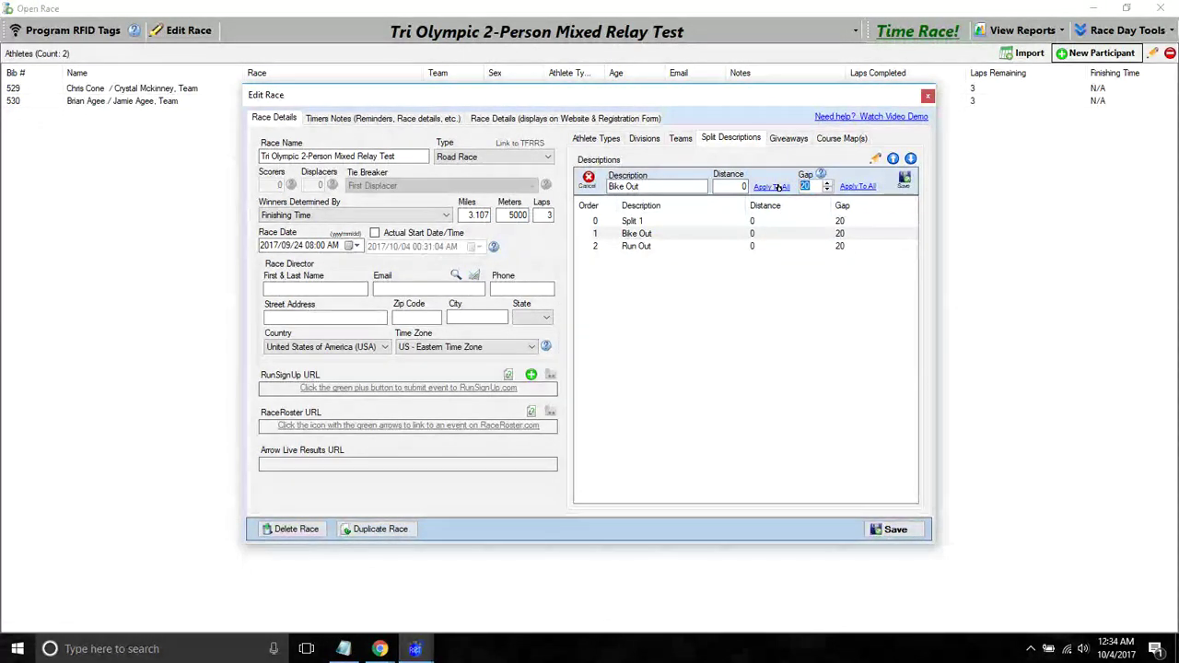
{"action": "type", "text": "600"}
{"action": "left_click", "coordinate": [821, 174]}
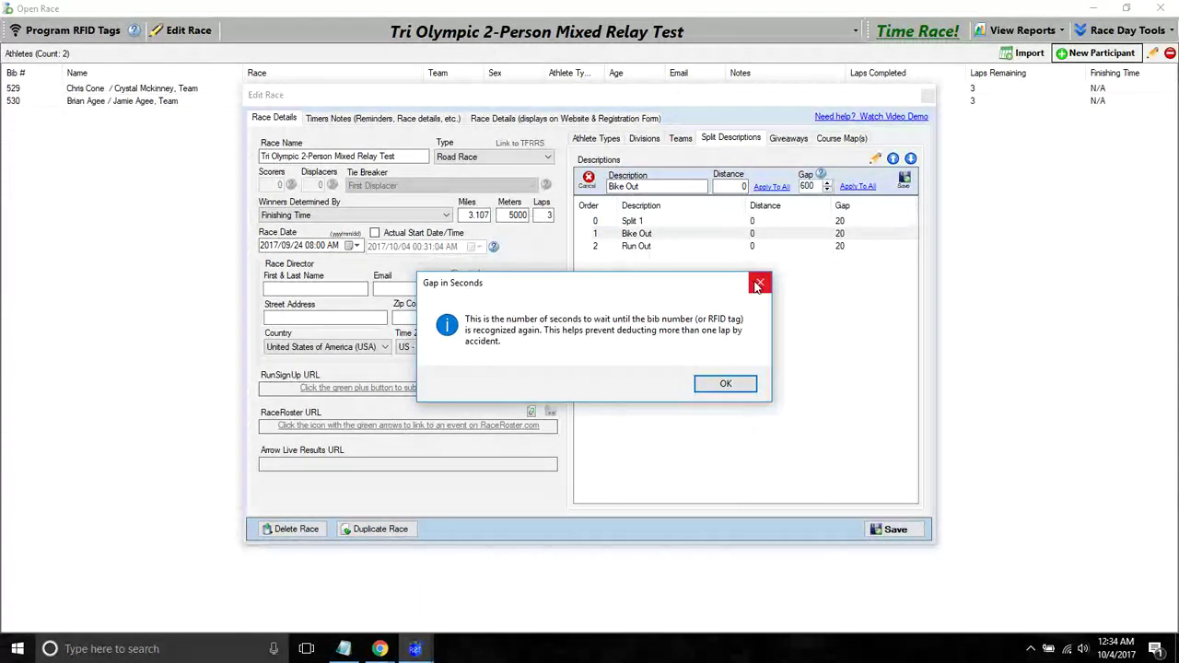
{"action": "left_click", "coordinate": [760, 282]}
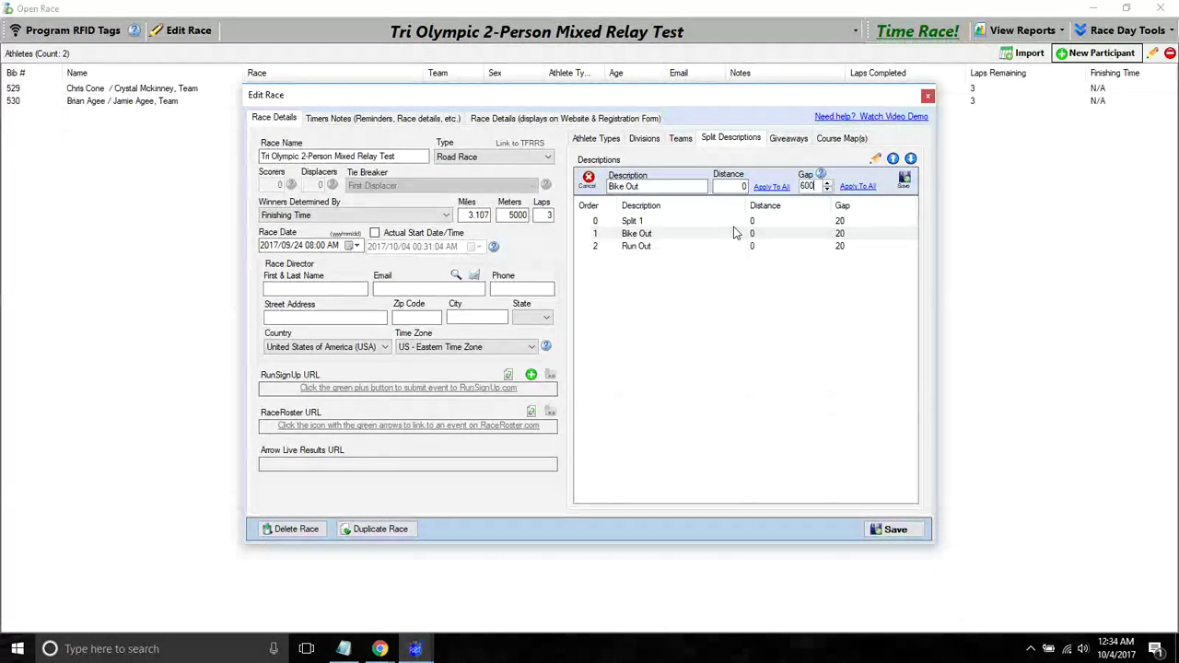
{"action": "left_click", "coordinate": [857, 186]}
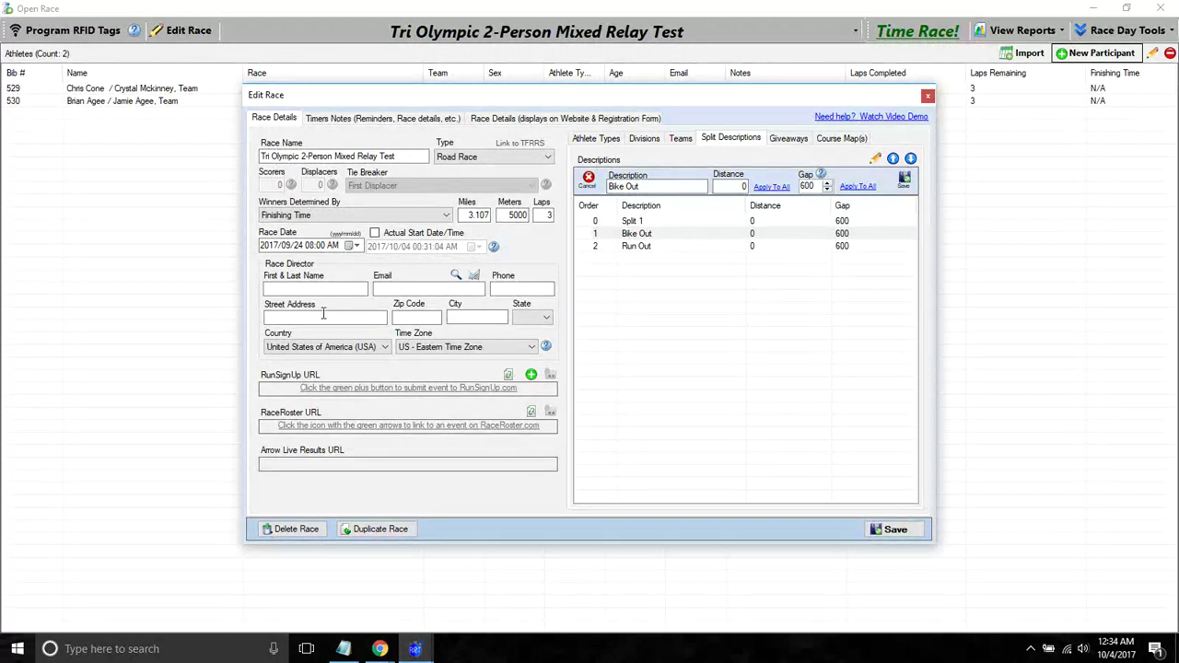
{"action": "left_click", "coordinate": [789, 139]}
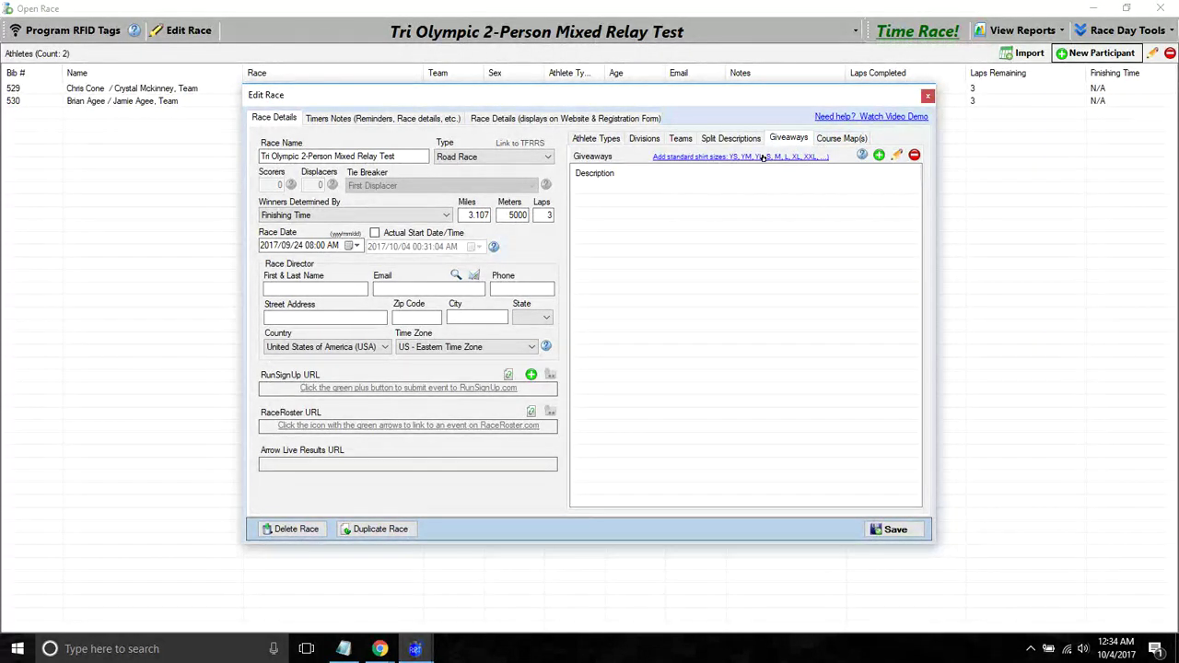
- Add the standard shirt sizes as giveaways, review the remaining tabs, then close without saving
{"action": "left_click", "coordinate": [704, 159]}
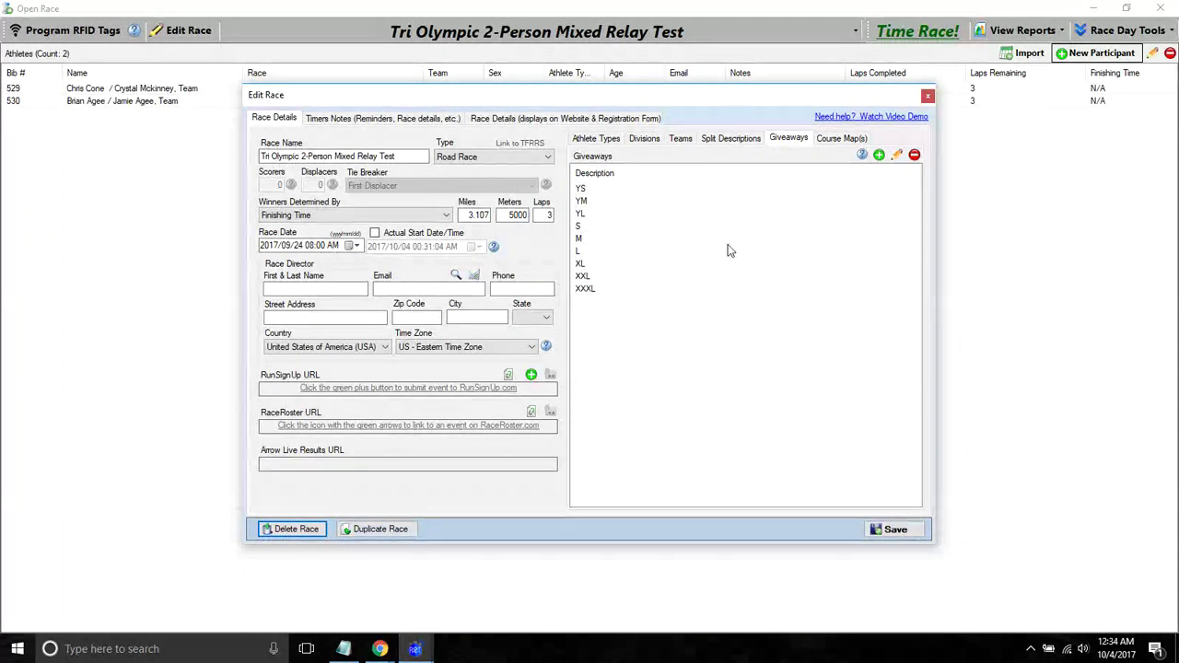
{"action": "left_click", "coordinate": [840, 139]}
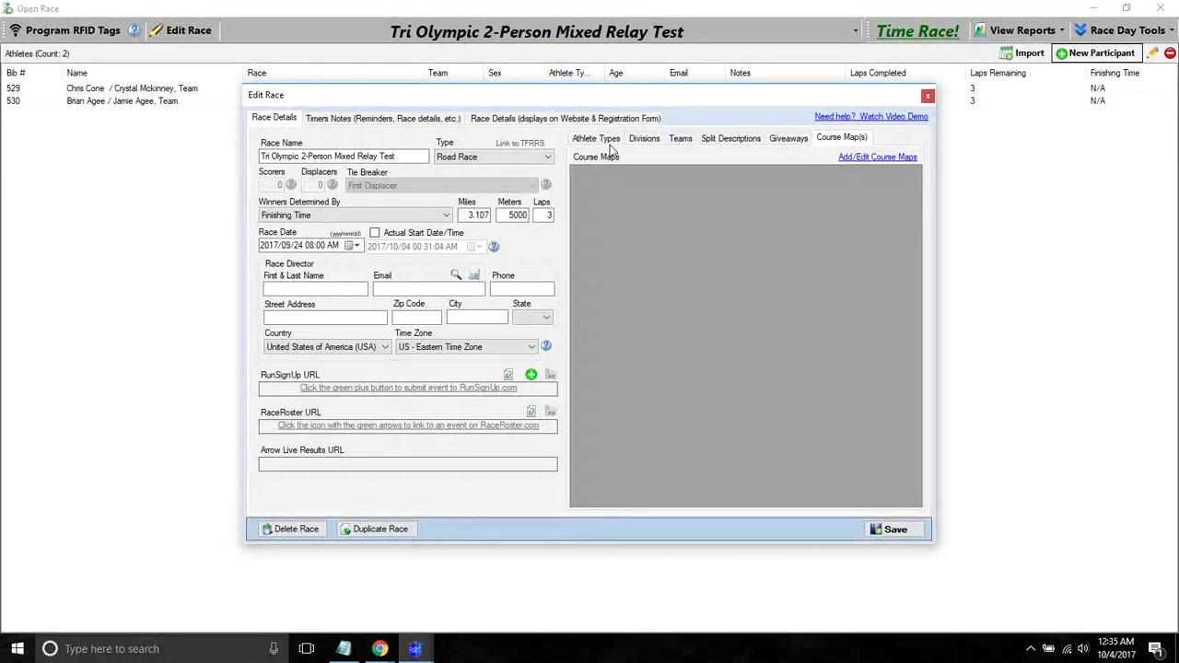
{"action": "left_click", "coordinate": [424, 122]}
{"action": "left_click", "coordinate": [517, 119]}
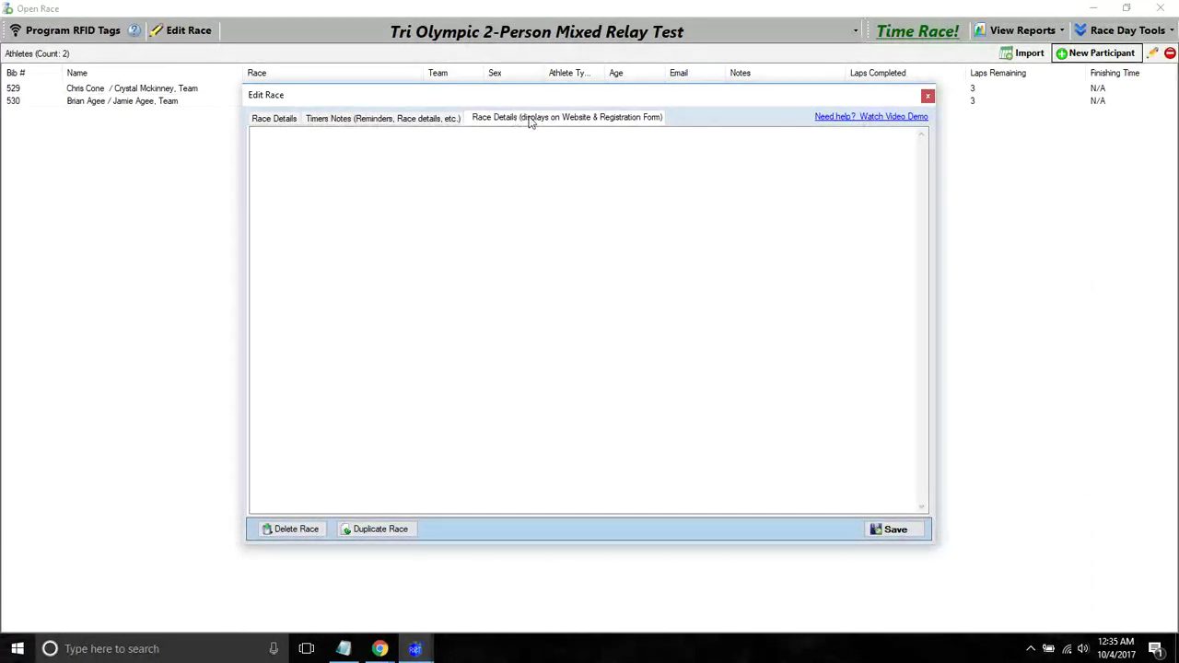
{"action": "left_click", "coordinate": [928, 96]}
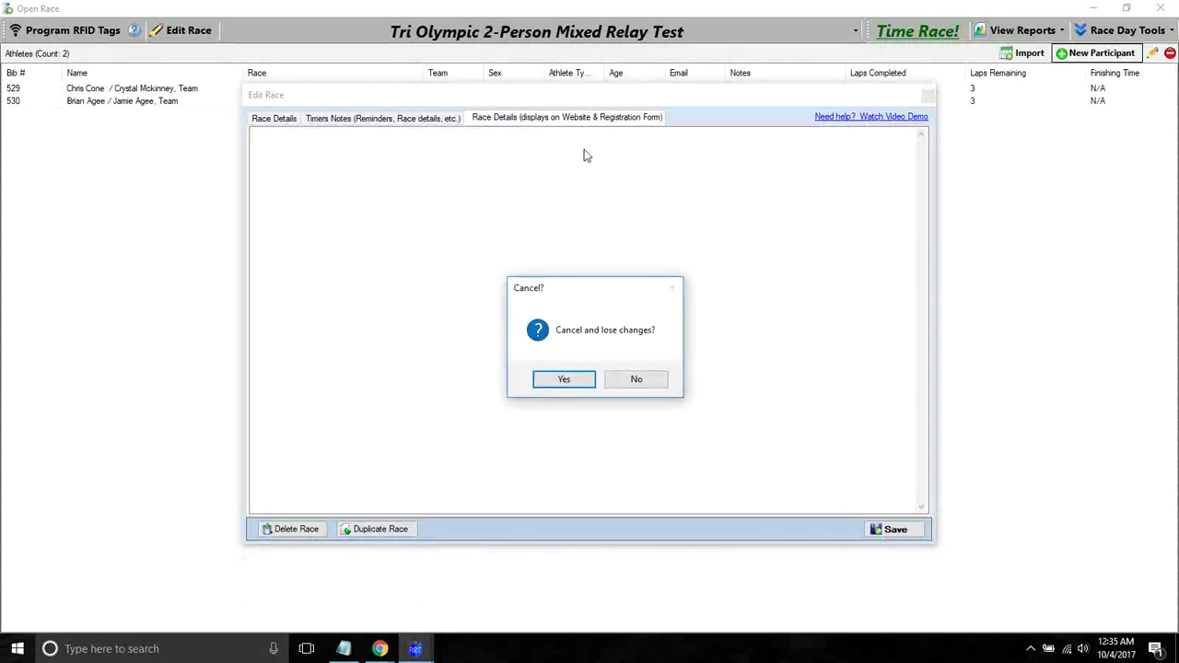
{"action": "left_click", "coordinate": [561, 374]}
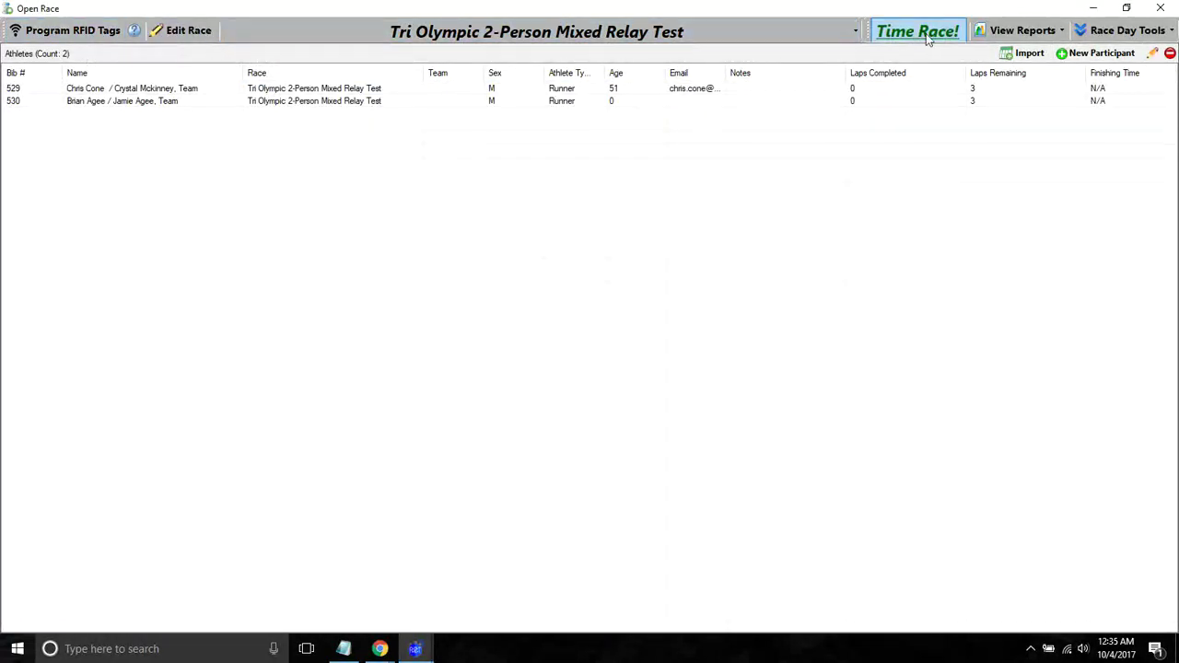
- Glance at the reports list, then start an ART .csv export to the Desktop with a new custom file type
{"action": "left_click", "coordinate": [1030, 33]}
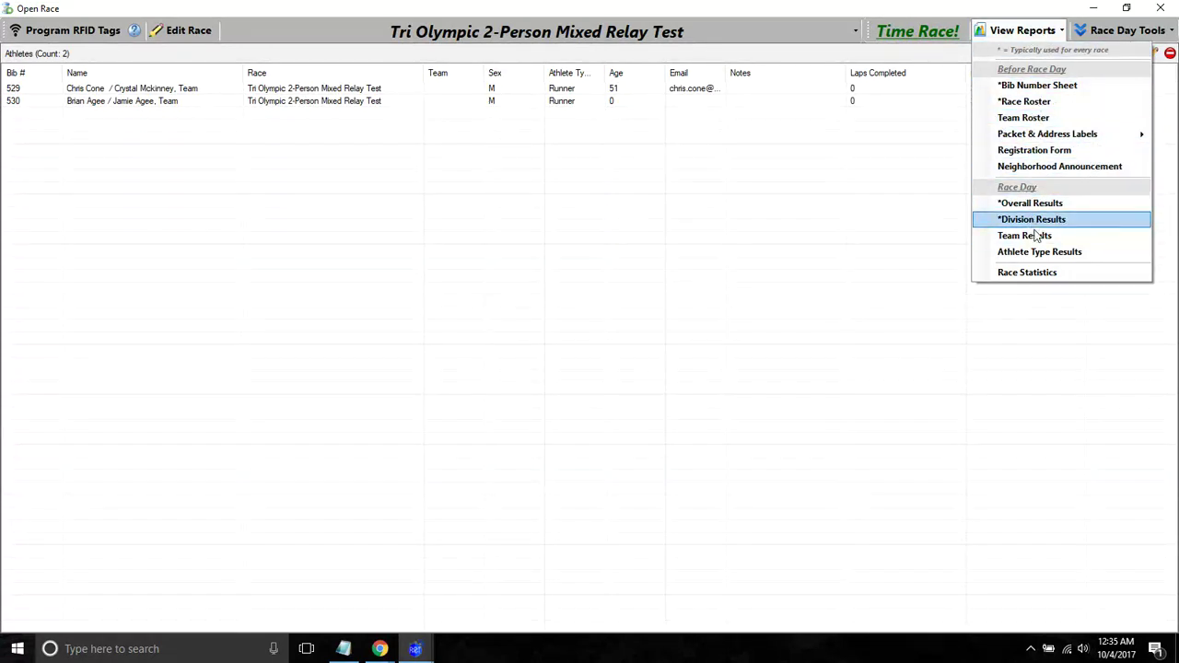
{"action": "left_click", "coordinate": [1116, 31]}
{"action": "left_click", "coordinate": [1117, 31]}
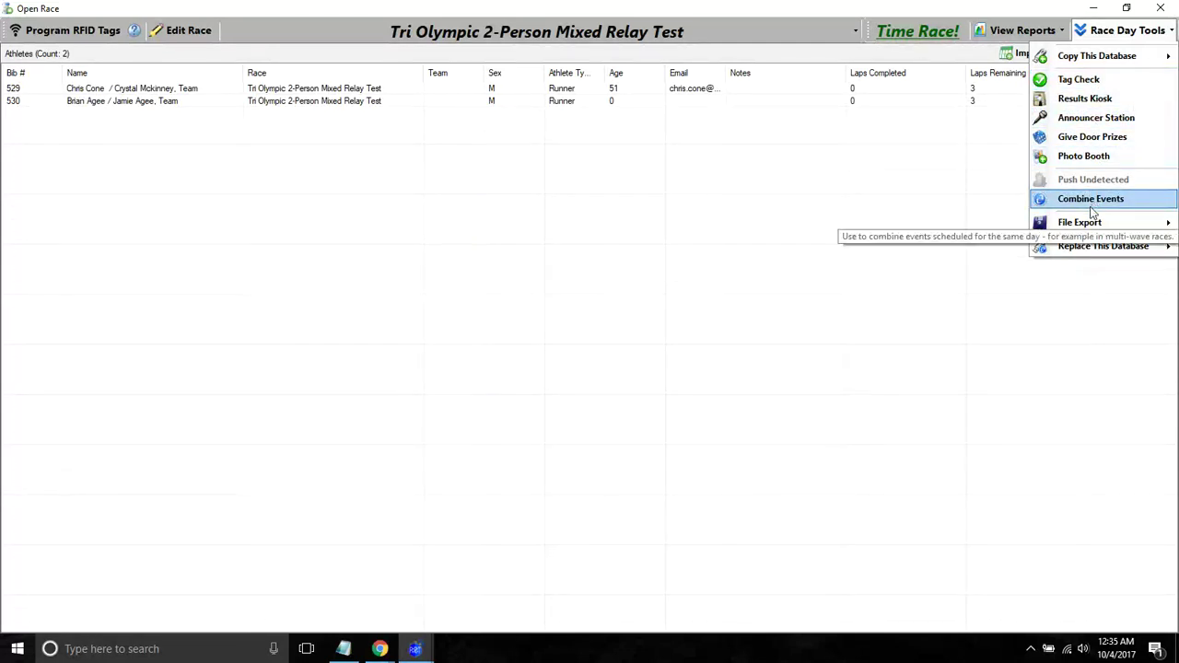
{"action": "mouse_move", "coordinate": [1090, 228]}
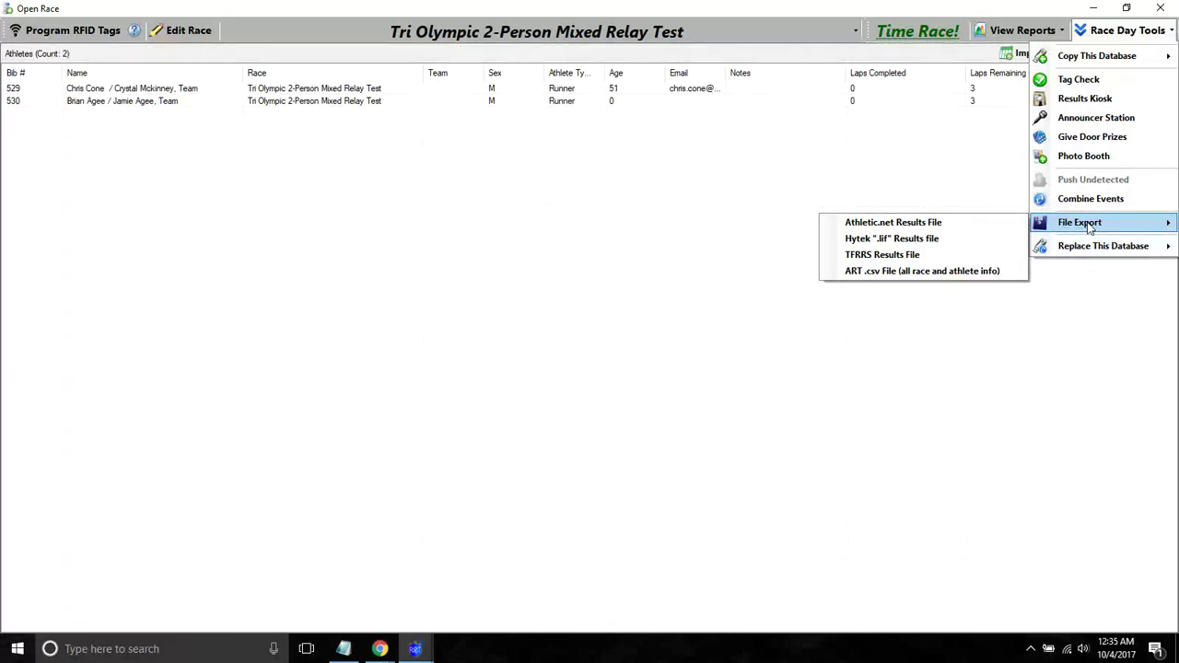
{"action": "left_click", "coordinate": [936, 273]}
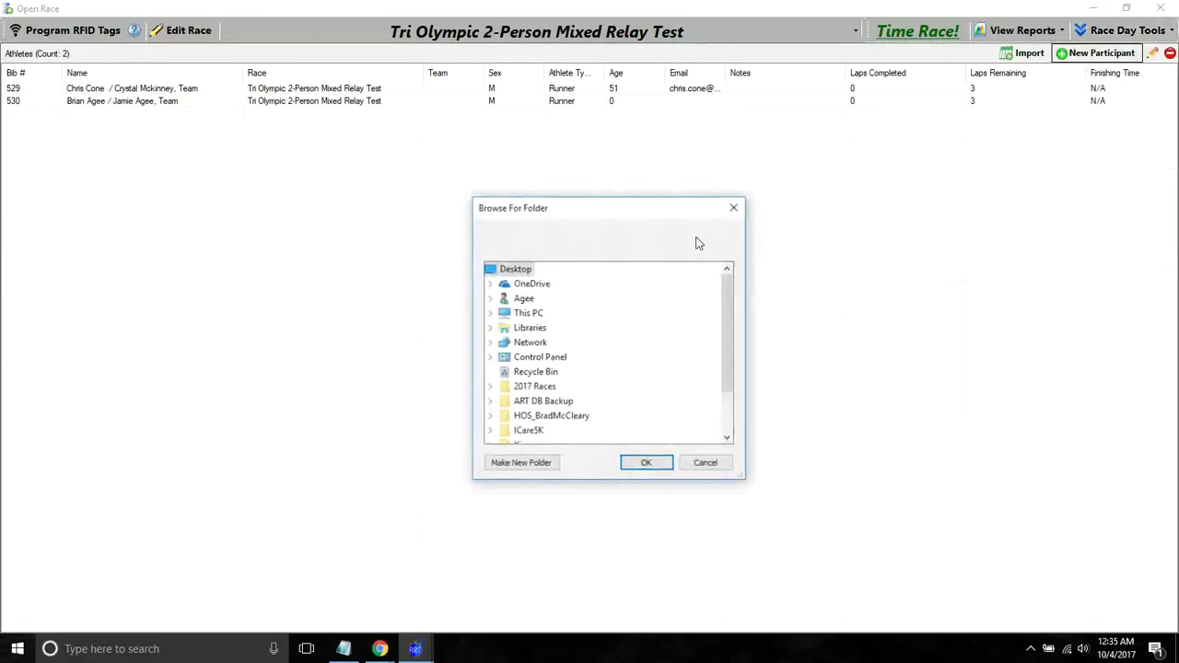
{"action": "left_click", "coordinate": [642, 465]}
{"action": "double_click", "coordinate": [618, 293]}
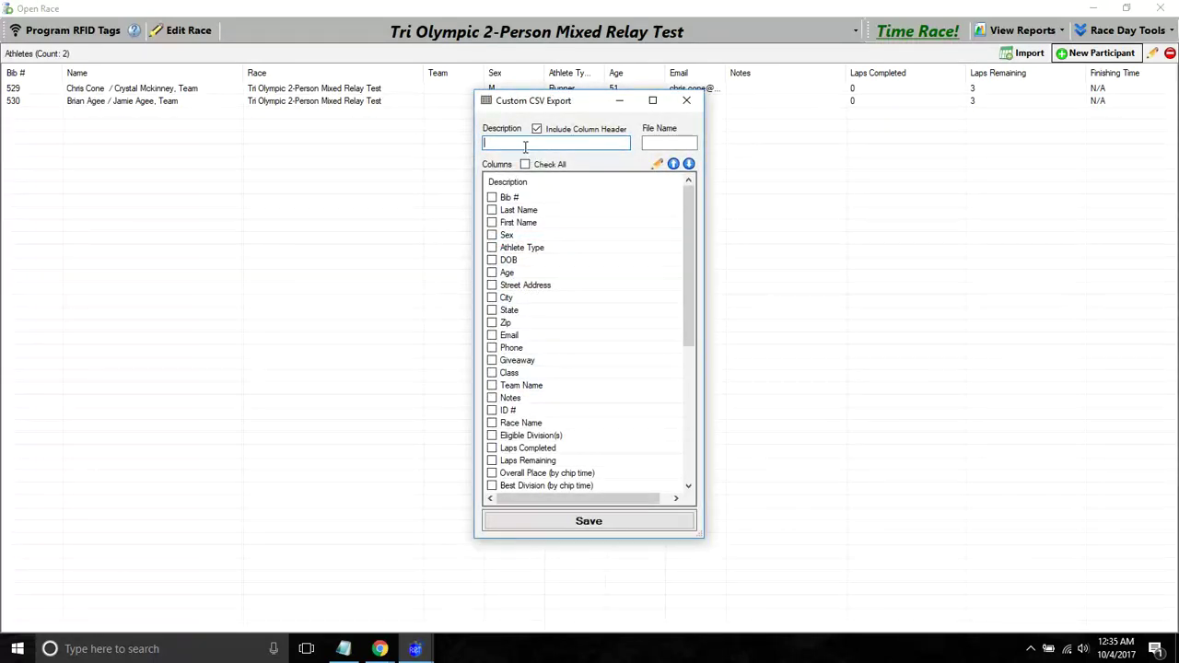
- Enter Boston as the export's description and file name
{"action": "type", "text": "Boston"}
{"action": "key", "text": "Tab"}
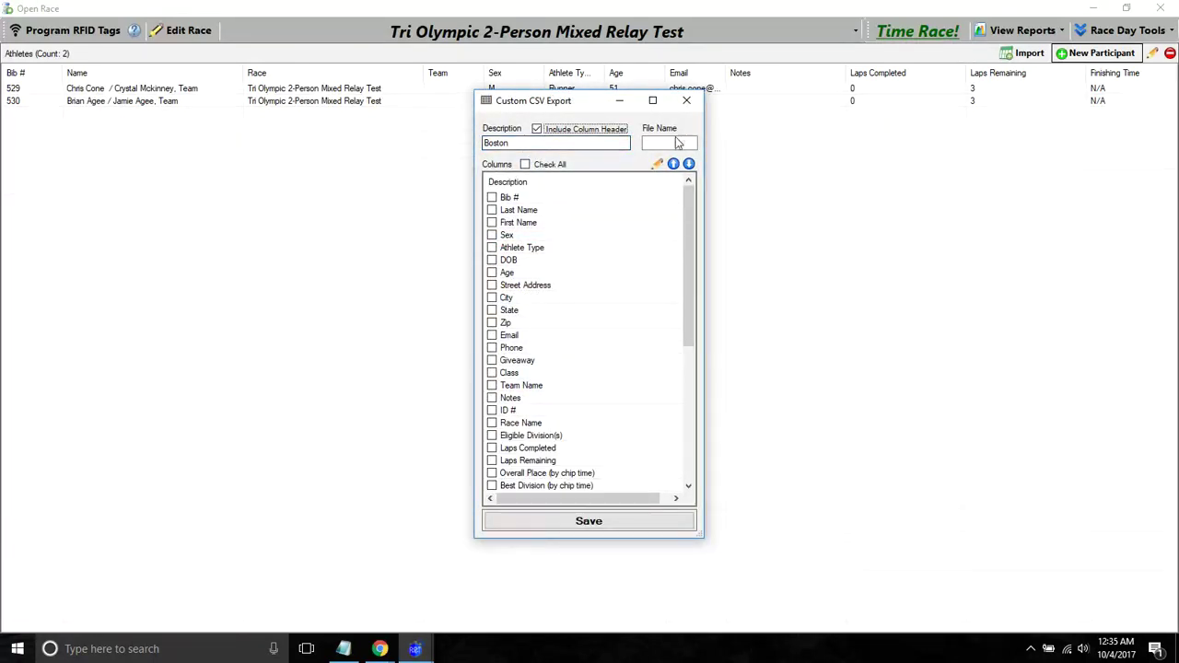
{"action": "left_click", "coordinate": [669, 143]}
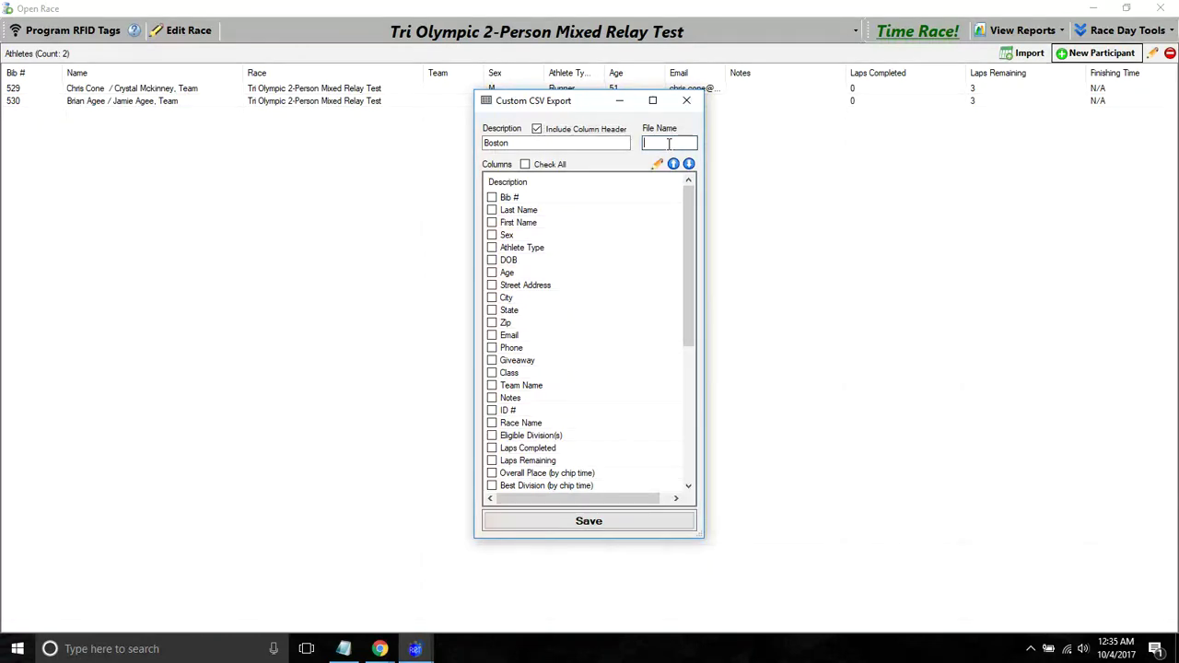
{"action": "type", "text": "Bo"}
{"action": "type", "text": "on"}
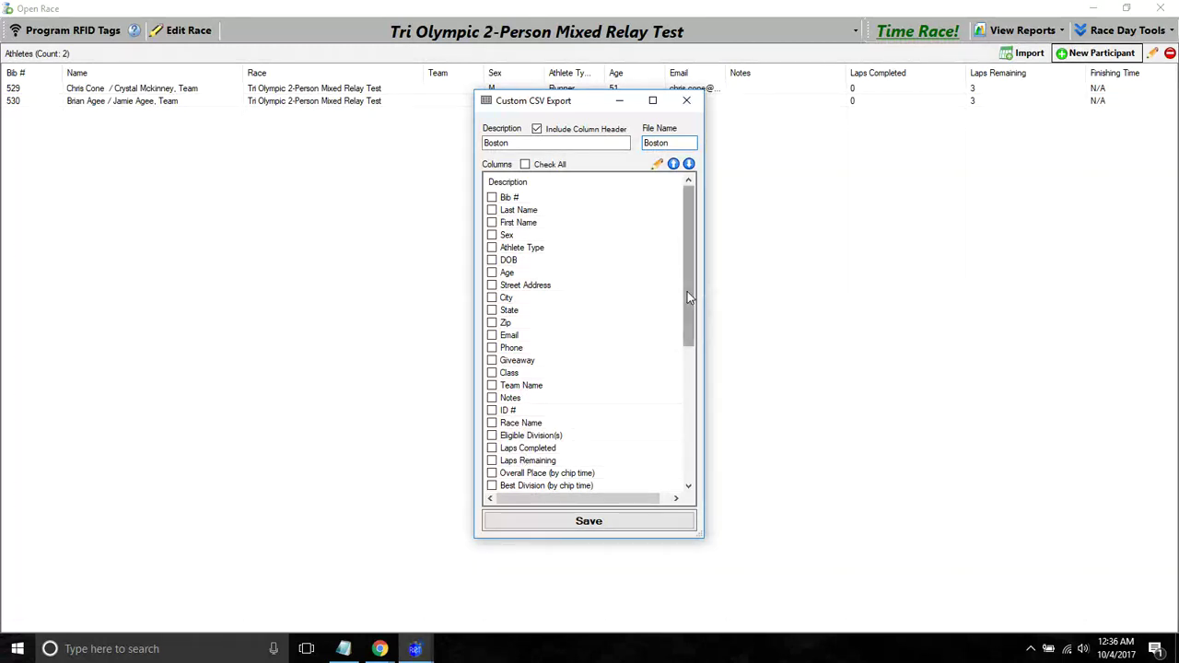
- Include Finishing Time and move it up to be the first exported column
{"action": "left_click_drag", "start_coordinate": [687, 291], "coordinate": [688, 367]}
{"action": "left_click", "coordinate": [547, 388]}
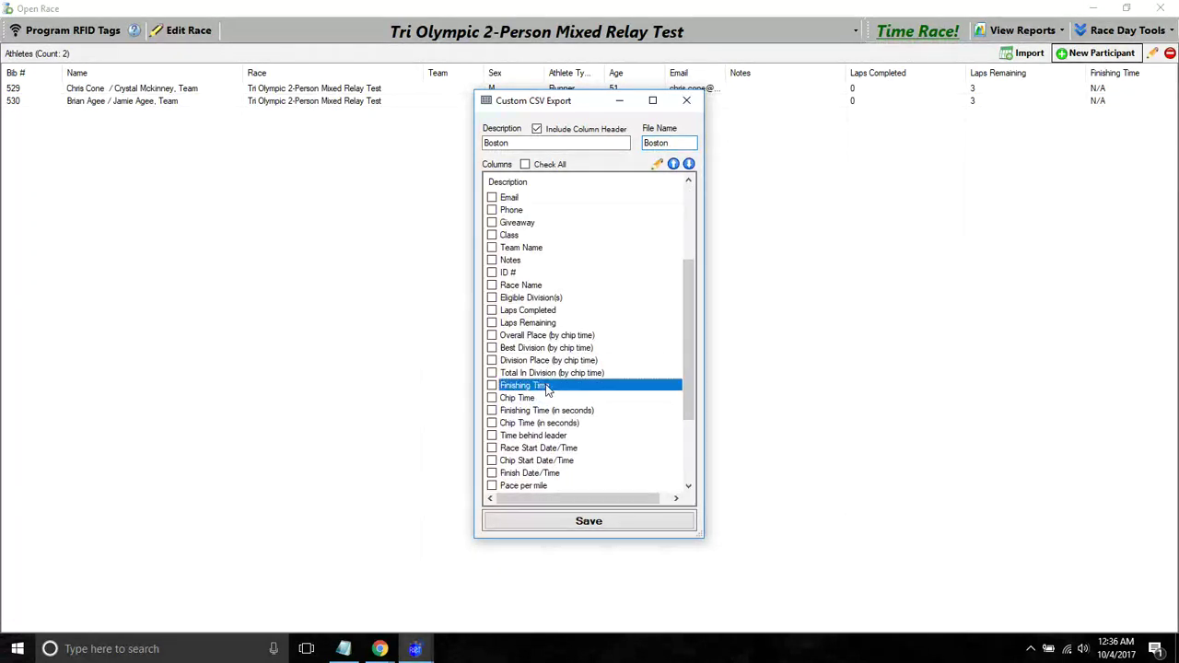
{"action": "left_click", "coordinate": [673, 164]}
{"action": "left_click", "coordinate": [674, 164]}
{"action": "left_click", "coordinate": [673, 164]}
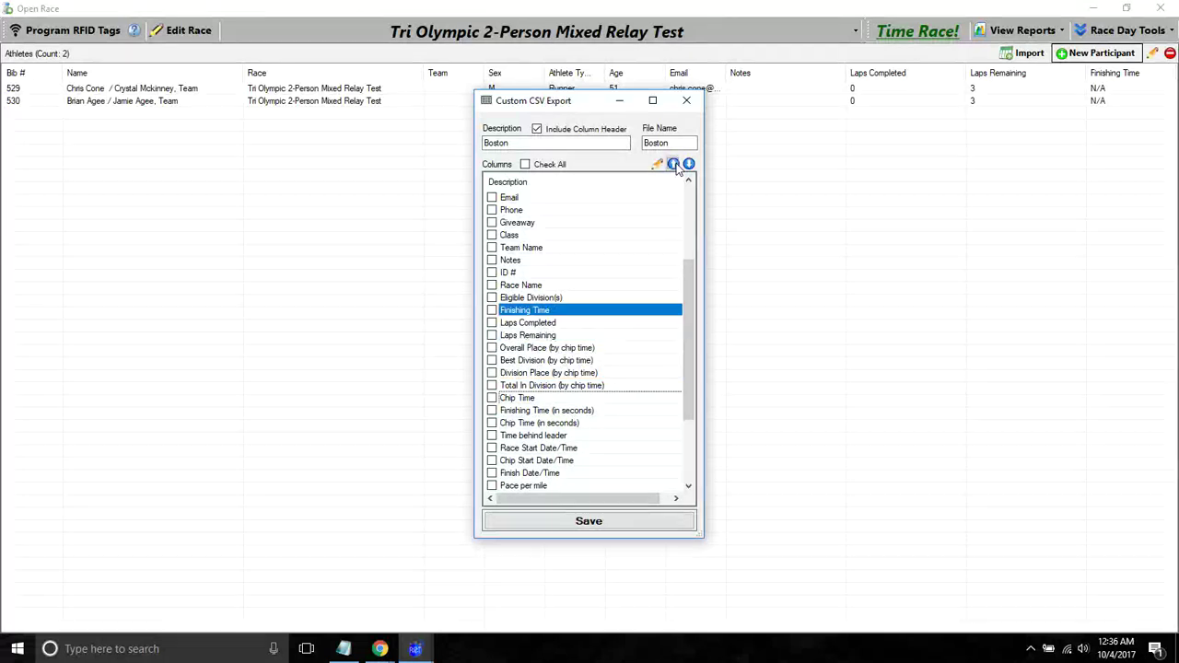
{"action": "left_click", "coordinate": [674, 164]}
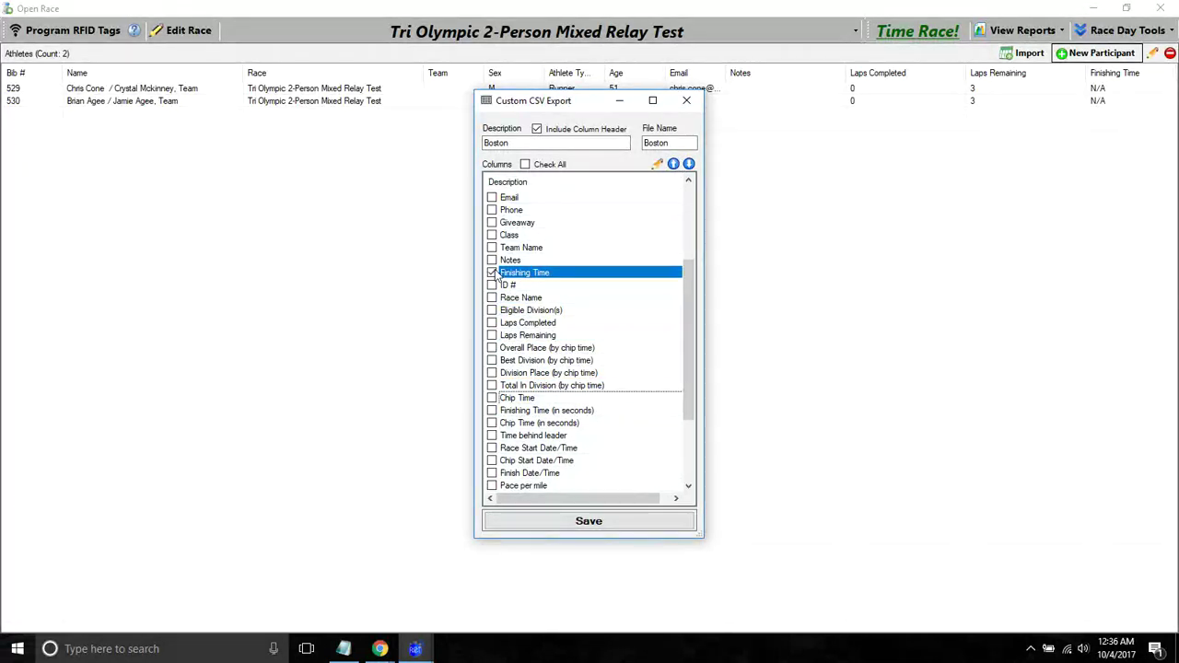
{"action": "scroll", "coordinate": [679, 315], "scroll_direction": "up", "scroll_amount": 4}
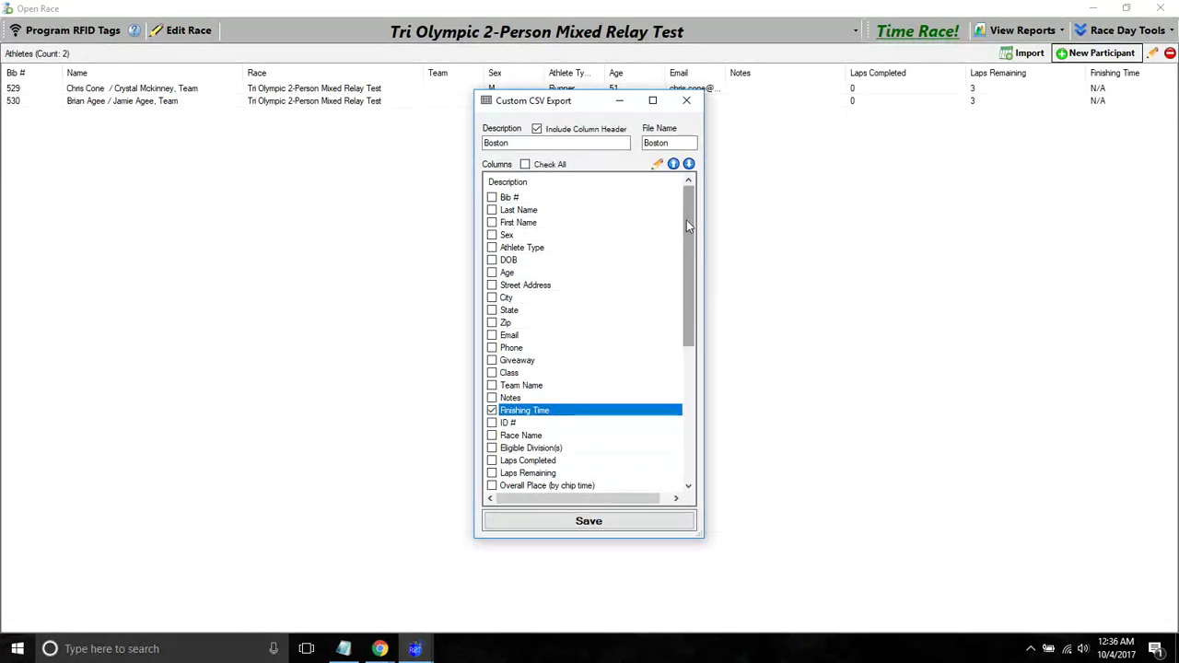
{"action": "left_click", "coordinate": [674, 164]}
{"action": "left_click", "coordinate": [673, 164]}
{"action": "left_click", "coordinate": [673, 164]}
{"action": "left_click", "coordinate": [673, 164]}
{"action": "left_click", "coordinate": [674, 164]}
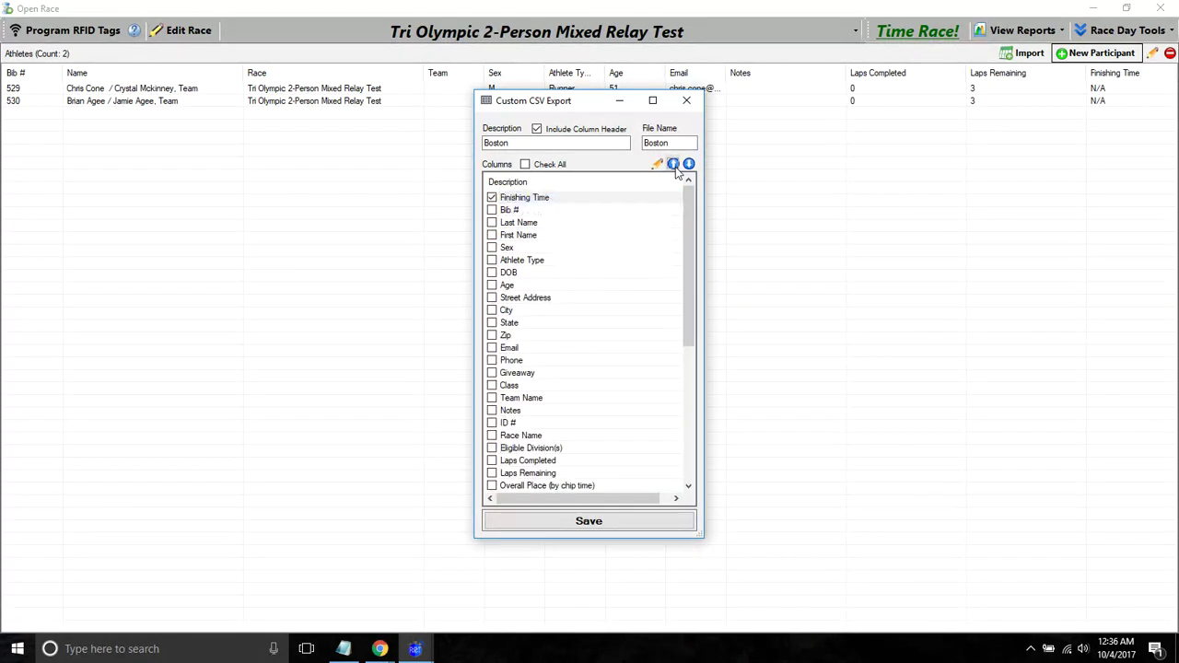
- Include Bib #, Last Name, First Name (placed before Last Name) and Chip Time columns
{"action": "left_click", "coordinate": [492, 210]}
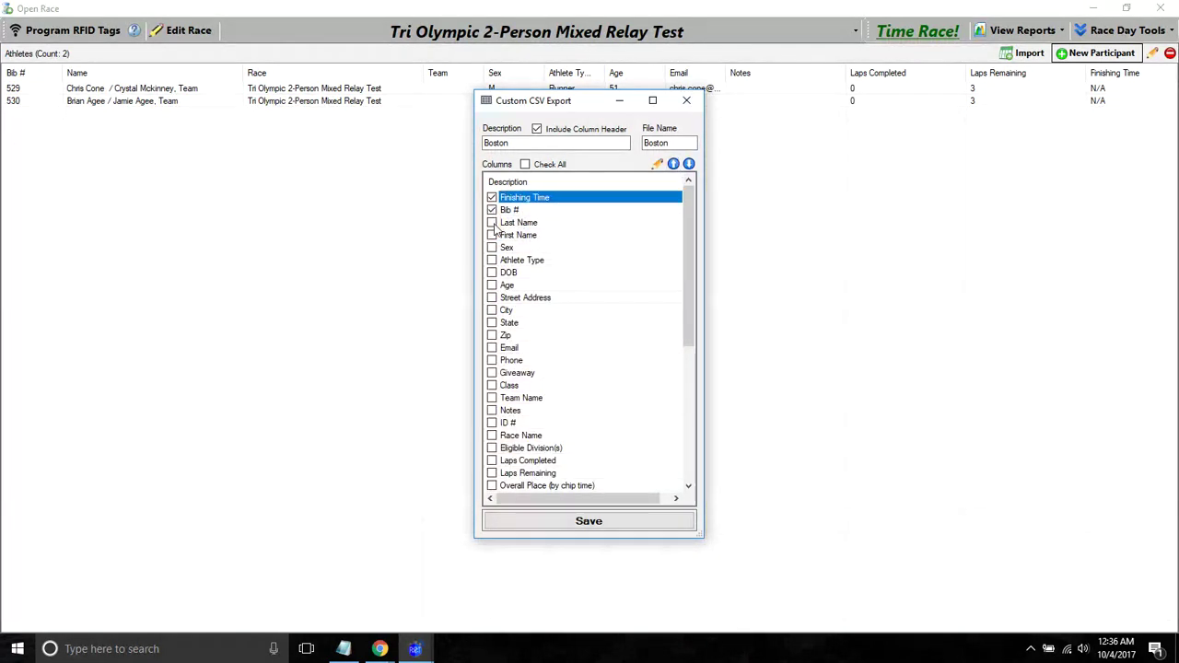
{"action": "left_click", "coordinate": [492, 223]}
{"action": "left_click", "coordinate": [508, 236]}
{"action": "left_click", "coordinate": [674, 165]}
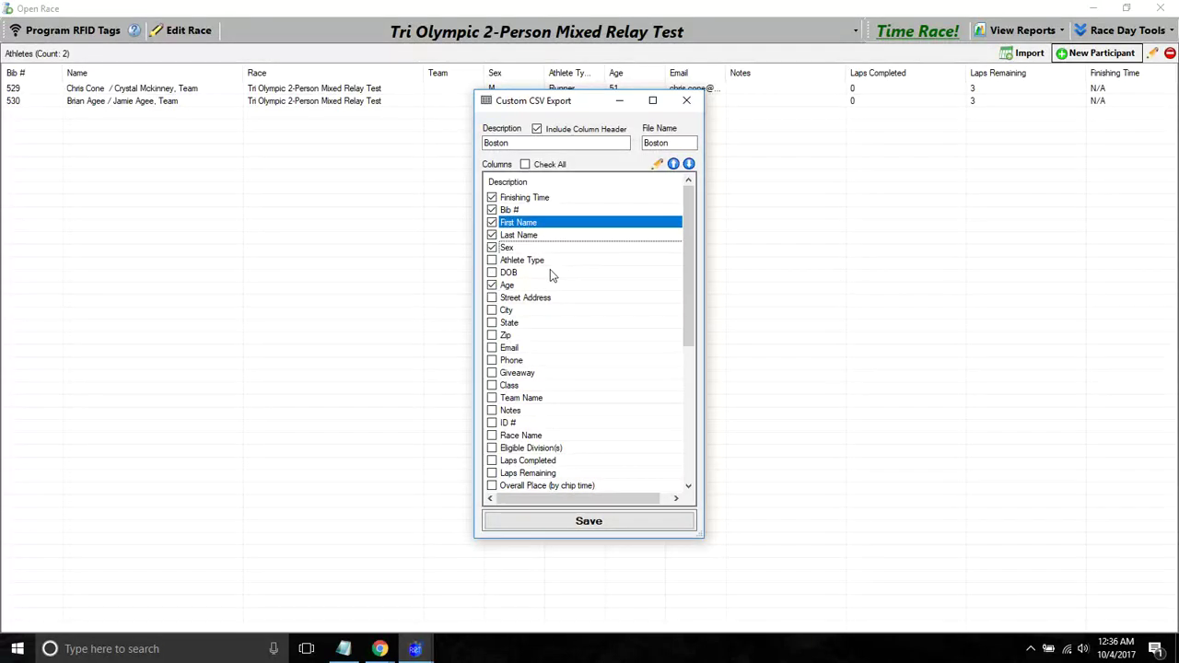
{"action": "left_click_drag", "start_coordinate": [689, 226], "coordinate": [692, 316]}
{"action": "left_click", "coordinate": [492, 373]}
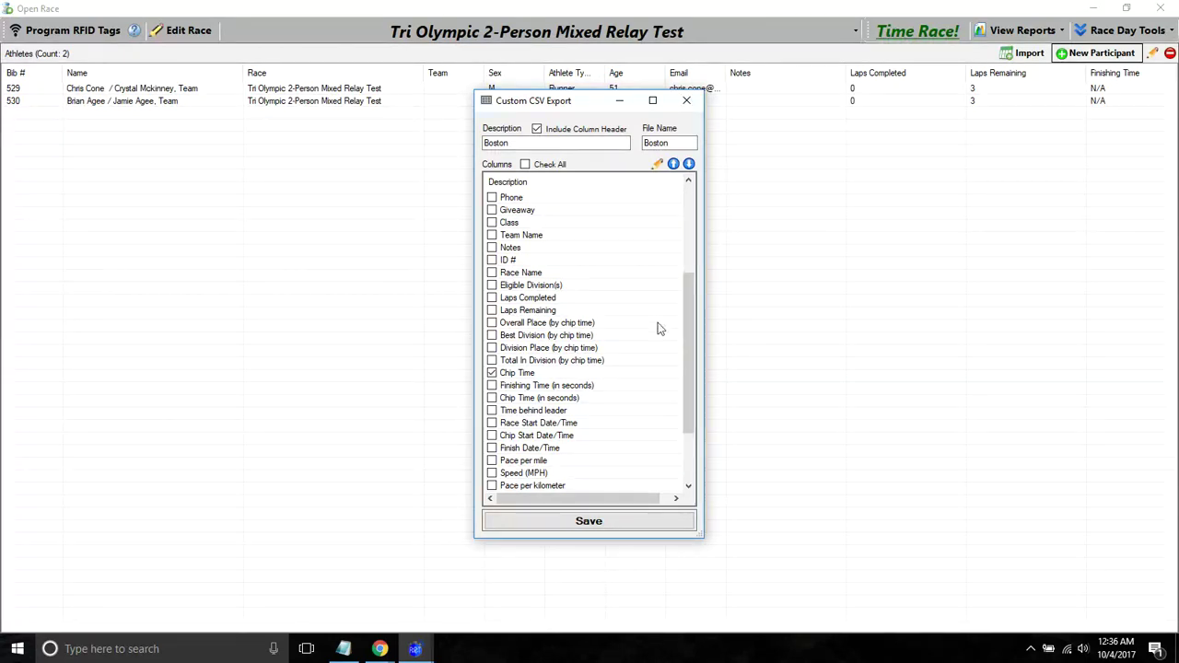
- Save the Boston layout and reopen it from the file type list
{"action": "left_click", "coordinate": [587, 524]}
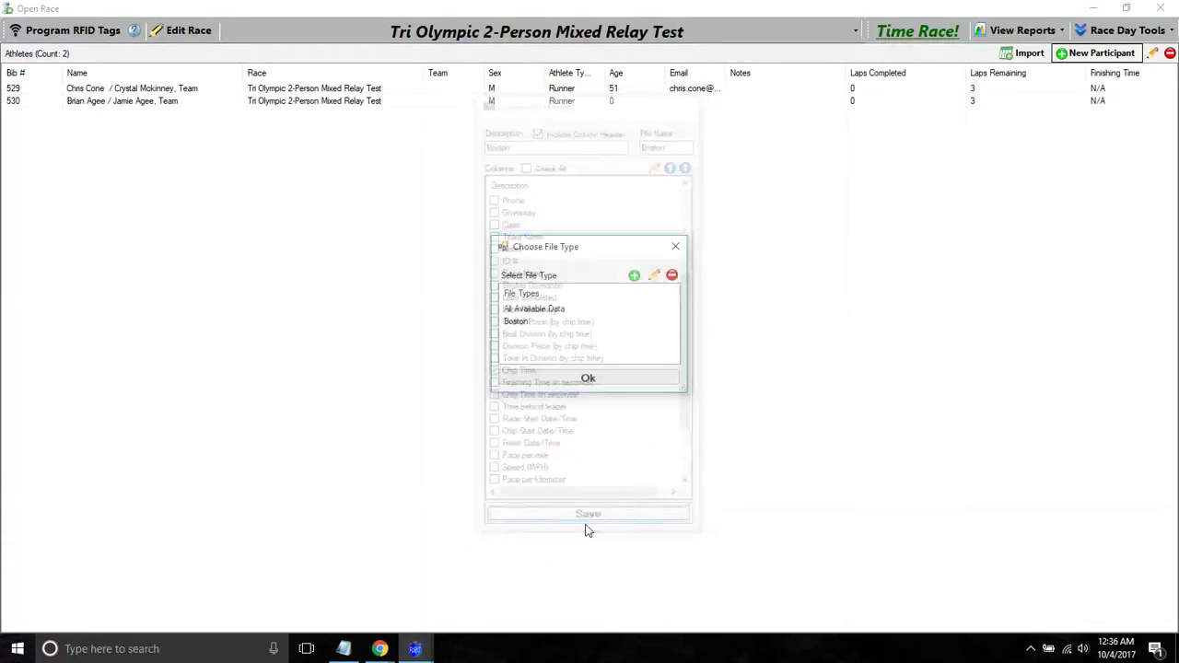
{"action": "left_click", "coordinate": [518, 324]}
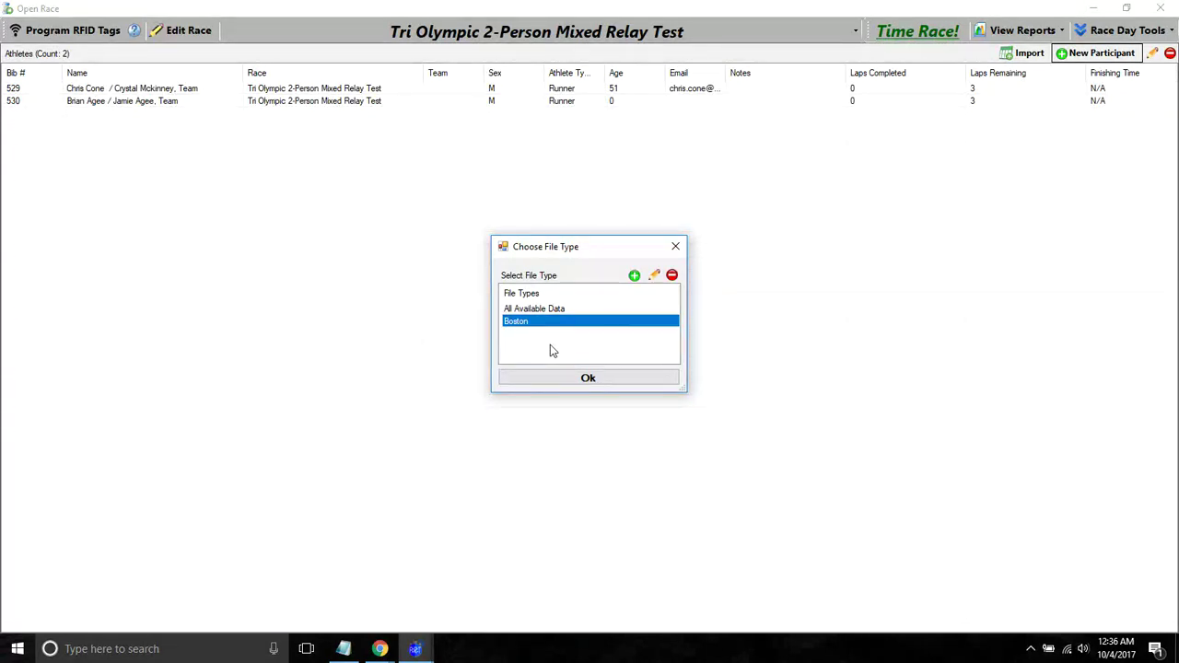
{"action": "left_click", "coordinate": [654, 275]}
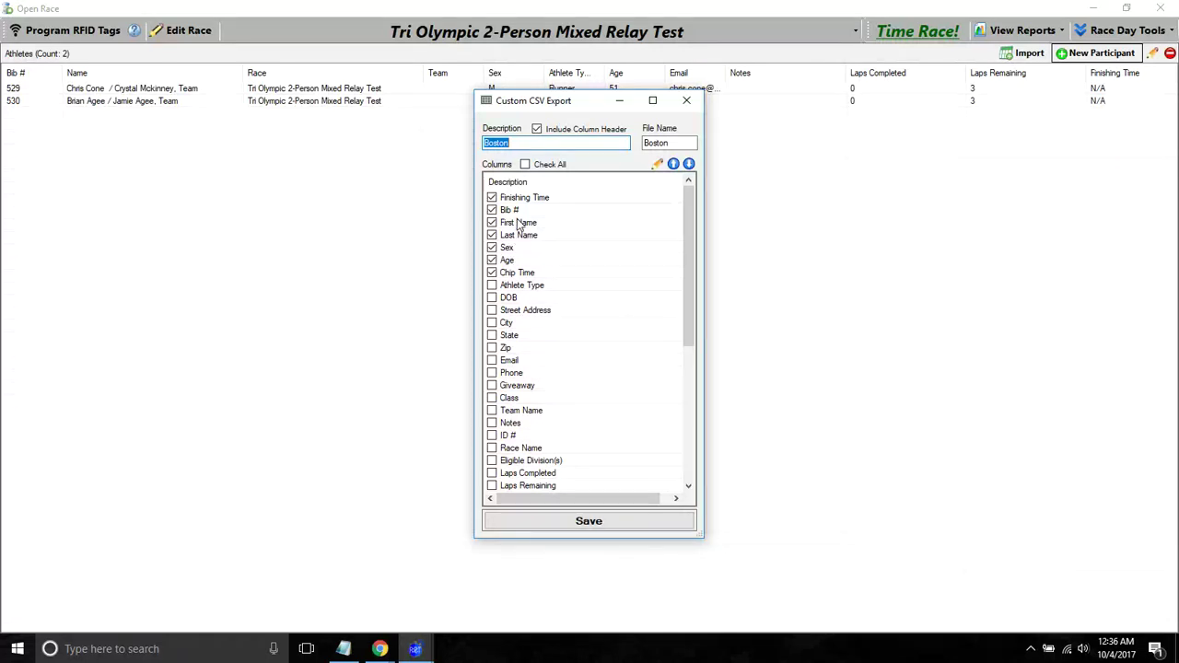
- Rename the Bib # column header to BibNo
{"action": "left_click", "coordinate": [514, 211]}
{"action": "left_click", "coordinate": [657, 164]}
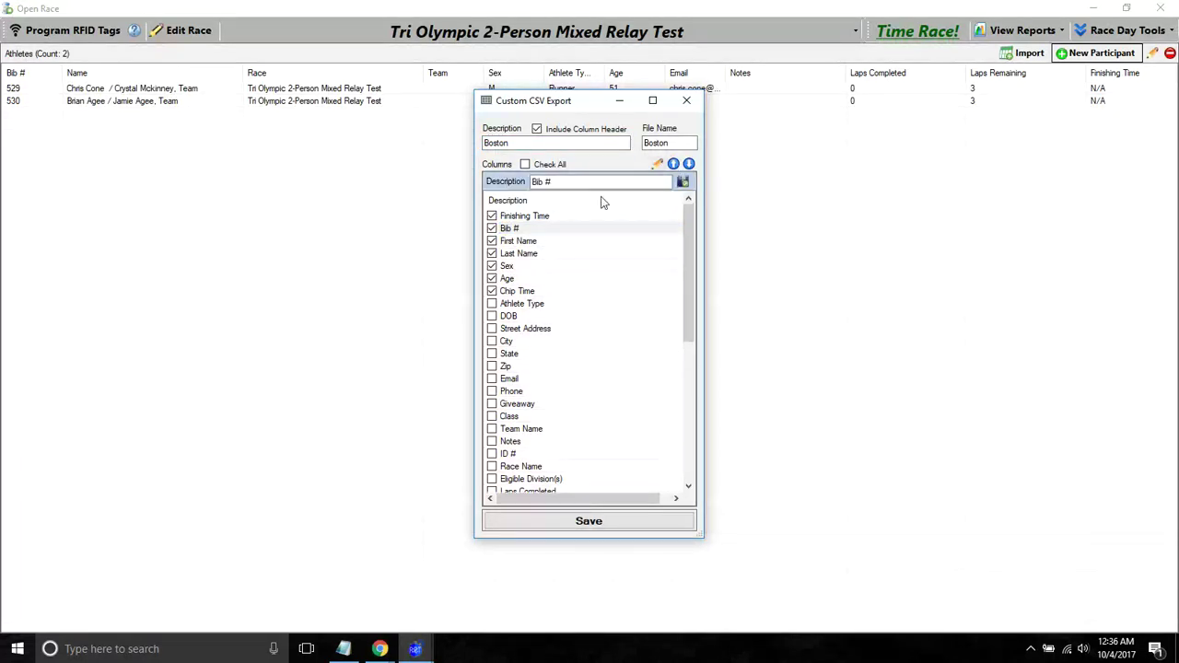
{"action": "left_click", "coordinate": [565, 182]}
{"action": "key", "text": "BackSpace"}
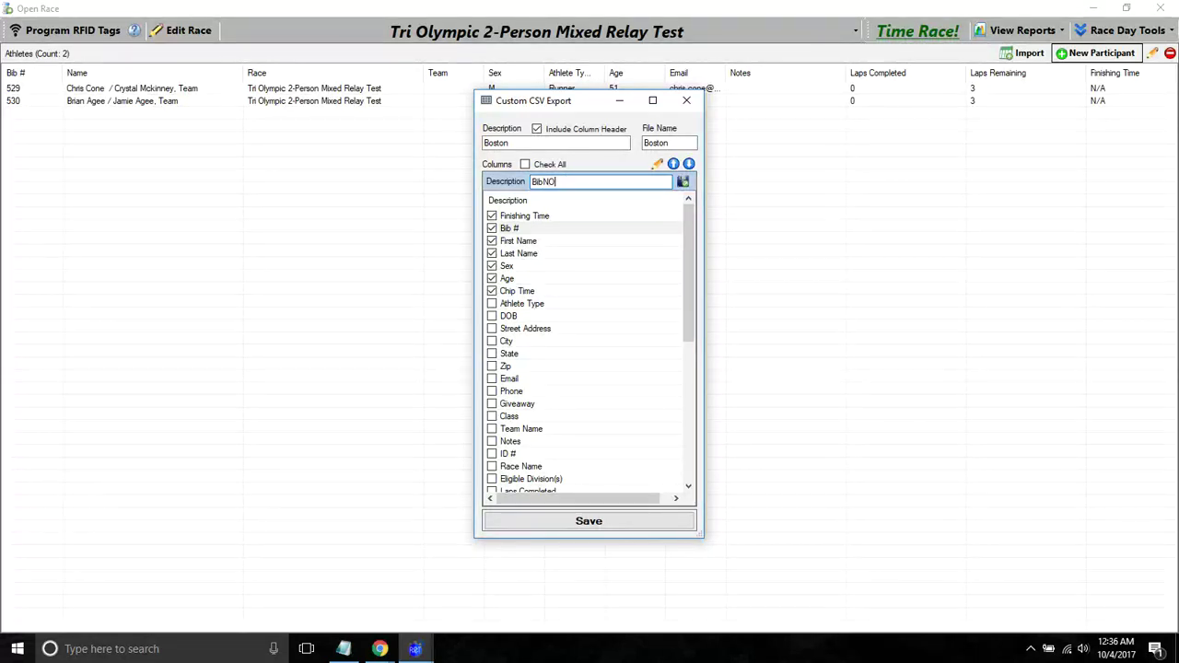
{"action": "type", "text": "No"}
{"action": "left_click", "coordinate": [683, 182]}
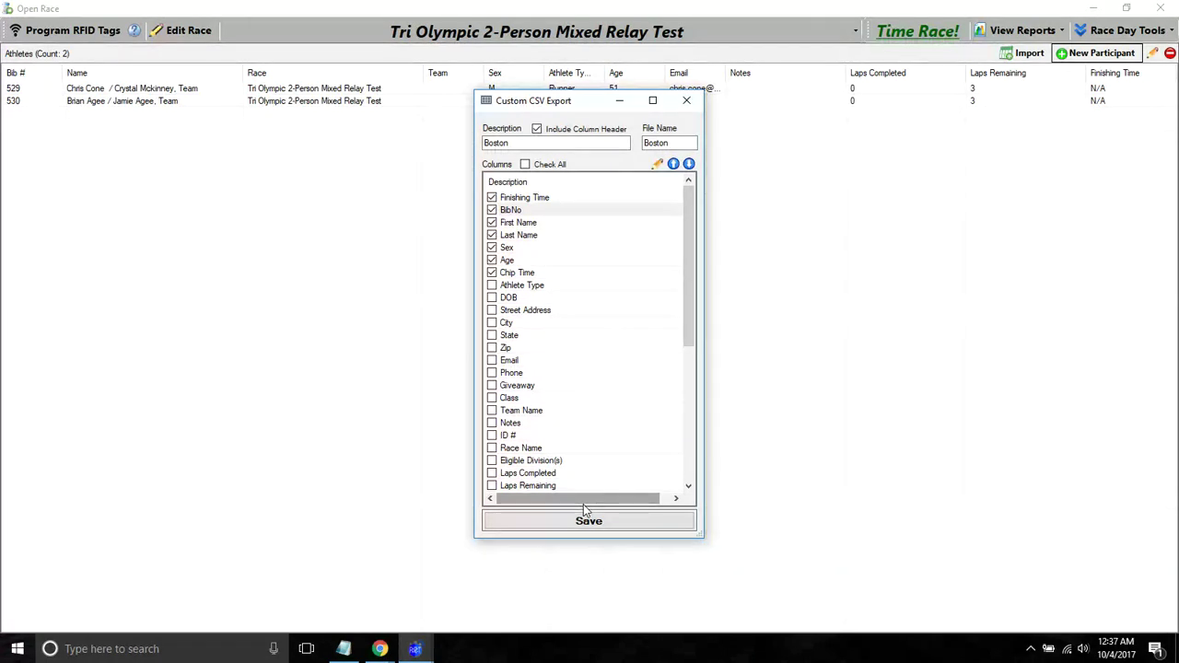
- Close the custom export and file type windows and view the athlete list's Export to CSV option
{"action": "left_click", "coordinate": [686, 100]}
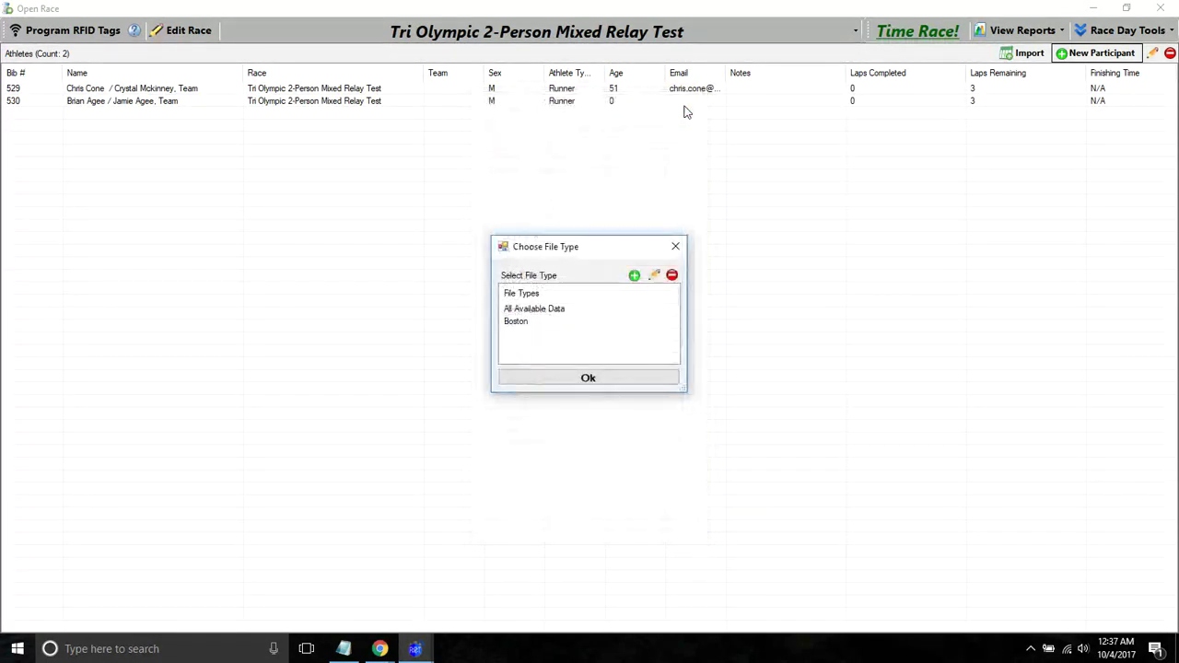
{"action": "left_click", "coordinate": [676, 247]}
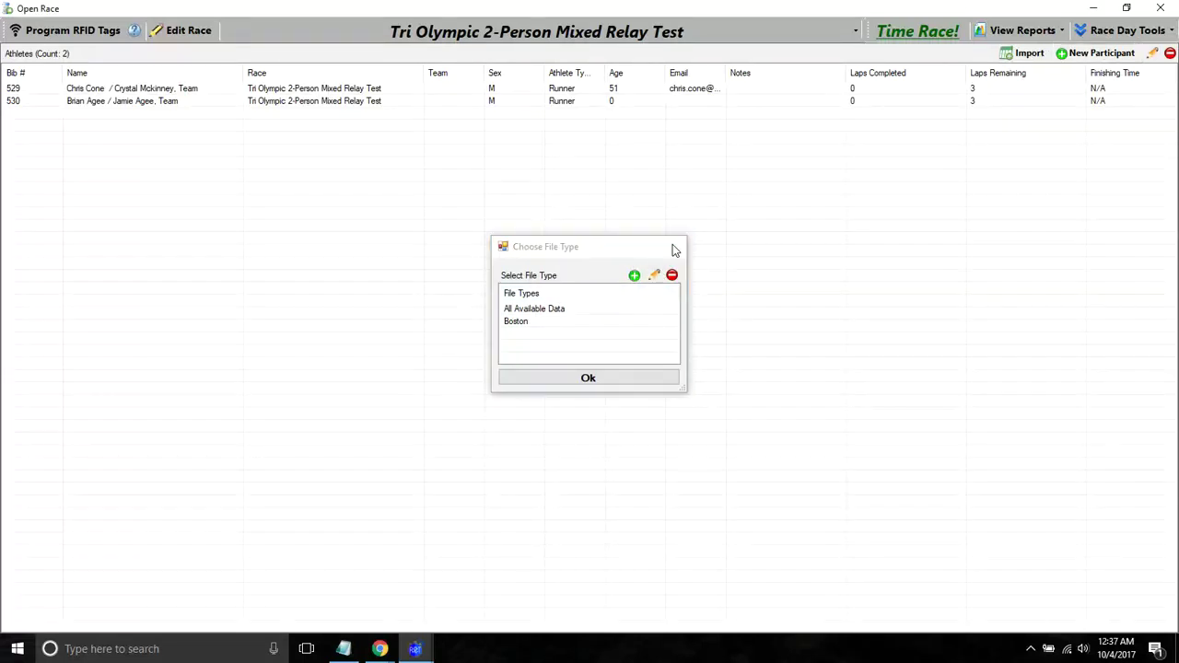
{"action": "right_click", "coordinate": [404, 114]}
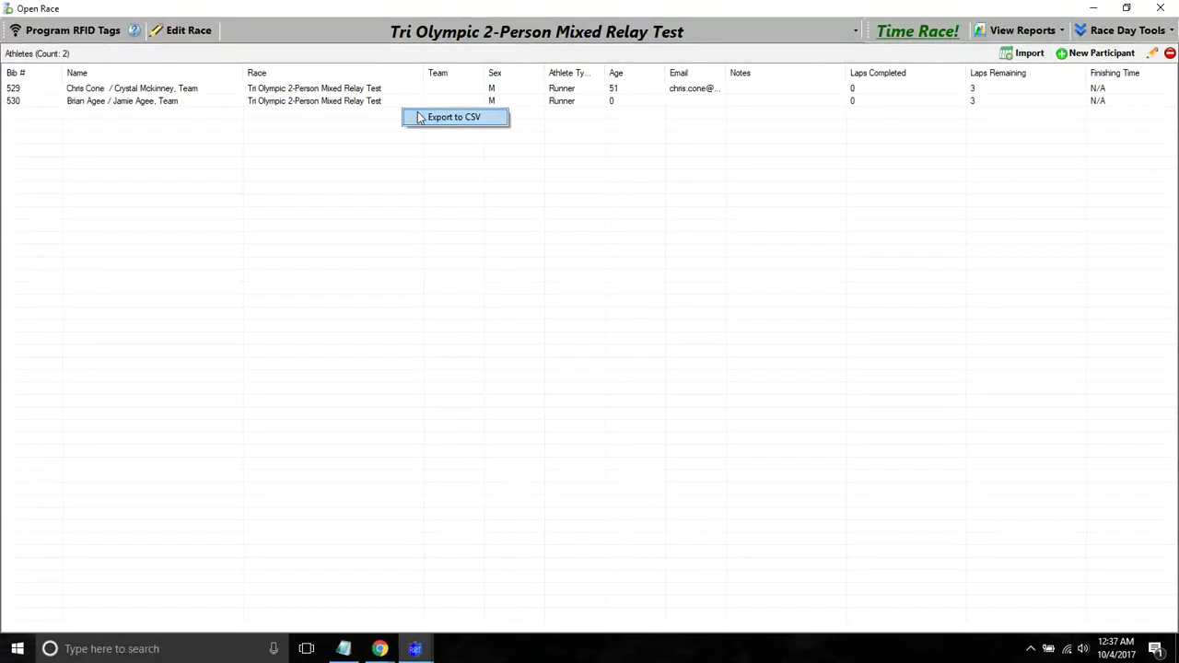
- Start replacing the race database from Race Day Tools, then cancel it
{"action": "left_click", "coordinate": [1087, 31]}
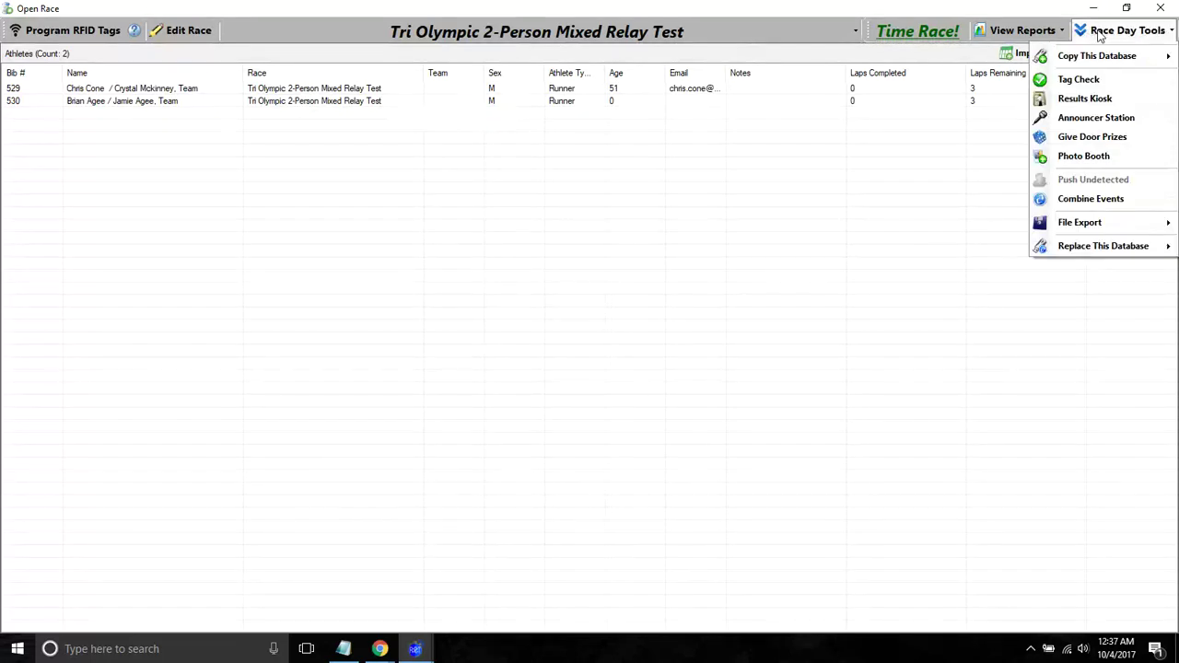
{"action": "left_click", "coordinate": [1078, 246]}
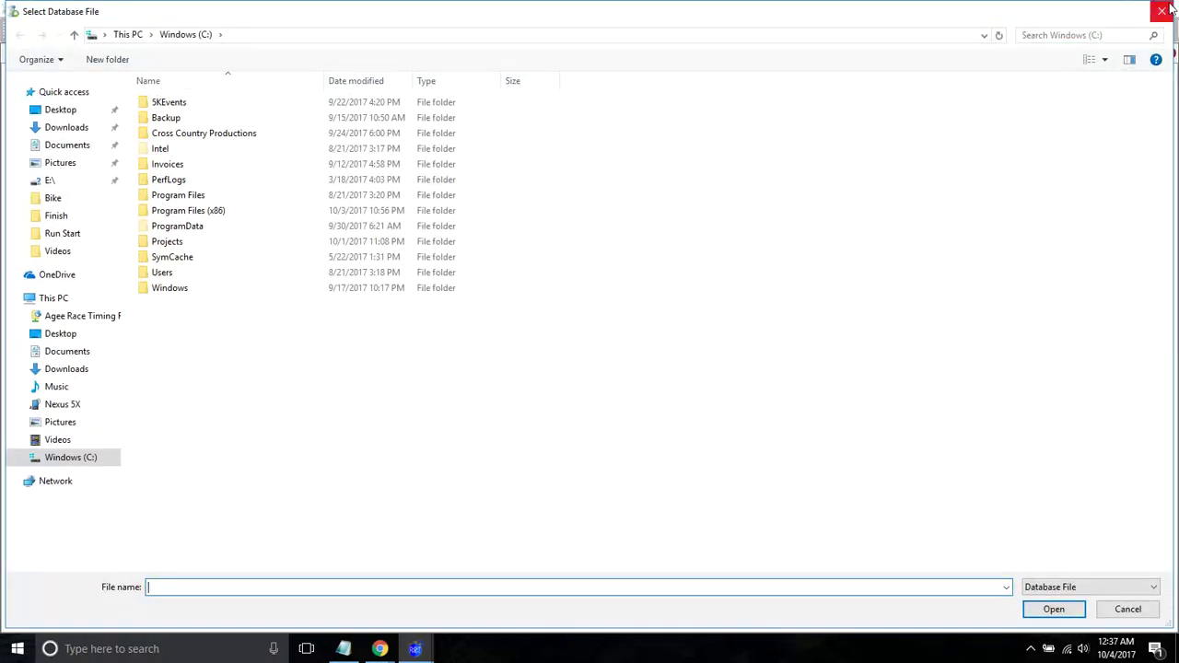
{"action": "left_click", "coordinate": [1157, 13]}
- Review the Export to CSV and File Export menus again, then dismiss them without exporting
{"action": "right_click", "coordinate": [724, 140]}
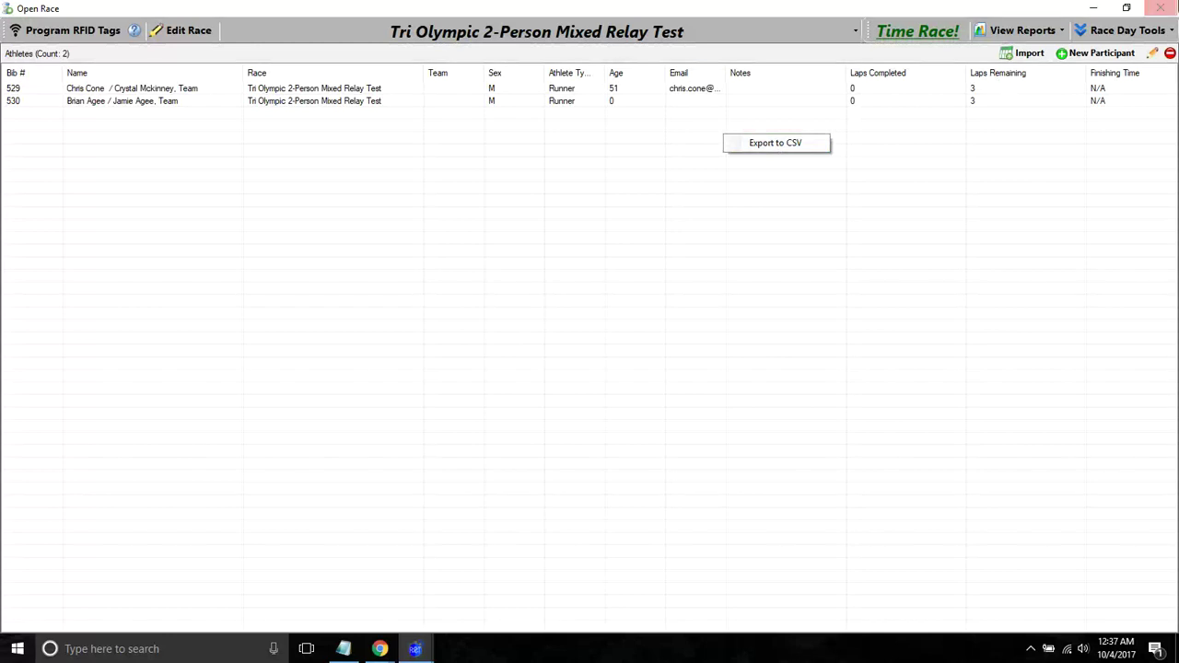
{"action": "left_click", "coordinate": [1156, 33]}
{"action": "mouse_move", "coordinate": [1079, 224]}
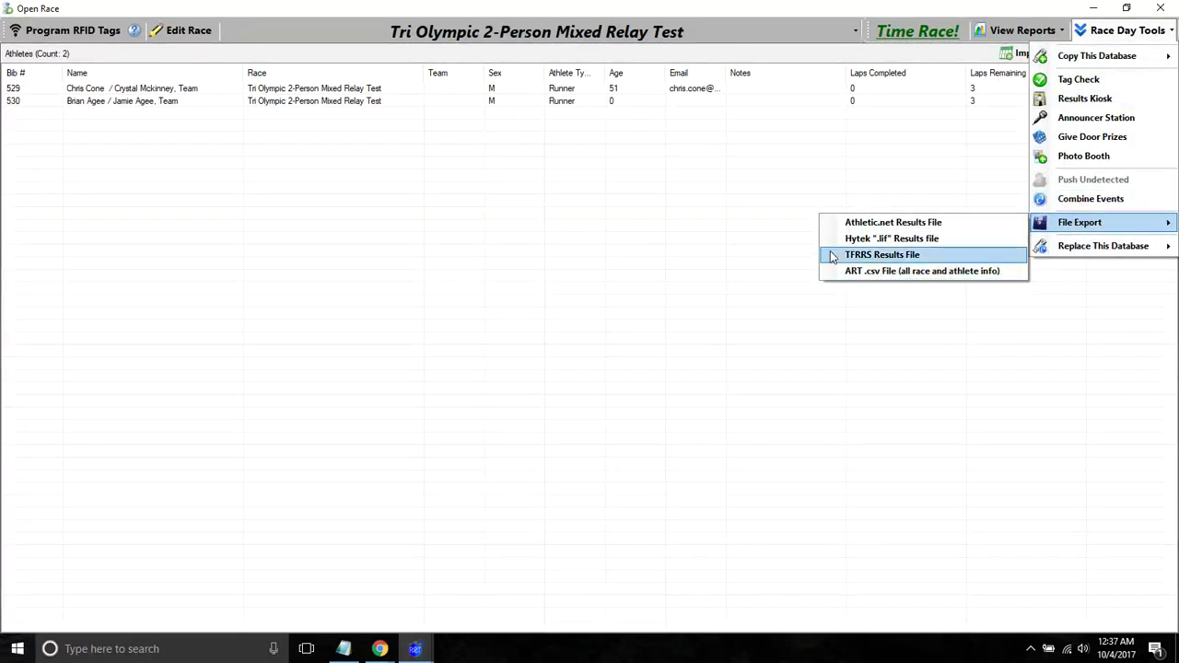
{"action": "left_click", "coordinate": [597, 181]}
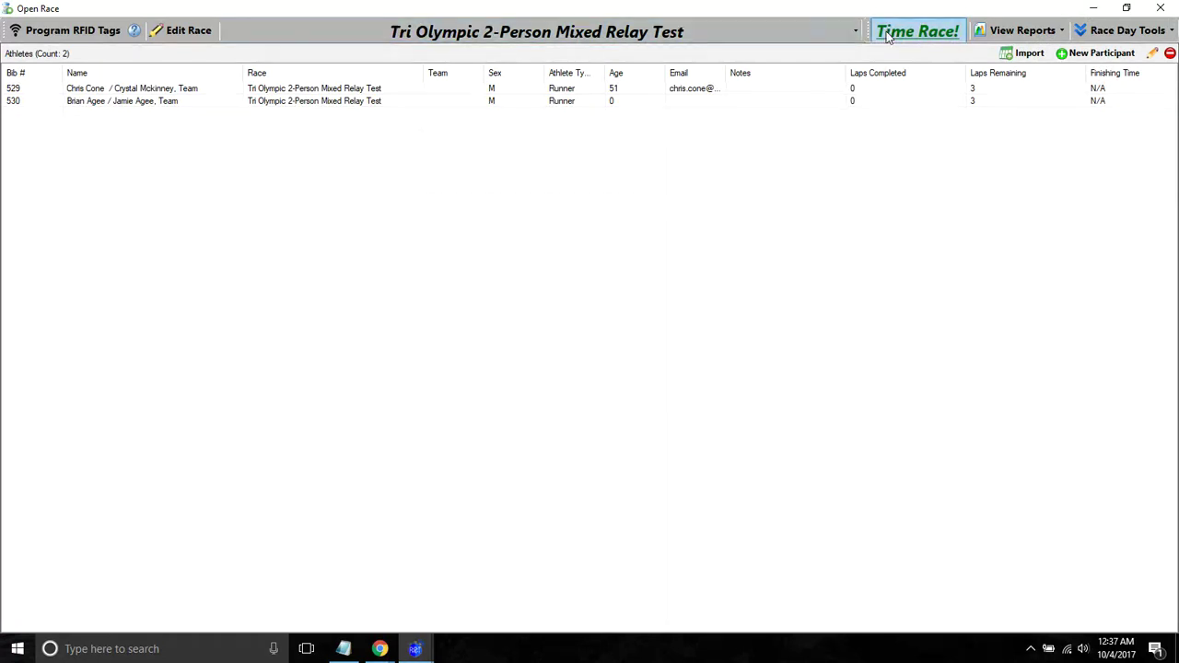
- Open the timing screen for the chosen race, then close it, confirming timing is finished
{"action": "left_click", "coordinate": [917, 31]}
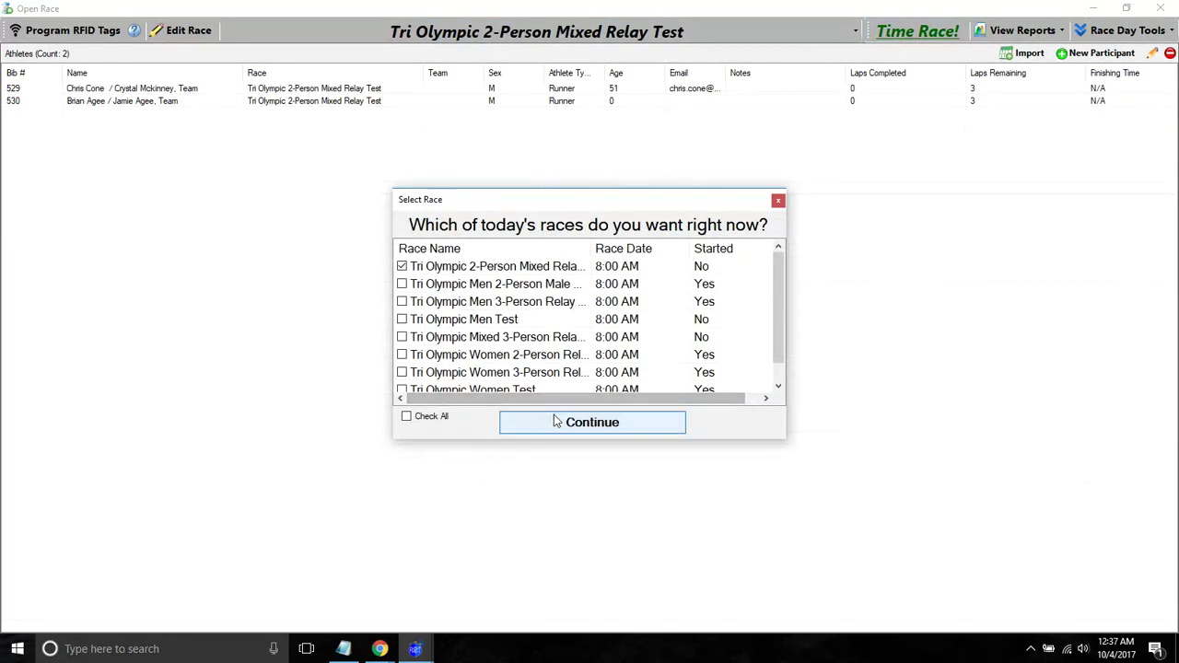
{"action": "left_click", "coordinate": [527, 429]}
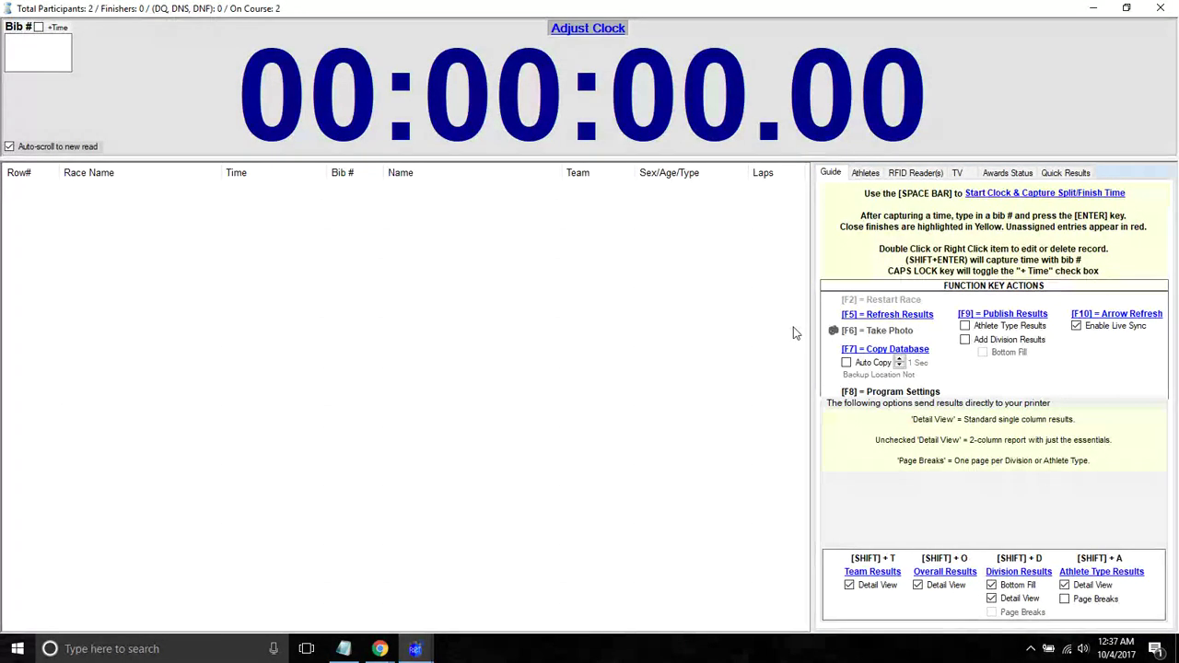
{"action": "left_click", "coordinate": [1160, 11]}
{"action": "left_click", "coordinate": [632, 394]}
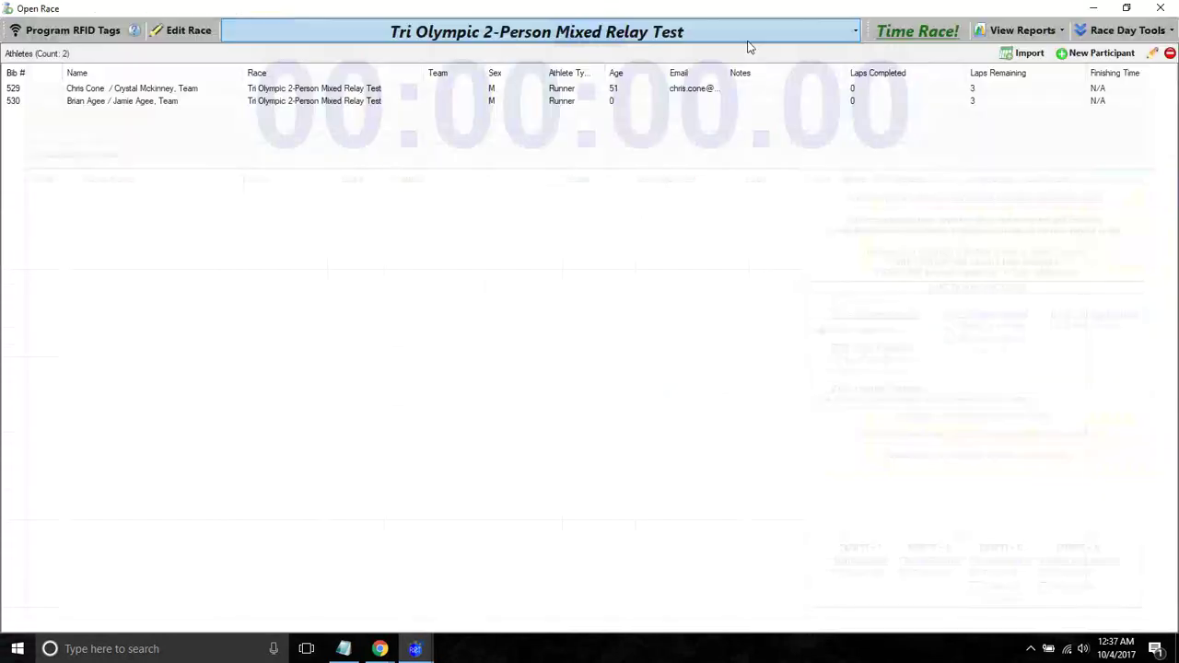
- Time all of today's races, starting the clock, resetting it with F2, and starting again
{"action": "left_click", "coordinate": [895, 36]}
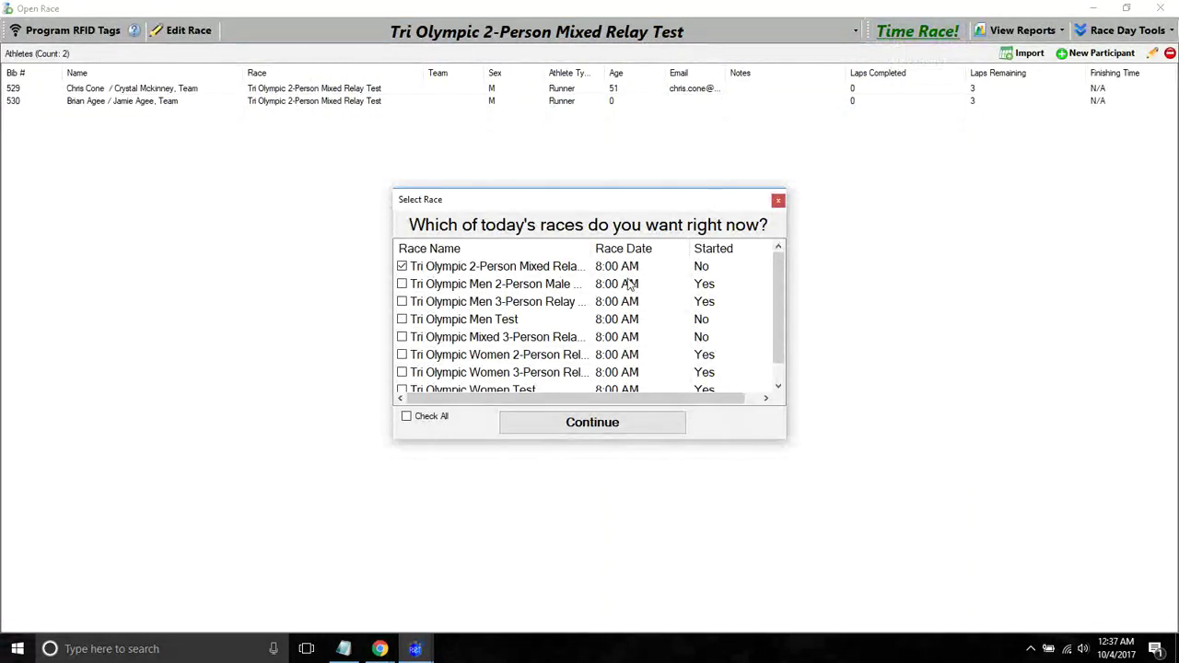
{"action": "left_click", "coordinate": [431, 417]}
{"action": "left_click", "coordinate": [574, 438]}
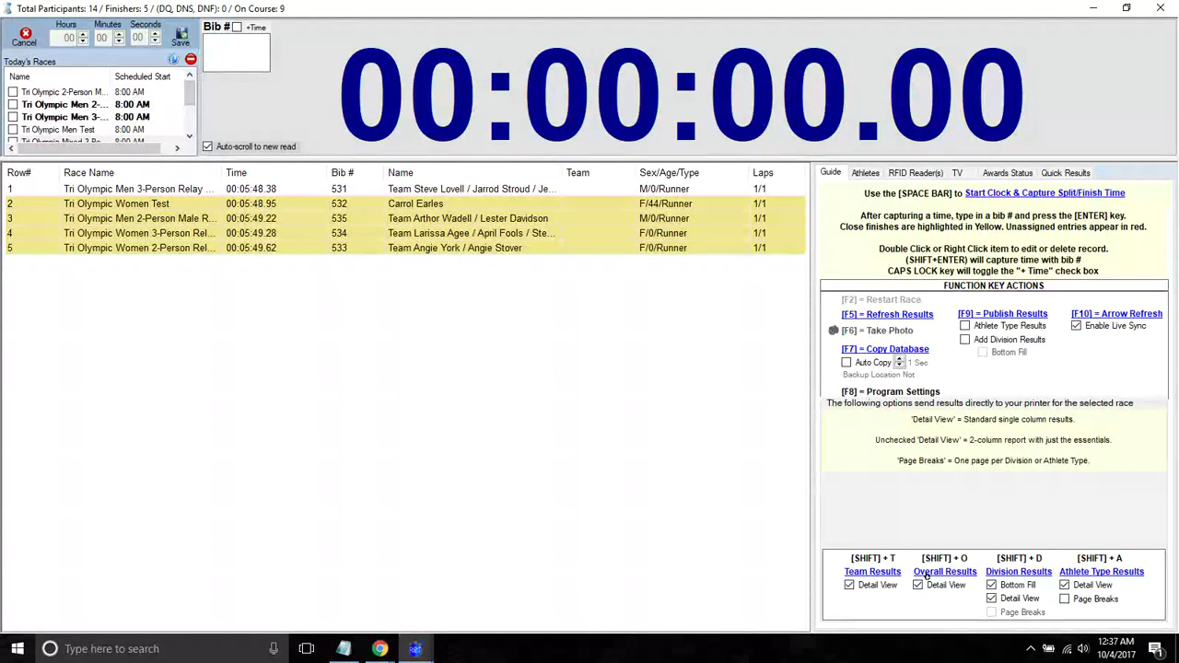
{"action": "key", "text": "space"}
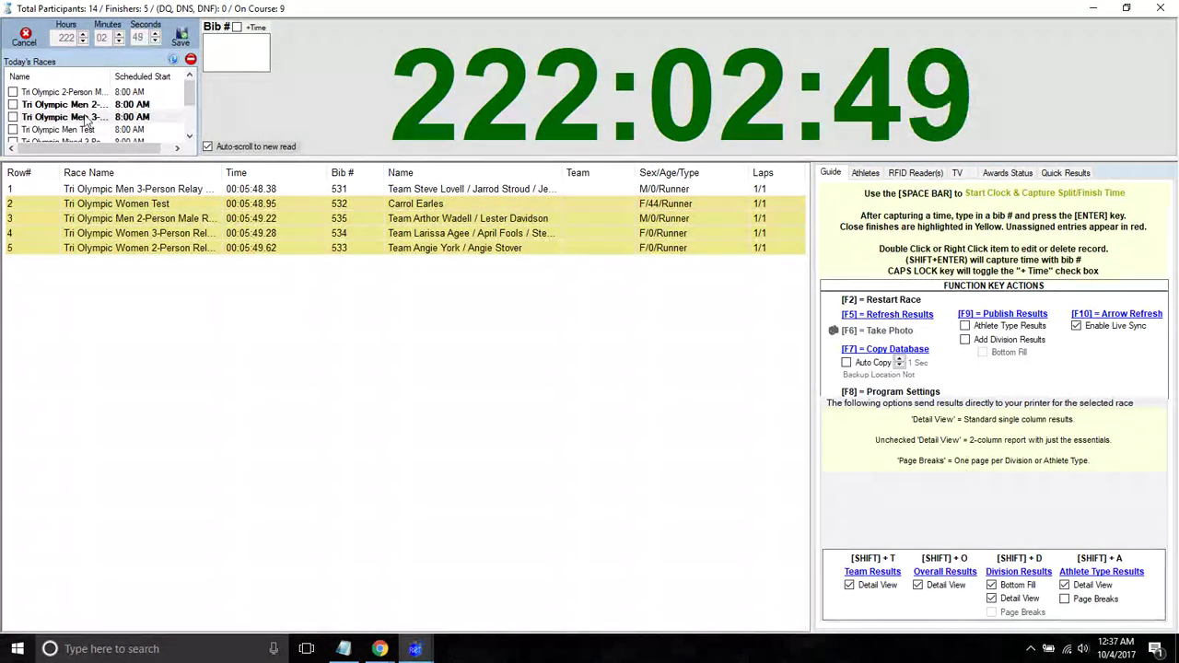
{"action": "key", "text": "F2"}
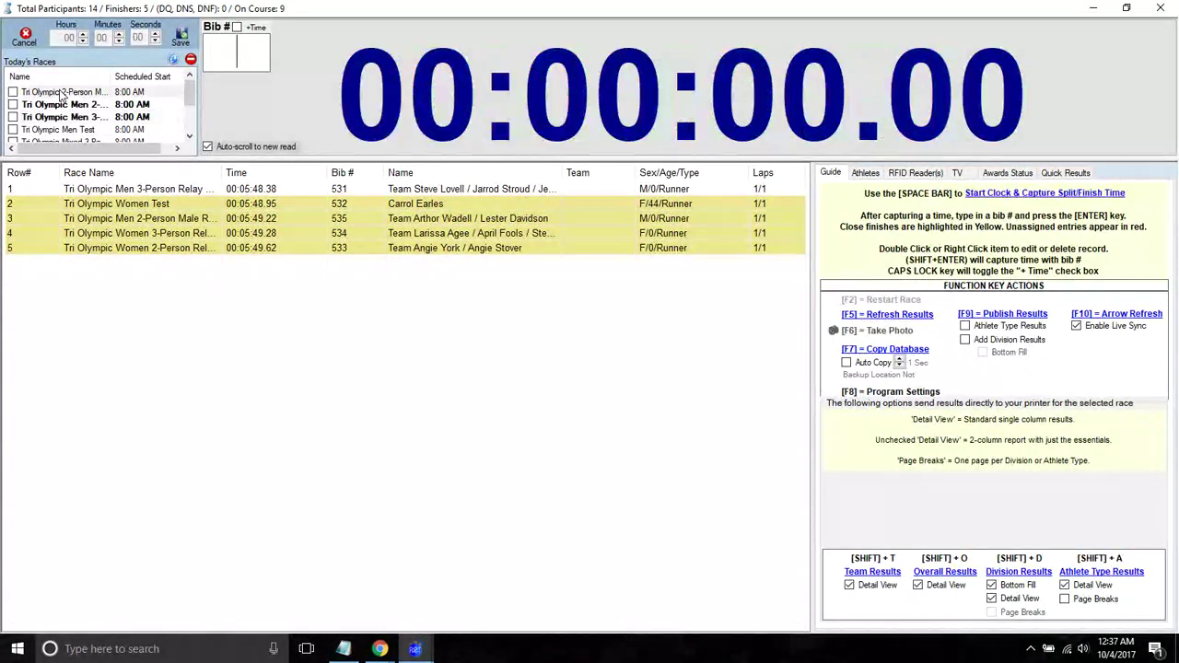
{"action": "key", "text": "space"}
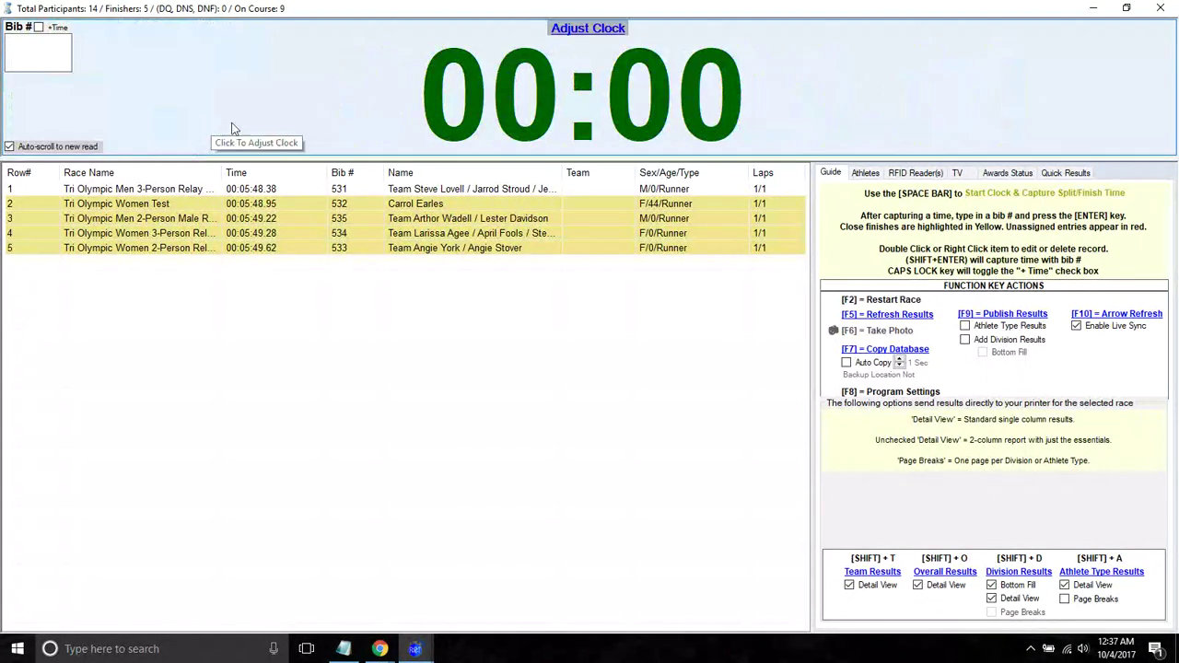
- Check Quick Results under Adjust Clock and load a listed race so the clock shows 222:03 elapsed
{"action": "left_click", "coordinate": [92, 92]}
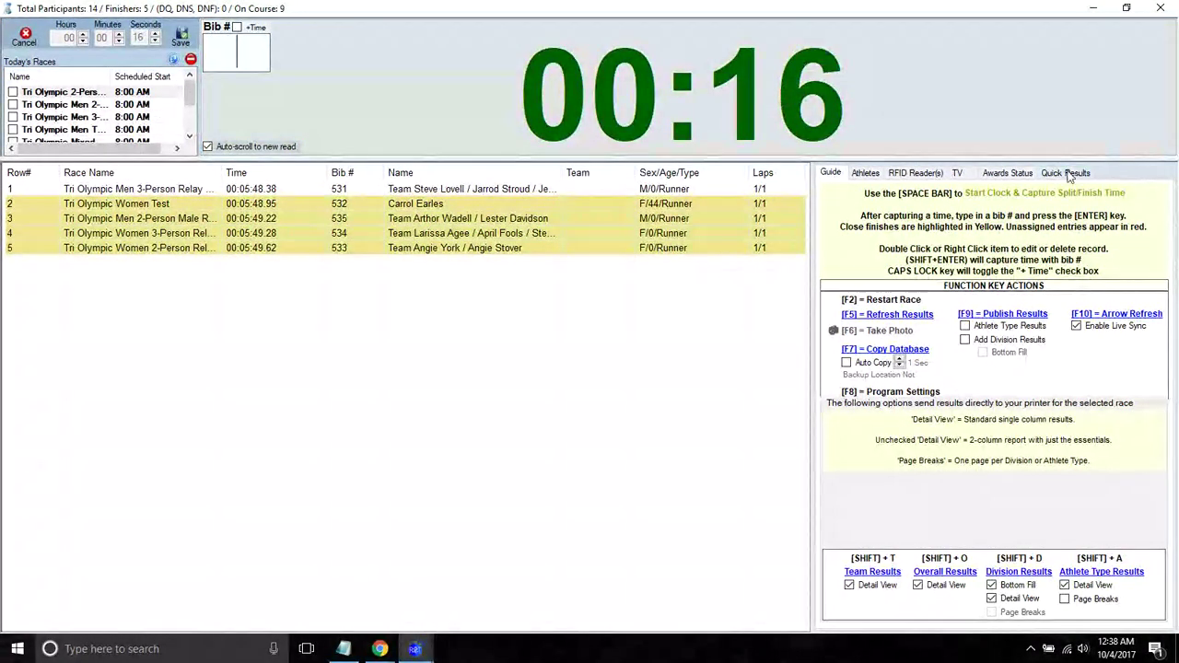
{"action": "left_click", "coordinate": [1067, 173]}
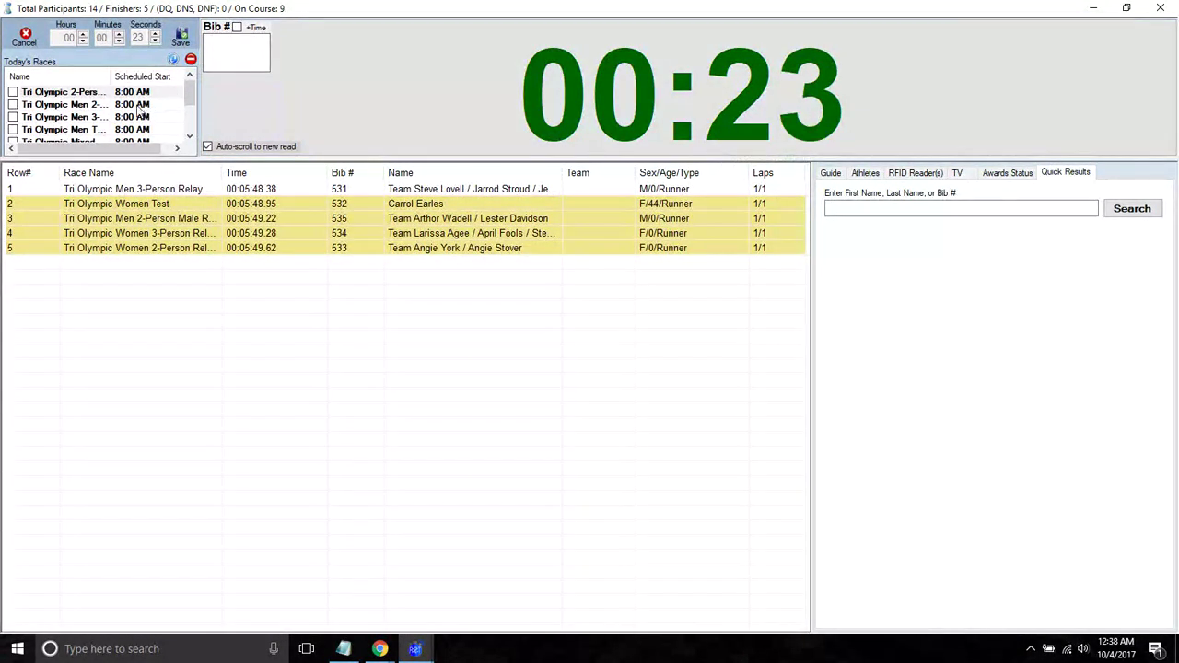
{"action": "left_click", "coordinate": [140, 109]}
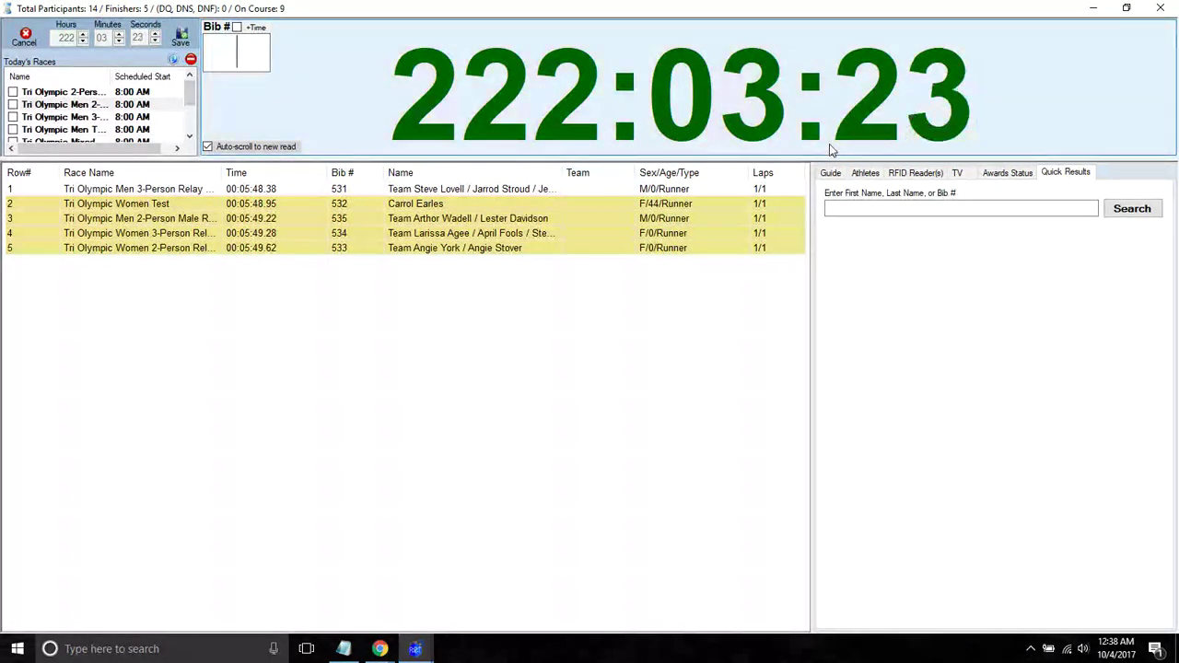
{"action": "left_click", "coordinate": [830, 172]}
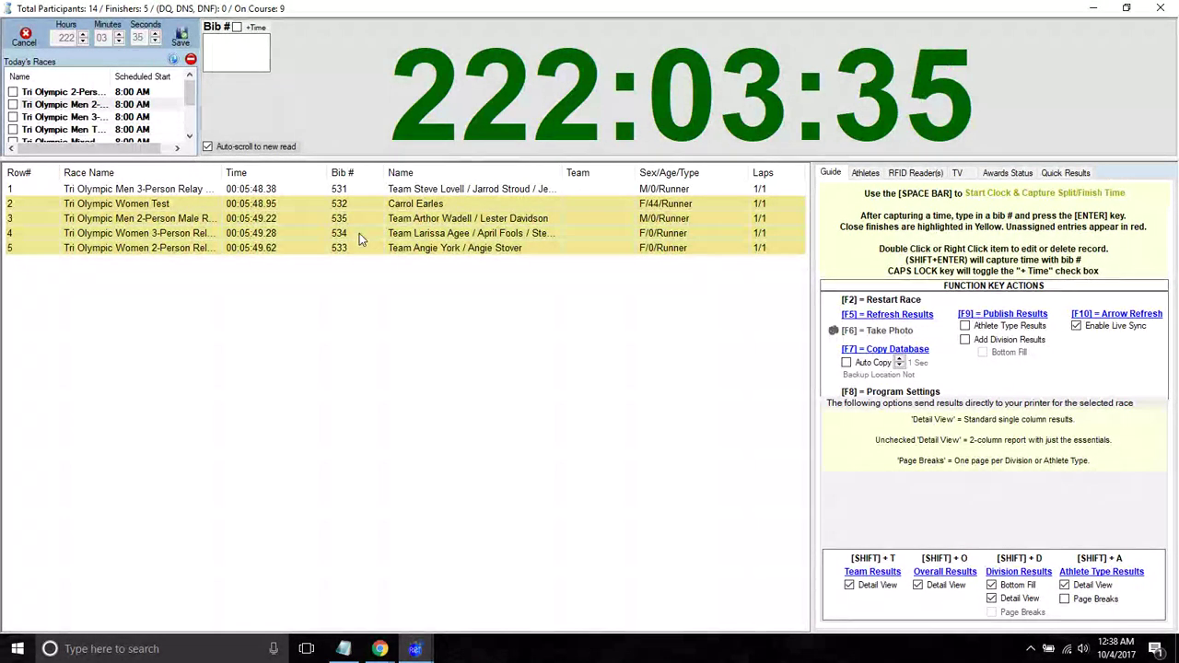
{"action": "left_click", "coordinate": [958, 173]}
- Preview and close the public Time Clock display, then exit the timing screen, confirming timing is finished
{"action": "left_click", "coordinate": [873, 222]}
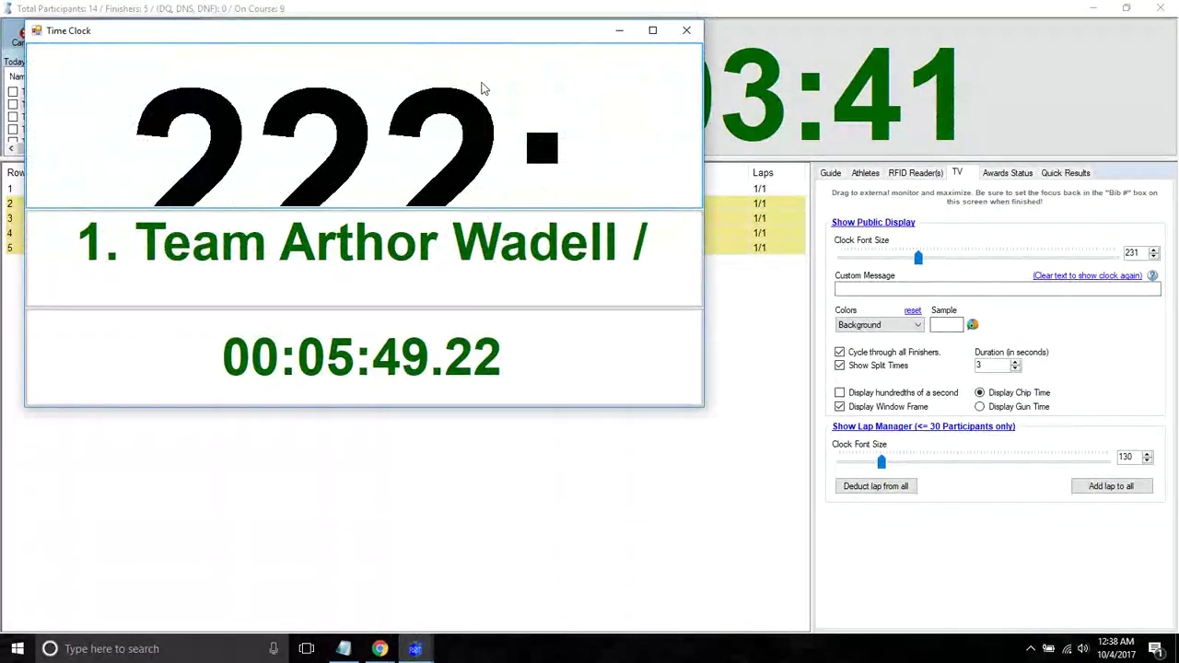
{"action": "left_click_drag", "start_coordinate": [402, 34], "coordinate": [600, 164]}
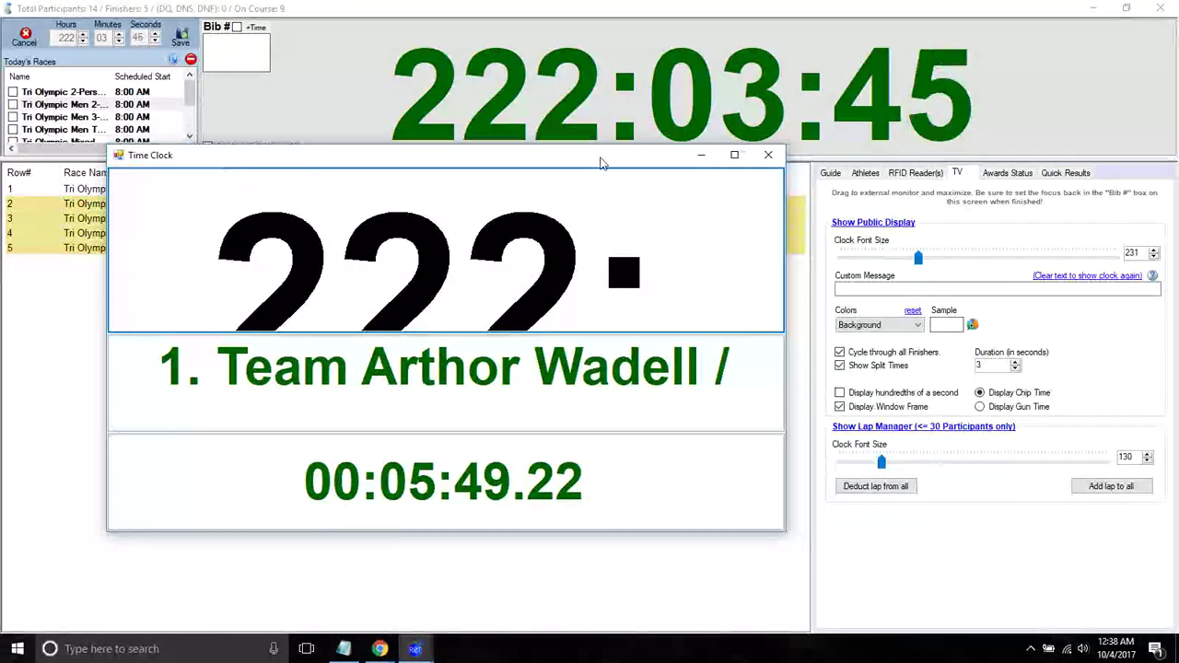
{"action": "left_click", "coordinate": [768, 155]}
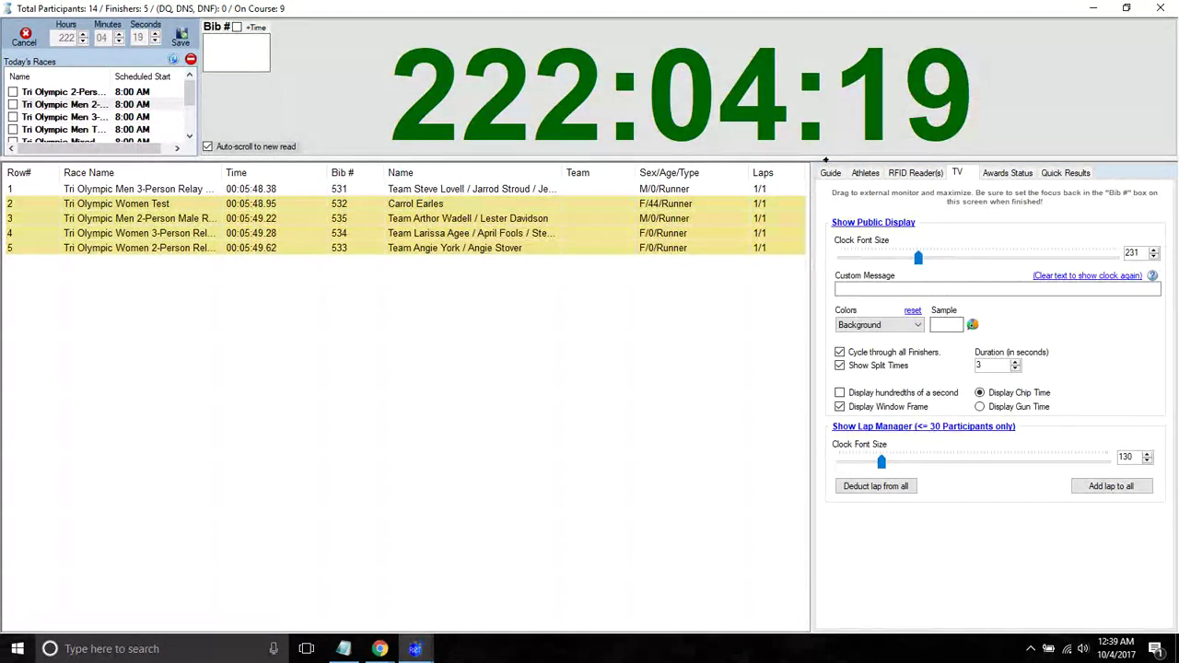
{"action": "left_click", "coordinate": [1174, 7]}
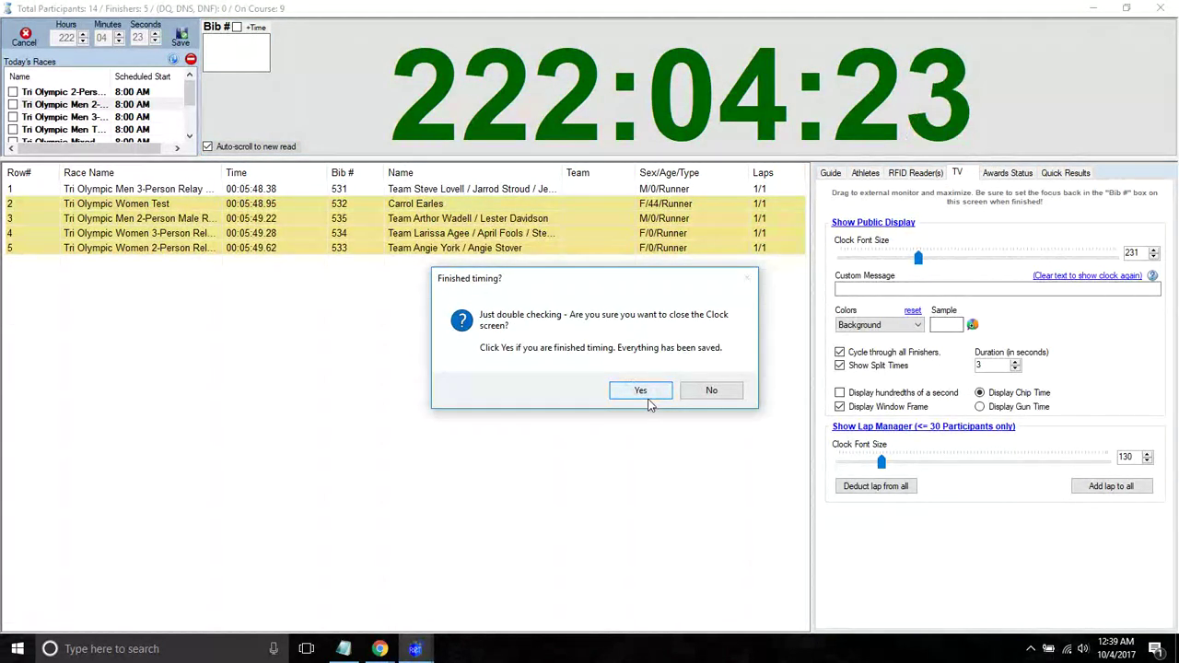
{"action": "left_click", "coordinate": [641, 391]}
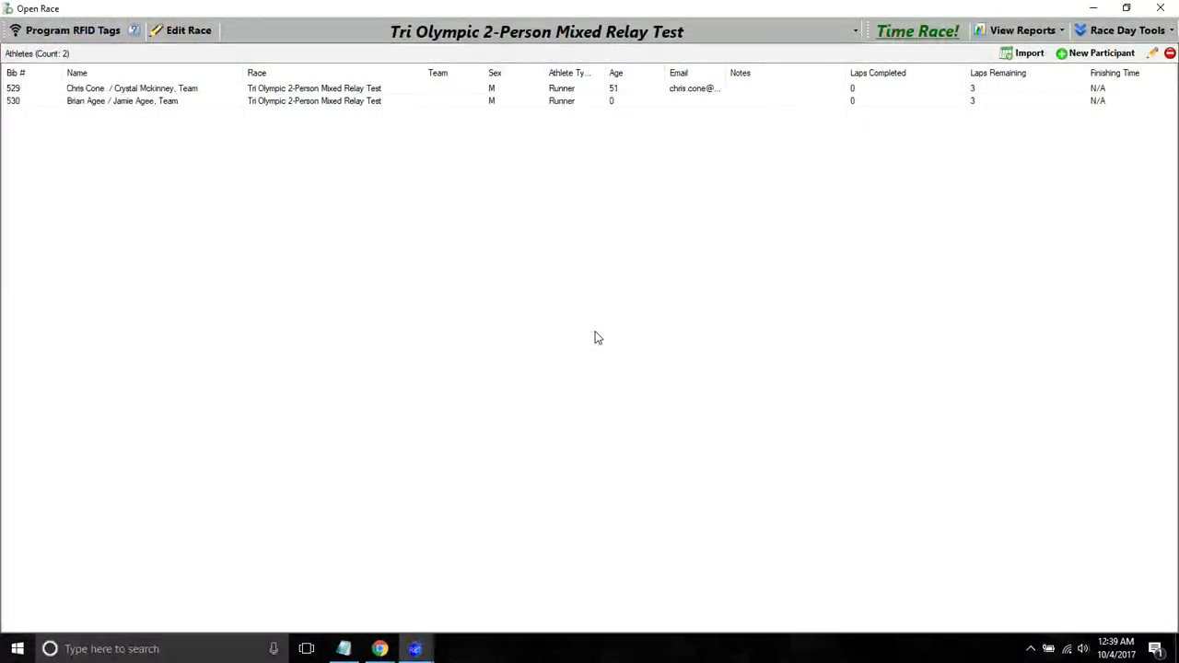